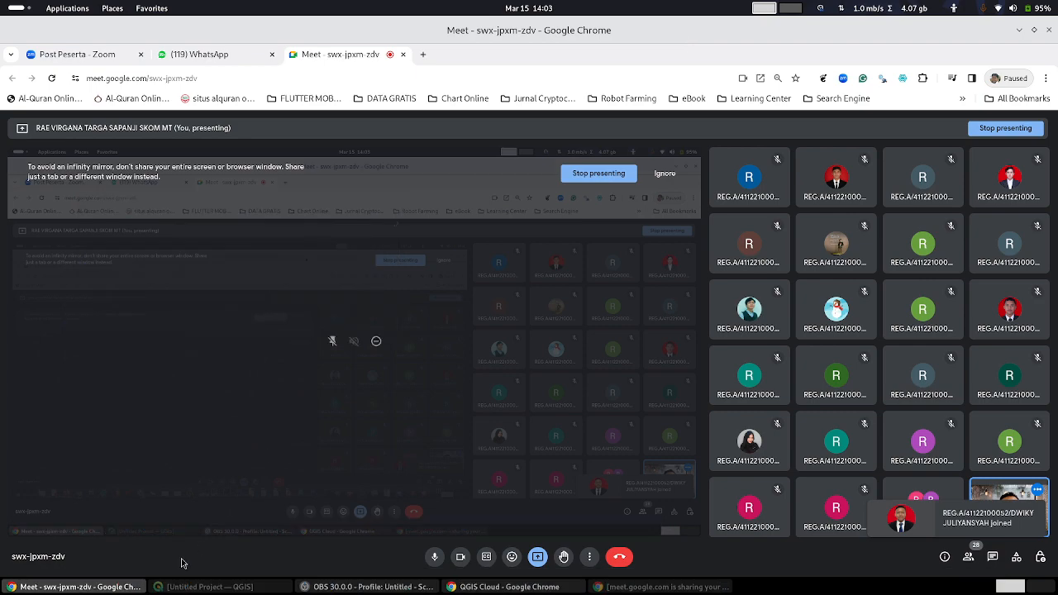
Step: Switch to QGIS, open the recent project GIS DINI 2024 GENAP SUMEDANG, and expand and select the Sumedang Desa layer
{"action": "left_click", "coordinate": [207, 586]}
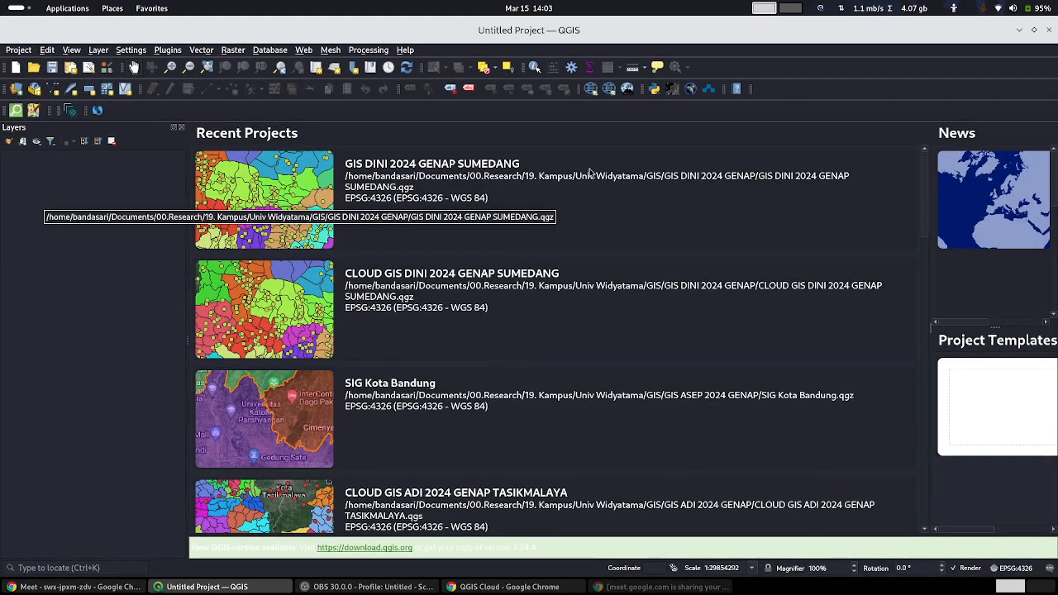
{"action": "double_click", "coordinate": [601, 196]}
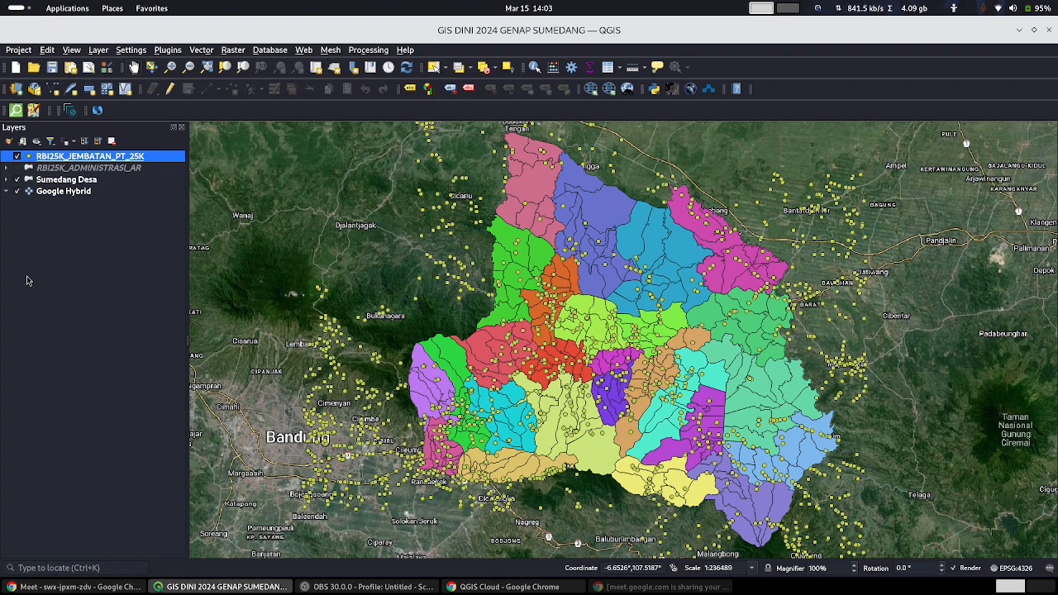
{"action": "left_click", "coordinate": [6, 181]}
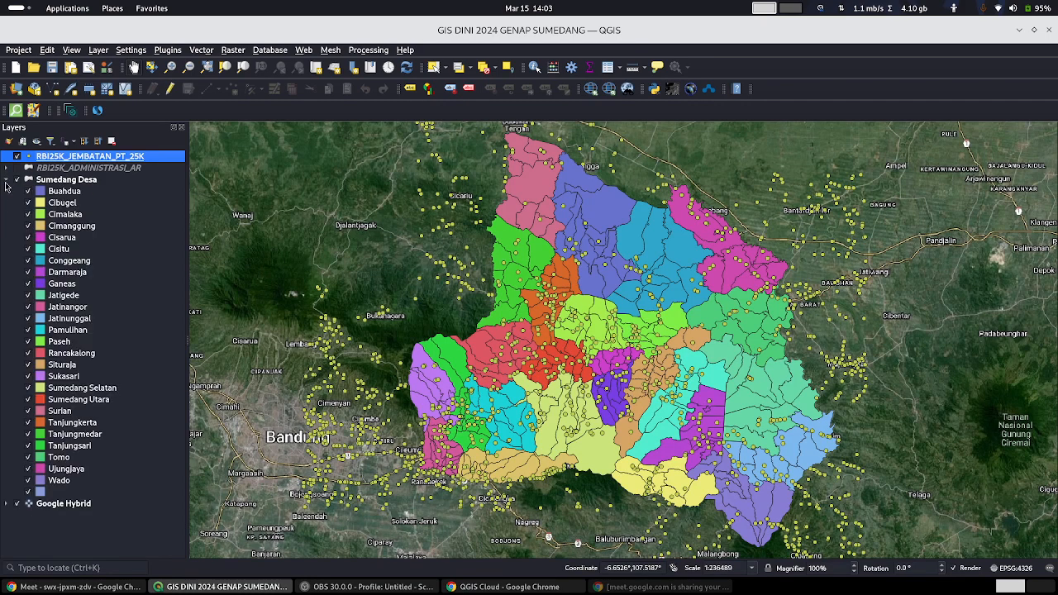
{"action": "left_click", "coordinate": [75, 183]}
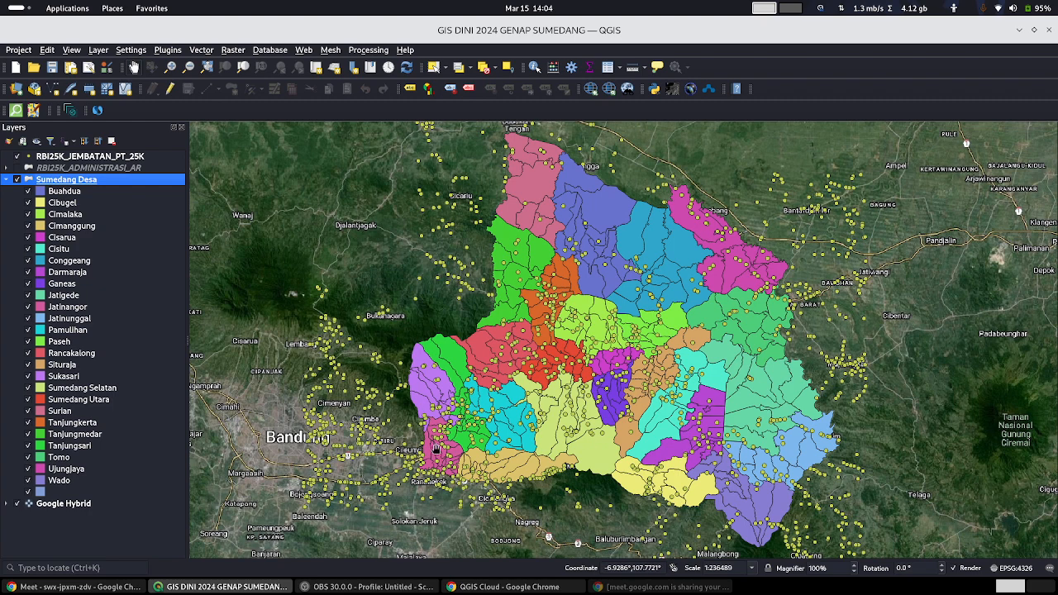
Step: Examine the southern districts of the map closely, and fit the view to the Sumedang Desa layer
{"action": "scroll", "coordinate": [432, 420], "scroll_direction": "up", "scroll_amount": 3}
{"action": "scroll", "coordinate": [449, 315], "scroll_direction": "down", "scroll_amount": 2}
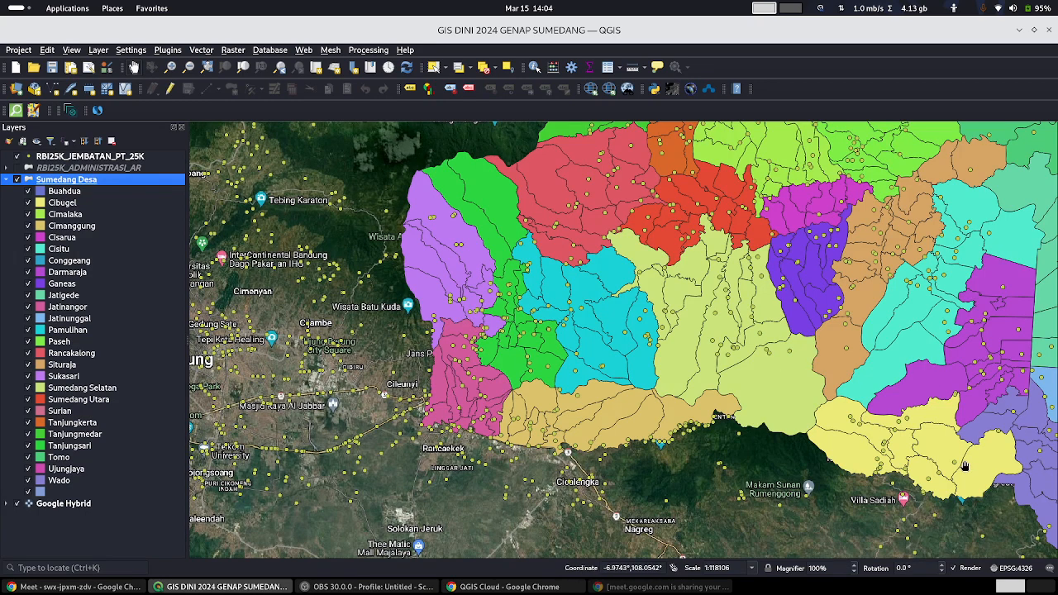
{"action": "right_click", "coordinate": [76, 180]}
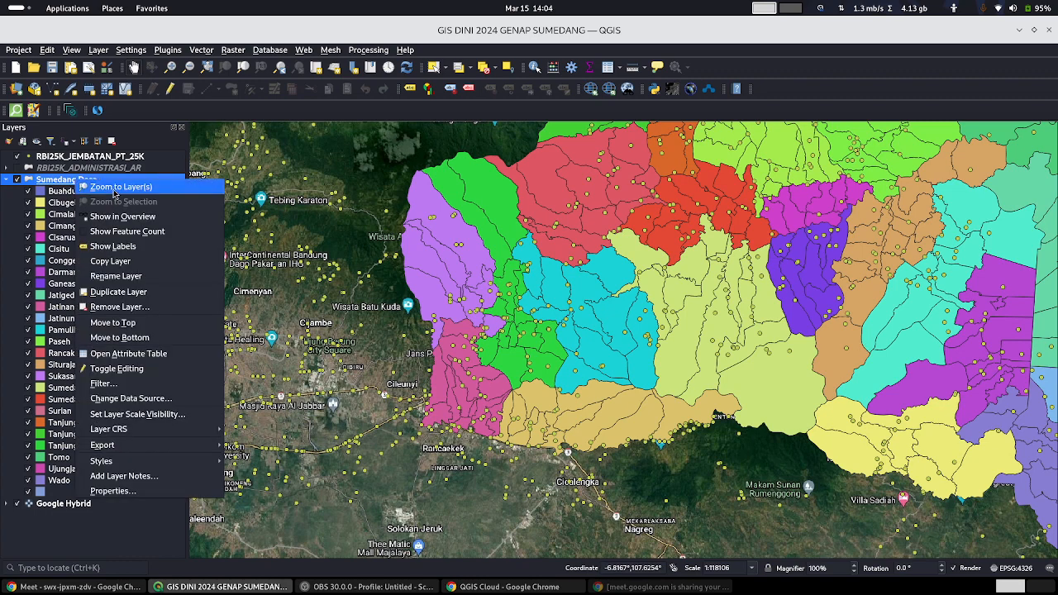
{"action": "left_click", "coordinate": [116, 189]}
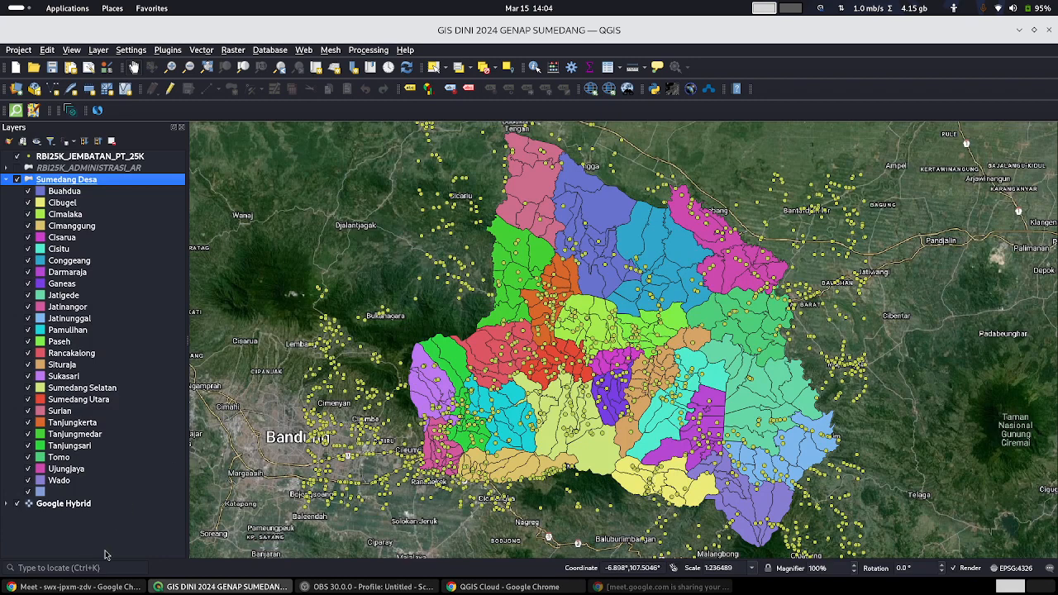
Step: Switch to the Chrome window with QGIS Cloud, open an empty tab, and return to QGIS
{"action": "left_click", "coordinate": [508, 587]}
{"action": "key", "text": "ctrl+t"}
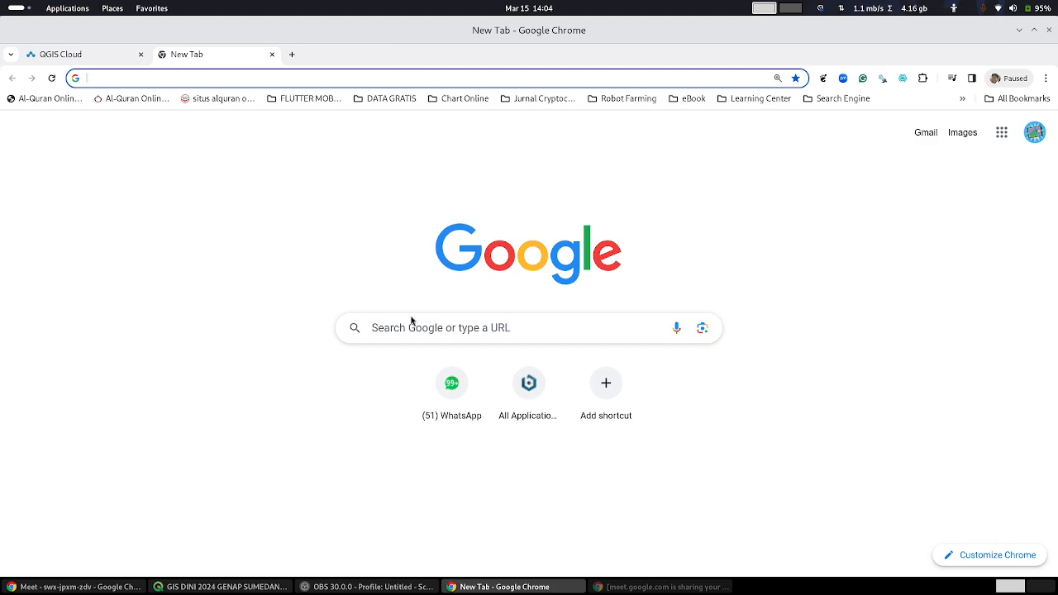
{"action": "left_click", "coordinate": [223, 587]}
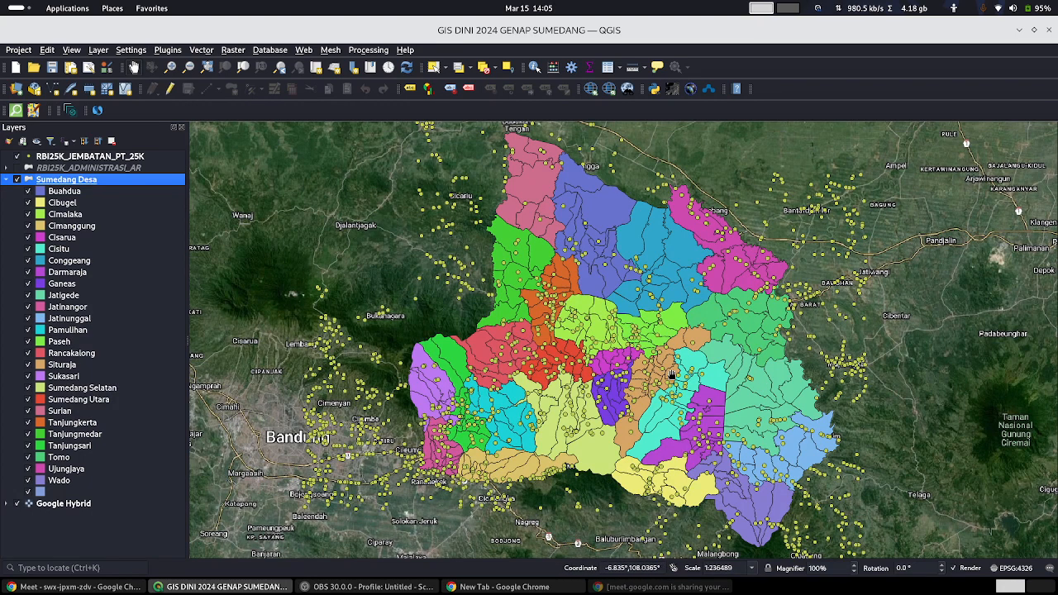
Step: Inspect the district polygons and bridge points across Sumedang, and restore the full extent of the Sumedang Desa layer
{"action": "scroll", "coordinate": [616, 376], "scroll_direction": "up", "scroll_amount": 2}
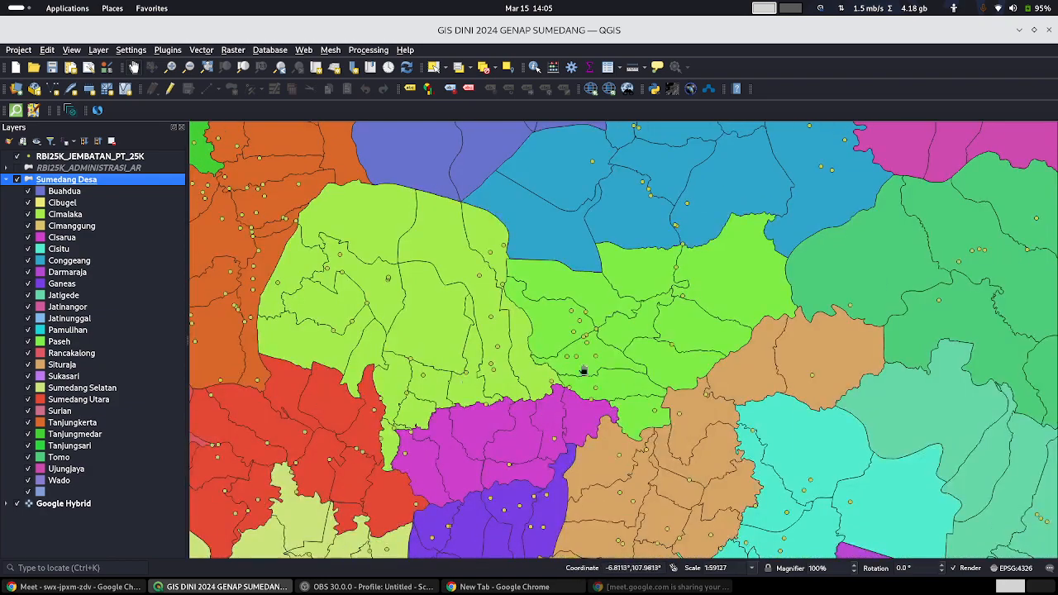
{"action": "scroll", "coordinate": [529, 385], "scroll_direction": "down", "scroll_amount": 3}
{"action": "scroll", "coordinate": [542, 344], "scroll_direction": "up", "scroll_amount": 2}
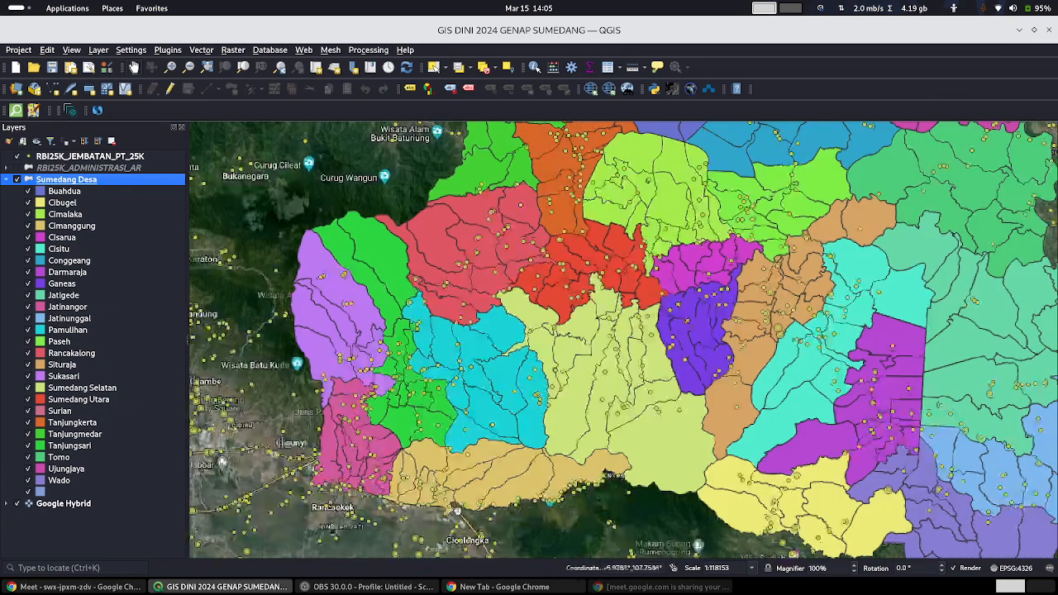
{"action": "scroll", "coordinate": [720, 338], "scroll_direction": "down", "scroll_amount": 1}
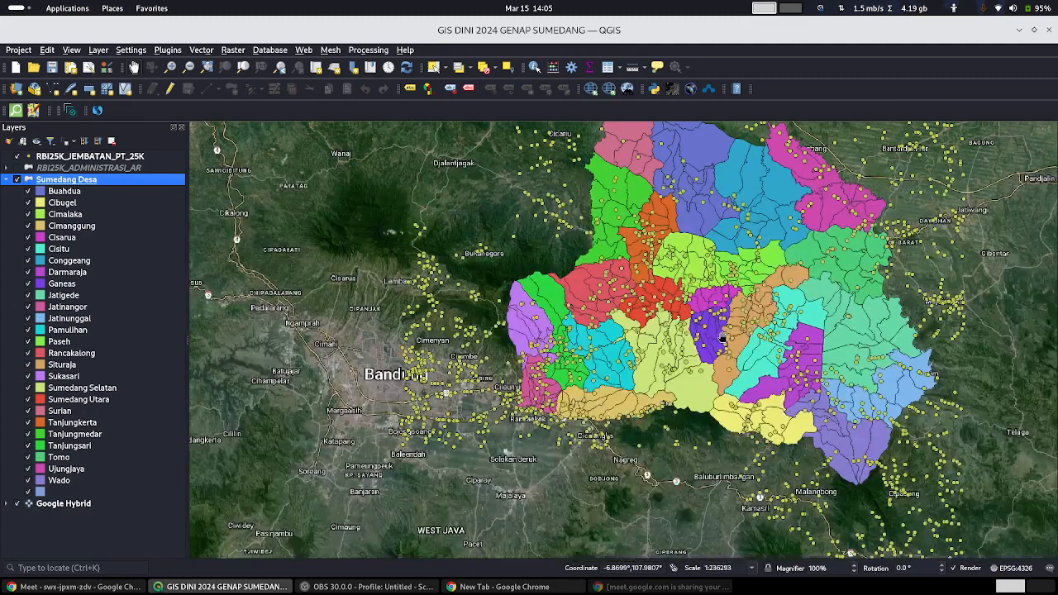
{"action": "right_click", "coordinate": [87, 183]}
{"action": "left_click", "coordinate": [101, 190]}
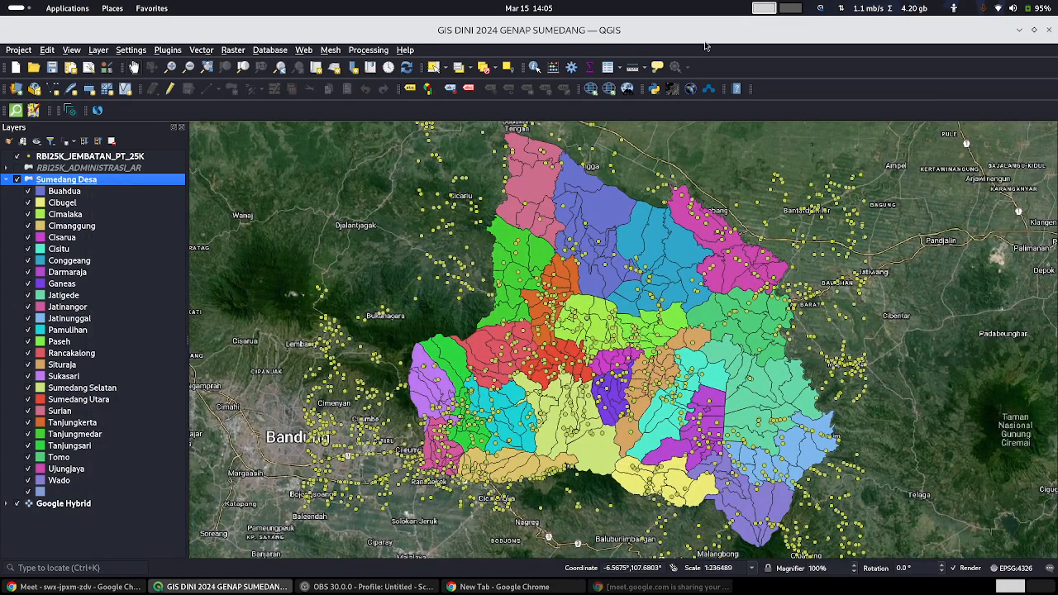
{"action": "right_click", "coordinate": [746, 68]}
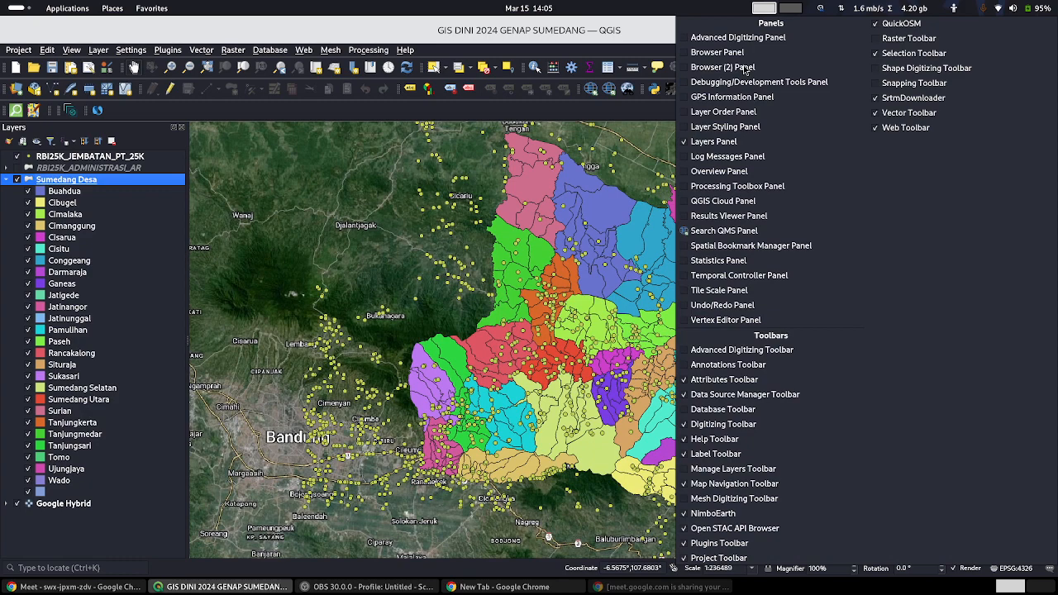
{"action": "left_click", "coordinate": [746, 112]}
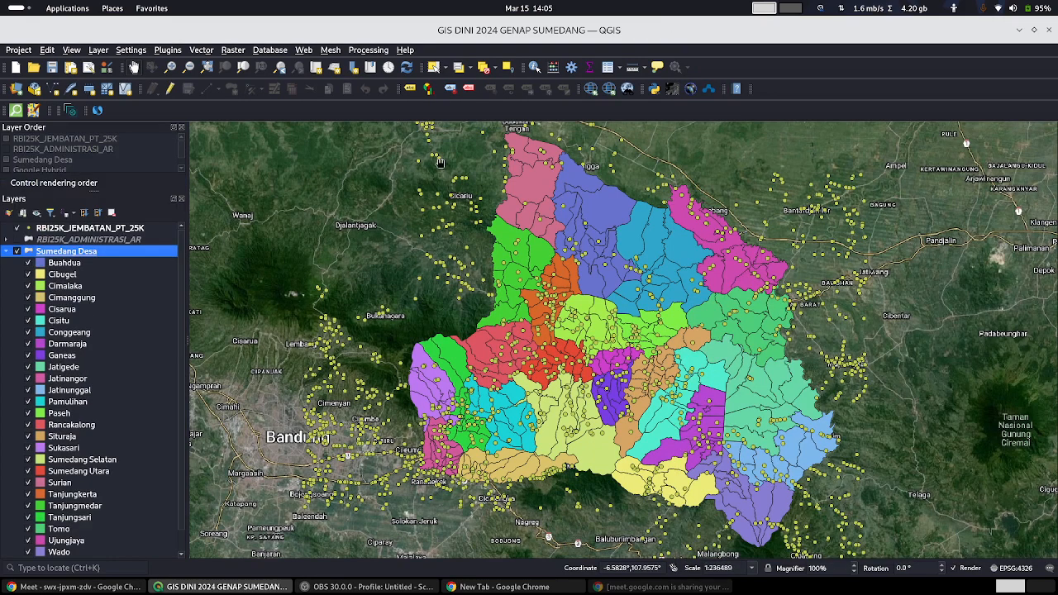
{"action": "left_click", "coordinate": [182, 128]}
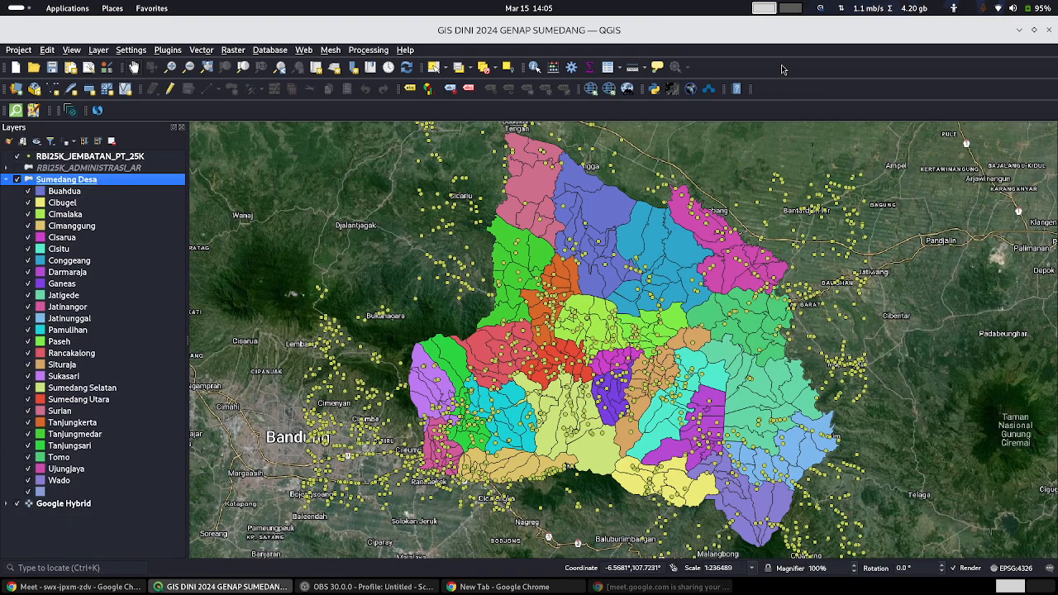
Step: Show the Browser panel, enlarge it above the layer list, and select the RBI25K_JEMBATAN_PT_25K layer
{"action": "right_click", "coordinate": [721, 69]}
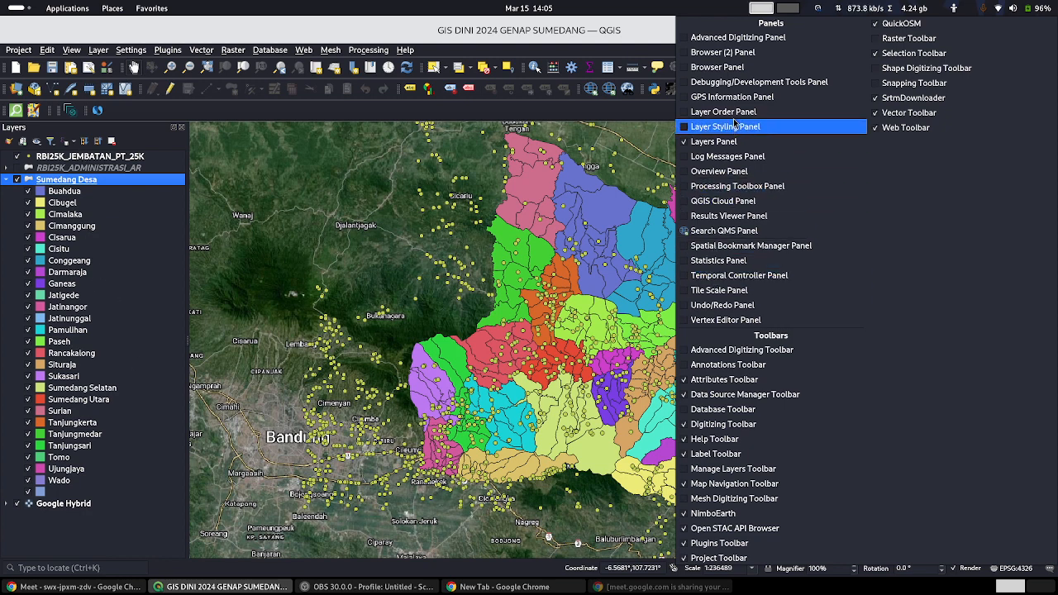
{"action": "left_click", "coordinate": [734, 73]}
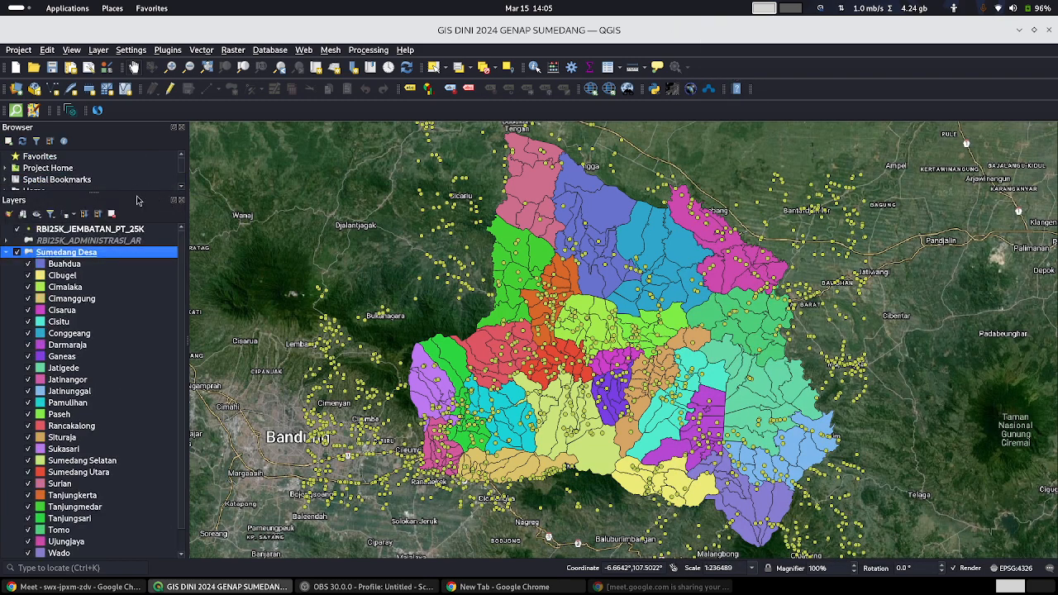
{"action": "left_click_drag", "start_coordinate": [146, 194], "coordinate": [130, 327]}
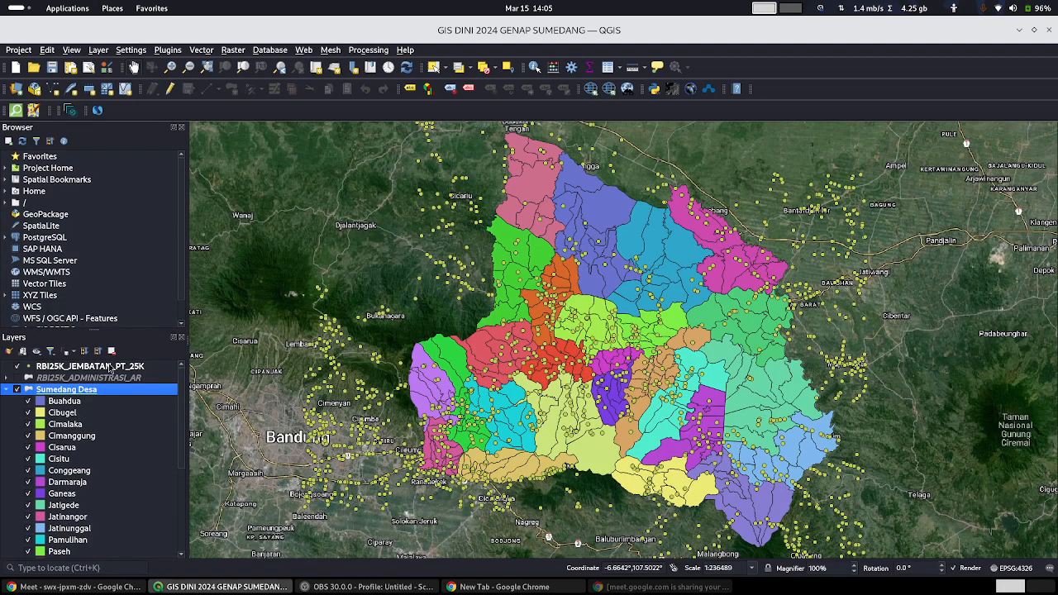
{"action": "left_click", "coordinate": [121, 368]}
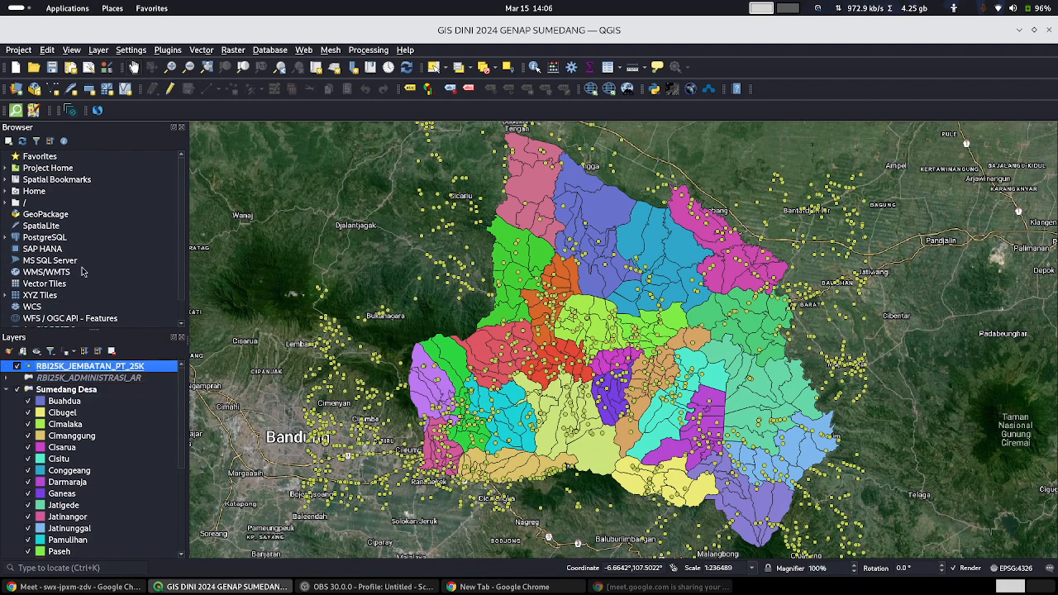
Step: Expand Project Home in the data browser, widen the browser, and select the BATAS WILAYAH KELURAHAN-DESA 10K folder
{"action": "left_click", "coordinate": [5, 191]}
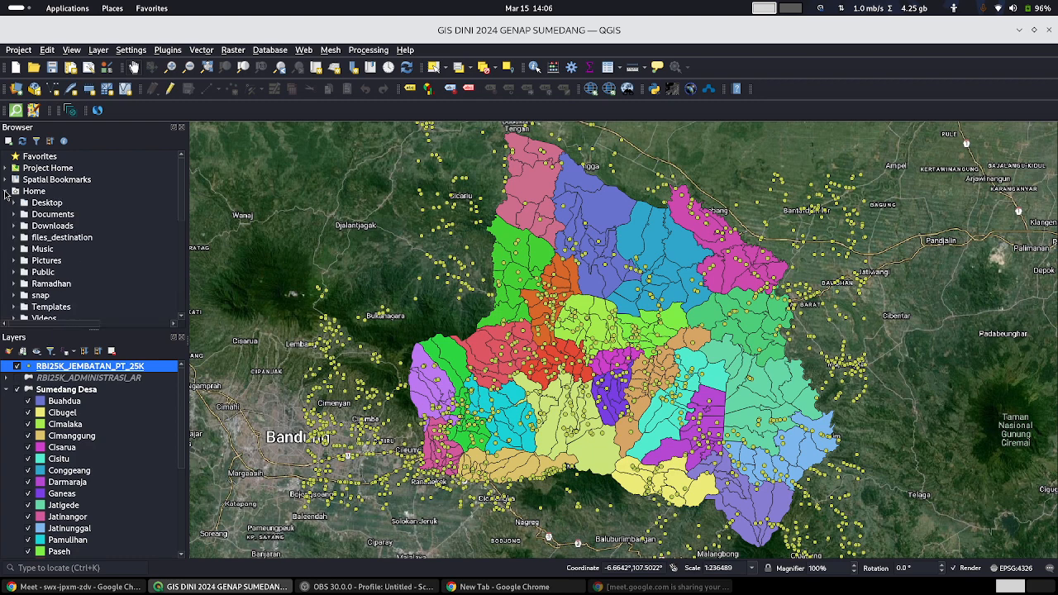
{"action": "left_click", "coordinate": [5, 192]}
{"action": "left_click", "coordinate": [5, 169]}
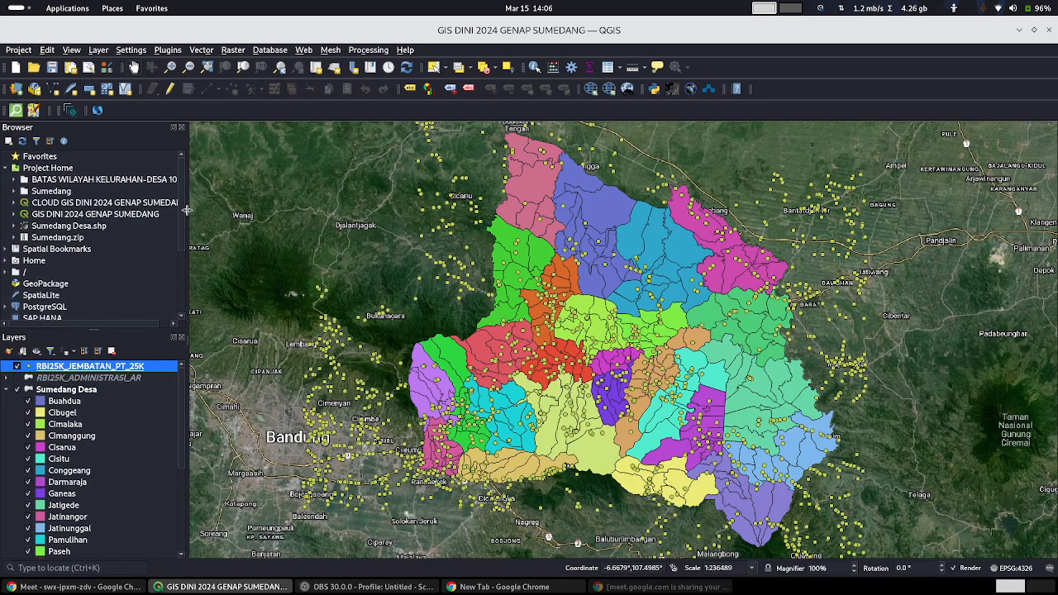
{"action": "left_click_drag", "start_coordinate": [187, 217], "coordinate": [245, 222]}
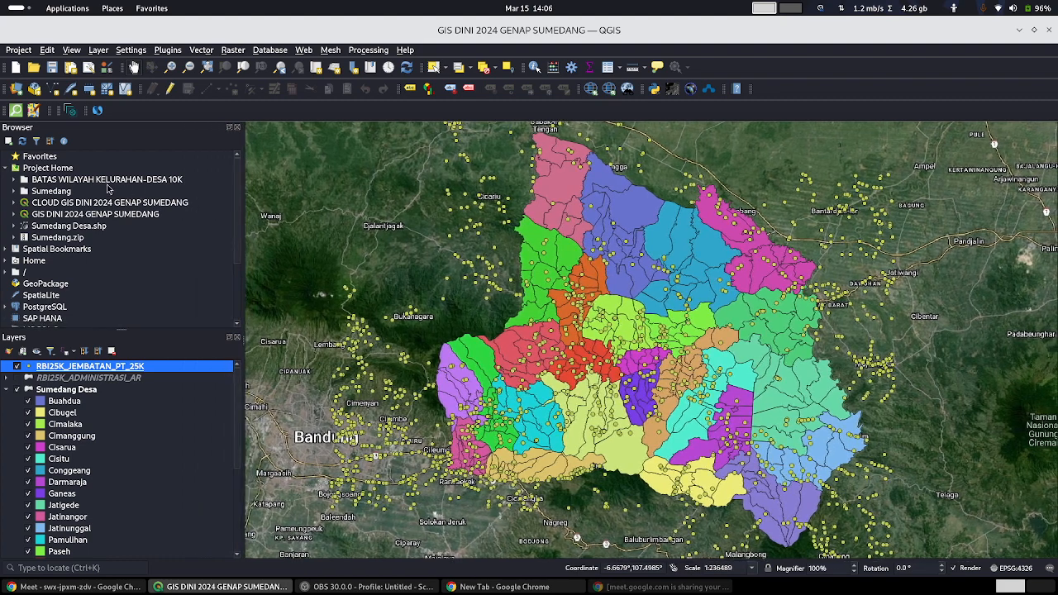
{"action": "left_click", "coordinate": [108, 183]}
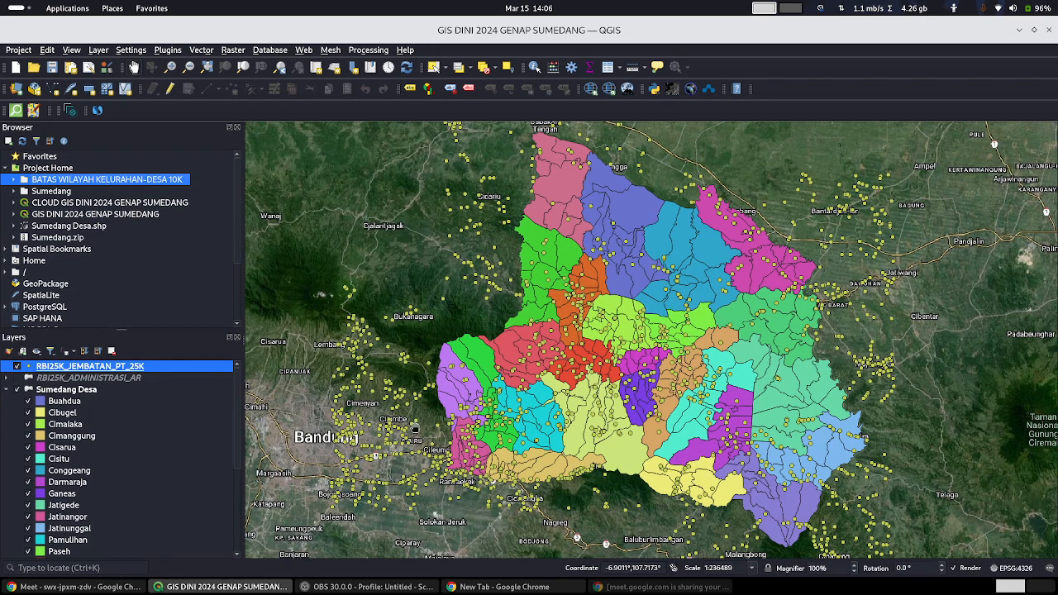
Step: Load the Indonesia Geospatial Portal at tanahair.indonesia.go.id in Chrome, and go back to the QGIS project
{"action": "left_click", "coordinate": [483, 587]}
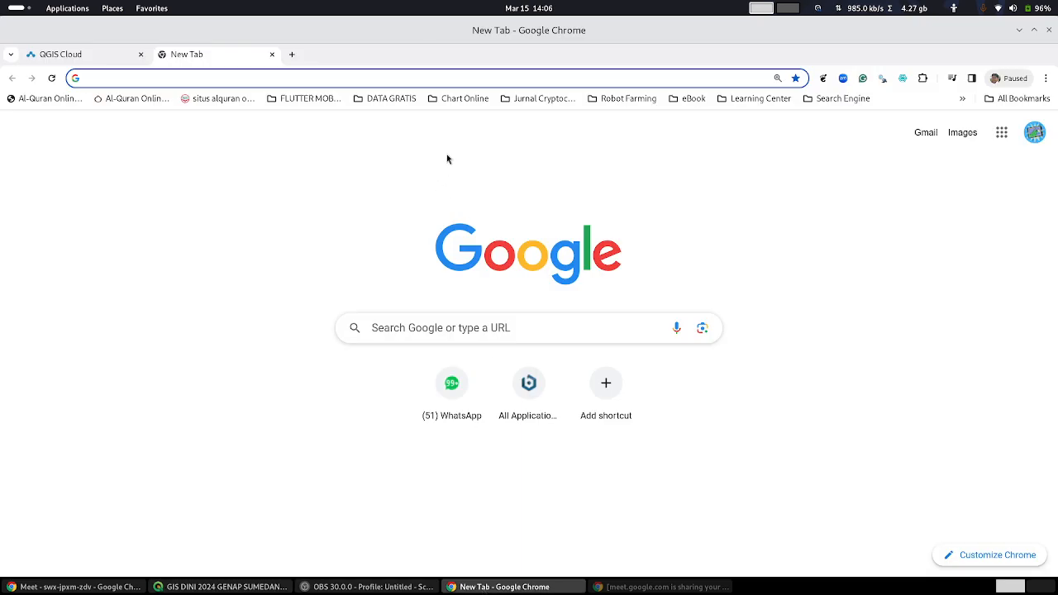
{"action": "type", "text": "tanah"}
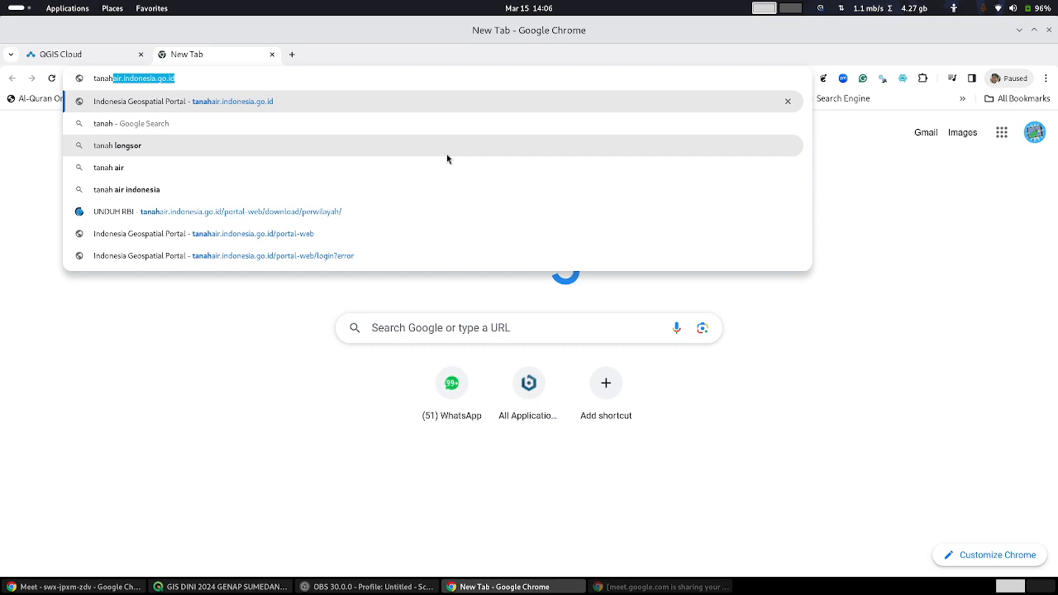
{"action": "key", "text": "Return"}
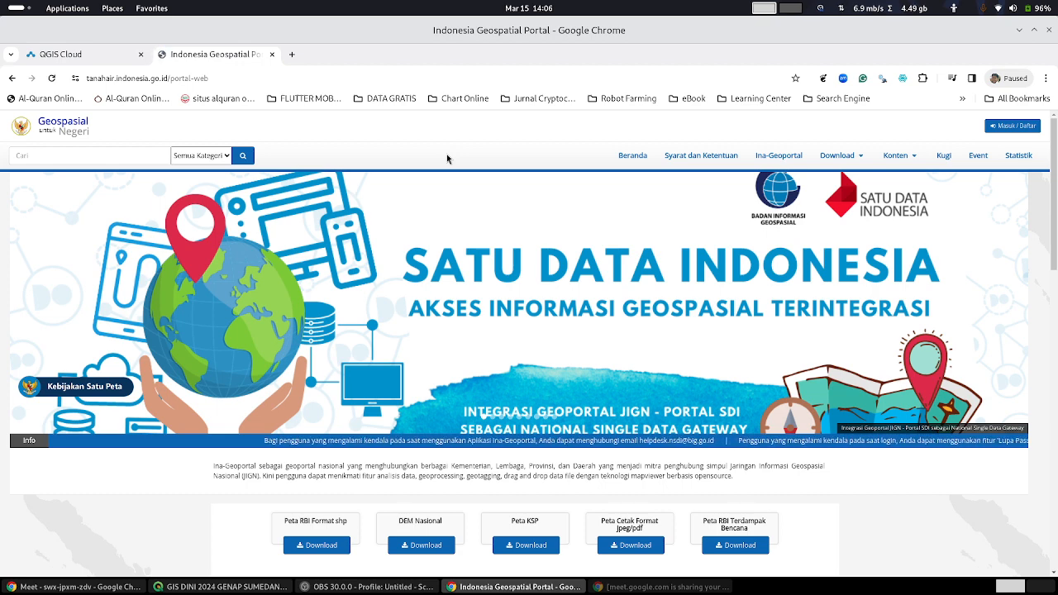
{"action": "left_click", "coordinate": [1019, 31]}
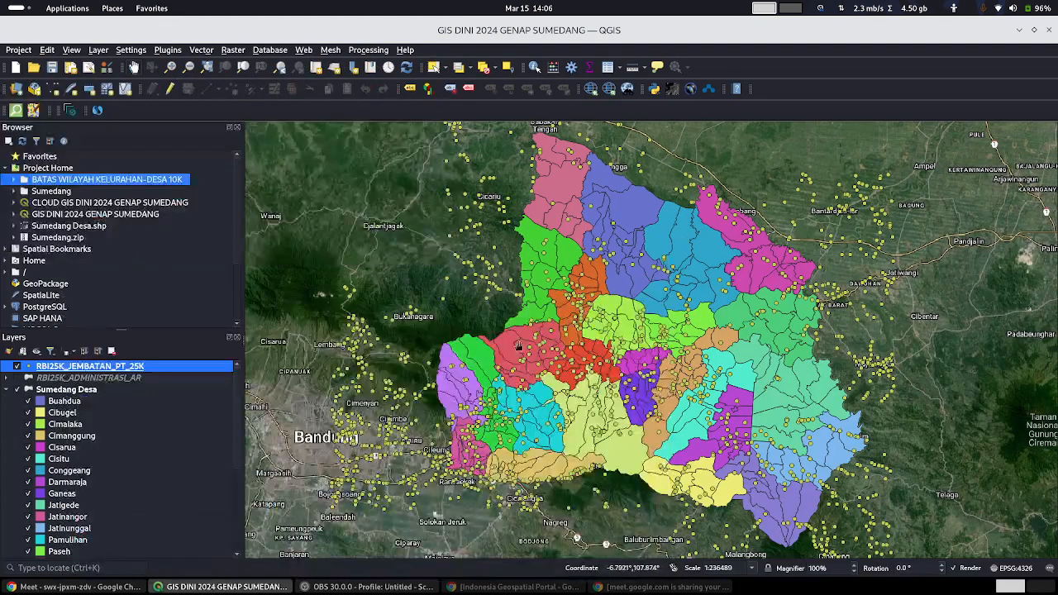
Step: Look through the contents of the BATAS WILAYAH KELURAHAN-DESA 10K folder and its subfolder, and collapse both
{"action": "left_click", "coordinate": [13, 180]}
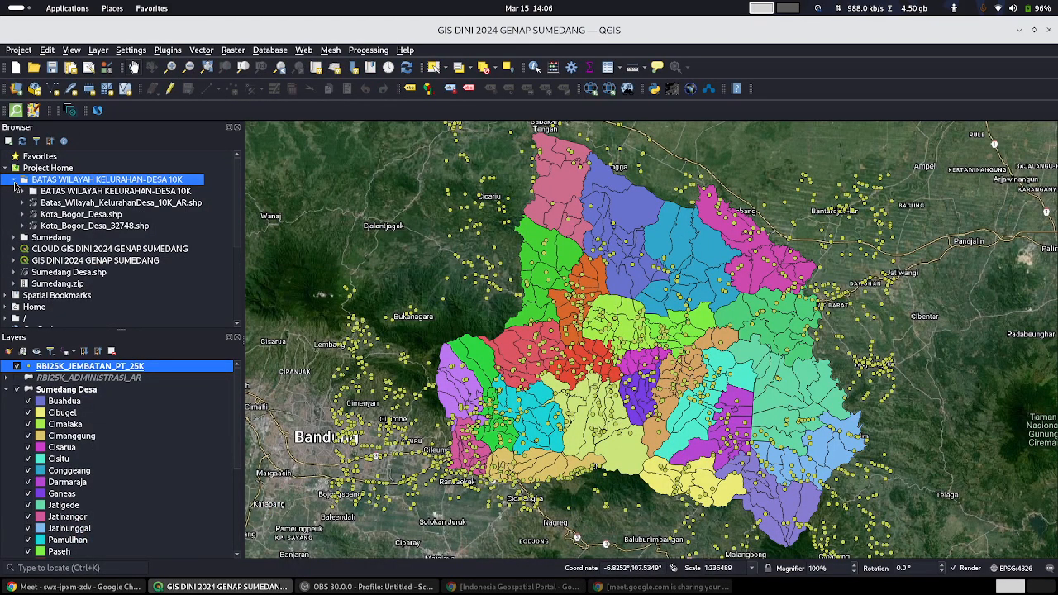
{"action": "left_click", "coordinate": [23, 191]}
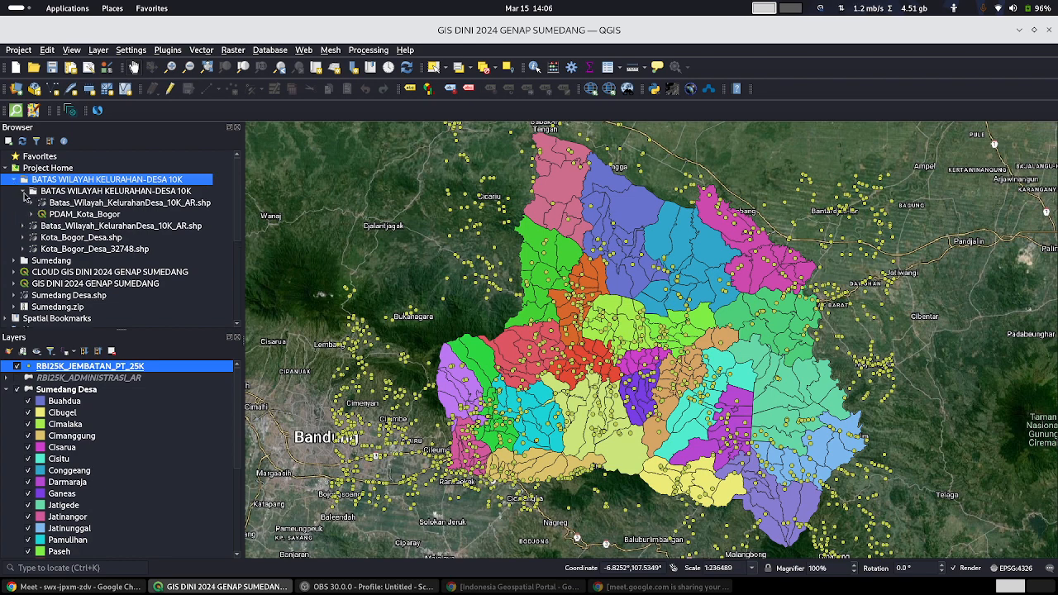
{"action": "left_click", "coordinate": [23, 191]}
{"action": "left_click", "coordinate": [13, 180]}
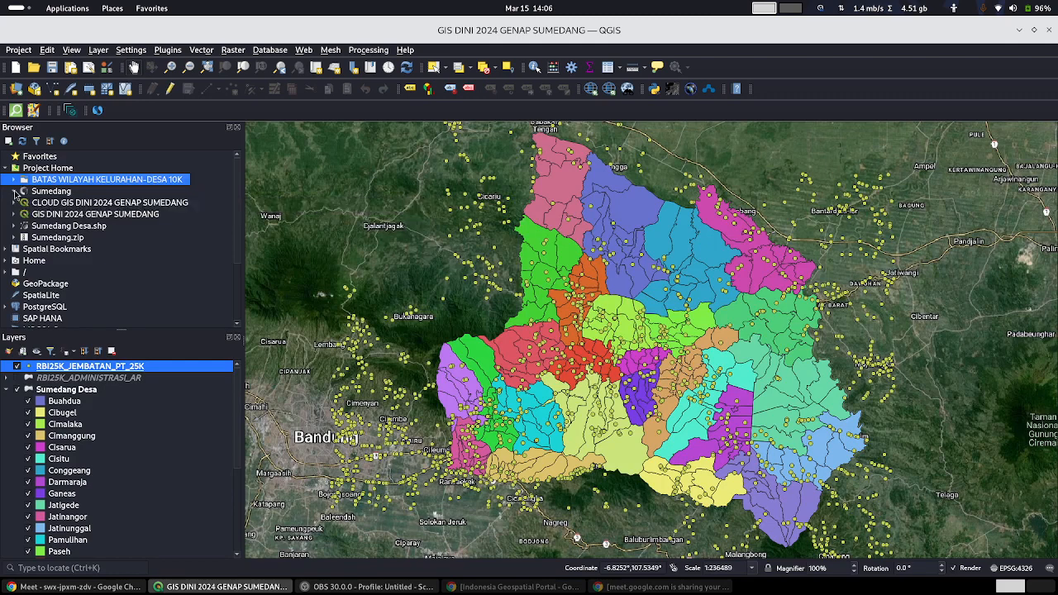
Step: Expand the Sumedang folder and review its agricultural shapefiles from RBI25K_AGRIKEBUN_AR to RBI25K_AGRITANAMCAMPUR_AR
{"action": "left_click", "coordinate": [14, 192]}
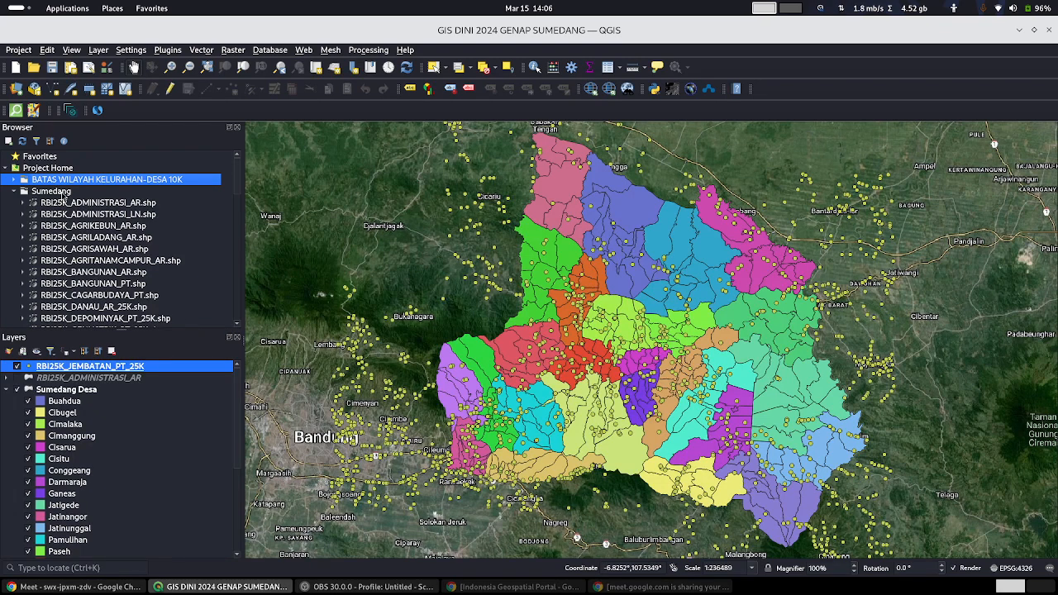
{"action": "left_click", "coordinate": [108, 228]}
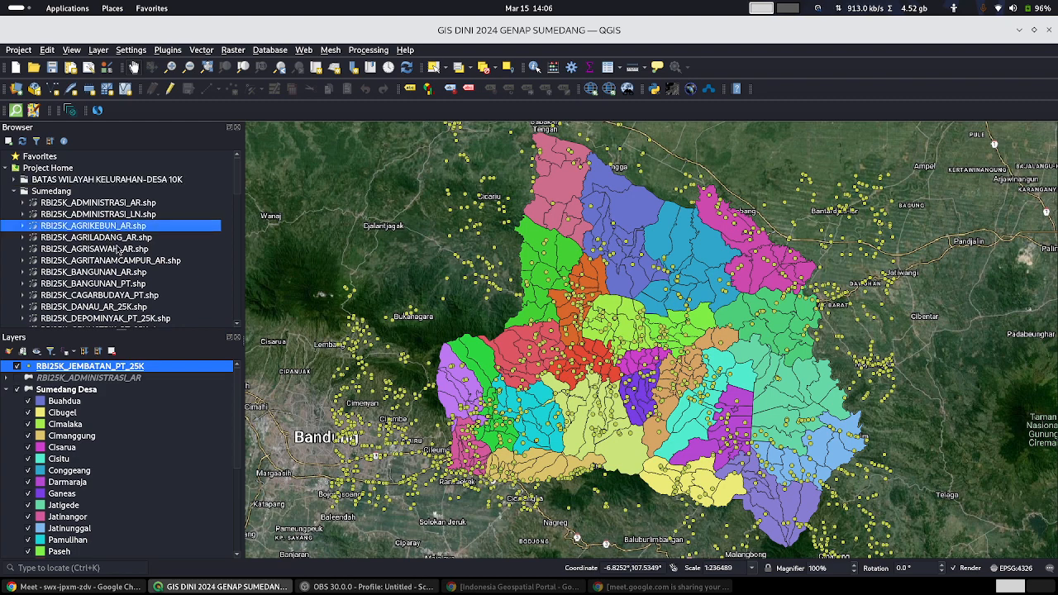
{"action": "left_click", "coordinate": [117, 241]}
{"action": "left_click", "coordinate": [118, 253]}
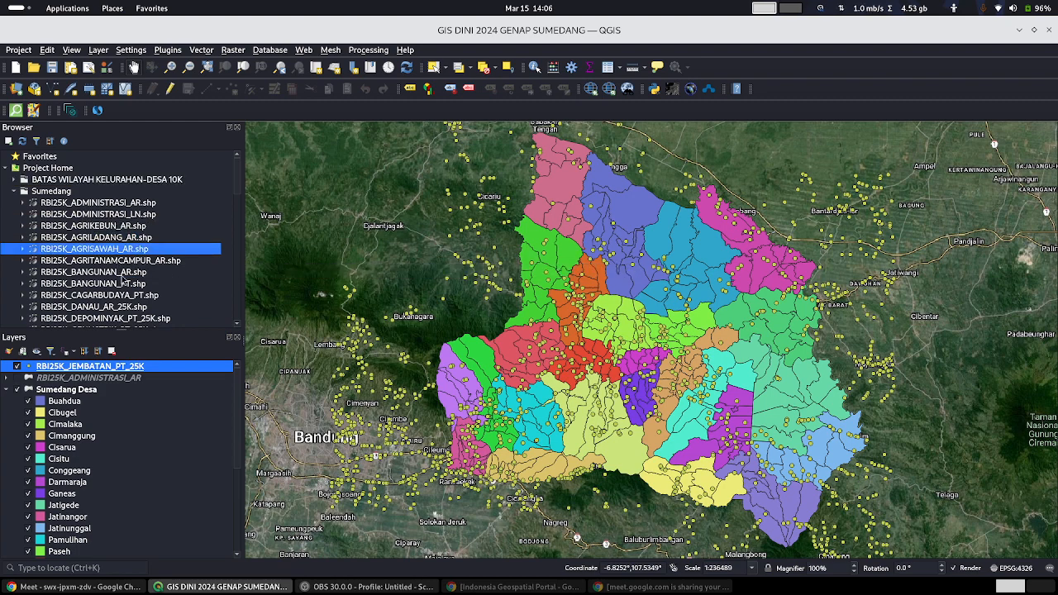
{"action": "left_click", "coordinate": [124, 262]}
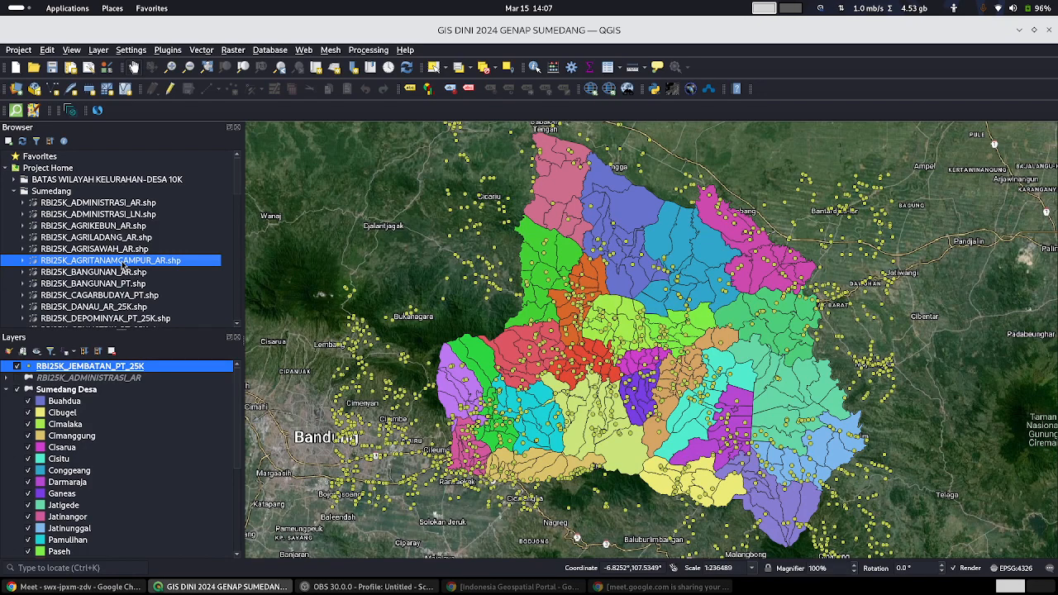
Step: Add the RBI25K_AGRITANAMCAMPUR_AR shapefile to the map, and collapse and hide the Sumedang Desa layer
{"action": "left_click_drag", "start_coordinate": [123, 262], "coordinate": [388, 261]}
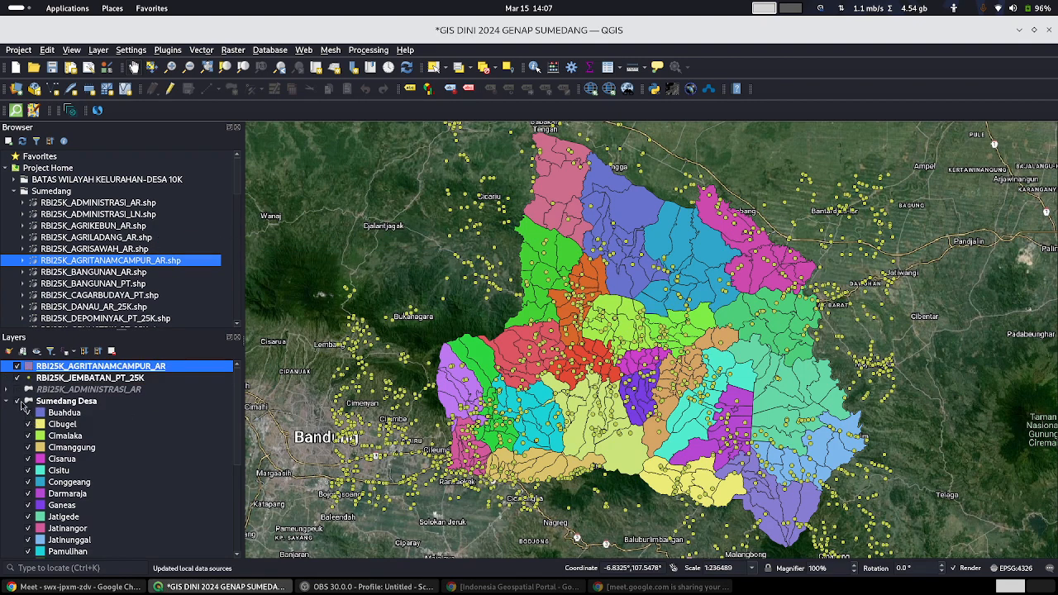
{"action": "left_click", "coordinate": [6, 401]}
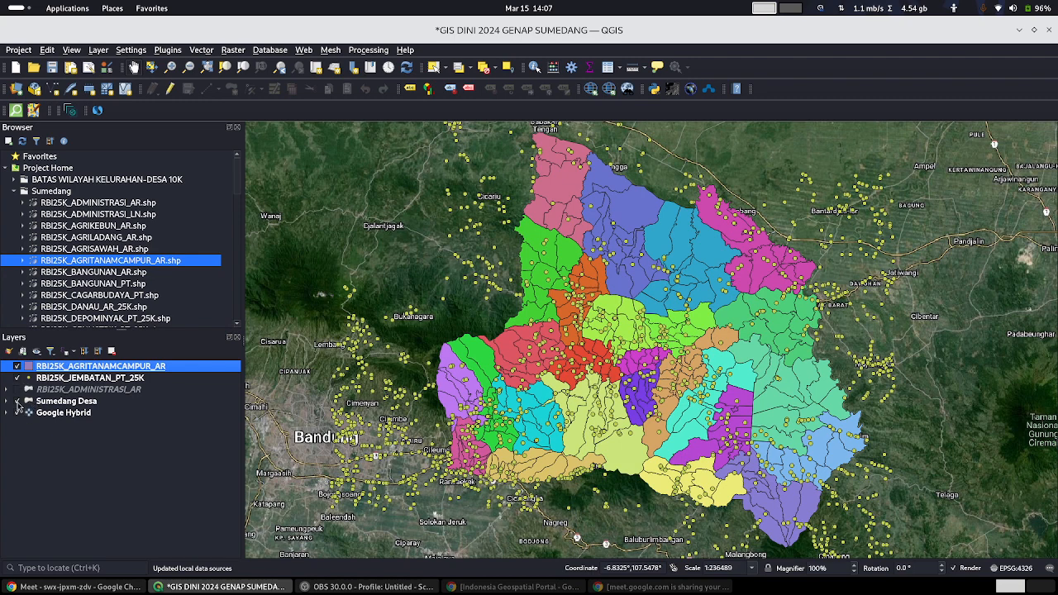
{"action": "left_click", "coordinate": [17, 401]}
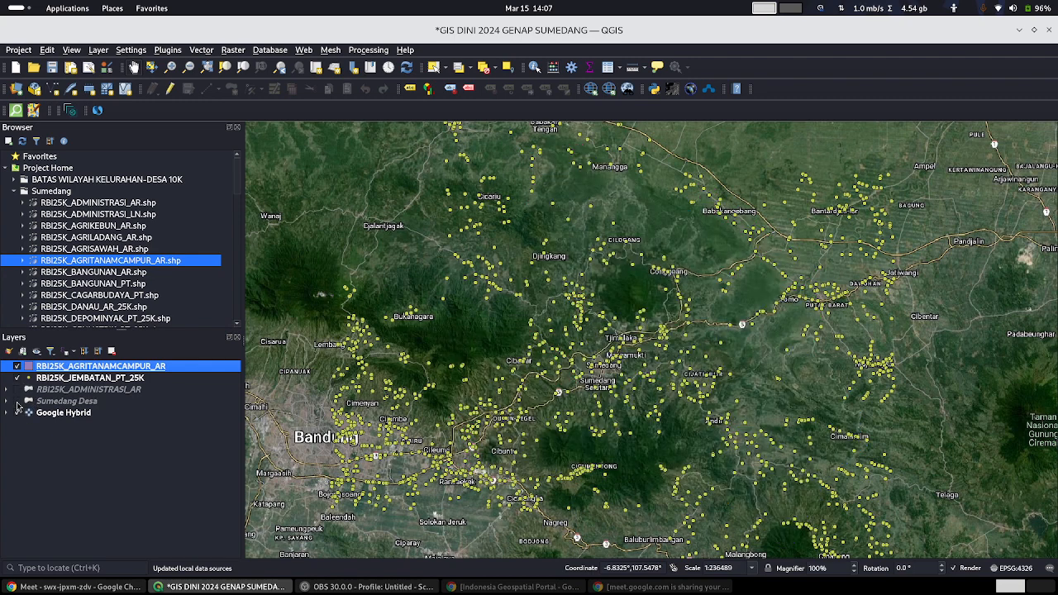
Step: Zoom the map to the extent of the RBI25K_AGRITANAMCAMPUR_AR layer and look for its features
{"action": "right_click", "coordinate": [62, 369]}
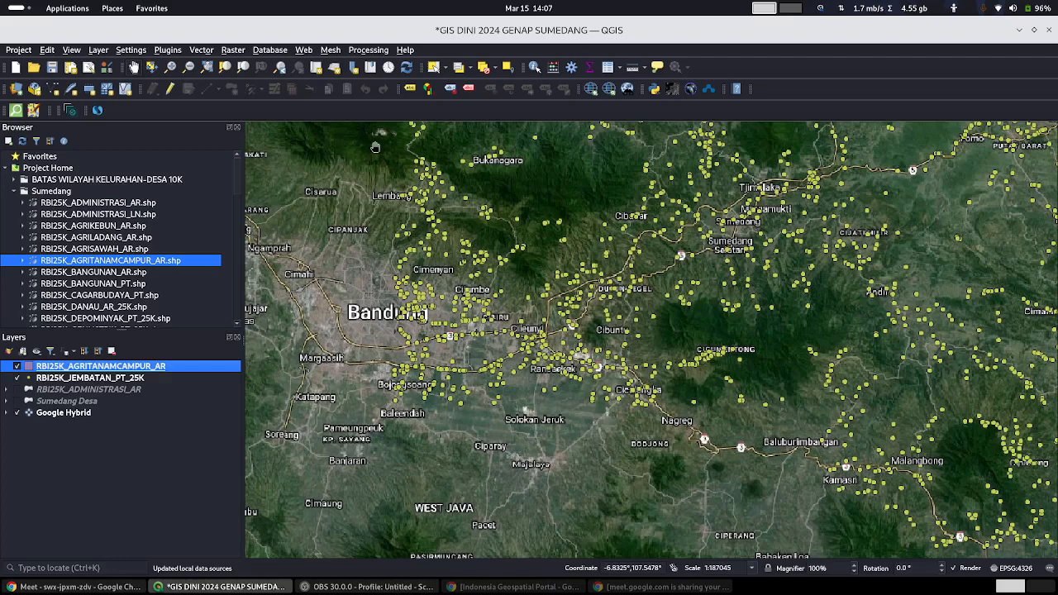
{"action": "left_click", "coordinate": [103, 67]}
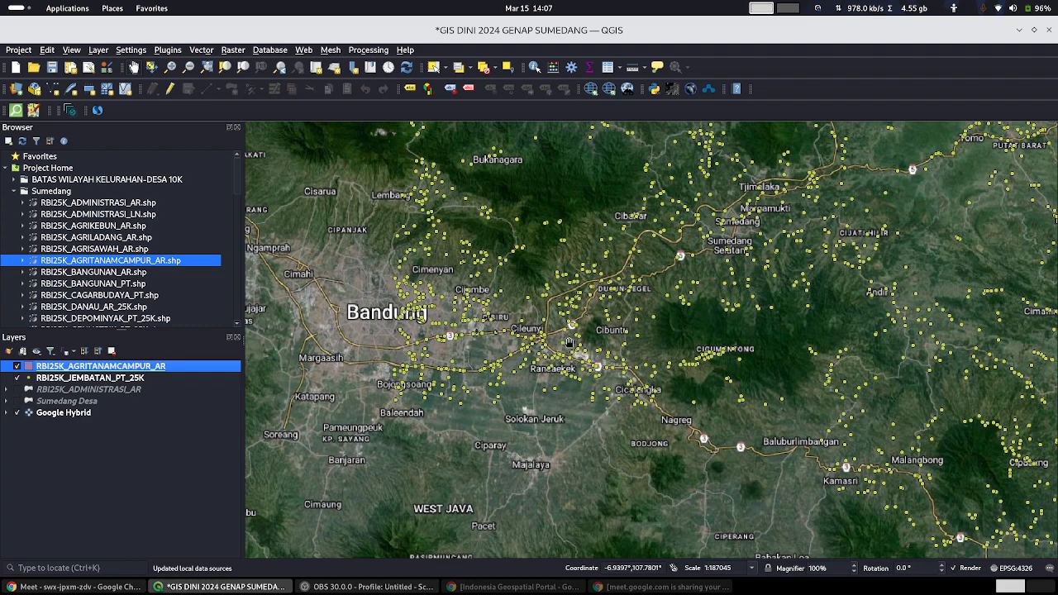
{"action": "scroll", "coordinate": [564, 339], "scroll_direction": "up", "scroll_amount": 1}
{"action": "scroll", "coordinate": [564, 342], "scroll_direction": "down", "scroll_amount": 2}
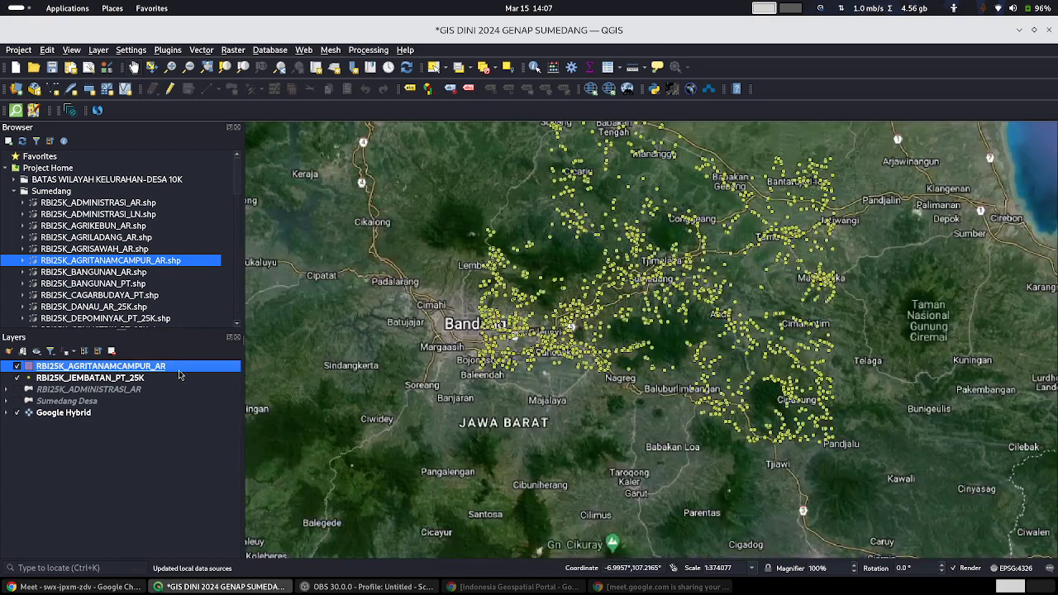
Step: Open the attribute table of RBI25K_AGRITANAMCAMPUR_AR, select its first feature, and examine that polygon and its surroundings on the map
{"action": "right_click", "coordinate": [137, 370]}
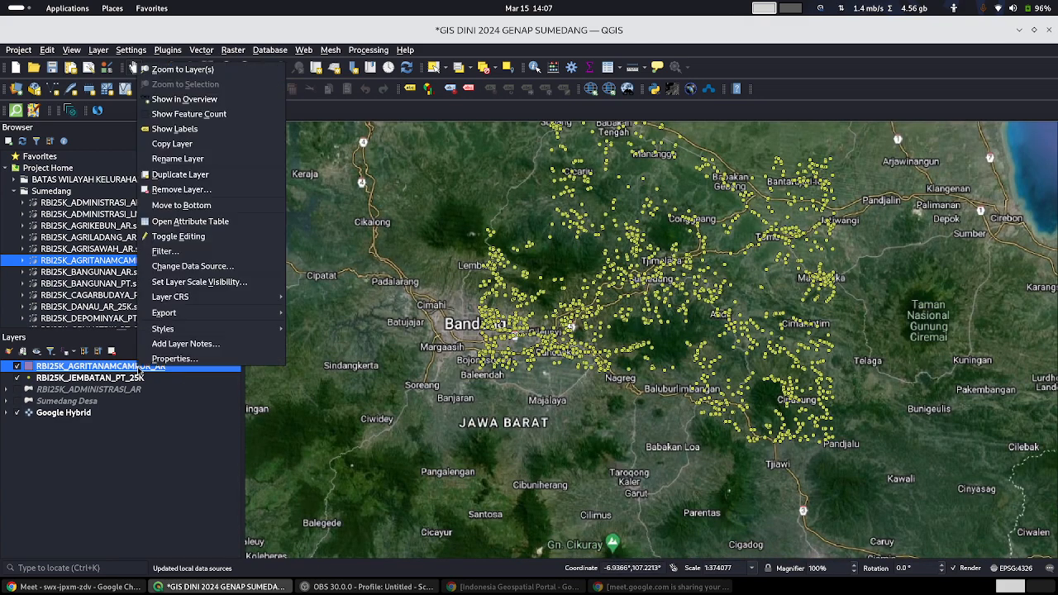
{"action": "left_click", "coordinate": [265, 221]}
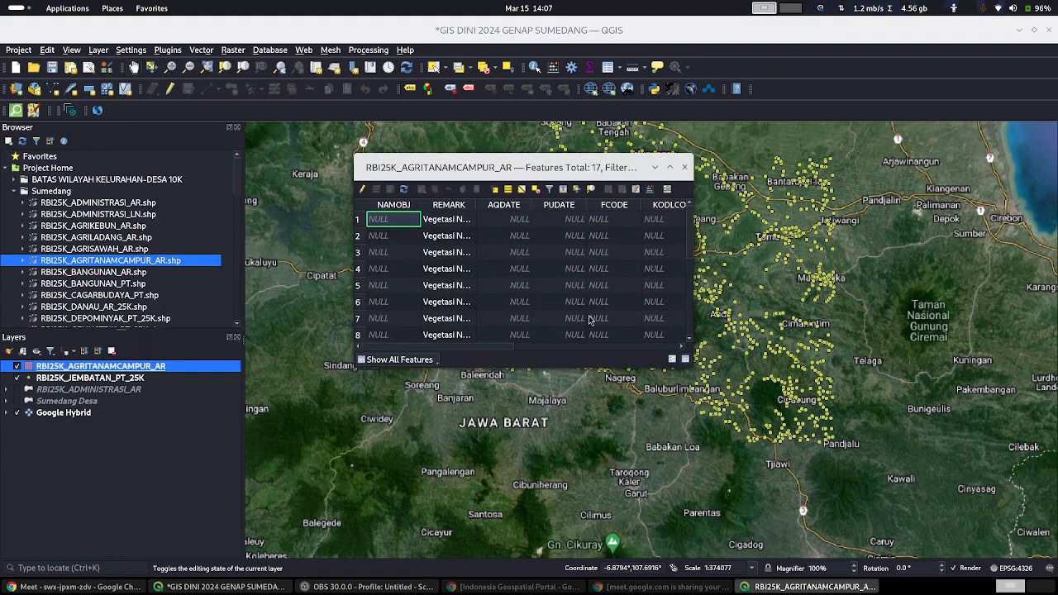
{"action": "left_click", "coordinate": [358, 221]}
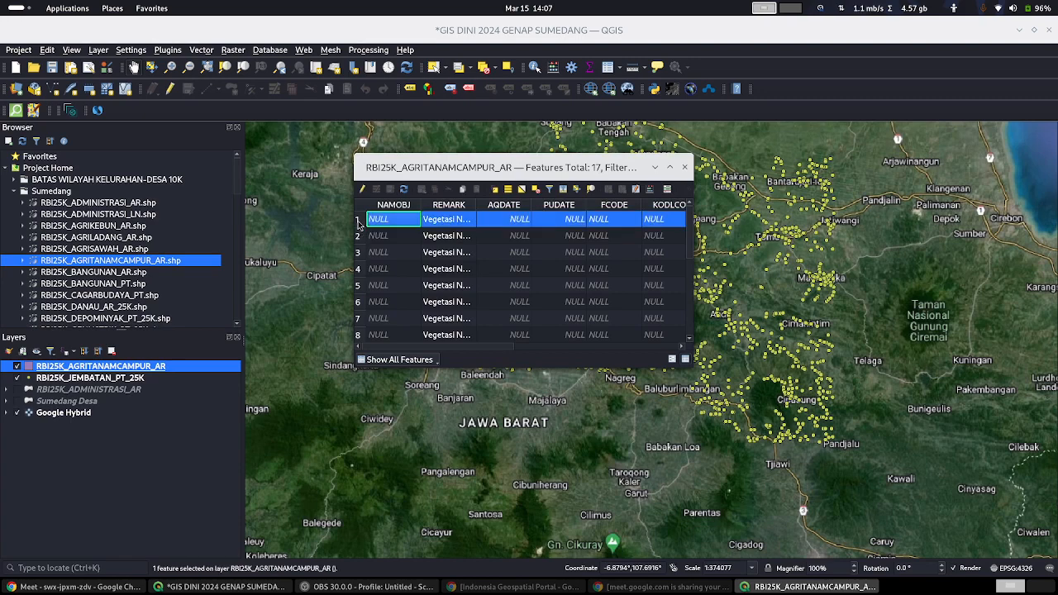
{"action": "left_click", "coordinate": [592, 192]}
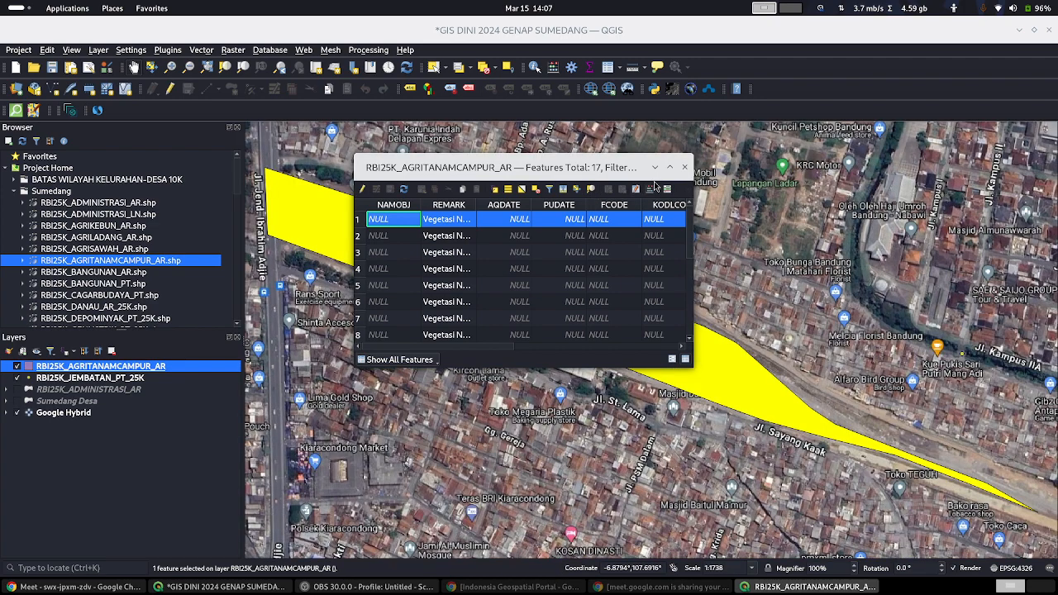
{"action": "left_click", "coordinate": [654, 167]}
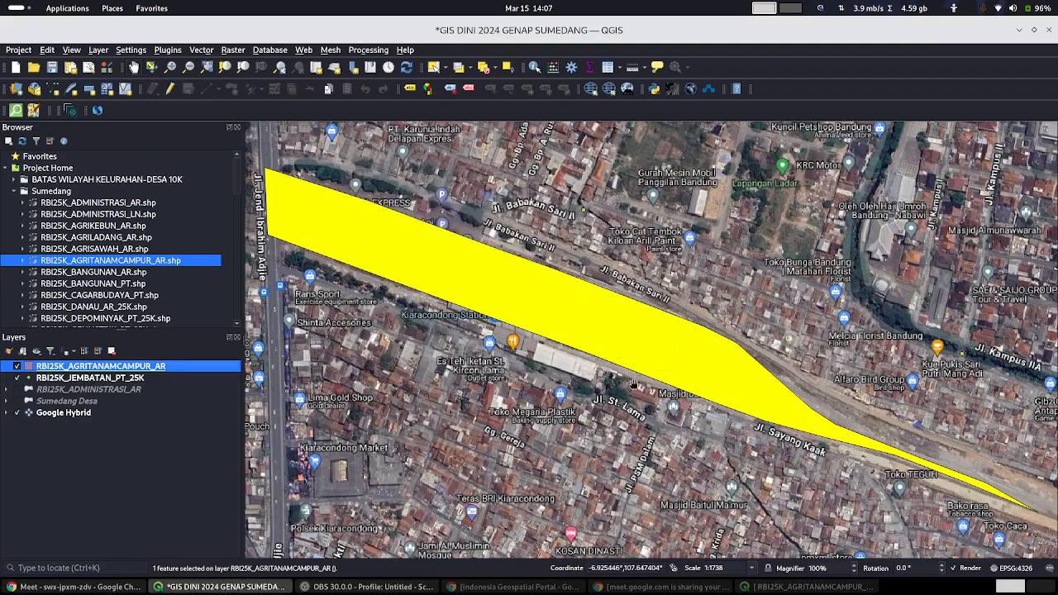
{"action": "scroll", "coordinate": [618, 319], "scroll_direction": "down", "scroll_amount": 2}
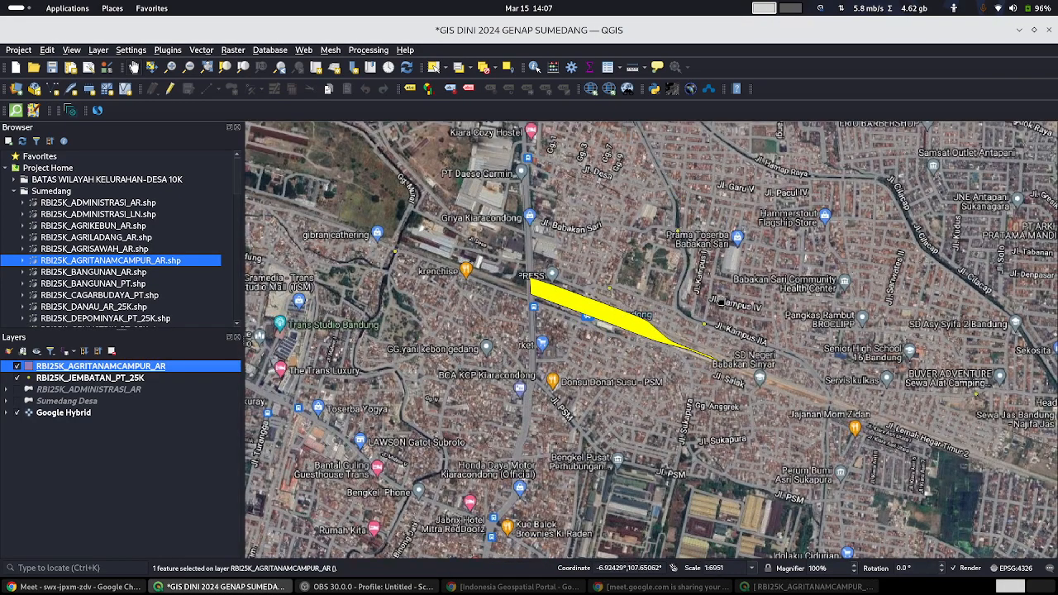
{"action": "scroll", "coordinate": [719, 300], "scroll_direction": "down", "scroll_amount": 2}
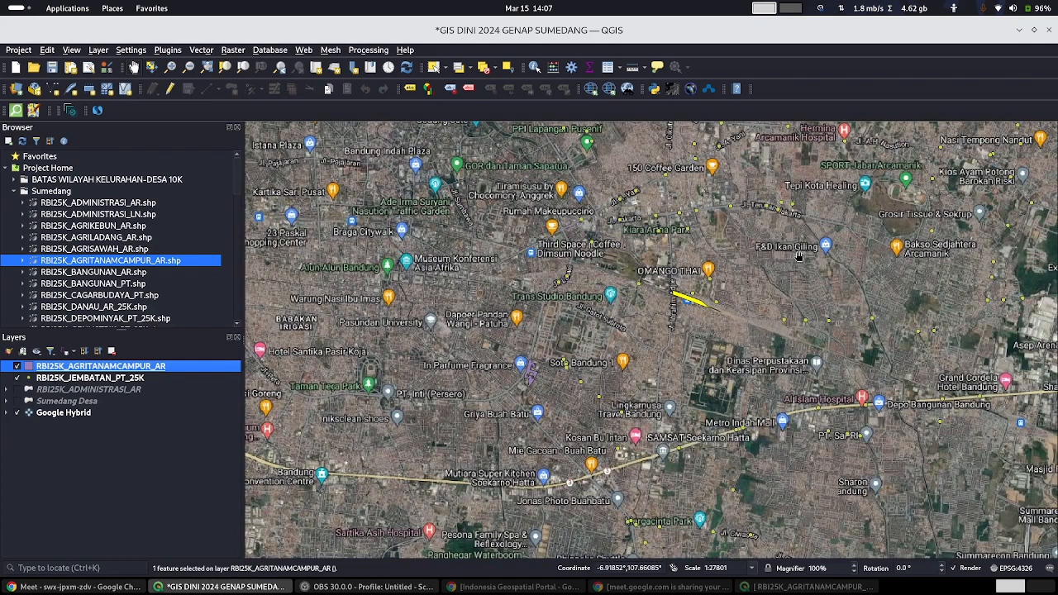
{"action": "scroll", "coordinate": [798, 256], "scroll_direction": "down", "scroll_amount": 2}
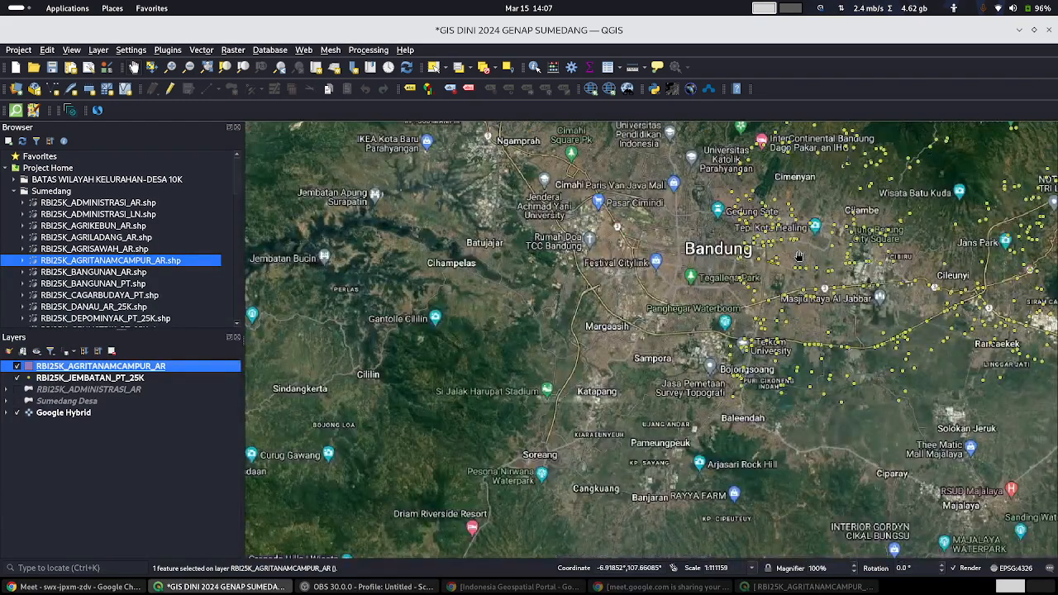
{"action": "scroll", "coordinate": [799, 257], "scroll_direction": "up", "scroll_amount": 2}
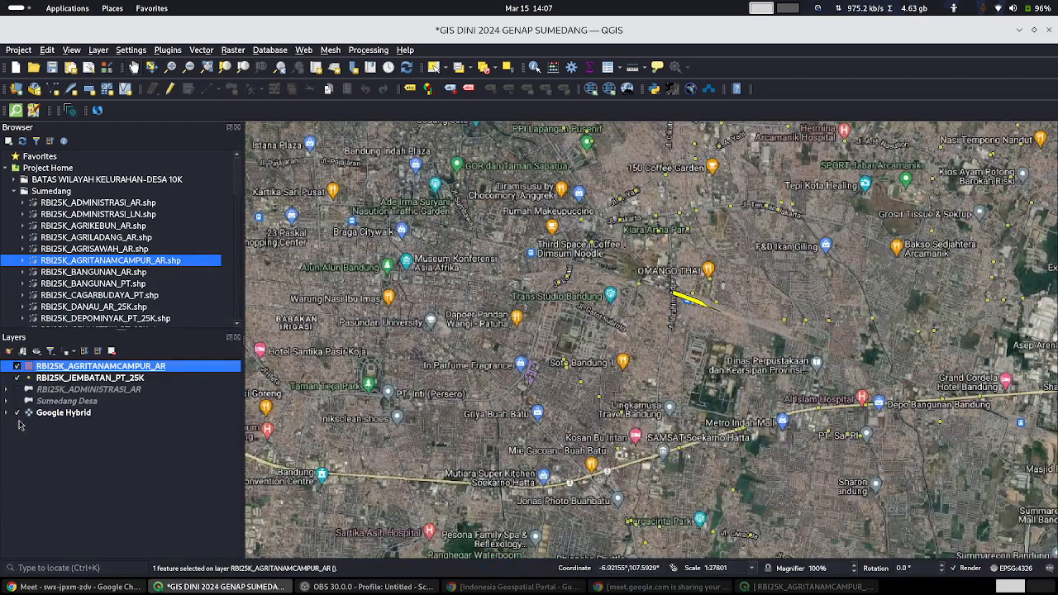
Step: Hide the Google Hybrid and RBI25K_JEMBATAN_PT_25K layers, and clear the feature selection in RBI25K_AGRITANAMCAMPUR_AR
{"action": "left_click", "coordinate": [18, 413]}
{"action": "left_click", "coordinate": [17, 379]}
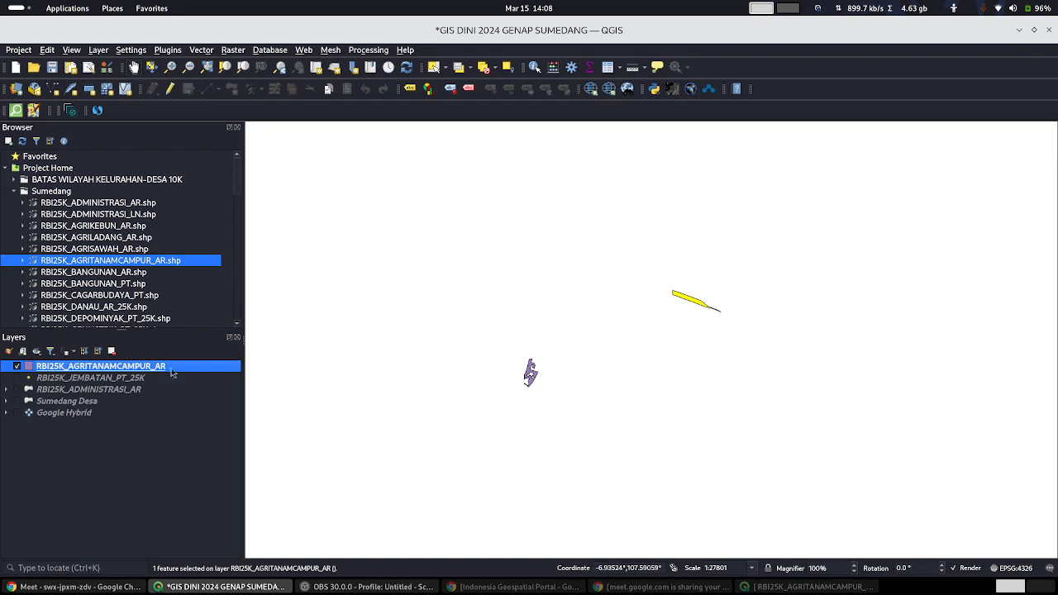
{"action": "right_click", "coordinate": [124, 369]}
{"action": "left_click", "coordinate": [157, 66]}
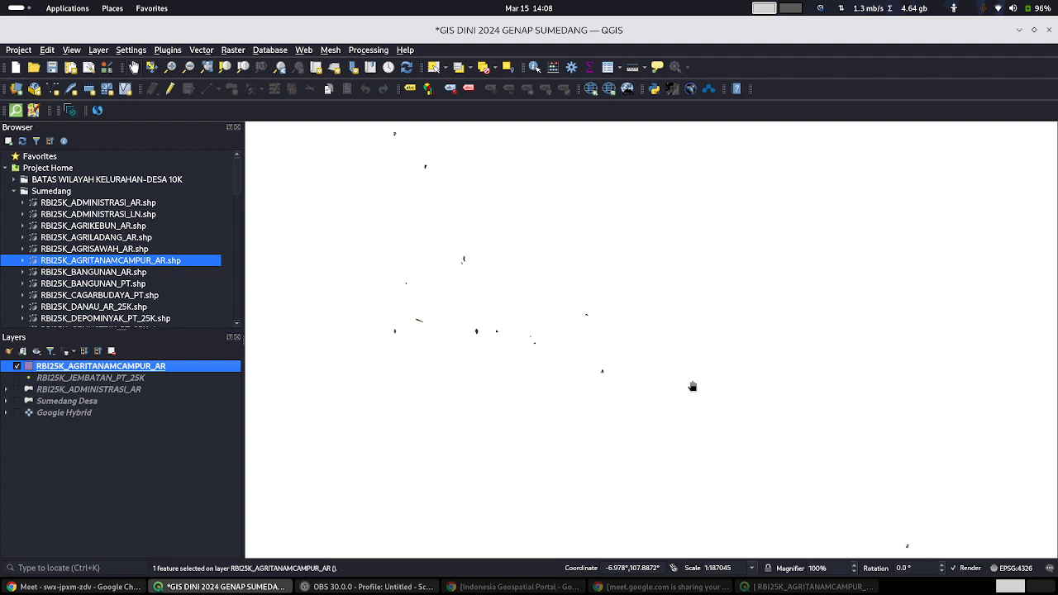
{"action": "left_click", "coordinate": [483, 69]}
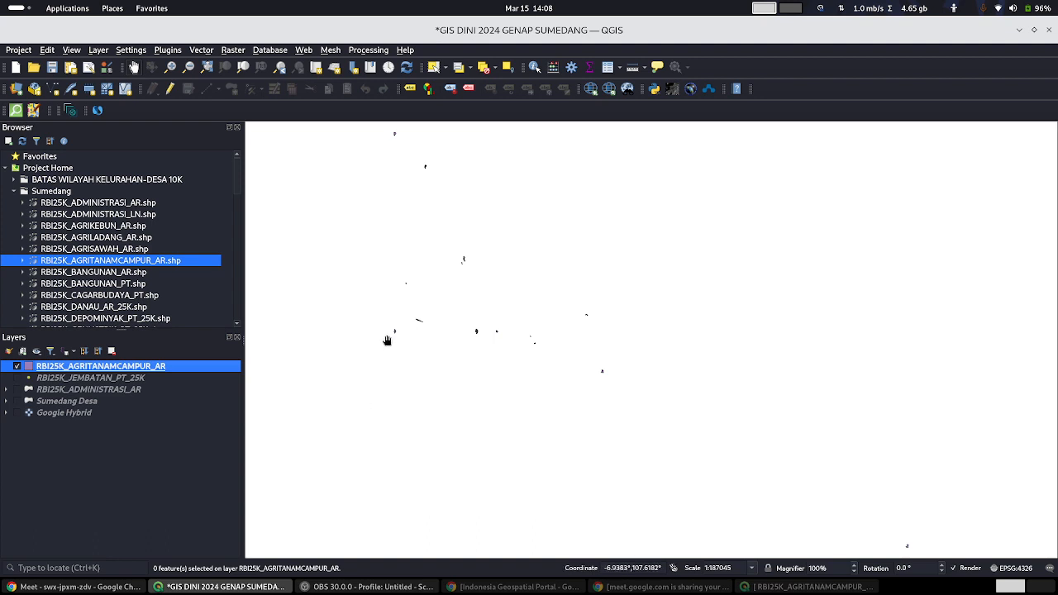
Step: Read the REMARK values in the maximized attribute table of RBI25K_AGRITANAMCAMPUR_AR, widening that column, and close the table
{"action": "right_click", "coordinate": [139, 374]}
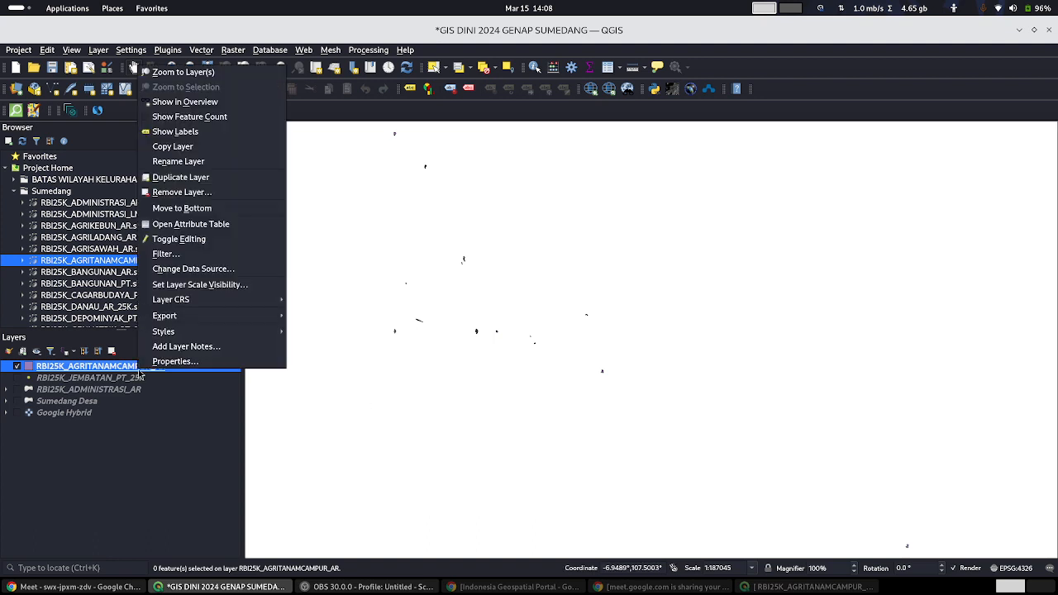
{"action": "left_click", "coordinate": [237, 226]}
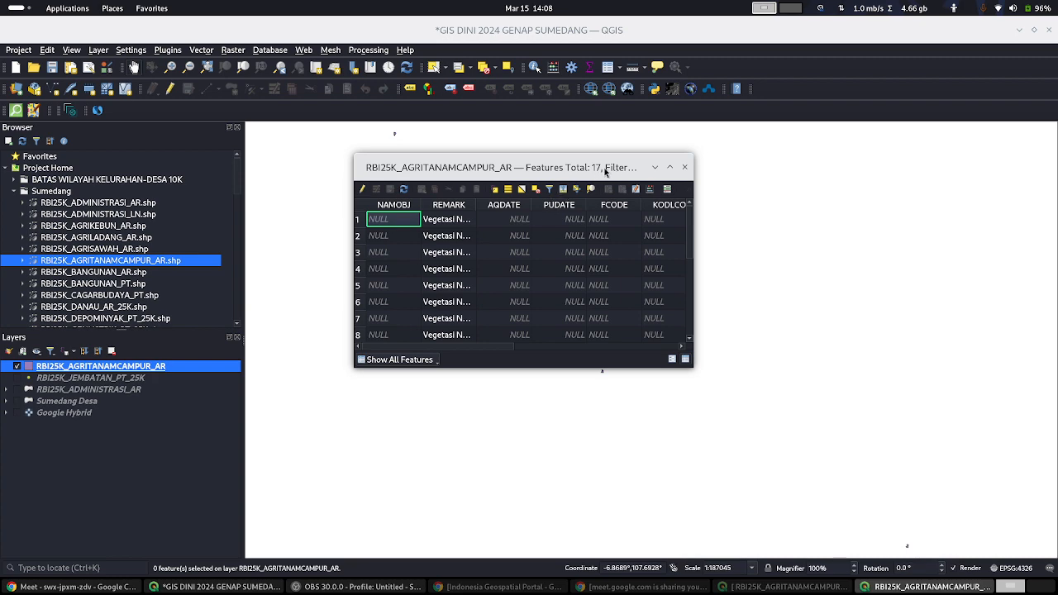
{"action": "left_click", "coordinate": [670, 167]}
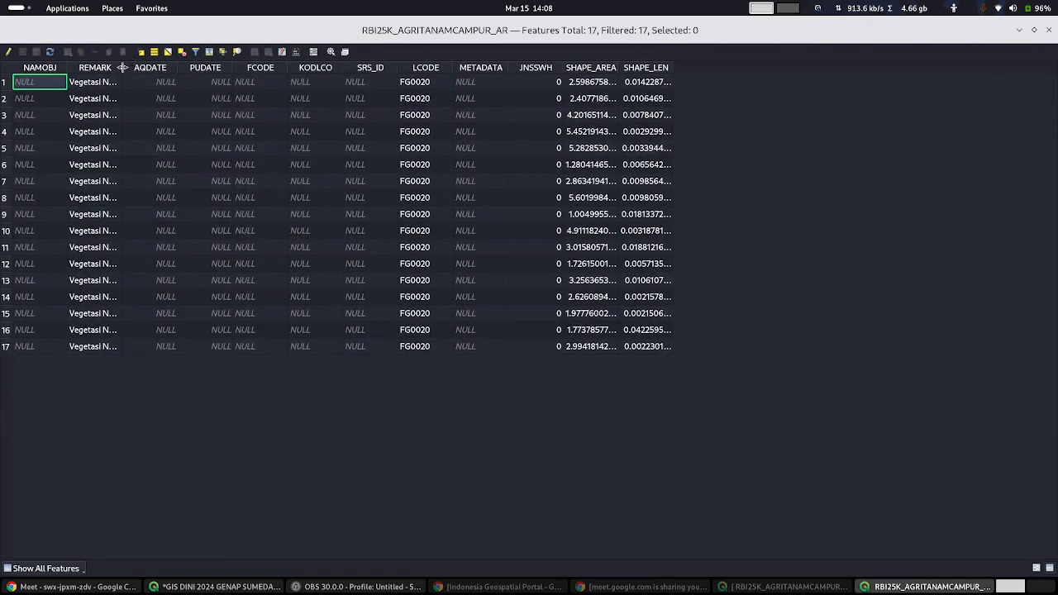
{"action": "left_click_drag", "start_coordinate": [122, 68], "coordinate": [235, 74]}
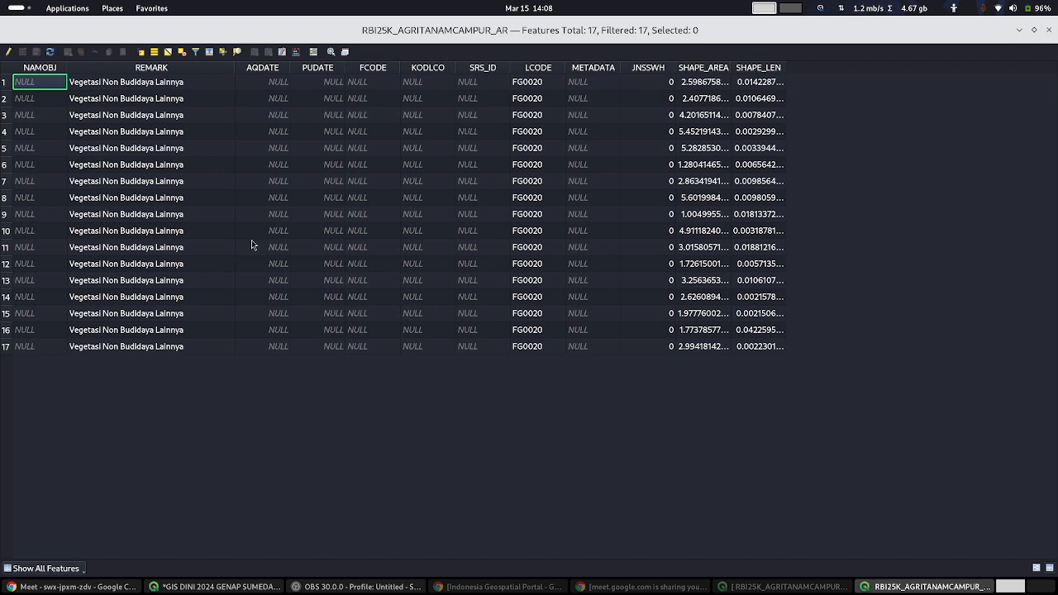
{"action": "left_click", "coordinate": [1049, 30]}
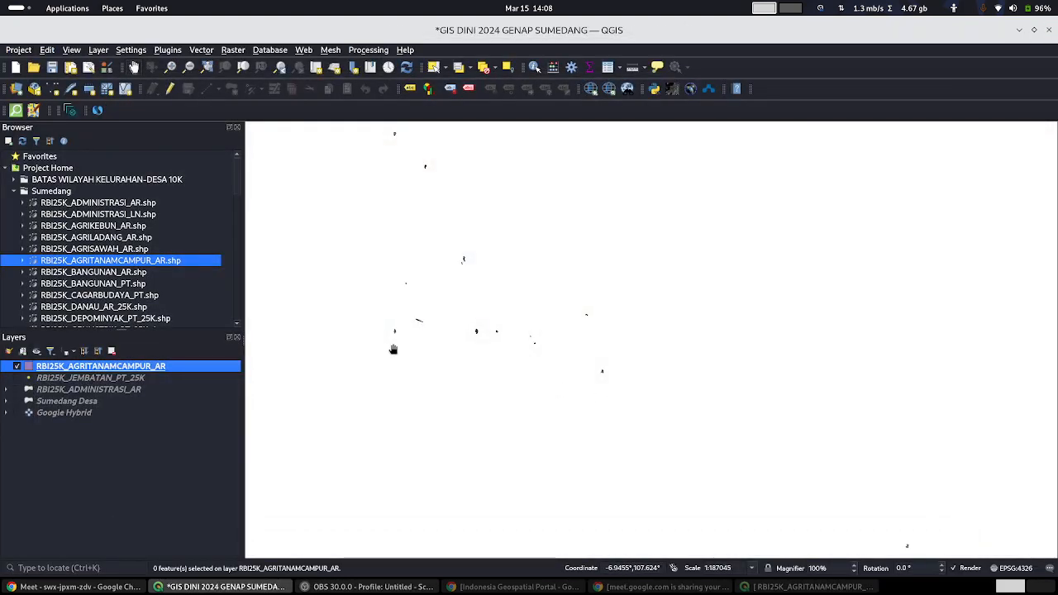
Step: Remove the RBI25K_AGRITANAMCAMPUR_AR layer from the project
{"action": "scroll", "coordinate": [484, 338], "scroll_direction": "up", "scroll_amount": 4}
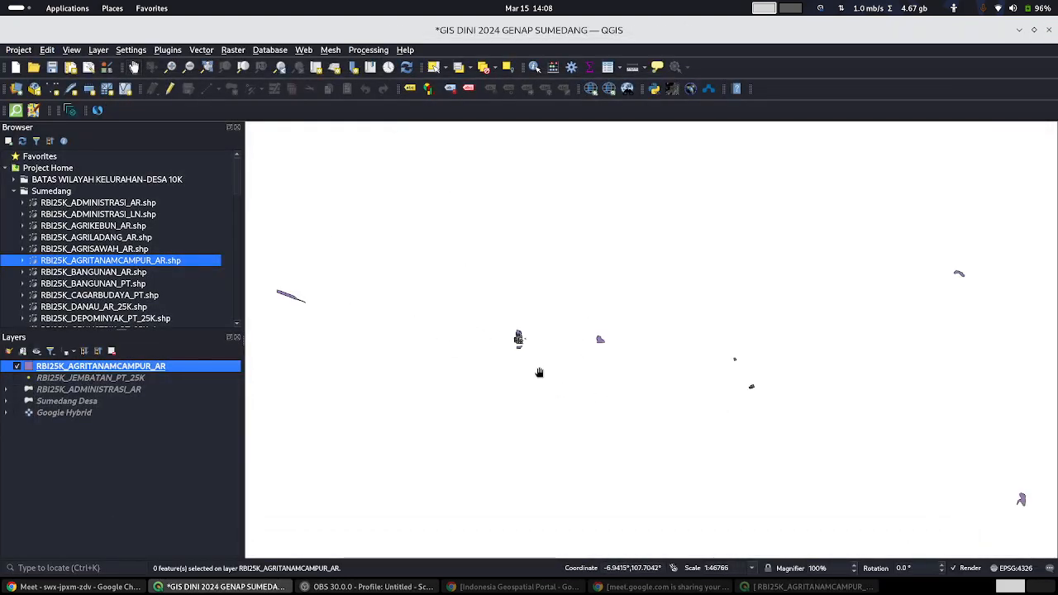
{"action": "scroll", "coordinate": [570, 253], "scroll_direction": "down", "scroll_amount": 4}
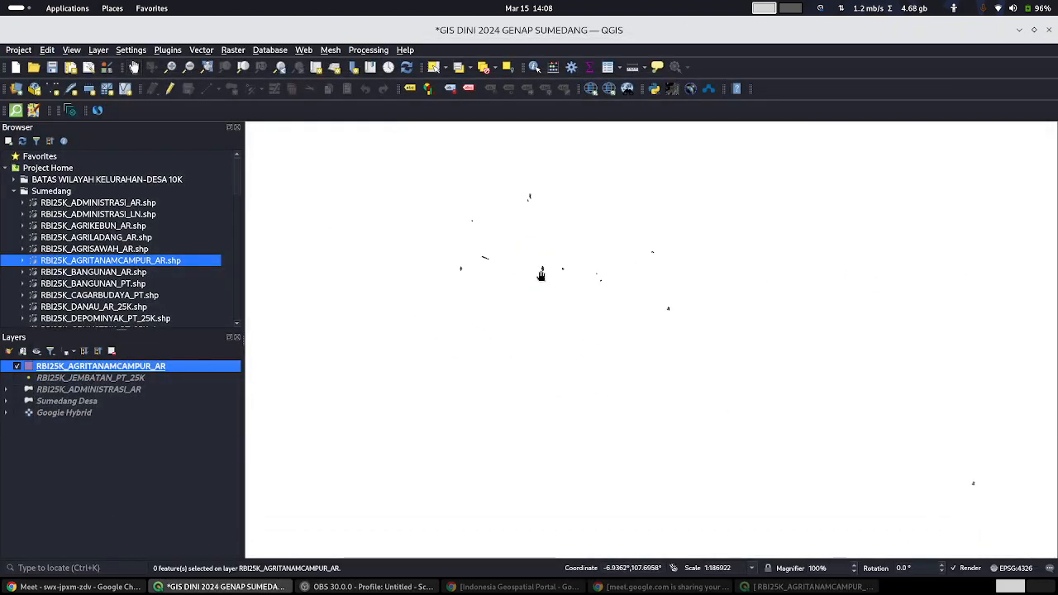
{"action": "scroll", "coordinate": [551, 212], "scroll_direction": "up", "scroll_amount": 1}
{"action": "right_click", "coordinate": [132, 370]}
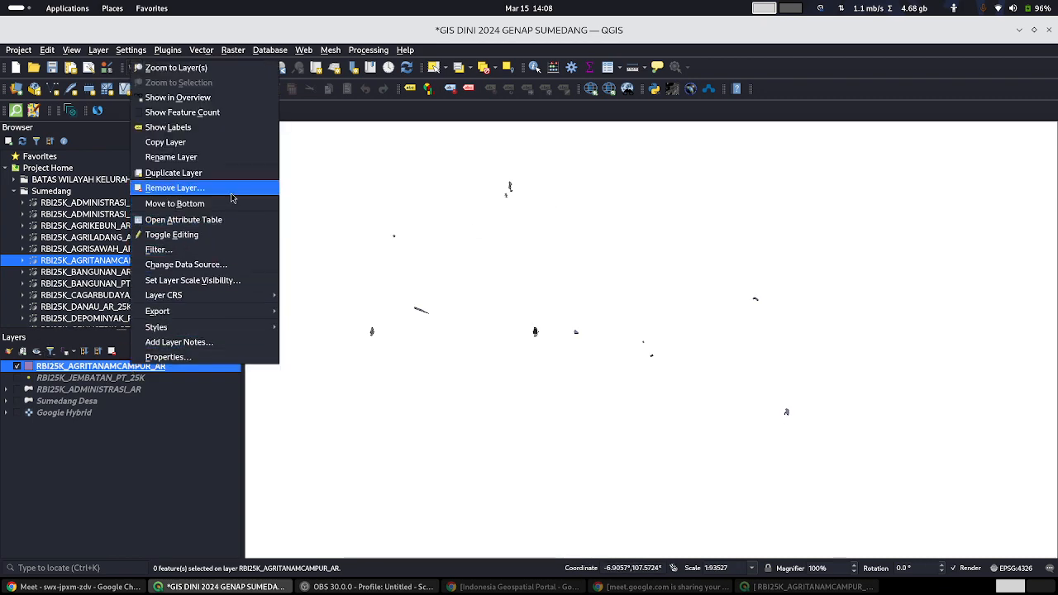
{"action": "left_click", "coordinate": [263, 187]}
{"action": "left_click", "coordinate": [536, 326]}
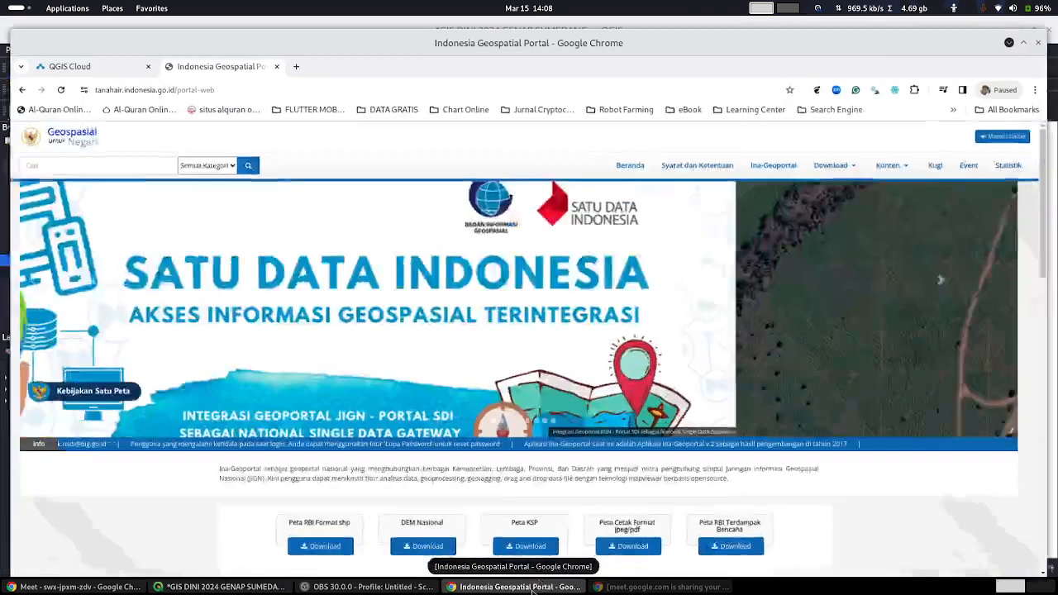
Step: Switch to the Indonesia Geospatial Portal in Chrome for a brief look, and return to the QGIS project
{"action": "left_click", "coordinate": [533, 588]}
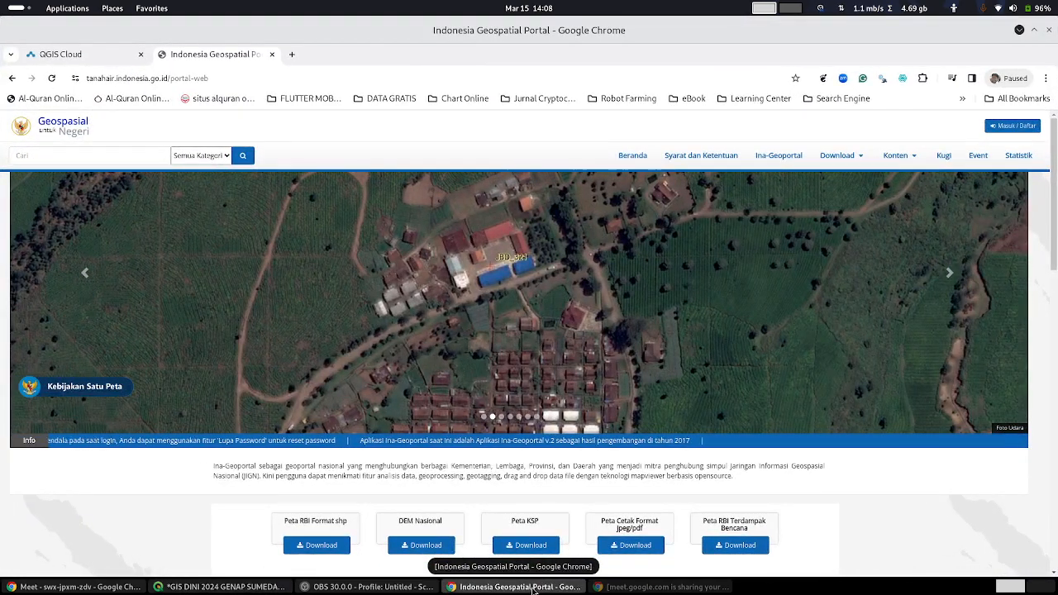
{"action": "left_click", "coordinate": [534, 589]}
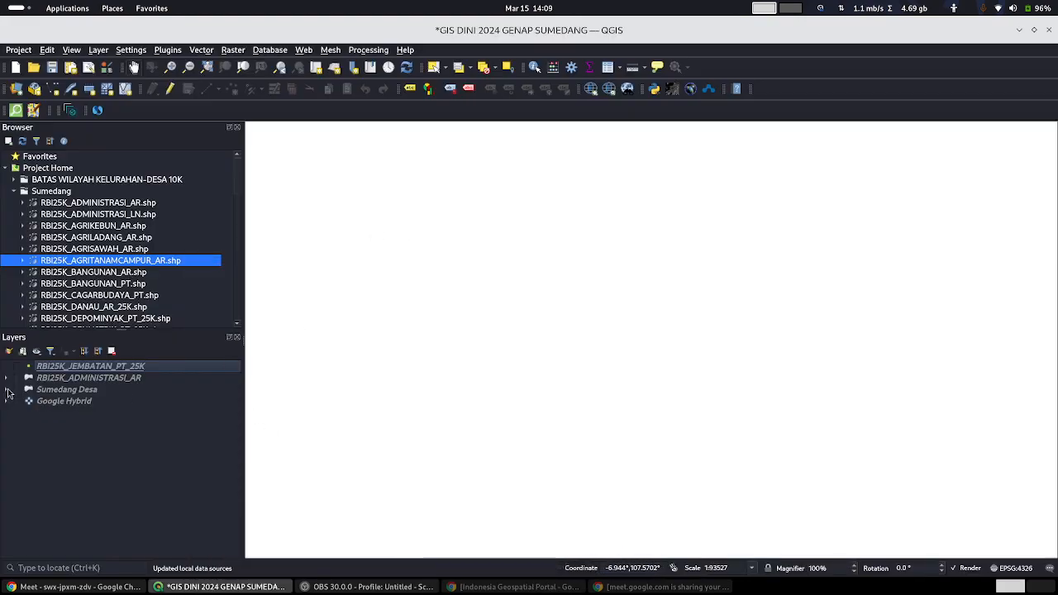
Step: Turn the RBI25K_JEMBATAN_PT_25K and Sumedang Desa layers back on, and fit the map to the Sumedang Desa layer
{"action": "left_click", "coordinate": [17, 368]}
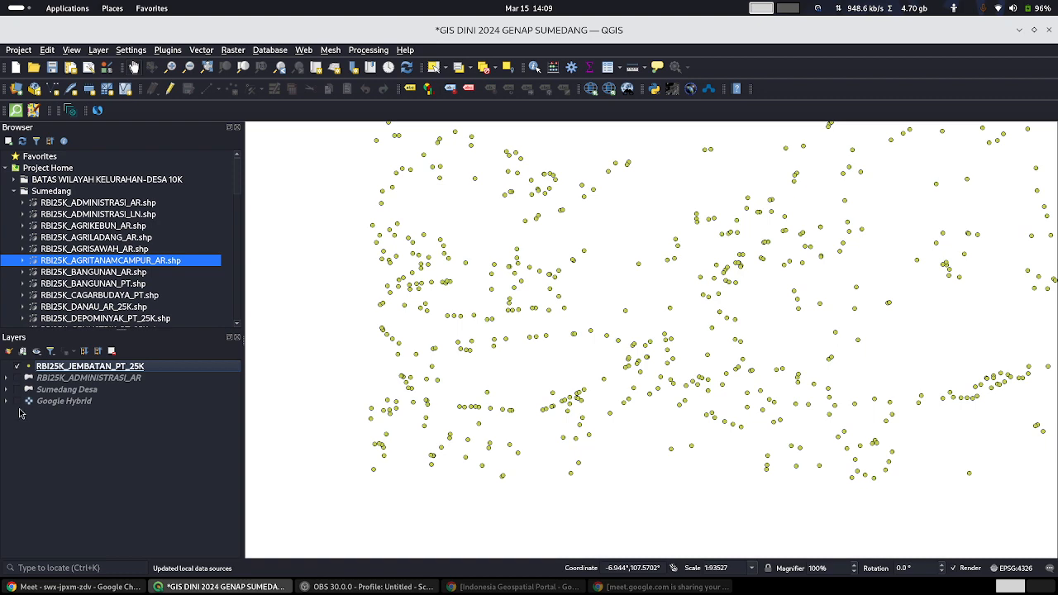
{"action": "left_click", "coordinate": [19, 391]}
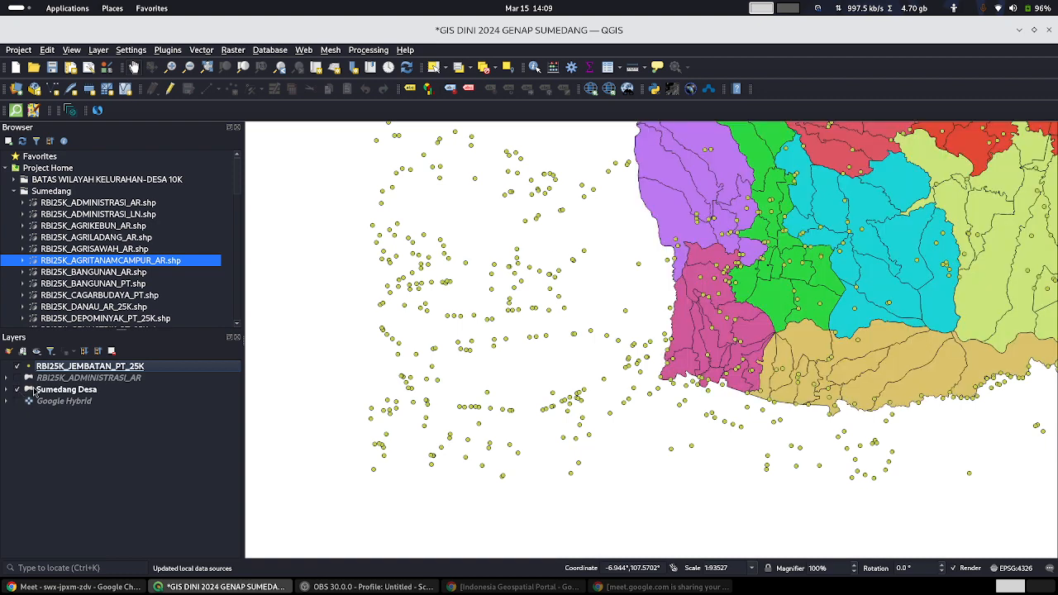
{"action": "left_click_drag", "start_coordinate": [826, 244], "coordinate": [517, 337]}
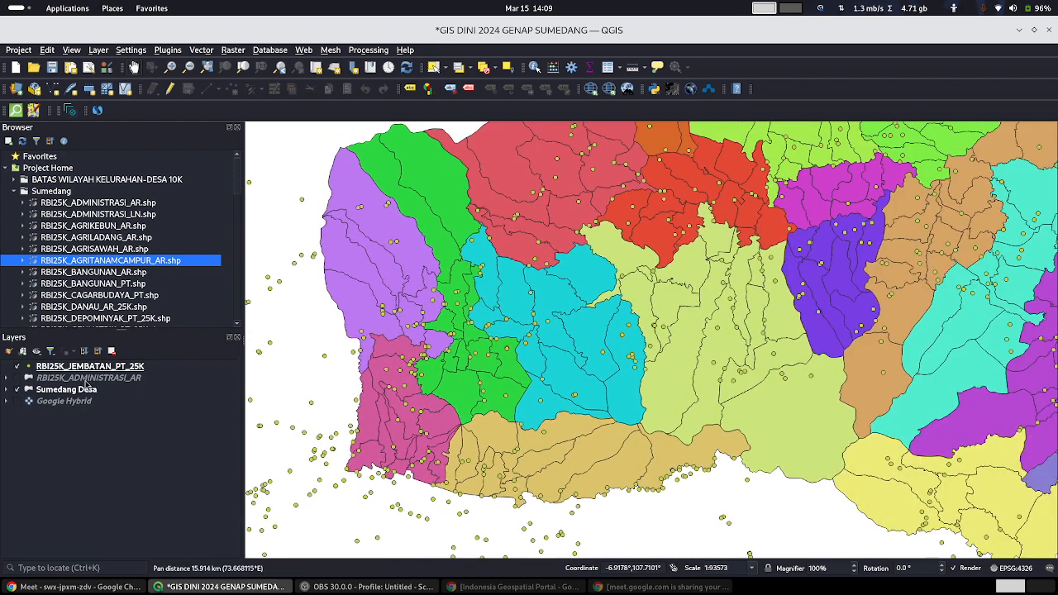
{"action": "right_click", "coordinate": [83, 390]}
{"action": "left_click", "coordinate": [124, 74]}
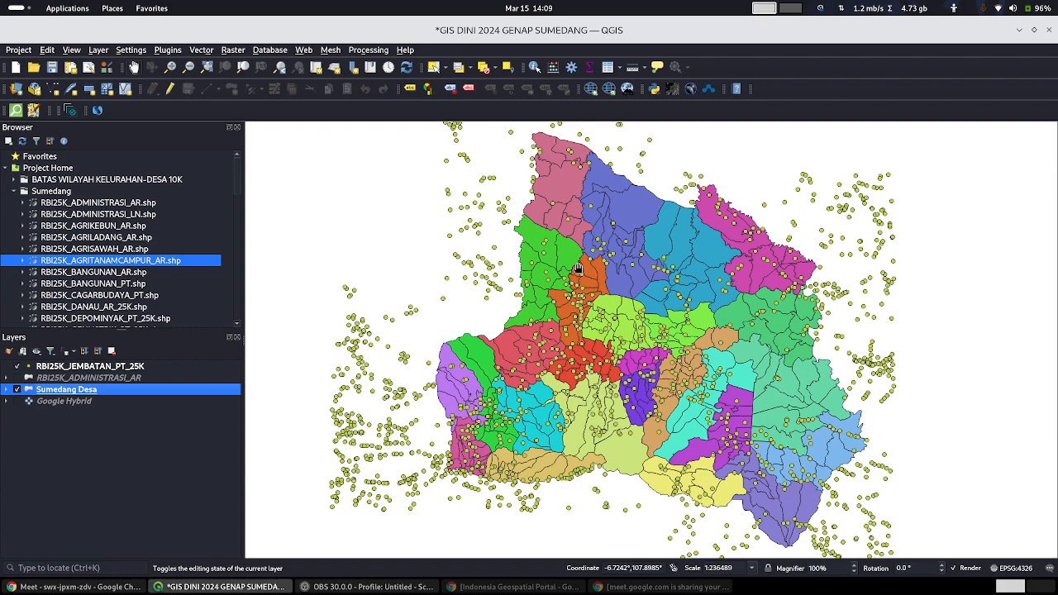
{"action": "scroll", "coordinate": [792, 277], "scroll_direction": "up", "scroll_amount": 2}
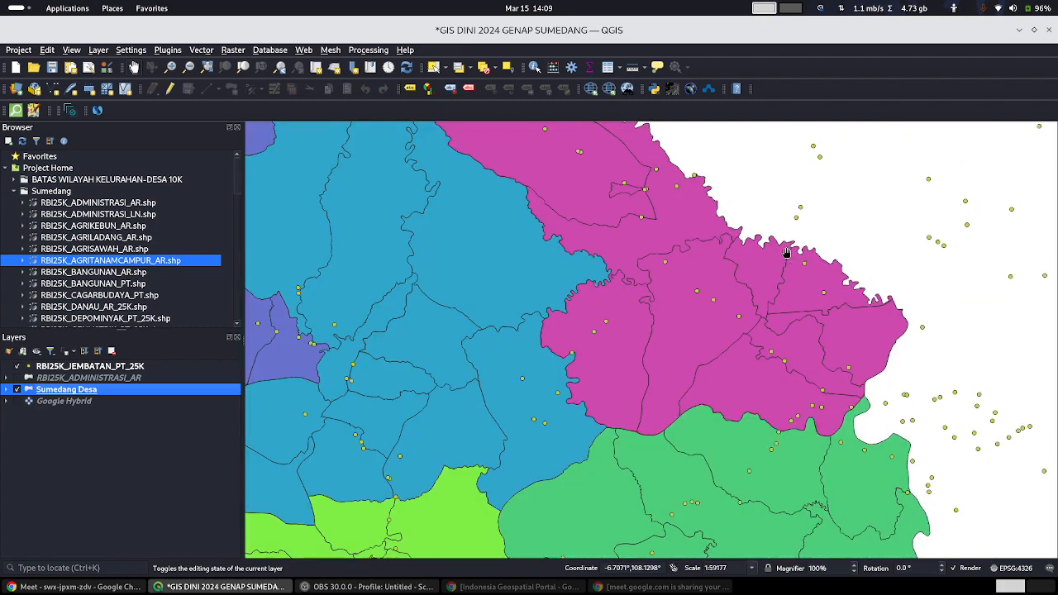
{"action": "scroll", "coordinate": [819, 282], "scroll_direction": "down", "scroll_amount": 2}
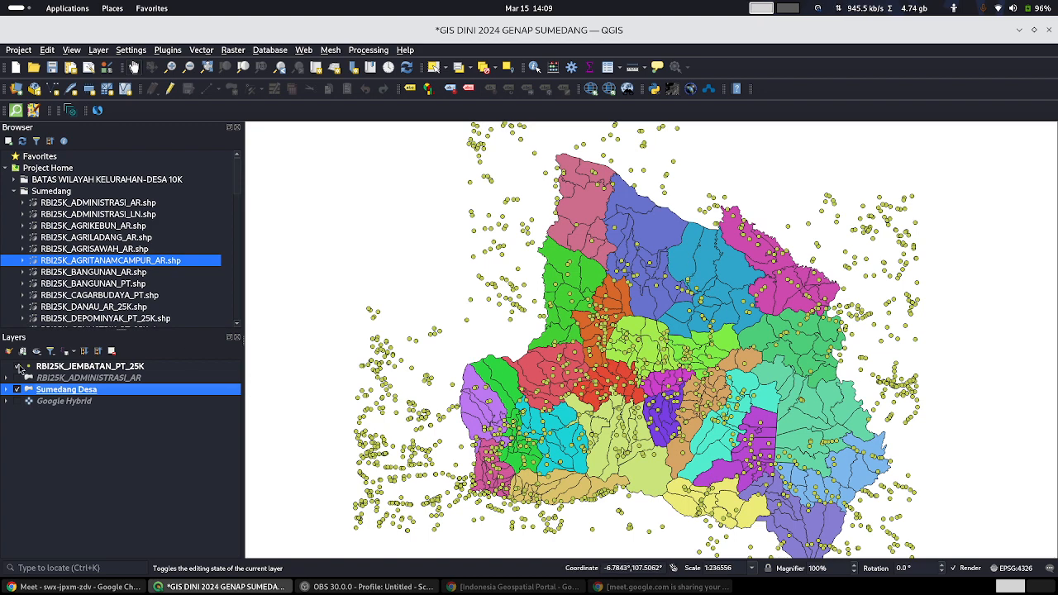
Step: Hide the RBI25K_JEMBATAN_PT_25K layer and add the RBI25K_AGRILADANG_AR shapefile from the Sumedang folder above it
{"action": "left_click", "coordinate": [18, 366]}
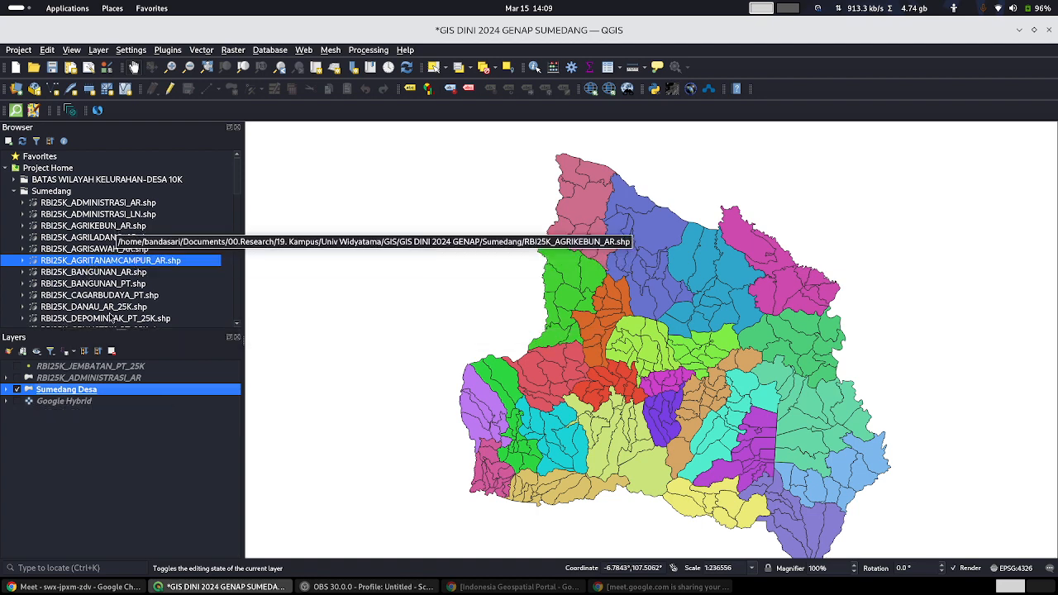
{"action": "left_click", "coordinate": [107, 366]}
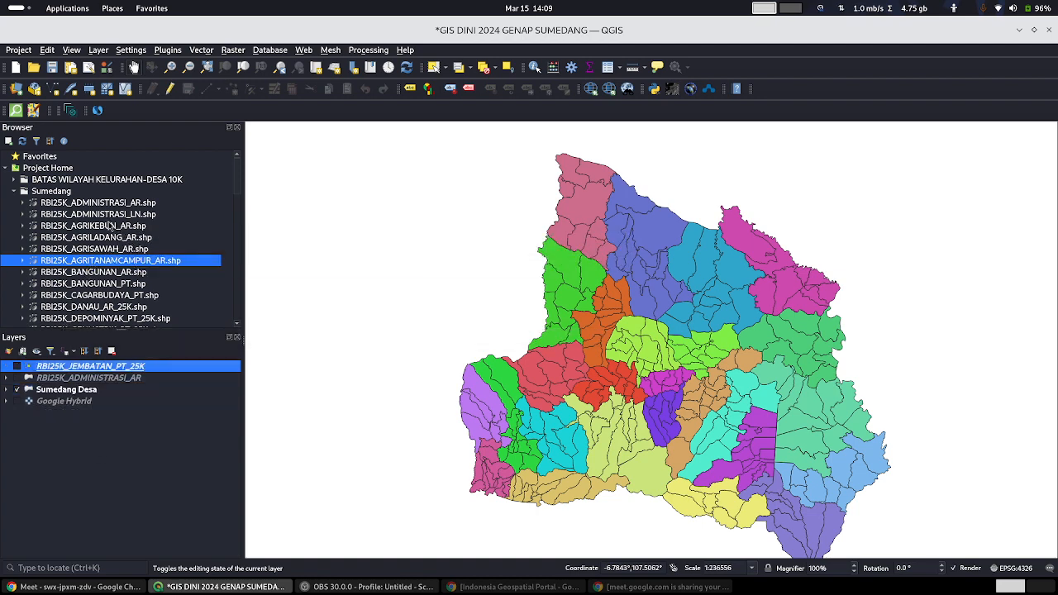
{"action": "left_click_drag", "start_coordinate": [98, 240], "coordinate": [499, 244]}
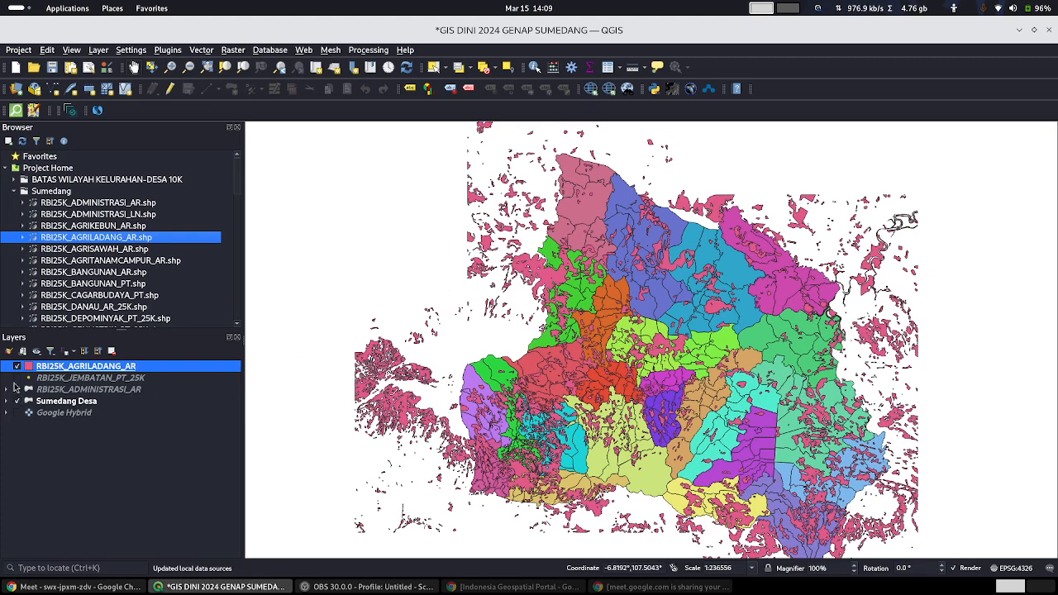
Step: Read the records of RBI25K_AGRILADANG_AR in its maximized attribute table, including the REMARK column, and close the table
{"action": "right_click", "coordinate": [125, 369]}
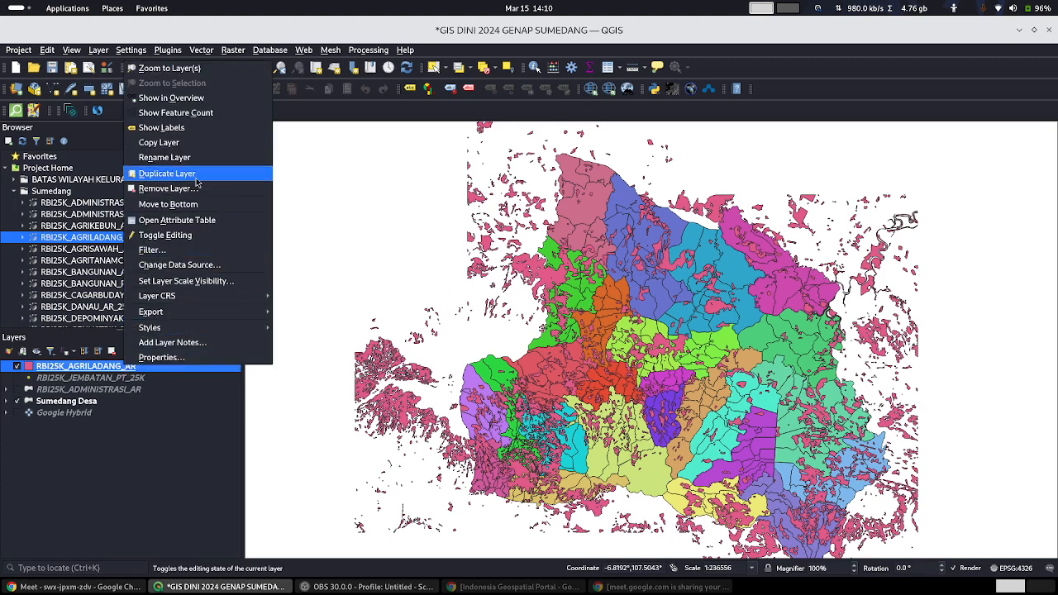
{"action": "left_click", "coordinate": [502, 241]}
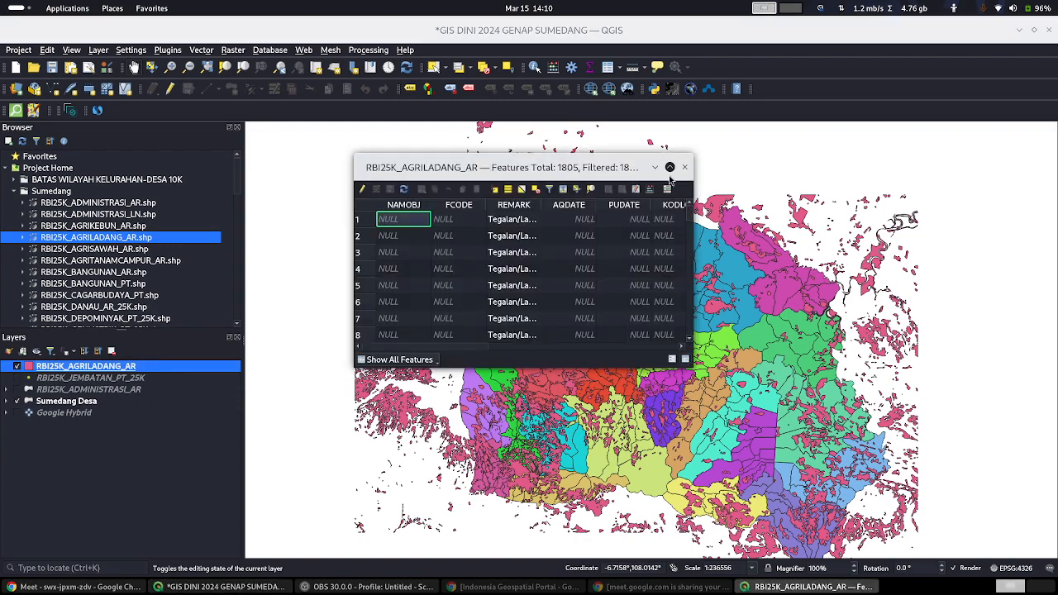
{"action": "left_click", "coordinate": [670, 167]}
{"action": "scroll", "coordinate": [195, 313], "scroll_direction": "down", "scroll_amount": 5}
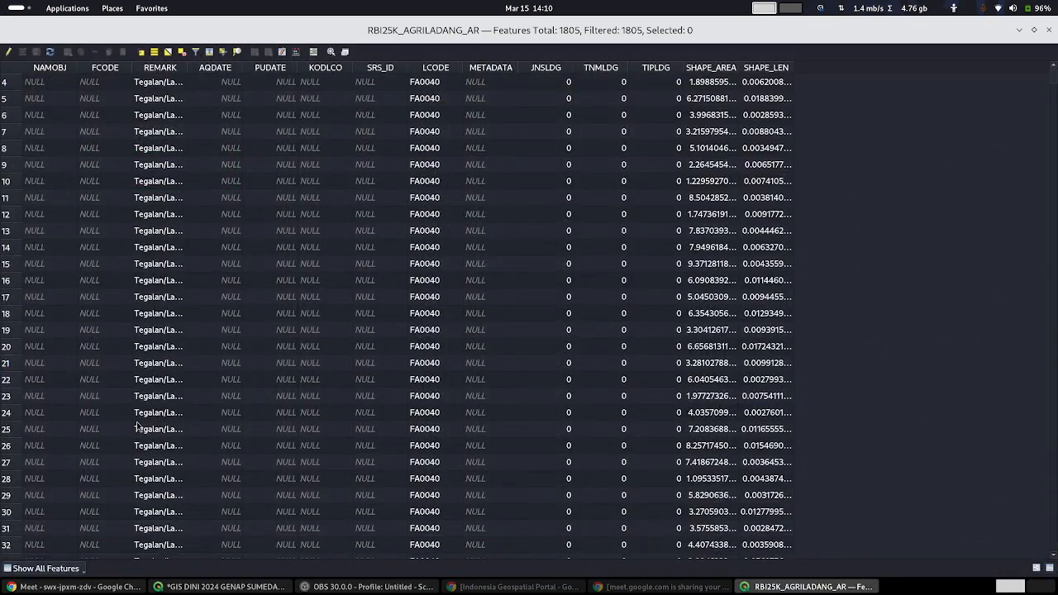
{"action": "scroll", "coordinate": [166, 372], "scroll_direction": "up", "scroll_amount": 5}
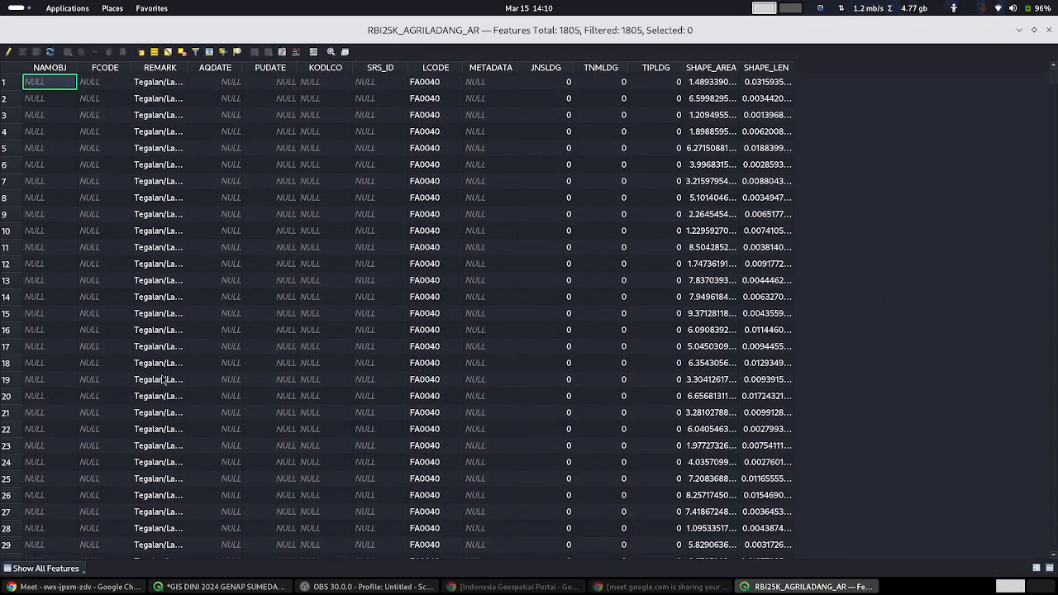
{"action": "left_click", "coordinate": [1048, 30]}
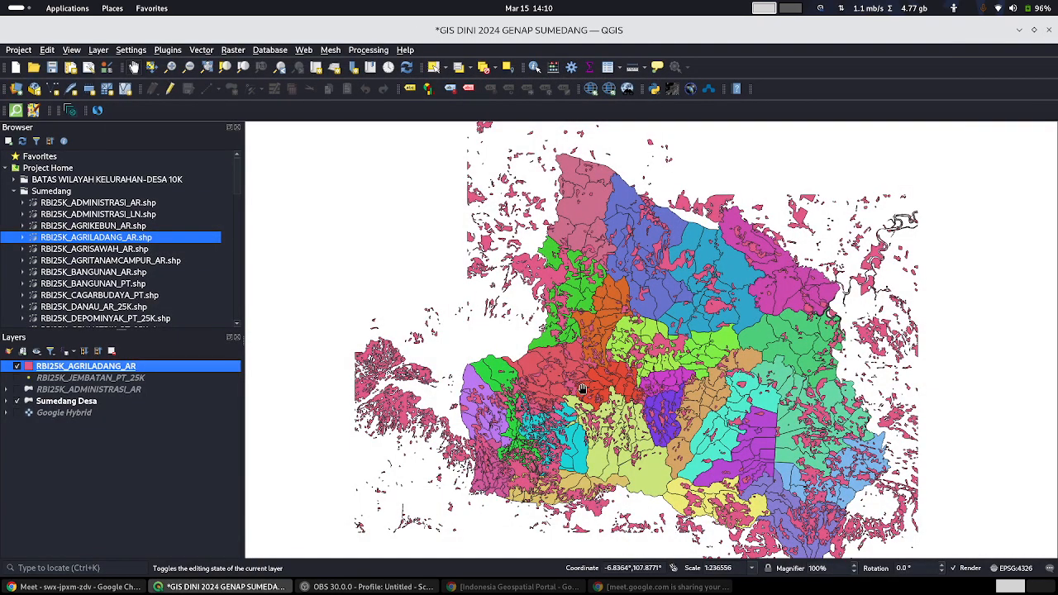
Step: Show the Google Hybrid basemap and hide the Sumedang Desa layer, keeping RBI25K_AGRILADANG_AR displayed over the imagery
{"action": "left_click", "coordinate": [17, 402]}
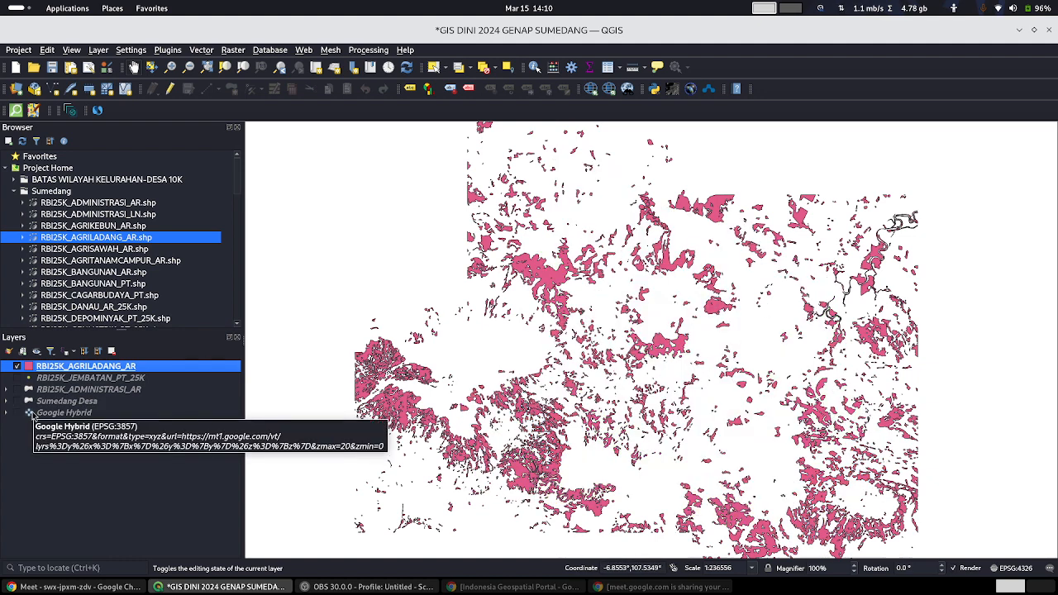
{"action": "left_click", "coordinate": [17, 402]}
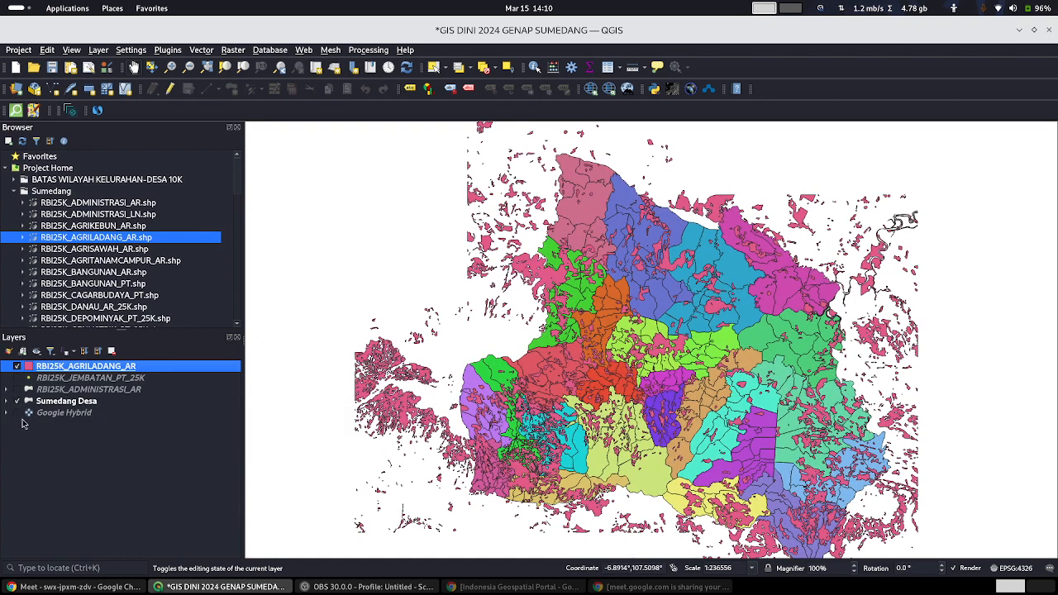
{"action": "left_click", "coordinate": [18, 415]}
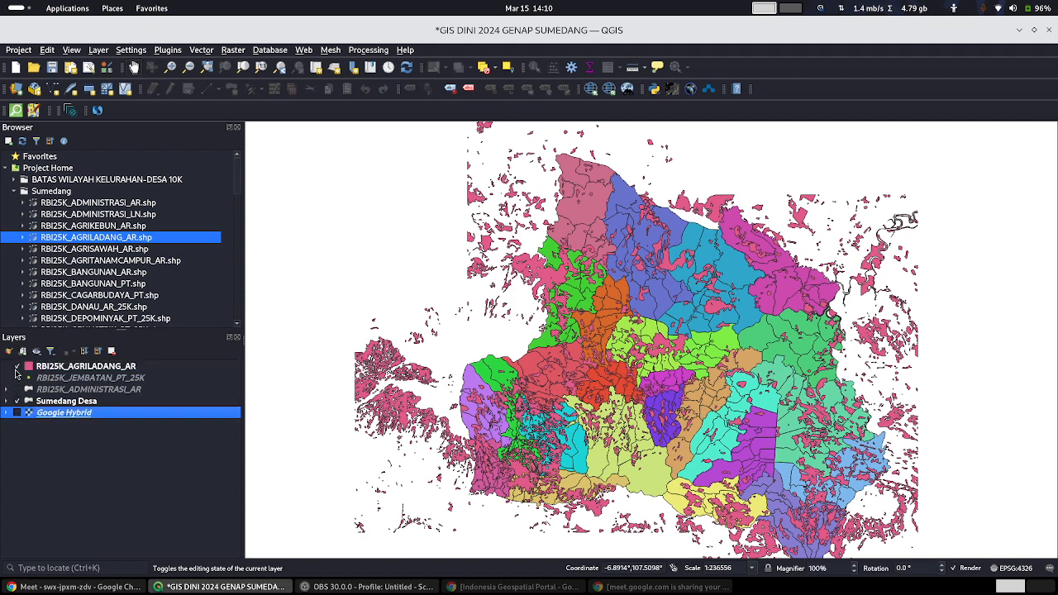
{"action": "left_click", "coordinate": [16, 413]}
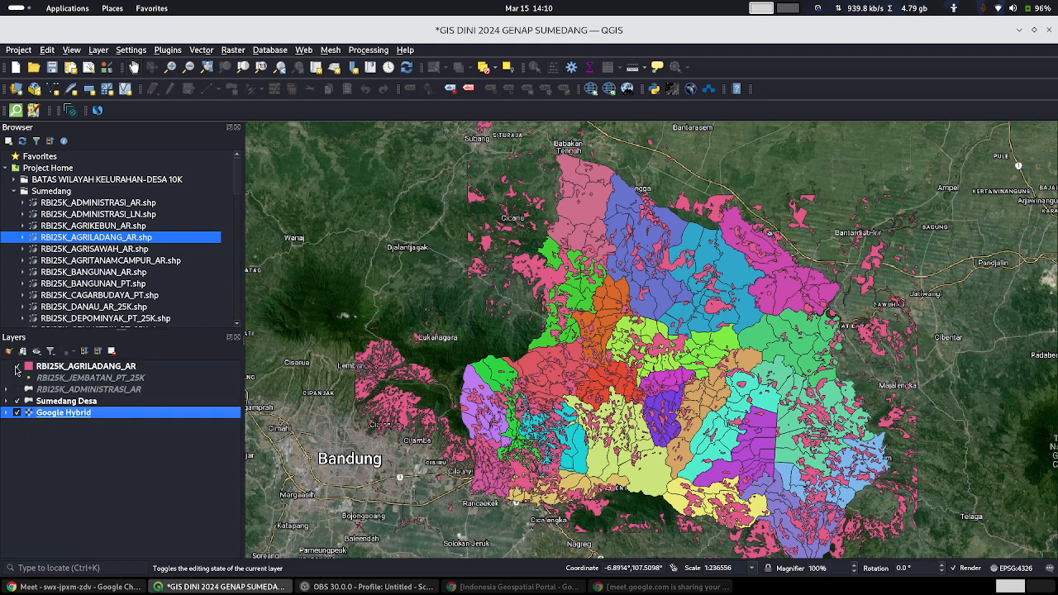
{"action": "left_click", "coordinate": [17, 367]}
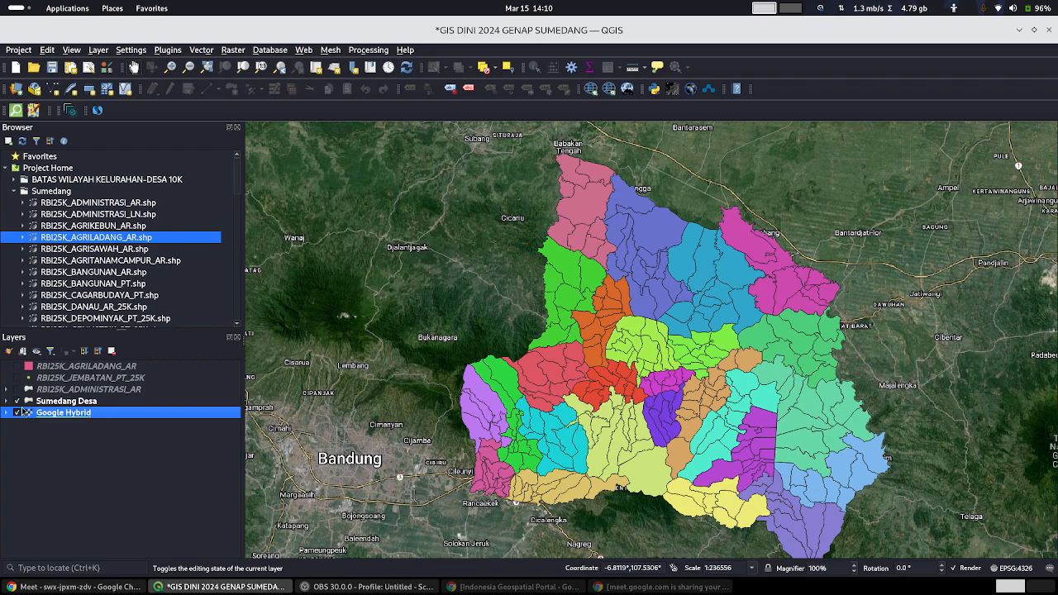
{"action": "left_click", "coordinate": [17, 366]}
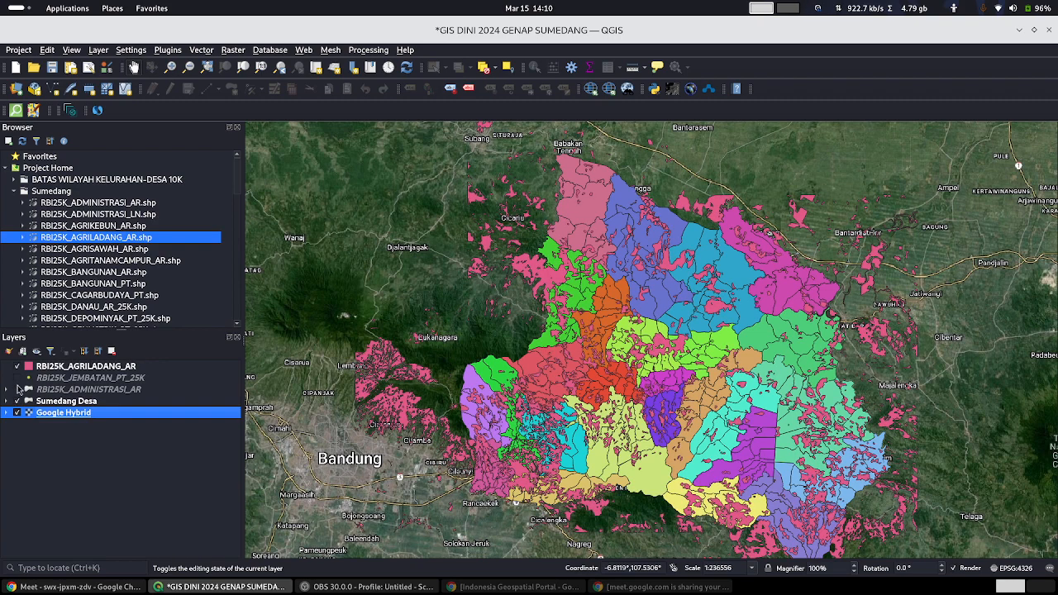
{"action": "left_click", "coordinate": [17, 401]}
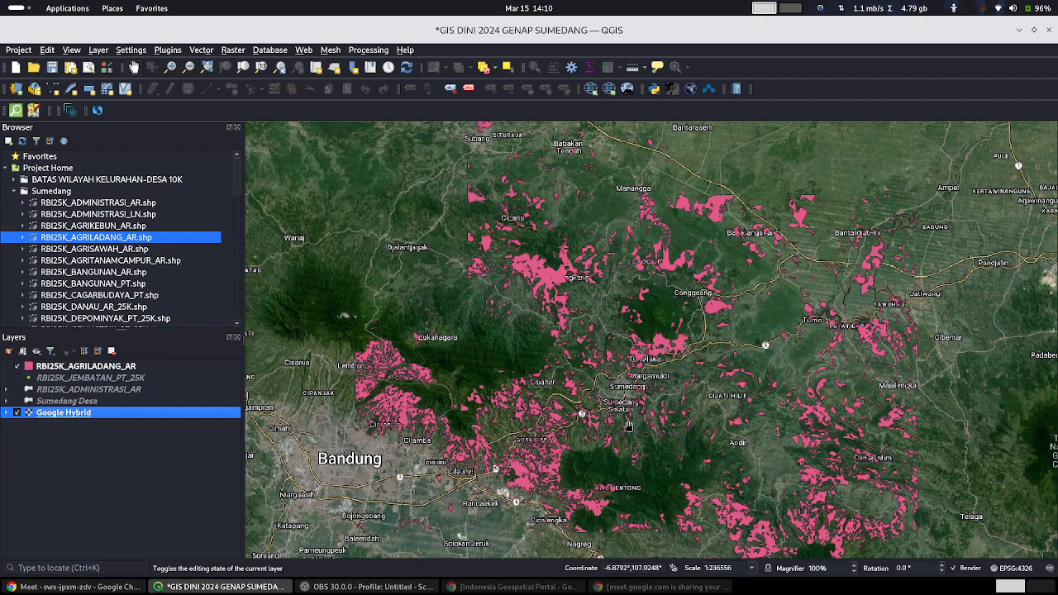
Step: Examine how the RBI25K_AGRILADANG_AR polygons lie on the satellite imagery south of Mount Tampomas
{"action": "scroll", "coordinate": [659, 340], "scroll_direction": "up", "scroll_amount": 2}
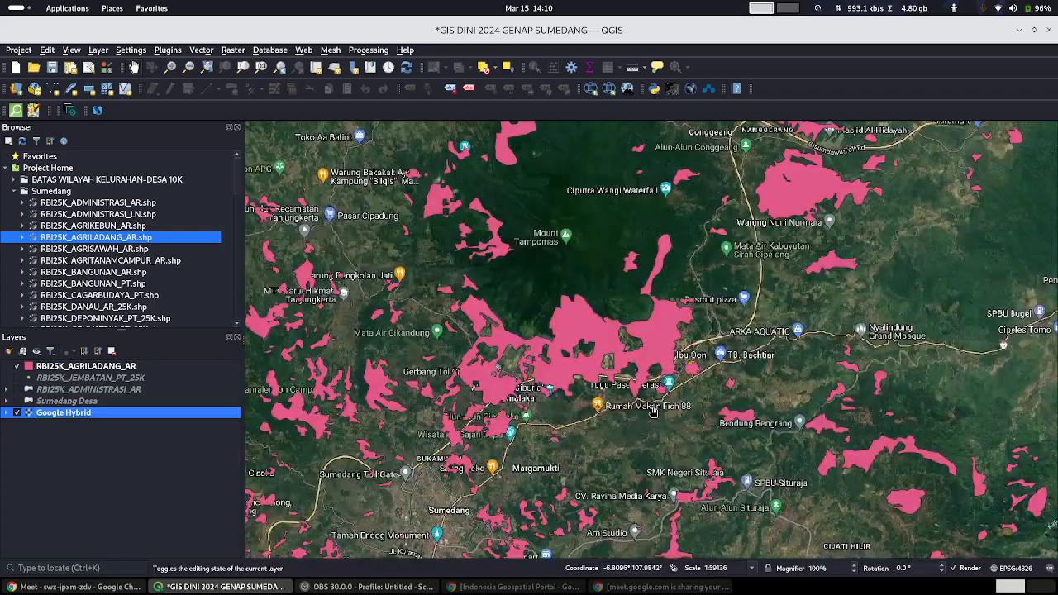
{"action": "scroll", "coordinate": [571, 325], "scroll_direction": "up", "scroll_amount": 1}
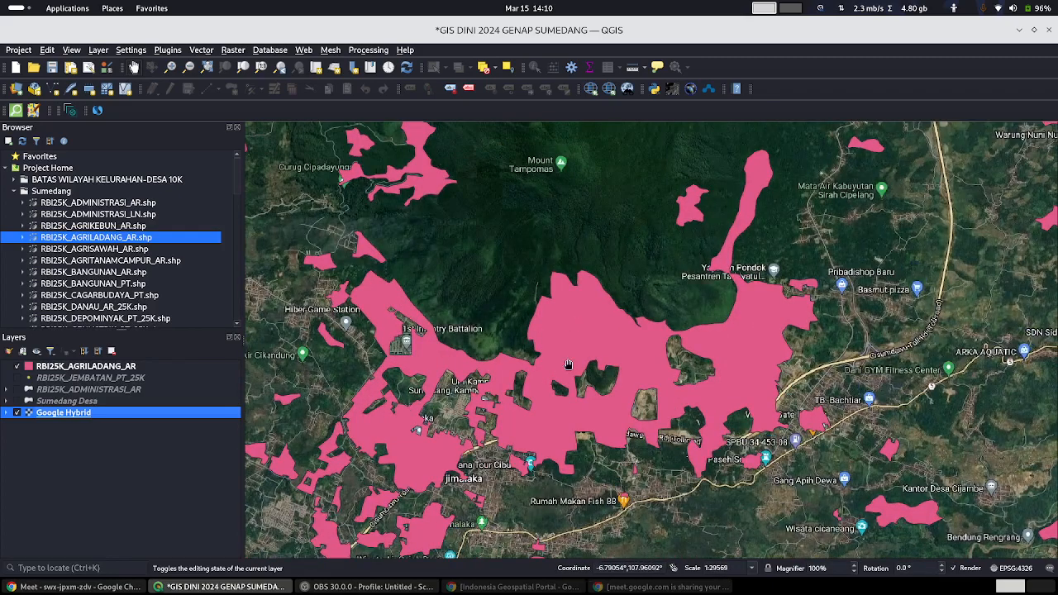
{"action": "scroll", "coordinate": [568, 364], "scroll_direction": "down", "scroll_amount": 2}
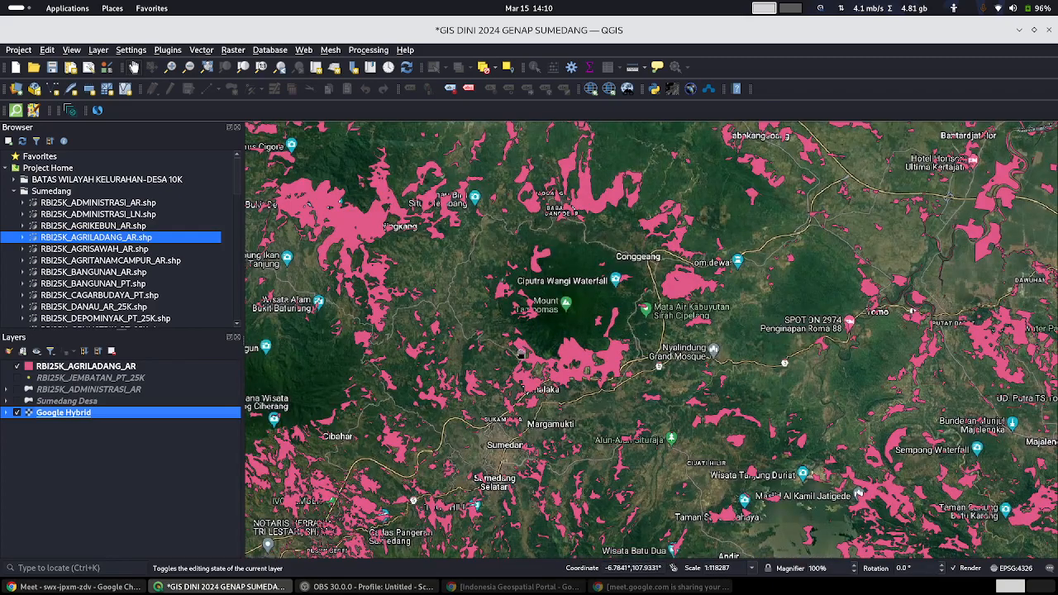
{"action": "scroll", "coordinate": [568, 364], "scroll_direction": "up", "scroll_amount": 1}
{"action": "scroll", "coordinate": [522, 354], "scroll_direction": "down", "scroll_amount": 2}
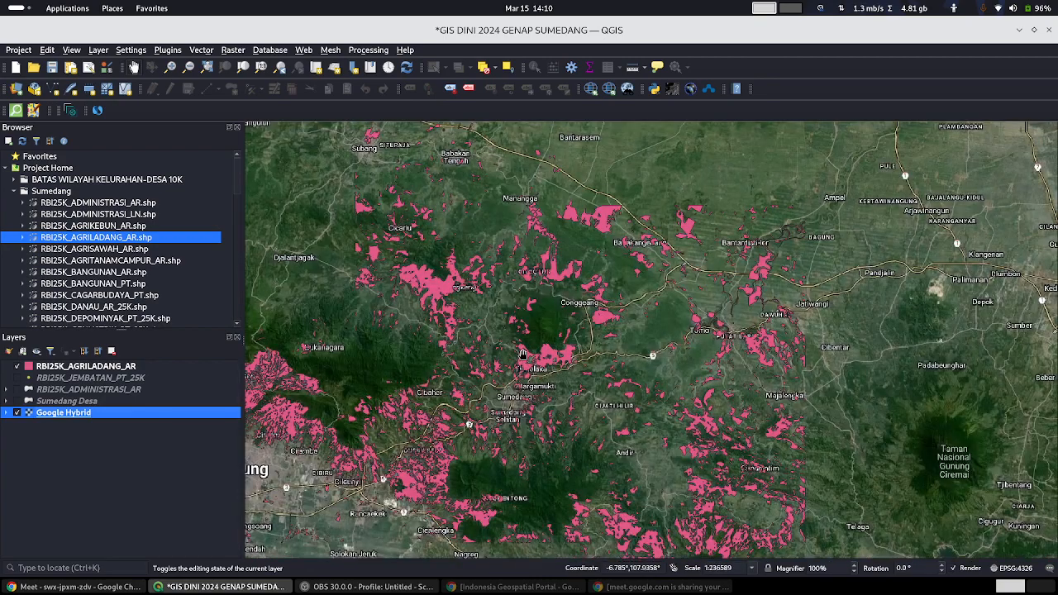
{"action": "scroll", "coordinate": [546, 354], "scroll_direction": "up", "scroll_amount": 1}
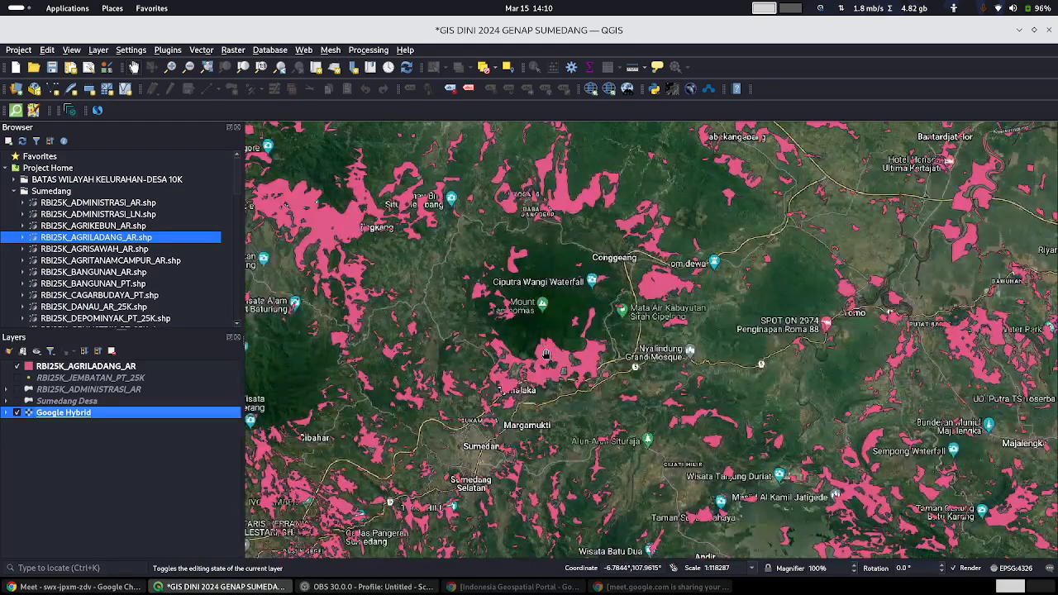
{"action": "scroll", "coordinate": [545, 354], "scroll_direction": "up", "scroll_amount": 1}
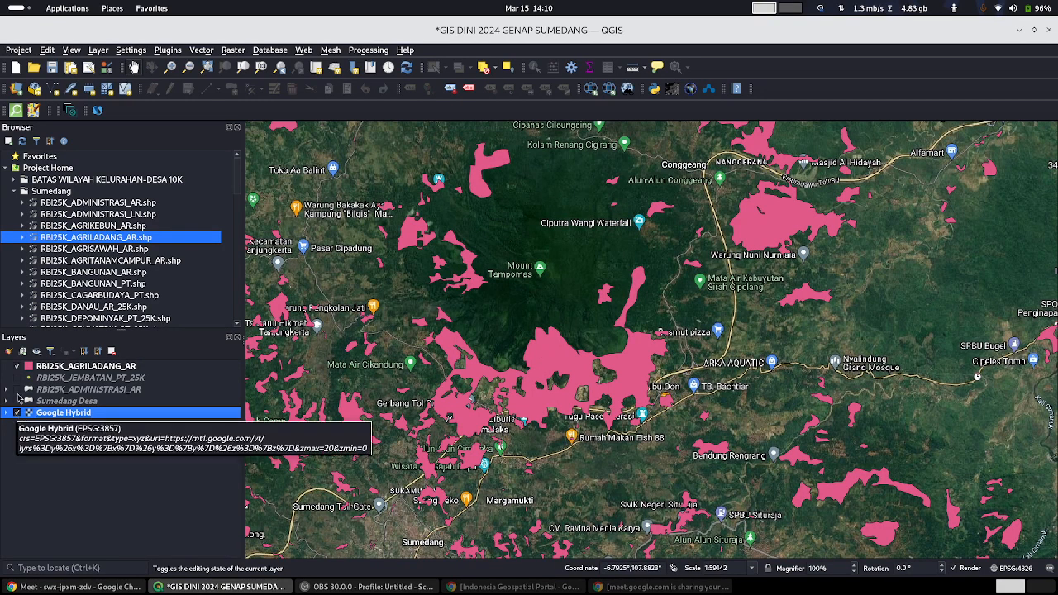
Step: Hide the RBI25K_AGRILADANG_AR layer and add the RBI25K_AGRISAWAH_AR shapefile directly above Google Hybrid
{"action": "left_click", "coordinate": [17, 369]}
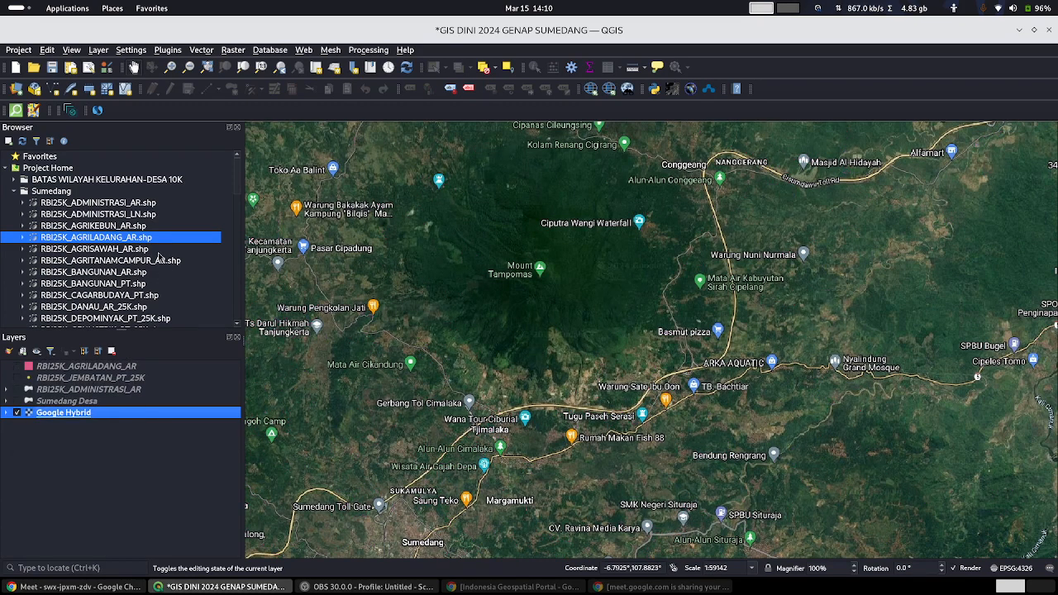
{"action": "scroll", "coordinate": [160, 258], "scroll_direction": "down", "scroll_amount": 1}
{"action": "left_click", "coordinate": [89, 215]}
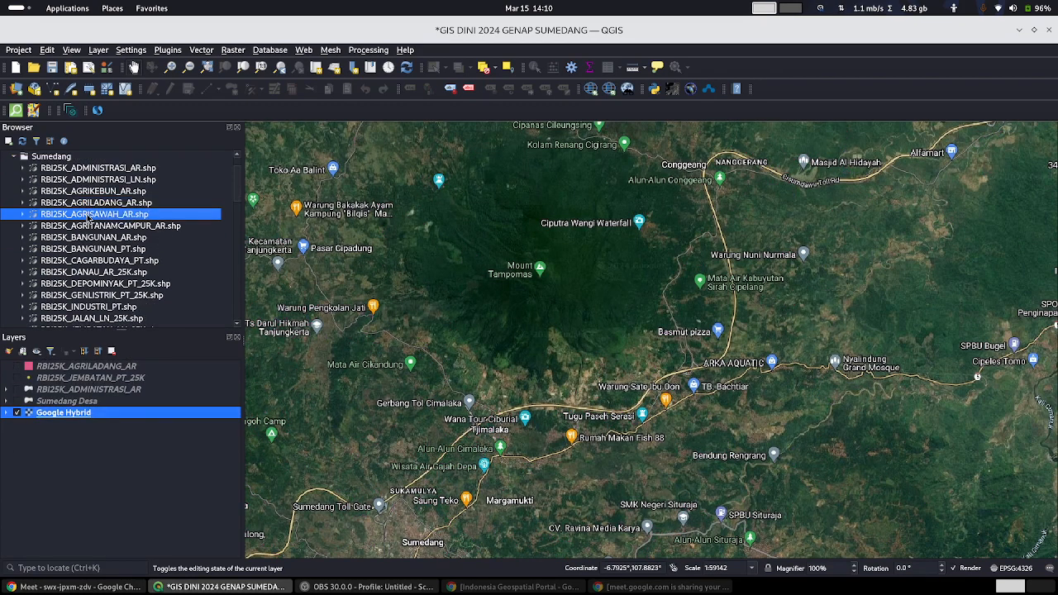
{"action": "left_click_drag", "start_coordinate": [92, 215], "coordinate": [620, 273]}
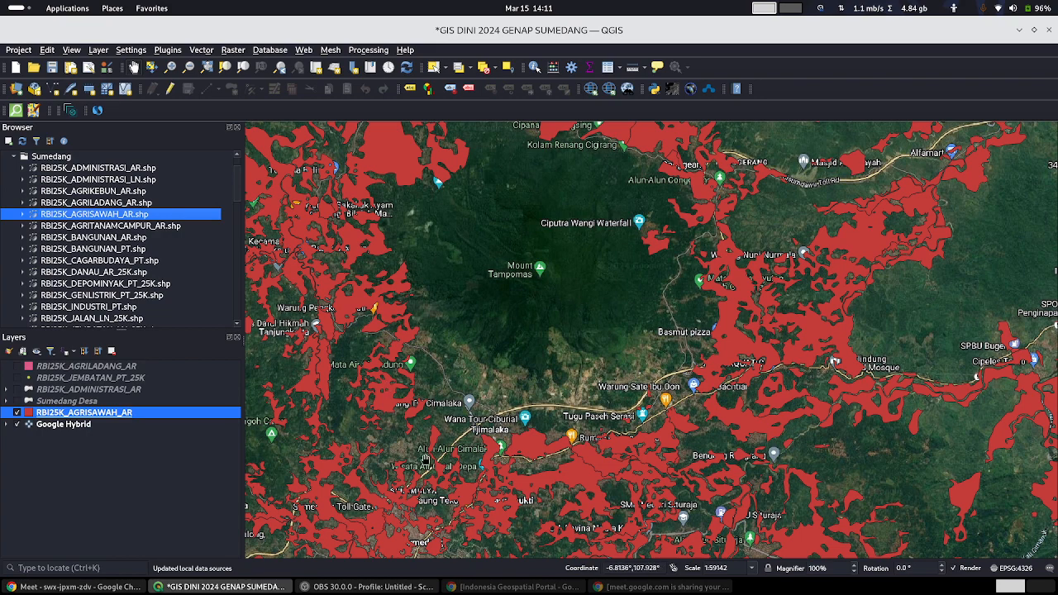
Step: Compare the RBI25K_AGRISAWAH_AR polygon at Situ Burahol with the imagery beneath by repeatedly hiding the layer, and leave it shown
{"action": "scroll", "coordinate": [410, 413], "scroll_direction": "up", "scroll_amount": 1}
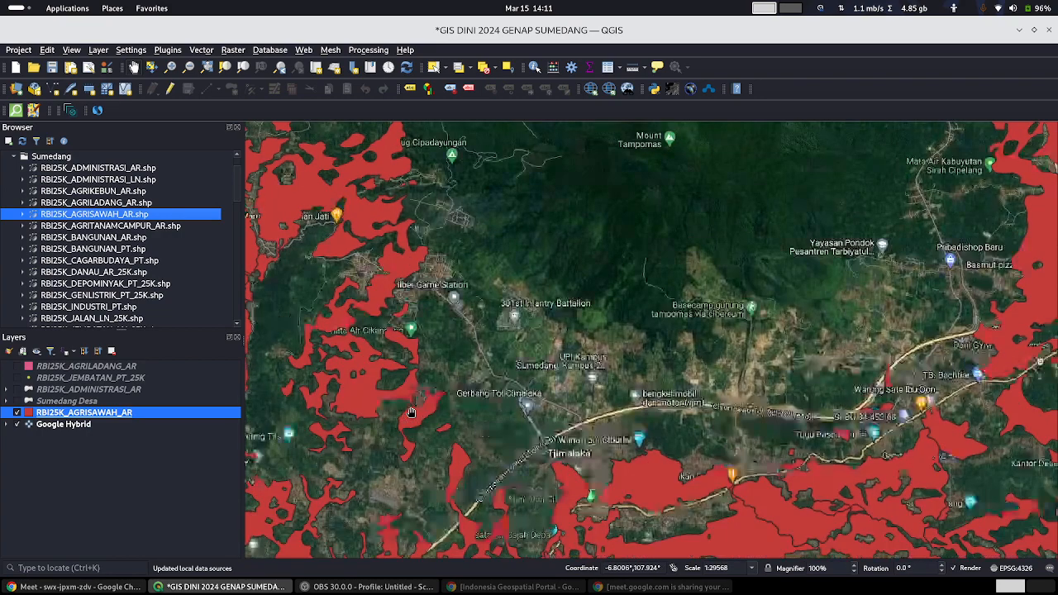
{"action": "scroll", "coordinate": [411, 413], "scroll_direction": "up", "scroll_amount": 1}
{"action": "scroll", "coordinate": [410, 413], "scroll_direction": "up", "scroll_amount": 1}
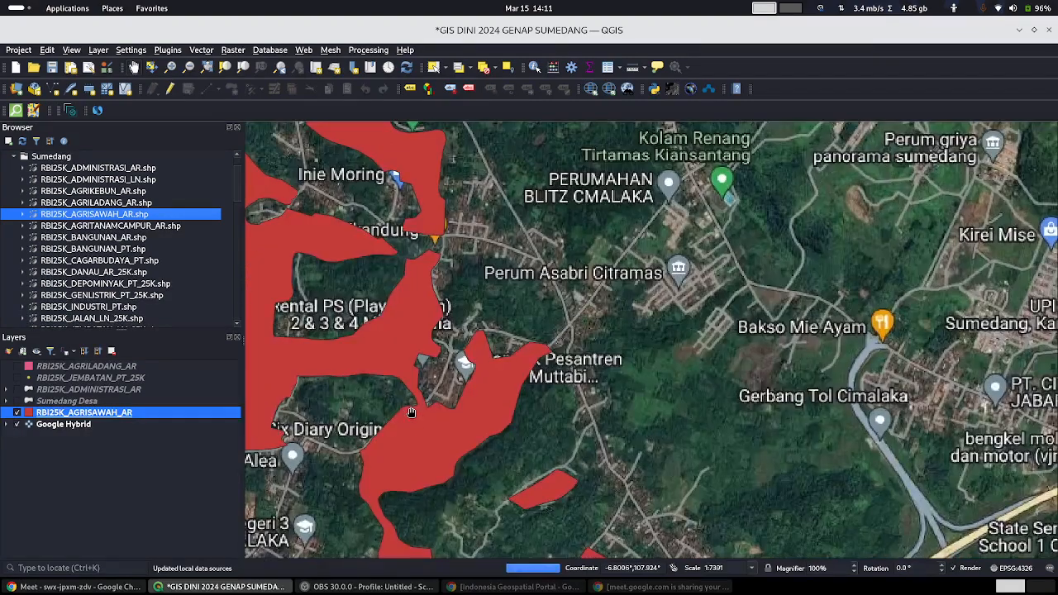
{"action": "left_click_drag", "start_coordinate": [411, 413], "coordinate": [529, 216]}
{"action": "scroll", "coordinate": [664, 302], "scroll_direction": "up", "scroll_amount": 1}
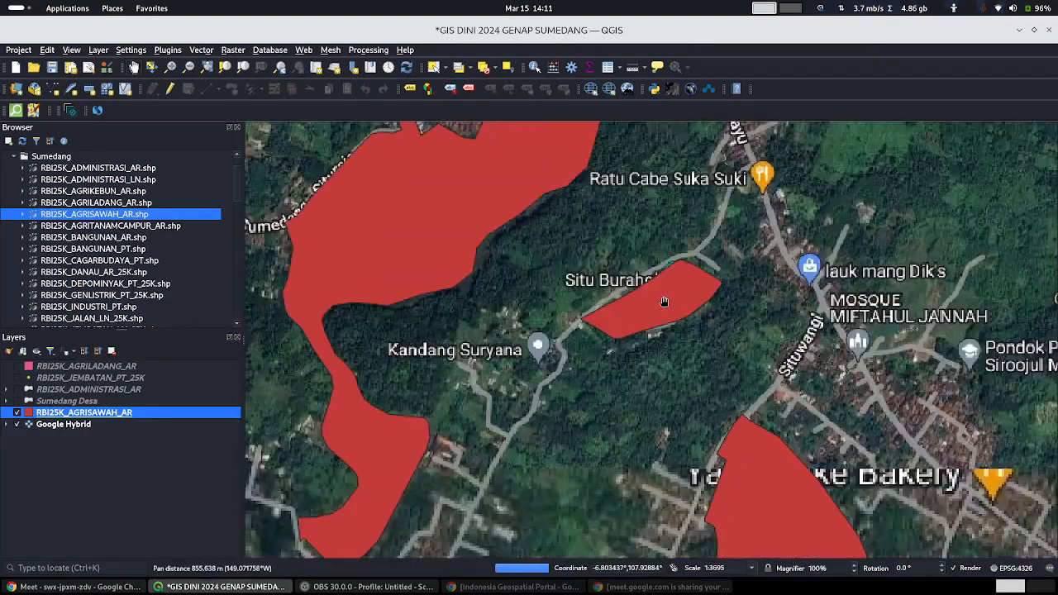
{"action": "scroll", "coordinate": [661, 300], "scroll_direction": "up", "scroll_amount": 2}
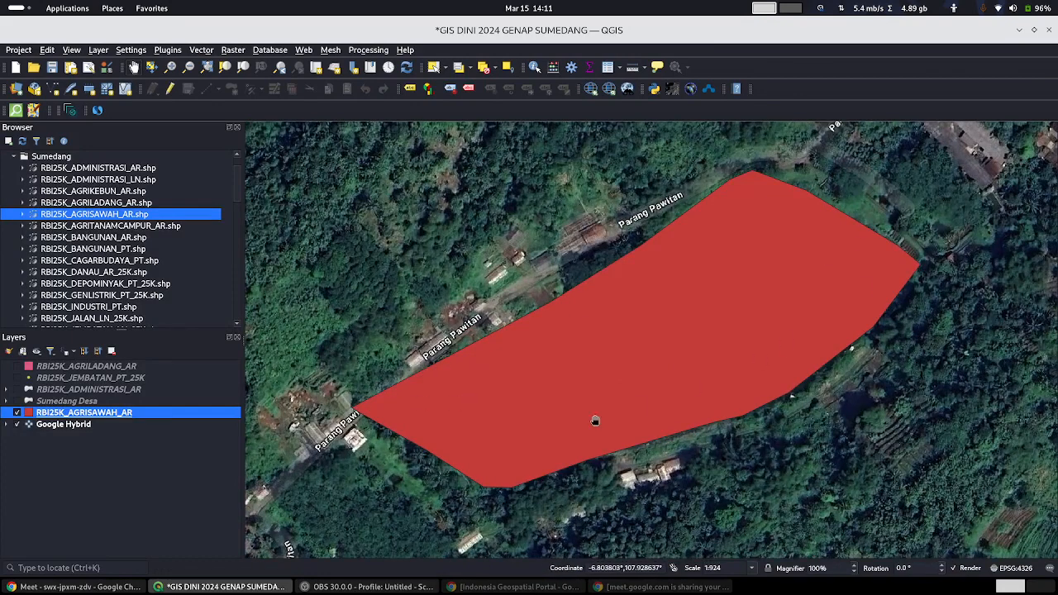
{"action": "left_click", "coordinate": [17, 412]}
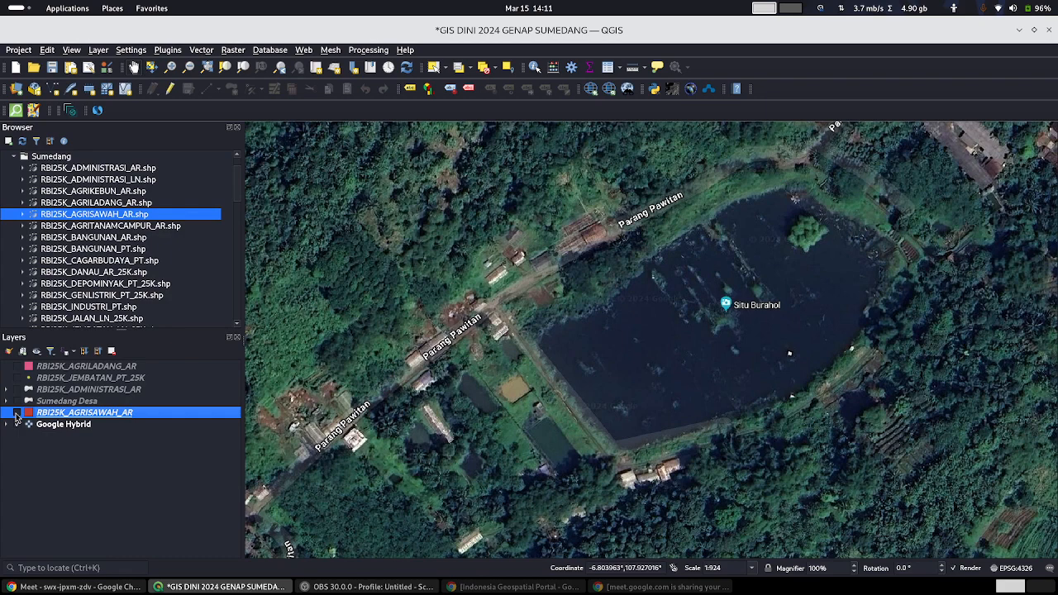
{"action": "left_click", "coordinate": [17, 412]}
{"action": "left_click", "coordinate": [16, 412]}
{"action": "left_click", "coordinate": [16, 412]}
{"action": "left_click", "coordinate": [17, 412]}
{"action": "left_click", "coordinate": [17, 412]}
Step: Look over the RBI25K_AGRISAWAH_AR polygons west of Situ Burahol, ending at the branching polygon beside Conter Naura Cell
{"action": "scroll", "coordinate": [597, 257], "scroll_direction": "down", "scroll_amount": 3}
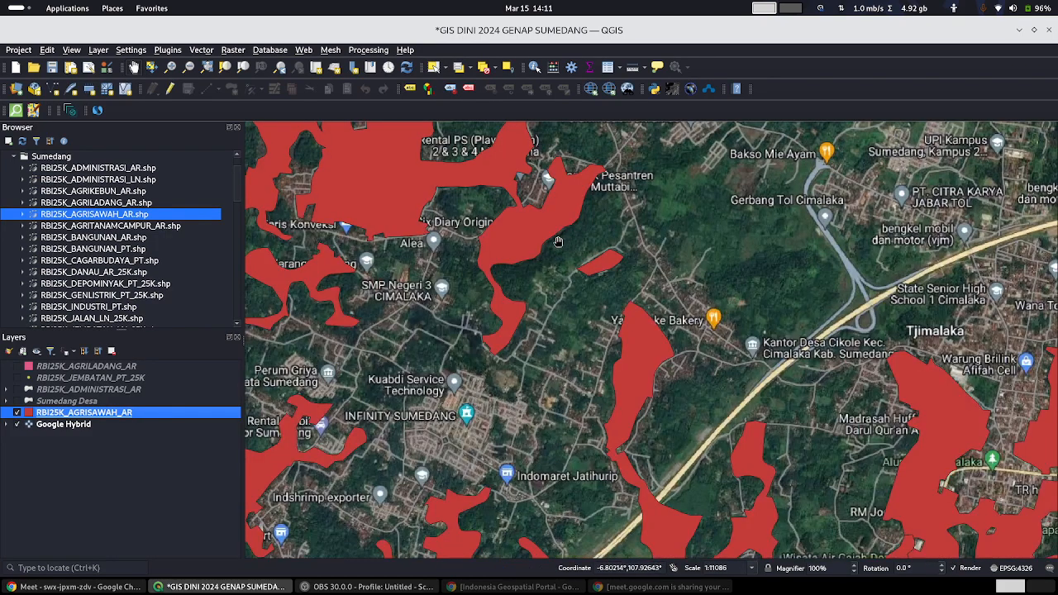
{"action": "left_click_drag", "start_coordinate": [619, 479], "coordinate": [721, 245]}
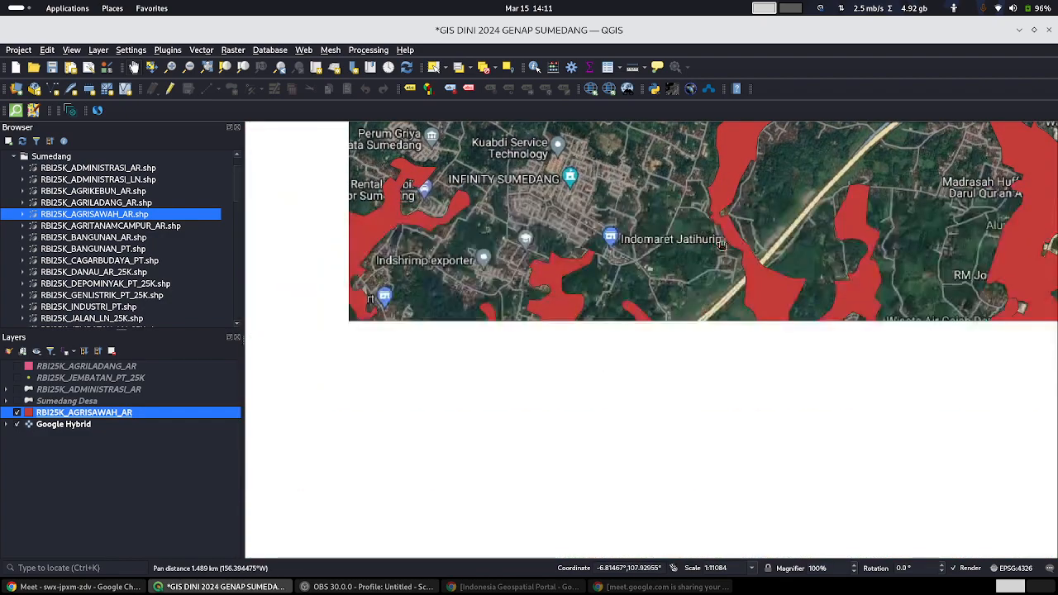
{"action": "left_click_drag", "start_coordinate": [431, 293], "coordinate": [656, 486]}
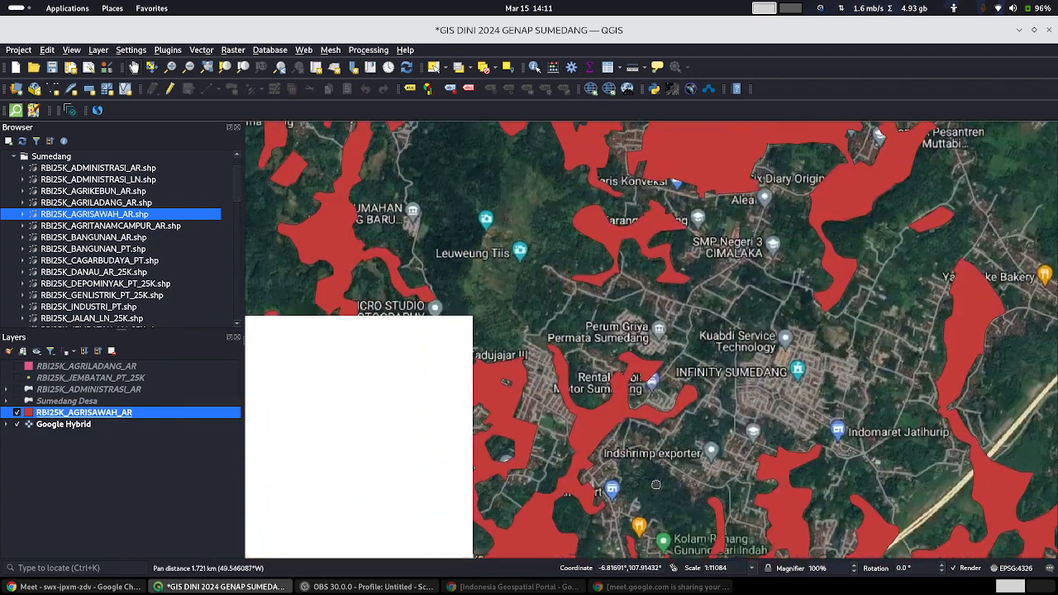
{"action": "left_click_drag", "start_coordinate": [661, 219], "coordinate": [656, 364]}
{"action": "scroll", "coordinate": [656, 364], "scroll_direction": "up", "scroll_amount": 1}
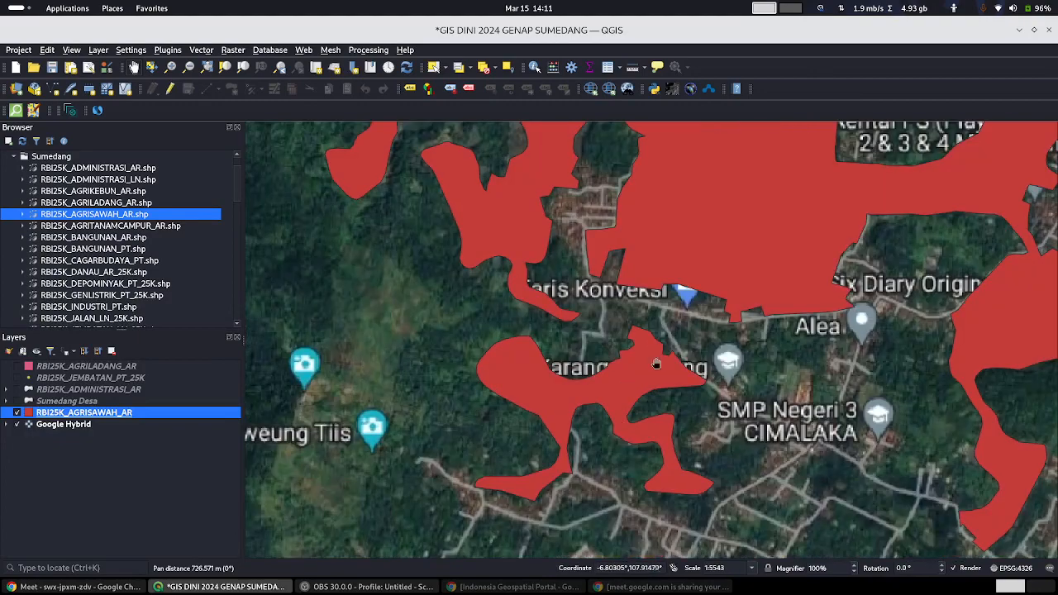
{"action": "scroll", "coordinate": [632, 397], "scroll_direction": "down", "scroll_amount": 1}
{"action": "scroll", "coordinate": [610, 427], "scroll_direction": "up", "scroll_amount": 2}
{"action": "scroll", "coordinate": [603, 446], "scroll_direction": "down", "scroll_amount": 1}
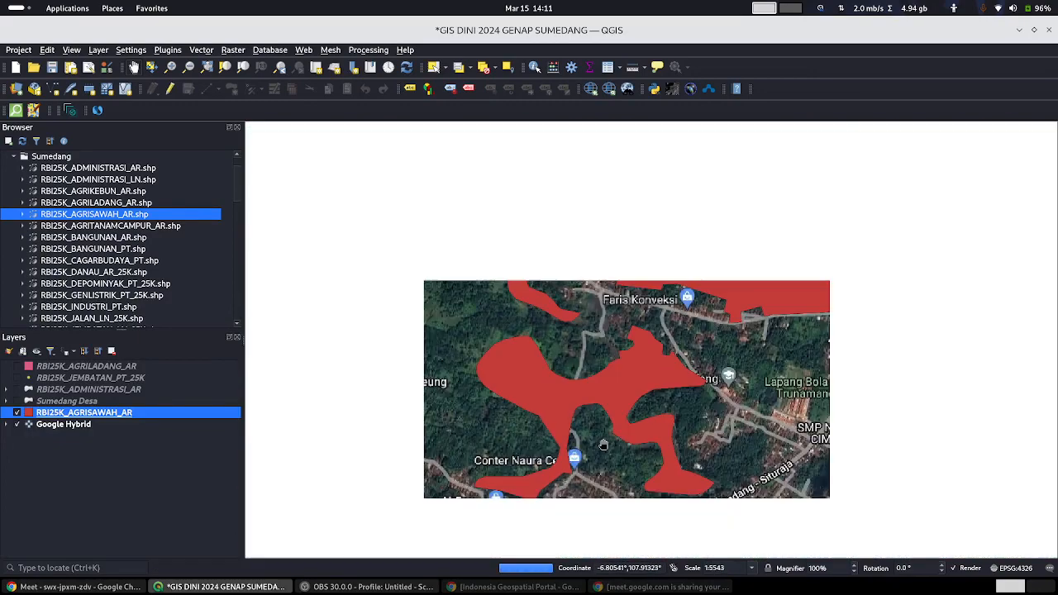
{"action": "scroll", "coordinate": [603, 452], "scroll_direction": "up", "scroll_amount": 1}
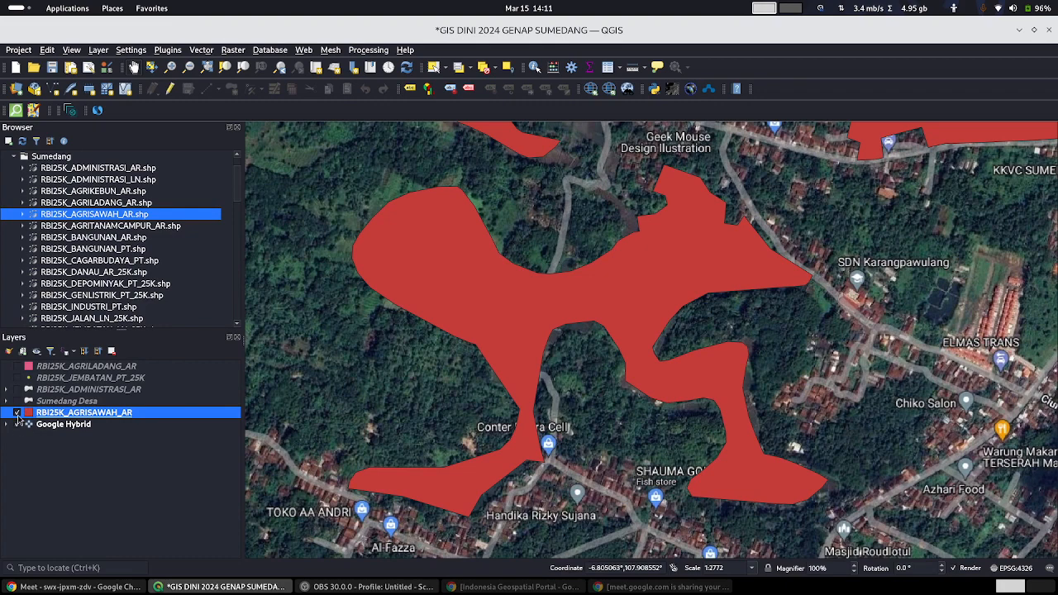
Step: Compare the branching RBI25K_AGRISAWAH_AR polygon near Conter Naura Cell with the imagery by repeatedly toggling the layer, and leave it hidden
{"action": "left_click", "coordinate": [16, 413]}
{"action": "left_click", "coordinate": [17, 412]}
{"action": "left_click", "coordinate": [16, 412]}
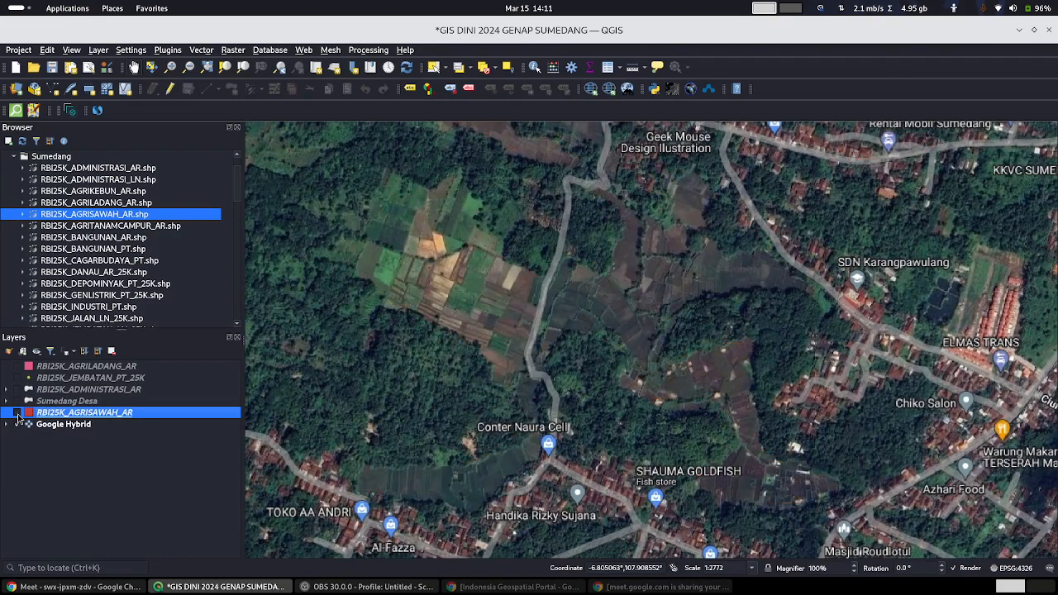
{"action": "left_click", "coordinate": [16, 413]}
{"action": "left_click", "coordinate": [17, 412]}
{"action": "left_click", "coordinate": [17, 413]}
{"action": "left_click", "coordinate": [16, 412]}
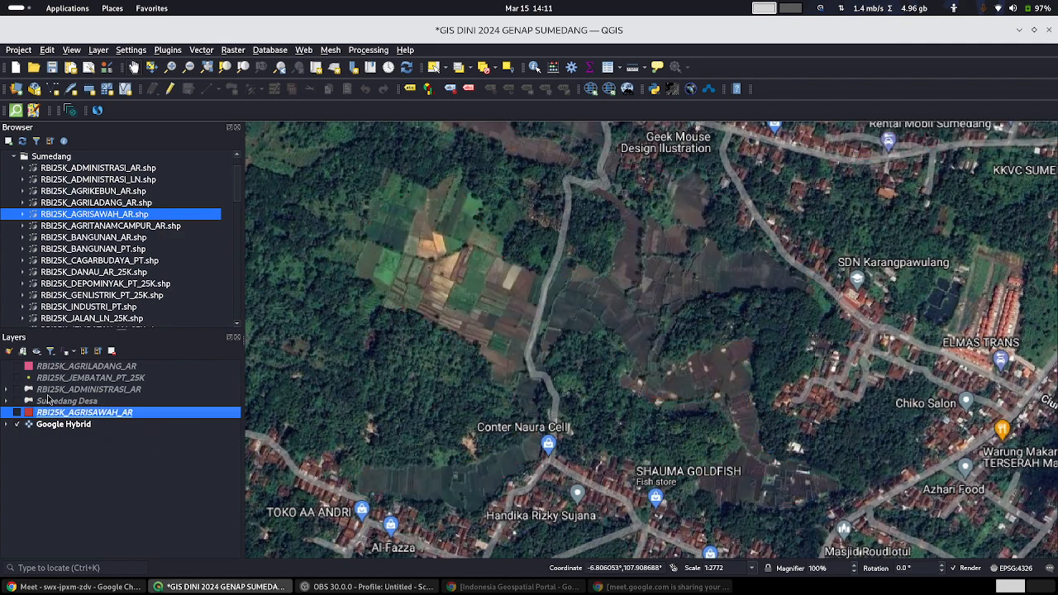
Step: Check the same fields against RBI25K_AGRILADANG_AR, hide that layer again, and recheck RBI25K_AGRISAWAH_AR, leaving it shown
{"action": "left_click", "coordinate": [17, 366]}
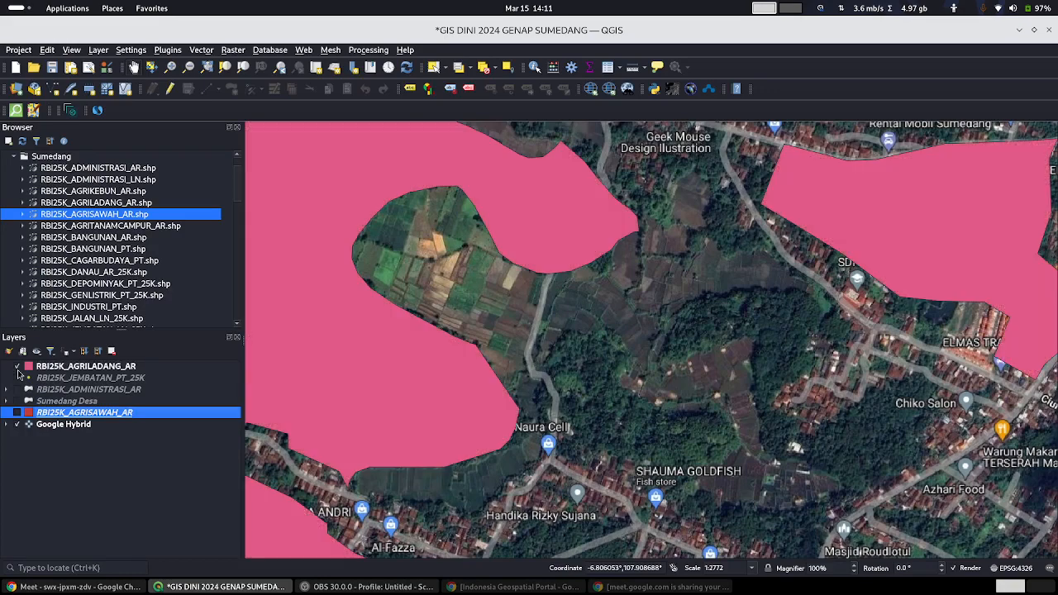
{"action": "left_click", "coordinate": [18, 368]}
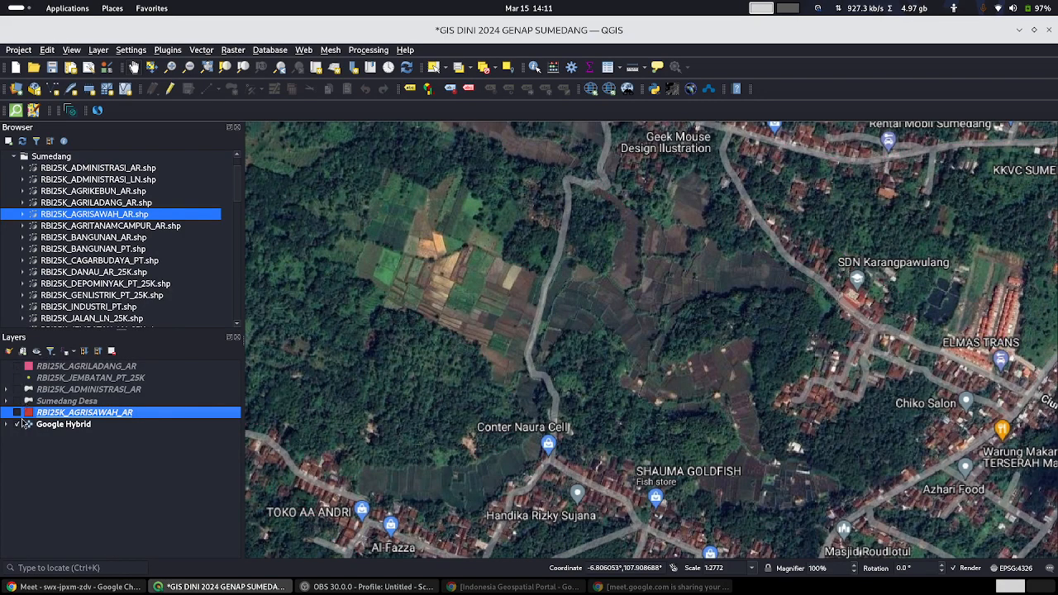
{"action": "left_click", "coordinate": [17, 413]}
{"action": "left_click", "coordinate": [16, 412]}
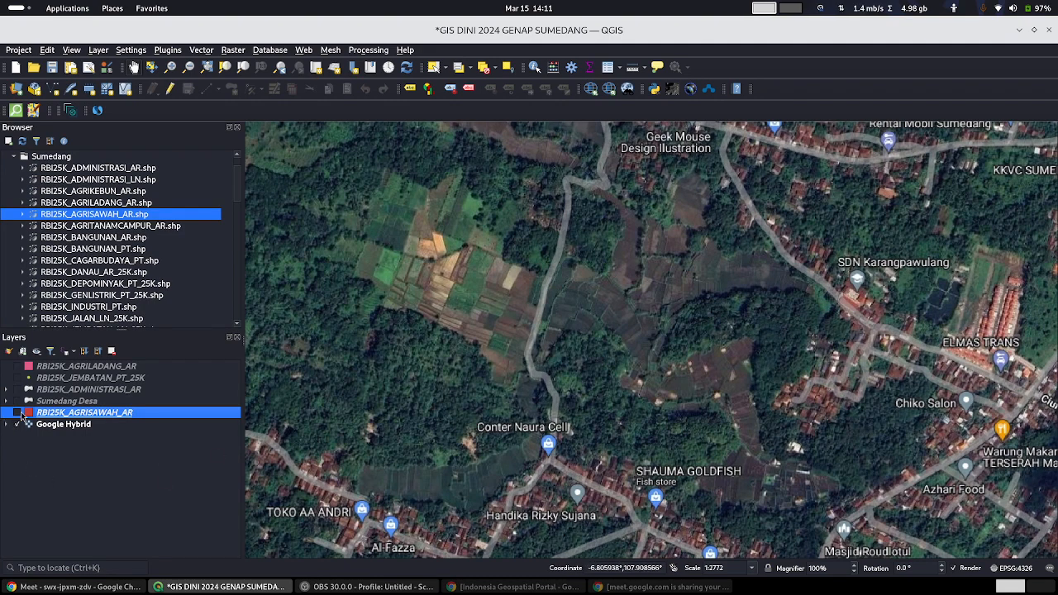
{"action": "left_click", "coordinate": [16, 413]}
{"action": "left_click", "coordinate": [15, 413]}
{"action": "left_click", "coordinate": [15, 412]}
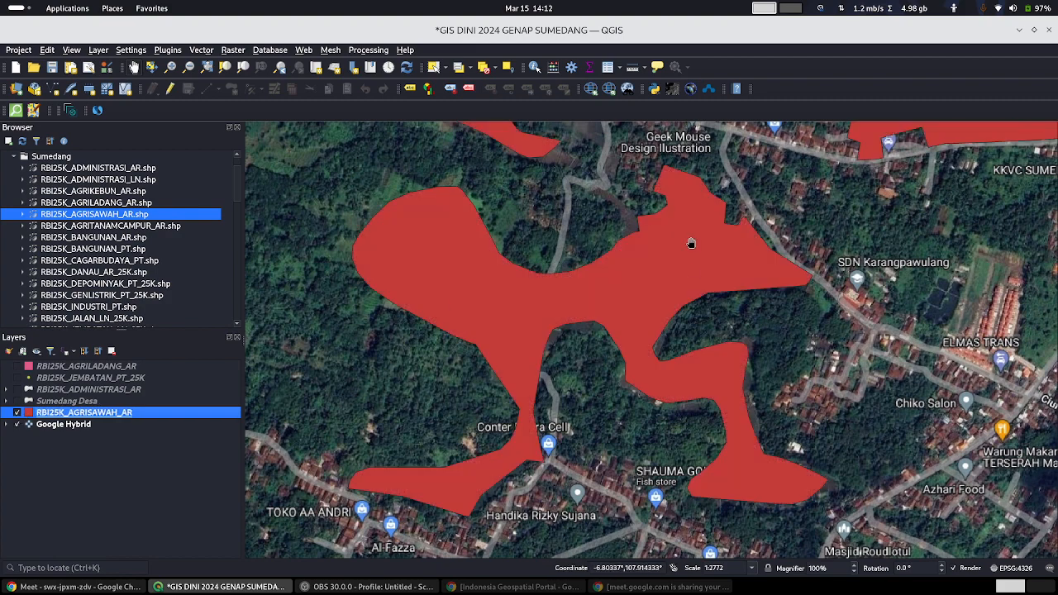
Step: Compare the large RBI25K_AGRISAWAH_AR polygon north of Faris Konveksi with the imagery by repeatedly toggling the layer, leaving it shown
{"action": "scroll", "coordinate": [556, 256], "scroll_direction": "down", "scroll_amount": 1}
{"action": "left_click_drag", "start_coordinate": [634, 172], "coordinate": [554, 475]}
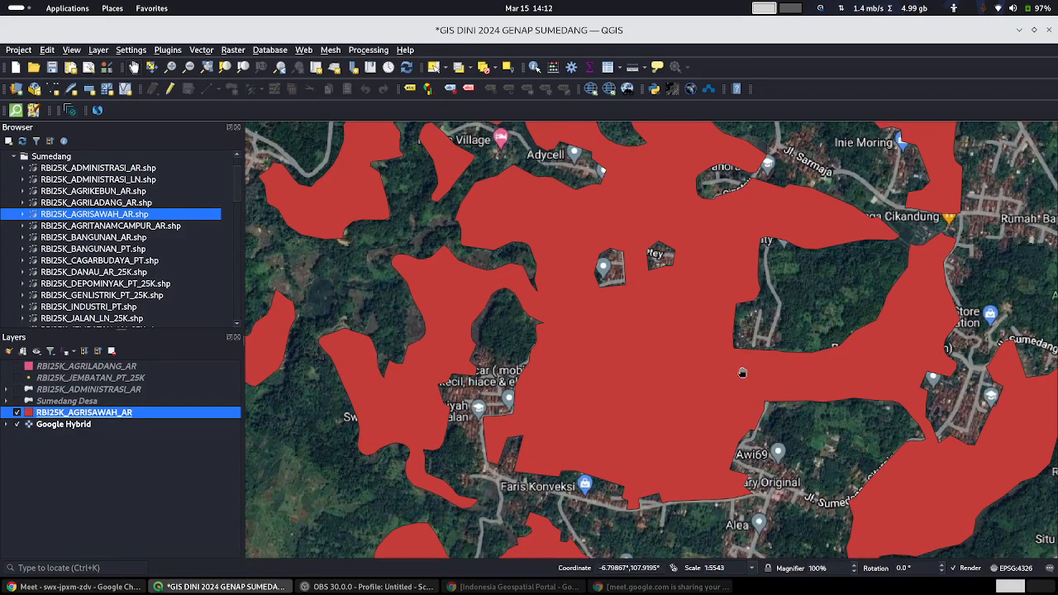
{"action": "left_click_drag", "start_coordinate": [743, 373], "coordinate": [676, 381]}
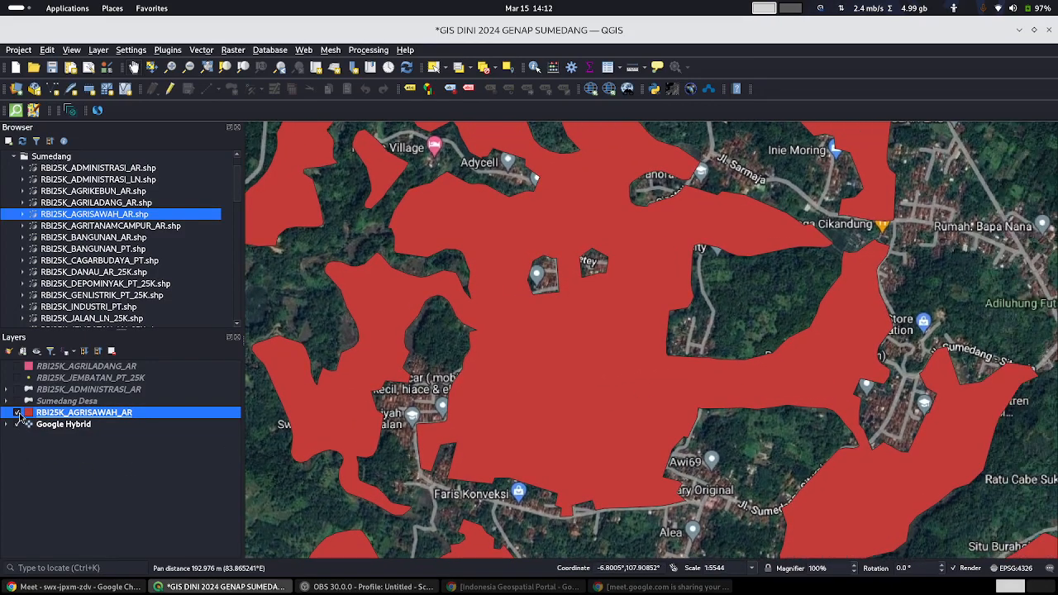
{"action": "left_click", "coordinate": [18, 413]}
{"action": "left_click", "coordinate": [17, 414]}
{"action": "left_click", "coordinate": [16, 415]}
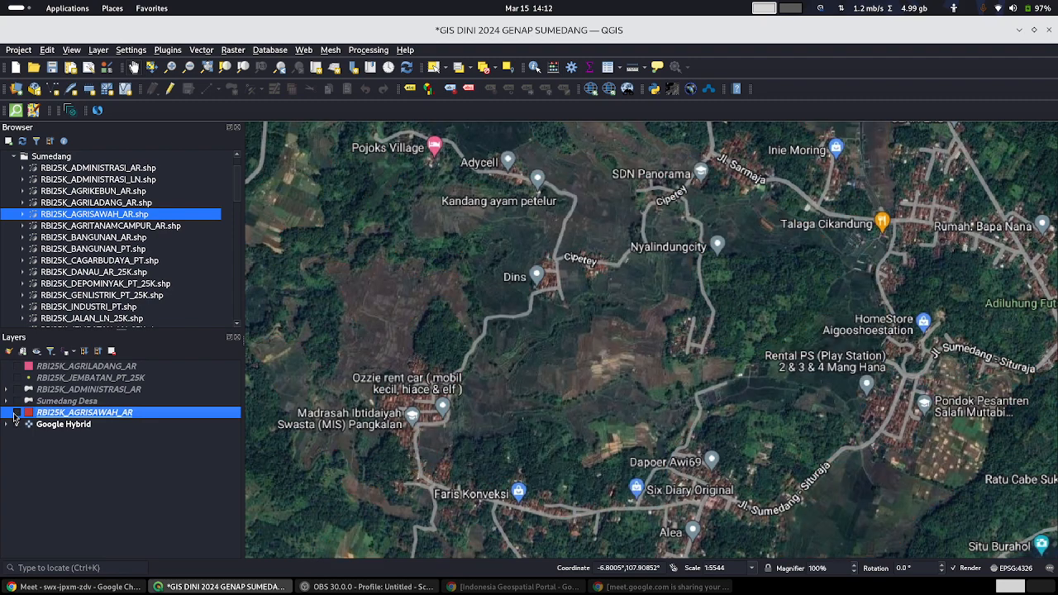
{"action": "left_click", "coordinate": [15, 414]}
{"action": "left_click", "coordinate": [16, 414]}
{"action": "left_click", "coordinate": [15, 414]}
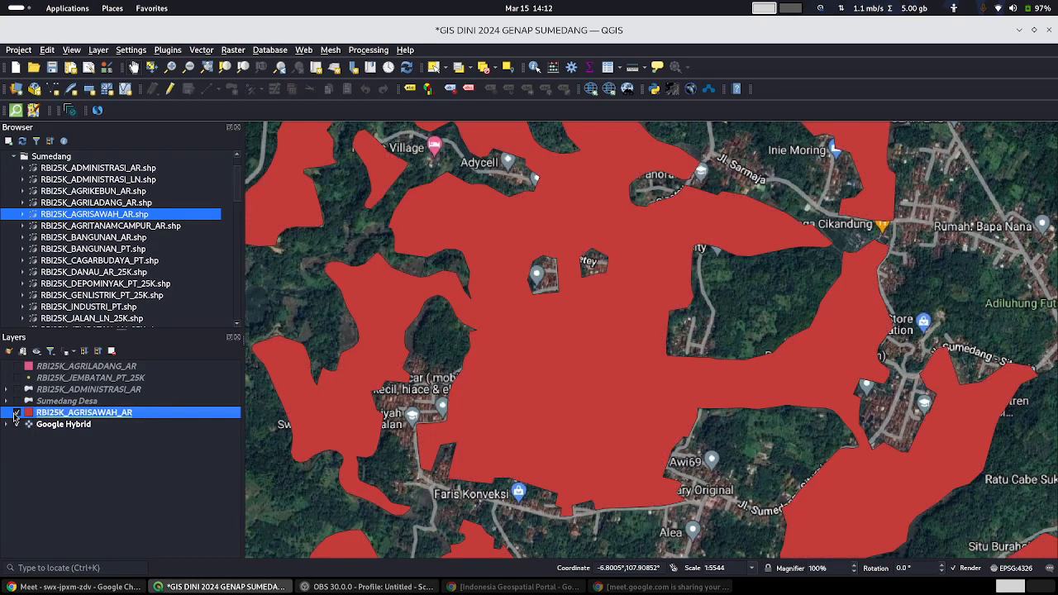
{"action": "left_click", "coordinate": [16, 415]}
{"action": "left_click", "coordinate": [16, 414]}
{"action": "left_click", "coordinate": [15, 414]}
{"action": "left_click", "coordinate": [16, 414]}
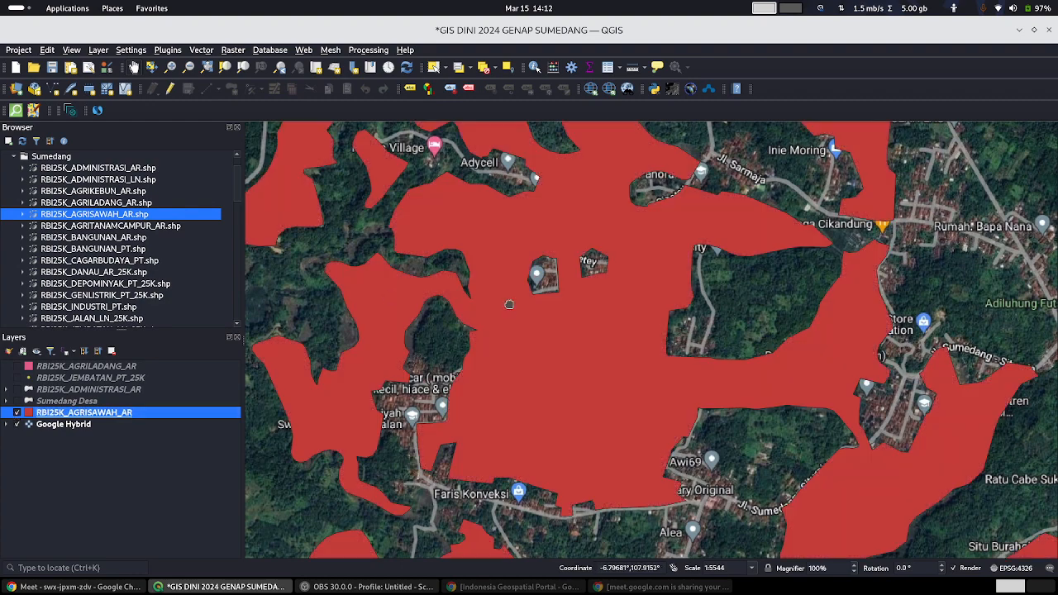
Step: Compare the small RBI25K_AGRISAWAH_AR polygon beside Pojoks Village with the imagery beneath by toggling the layer, leaving it shown
{"action": "left_click_drag", "start_coordinate": [515, 302], "coordinate": [514, 352]}
{"action": "scroll", "coordinate": [515, 352], "scroll_direction": "up", "scroll_amount": 3}
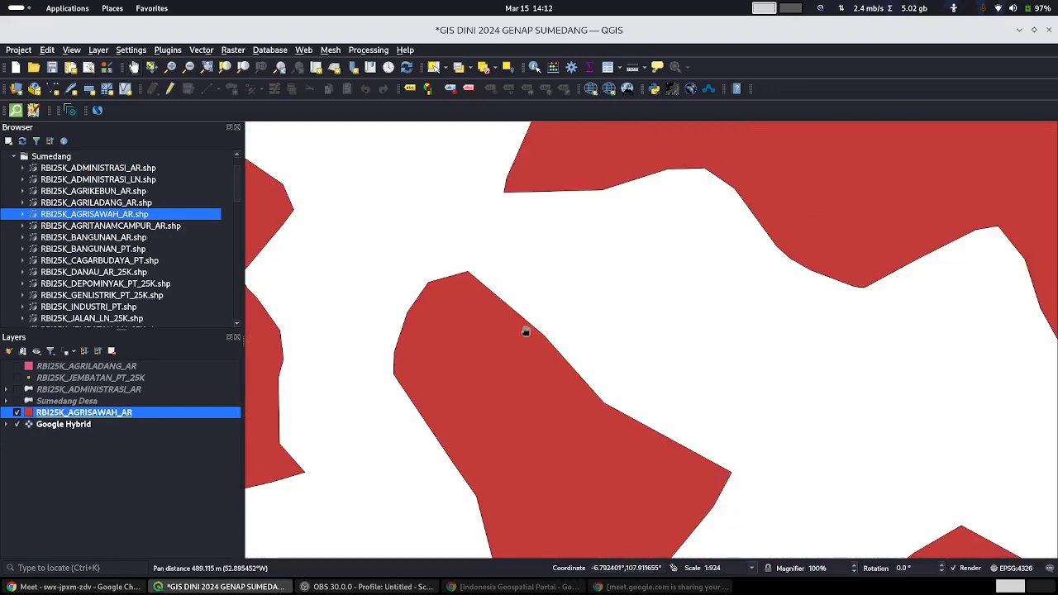
{"action": "left_click_drag", "start_coordinate": [544, 419], "coordinate": [616, 252]}
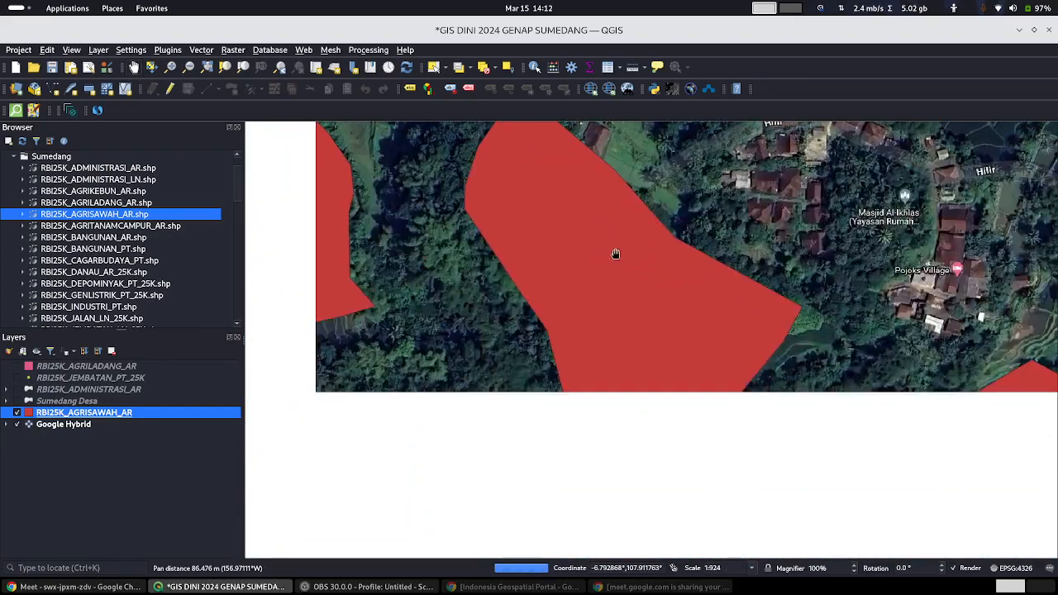
{"action": "scroll", "coordinate": [612, 326], "scroll_direction": "down", "scroll_amount": 1}
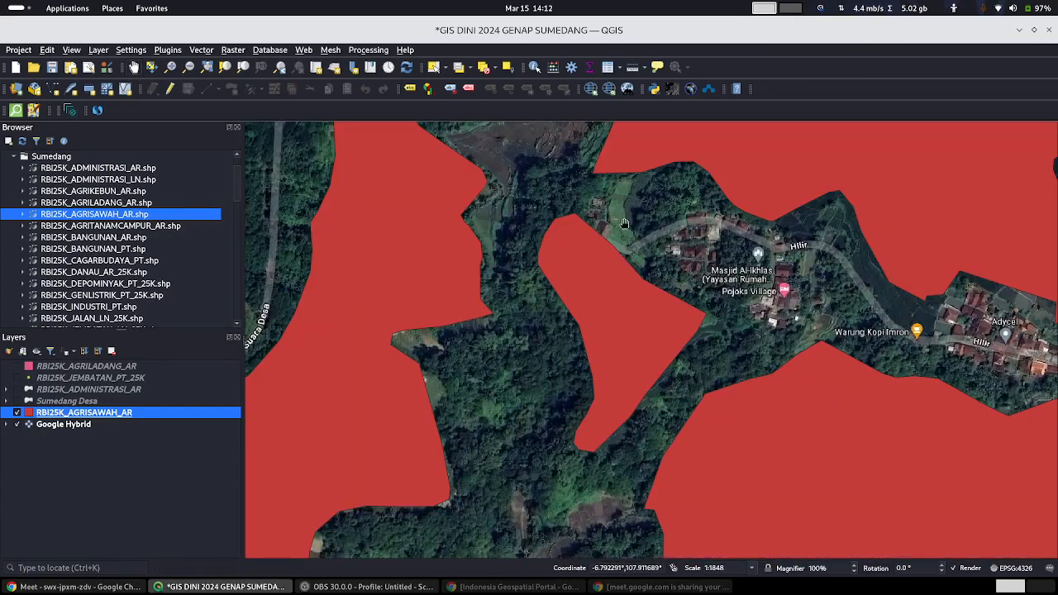
{"action": "left_click", "coordinate": [16, 413]}
{"action": "left_click", "coordinate": [16, 412]}
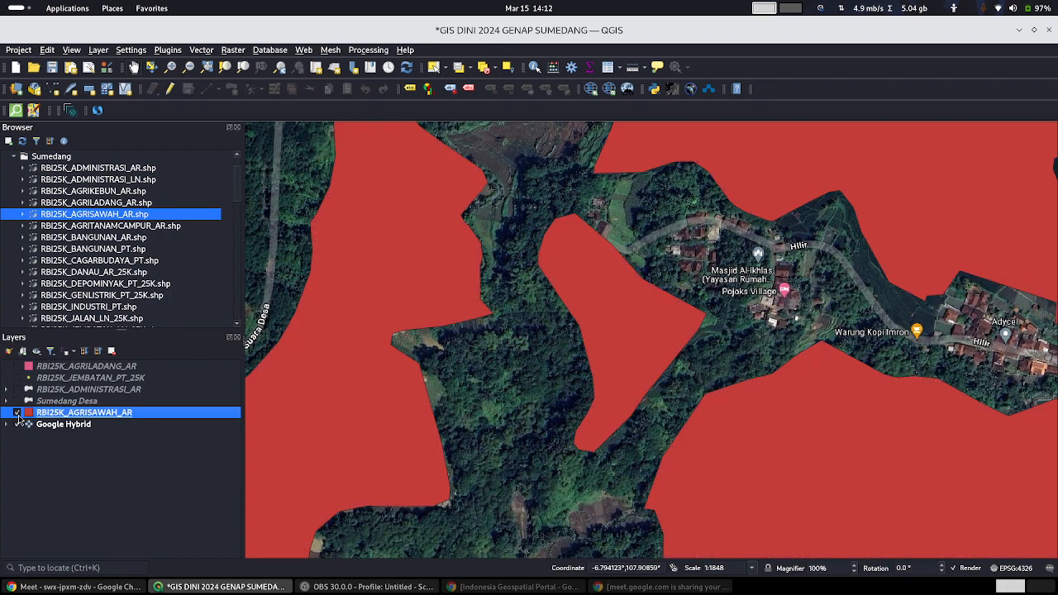
{"action": "left_click", "coordinate": [16, 412]}
{"action": "left_click", "coordinate": [17, 413]}
Step: Compare the isolated RBI25K_AGRISAWAH_AR polygon in the forest northwest of Samalengoh Camp with the imagery by toggling the layer, leaving it hidden
{"action": "scroll", "coordinate": [381, 322], "scroll_direction": "down", "scroll_amount": 1}
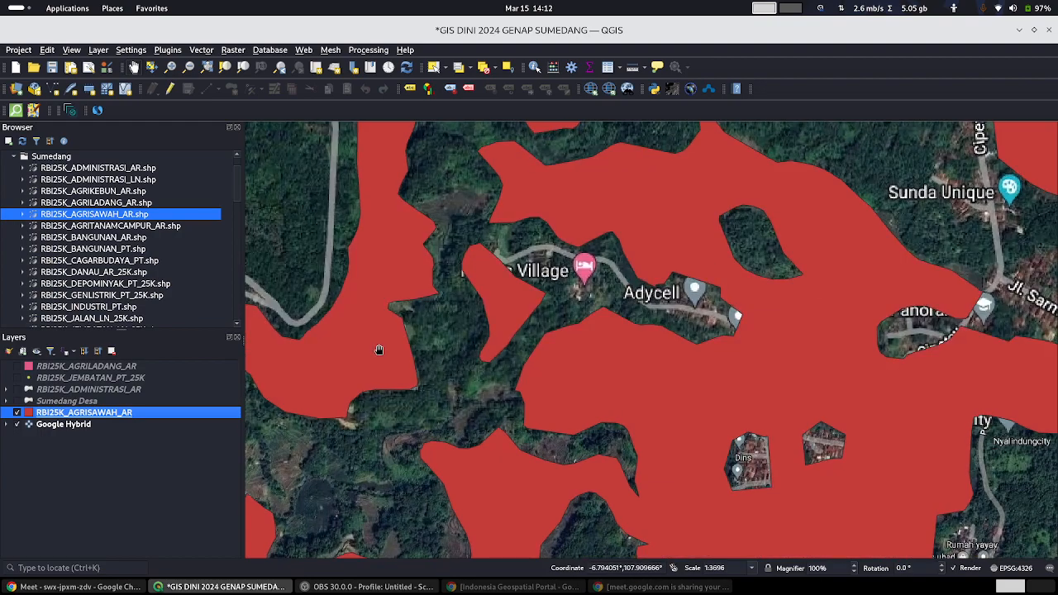
{"action": "left_click_drag", "start_coordinate": [379, 350], "coordinate": [553, 403]}
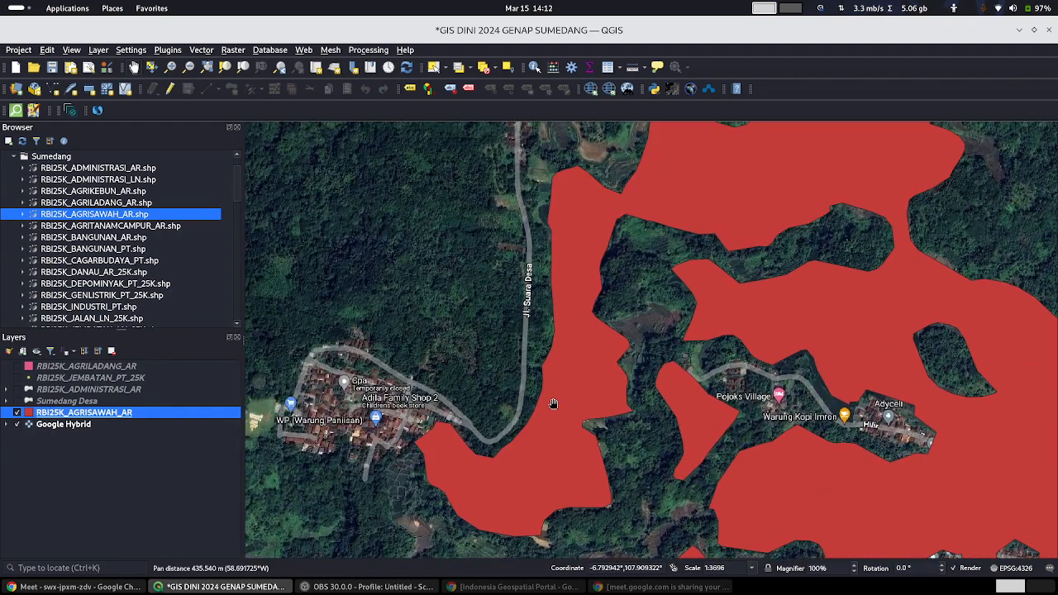
{"action": "scroll", "coordinate": [553, 403], "scroll_direction": "down", "scroll_amount": 3}
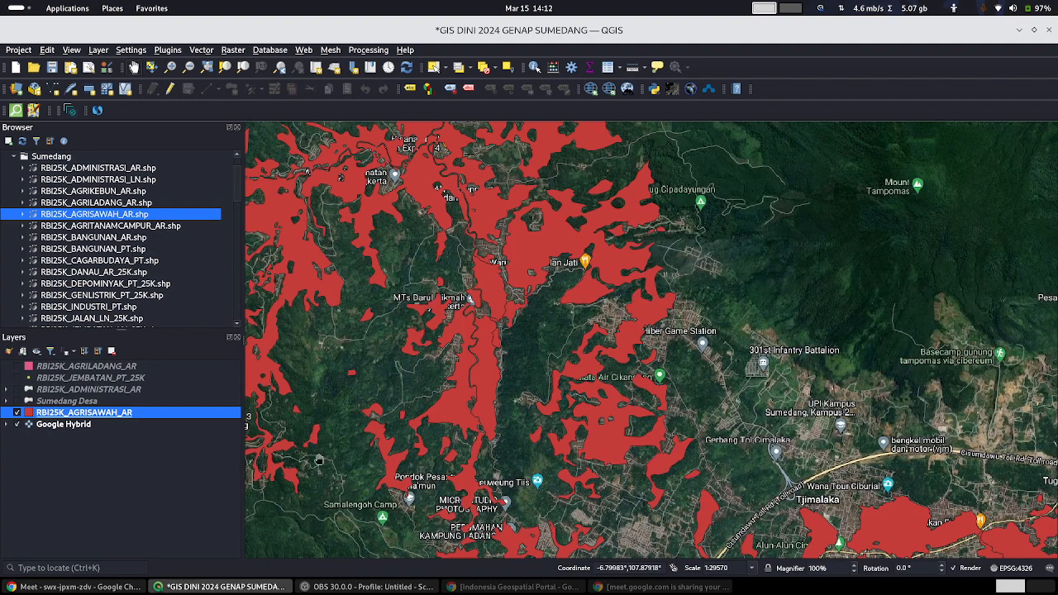
{"action": "scroll", "coordinate": [493, 396], "scroll_direction": "up", "scroll_amount": 3}
{"action": "scroll", "coordinate": [494, 397], "scroll_direction": "up", "scroll_amount": 1}
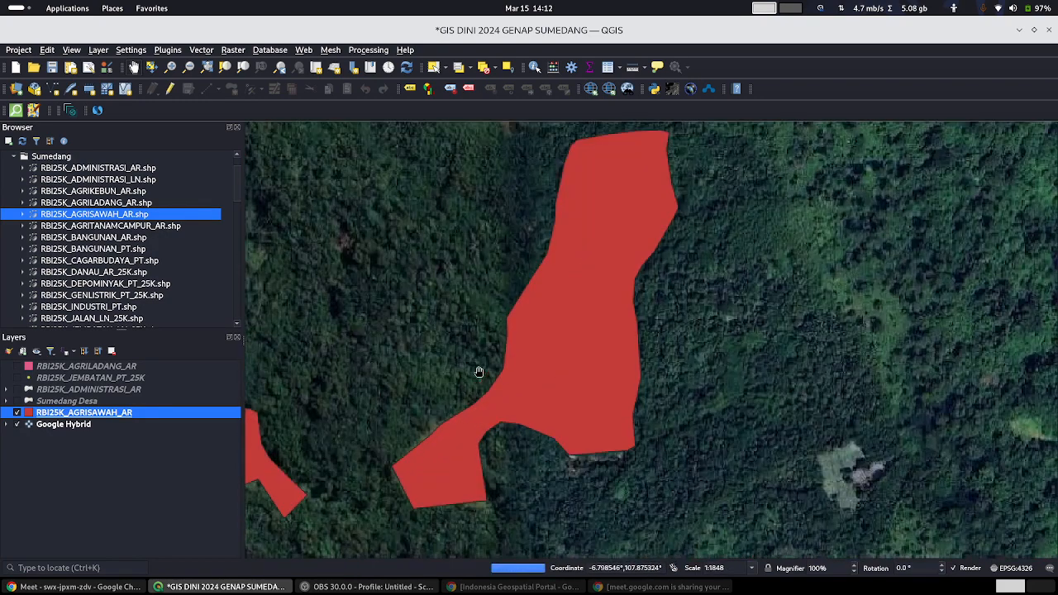
{"action": "left_click", "coordinate": [18, 412]}
{"action": "left_click", "coordinate": [17, 413]}
{"action": "left_click", "coordinate": [17, 412]}
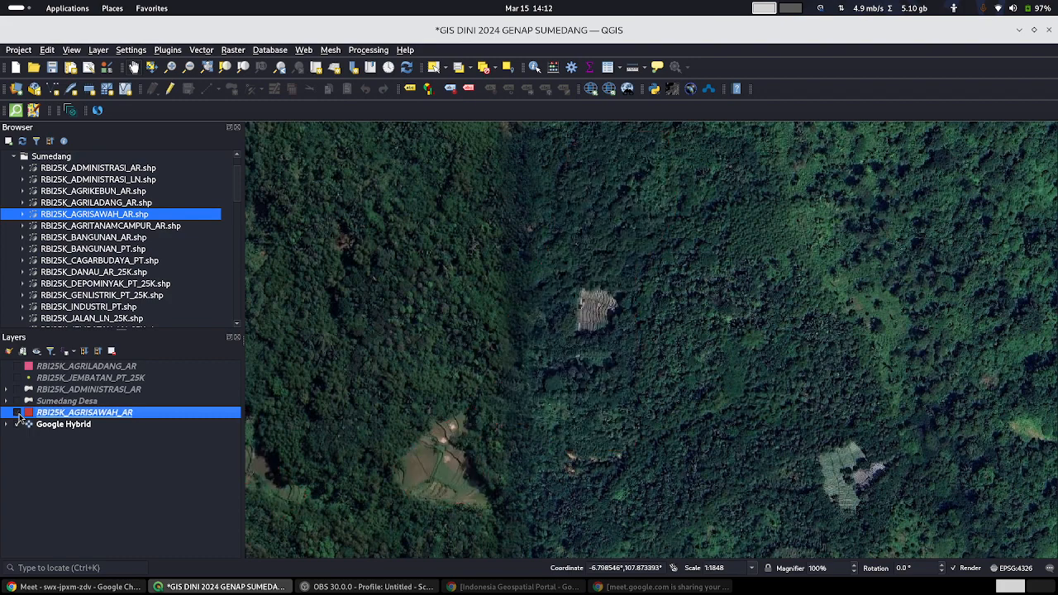
{"action": "left_click", "coordinate": [18, 413]}
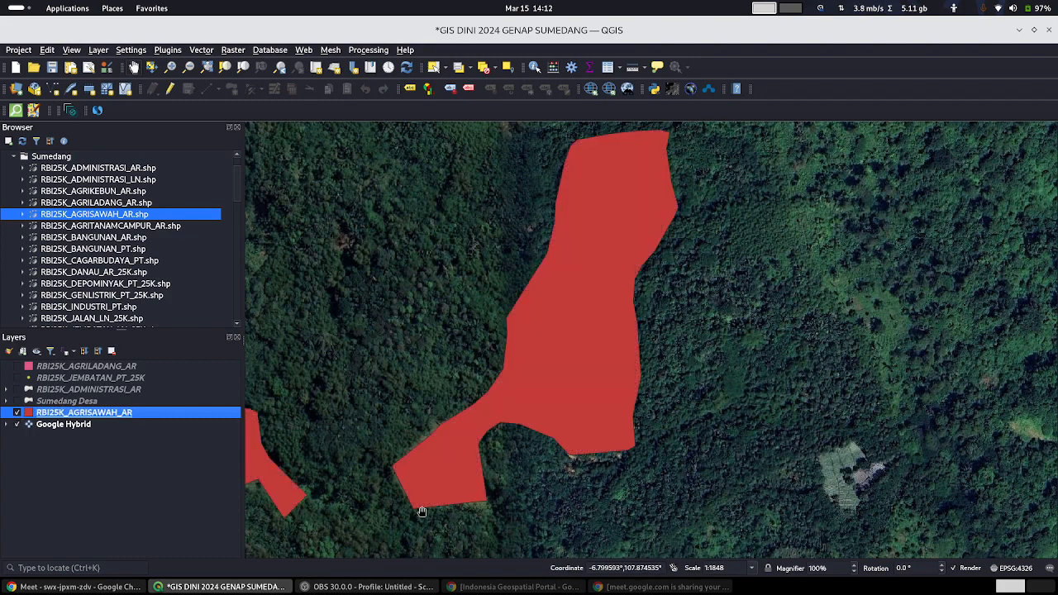
{"action": "left_click", "coordinate": [18, 412]}
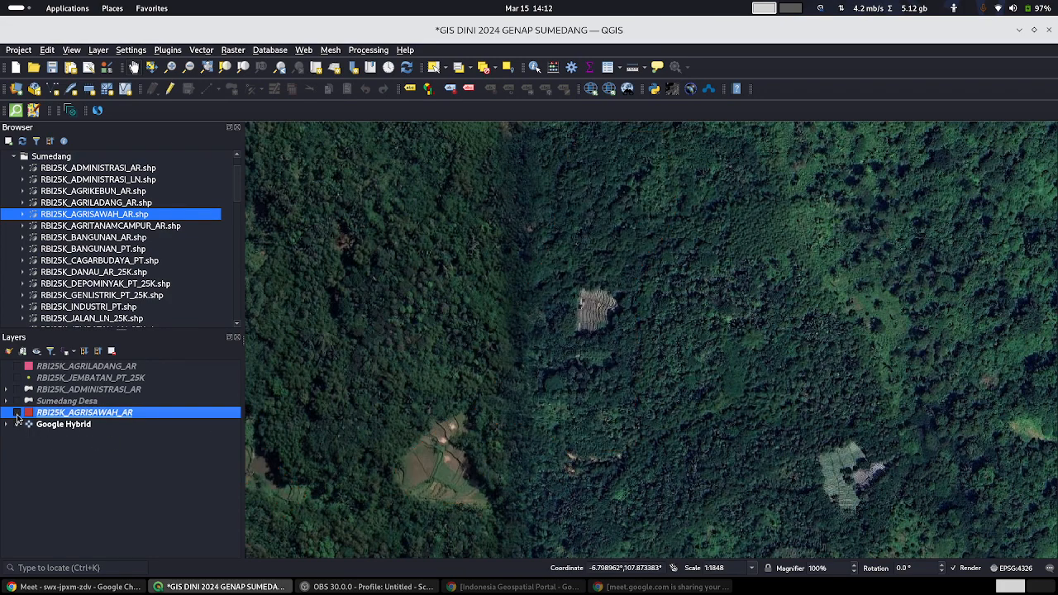
{"action": "left_click", "coordinate": [17, 413]}
{"action": "left_click", "coordinate": [18, 413]}
Step: Inspect the cleared plot in the forest up close on the Google Hybrid imagery
{"action": "scroll", "coordinate": [636, 313], "scroll_direction": "up", "scroll_amount": 3}
{"action": "scroll", "coordinate": [357, 380], "scroll_direction": "down", "scroll_amount": 2}
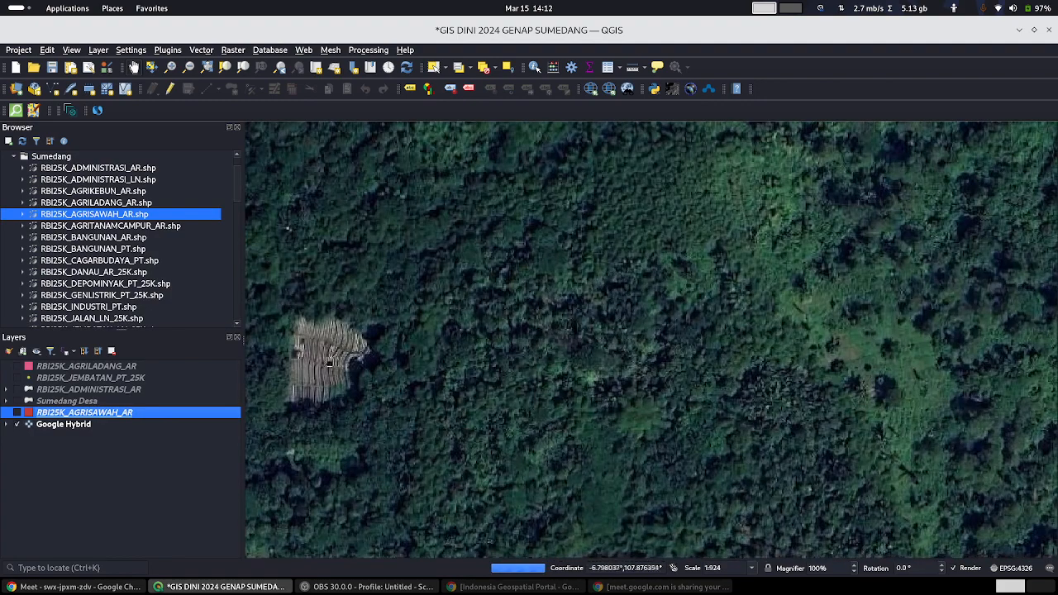
{"action": "left_click_drag", "start_coordinate": [269, 349], "coordinate": [496, 348]}
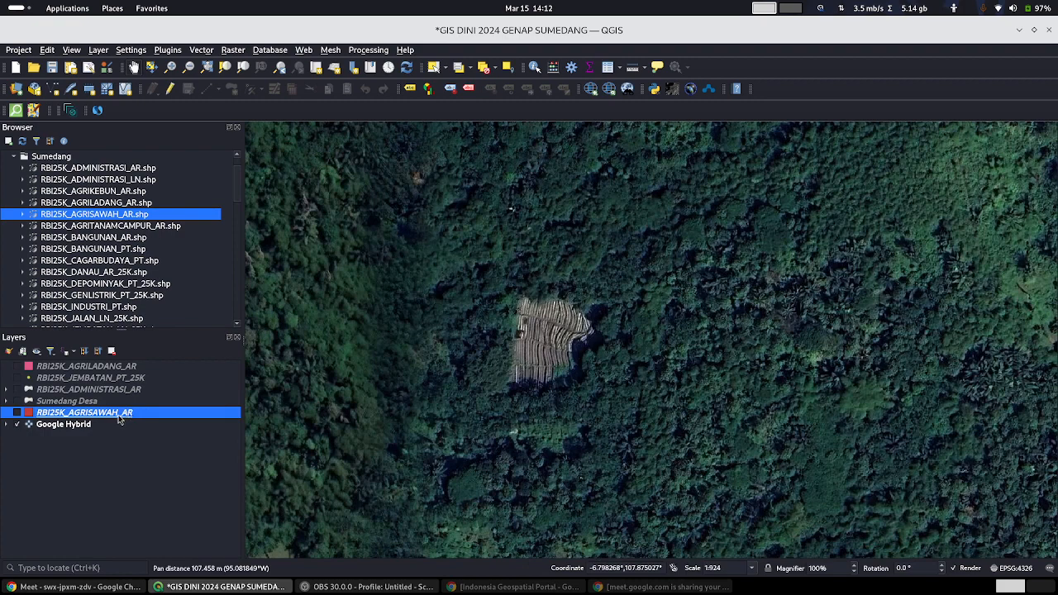
Step: Zoom to the full extent of RBI25K_AGRISAWAH_AR, show the layer and hide the Google Hybrid basemap
{"action": "right_click", "coordinate": [118, 419]}
{"action": "left_click", "coordinate": [165, 90]}
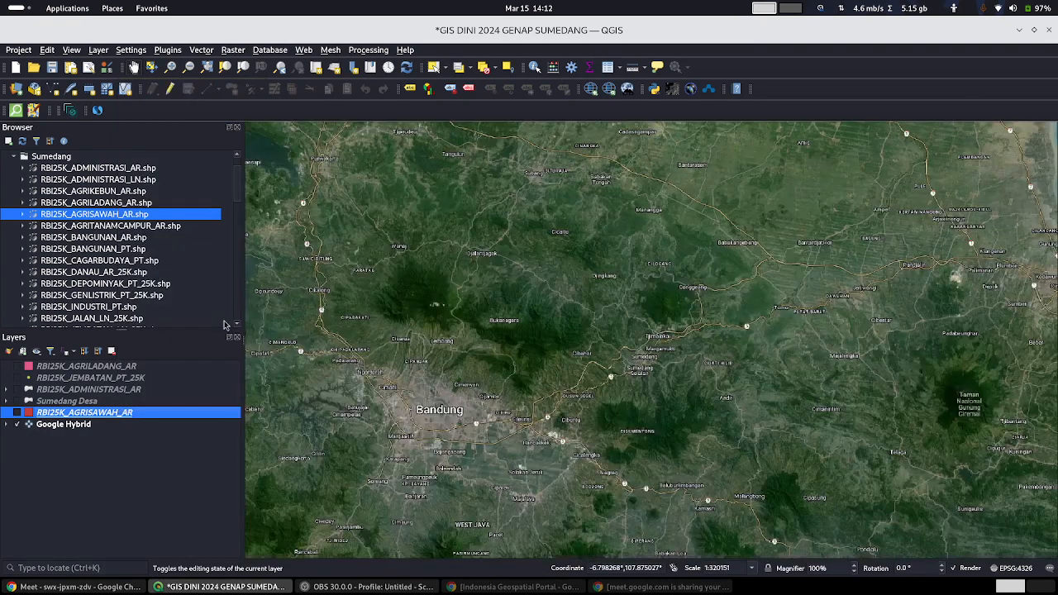
{"action": "right_click", "coordinate": [98, 417]}
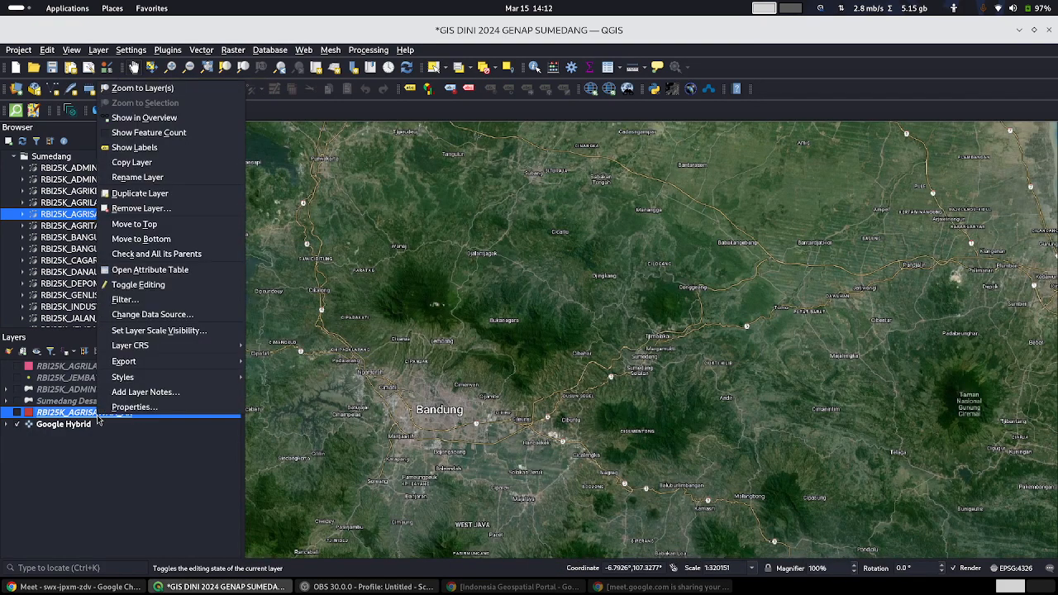
{"action": "left_click", "coordinate": [161, 87]}
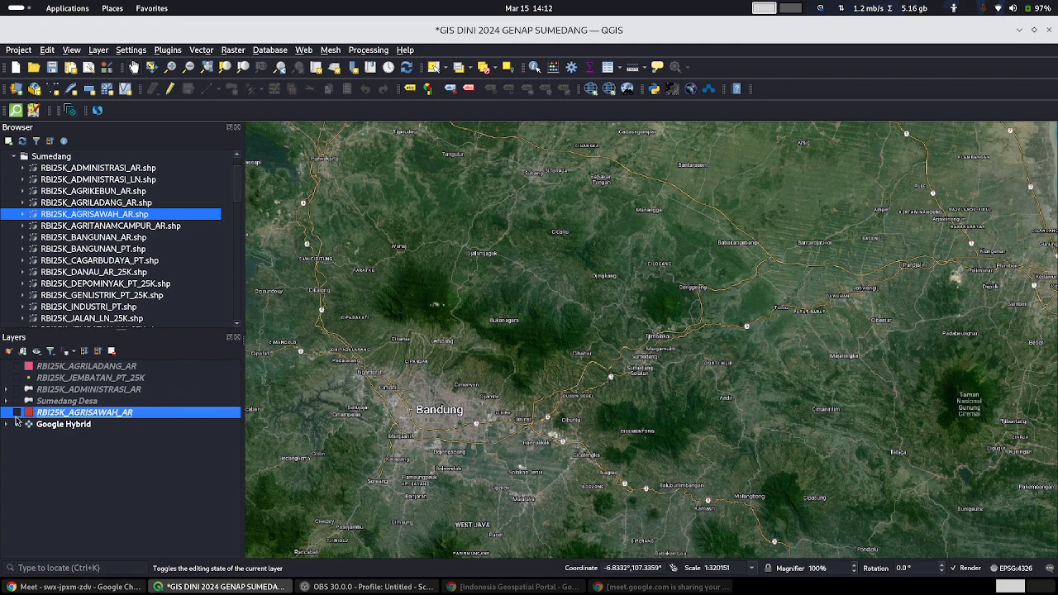
{"action": "left_click", "coordinate": [17, 412]}
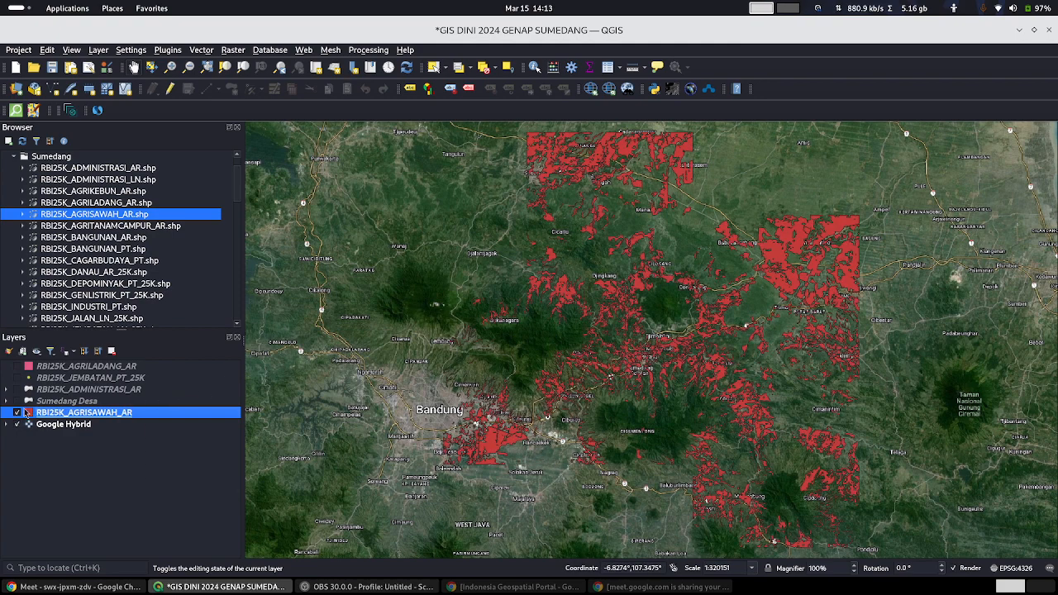
{"action": "left_click", "coordinate": [17, 424]}
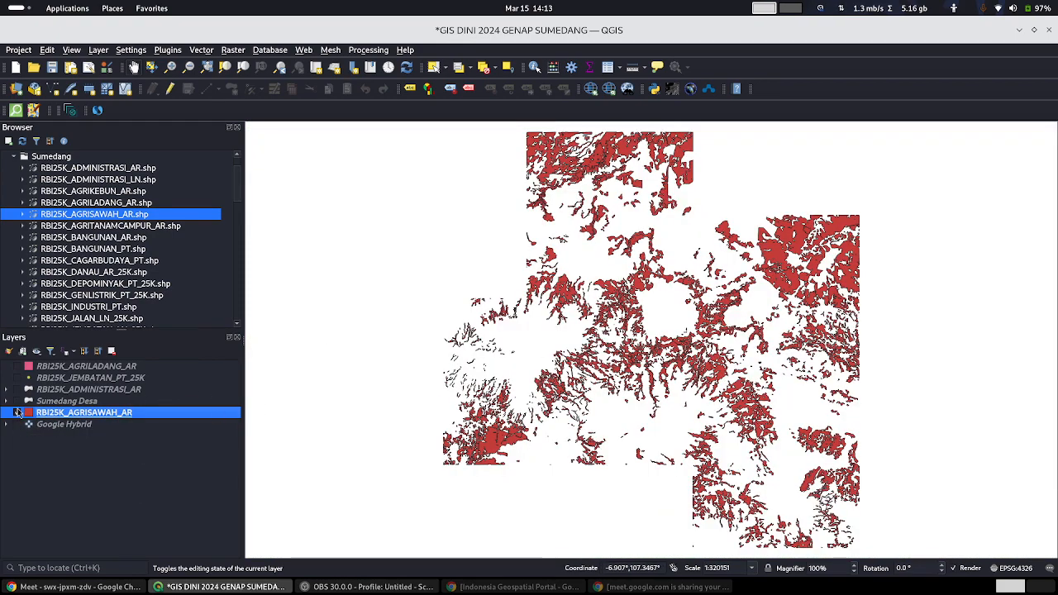
Step: Move RBI25K_AGRISAWAH_AR directly below RBI25K_AGRILADANG_AR in the layer order, and add RBI25K_BANGUNAN_AR.shp to the map above it
{"action": "left_click_drag", "start_coordinate": [128, 416], "coordinate": [169, 374]}
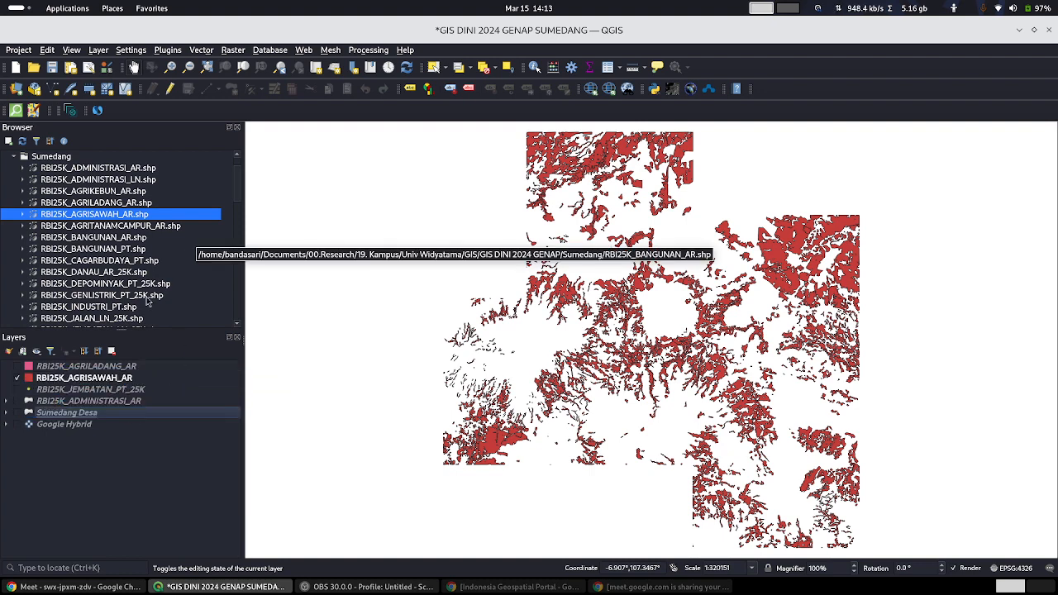
{"action": "left_click", "coordinate": [10, 379]}
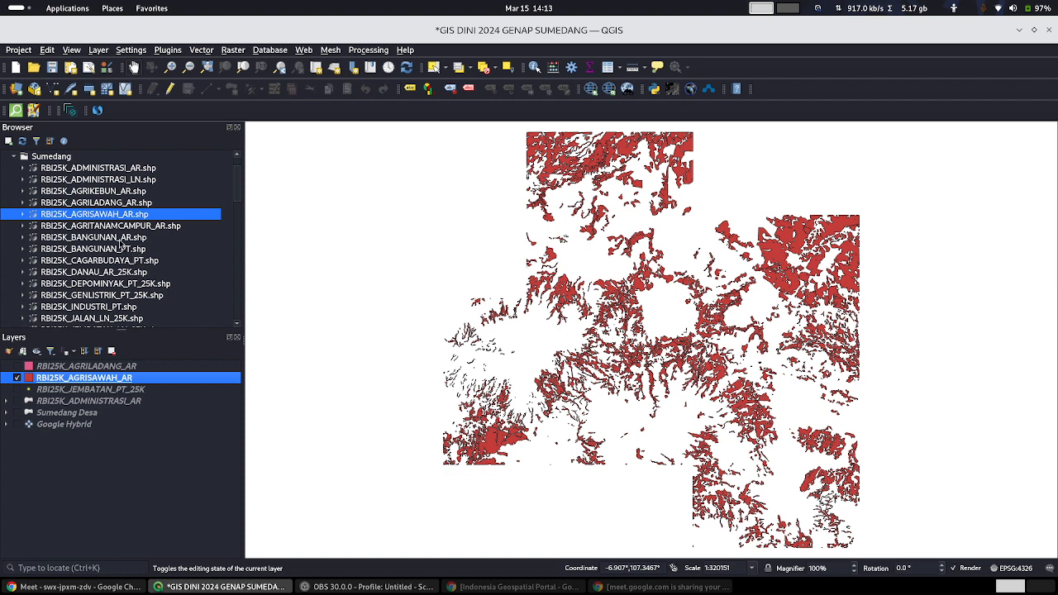
{"action": "left_click", "coordinate": [121, 240]}
{"action": "left_click_drag", "start_coordinate": [87, 240], "coordinate": [479, 312]}
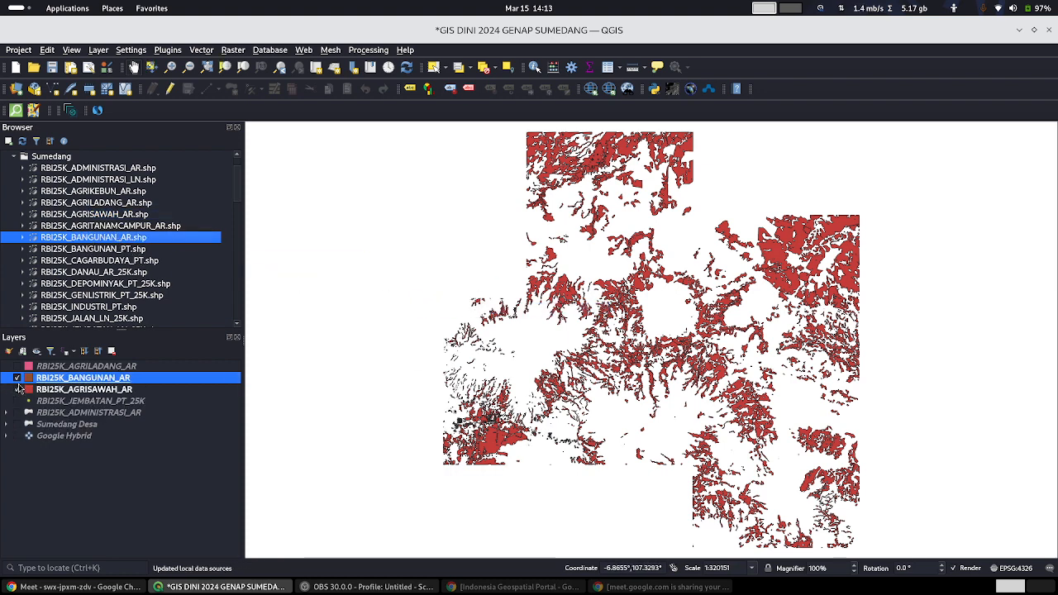
Step: Hide RBI25K_AGRISAWAH_AR and show the Google Hybrid basemap beneath the building cluster east of Bandung
{"action": "left_click", "coordinate": [17, 392]}
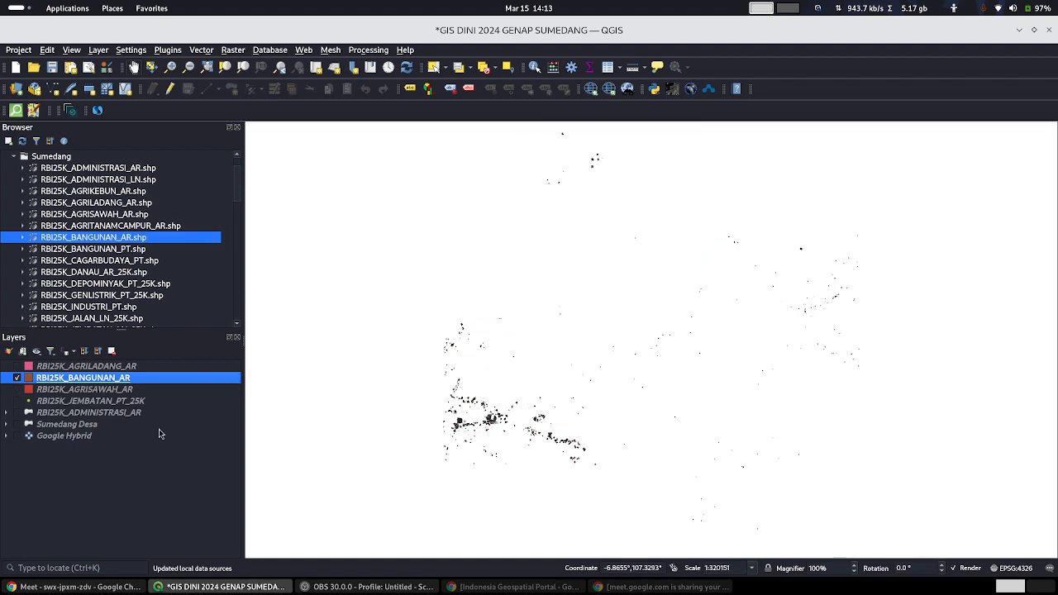
{"action": "scroll", "coordinate": [458, 476], "scroll_direction": "up", "scroll_amount": 3}
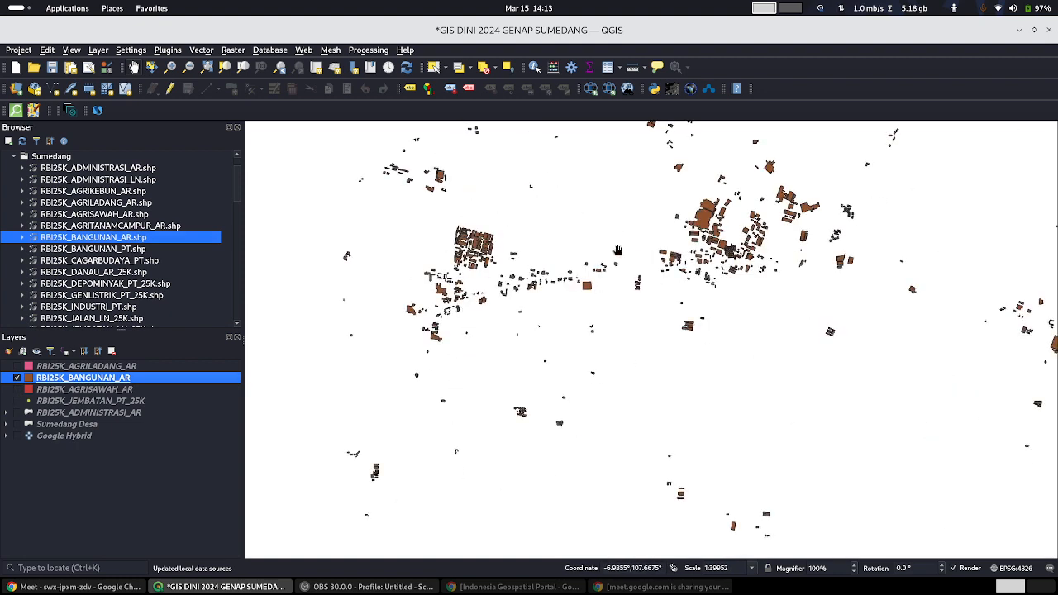
{"action": "scroll", "coordinate": [748, 141], "scroll_direction": "up", "scroll_amount": 1}
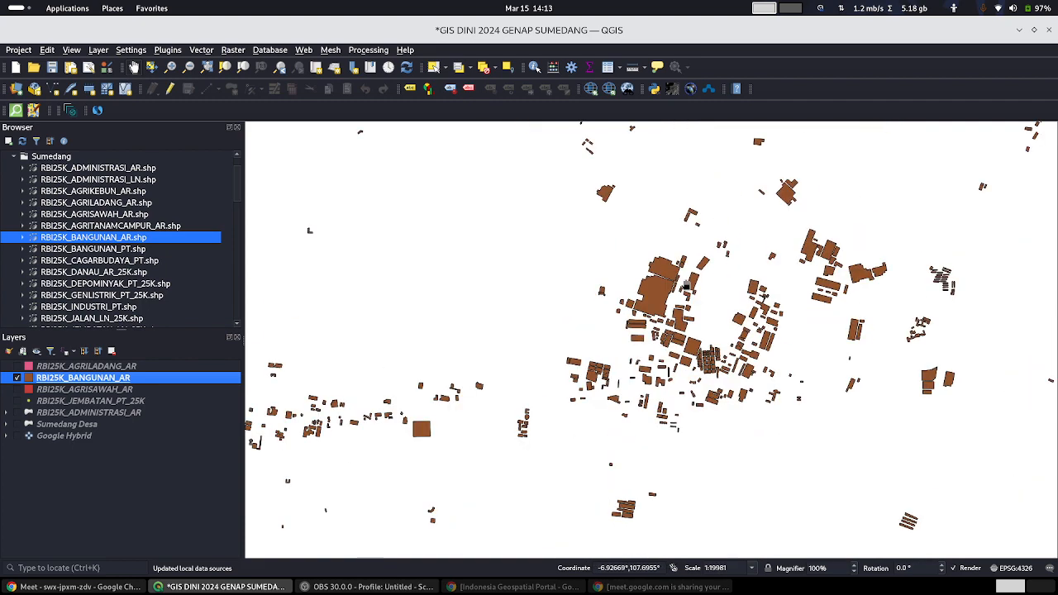
{"action": "left_click", "coordinate": [16, 437]}
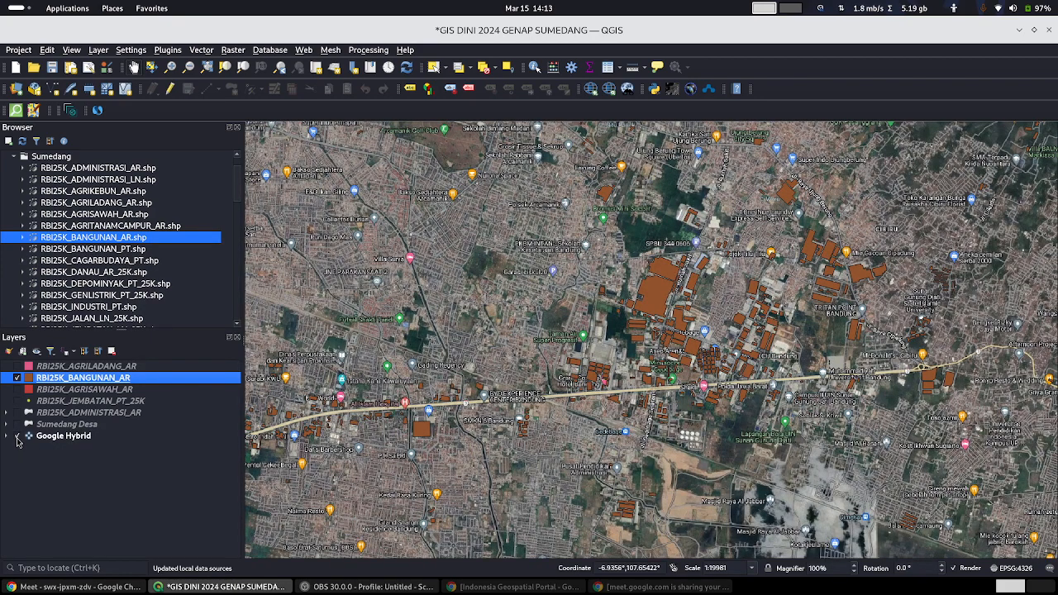
{"action": "left_click", "coordinate": [17, 437]}
{"action": "left_click", "coordinate": [17, 436]}
Step: Compare the large factory building polygons with the satellite imagery by toggling Google Hybrid, leaving it shown
{"action": "scroll", "coordinate": [651, 332], "scroll_direction": "up", "scroll_amount": 3}
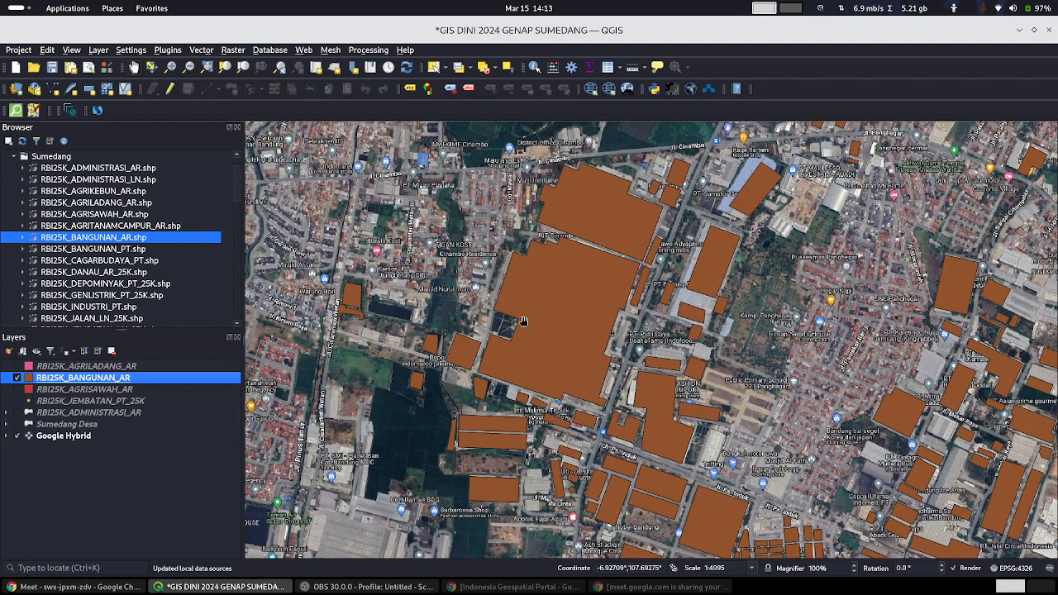
{"action": "left_click", "coordinate": [16, 437]}
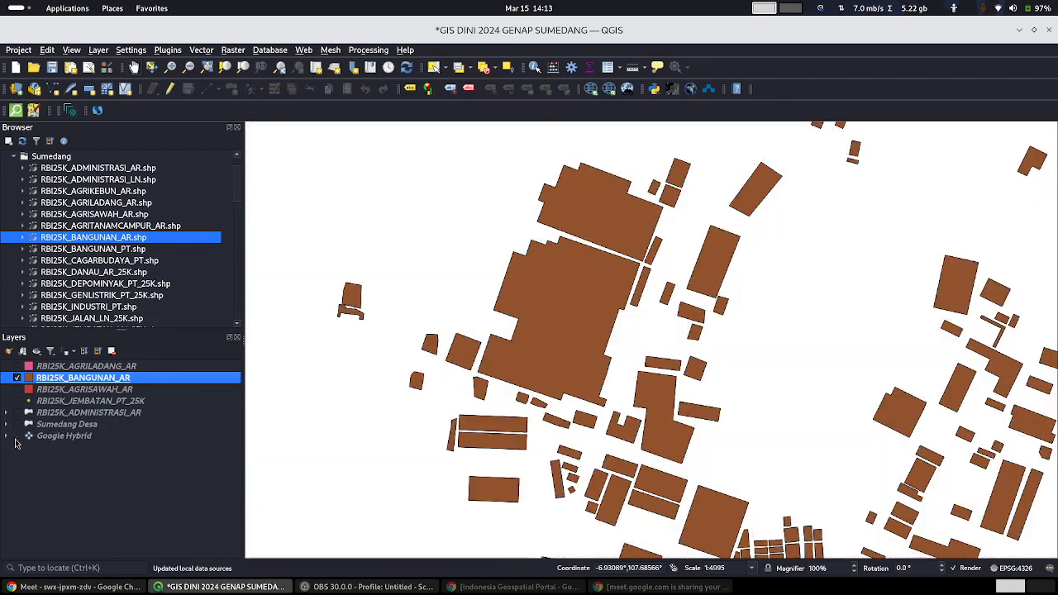
{"action": "left_click", "coordinate": [17, 437]}
{"action": "left_click", "coordinate": [21, 442]}
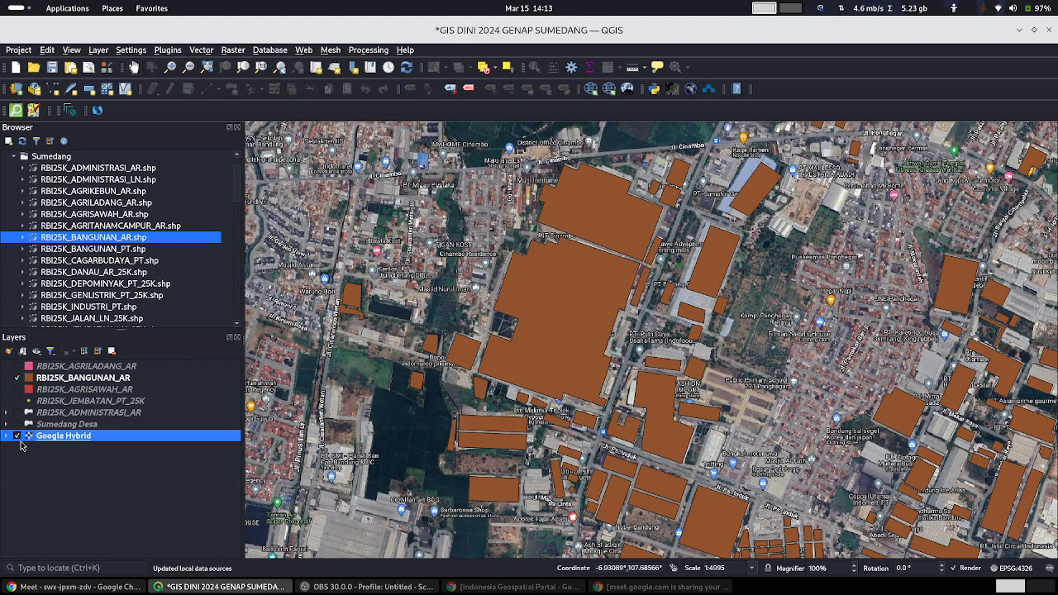
{"action": "left_click", "coordinate": [17, 437]}
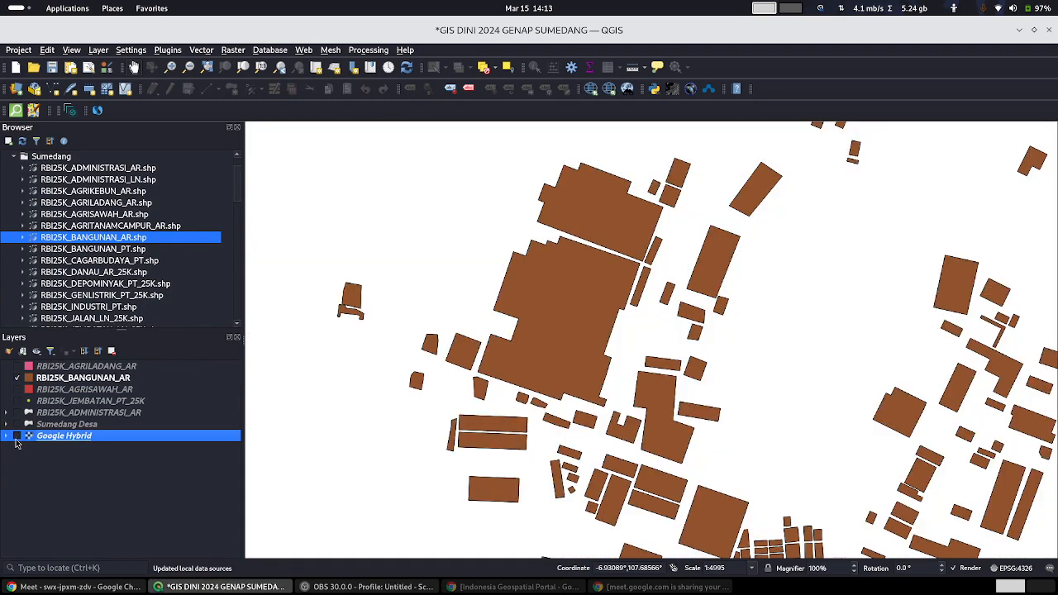
{"action": "left_click", "coordinate": [17, 436]}
Step: Check the factory roofs beneath the building polygons by toggling RBI25K_BANGUNAN_AR, leaving it shown
{"action": "left_click", "coordinate": [18, 378]}
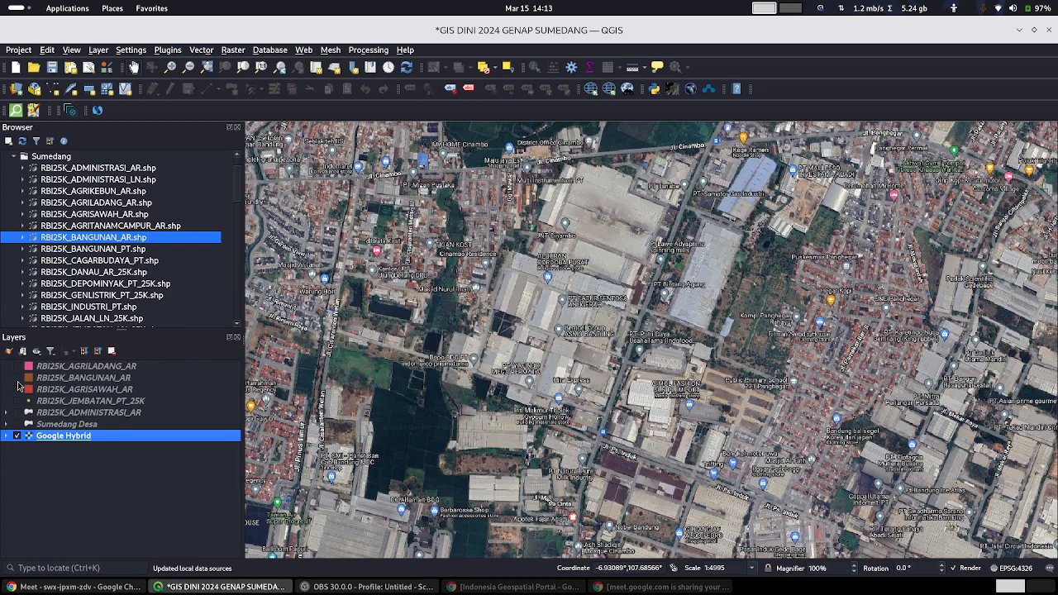
{"action": "left_click", "coordinate": [18, 378]}
{"action": "left_click", "coordinate": [17, 378]}
{"action": "left_click", "coordinate": [17, 379]}
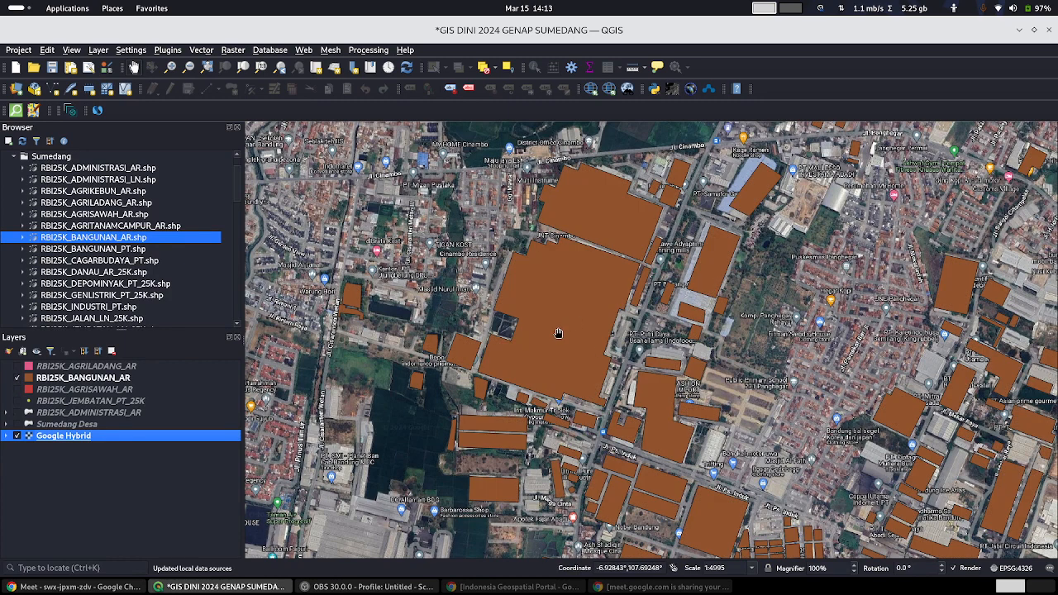
Step: Review the RBI25K_BANGUNAN_AR attribute table through its last row, widening the REMARK column, and close the table
{"action": "left_click", "coordinate": [96, 379]}
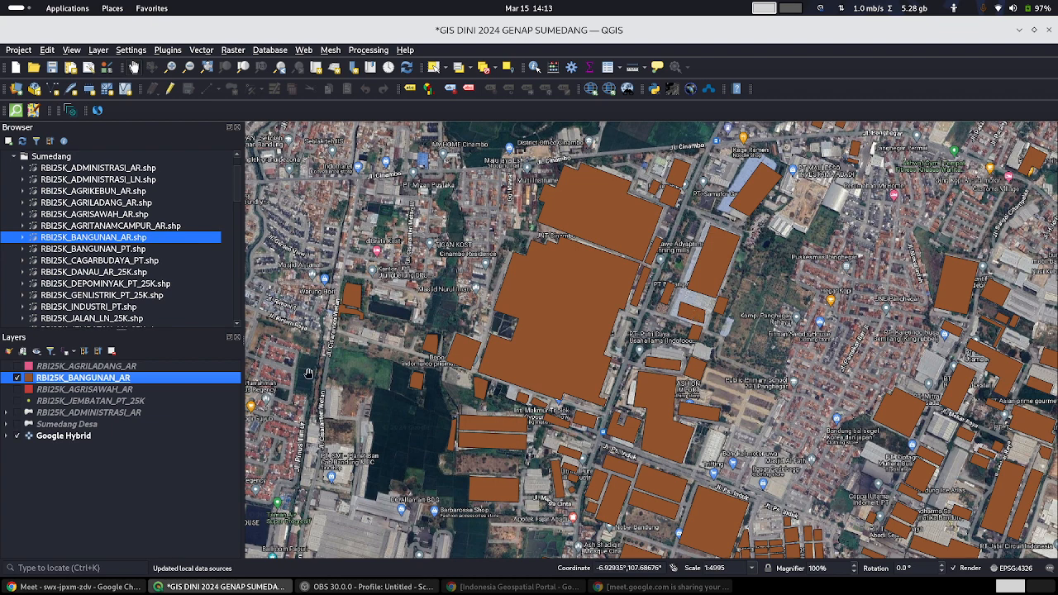
{"action": "right_click", "coordinate": [126, 382]}
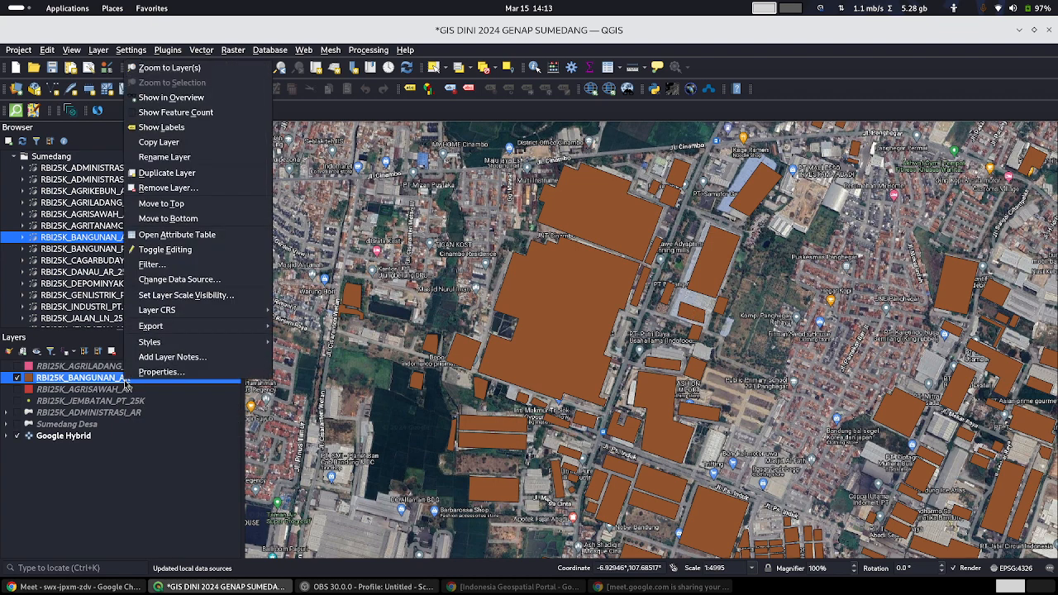
{"action": "left_click", "coordinate": [244, 237]}
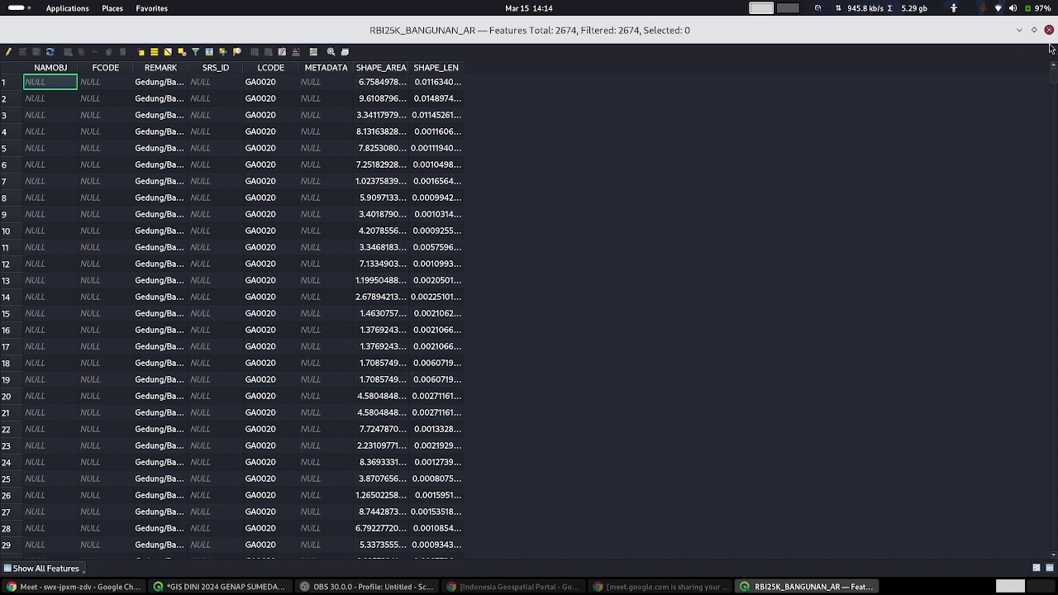
{"action": "left_click_drag", "start_coordinate": [188, 67], "coordinate": [244, 72]}
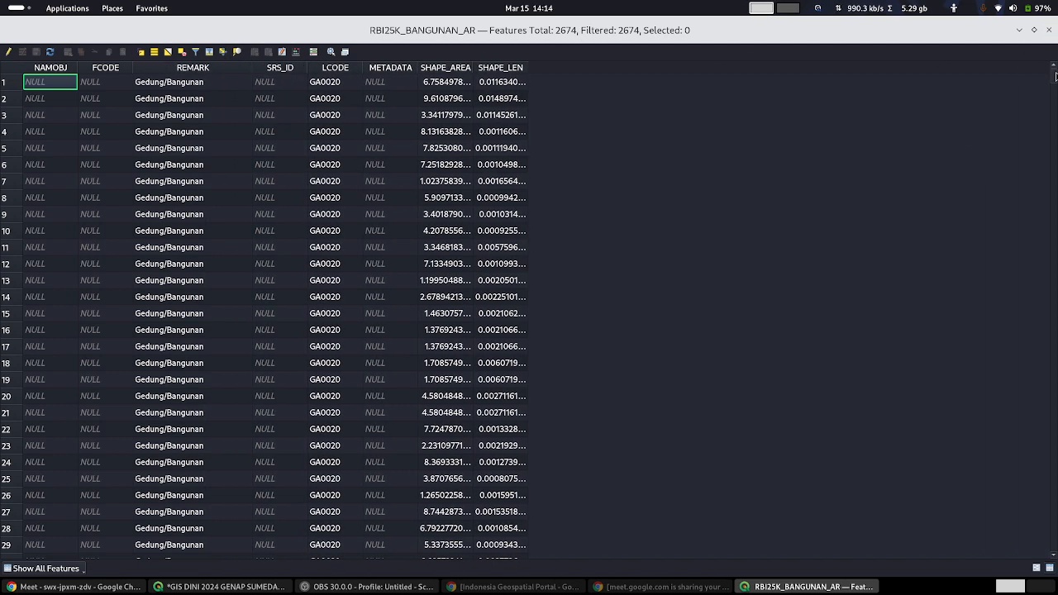
{"action": "left_click_drag", "start_coordinate": [1056, 76], "coordinate": [1056, 552]}
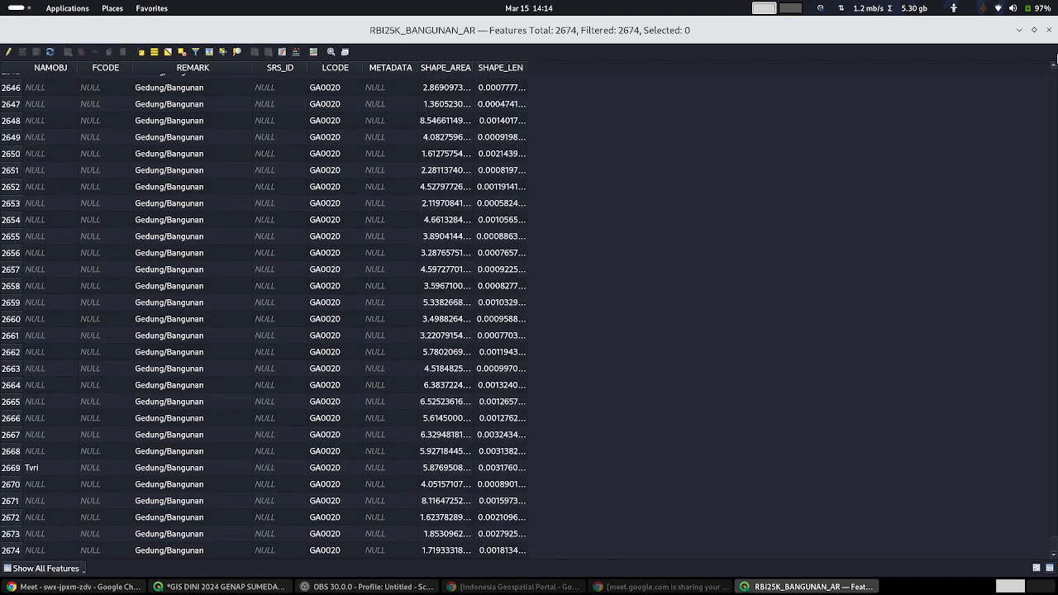
{"action": "left_click", "coordinate": [1049, 31]}
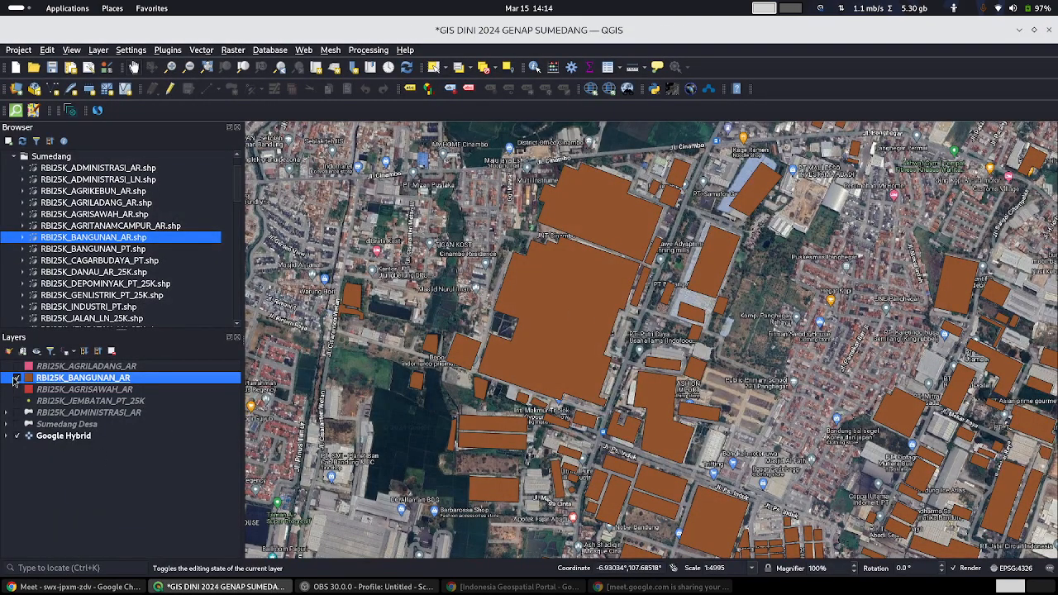
Step: Inspect the warehouse block up close on the imagery with RBI25K_BANGUNAN_AR hidden, and show the layer again
{"action": "left_click", "coordinate": [16, 378]}
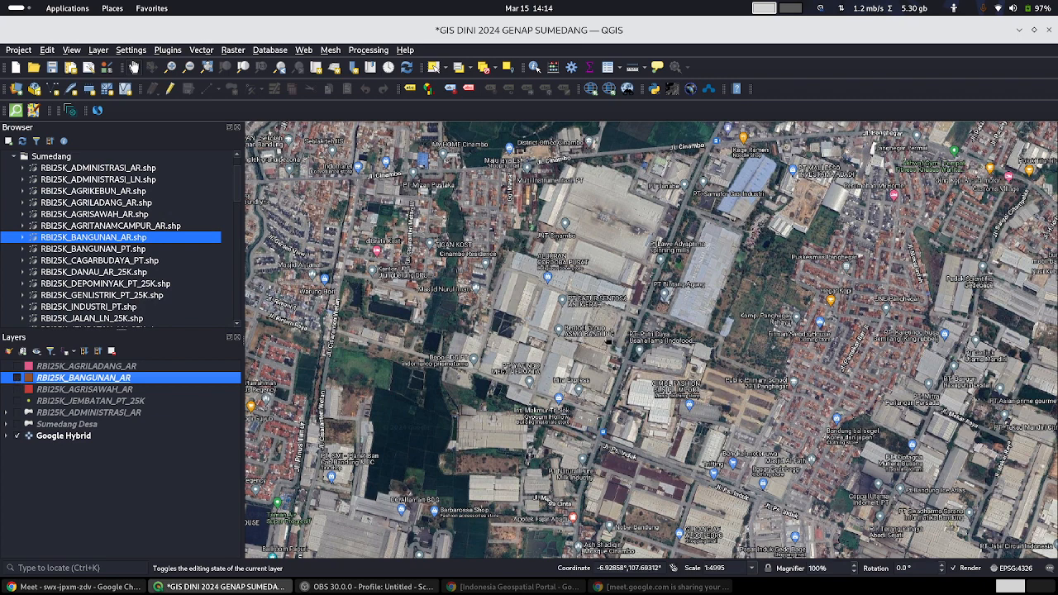
{"action": "scroll", "coordinate": [530, 285], "scroll_direction": "up", "scroll_amount": 1}
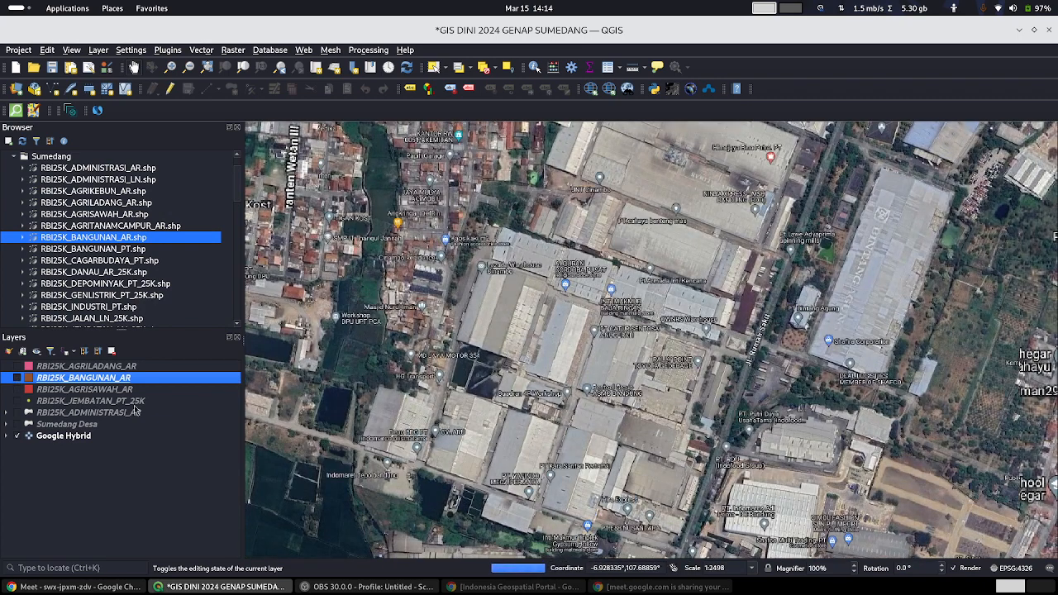
{"action": "left_click", "coordinate": [17, 379]}
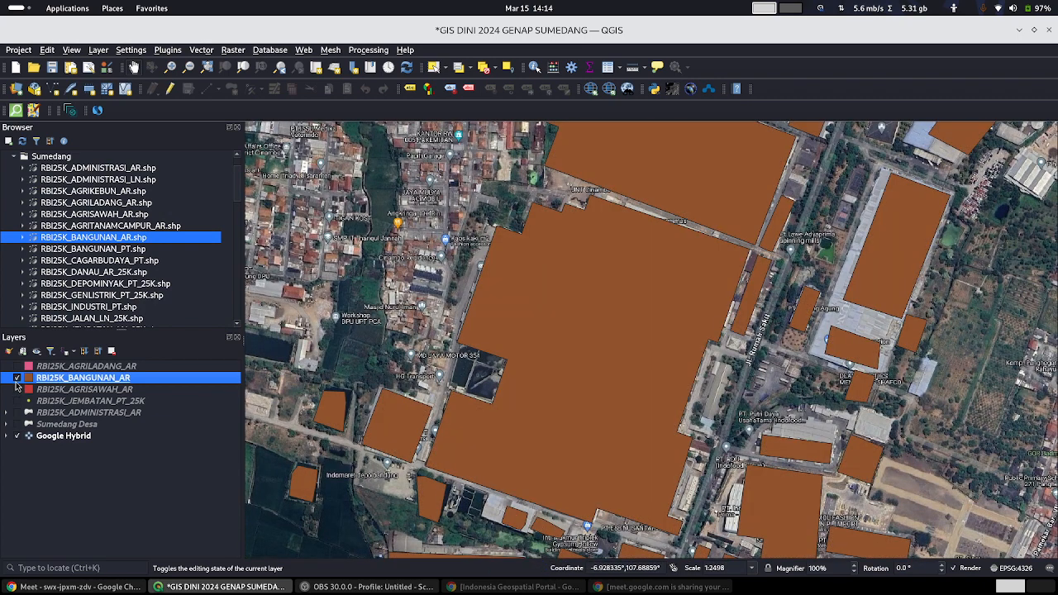
Step: Compare the large square building polygon beside Jl. Inspeksi Cidurian with the imagery by toggling RBI25K_BANGUNAN_AR, leaving it shown
{"action": "scroll", "coordinate": [598, 331], "scroll_direction": "down", "scroll_amount": 3}
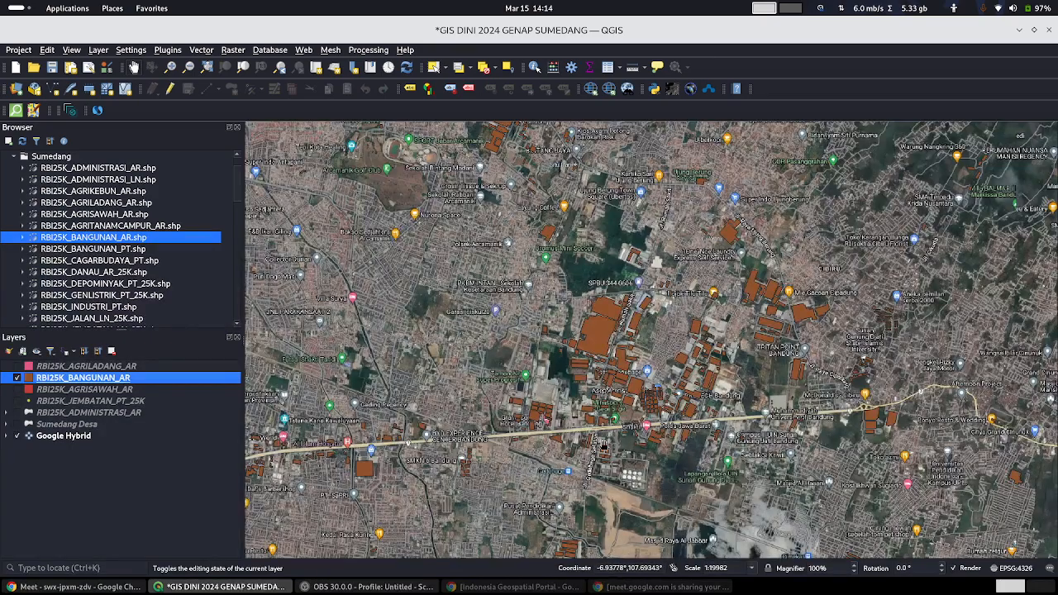
{"action": "left_click_drag", "start_coordinate": [347, 385], "coordinate": [599, 244]}
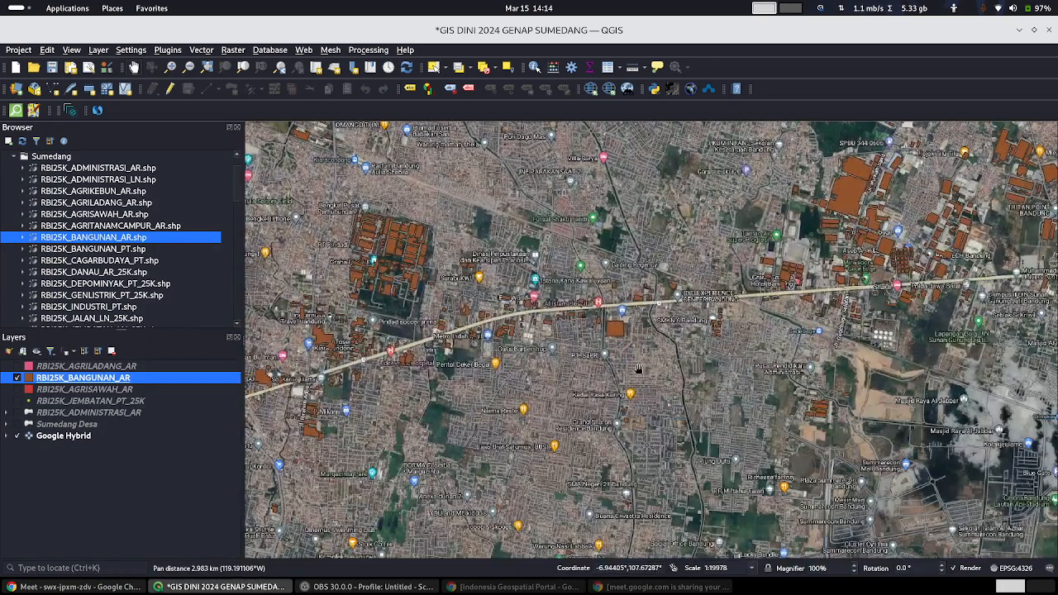
{"action": "scroll", "coordinate": [618, 327], "scroll_direction": "up", "scroll_amount": 4}
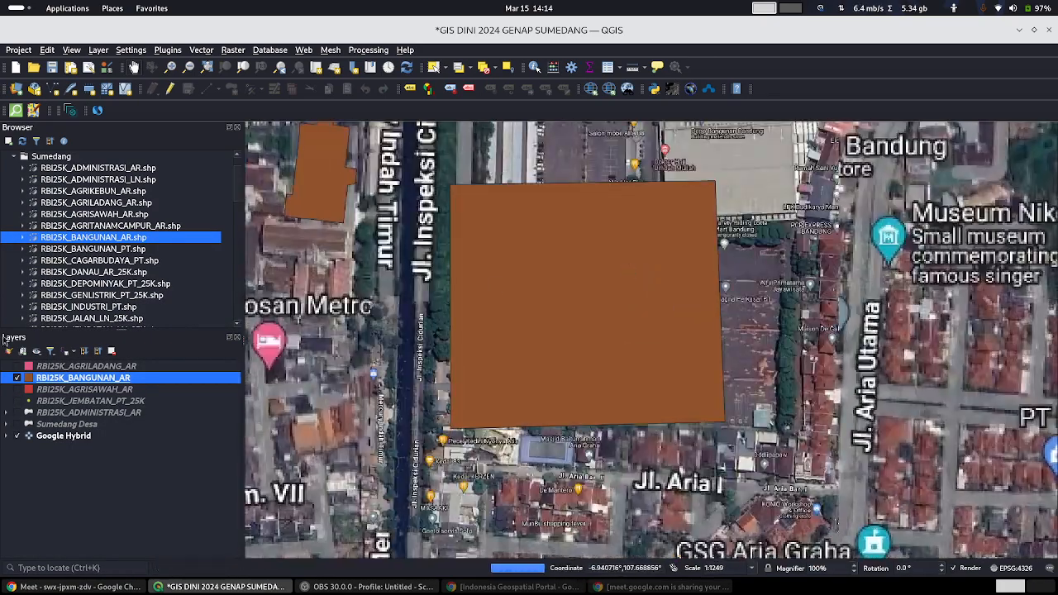
{"action": "left_click", "coordinate": [16, 379]}
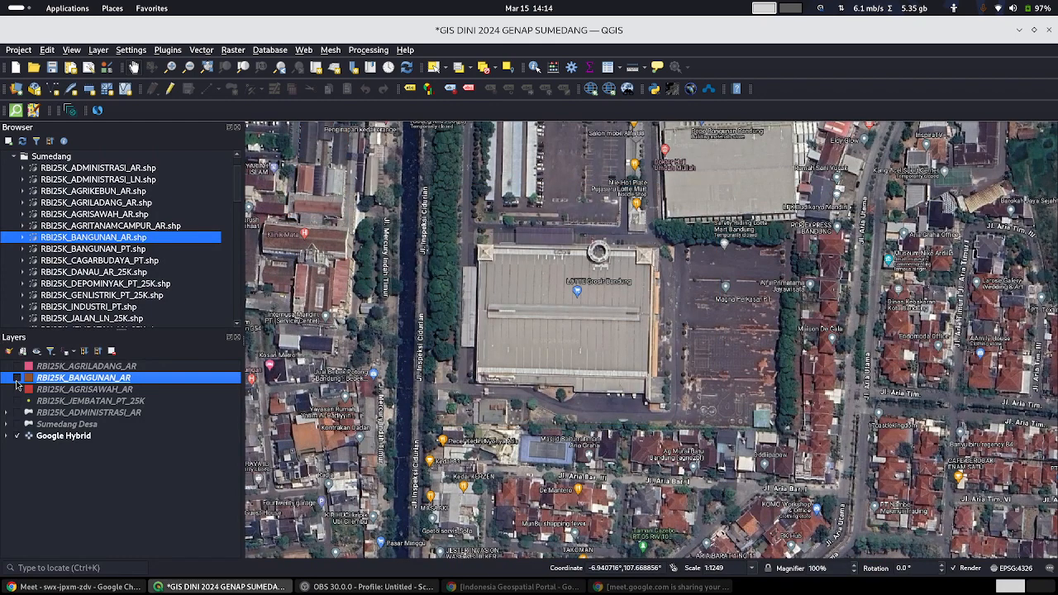
{"action": "left_click", "coordinate": [17, 378]}
{"action": "left_click", "coordinate": [17, 379]}
{"action": "left_click", "coordinate": [17, 378]}
Step: Show the Sumedang Desa layer and zoom to its full extent
{"action": "scroll", "coordinate": [690, 277], "scroll_direction": "down", "scroll_amount": 4}
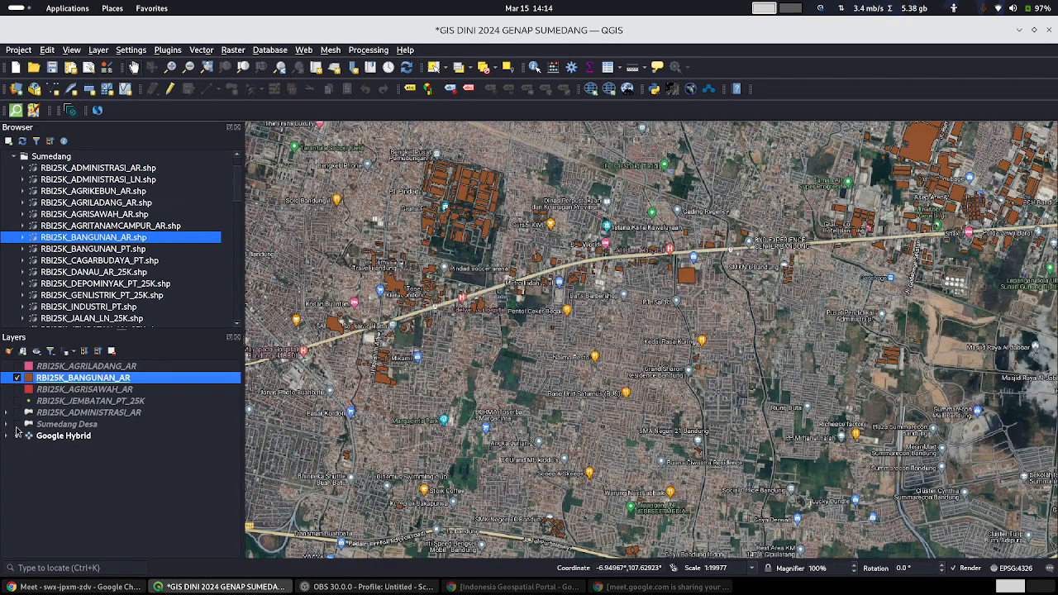
{"action": "left_click", "coordinate": [16, 425]}
{"action": "right_click", "coordinate": [55, 428]}
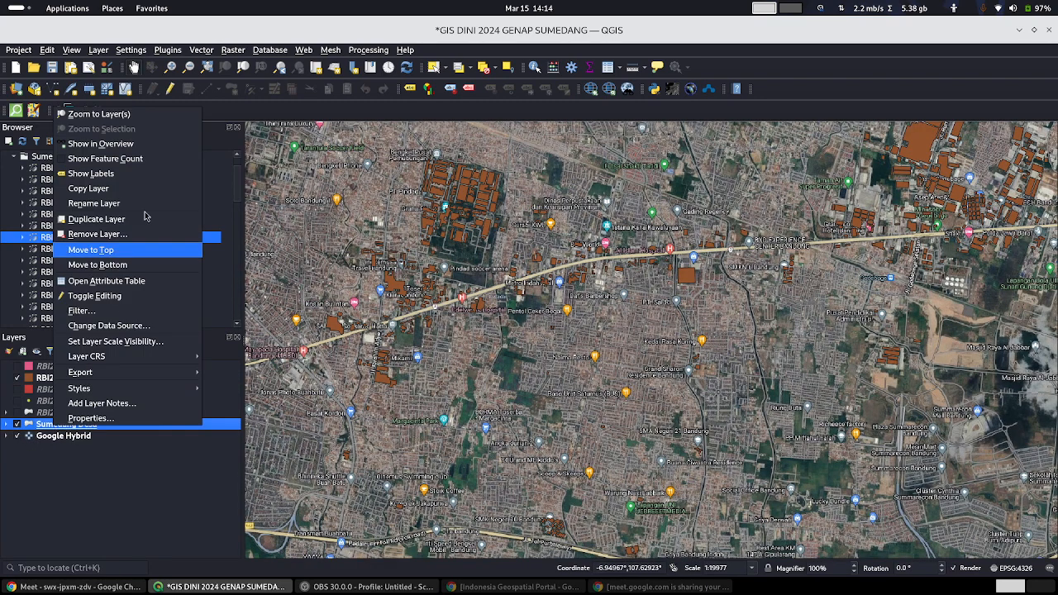
{"action": "left_click", "coordinate": [153, 120]}
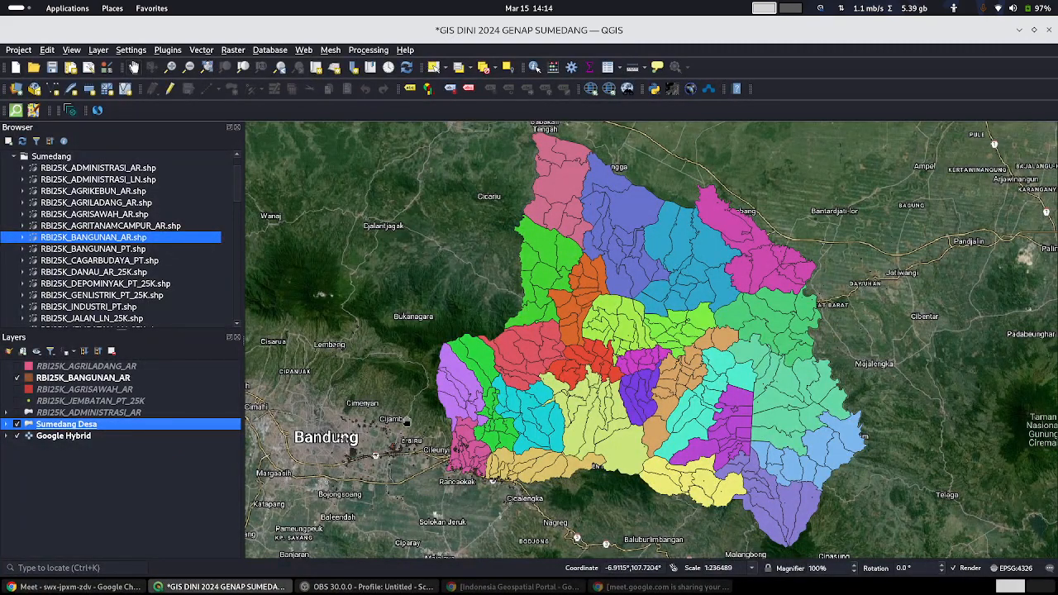
Step: Examine where RBI25K_BANGUNAN_AR buildings lie within the Sumedang Desa village polygons, including the small group in a light green district
{"action": "scroll", "coordinate": [467, 486], "scroll_direction": "up", "scroll_amount": 1}
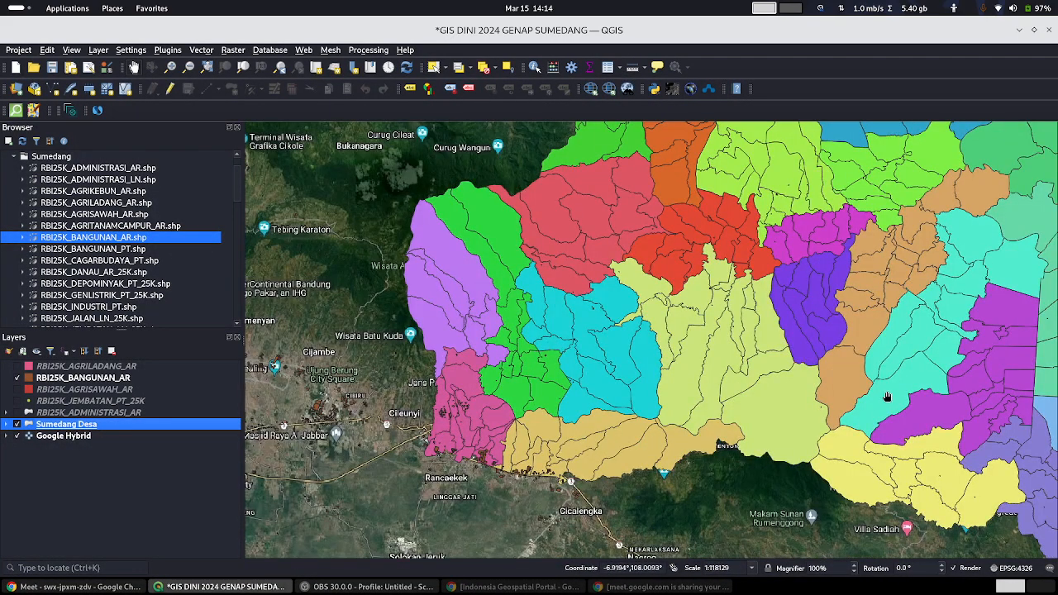
{"action": "scroll", "coordinate": [887, 398], "scroll_direction": "down", "scroll_amount": 1}
{"action": "scroll", "coordinate": [885, 281], "scroll_direction": "up", "scroll_amount": 1}
{"action": "scroll", "coordinate": [886, 281], "scroll_direction": "down", "scroll_amount": 1}
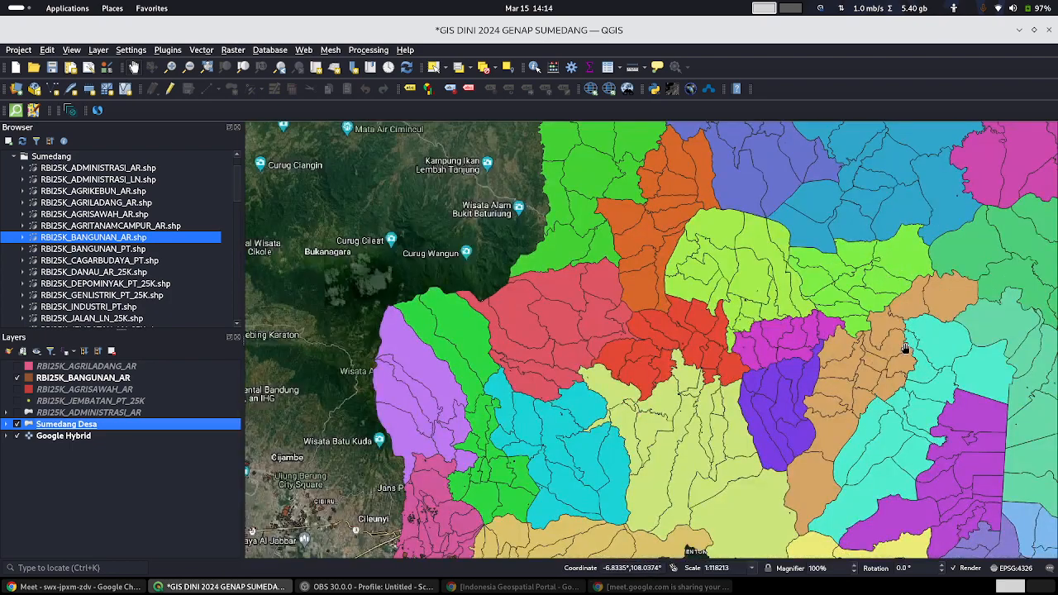
{"action": "scroll", "coordinate": [748, 305], "scroll_direction": "up", "scroll_amount": 3}
{"action": "scroll", "coordinate": [734, 300], "scroll_direction": "up", "scroll_amount": 3}
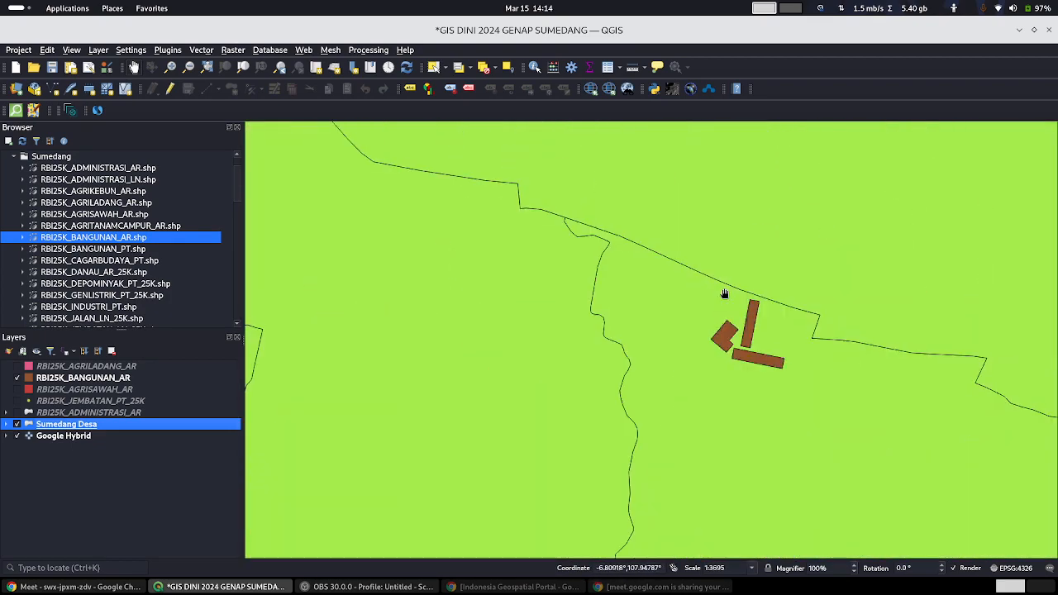
{"action": "scroll", "coordinate": [725, 301], "scroll_direction": "down", "scroll_amount": 3}
{"action": "scroll", "coordinate": [729, 369], "scroll_direction": "down", "scroll_amount": 3}
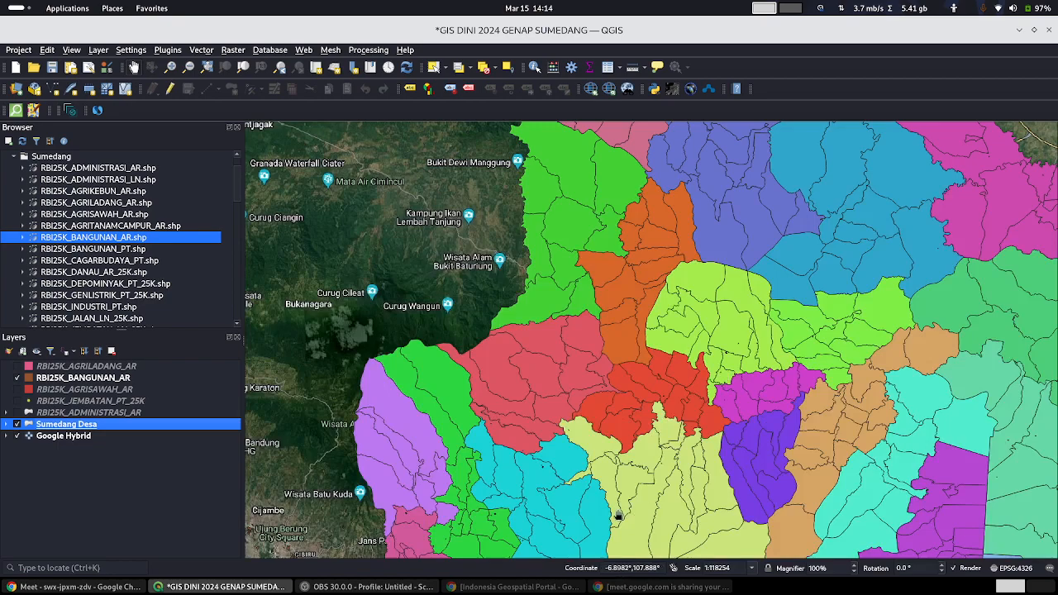
Step: Hide the Google Hybrid basemap with the southwestern part of Sumedang Desa in view
{"action": "left_click_drag", "start_coordinate": [620, 517], "coordinate": [633, 404]}
{"action": "left_click_drag", "start_coordinate": [705, 284], "coordinate": [605, 344]}
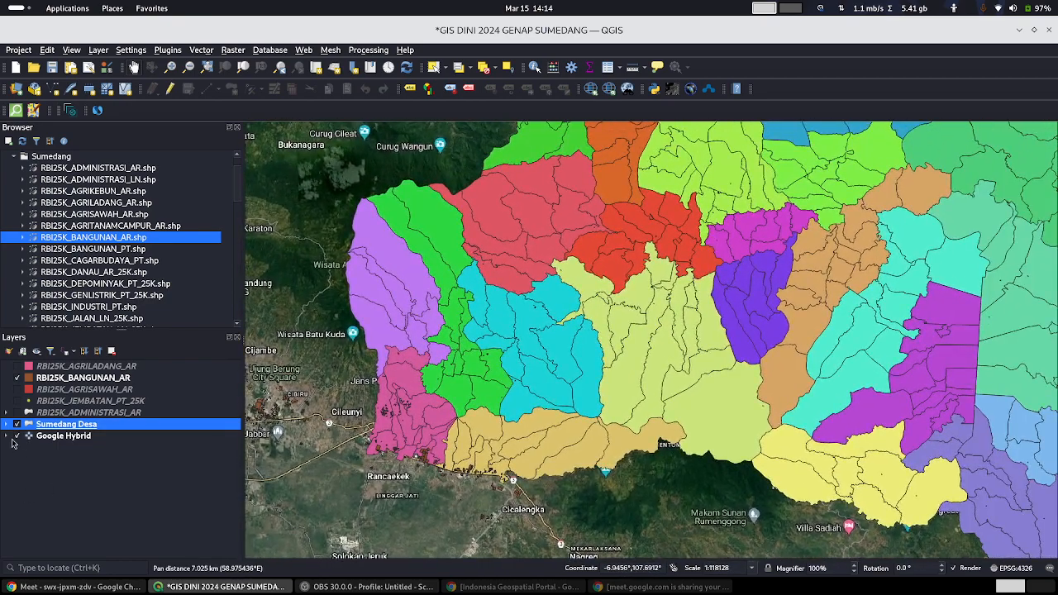
{"action": "left_click", "coordinate": [16, 436]}
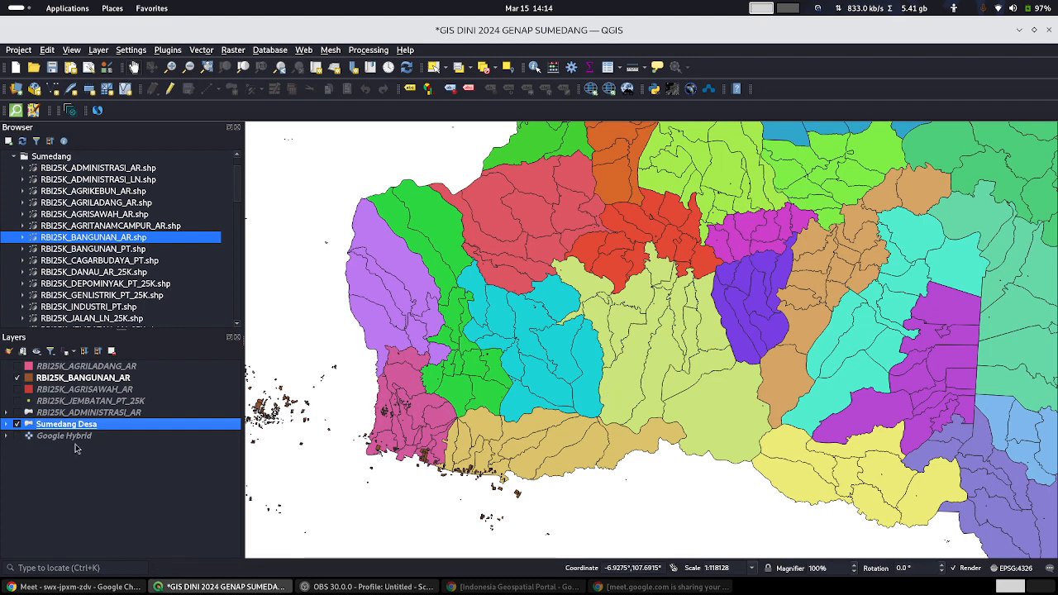
Step: Zoom to the full extent of RBI25K_BANGUNAN_AR over the Sumedang Desa polygons
{"action": "right_click", "coordinate": [78, 378]}
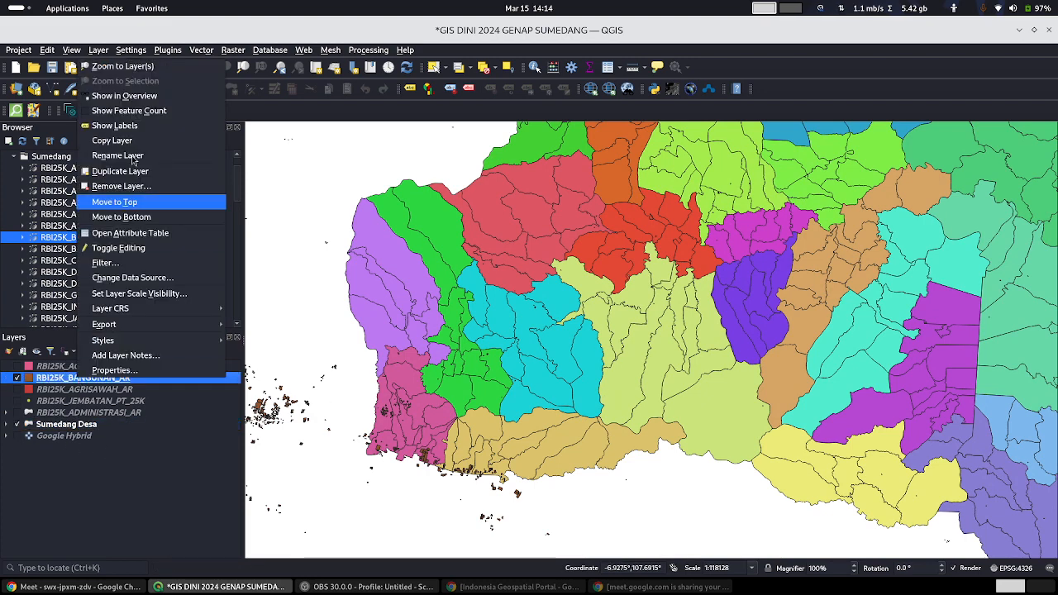
{"action": "left_click", "coordinate": [159, 66]}
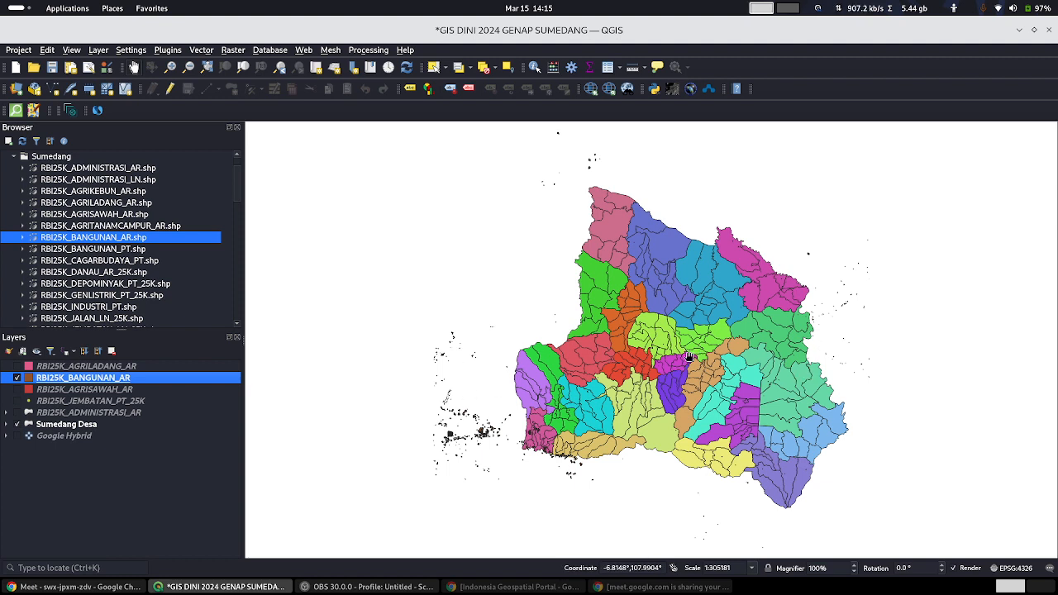
{"action": "scroll", "coordinate": [674, 364], "scroll_direction": "up", "scroll_amount": 1}
{"action": "scroll", "coordinate": [666, 368], "scroll_direction": "down", "scroll_amount": 1}
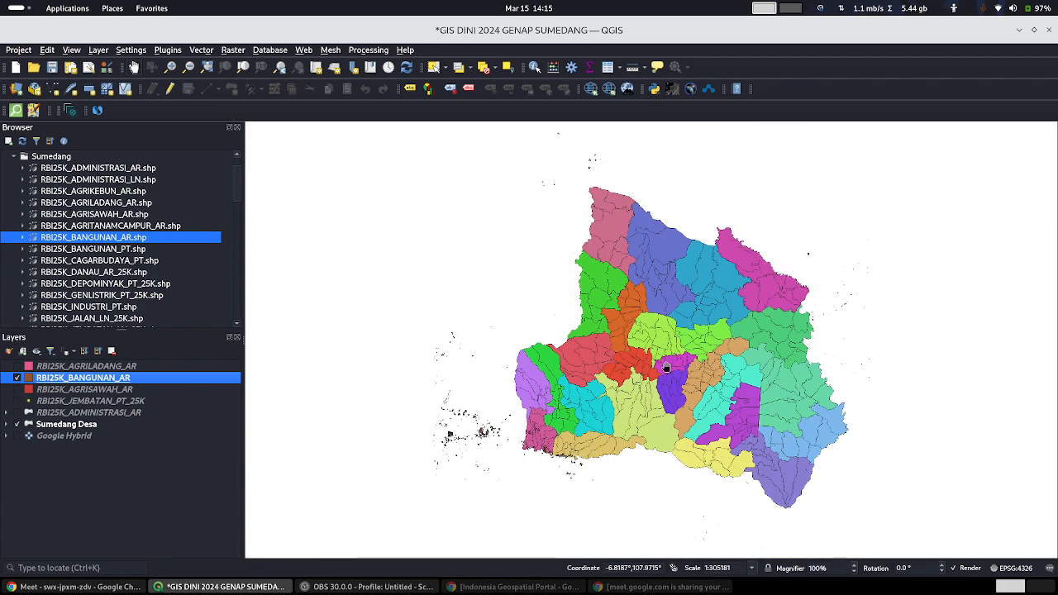
Step: Examine how RBI25K_BANGUNAN_AR buildings are distributed in and around the southwestern pink and tan districts of Sumedang Desa
{"action": "scroll", "coordinate": [544, 466], "scroll_direction": "up", "scroll_amount": 2}
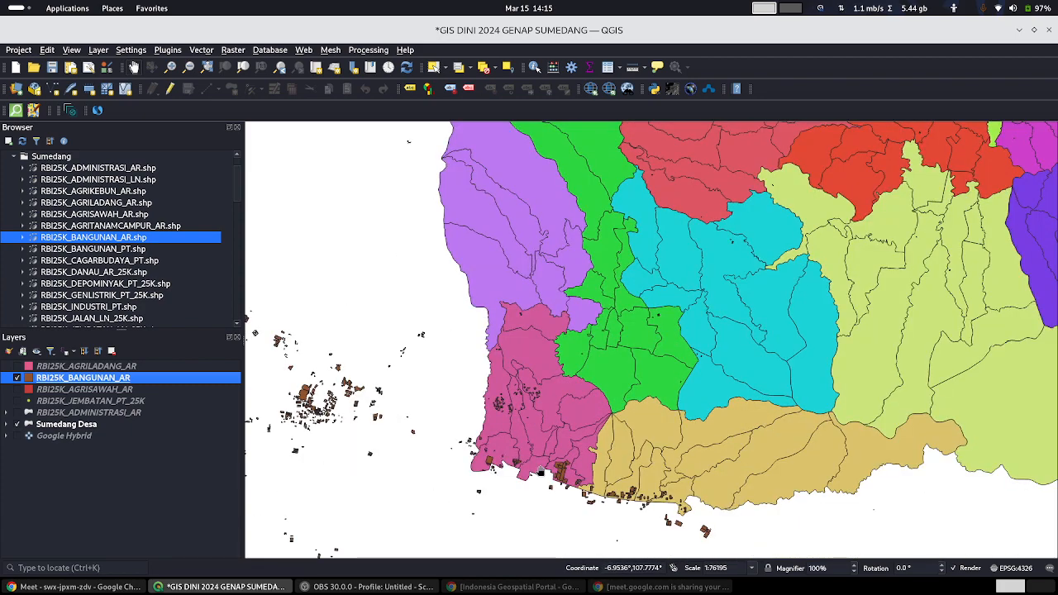
{"action": "scroll", "coordinate": [584, 496], "scroll_direction": "up", "scroll_amount": 1}
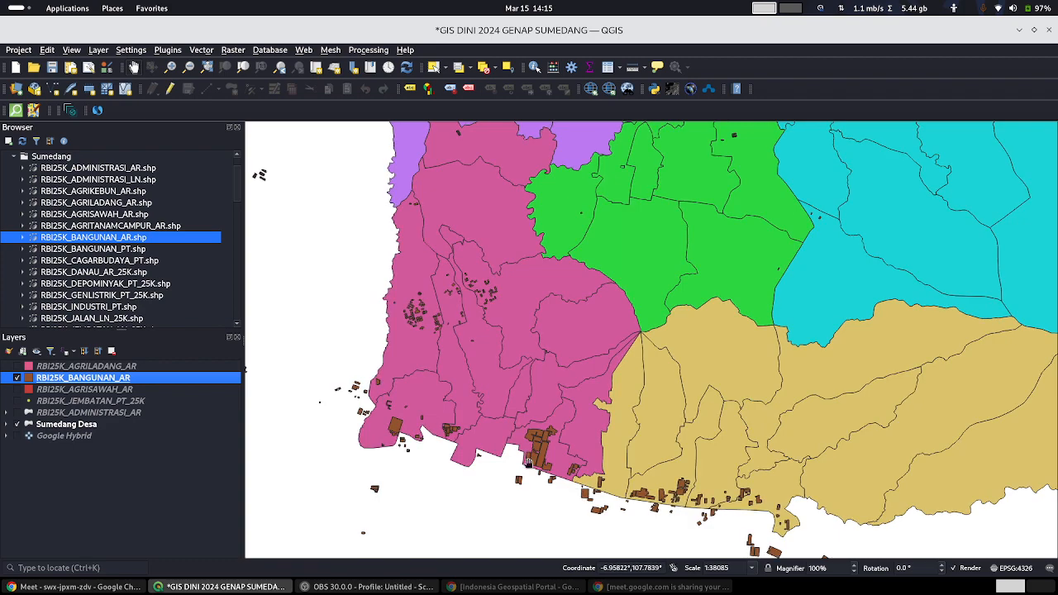
{"action": "scroll", "coordinate": [529, 461], "scroll_direction": "up", "scroll_amount": 1}
{"action": "scroll", "coordinate": [613, 476], "scroll_direction": "down", "scroll_amount": 1}
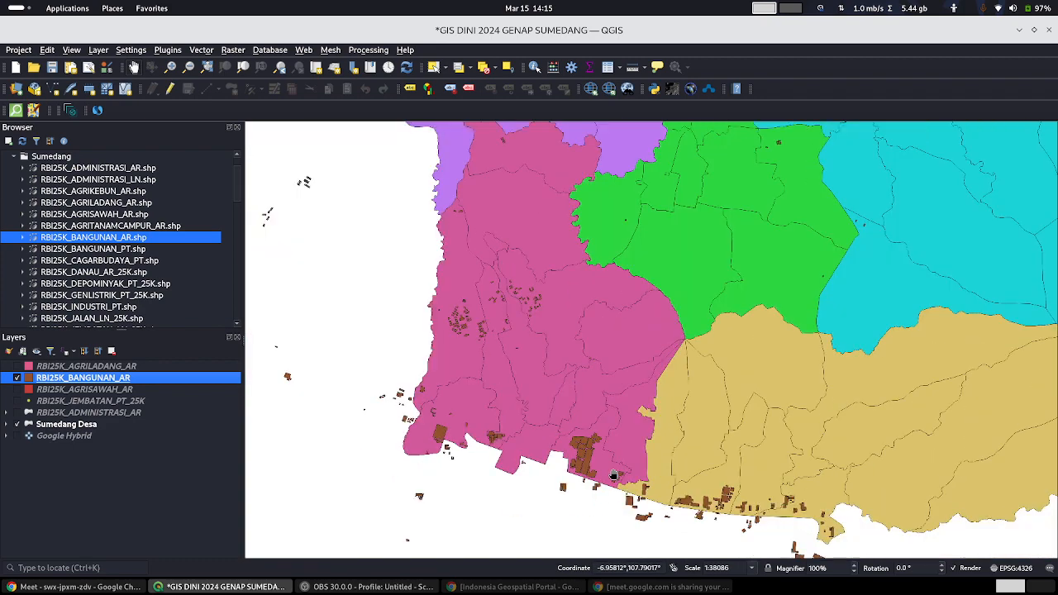
{"action": "scroll", "coordinate": [614, 476], "scroll_direction": "down", "scroll_amount": 1}
{"action": "scroll", "coordinate": [595, 478], "scroll_direction": "up", "scroll_amount": 1}
{"action": "scroll", "coordinate": [579, 479], "scroll_direction": "down", "scroll_amount": 1}
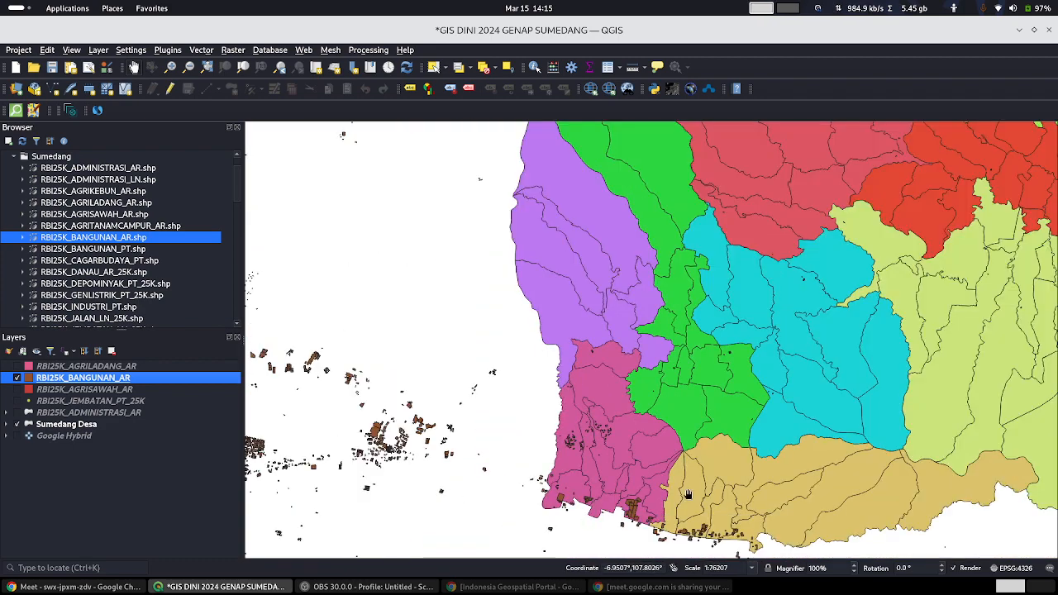
{"action": "left_click_drag", "start_coordinate": [687, 494], "coordinate": [622, 405]}
{"action": "scroll", "coordinate": [570, 430], "scroll_direction": "up", "scroll_amount": 2}
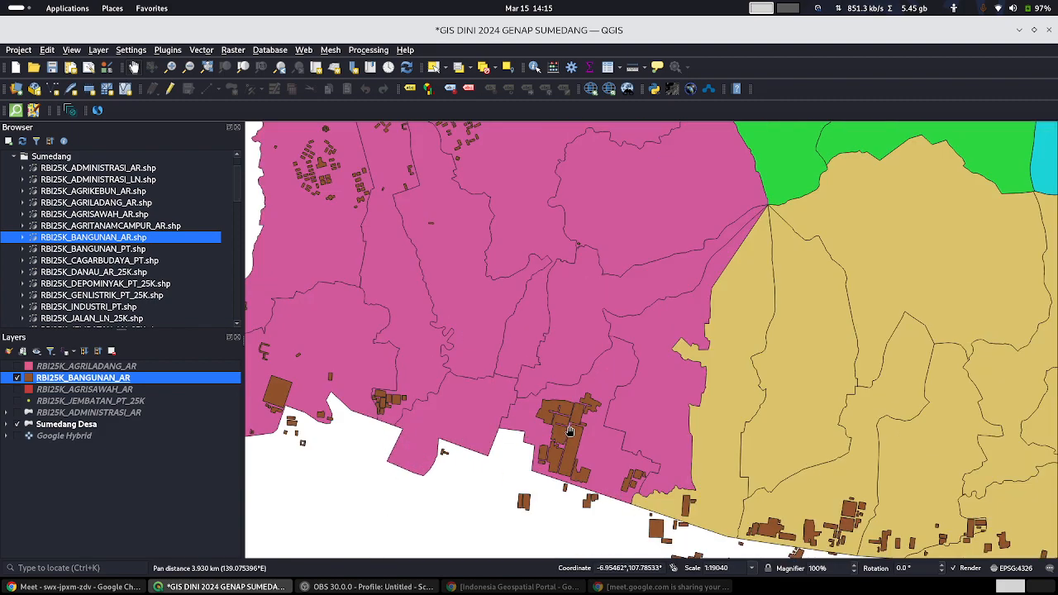
{"action": "scroll", "coordinate": [570, 430], "scroll_direction": "down", "scroll_amount": 5}
{"action": "scroll", "coordinate": [570, 430], "scroll_direction": "up", "scroll_amount": 2}
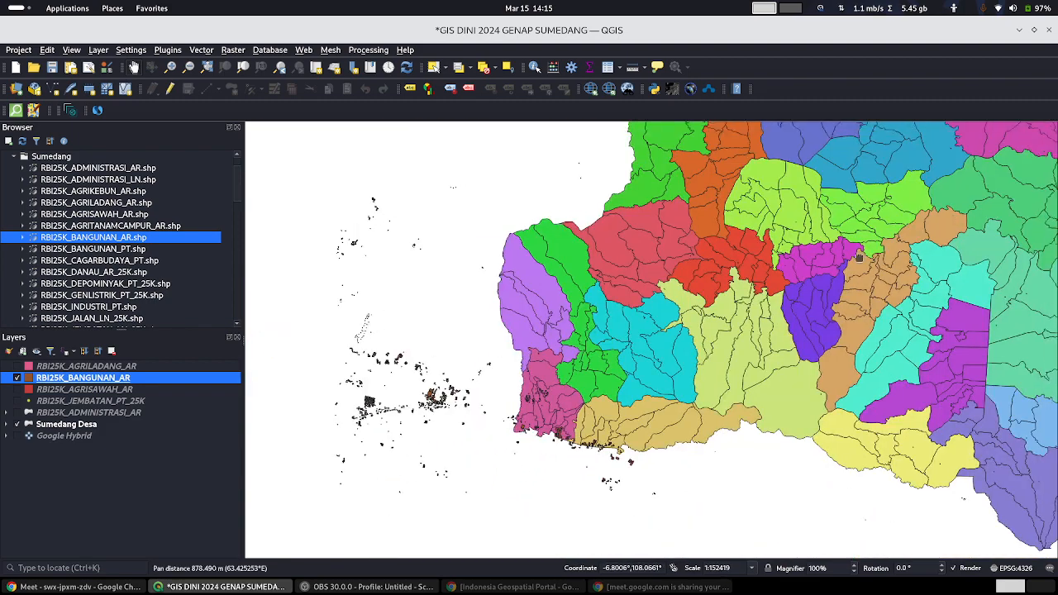
{"action": "left_click_drag", "start_coordinate": [860, 258], "coordinate": [659, 332]}
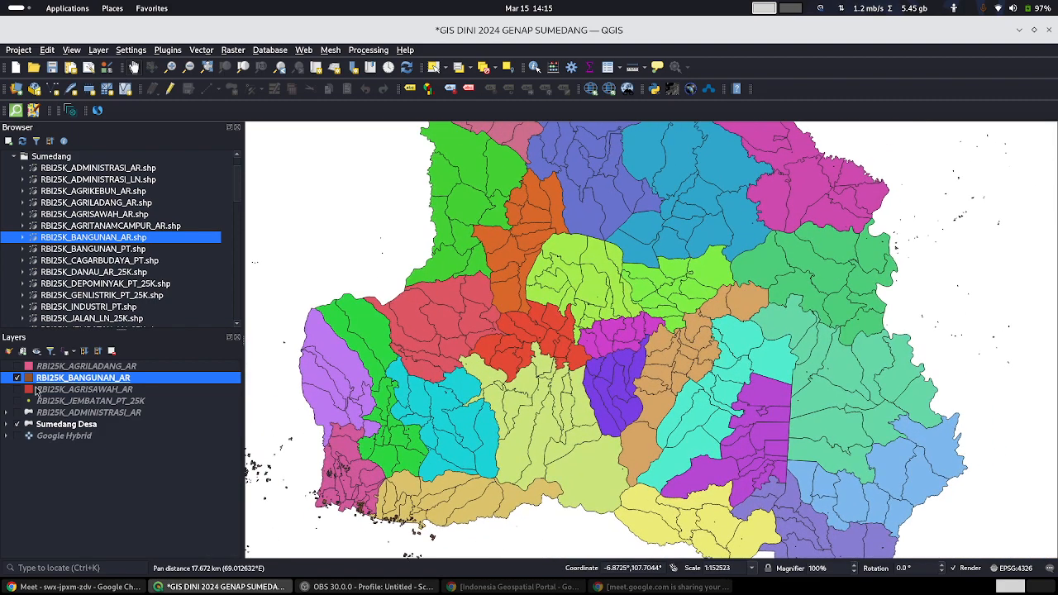
Step: Hide RBI25K_BANGUNAN_AR and add RBI25K_CAGARBUDAYA_PT.shp to the map
{"action": "left_click", "coordinate": [17, 379]}
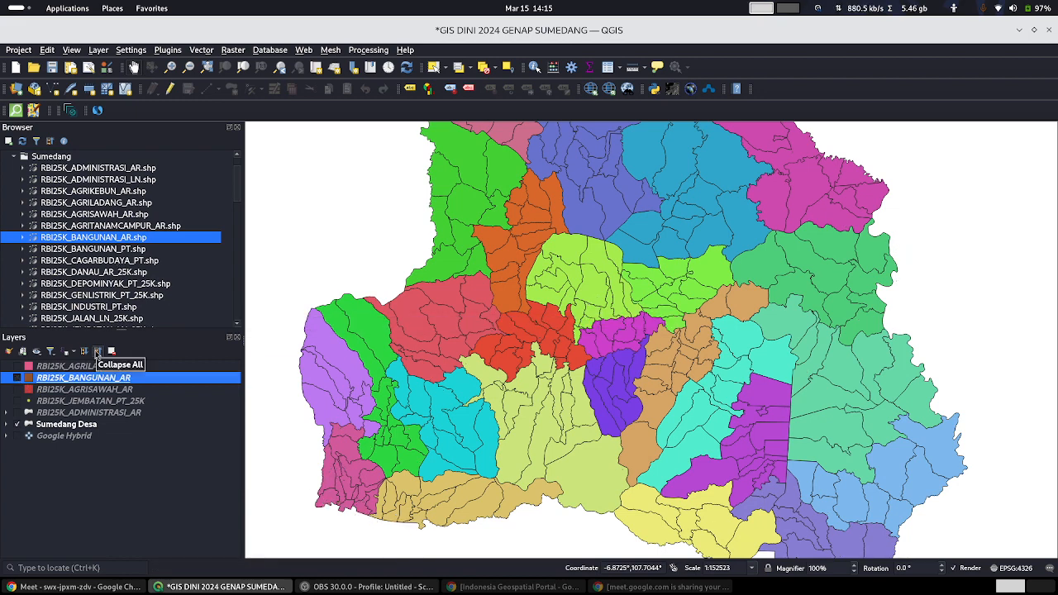
{"action": "left_click", "coordinate": [109, 261]}
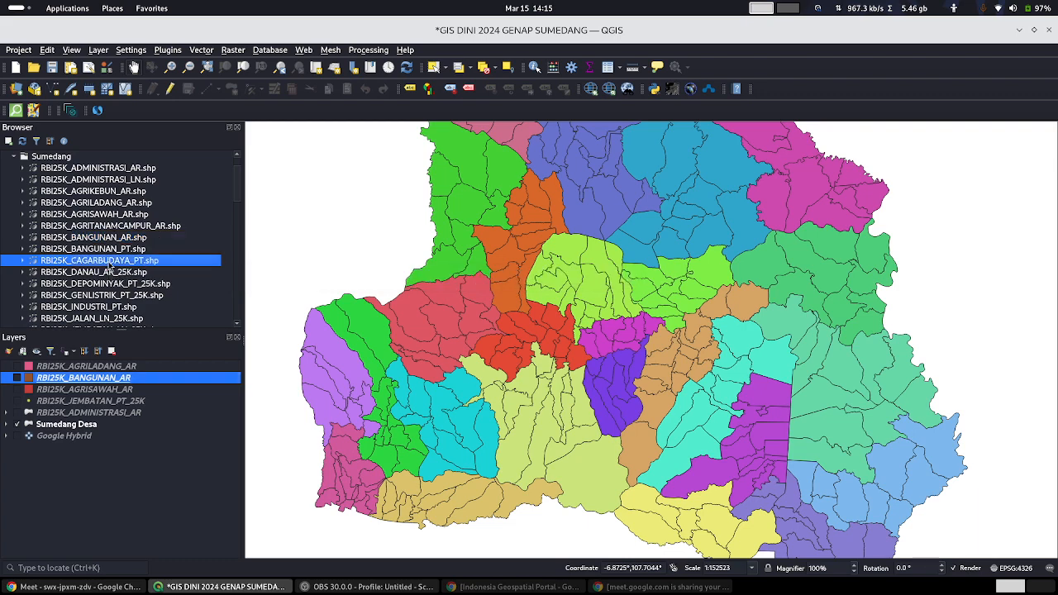
{"action": "left_click_drag", "start_coordinate": [109, 263], "coordinate": [439, 372]}
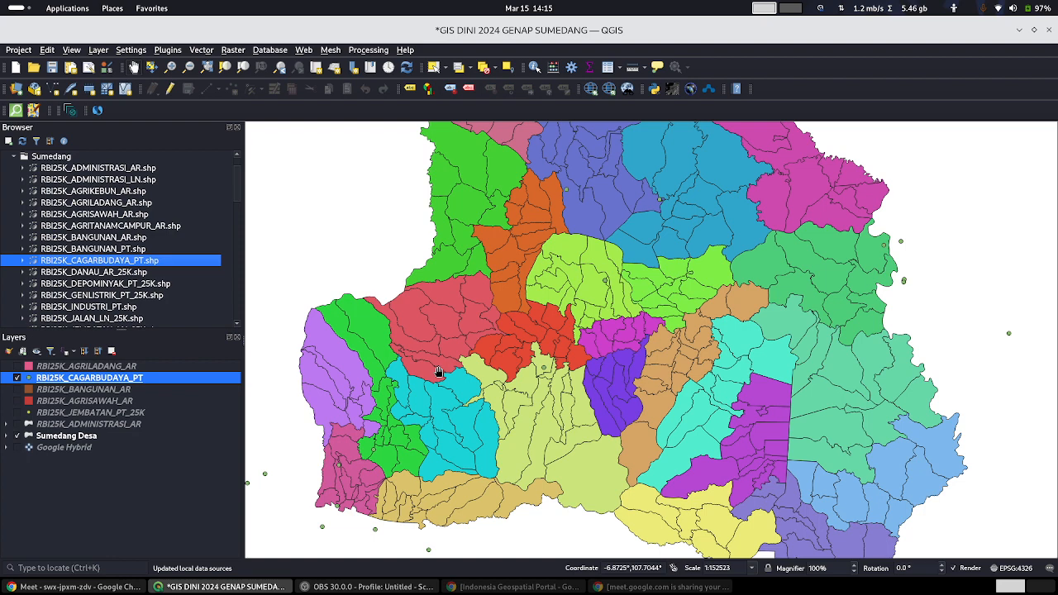
Step: Check the RBI25K_CAGARBUDAYA_PT points against the villages by toggling Sumedang Desa, leaving it shown
{"action": "left_click", "coordinate": [18, 436]}
{"action": "left_click", "coordinate": [17, 435]}
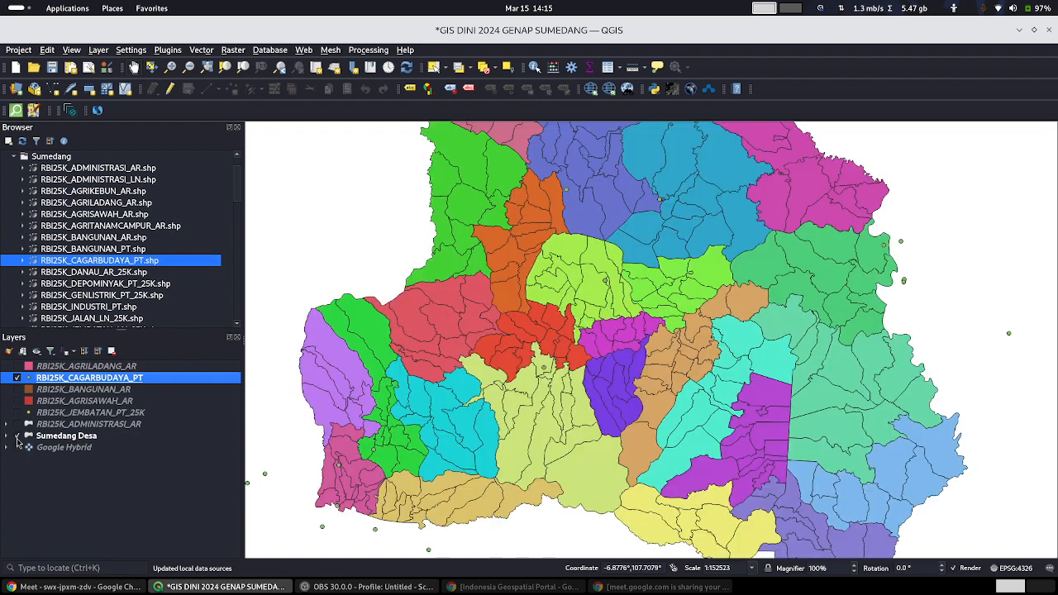
{"action": "left_click", "coordinate": [17, 436]}
{"action": "left_click", "coordinate": [17, 436]}
Step: Add RBI25K_DANAU_AR_25K.shp to the map and hide RBI25K_CAGARBUDAYA_PT
{"action": "scroll", "coordinate": [168, 239], "scroll_direction": "down", "scroll_amount": 1}
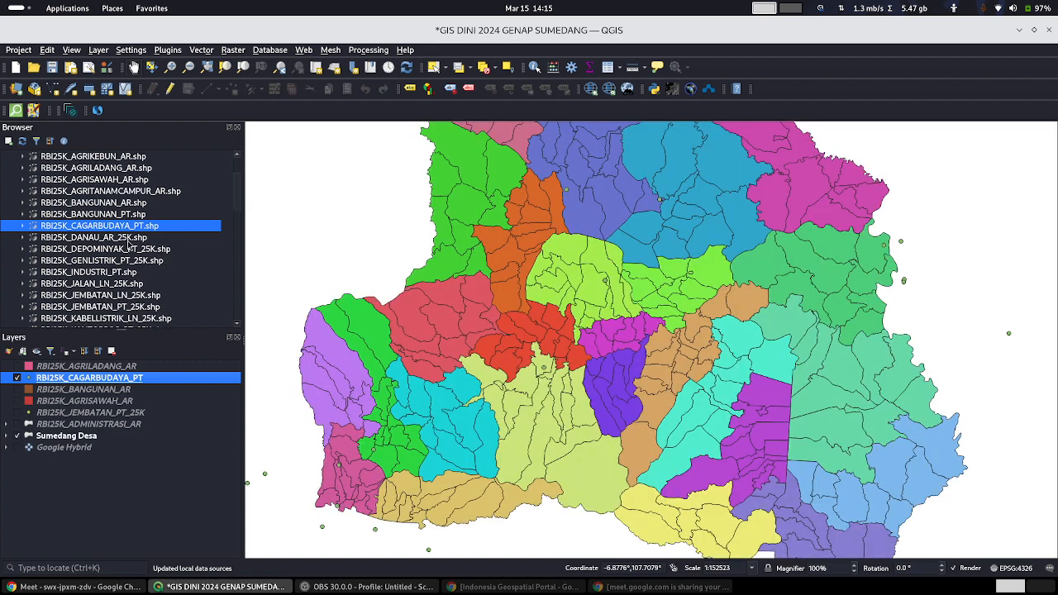
{"action": "left_click_drag", "start_coordinate": [126, 237], "coordinate": [332, 393]}
{"action": "left_click", "coordinate": [17, 392]}
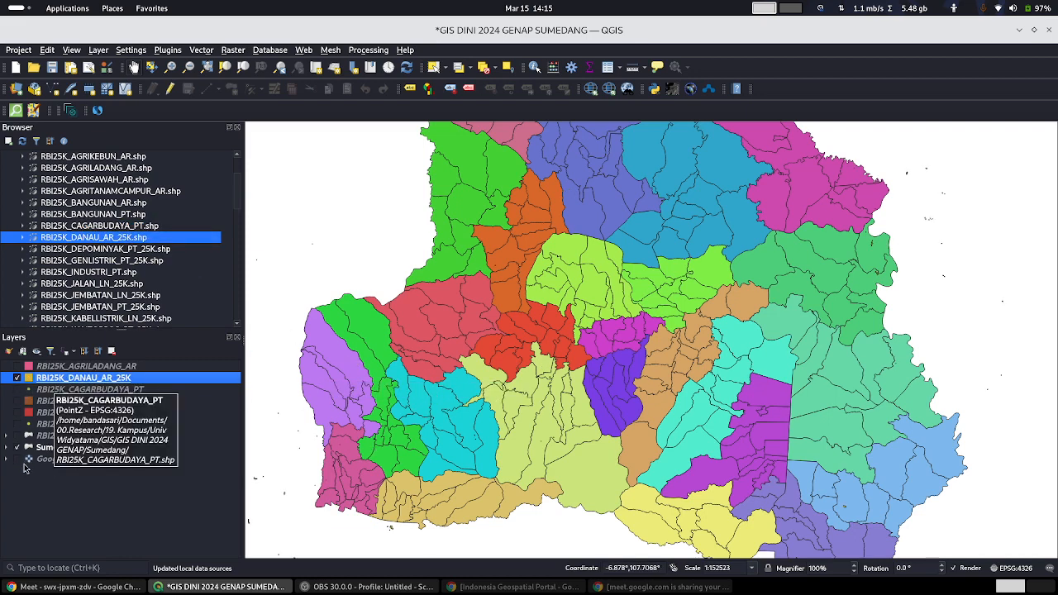
Step: Check where the RBI25K_DANAU_AR_25K lakes lie by toggling the Sumedang Desa layer, leaving it hidden
{"action": "left_click", "coordinate": [22, 452]}
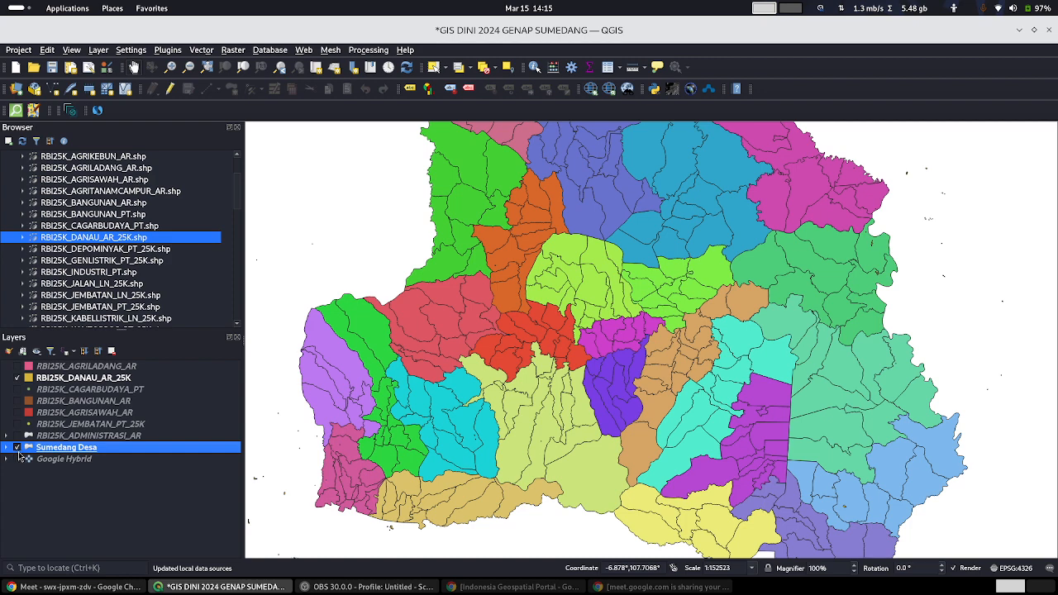
{"action": "left_click", "coordinate": [17, 447]}
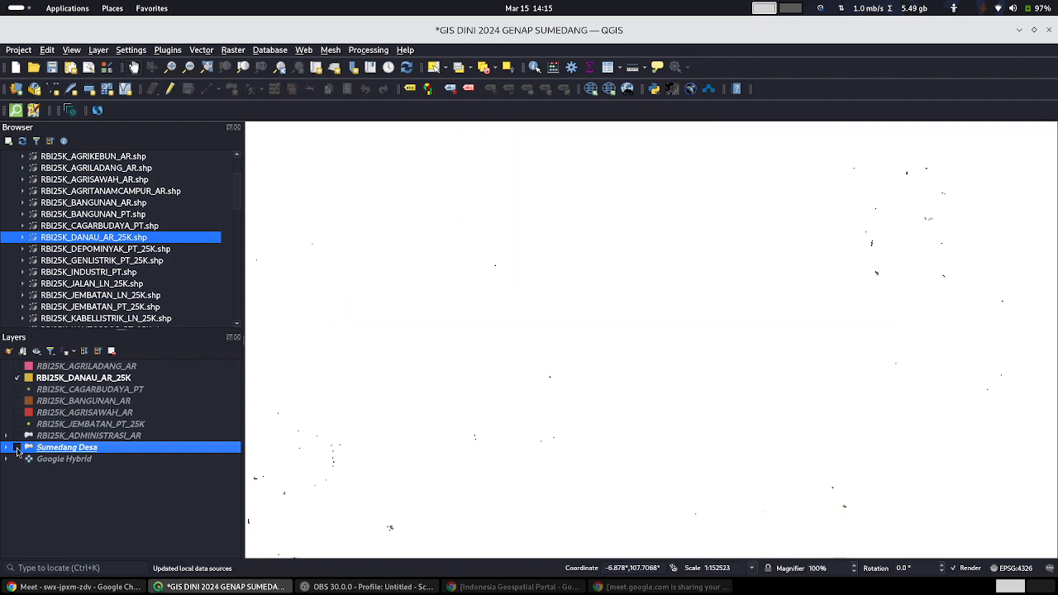
{"action": "left_click", "coordinate": [16, 447]}
{"action": "left_click", "coordinate": [17, 447]}
{"action": "left_click", "coordinate": [17, 447]}
{"action": "left_click", "coordinate": [17, 447]}
Step: Show the Google Hybrid basemap around the rectangular lake polygon near Gg. Empang and hide RBI25K_DANAU_AR_25K to inspect the pond imagery
{"action": "scroll", "coordinate": [564, 393], "scroll_direction": "up", "scroll_amount": 2}
{"action": "scroll", "coordinate": [525, 314], "scroll_direction": "up", "scroll_amount": 2}
{"action": "scroll", "coordinate": [518, 371], "scroll_direction": "up", "scroll_amount": 2}
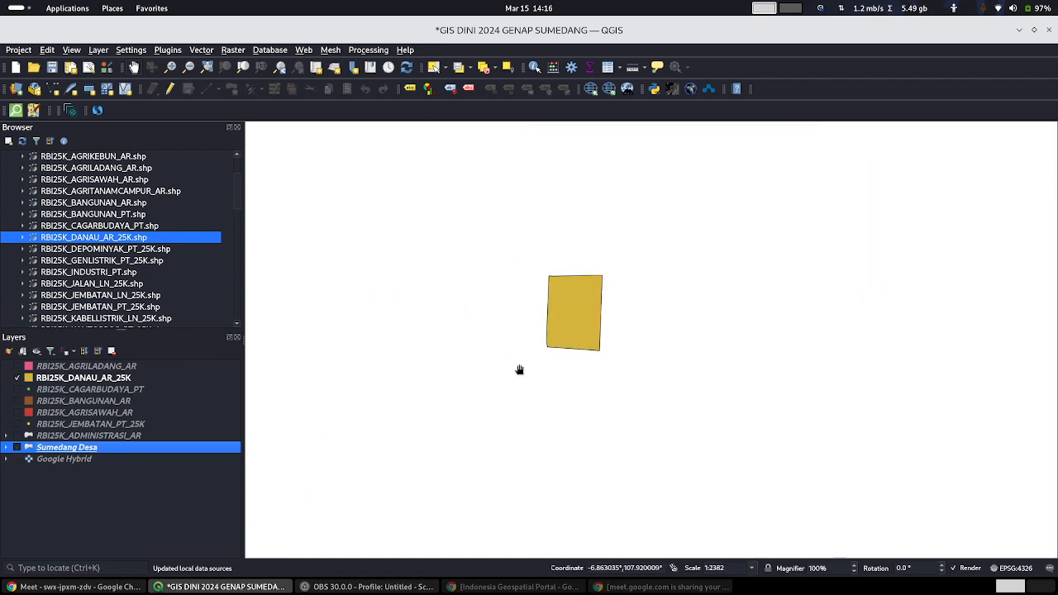
{"action": "scroll", "coordinate": [581, 303], "scroll_direction": "up", "scroll_amount": 1}
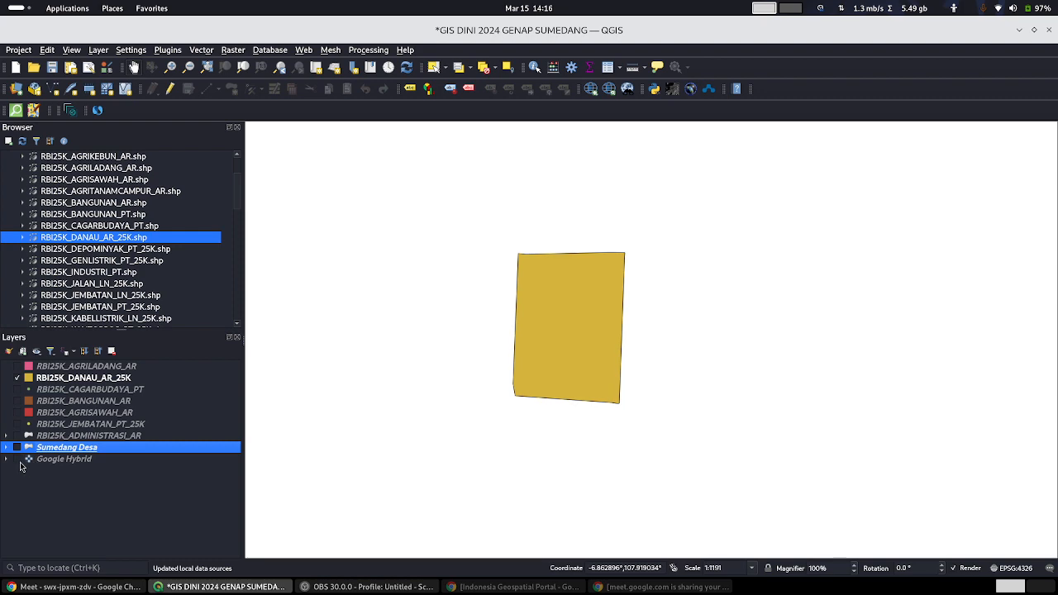
{"action": "left_click", "coordinate": [18, 460]}
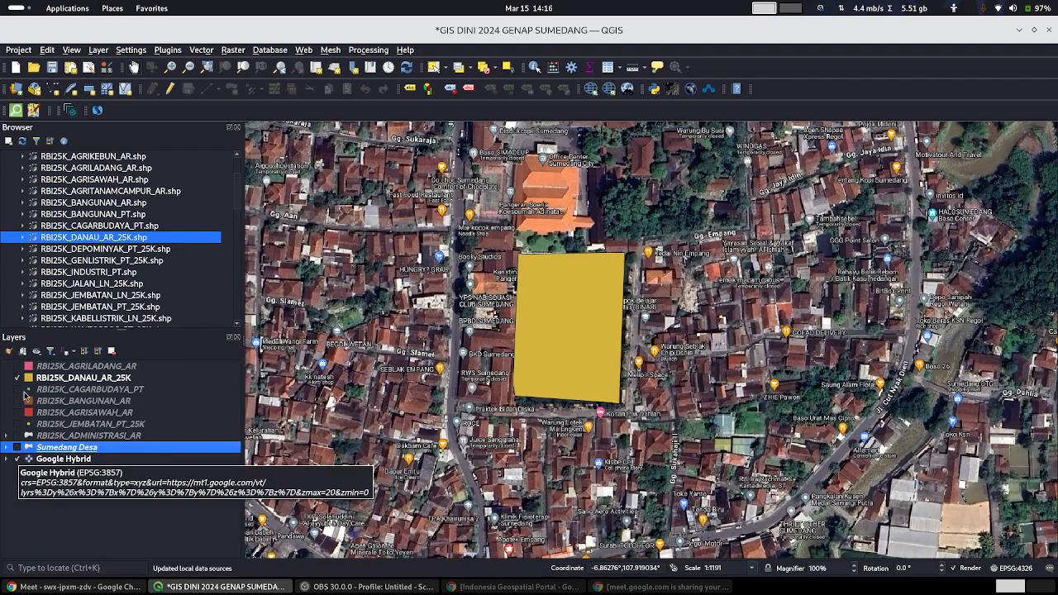
{"action": "left_click", "coordinate": [18, 379]}
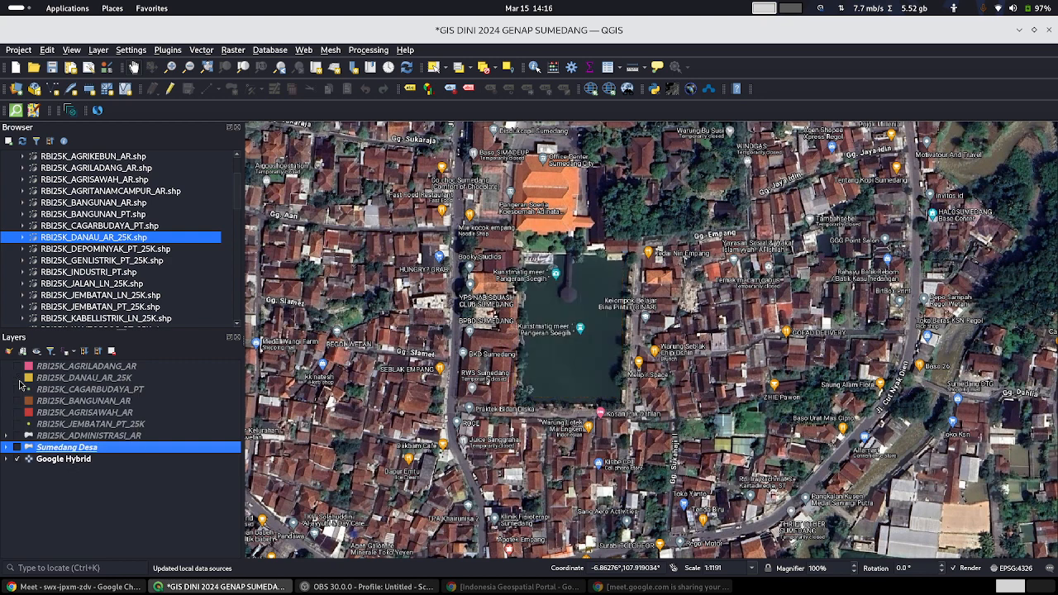
{"action": "scroll", "coordinate": [588, 268], "scroll_direction": "up", "scroll_amount": 1}
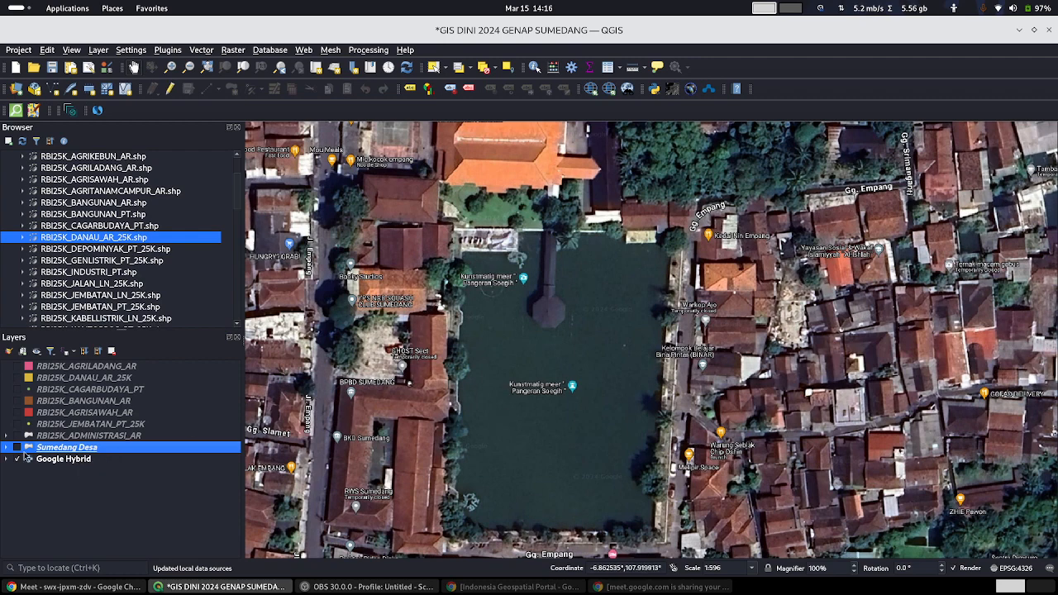
Step: Compare the lake polygon's outline with the imaged pond by toggling RBI25K_DANAU_AR_25K, leaving it hidden
{"action": "left_click", "coordinate": [16, 447]}
{"action": "left_click", "coordinate": [16, 447]}
{"action": "left_click", "coordinate": [17, 378]}
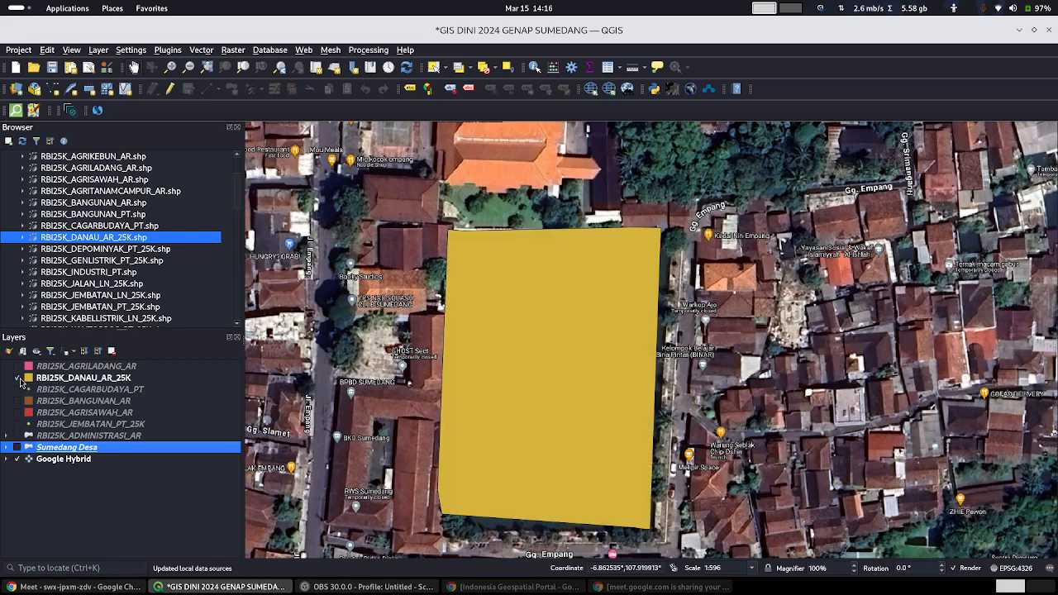
{"action": "left_click", "coordinate": [19, 379]}
{"action": "left_click", "coordinate": [18, 379]}
{"action": "left_click", "coordinate": [18, 378]}
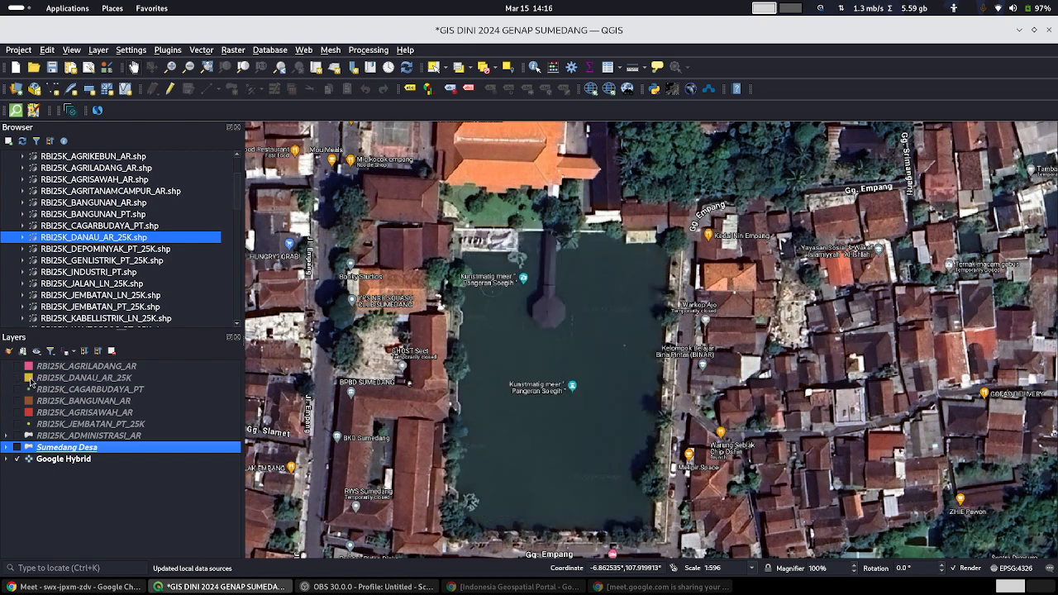
Step: Hide the Google Hybrid basemap and show RBI25K_DANAU_AR_25K at its full extent
{"action": "scroll", "coordinate": [385, 405], "scroll_direction": "down", "scroll_amount": 2}
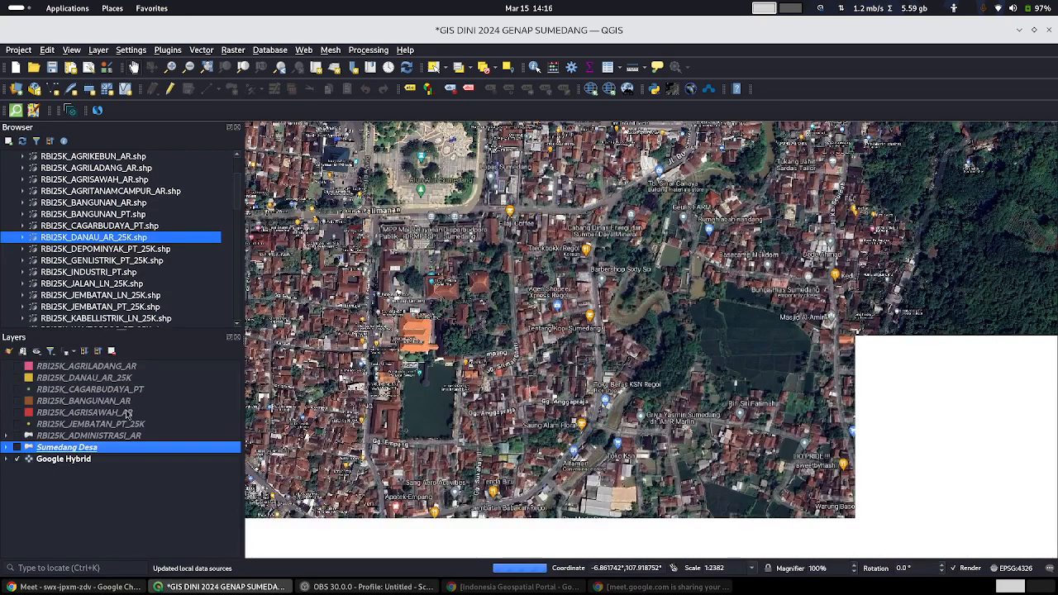
{"action": "left_click", "coordinate": [18, 460]}
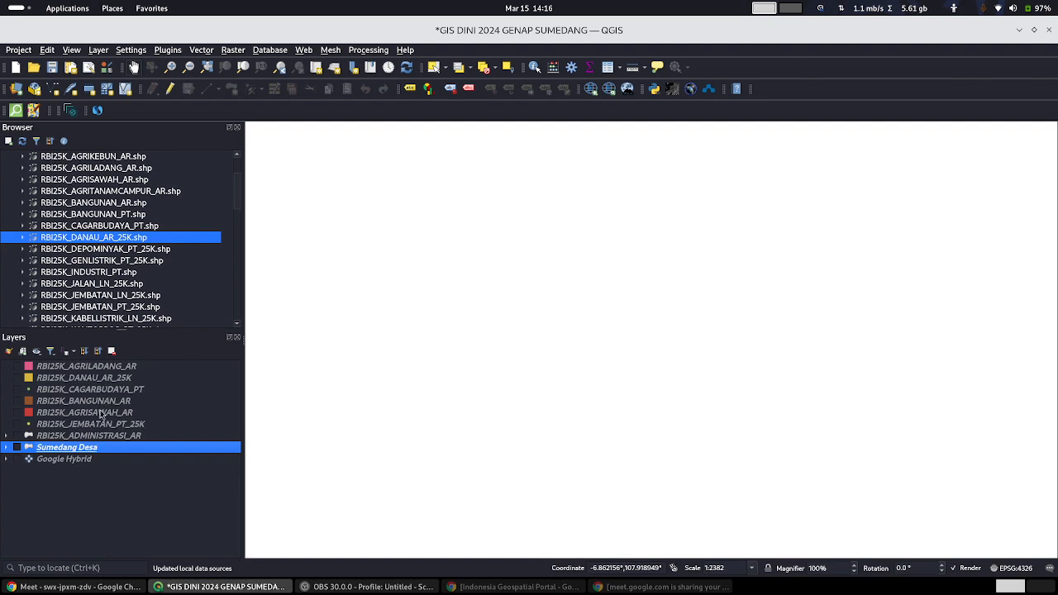
{"action": "right_click", "coordinate": [104, 381]}
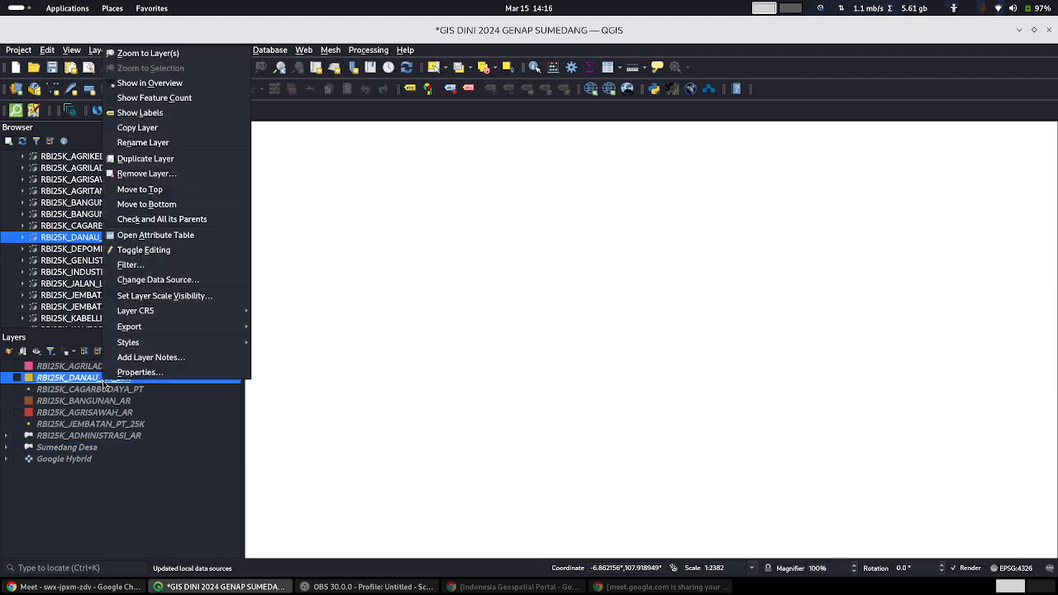
{"action": "left_click", "coordinate": [165, 52]}
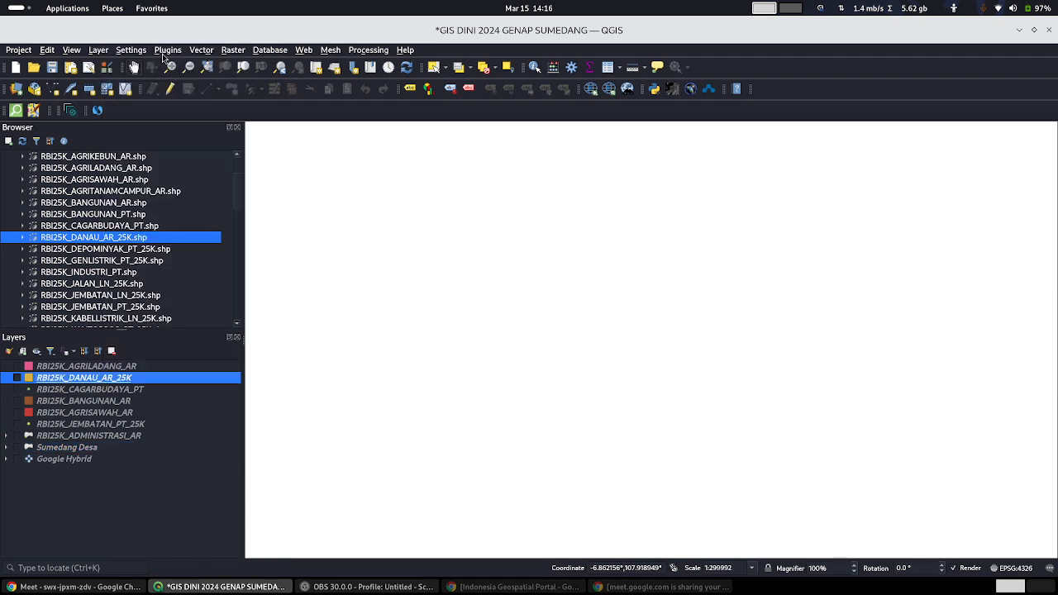
{"action": "left_click", "coordinate": [17, 377]}
{"action": "right_click", "coordinate": [86, 383]}
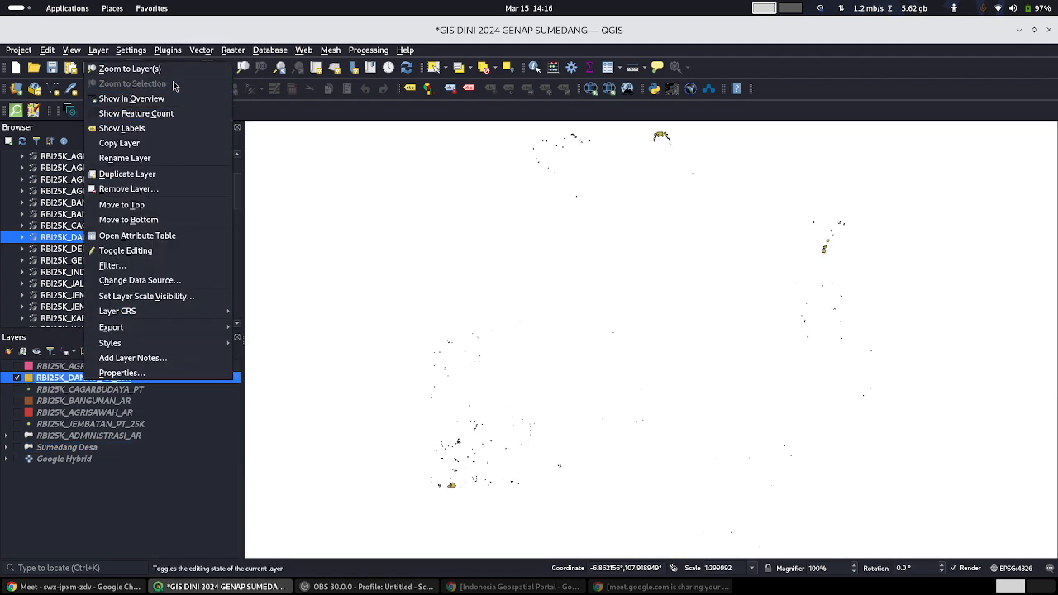
{"action": "left_click", "coordinate": [174, 73]}
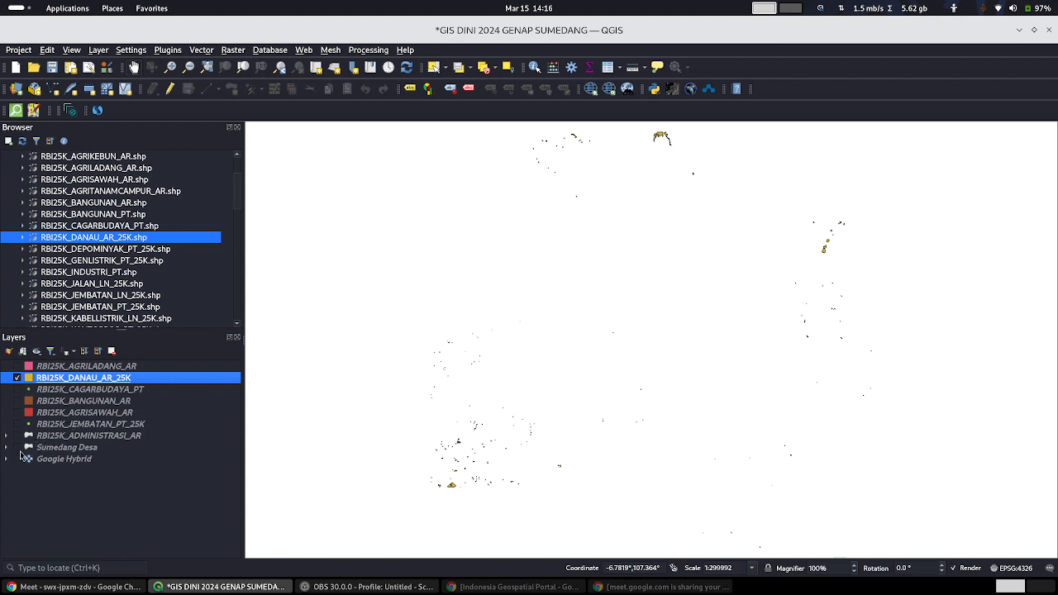
Step: Show Sumedang Desa alone by hiding RBI25K_DANAU_AR_25K, and zoom to the village layer's full extent
{"action": "left_click", "coordinate": [16, 448]}
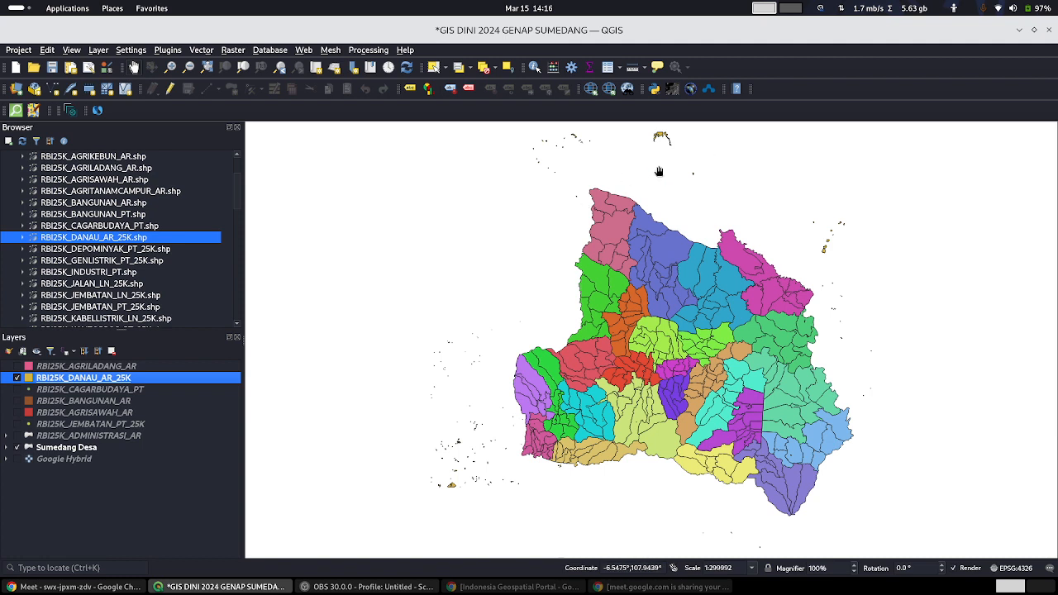
{"action": "left_click", "coordinate": [16, 379]}
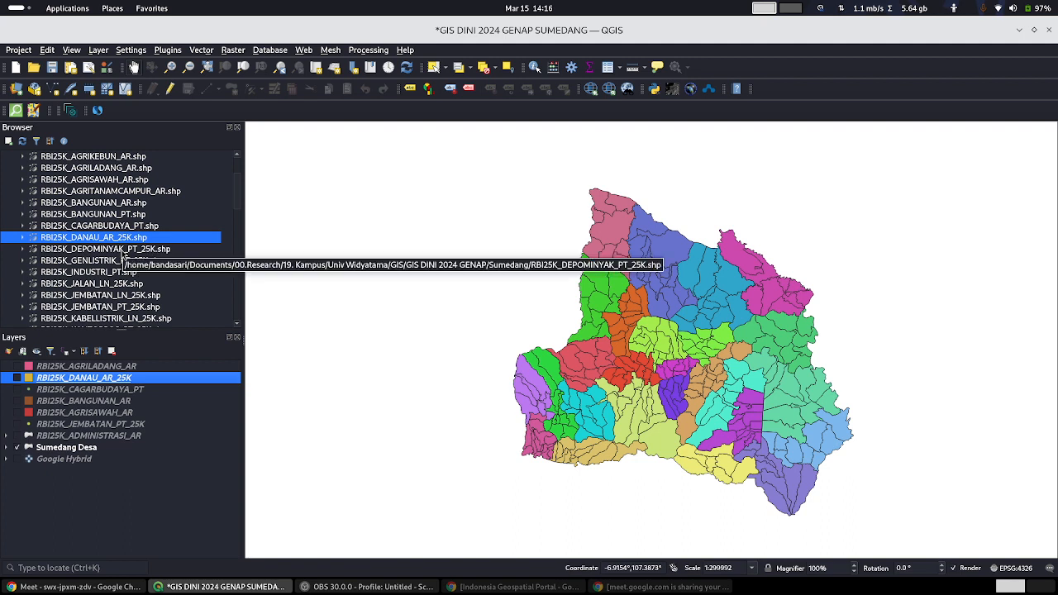
{"action": "right_click", "coordinate": [86, 451]}
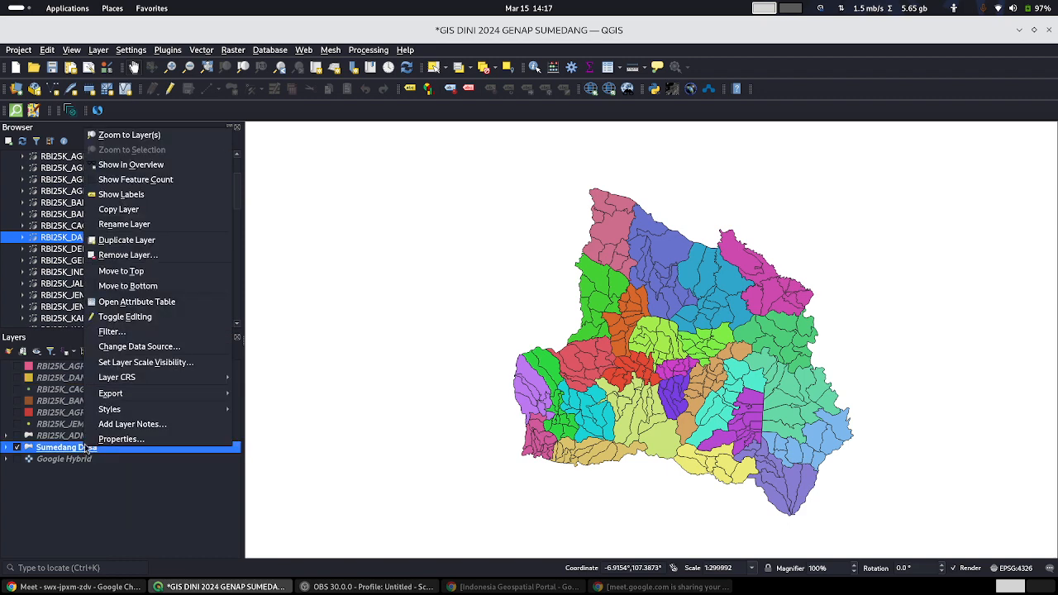
{"action": "left_click", "coordinate": [134, 138]}
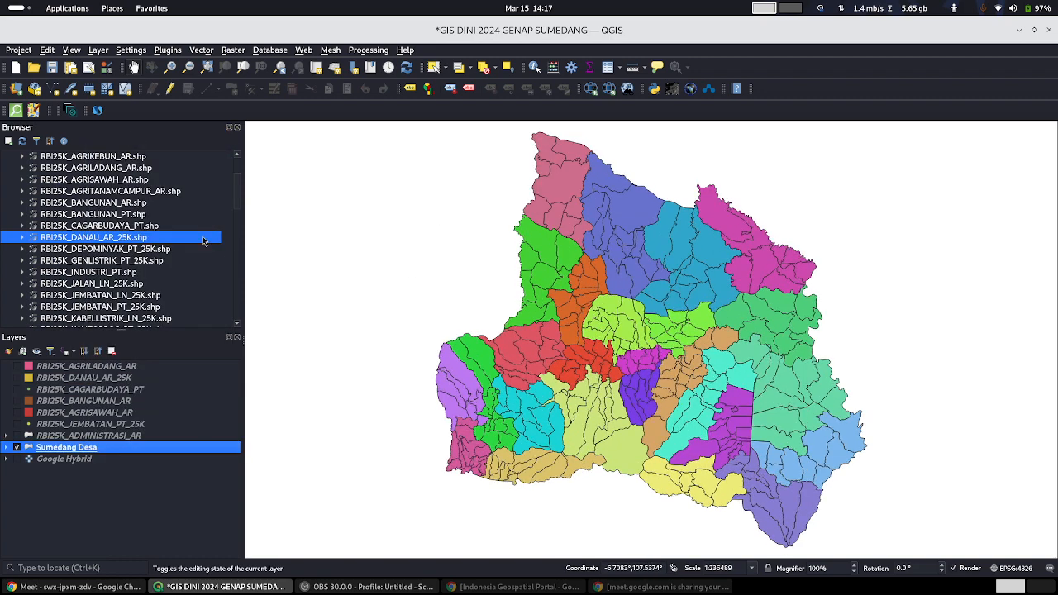
Step: Add the RBI25K_KESEHATAN_PT.shp health facility points to the map above Sumedang Desa and view them around the central red district
{"action": "scroll", "coordinate": [194, 246], "scroll_direction": "down", "scroll_amount": 2}
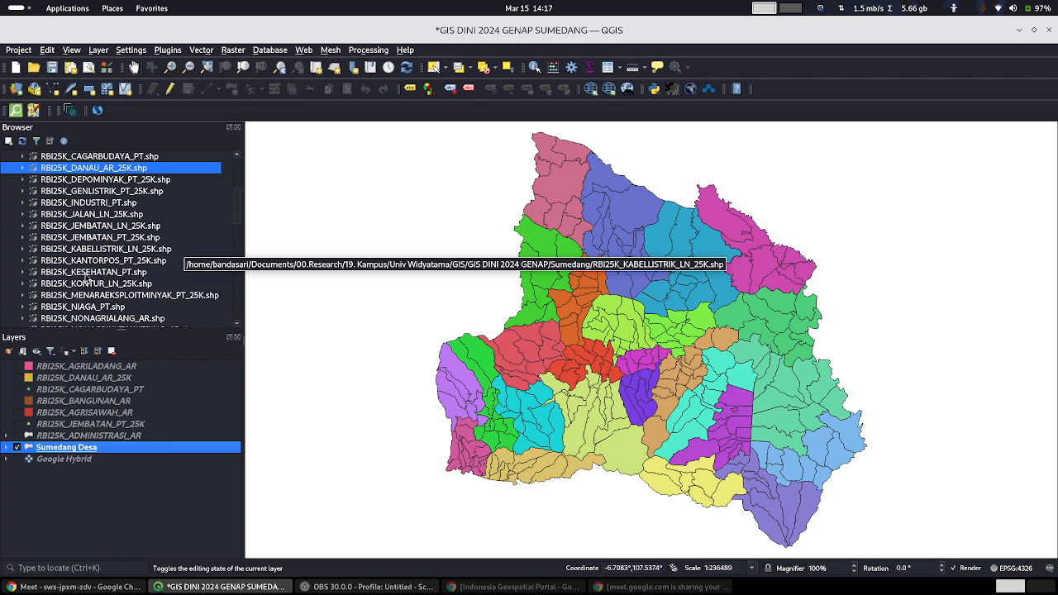
{"action": "left_click_drag", "start_coordinate": [86, 274], "coordinate": [632, 362]}
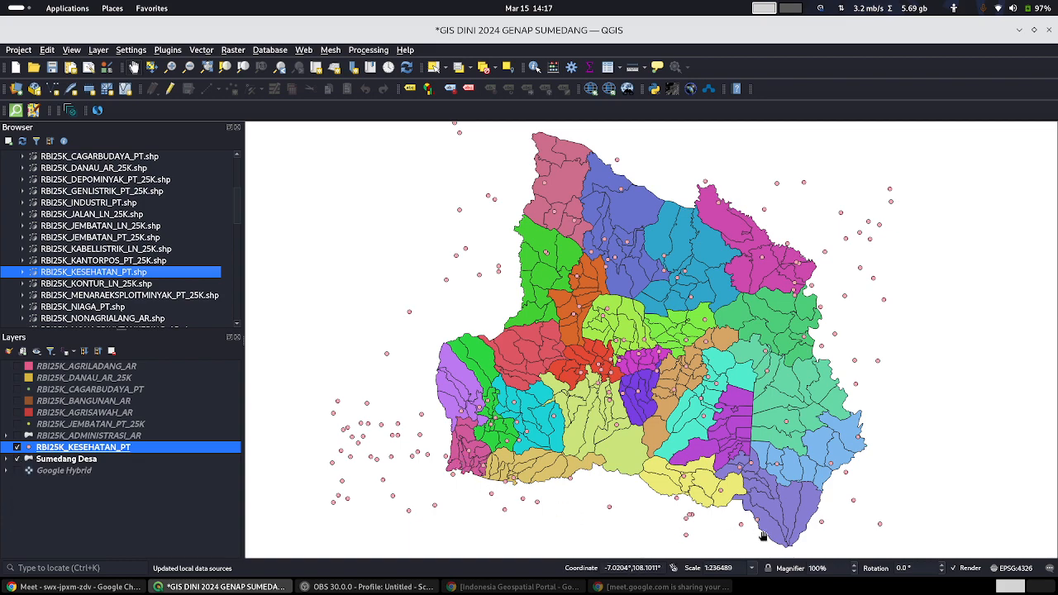
{"action": "scroll", "coordinate": [633, 366], "scroll_direction": "up", "scroll_amount": 2}
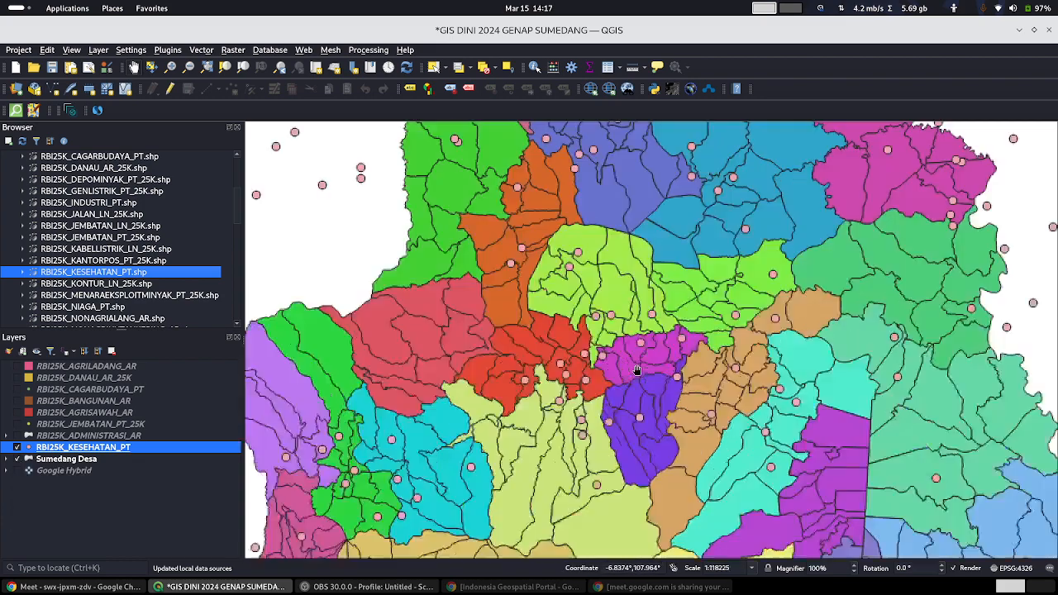
{"action": "scroll", "coordinate": [503, 353], "scroll_direction": "up", "scroll_amount": 1}
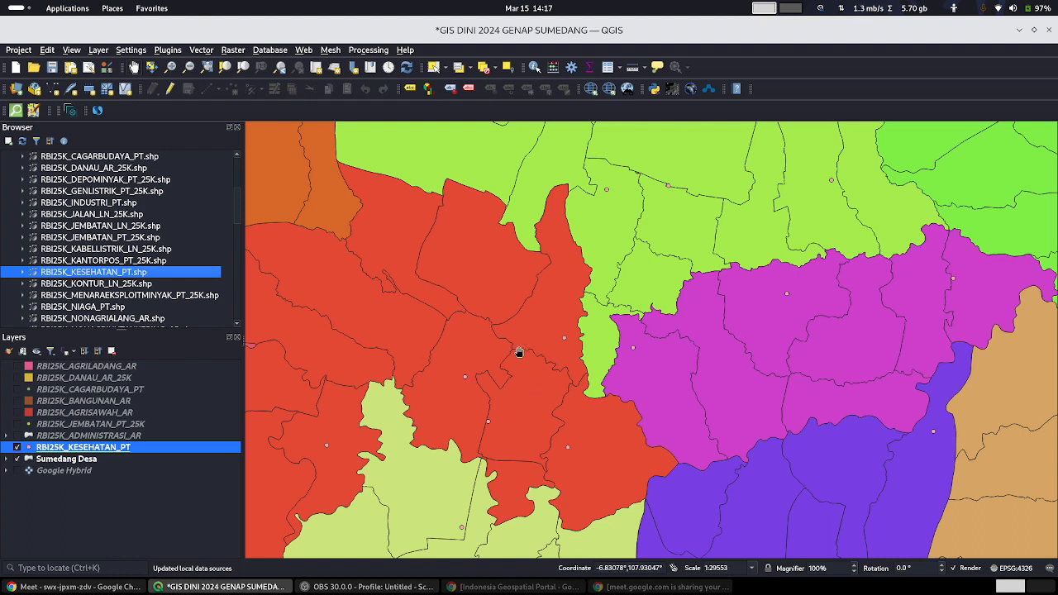
Step: Show the Google Hybrid basemap and hide Sumedang Desa, leaving RBI25K_KESEHATAN_PT displayed over the imagery
{"action": "left_click", "coordinate": [19, 472]}
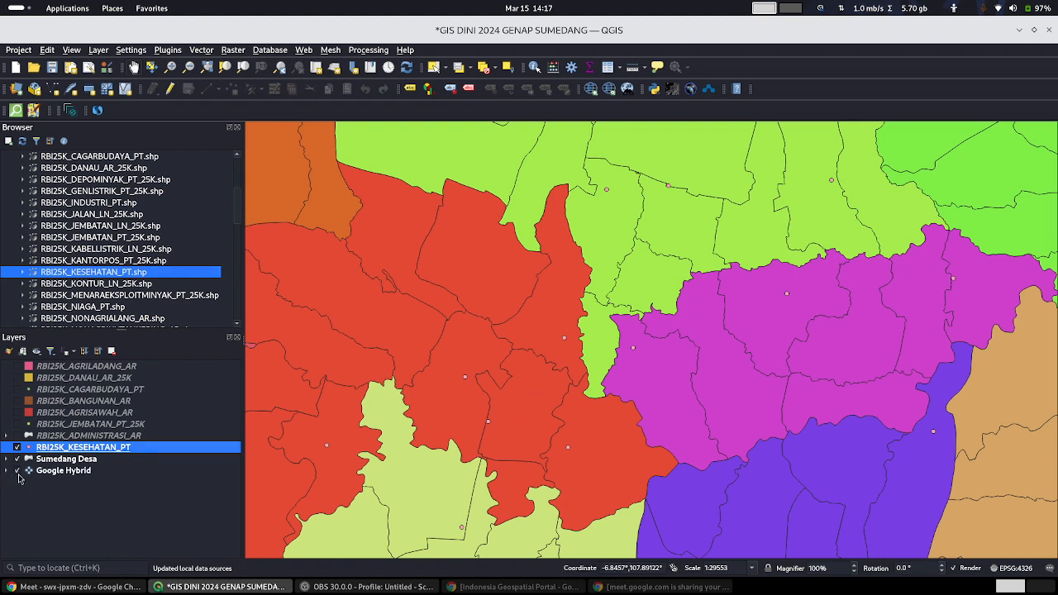
{"action": "left_click", "coordinate": [18, 447]}
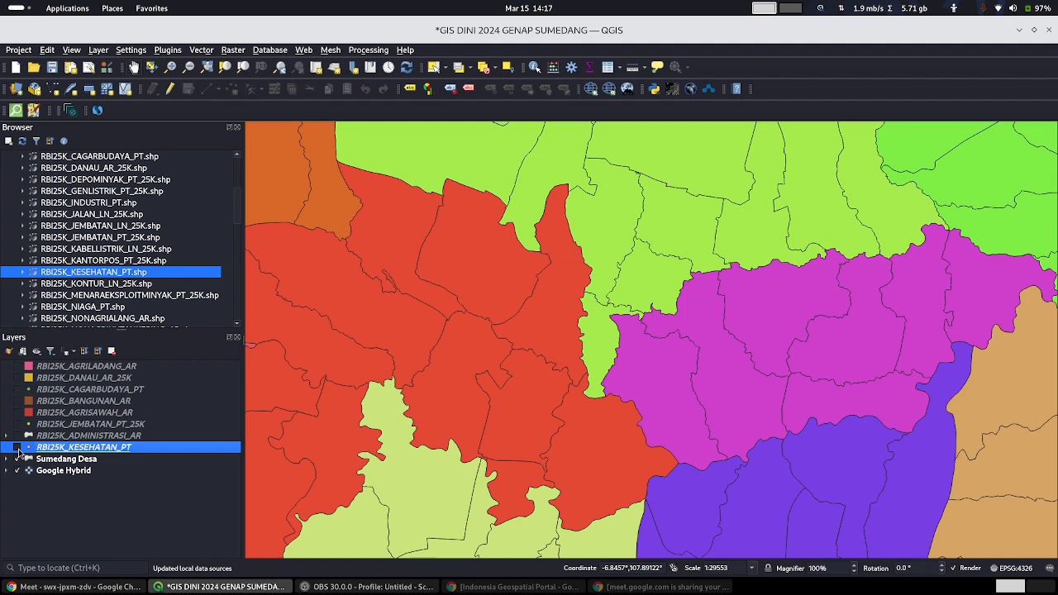
{"action": "left_click", "coordinate": [18, 447]}
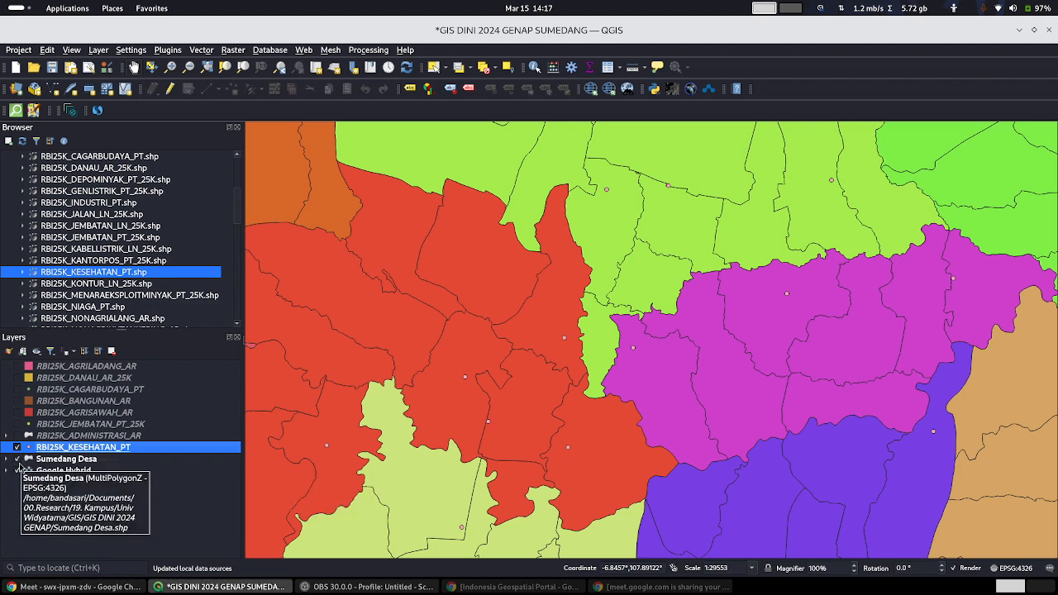
{"action": "left_click", "coordinate": [18, 460]}
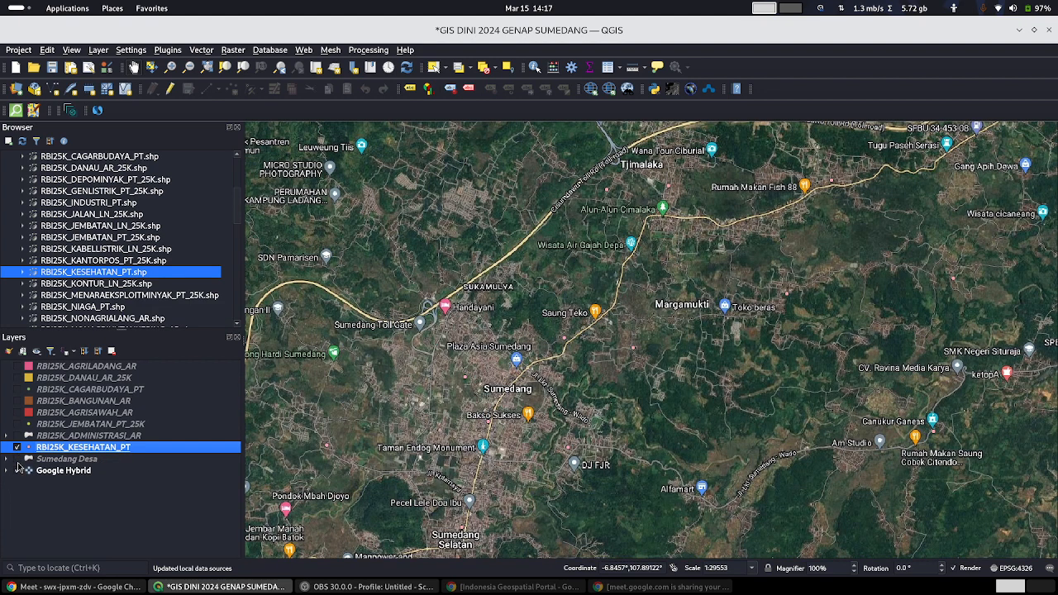
{"action": "left_click", "coordinate": [18, 460]}
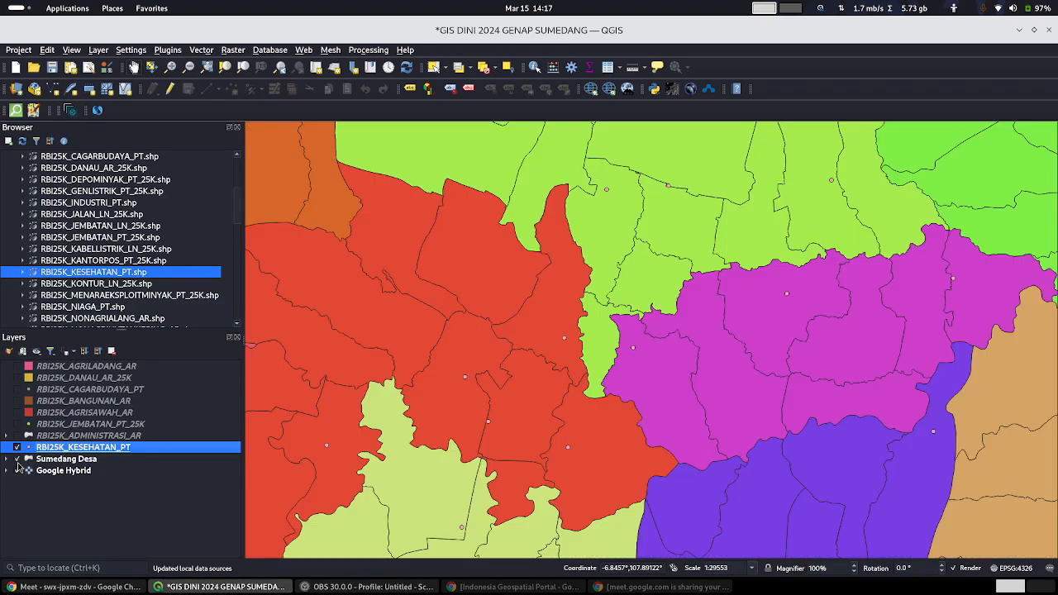
{"action": "left_click", "coordinate": [17, 460]}
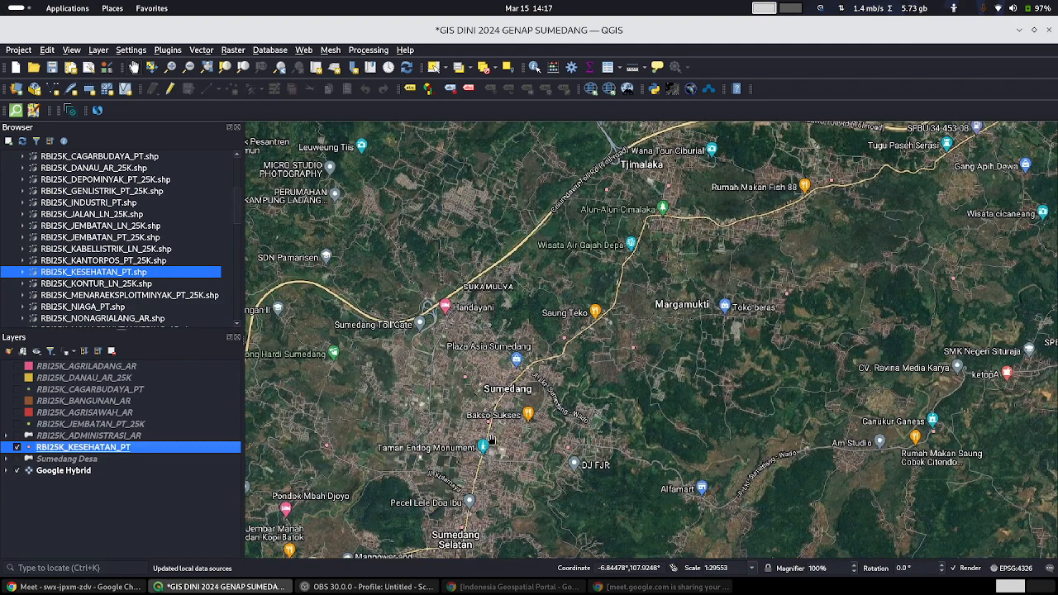
Step: Examine the health facility point near SDN Sindangraja up close against the Google Hybrid imagery, toggling the basemap off and on
{"action": "scroll", "coordinate": [374, 424], "scroll_direction": "up", "scroll_amount": 1}
{"action": "scroll", "coordinate": [487, 421], "scroll_direction": "up", "scroll_amount": 2}
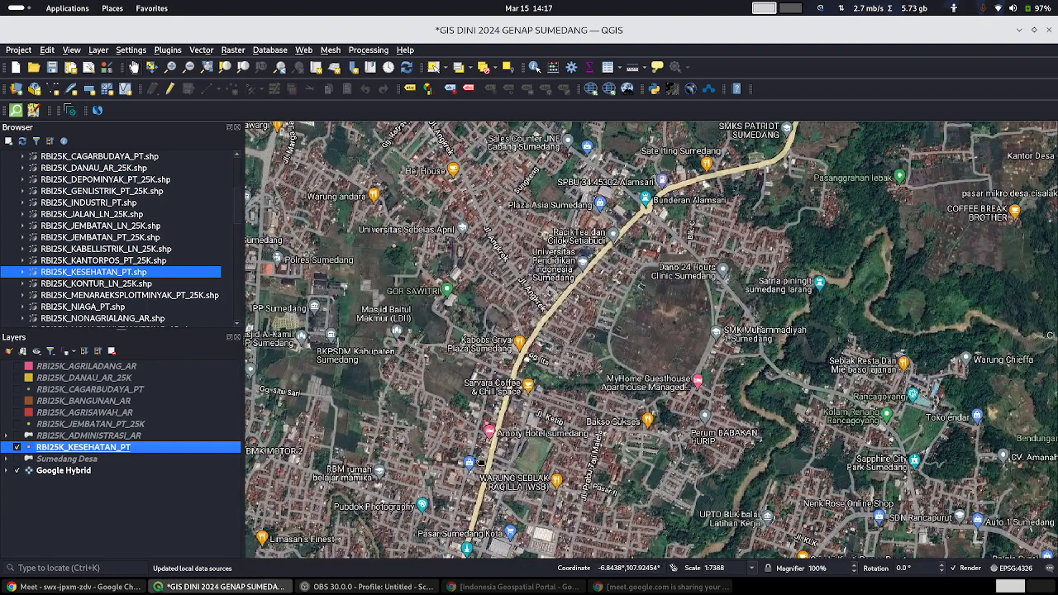
{"action": "scroll", "coordinate": [488, 438], "scroll_direction": "up", "scroll_amount": 2}
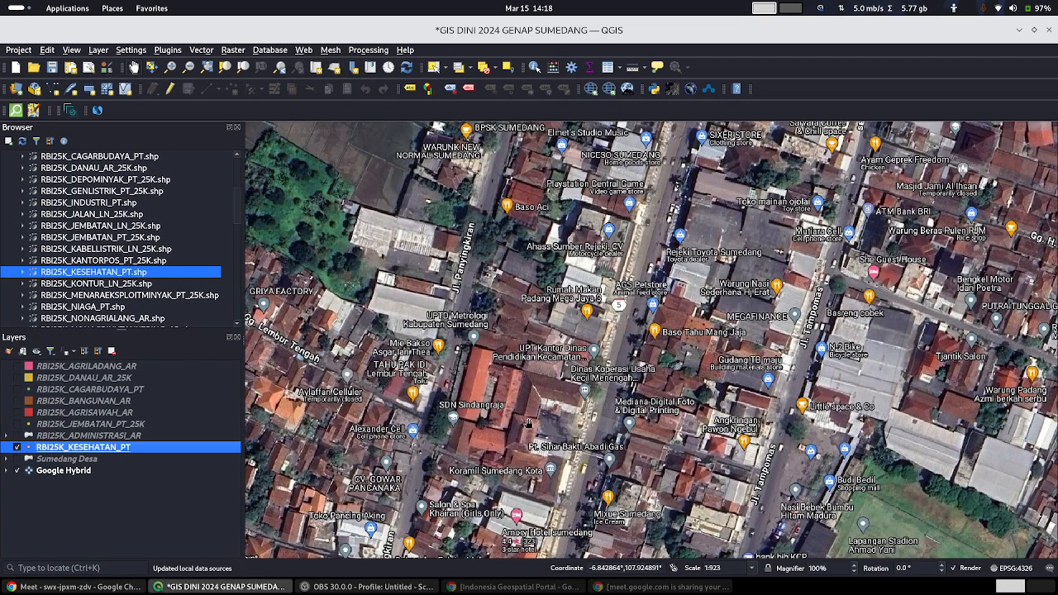
{"action": "left_click_drag", "start_coordinate": [481, 413], "coordinate": [539, 336]}
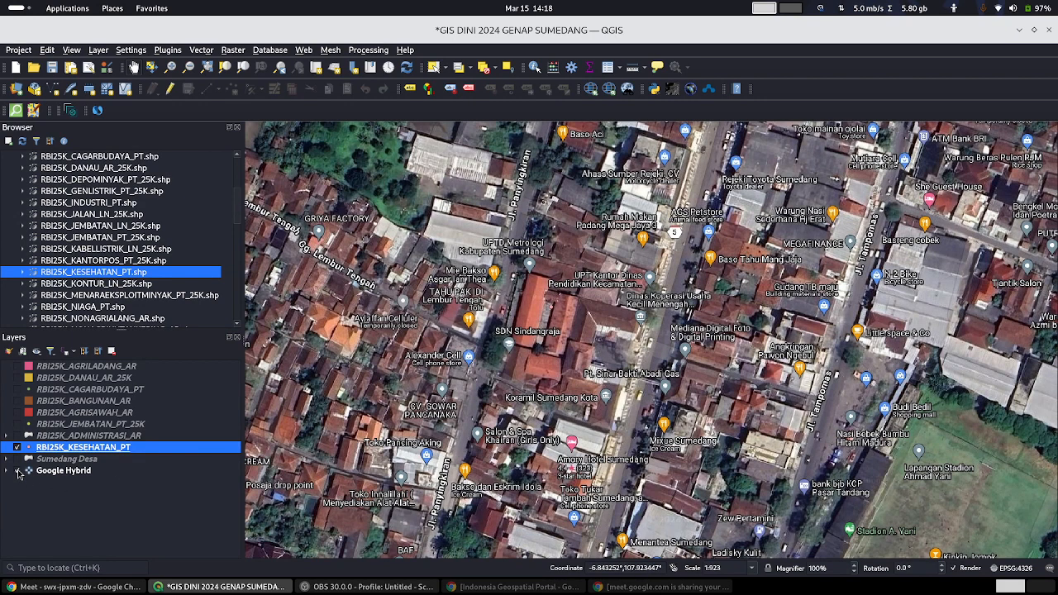
{"action": "left_click", "coordinate": [17, 471]}
{"action": "left_click", "coordinate": [17, 471]}
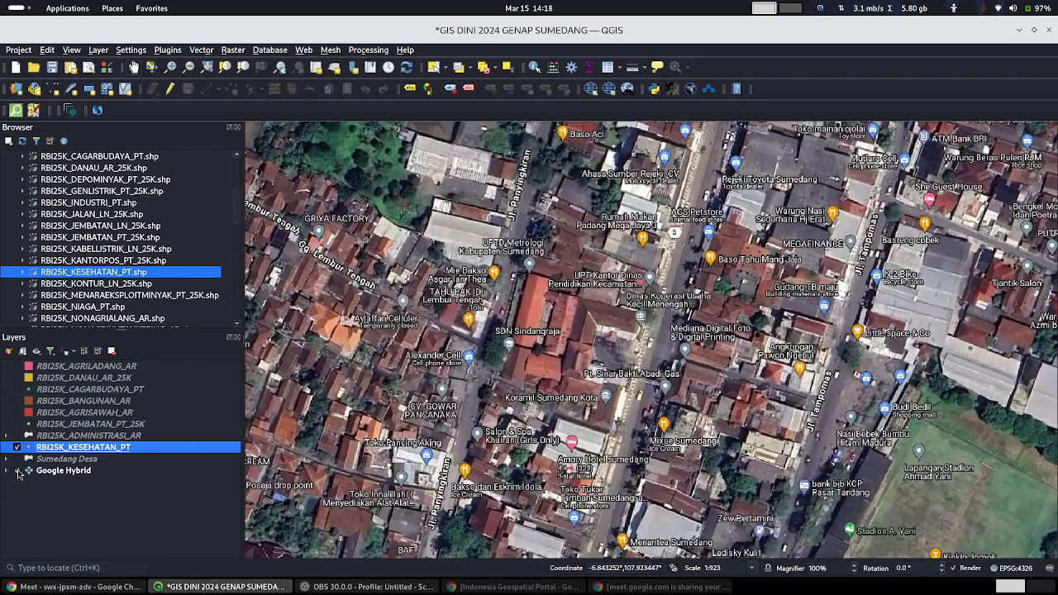
Step: Change the RBI25K_KESEHATAN_PT symbol to the red star "effect drop shadow" marker preset
{"action": "right_click", "coordinate": [58, 459]}
{"action": "key", "text": "Escape"}
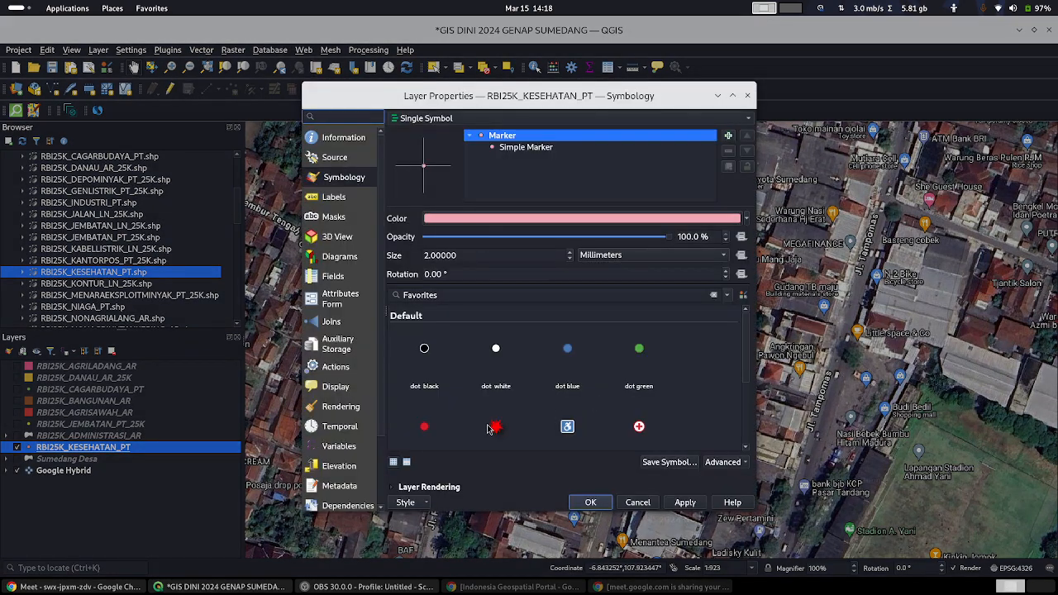
{"action": "left_click", "coordinate": [493, 427]}
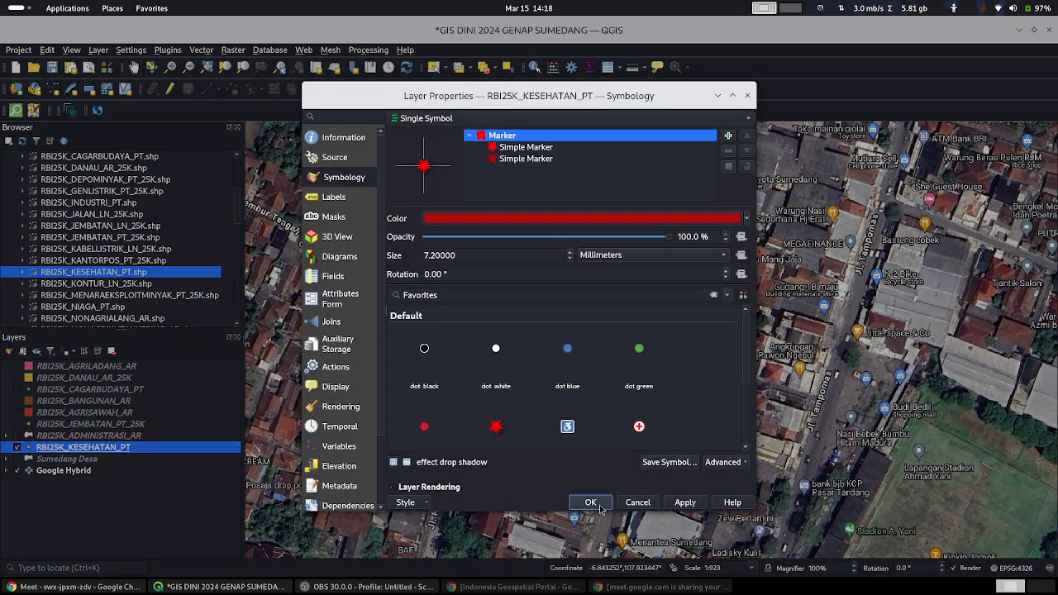
{"action": "left_click", "coordinate": [591, 503]}
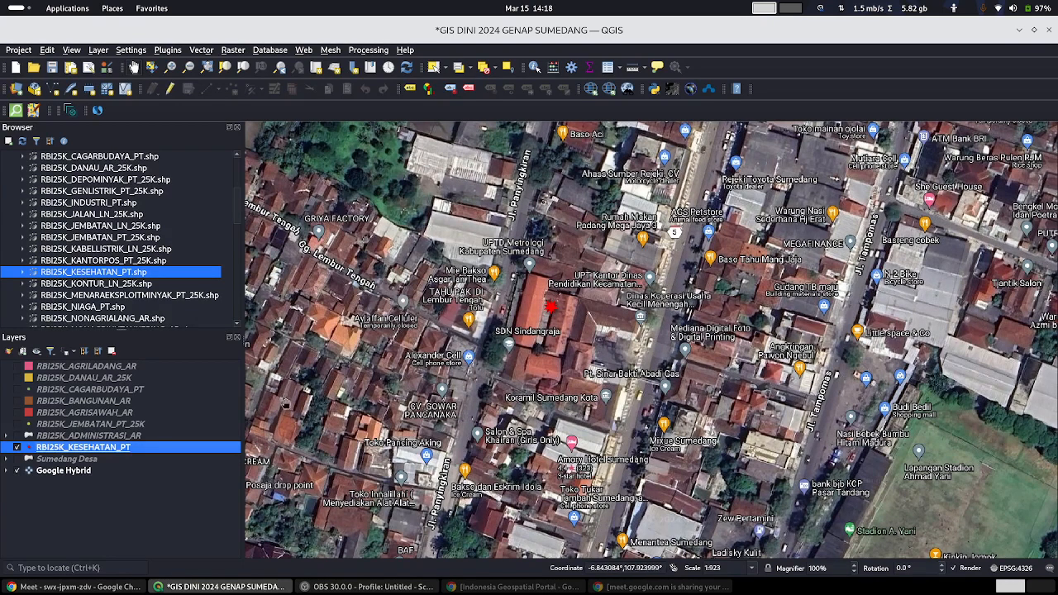
Step: Increase the RBI25K_KESEHATAN_PT marker size to 8.4 millimetres
{"action": "right_click", "coordinate": [120, 448]}
{"action": "left_click", "coordinate": [165, 439]}
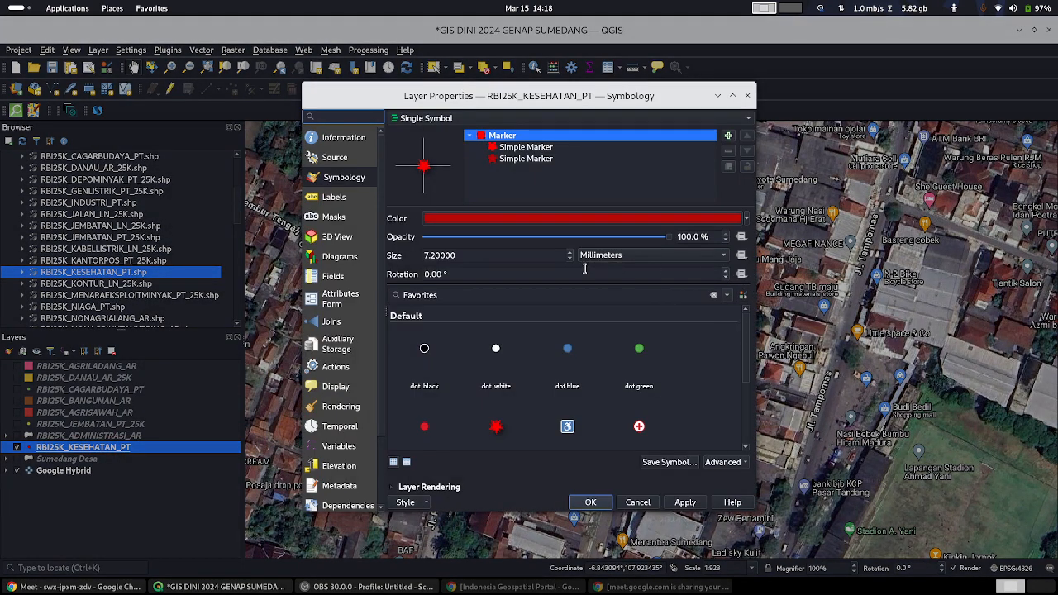
{"action": "scroll", "coordinate": [569, 256], "scroll_direction": "up", "scroll_amount": 5}
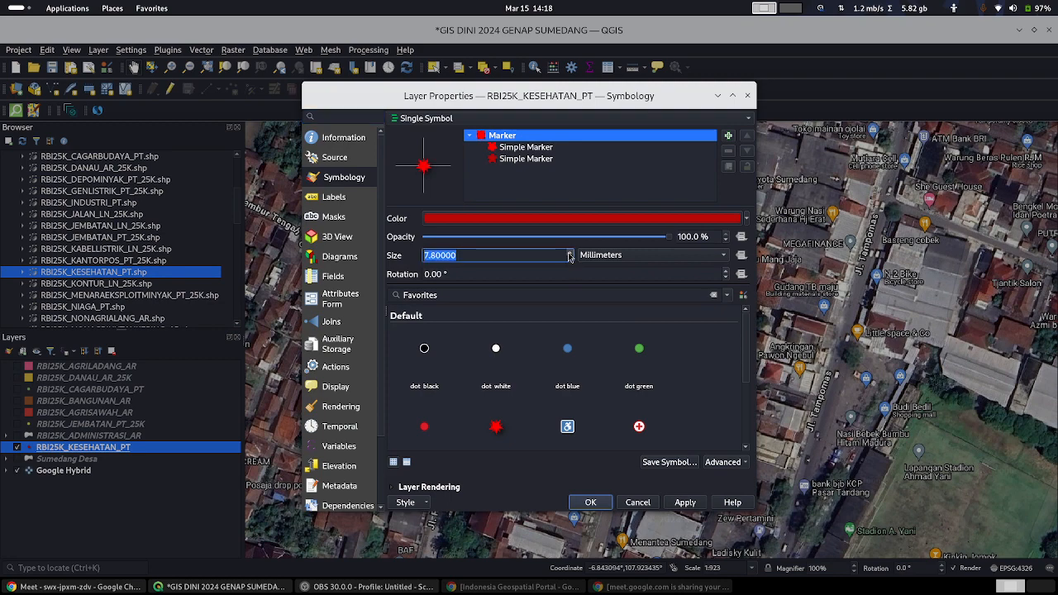
{"action": "scroll", "coordinate": [569, 257], "scroll_direction": "up", "scroll_amount": 1}
{"action": "left_click", "coordinate": [685, 502]}
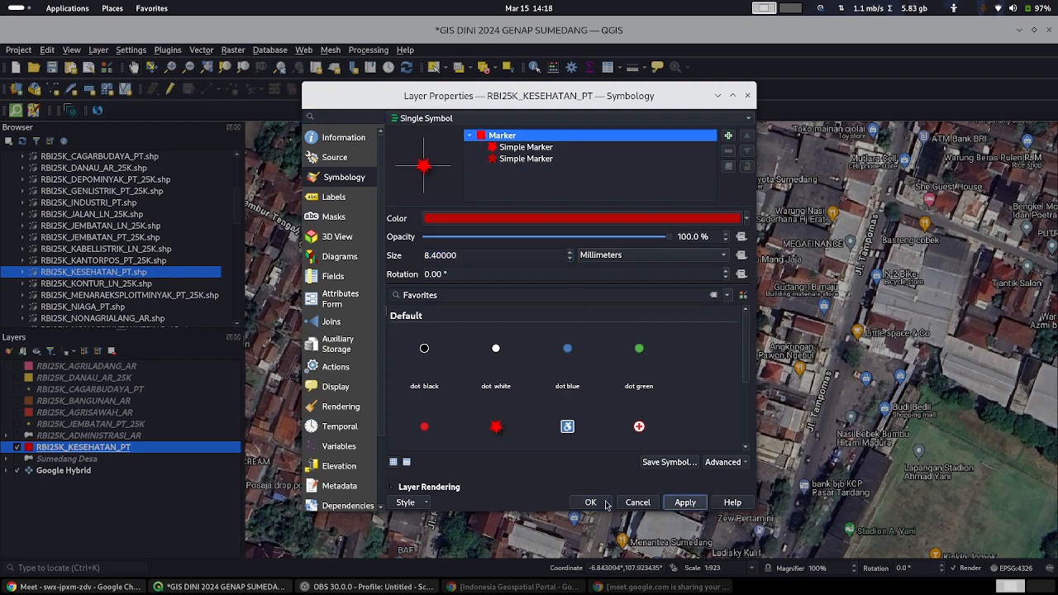
{"action": "left_click", "coordinate": [590, 502]}
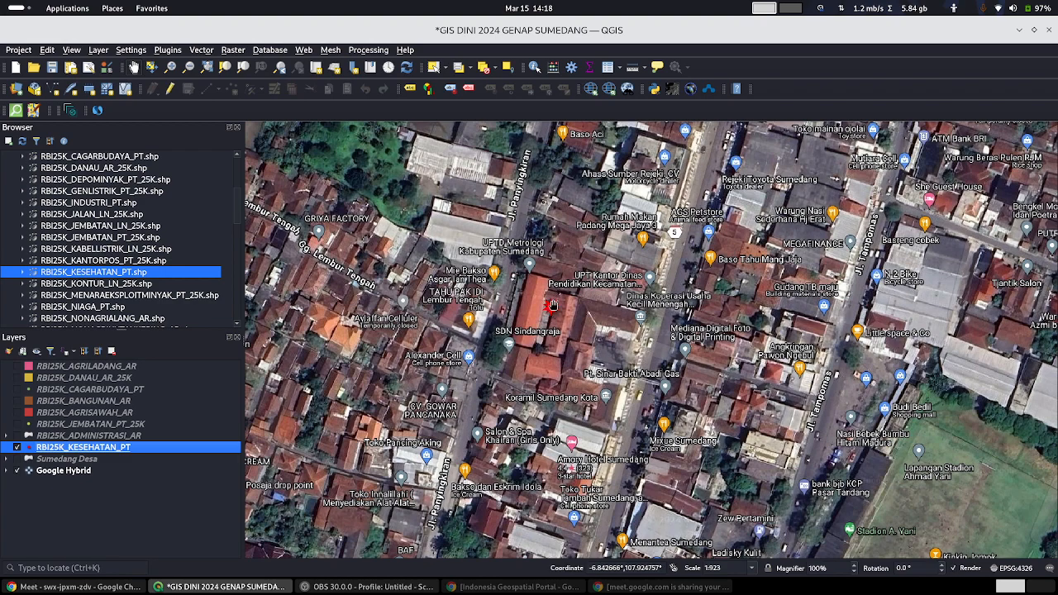
Step: Examine the health facility marker near Jl. KLK against the satellite imagery and its surroundings east of Sumedang town
{"action": "scroll", "coordinate": [552, 306], "scroll_direction": "down", "scroll_amount": 3}
{"action": "scroll", "coordinate": [574, 315], "scroll_direction": "down", "scroll_amount": 2}
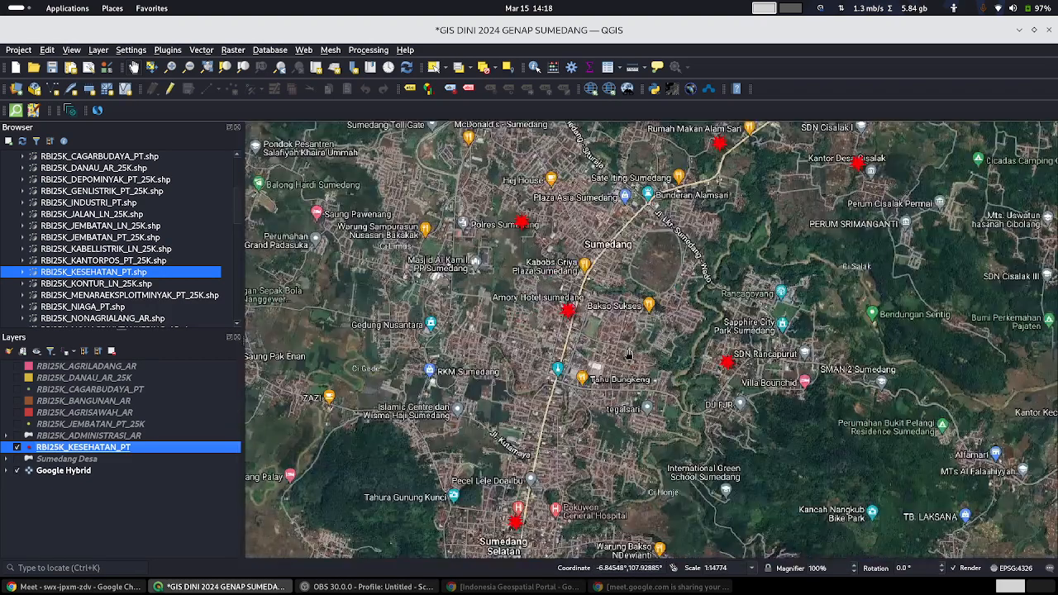
{"action": "scroll", "coordinate": [732, 376], "scroll_direction": "up", "scroll_amount": 3}
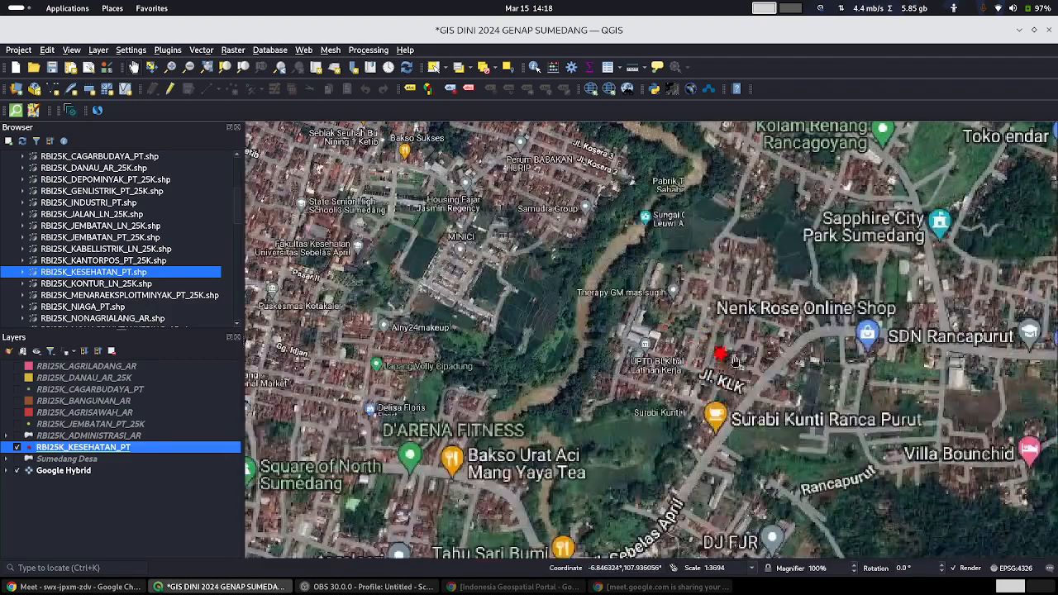
{"action": "scroll", "coordinate": [735, 361], "scroll_direction": "up", "scroll_amount": 1}
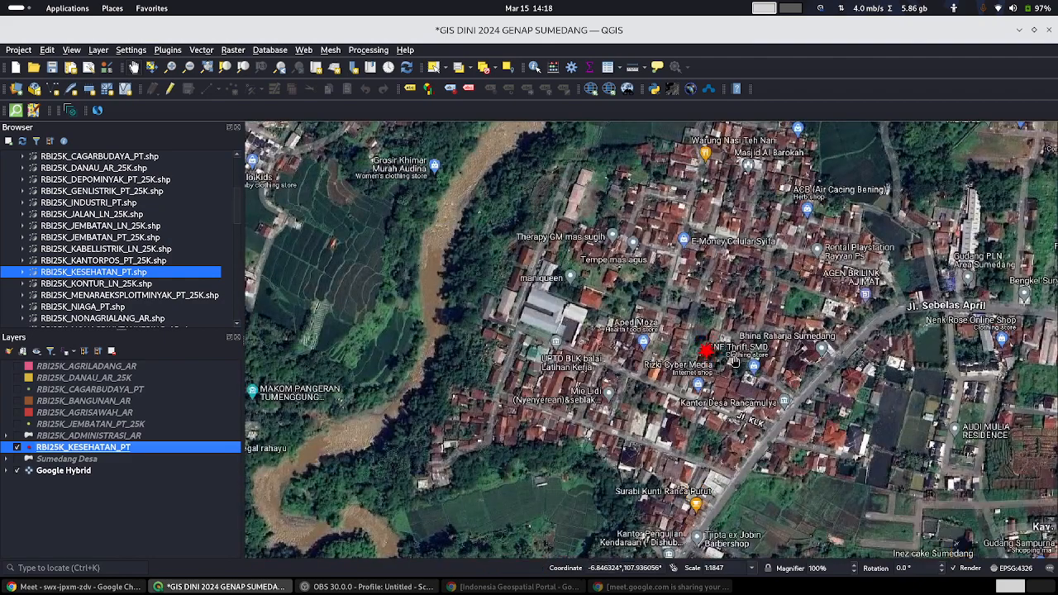
{"action": "scroll", "coordinate": [734, 361], "scroll_direction": "up", "scroll_amount": 1}
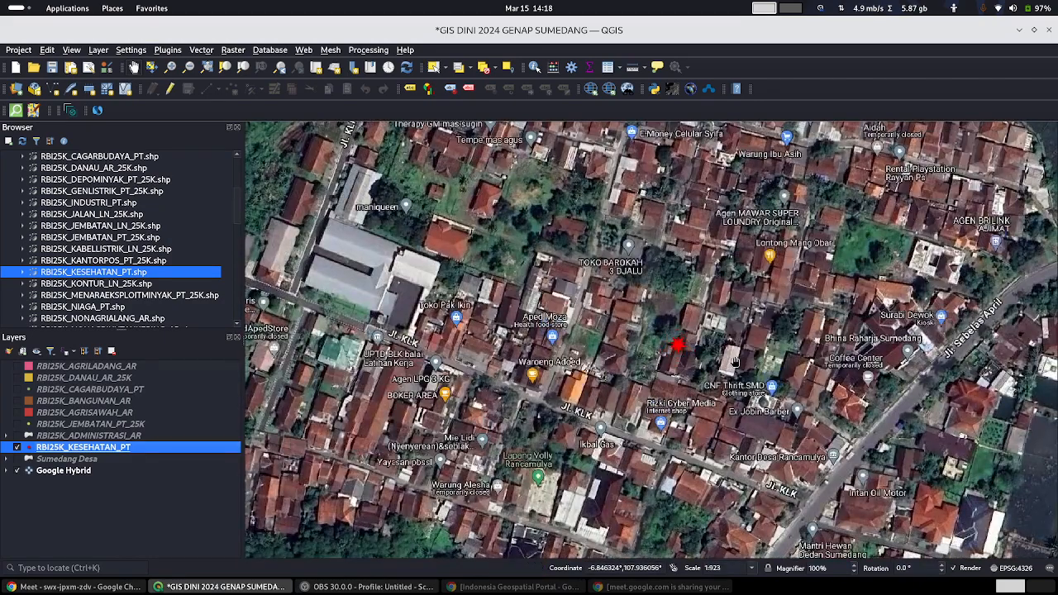
{"action": "scroll", "coordinate": [384, 379], "scroll_direction": "down", "scroll_amount": 2}
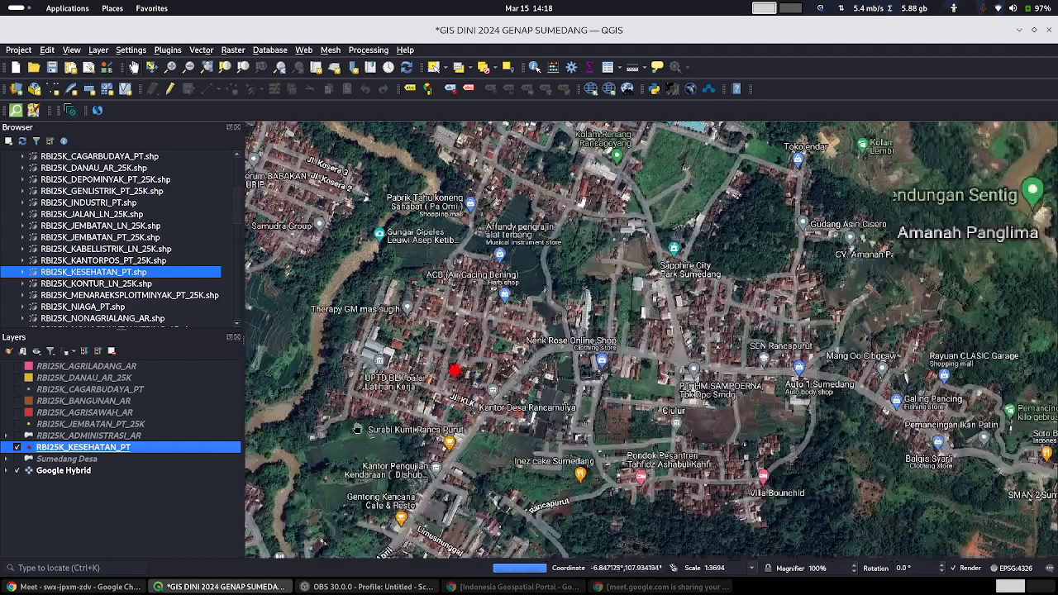
{"action": "scroll", "coordinate": [351, 439], "scroll_direction": "down", "scroll_amount": 2}
{"action": "scroll", "coordinate": [327, 435], "scroll_direction": "up", "scroll_amount": 2}
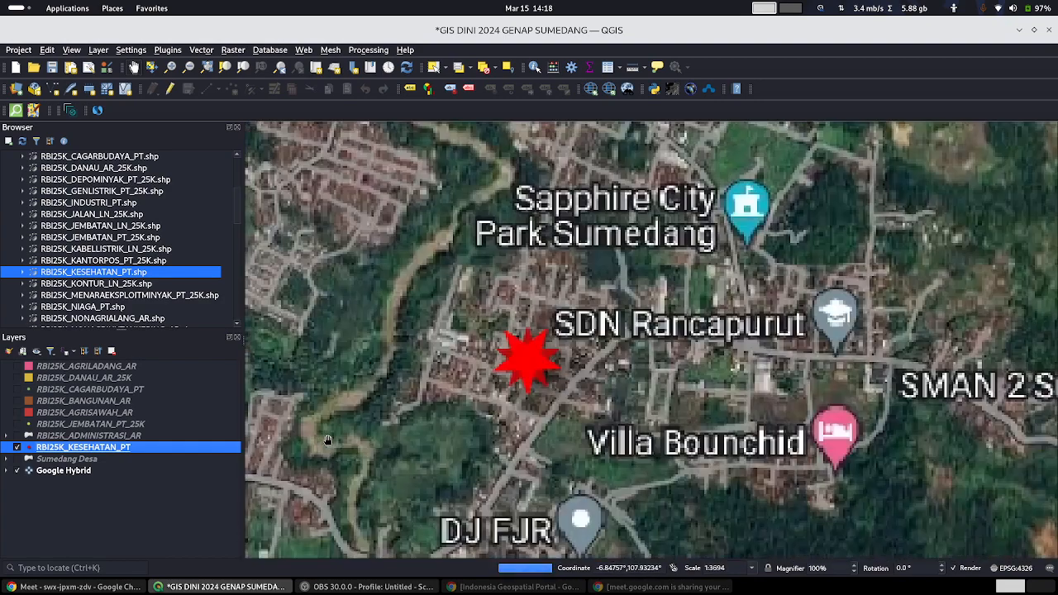
{"action": "scroll", "coordinate": [327, 436], "scroll_direction": "down", "scroll_amount": 3}
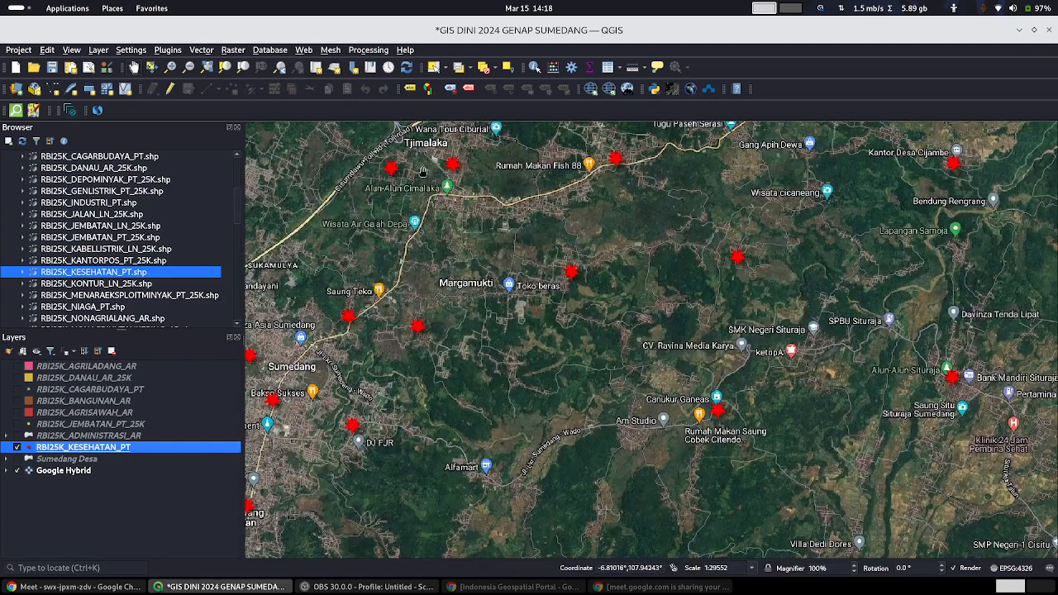
Step: Examine the health facility markers near Kantor Desa Galudra and Jl. Licin I in Cimalaka against the satellite imagery
{"action": "scroll", "coordinate": [397, 173], "scroll_direction": "up", "scroll_amount": 3}
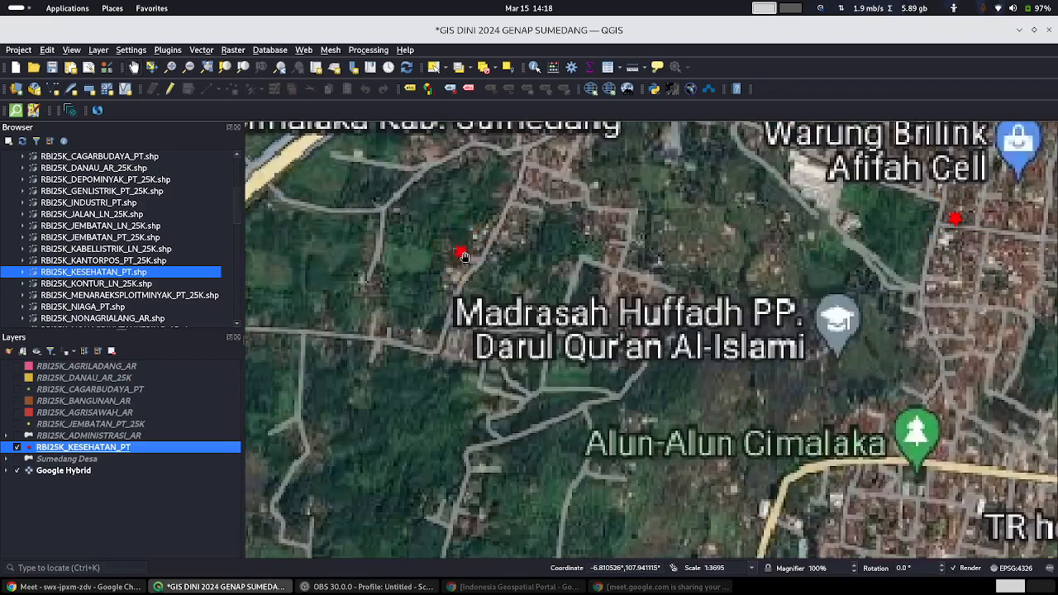
{"action": "scroll", "coordinate": [464, 251], "scroll_direction": "up", "scroll_amount": 2}
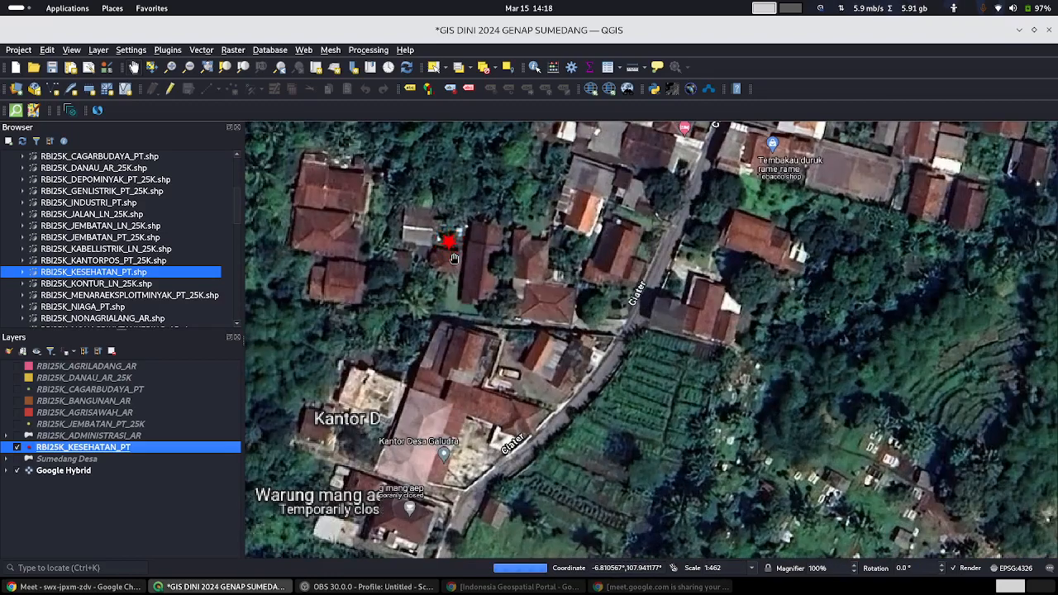
{"action": "scroll", "coordinate": [454, 259], "scroll_direction": "down", "scroll_amount": 2}
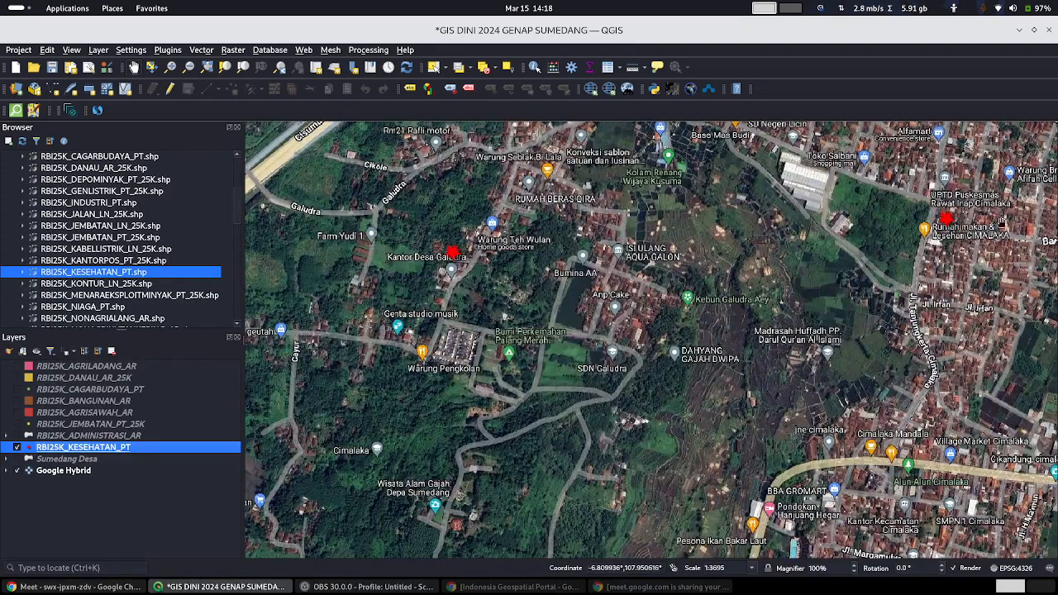
{"action": "scroll", "coordinate": [996, 223], "scroll_direction": "up", "scroll_amount": 2}
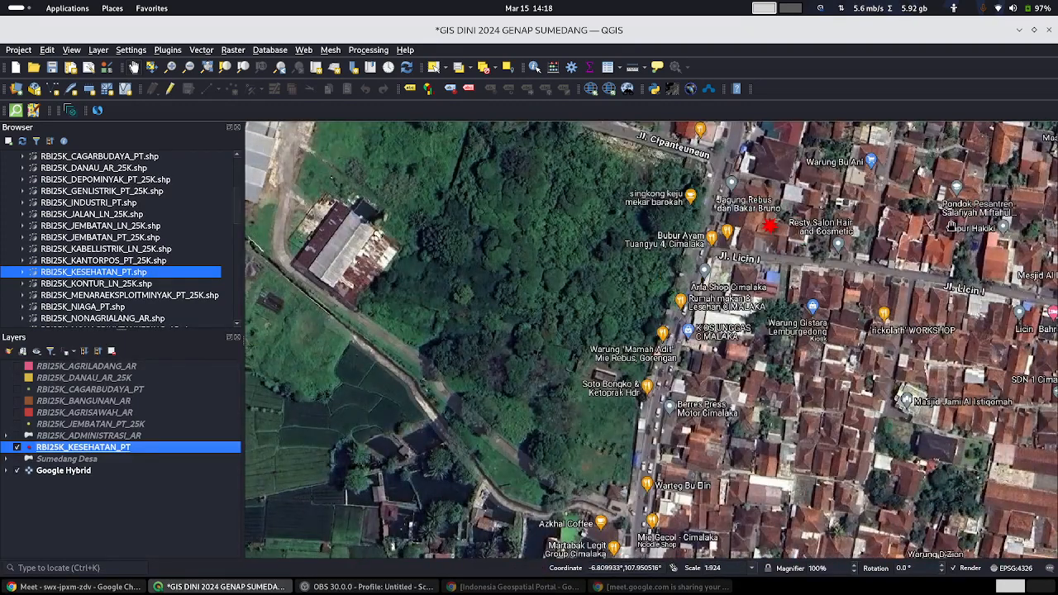
{"action": "left_click_drag", "start_coordinate": [951, 225], "coordinate": [751, 312]}
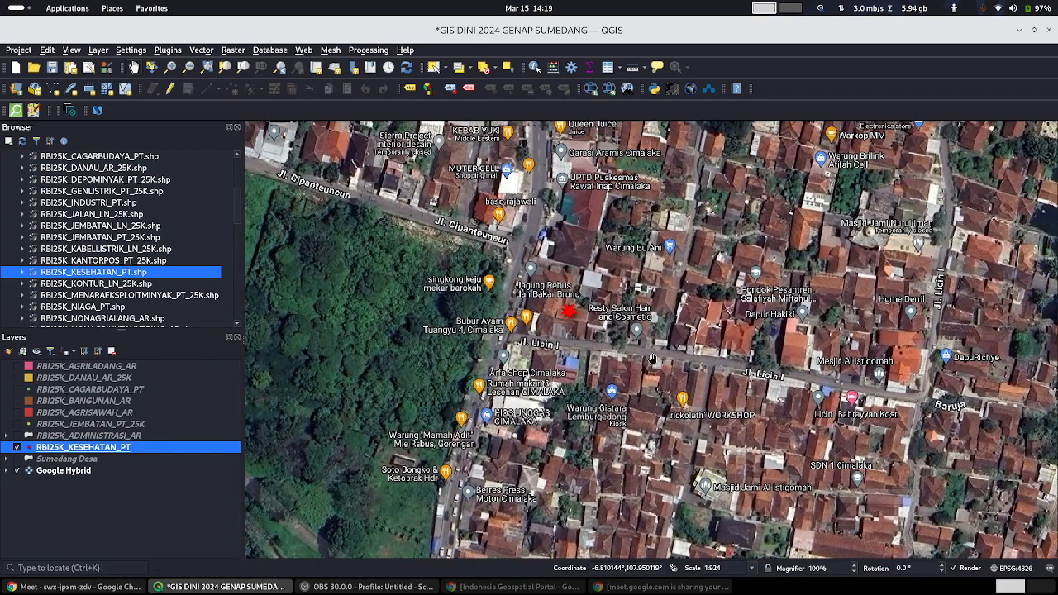
{"action": "scroll", "coordinate": [572, 316], "scroll_direction": "up", "scroll_amount": 1}
{"action": "scroll", "coordinate": [570, 314], "scroll_direction": "up", "scroll_amount": 1}
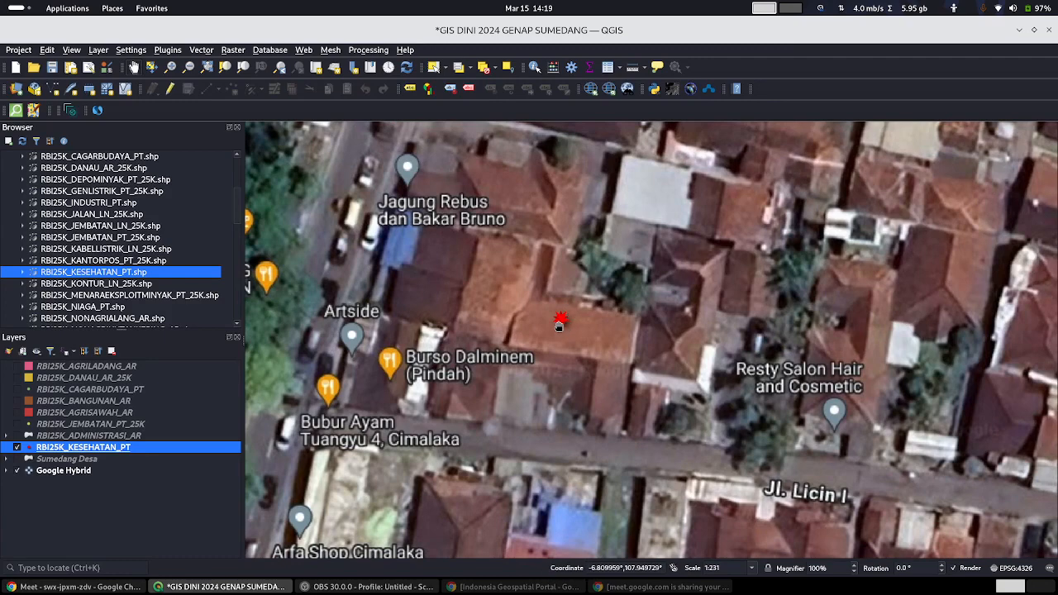
{"action": "scroll", "coordinate": [631, 336], "scroll_direction": "down", "scroll_amount": 1}
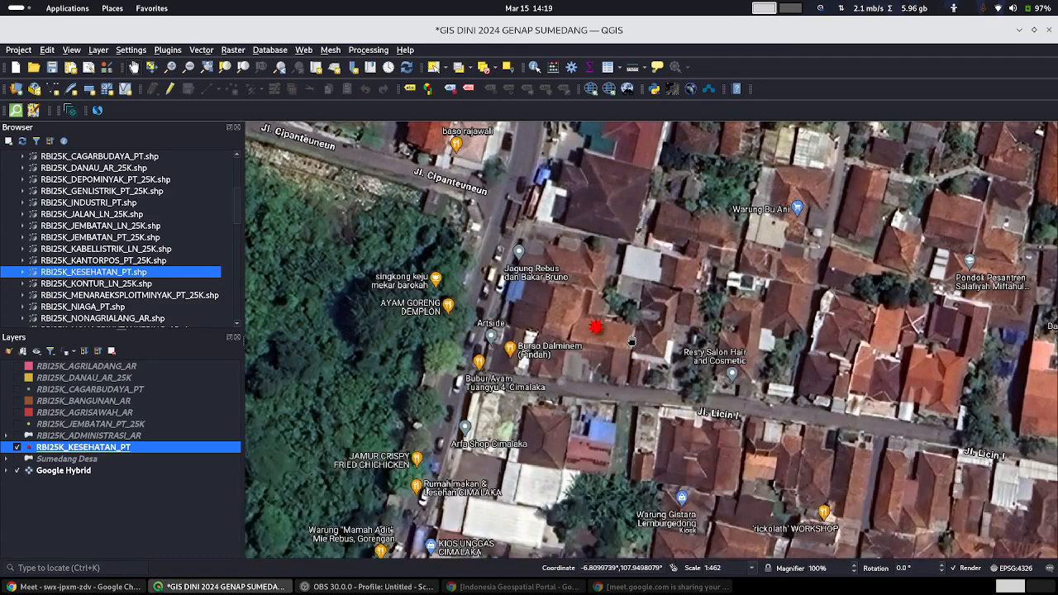
Step: Enable editing on the RBI25K_KESEHATAN_PT layer and select the health facility marker just north of Jl. Licin I
{"action": "scroll", "coordinate": [632, 342], "scroll_direction": "down", "scroll_amount": 1}
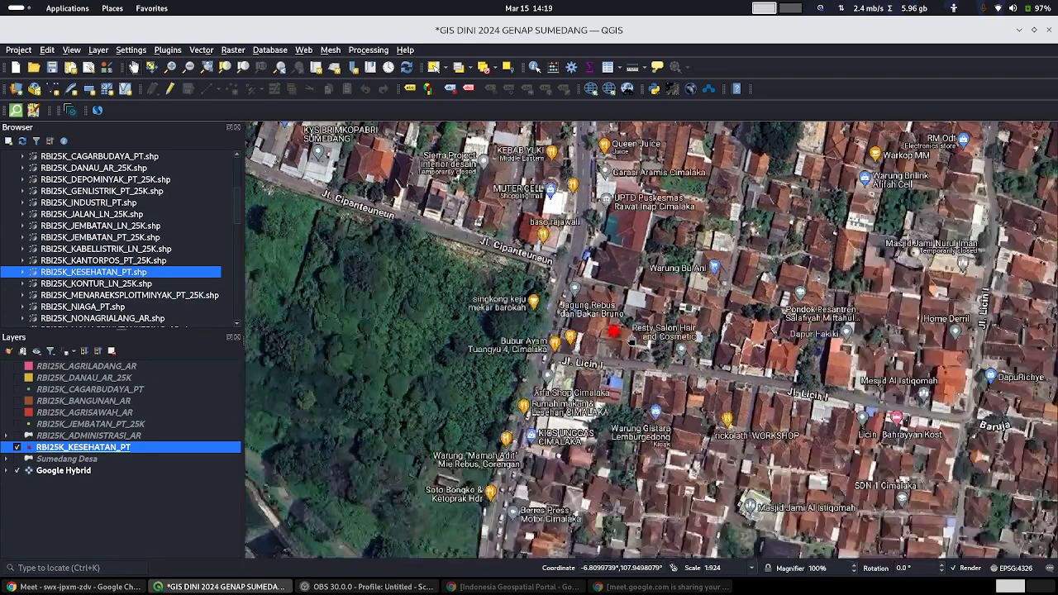
{"action": "scroll", "coordinate": [690, 287], "scroll_direction": "down", "scroll_amount": 1}
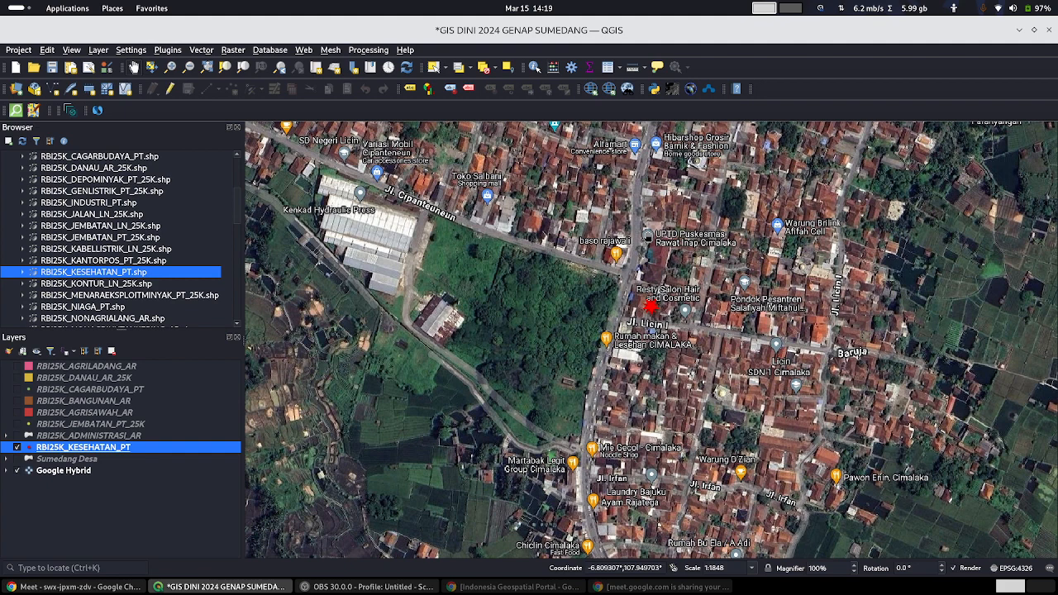
{"action": "scroll", "coordinate": [649, 232], "scroll_direction": "up", "scroll_amount": 1}
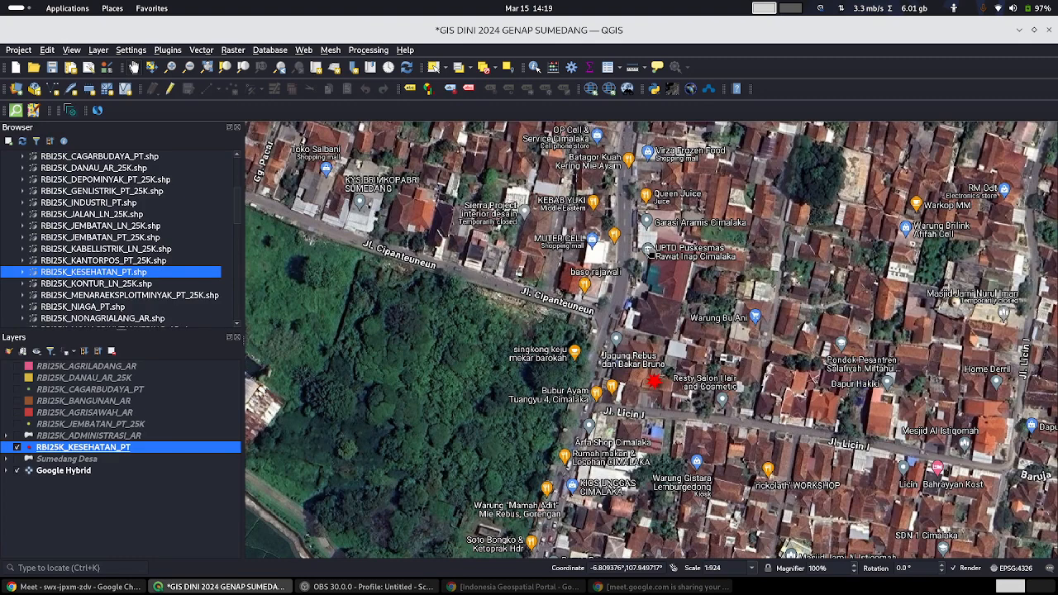
{"action": "scroll", "coordinate": [651, 233], "scroll_direction": "up", "scroll_amount": 1}
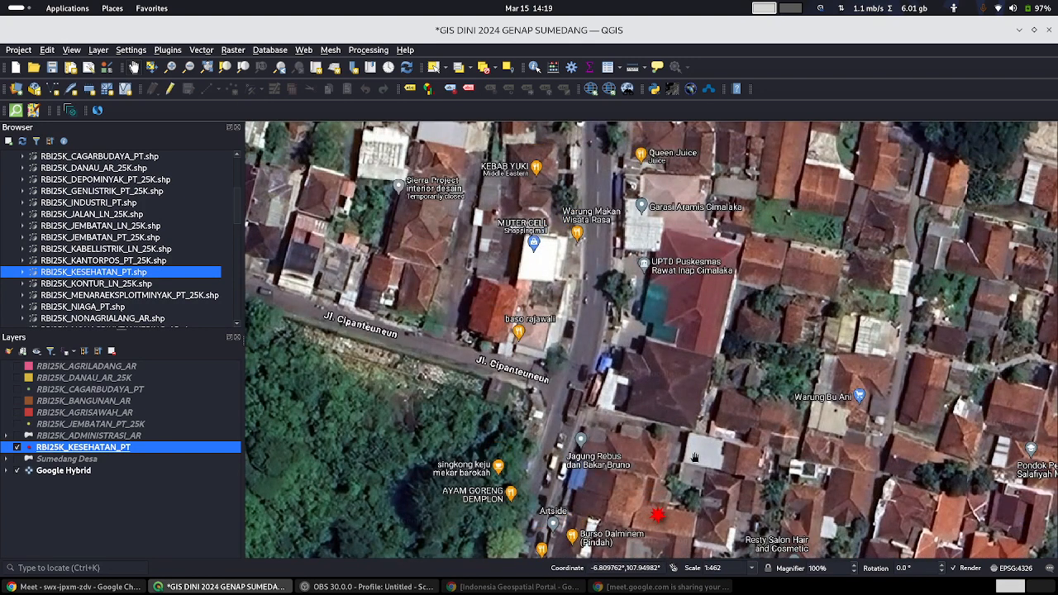
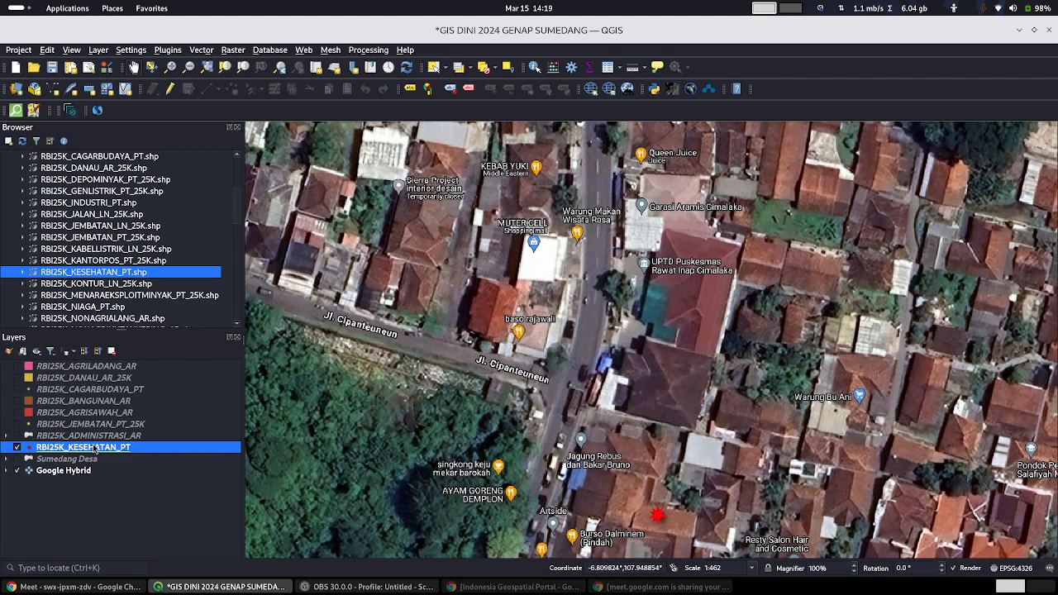
{"action": "left_click", "coordinate": [174, 91]}
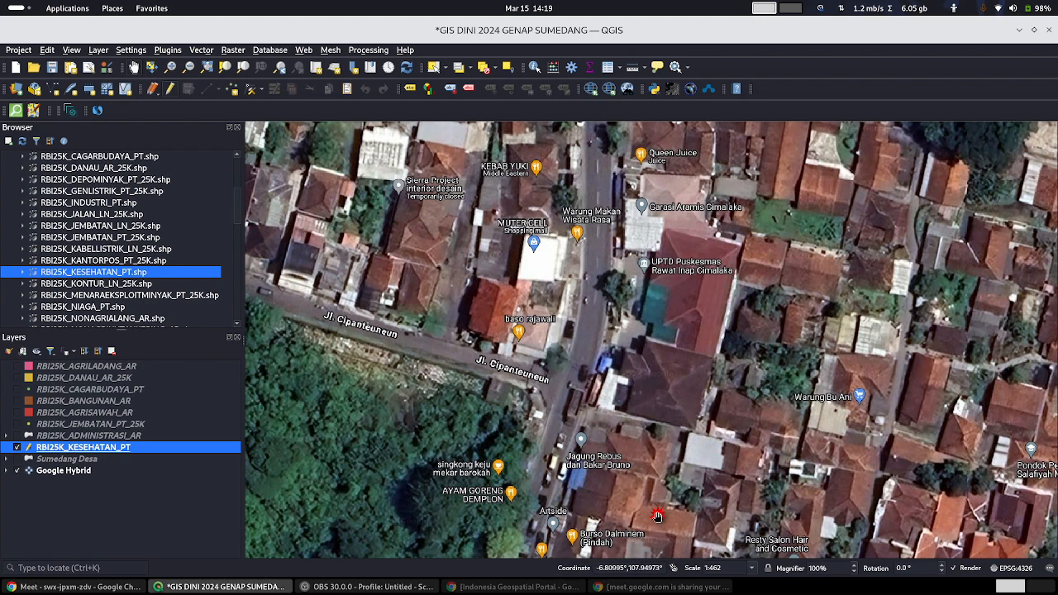
{"action": "left_click", "coordinate": [434, 67]}
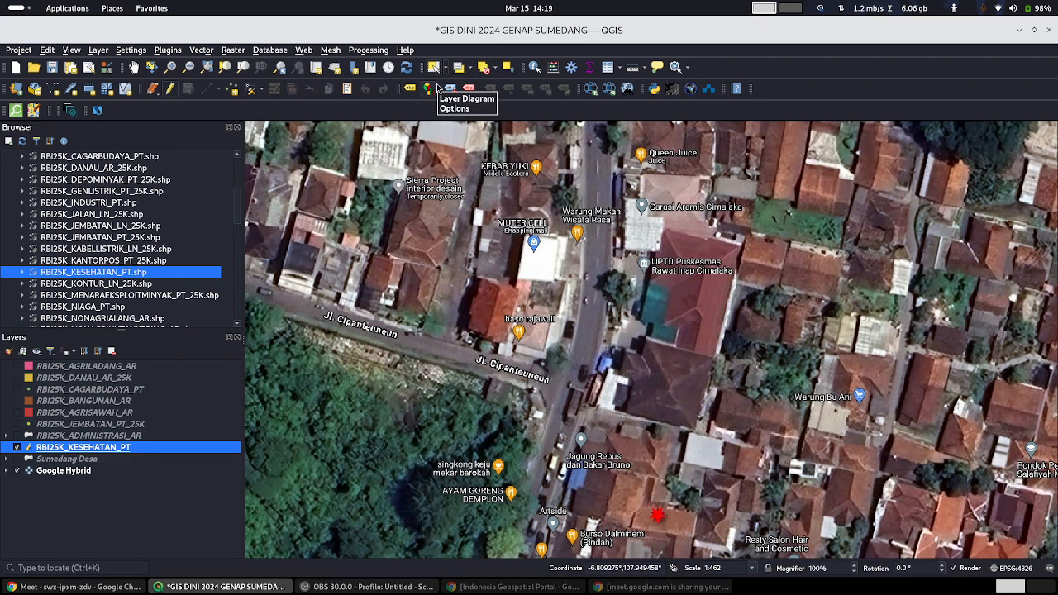
{"action": "left_click", "coordinate": [658, 516]}
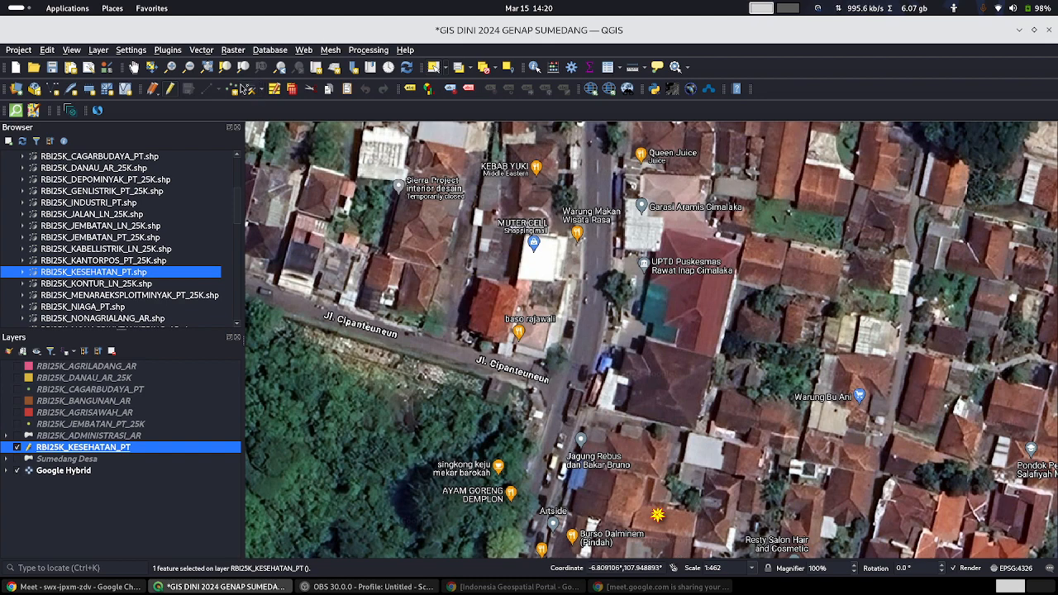
Step: Try to move the selected health facility marker onto the UPTD Puskesmas Rawat Inap Cimalaka building with the current-layer Vertex Tool
{"action": "left_click", "coordinate": [261, 91]}
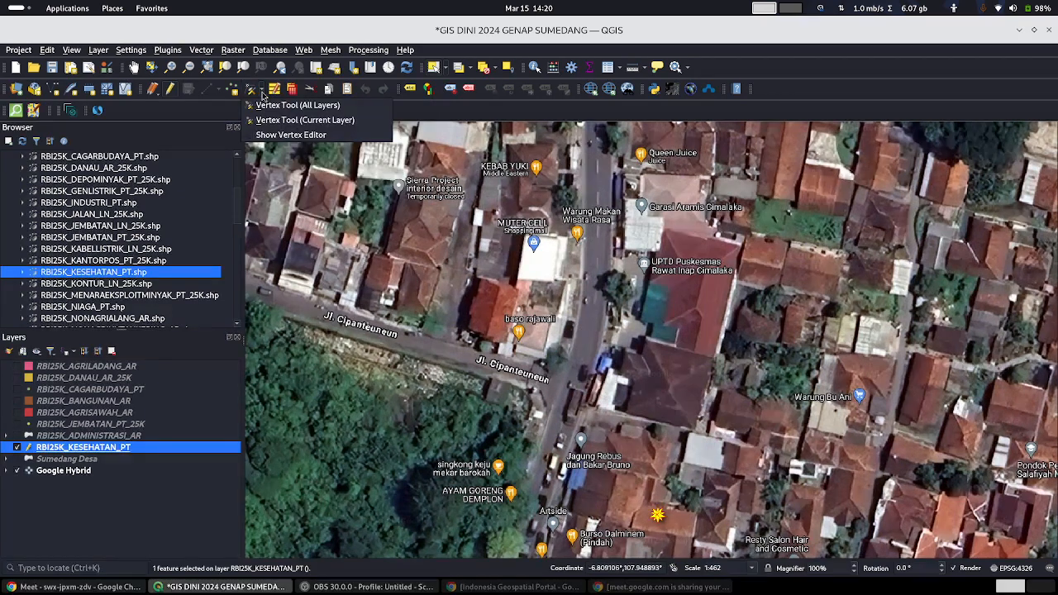
{"action": "left_click", "coordinate": [263, 95]}
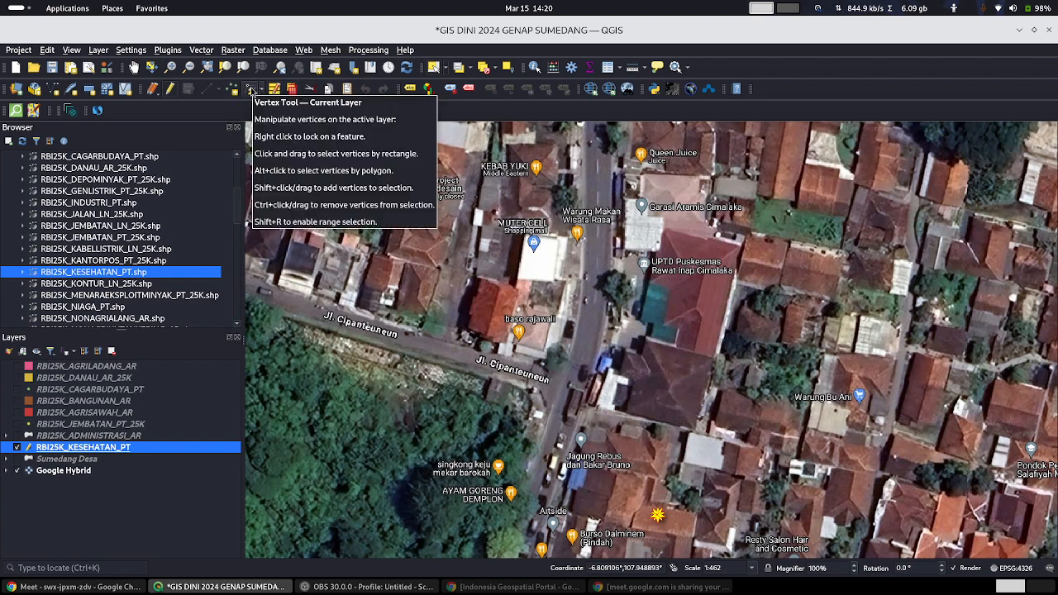
{"action": "left_click", "coordinate": [261, 92]}
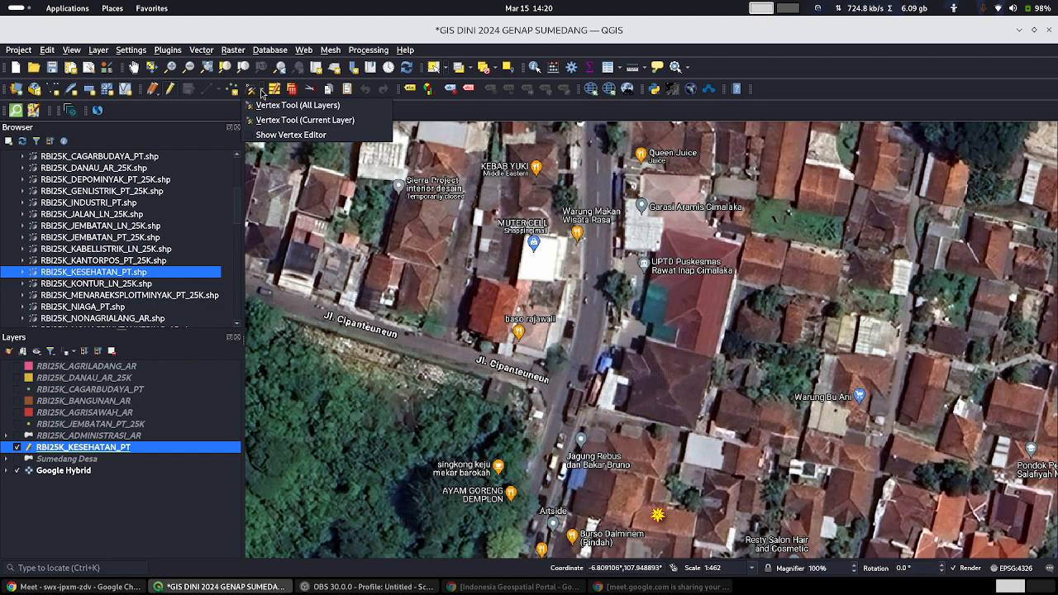
{"action": "left_click", "coordinate": [304, 120]}
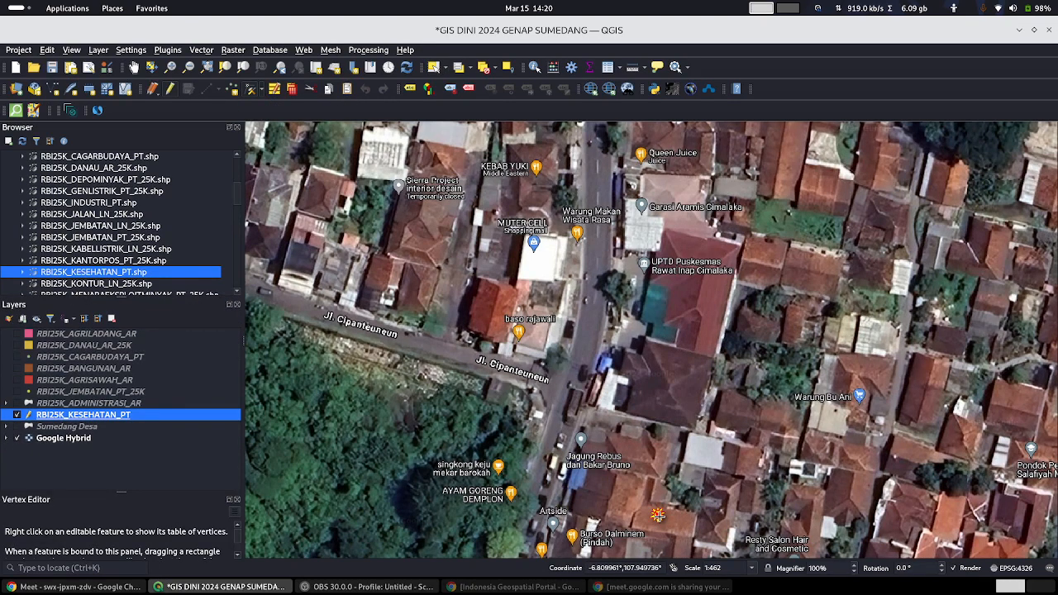
{"action": "left_click_drag", "start_coordinate": [658, 515], "coordinate": [629, 441]}
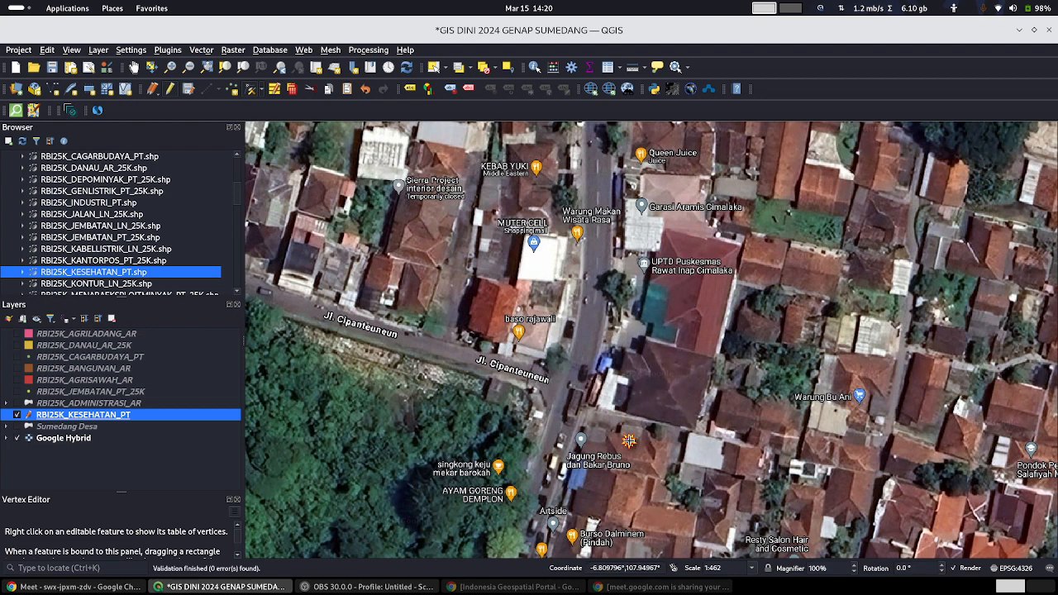
{"action": "left_click", "coordinate": [697, 301]}
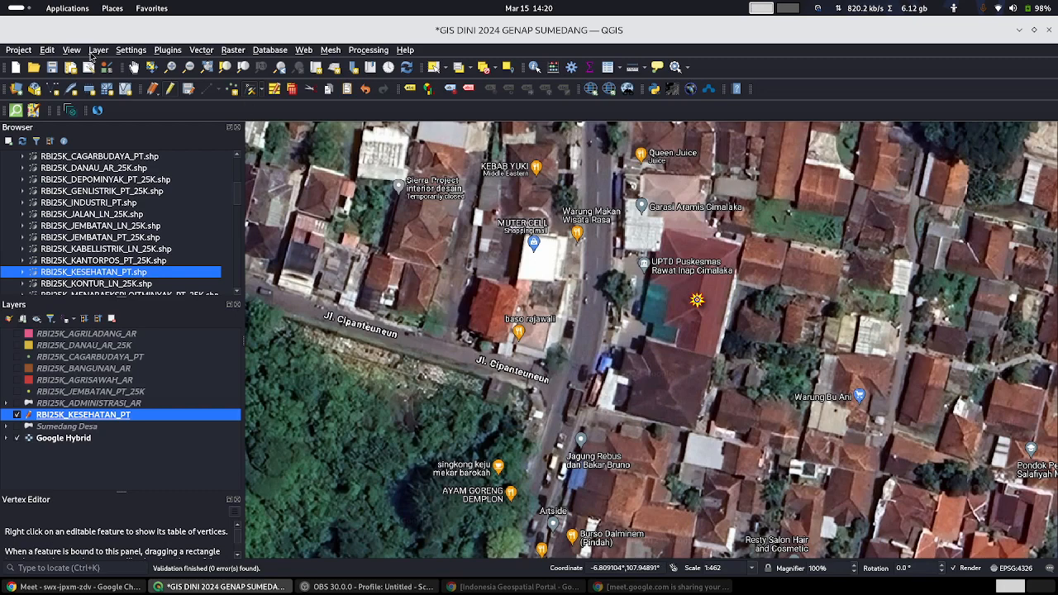
Step: Undo the marker moves and end the editing session on RBI25K_KESEHATAN_PT
{"action": "left_click", "coordinate": [47, 51]}
{"action": "left_click", "coordinate": [53, 69]}
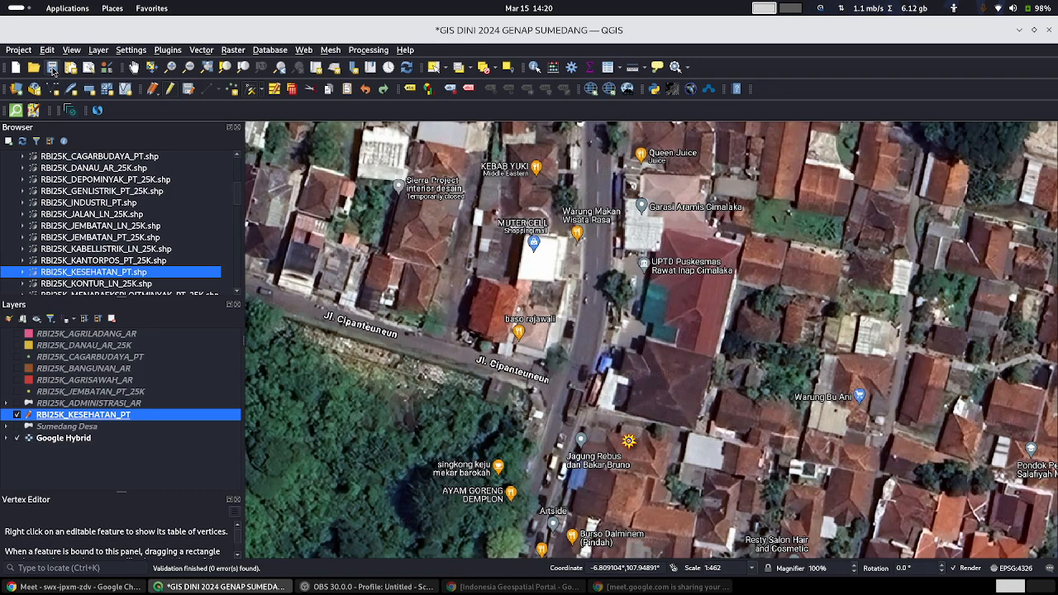
{"action": "key", "text": "ctrl+z"}
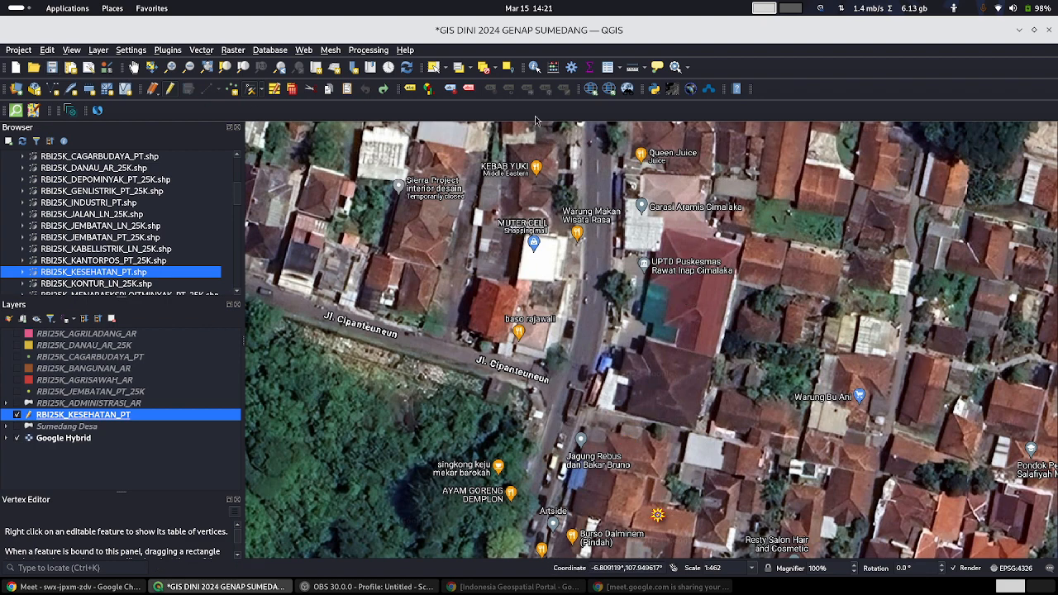
{"action": "left_click", "coordinate": [172, 89]}
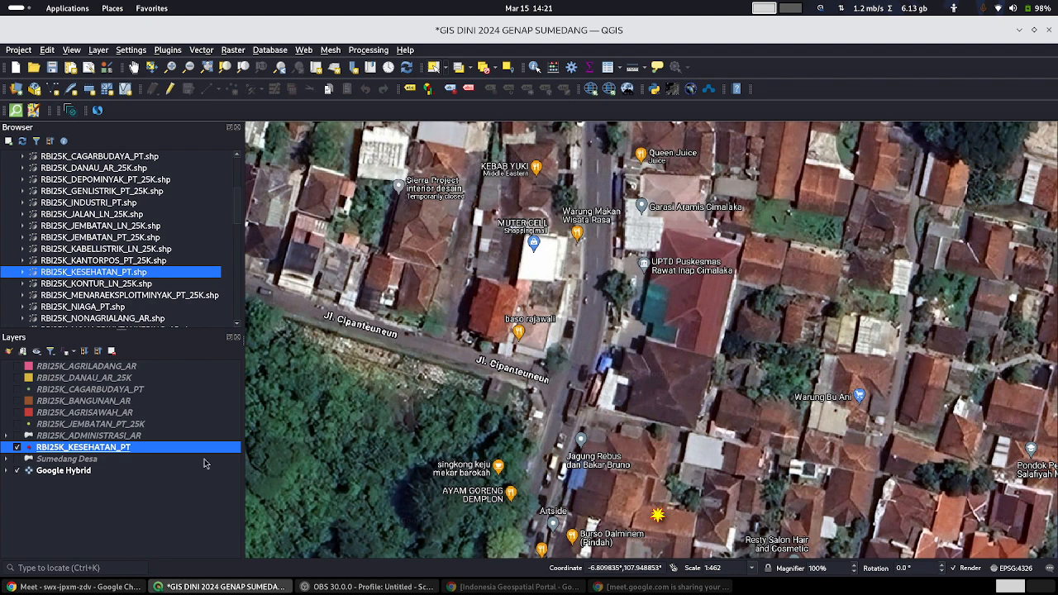
Step: Re-enable editing on RBI25K_KESEHATAN_PT and move the selected marker onto the UPTD Puskesmas Rawat Inap Cimalaka building with the current-layer Vertex Tool
{"action": "right_click", "coordinate": [124, 450]}
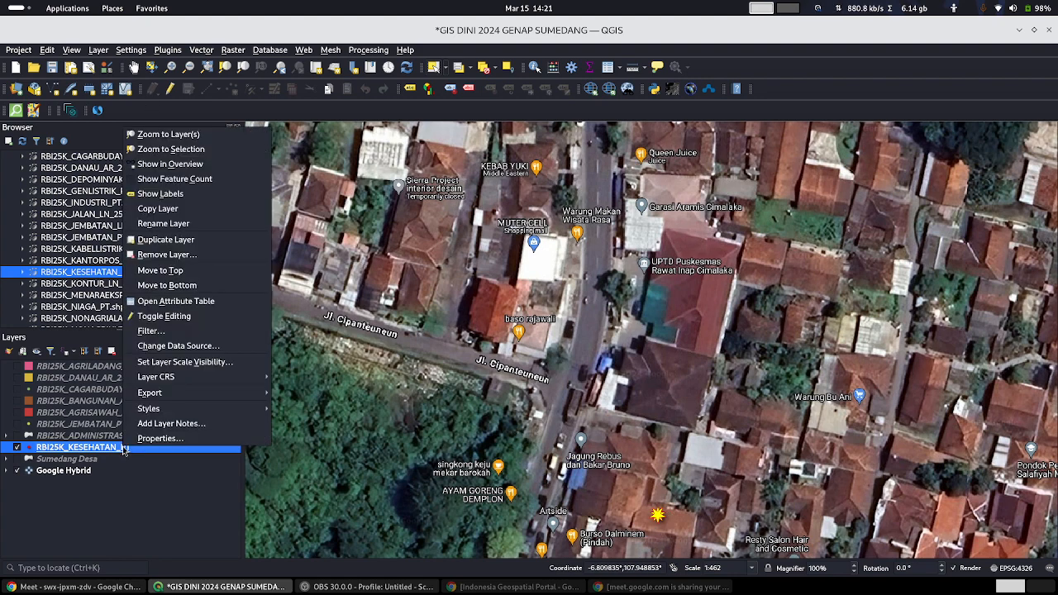
{"action": "left_click", "coordinate": [163, 316]}
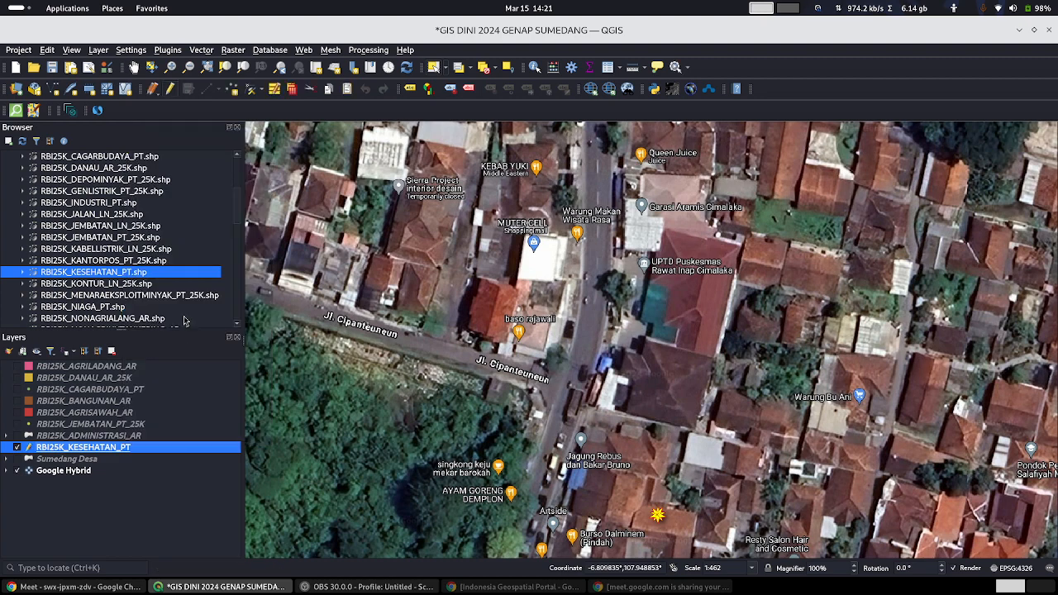
{"action": "left_click", "coordinate": [262, 92]}
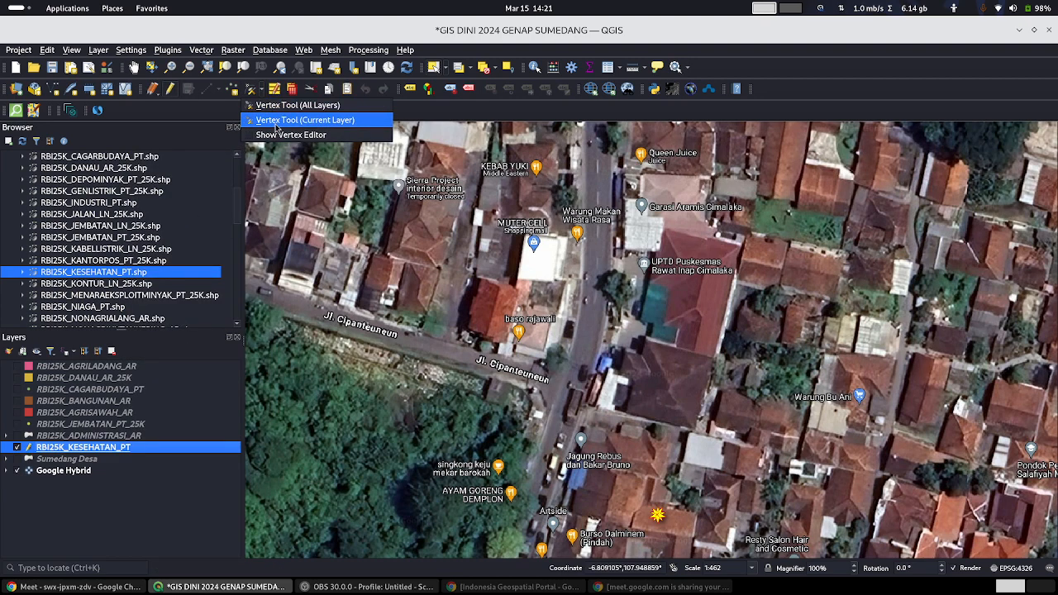
{"action": "left_click", "coordinate": [276, 122]}
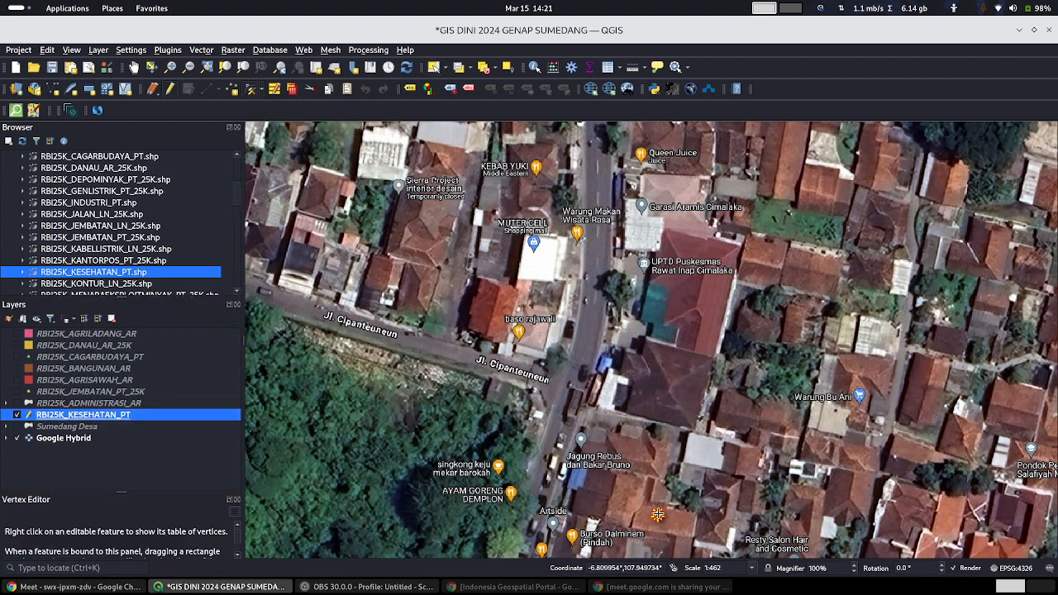
{"action": "left_click", "coordinate": [686, 291]}
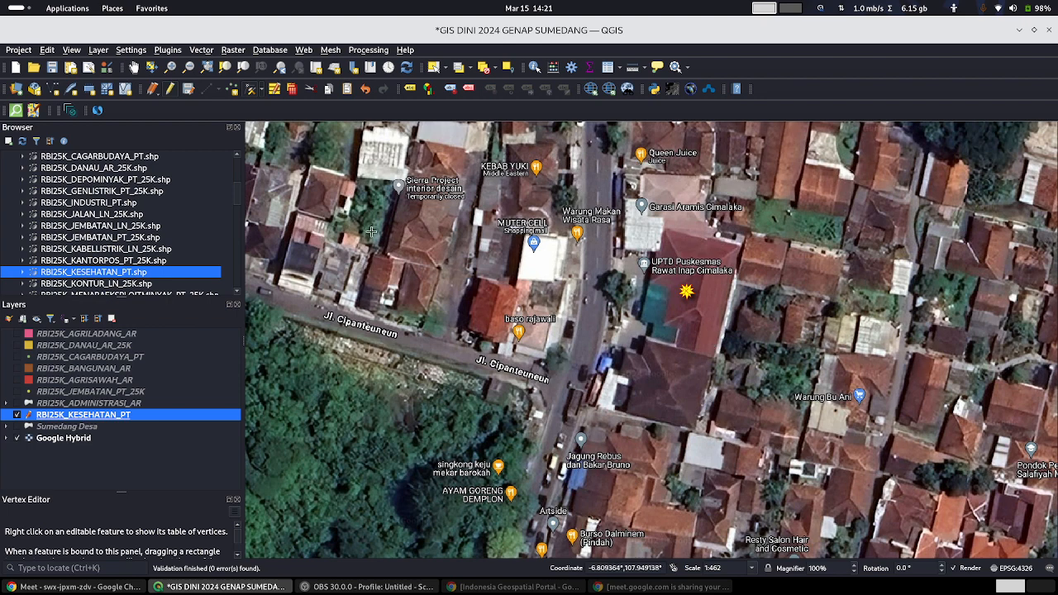
Step: Save the RBI25K_KESEHATAN_PT edits, end editing, and check the relocated marker against the satellite imagery
{"action": "left_click", "coordinate": [188, 89]}
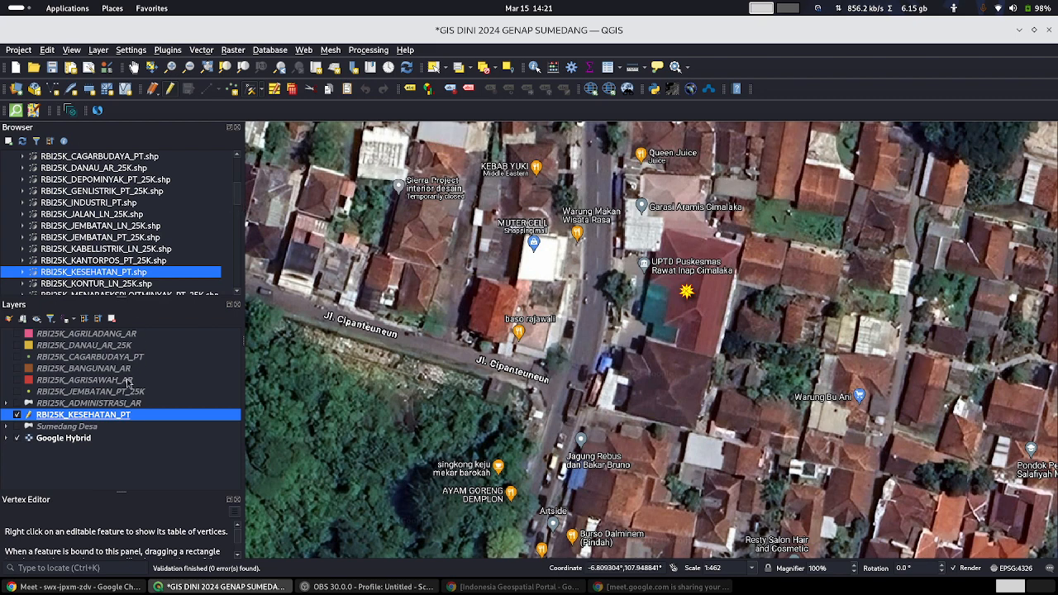
{"action": "left_click", "coordinate": [170, 89]}
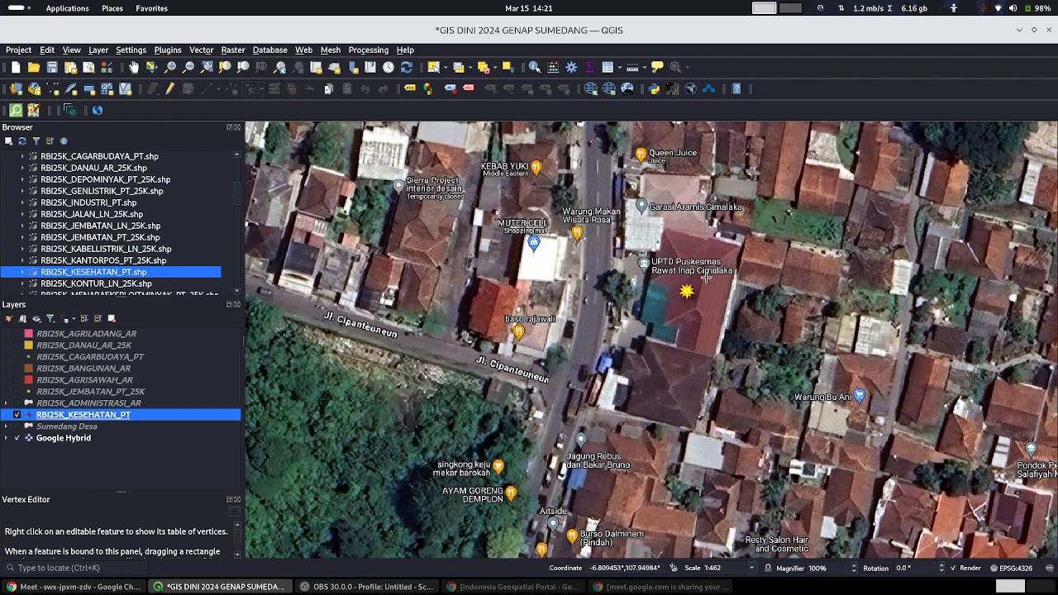
{"action": "scroll", "coordinate": [707, 279], "scroll_direction": "up", "scroll_amount": 1}
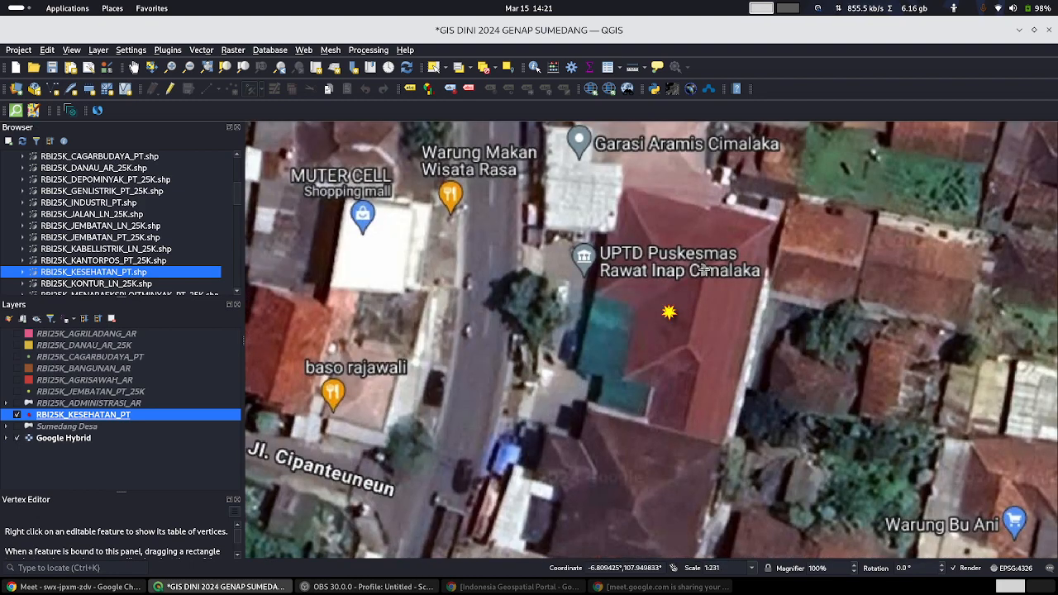
{"action": "scroll", "coordinate": [703, 270], "scroll_direction": "down", "scroll_amount": 1}
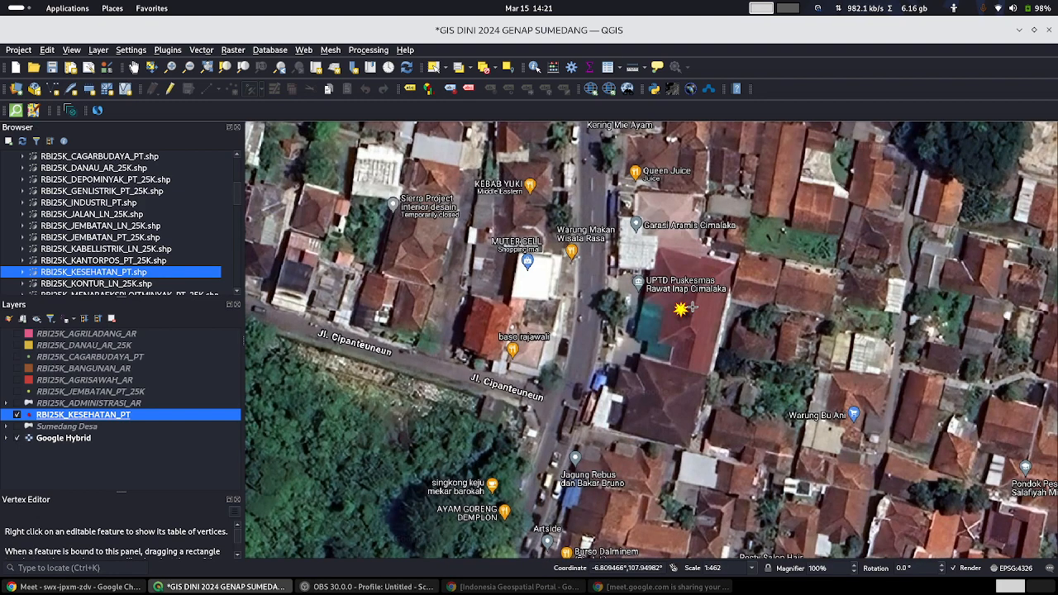
{"action": "scroll", "coordinate": [804, 299], "scroll_direction": "down", "scroll_amount": 1}
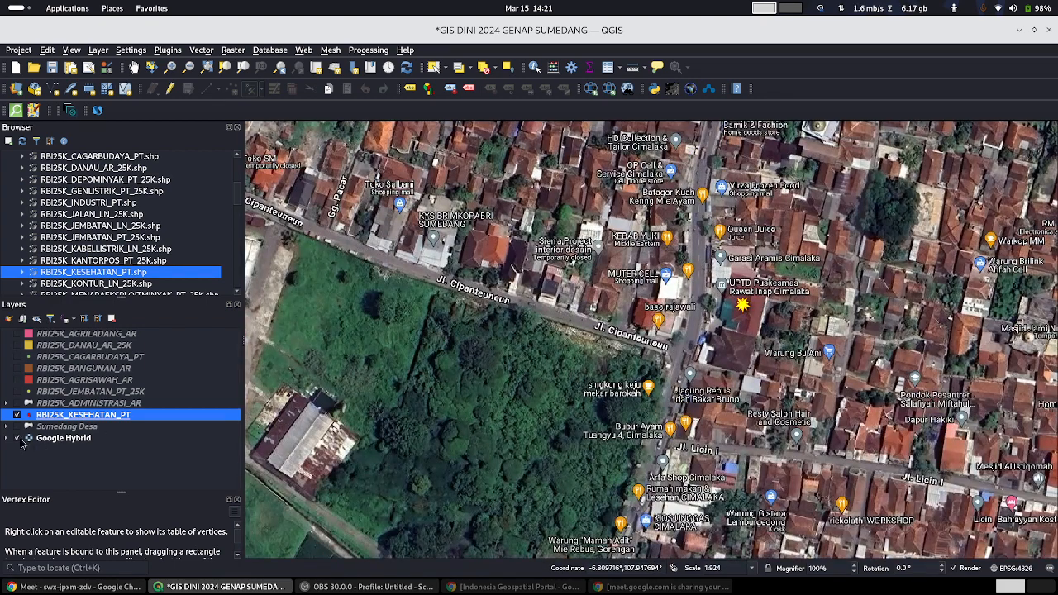
Step: Hide the Google Hybrid basemap and show the full extent of the RBI25K_KESEHATAN_PT layer
{"action": "left_click", "coordinate": [18, 439]}
{"action": "scroll", "coordinate": [773, 312], "scroll_direction": "down", "scroll_amount": 7}
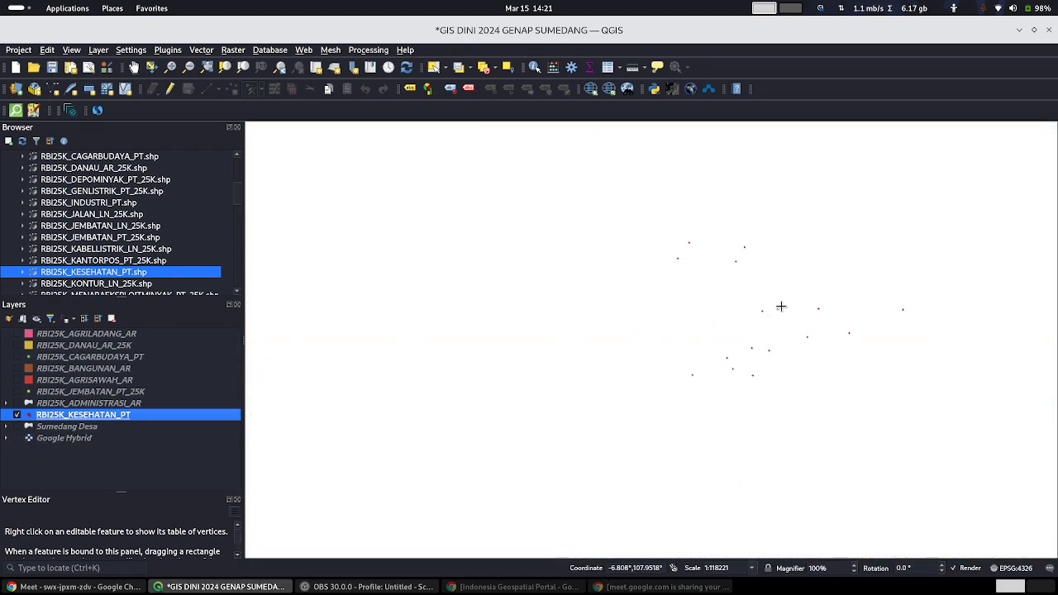
{"action": "scroll", "coordinate": [782, 307], "scroll_direction": "up", "scroll_amount": 3}
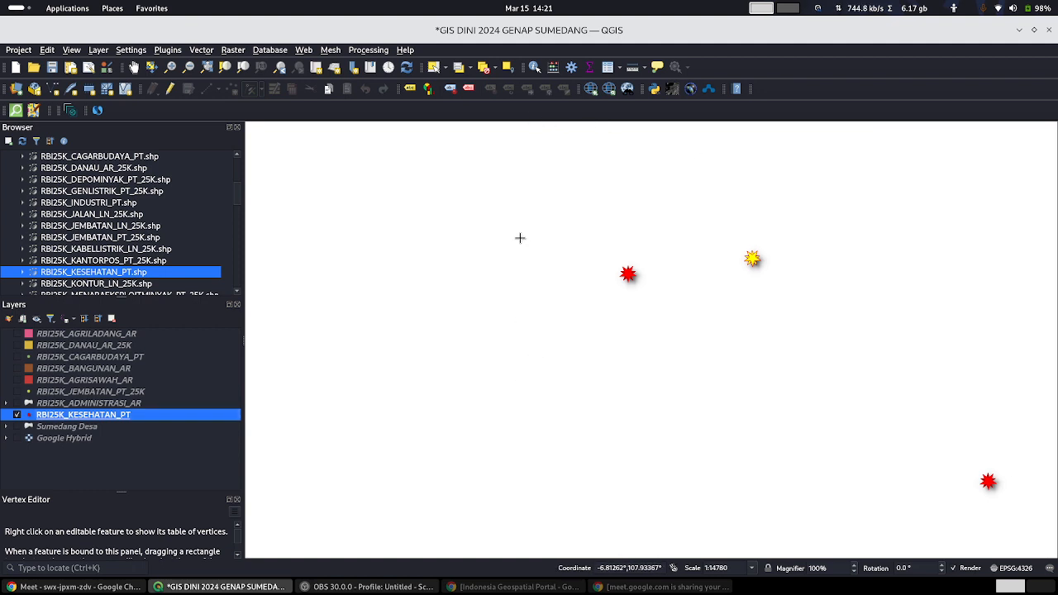
{"action": "left_click", "coordinate": [535, 67]}
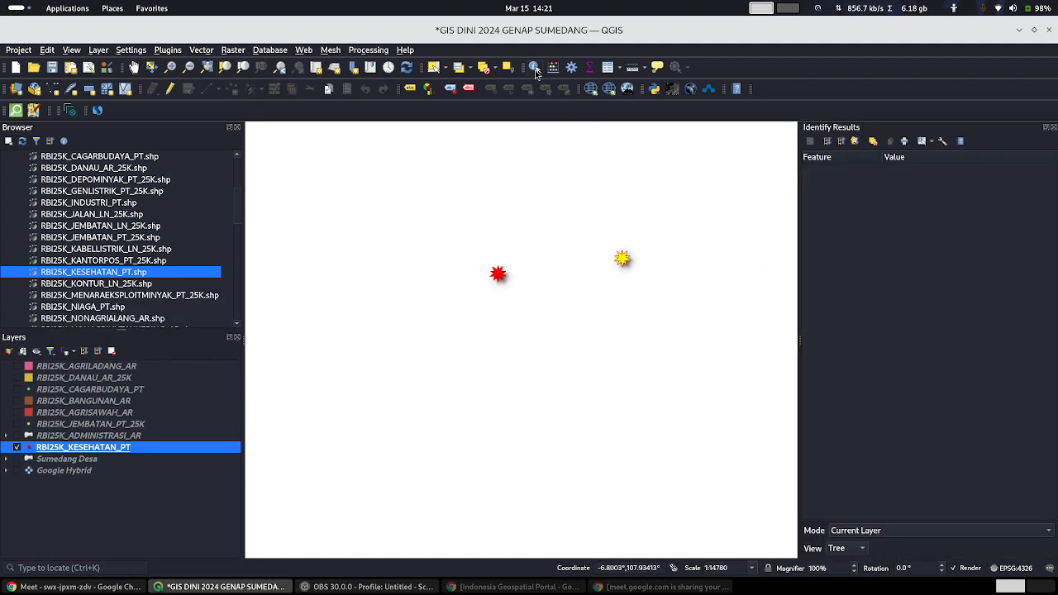
{"action": "left_click", "coordinate": [1054, 128]}
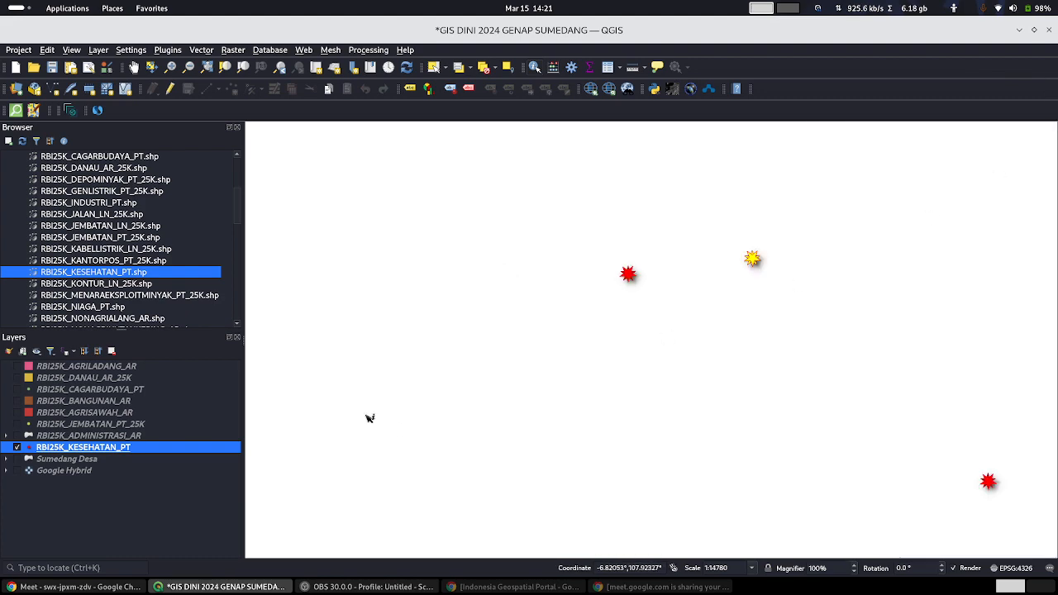
{"action": "right_click", "coordinate": [76, 452]}
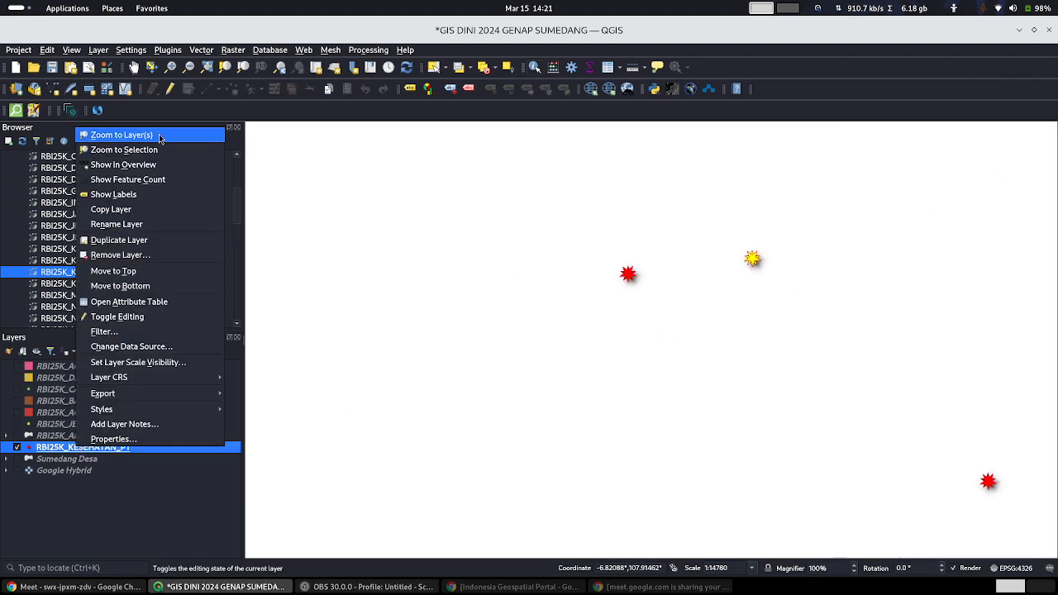
{"action": "left_click", "coordinate": [157, 134]}
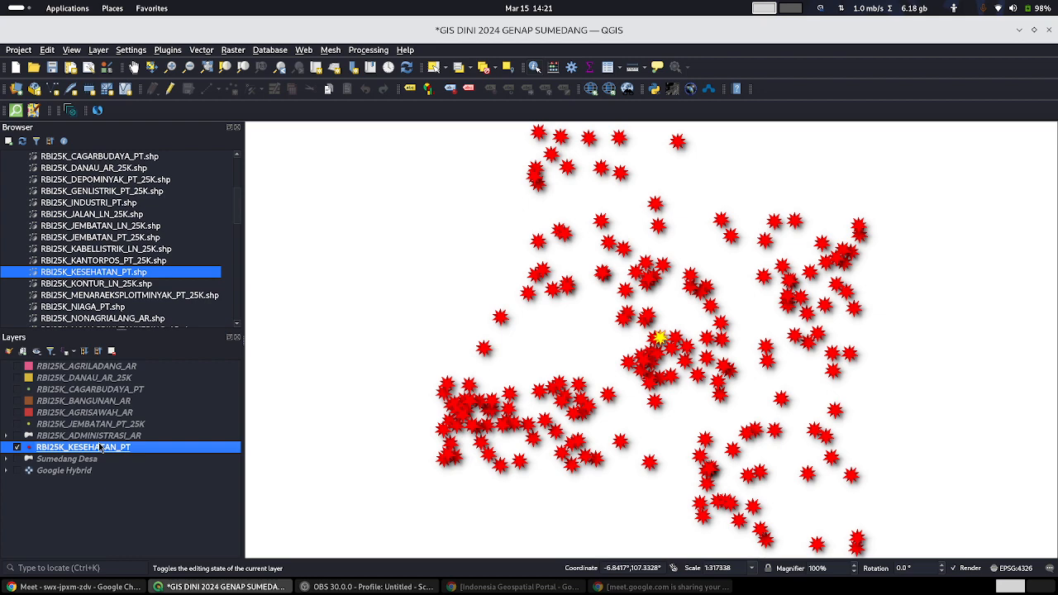
Step: Restyle the RBI25K_KESEHATAN_PT layer with the dot green preset marker symbol
{"action": "right_click", "coordinate": [106, 450]}
{"action": "left_click", "coordinate": [382, 352]}
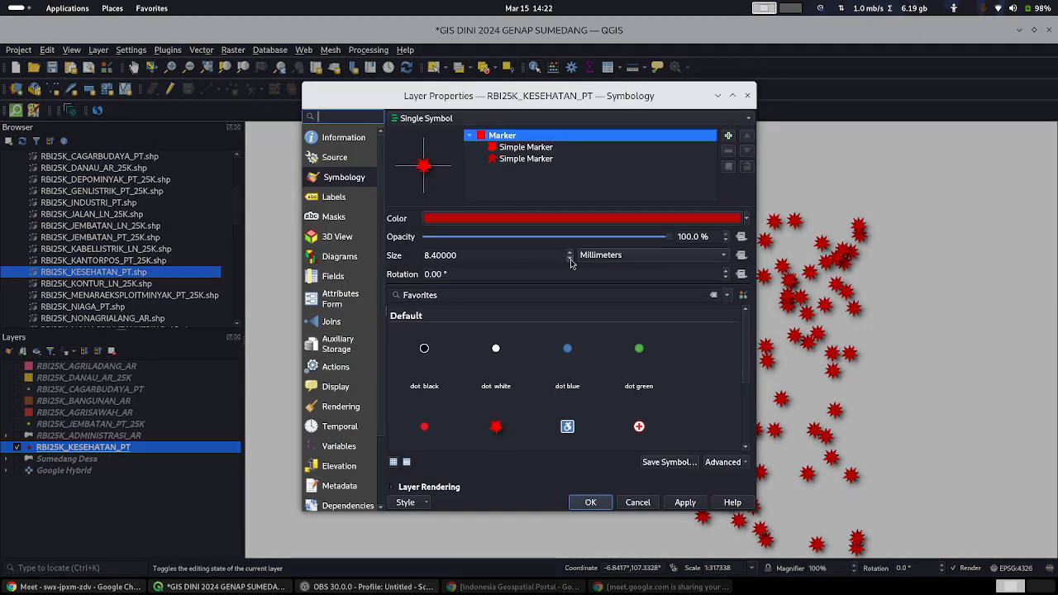
{"action": "left_click", "coordinate": [570, 259]}
{"action": "left_click", "coordinate": [570, 259]}
{"action": "left_click", "coordinate": [570, 259]}
{"action": "left_click", "coordinate": [570, 259]}
{"action": "left_click", "coordinate": [570, 259]}
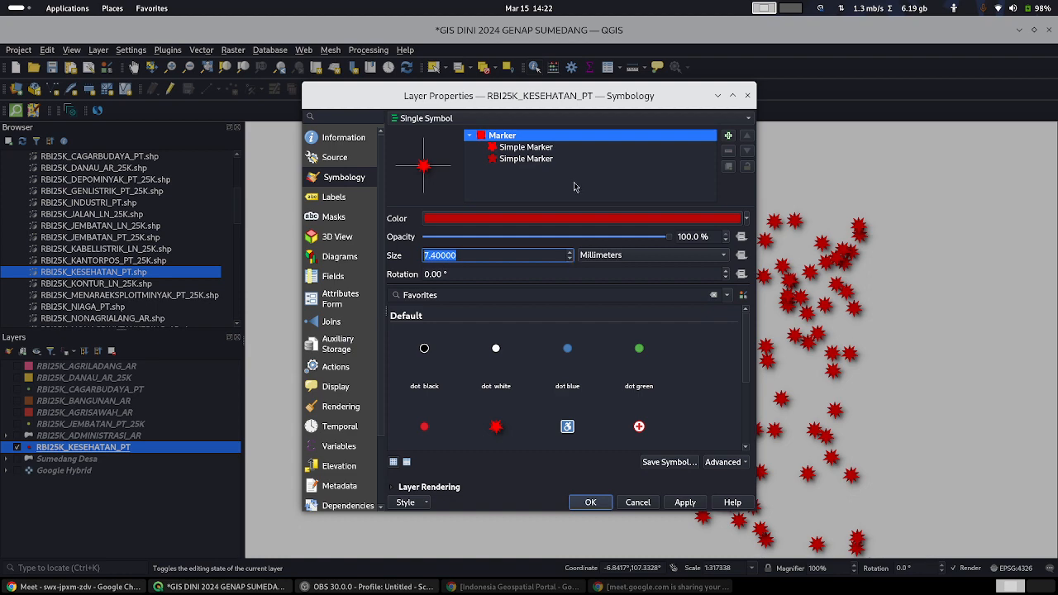
{"action": "left_click", "coordinate": [641, 348]}
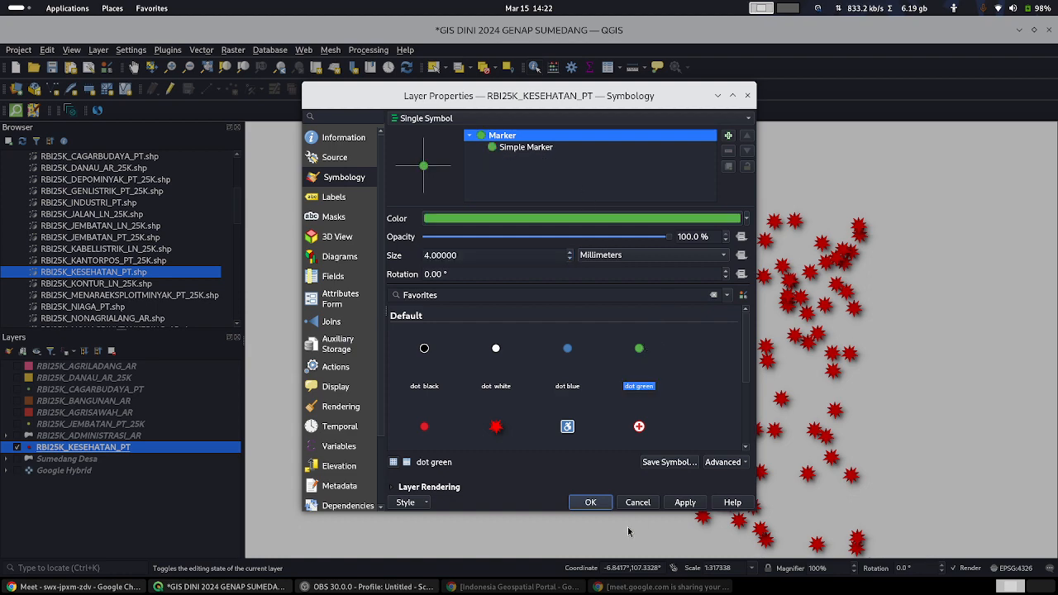
{"action": "left_click", "coordinate": [602, 504]}
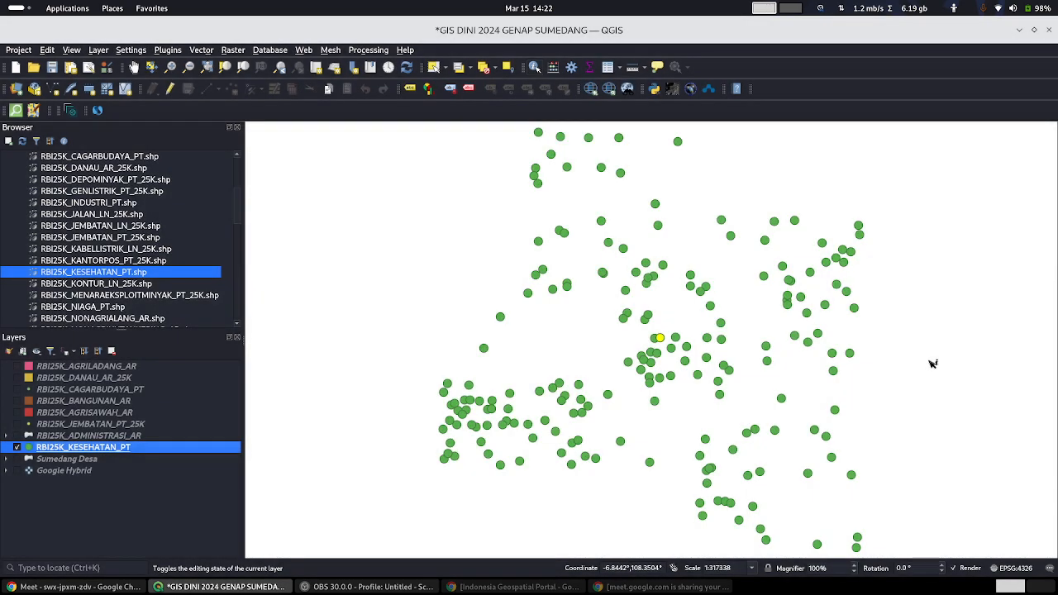
Step: Clear the feature selection on the RBI25K_KESEHATAN_PT layer
{"action": "left_click", "coordinate": [446, 70]}
{"action": "left_click", "coordinate": [475, 83]}
{"action": "left_click", "coordinate": [363, 302]}
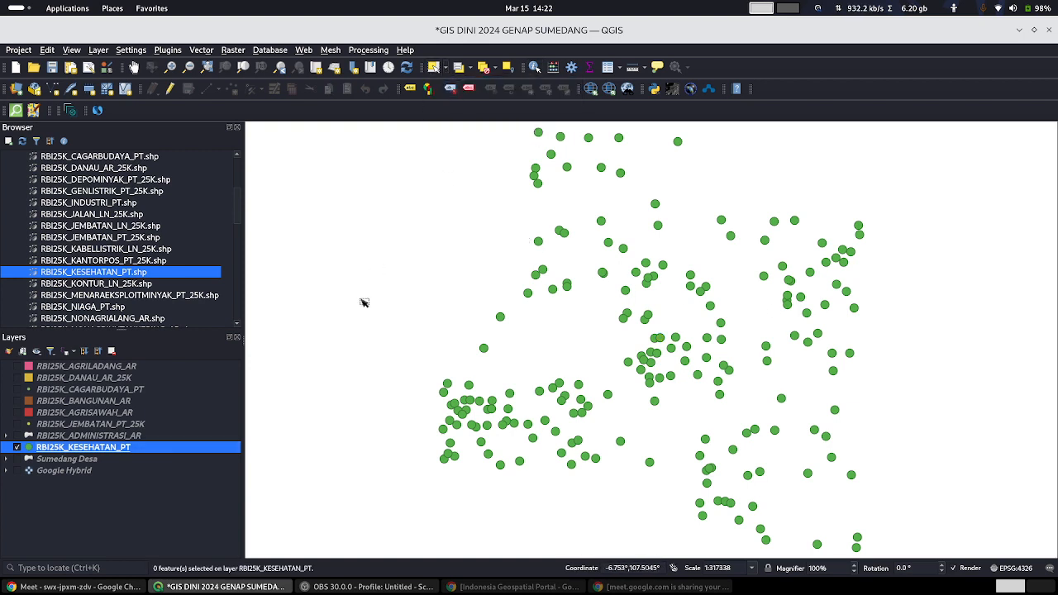
Step: Hide the RBI25K_KESEHATAN_PT layer and add RBI25K_KONTUR_LN_25K.shp to the map
{"action": "scroll", "coordinate": [142, 243], "scroll_direction": "down", "scroll_amount": 1}
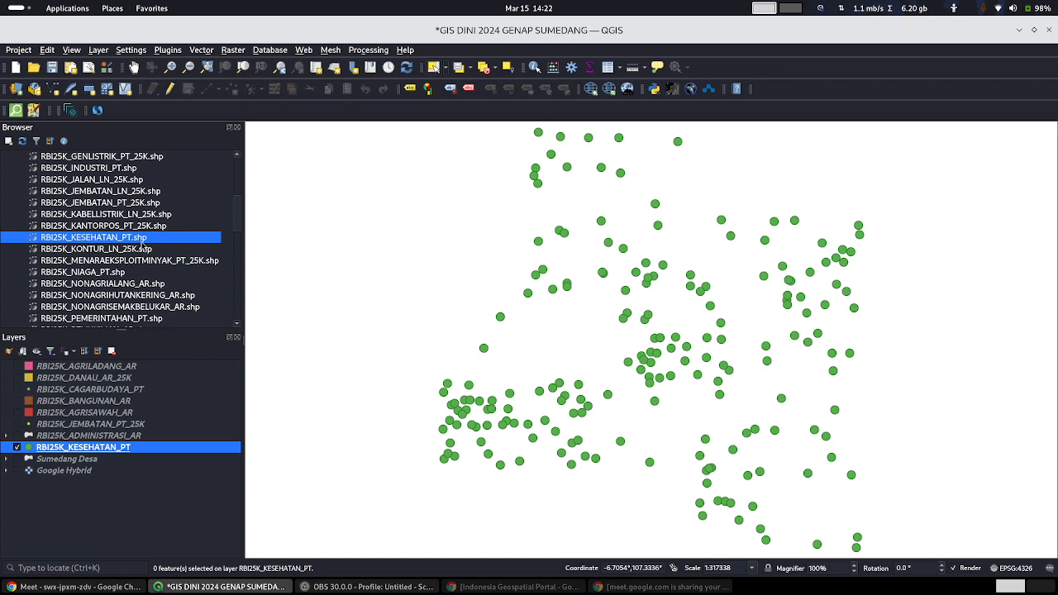
{"action": "left_click", "coordinate": [126, 252]}
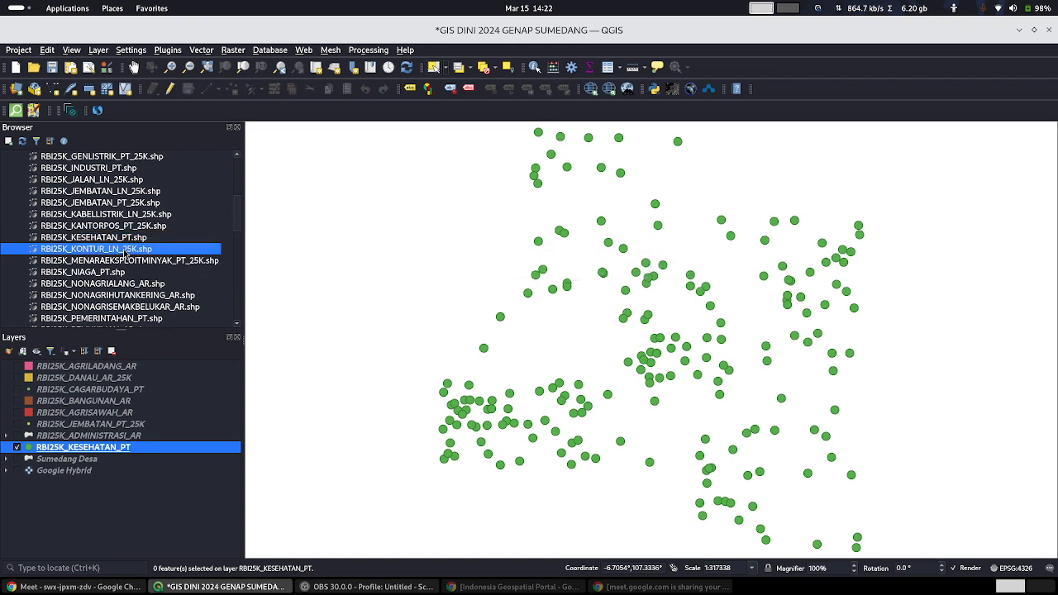
{"action": "left_click", "coordinate": [18, 447]}
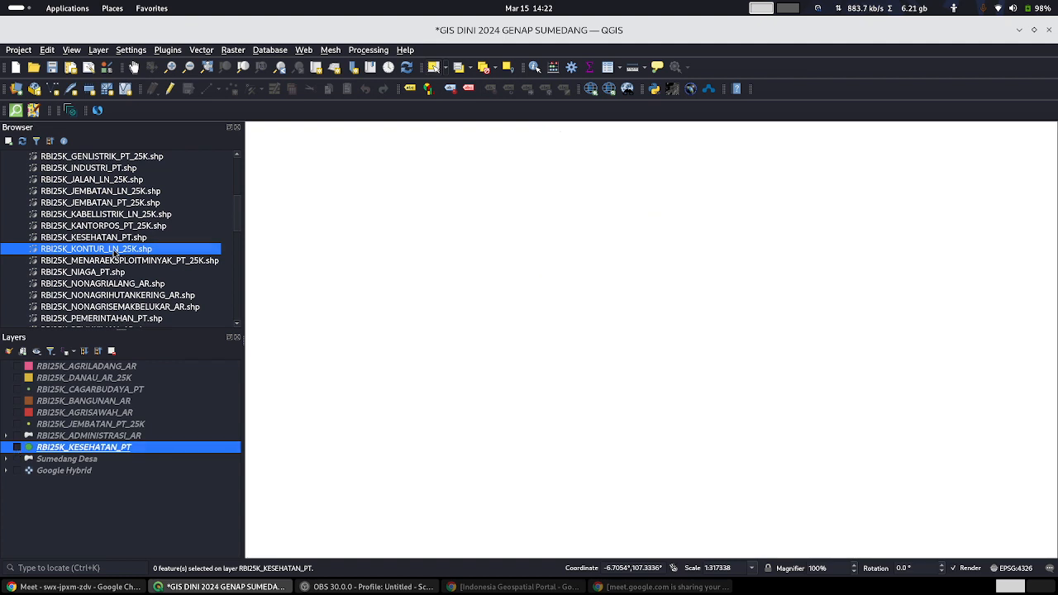
{"action": "left_click_drag", "start_coordinate": [115, 255], "coordinate": [619, 287]}
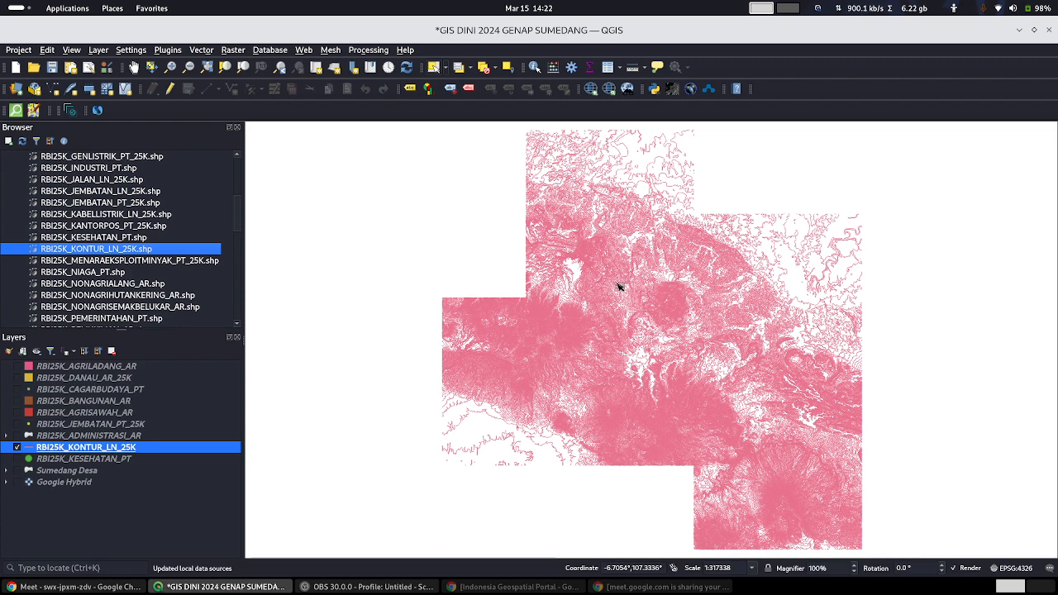
Step: Review the parameters of the raster Contour extraction tool and close it without running it
{"action": "left_click", "coordinate": [206, 53]}
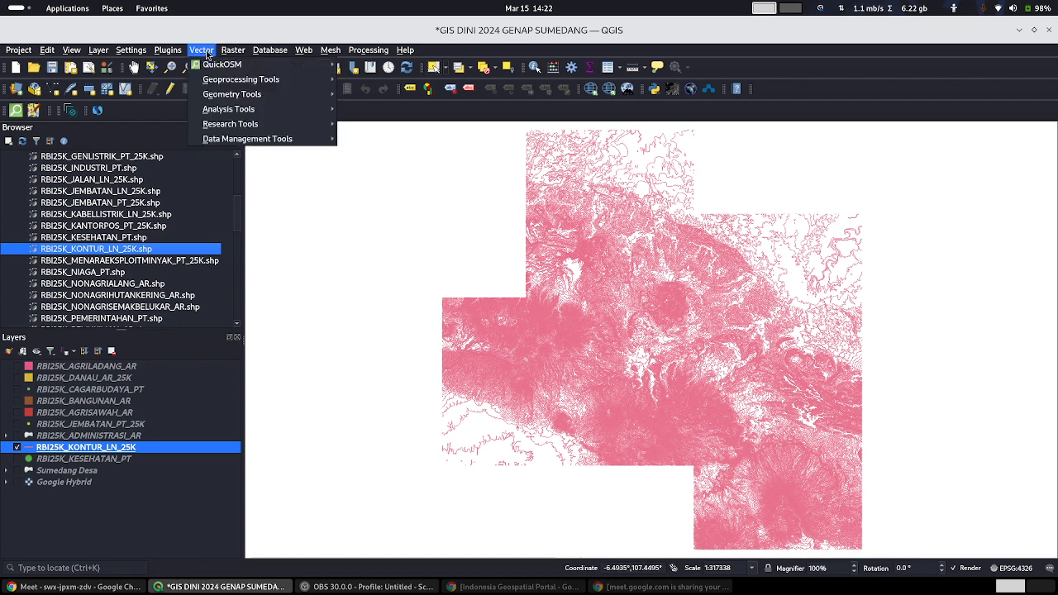
{"action": "mouse_move", "coordinate": [241, 125]}
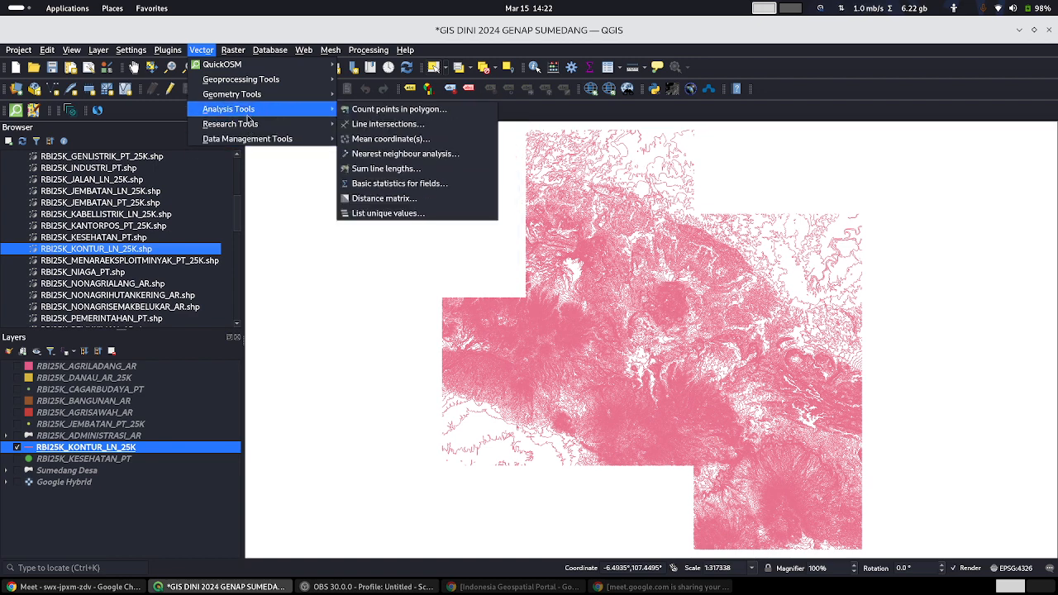
{"action": "mouse_move", "coordinate": [231, 52]}
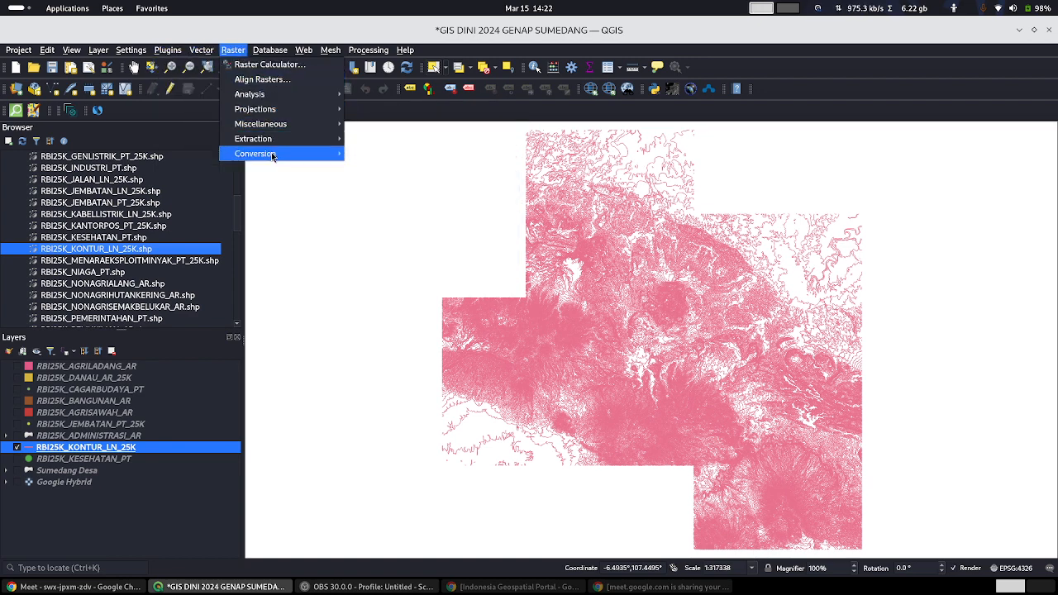
{"action": "mouse_move", "coordinate": [273, 140]}
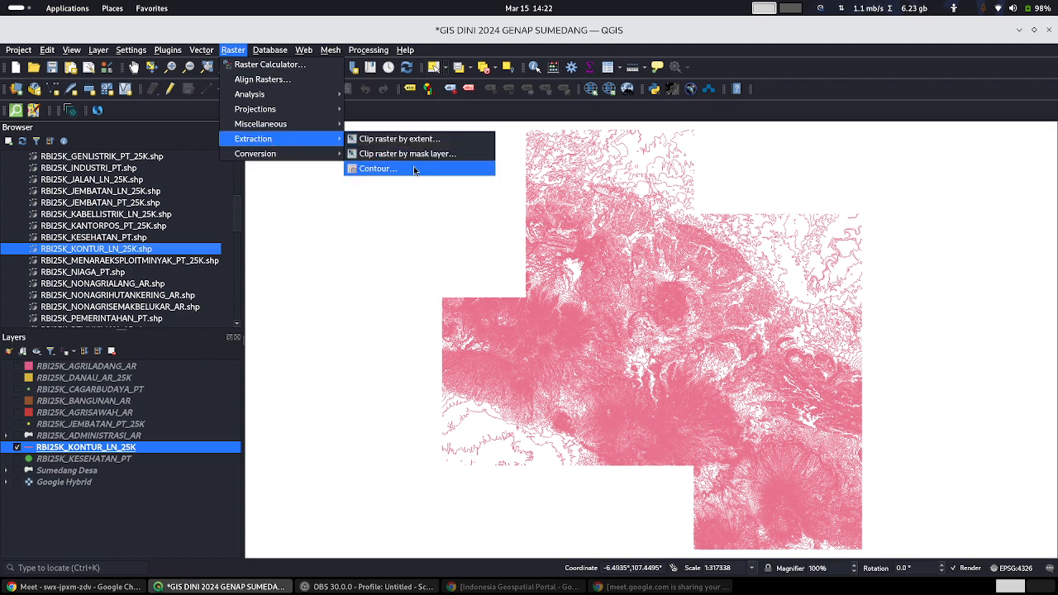
{"action": "left_click", "coordinate": [230, 50]}
{"action": "left_click", "coordinate": [229, 51]}
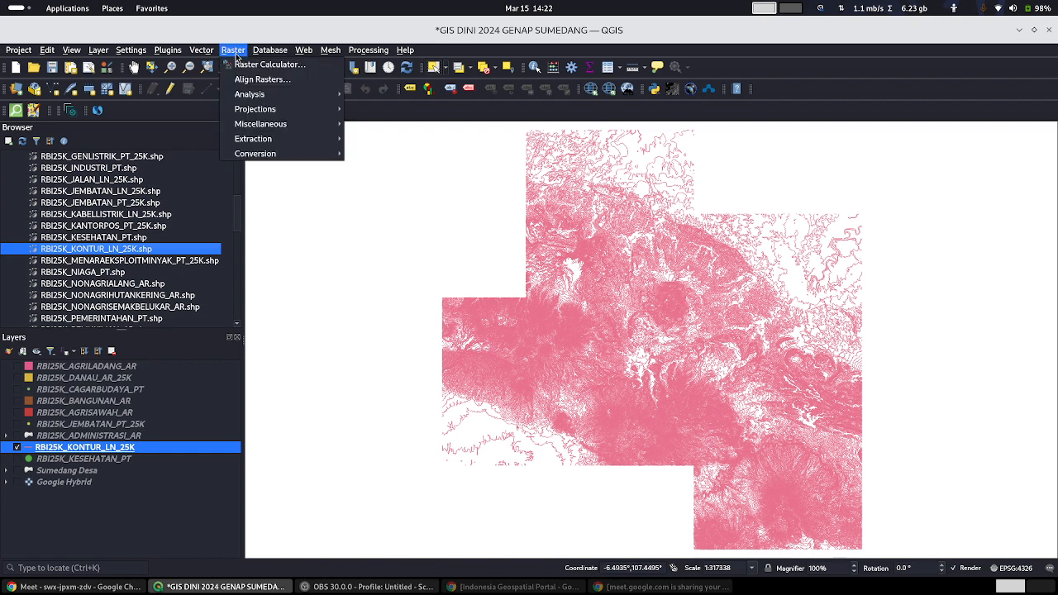
{"action": "mouse_move", "coordinate": [258, 143]}
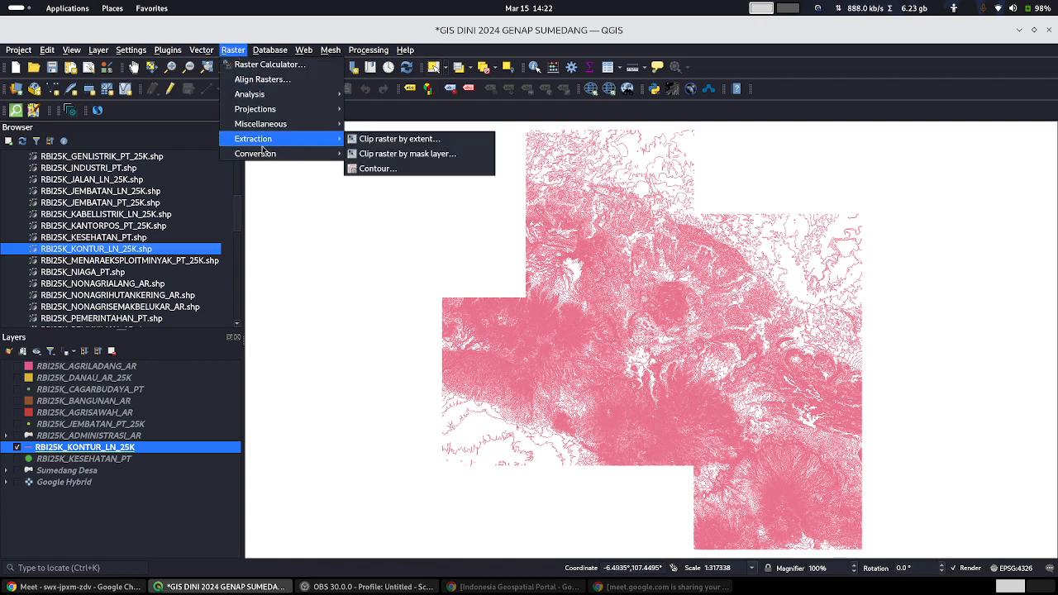
{"action": "left_click", "coordinate": [373, 169]}
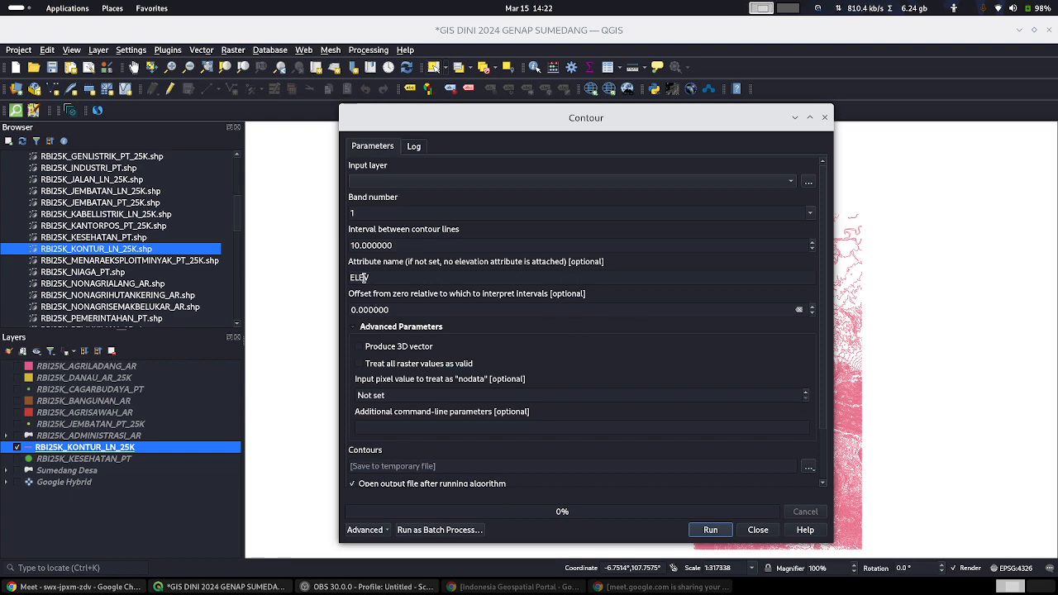
{"action": "left_click", "coordinate": [757, 530]}
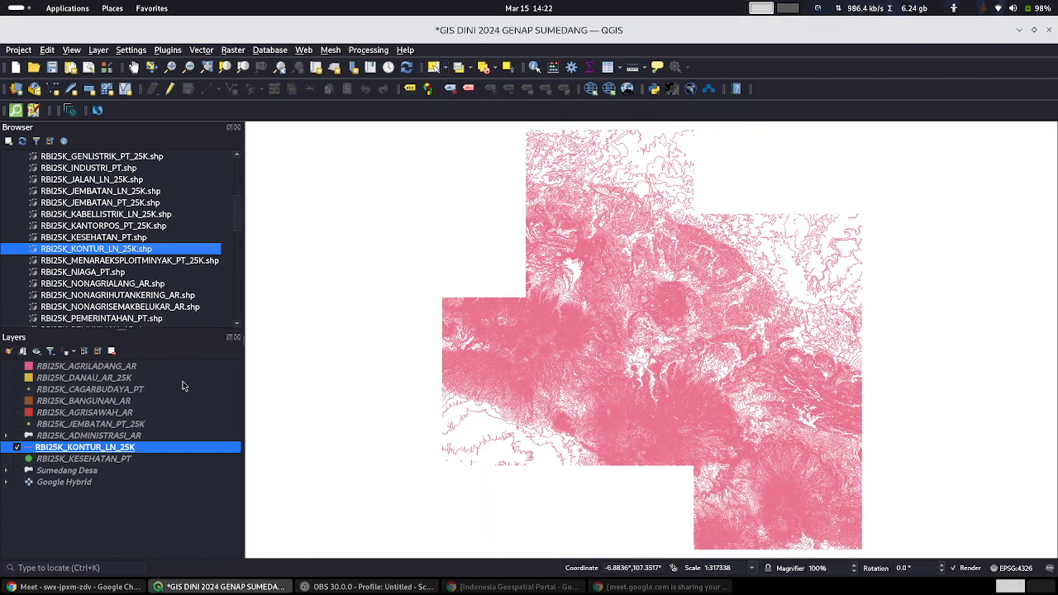
Step: Examine the RBI25K_KONTUR_LN_25K attribute table, widening the SHAPE_LEN column to read its full values
{"action": "right_click", "coordinate": [128, 253]}
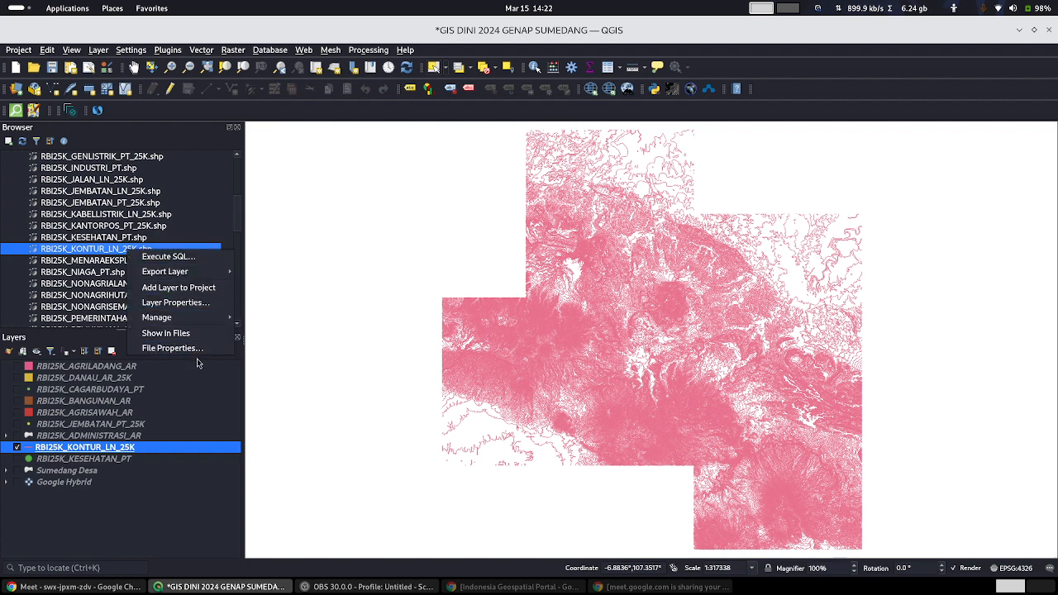
{"action": "mouse_move", "coordinate": [188, 324]}
{"action": "left_click", "coordinate": [124, 416]}
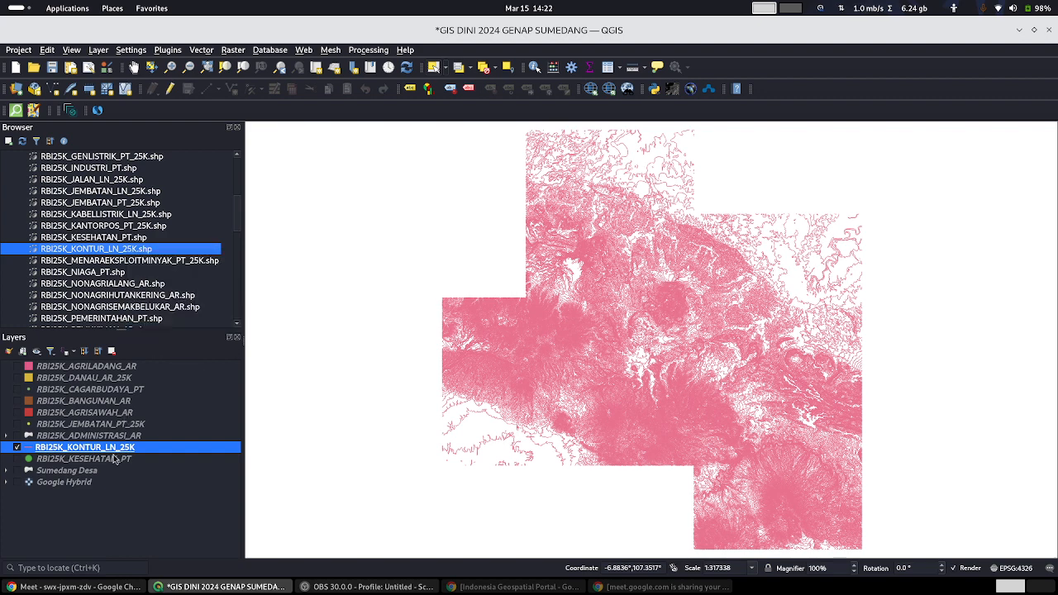
{"action": "right_click", "coordinate": [122, 449]}
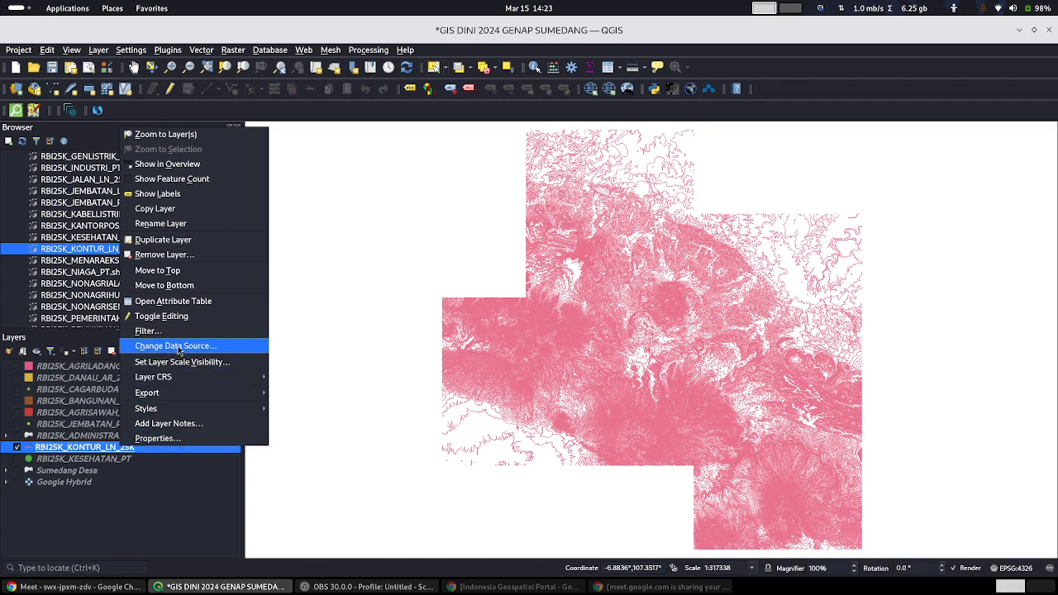
{"action": "left_click", "coordinate": [190, 301]}
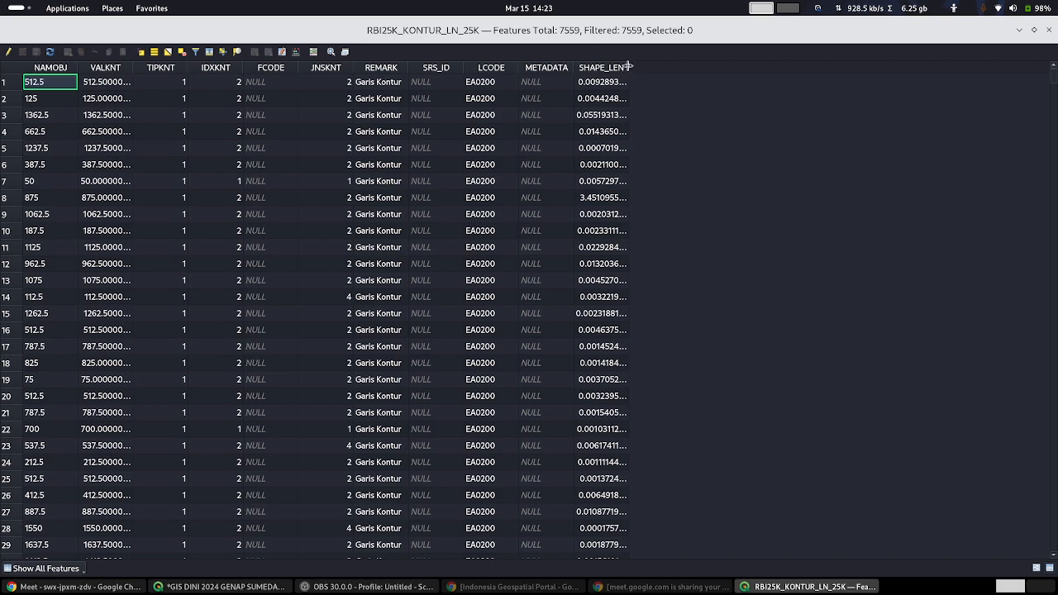
{"action": "left_click_drag", "start_coordinate": [628, 66], "coordinate": [690, 71]}
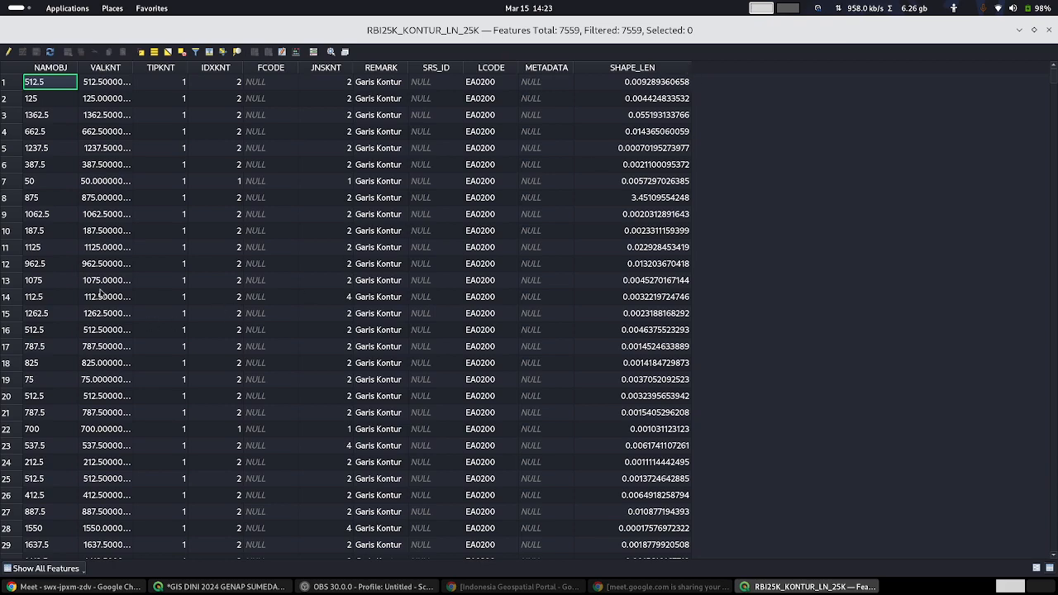
{"action": "scroll", "coordinate": [113, 269], "scroll_direction": "down", "scroll_amount": 4}
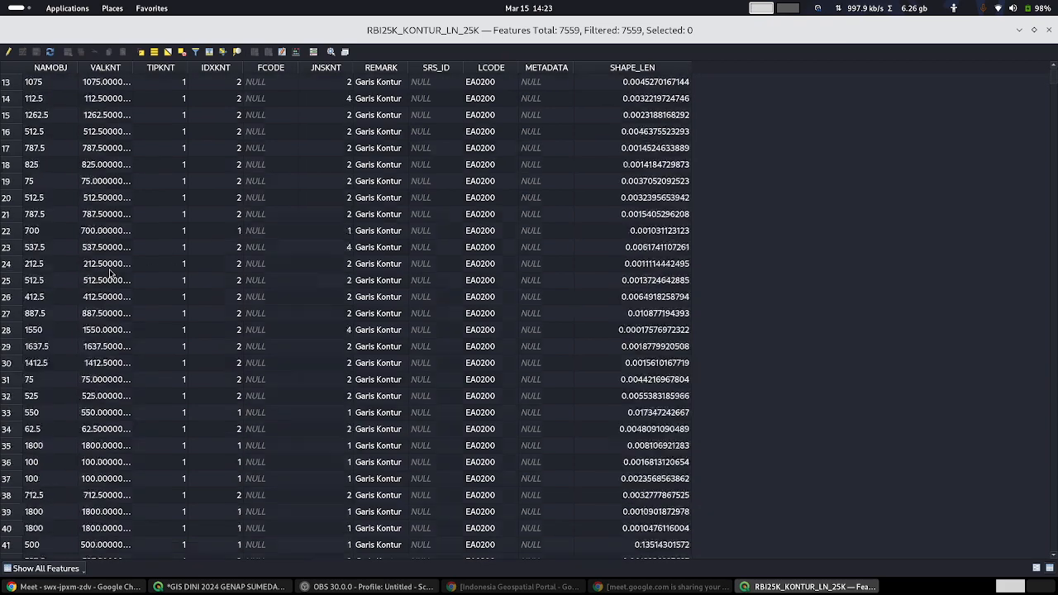
{"action": "scroll", "coordinate": [112, 272], "scroll_direction": "up", "scroll_amount": 5}
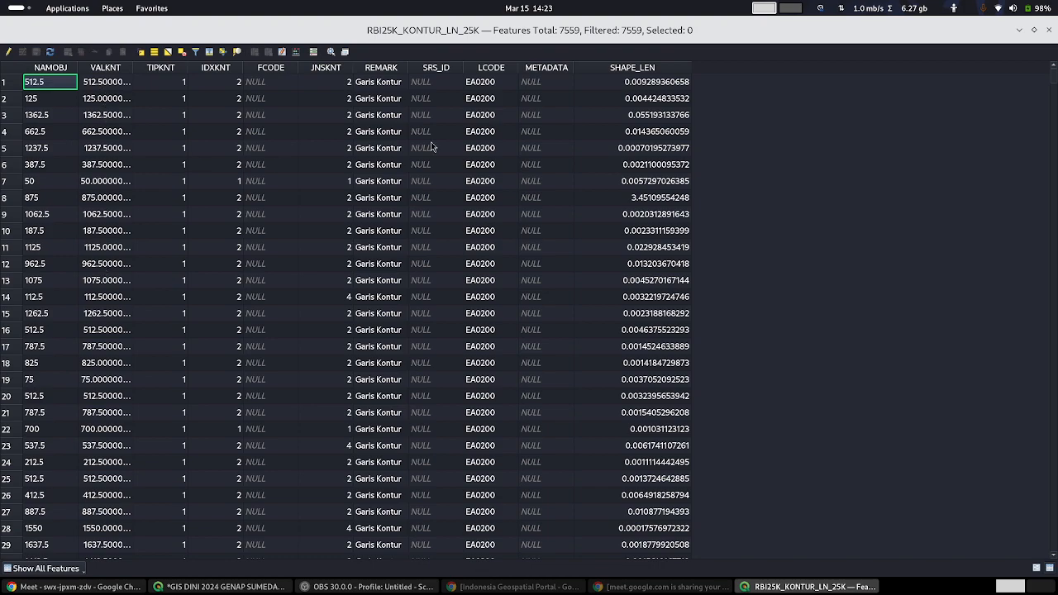
{"action": "left_click", "coordinate": [1048, 29]}
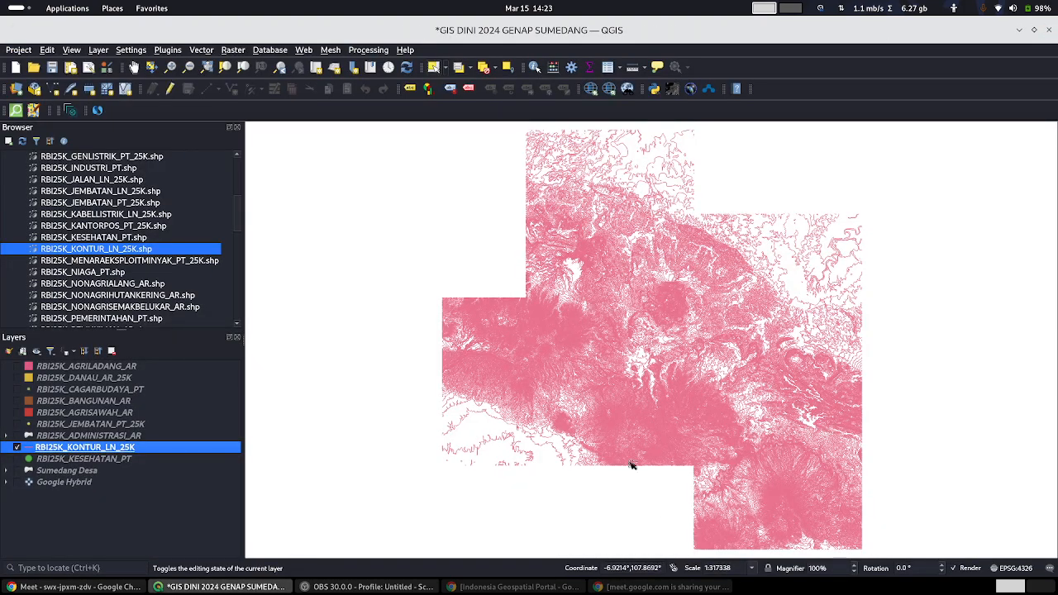
Step: Show the Google Hybrid basemap beneath the contour lines and inspect their coverage
{"action": "scroll", "coordinate": [658, 445], "scroll_direction": "up", "scroll_amount": 2}
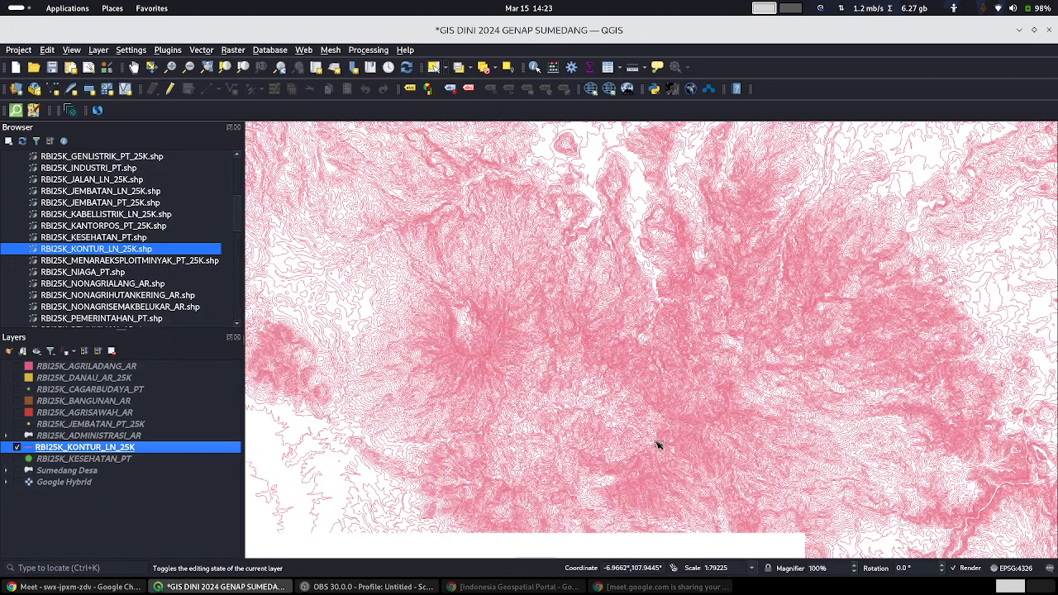
{"action": "scroll", "coordinate": [657, 445], "scroll_direction": "down", "scroll_amount": 2}
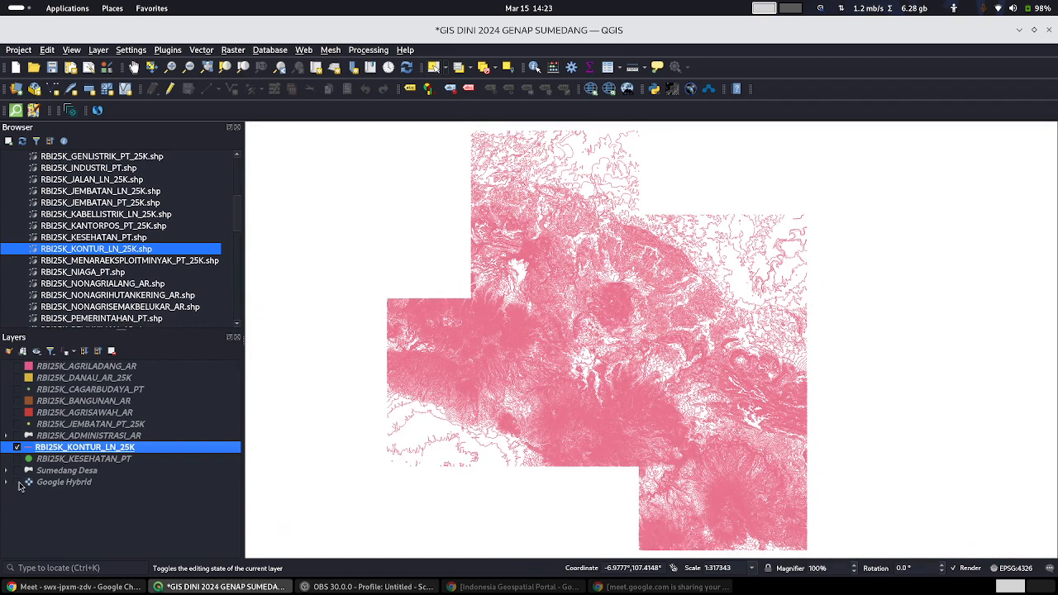
{"action": "left_click", "coordinate": [18, 483]}
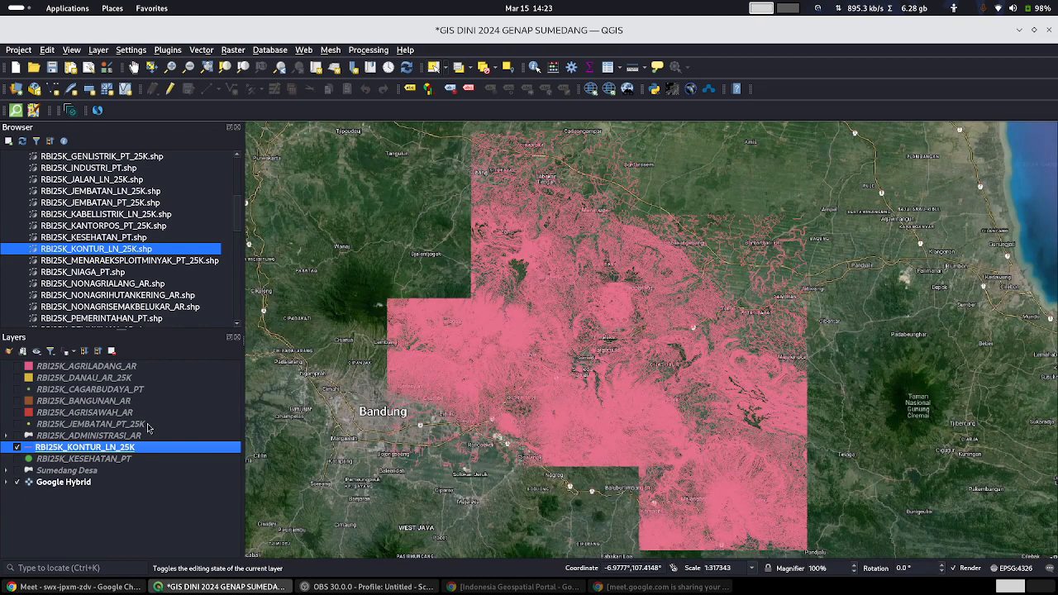
{"action": "scroll", "coordinate": [409, 316], "scroll_direction": "up", "scroll_amount": 1}
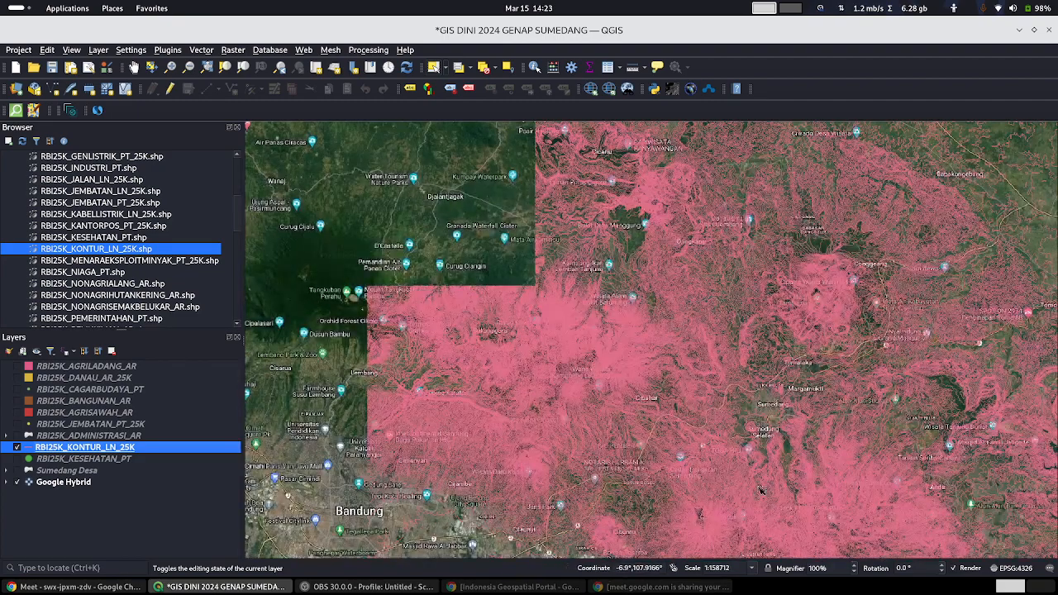
{"action": "scroll", "coordinate": [760, 488], "scroll_direction": "down", "scroll_amount": 1}
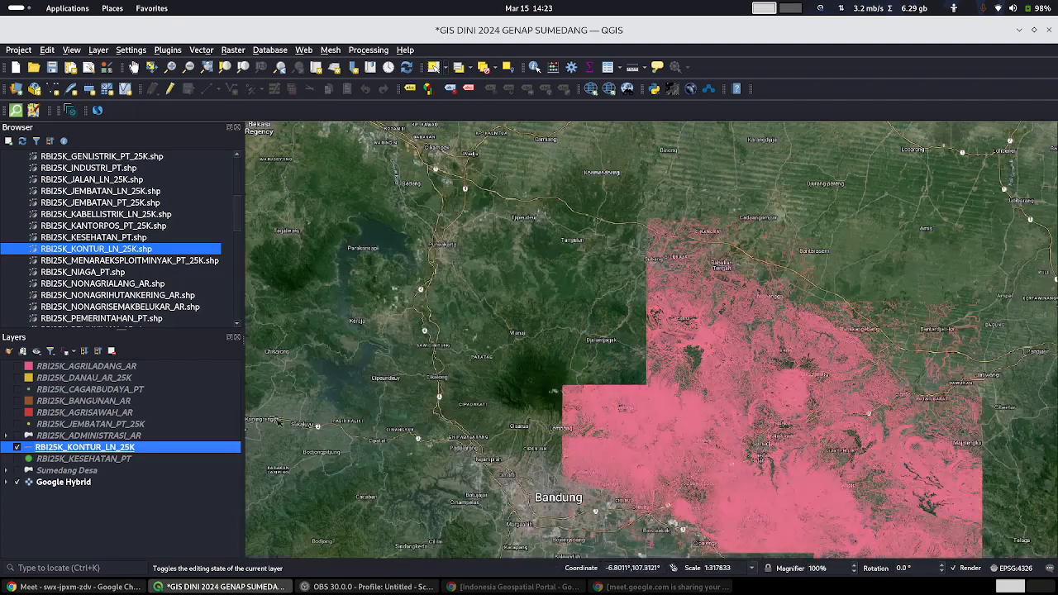
Step: Hide the RBI25K_KONTUR_LN_25K layer and view the satellite imagery around Sumedang
{"action": "left_click", "coordinate": [17, 448]}
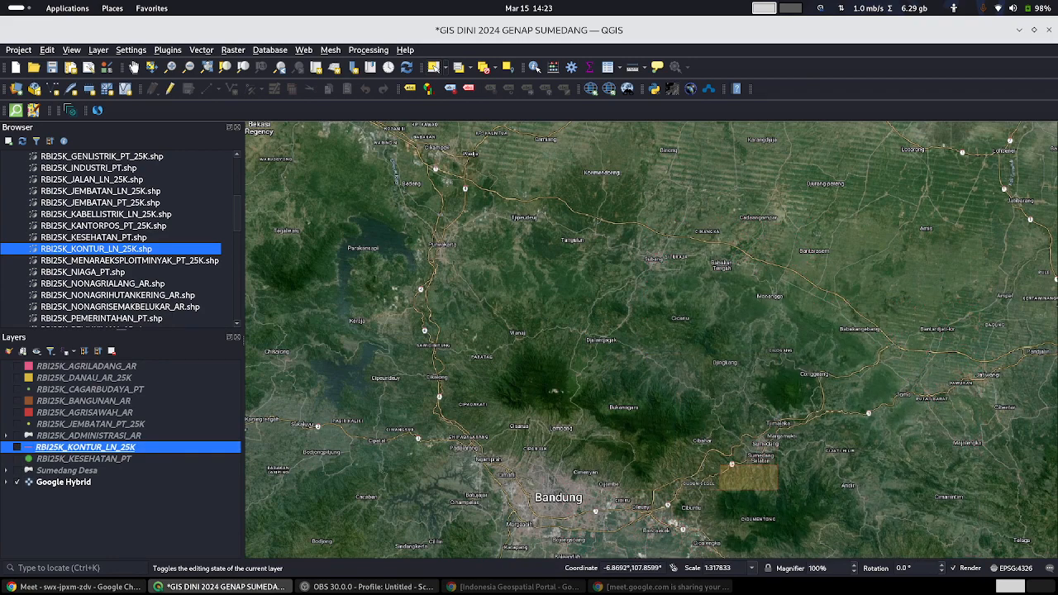
{"action": "left_click", "coordinate": [134, 69]}
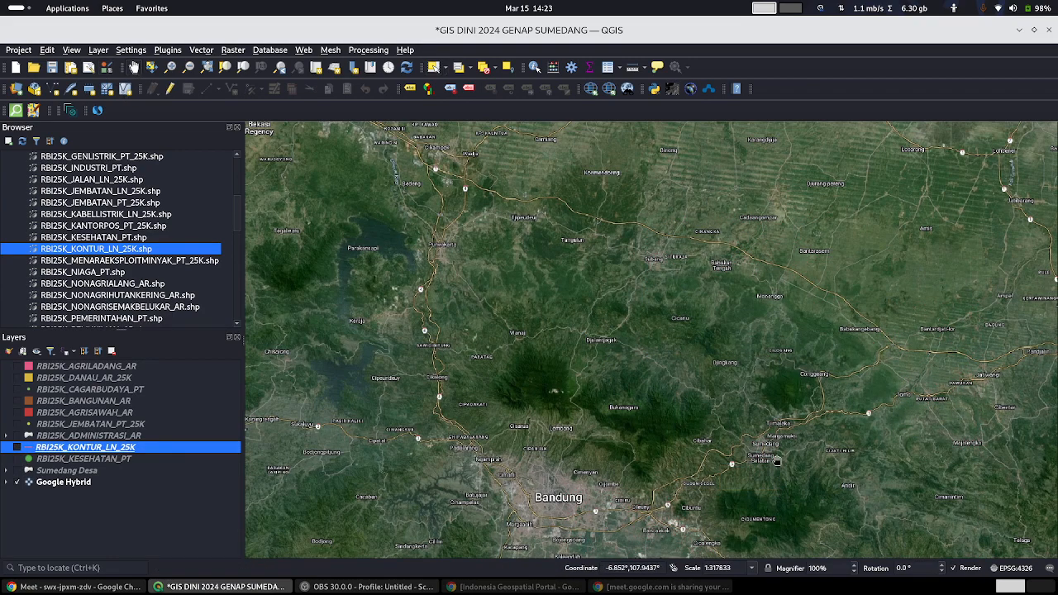
{"action": "left_click_drag", "start_coordinate": [773, 481], "coordinate": [702, 374]}
{"action": "scroll", "coordinate": [551, 282], "scroll_direction": "up", "scroll_amount": 1}
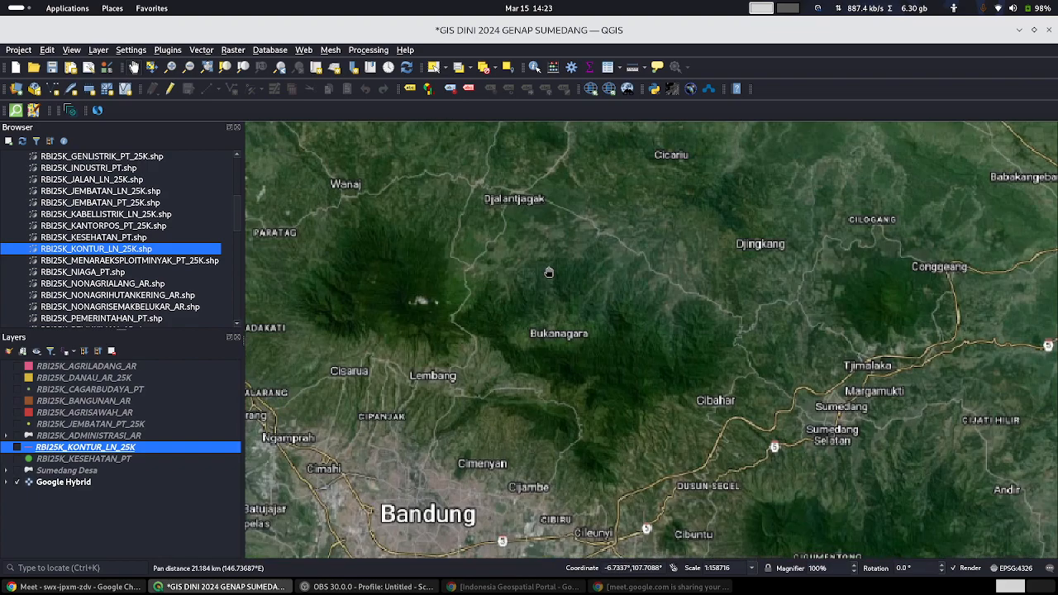
{"action": "left_click_drag", "start_coordinate": [731, 413], "coordinate": [637, 328]}
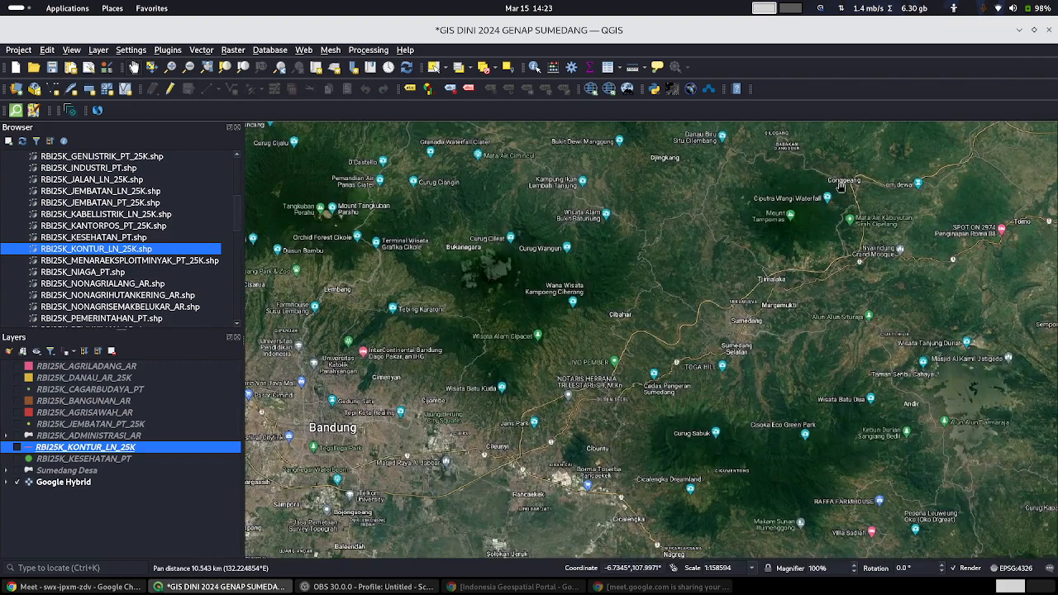
Step: Turn on the RBI25K_KONTUR_LN_25K contour layer over the Mount Tampomas area
{"action": "scroll", "coordinate": [836, 207], "scroll_direction": "up", "scroll_amount": 1}
{"action": "left_click_drag", "start_coordinate": [775, 246], "coordinate": [631, 358]}
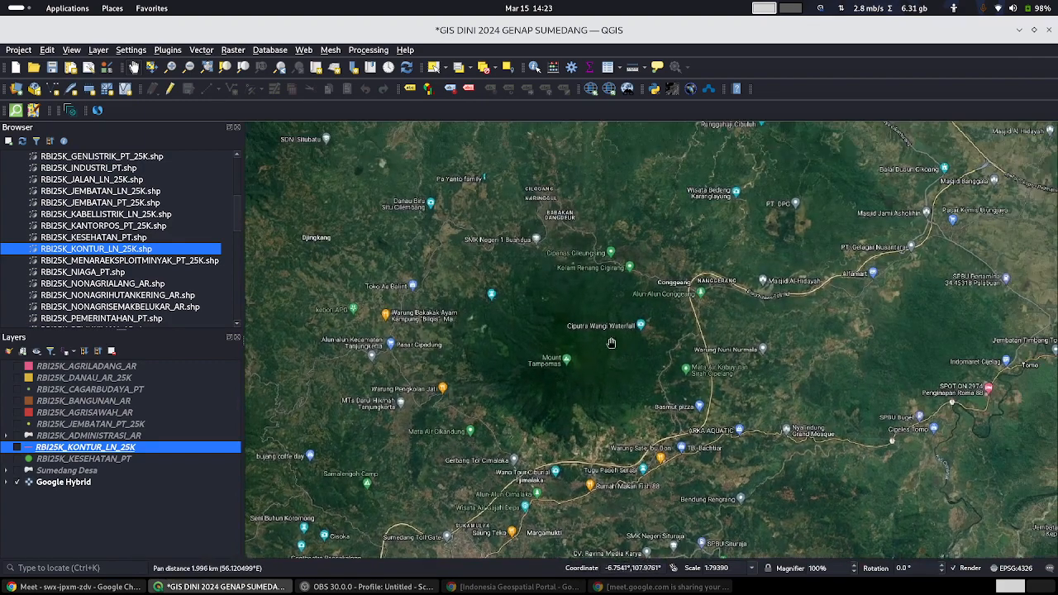
{"action": "scroll", "coordinate": [612, 335], "scroll_direction": "up", "scroll_amount": 1}
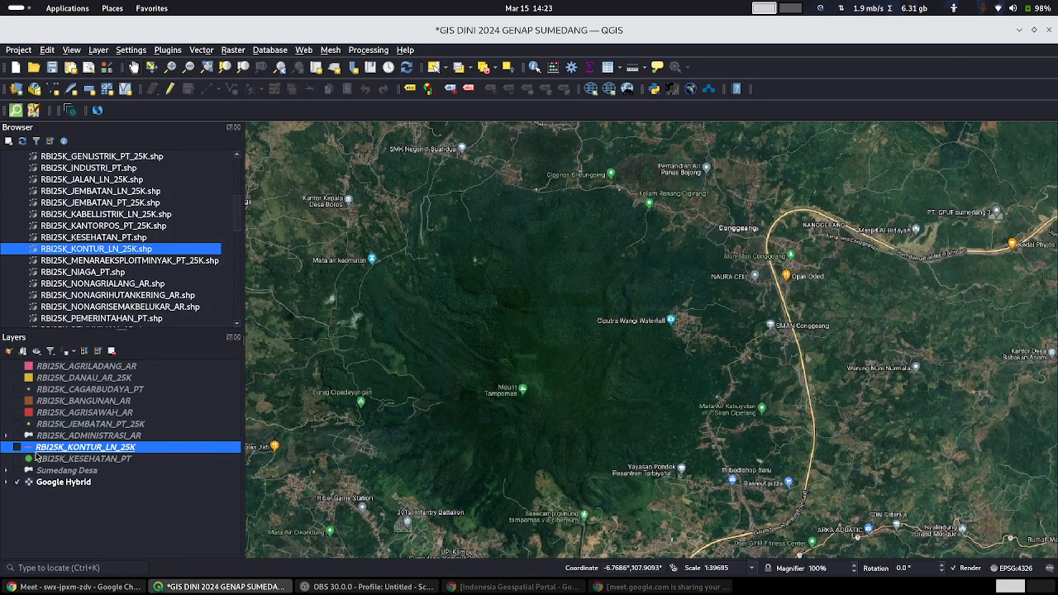
{"action": "left_click", "coordinate": [17, 448]}
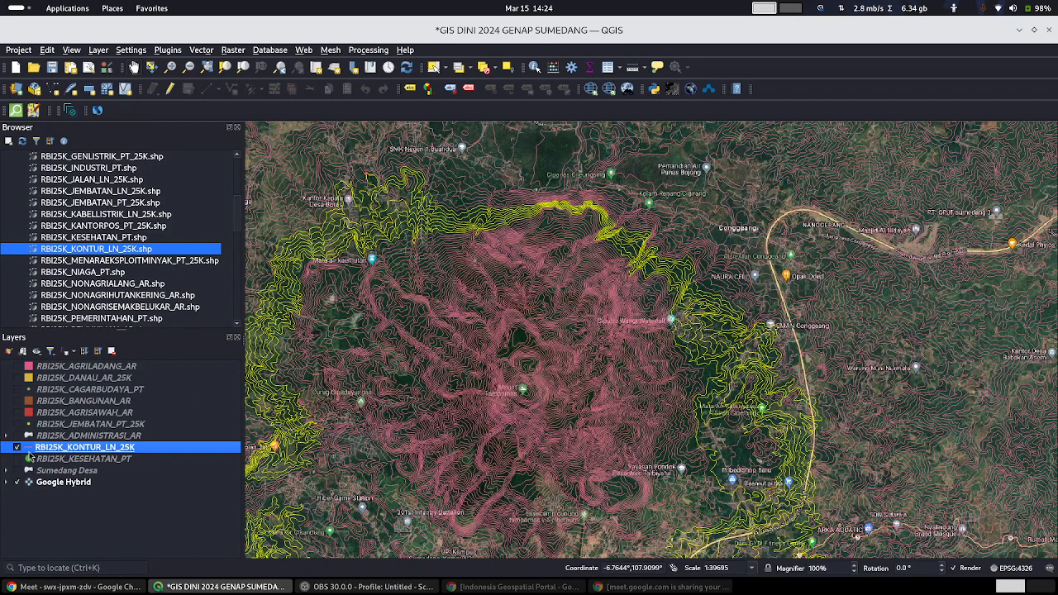
{"action": "left_click", "coordinate": [17, 448]}
{"action": "left_click", "coordinate": [17, 448]}
Step: Examine how closely the contour lines are spaced around the Mount Tampomas summit at different map scales
{"action": "scroll", "coordinate": [517, 396], "scroll_direction": "up", "scroll_amount": 1}
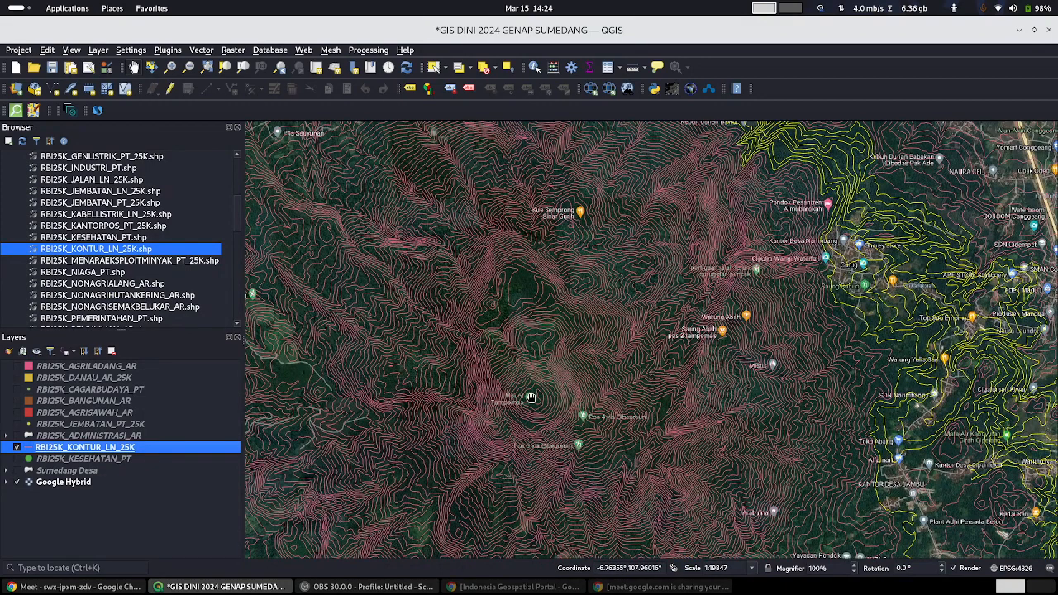
{"action": "scroll", "coordinate": [531, 398], "scroll_direction": "up", "scroll_amount": 1}
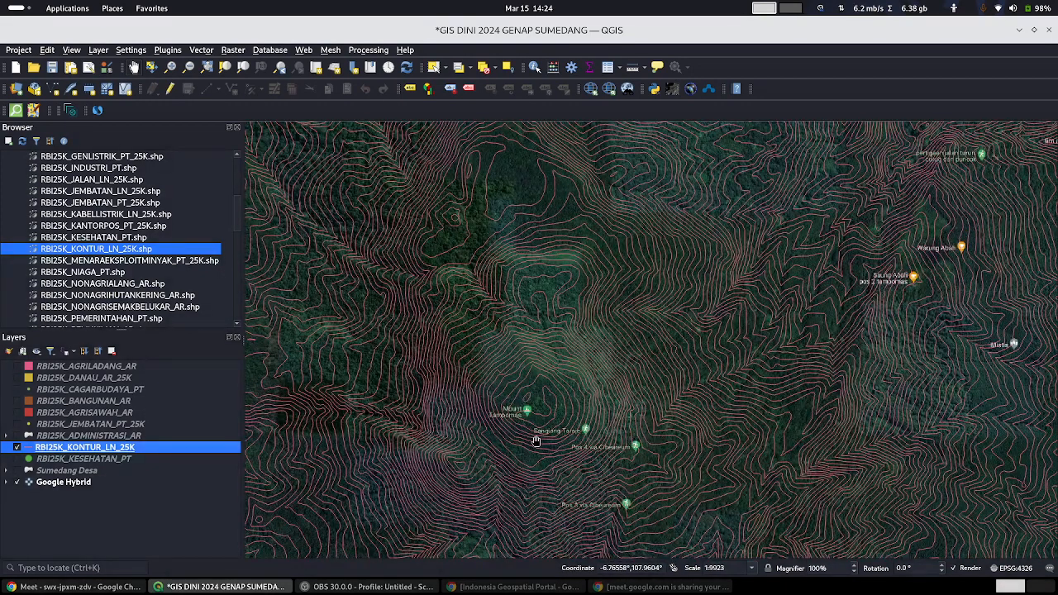
{"action": "scroll", "coordinate": [526, 395], "scroll_direction": "up", "scroll_amount": 1}
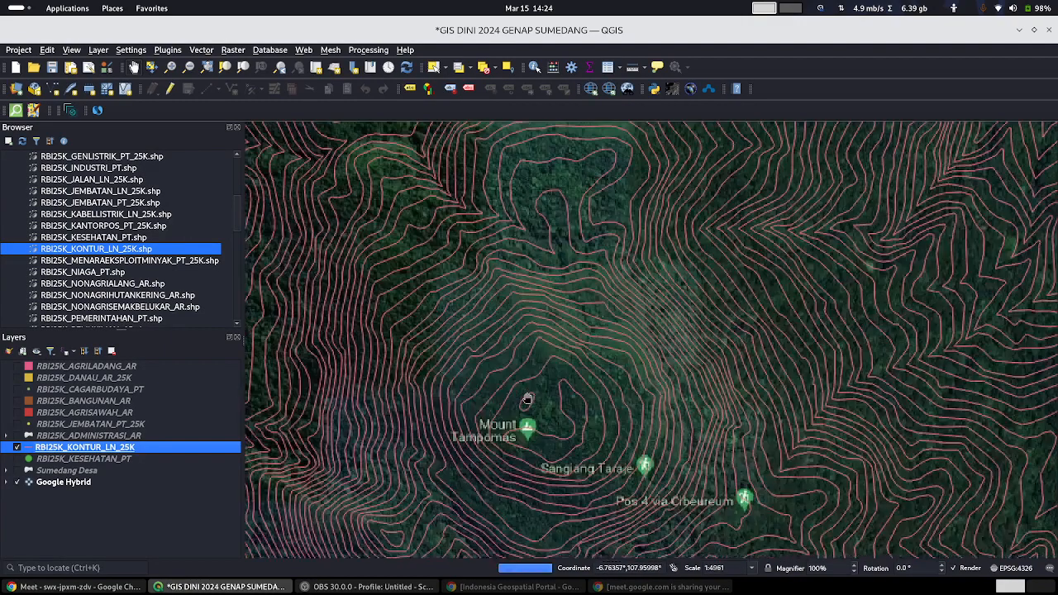
{"action": "scroll", "coordinate": [527, 400], "scroll_direction": "up", "scroll_amount": 1}
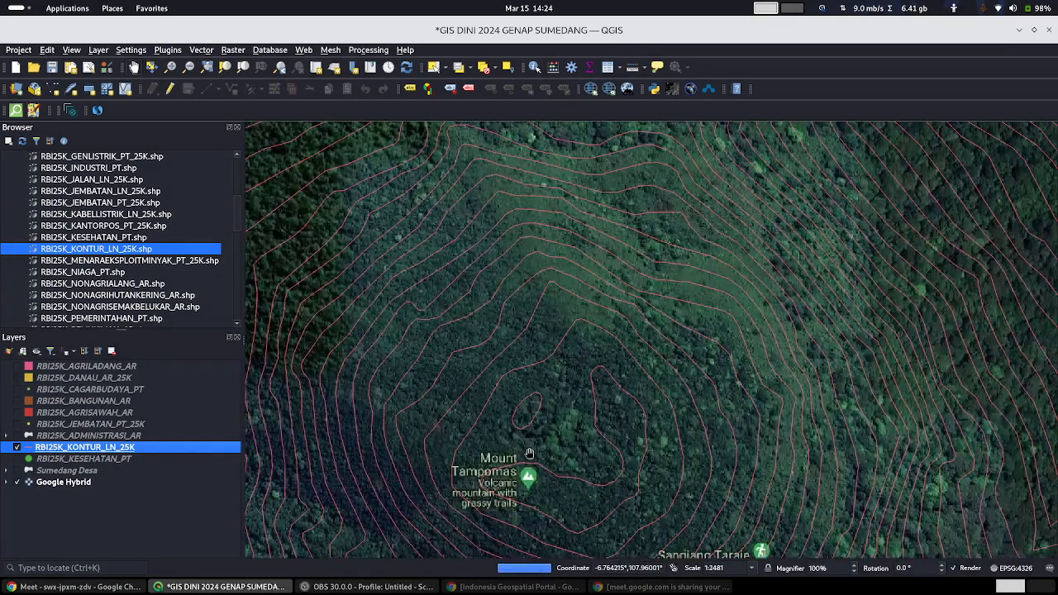
{"action": "scroll", "coordinate": [551, 501], "scroll_direction": "up", "scroll_amount": 1}
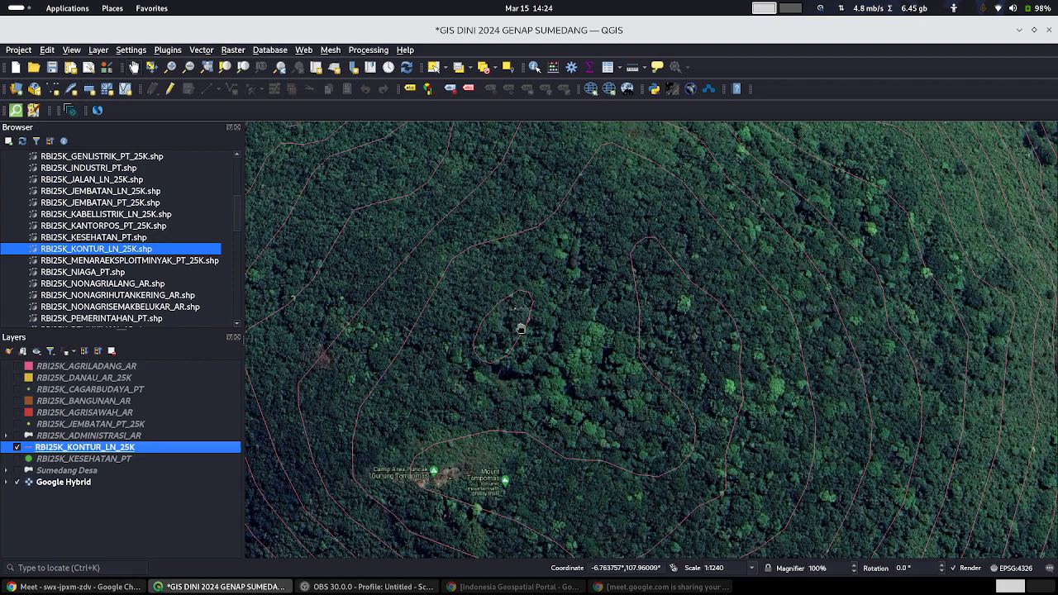
{"action": "scroll", "coordinate": [517, 341], "scroll_direction": "down", "scroll_amount": 1}
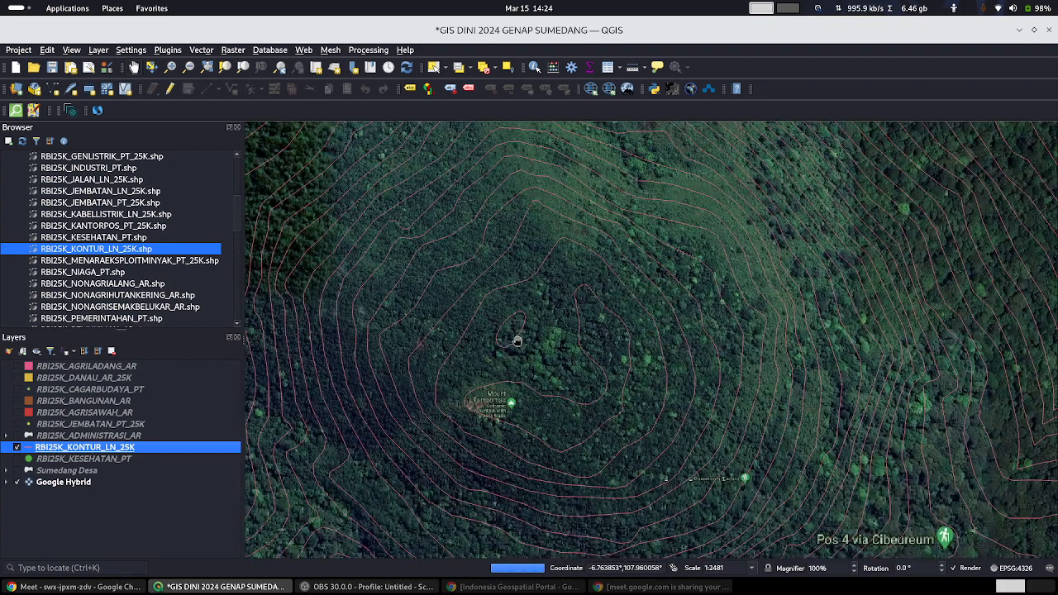
{"action": "scroll", "coordinate": [517, 341], "scroll_direction": "down", "scroll_amount": 1}
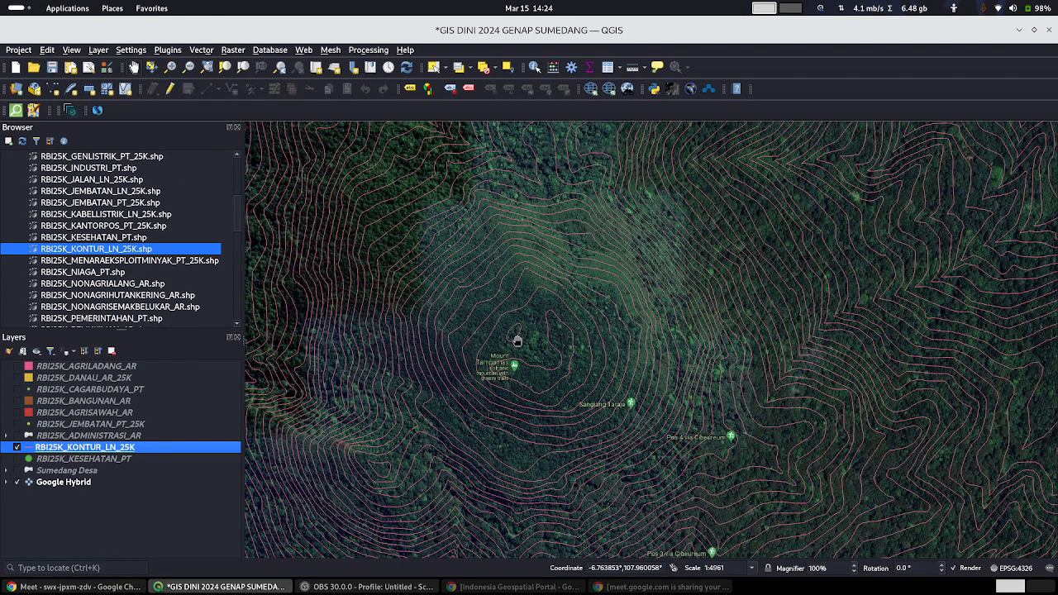
{"action": "scroll", "coordinate": [516, 336], "scroll_direction": "up", "scroll_amount": 1}
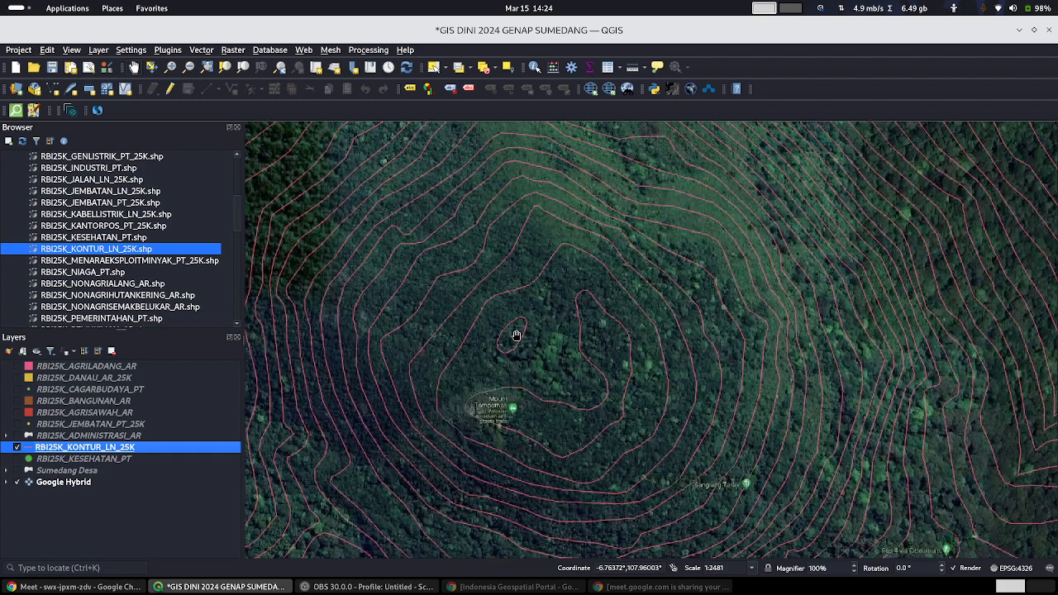
{"action": "scroll", "coordinate": [516, 336], "scroll_direction": "up", "scroll_amount": 1}
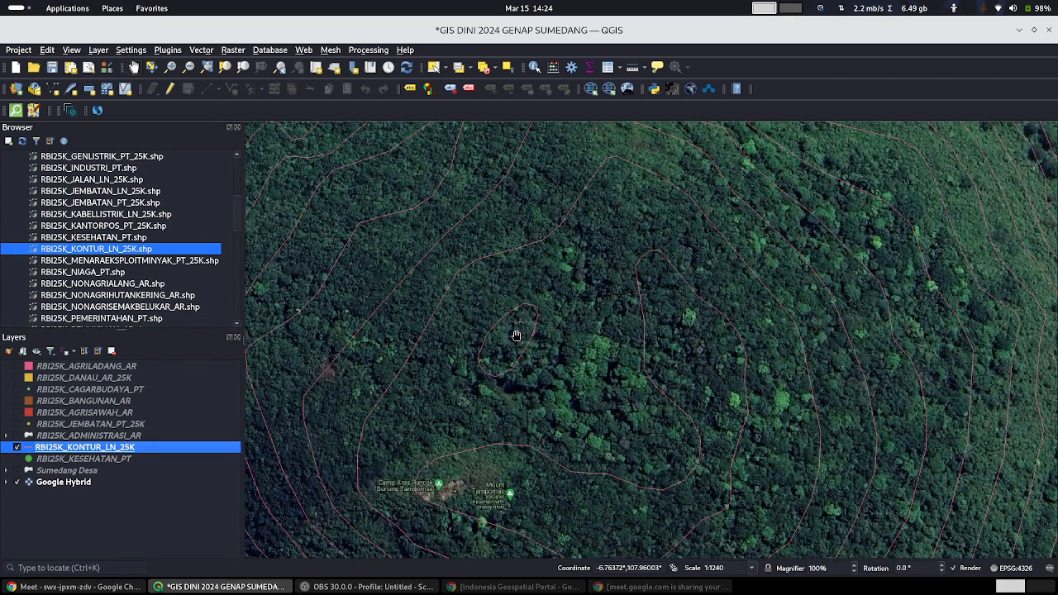
{"action": "scroll", "coordinate": [516, 336], "scroll_direction": "down", "scroll_amount": 1}
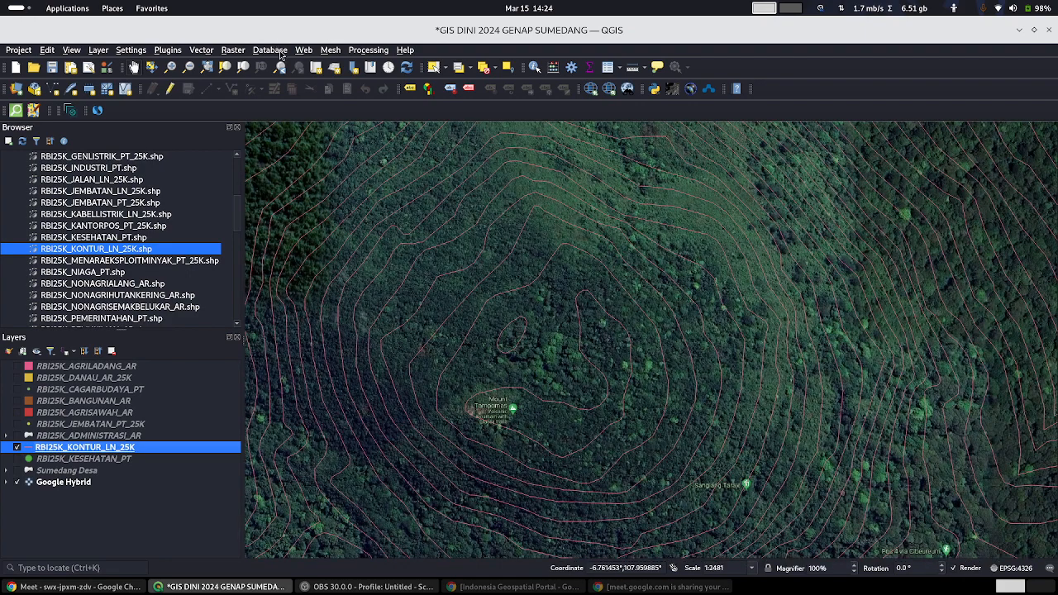
{"action": "left_click", "coordinate": [234, 50]}
{"action": "mouse_move", "coordinate": [279, 157]}
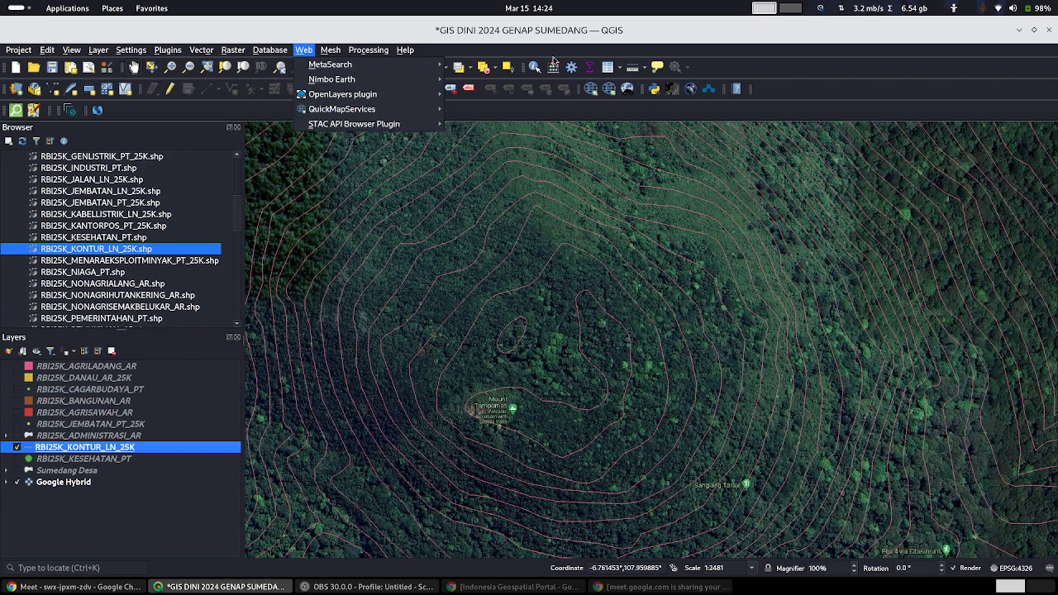
{"action": "left_click", "coordinate": [569, 34]}
Step: Compare the closed contour at the Mount Tampomas peak with the denser contours on the surrounding slopes
{"action": "scroll", "coordinate": [536, 382], "scroll_direction": "down", "scroll_amount": 1}
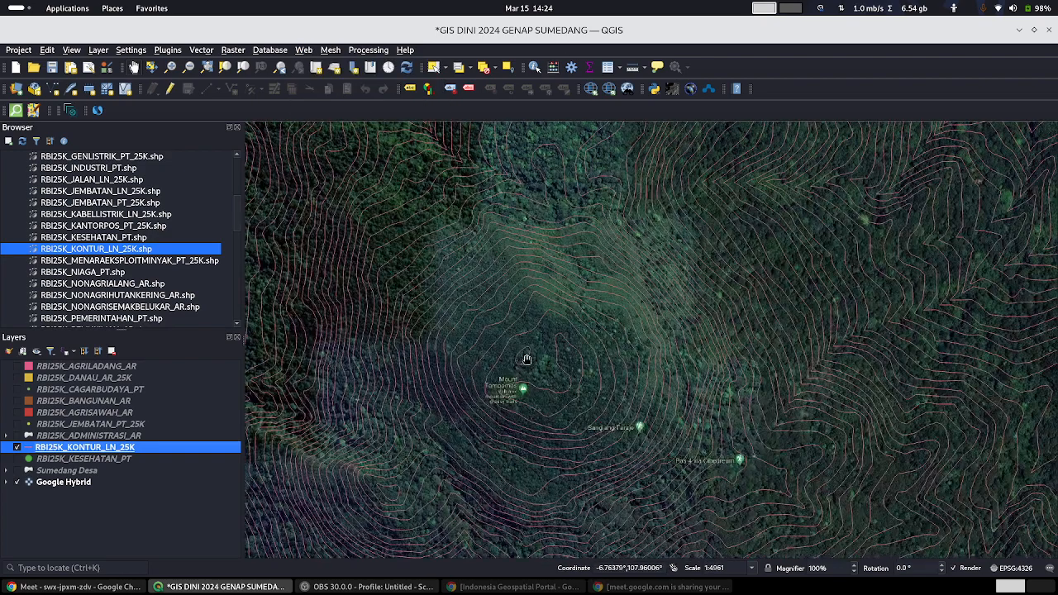
{"action": "scroll", "coordinate": [527, 354], "scroll_direction": "up", "scroll_amount": 1}
{"action": "scroll", "coordinate": [520, 391], "scroll_direction": "down", "scroll_amount": 1}
{"action": "scroll", "coordinate": [520, 393], "scroll_direction": "down", "scroll_amount": 1}
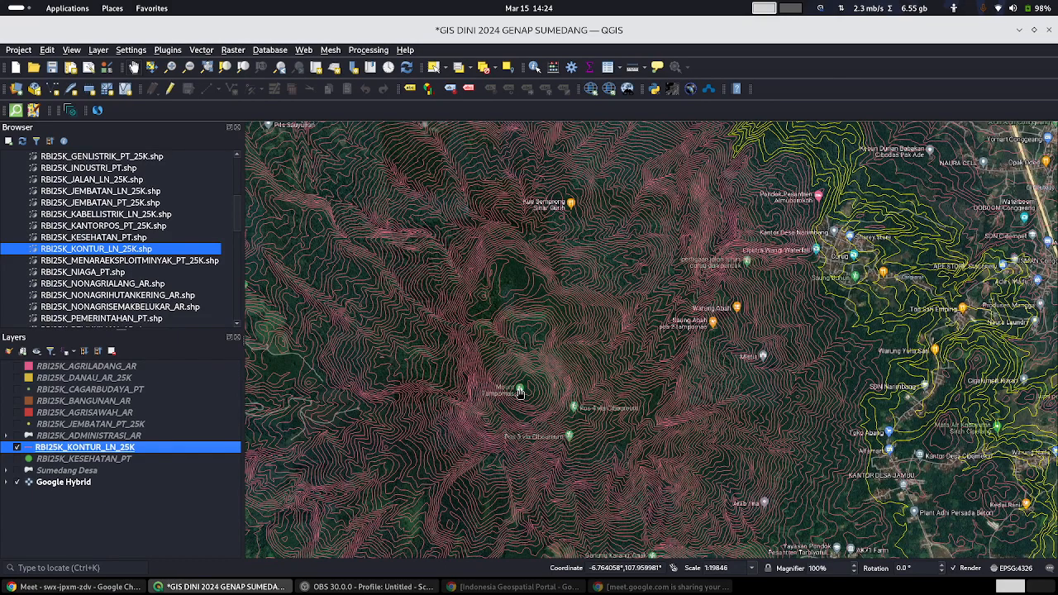
{"action": "scroll", "coordinate": [520, 393], "scroll_direction": "up", "scroll_amount": 2}
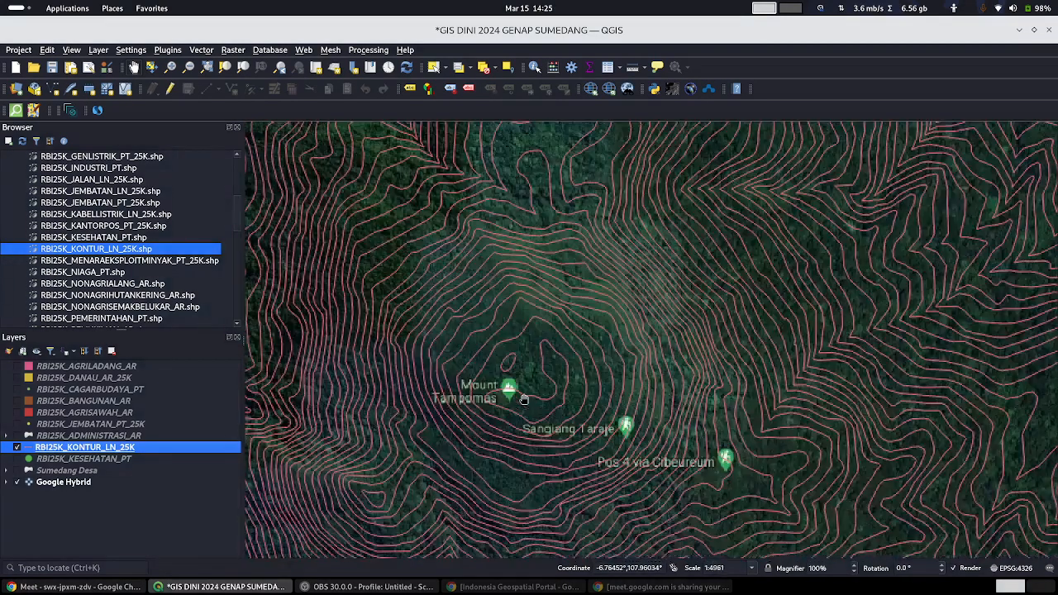
{"action": "scroll", "coordinate": [519, 395], "scroll_direction": "up", "scroll_amount": 1}
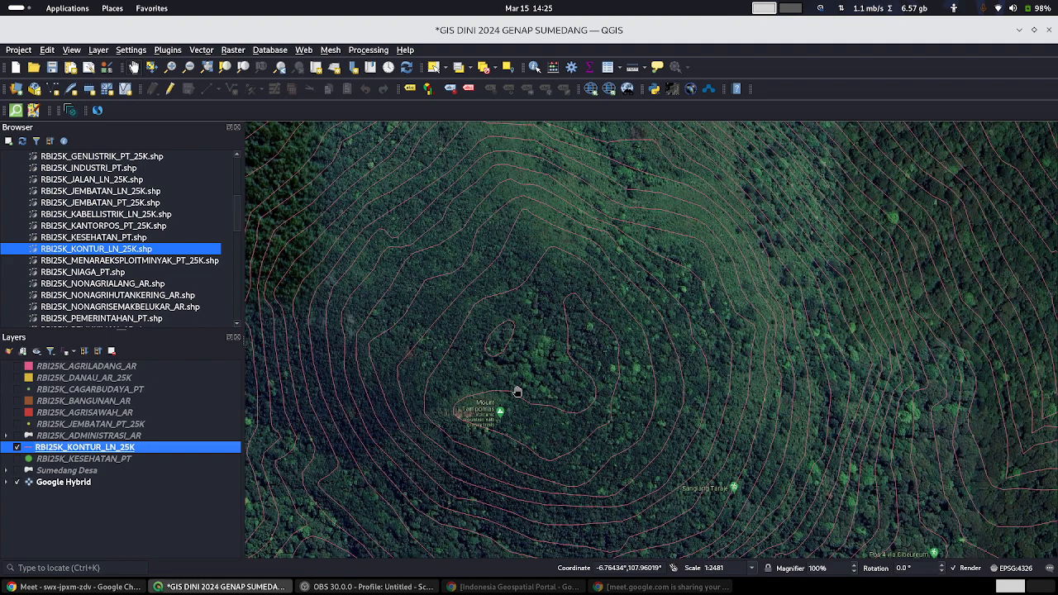
{"action": "scroll", "coordinate": [518, 392], "scroll_direction": "up", "scroll_amount": 1}
{"action": "scroll", "coordinate": [518, 392], "scroll_direction": "down", "scroll_amount": 1}
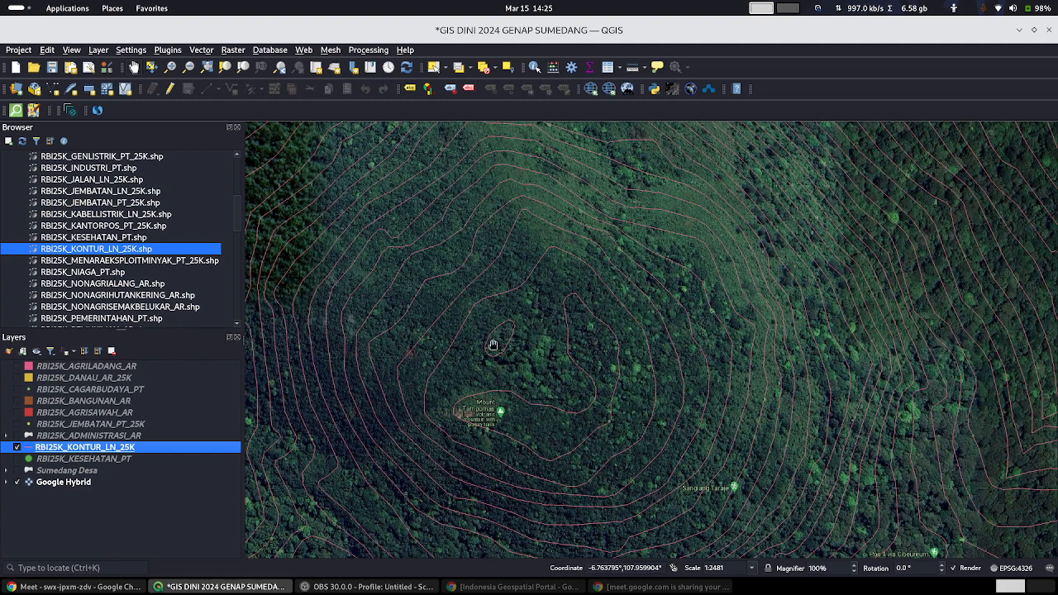
Step: Label the RBI25K_KONTUR_LN_25K layer with single labels based on the VALKNT field
{"action": "right_click", "coordinate": [190, 447]}
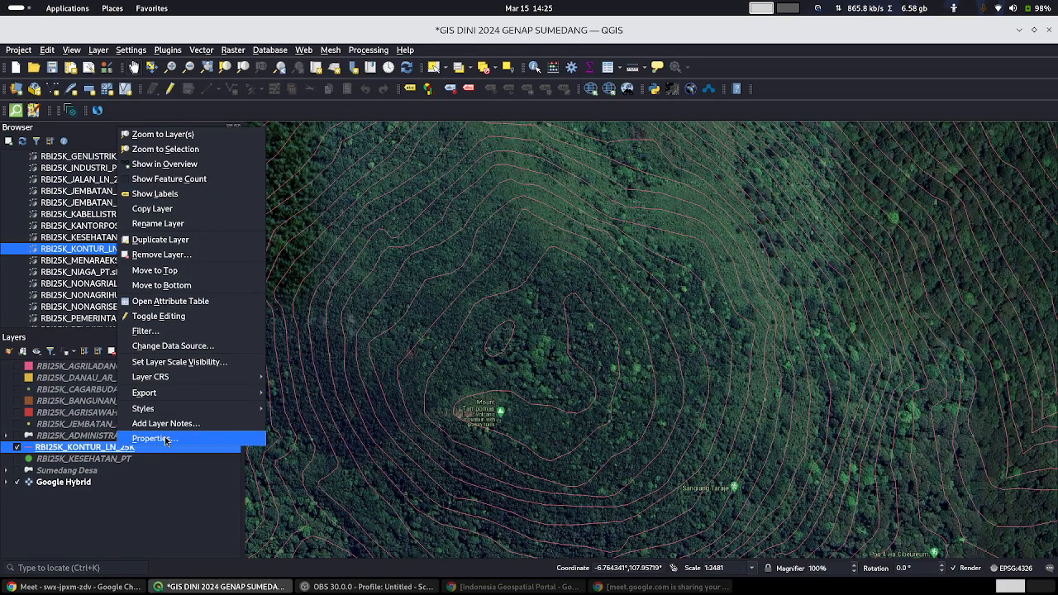
{"action": "left_click", "coordinate": [203, 437]}
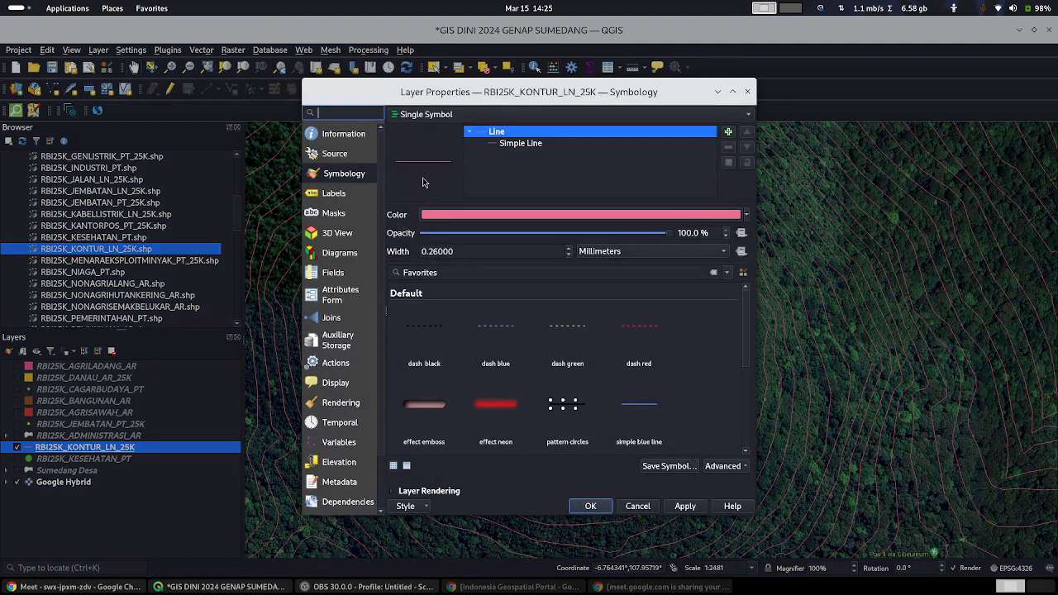
{"action": "left_click", "coordinate": [335, 194]}
{"action": "left_click", "coordinate": [521, 119]}
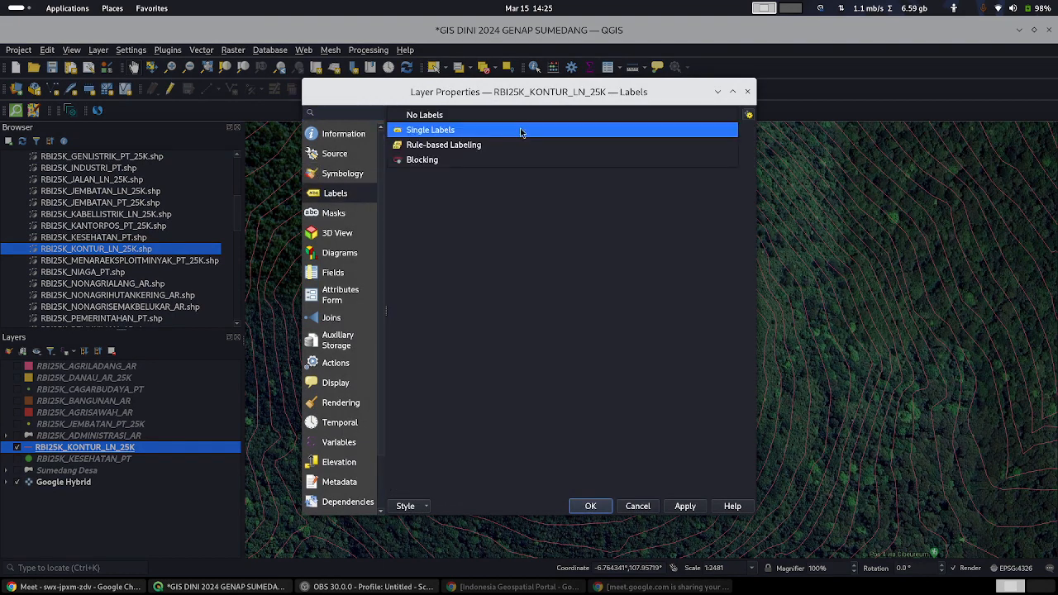
{"action": "left_click", "coordinate": [521, 134]}
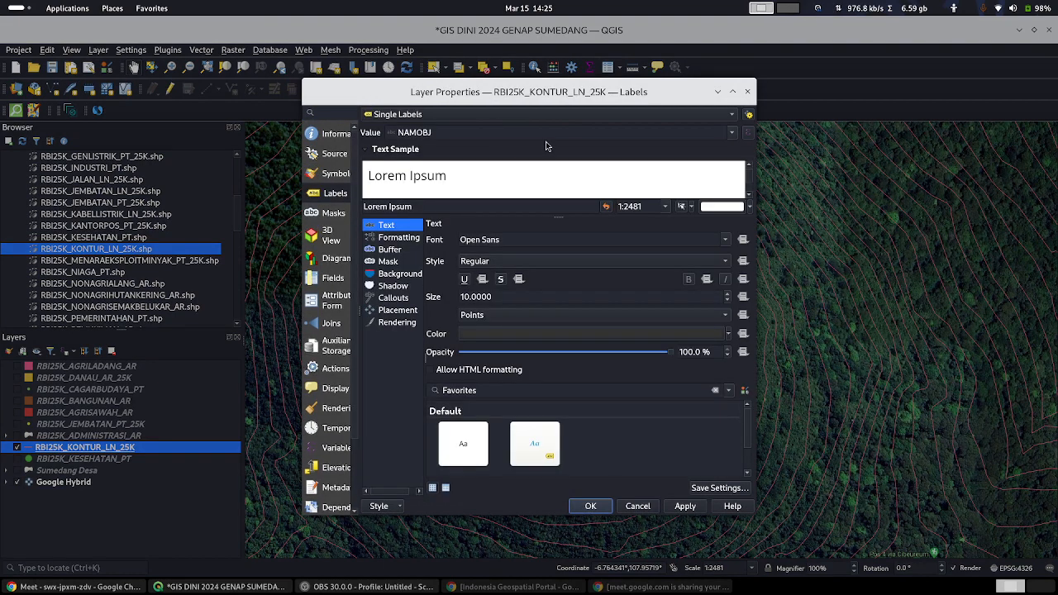
{"action": "left_click", "coordinate": [731, 134]}
{"action": "left_click", "coordinate": [684, 160]}
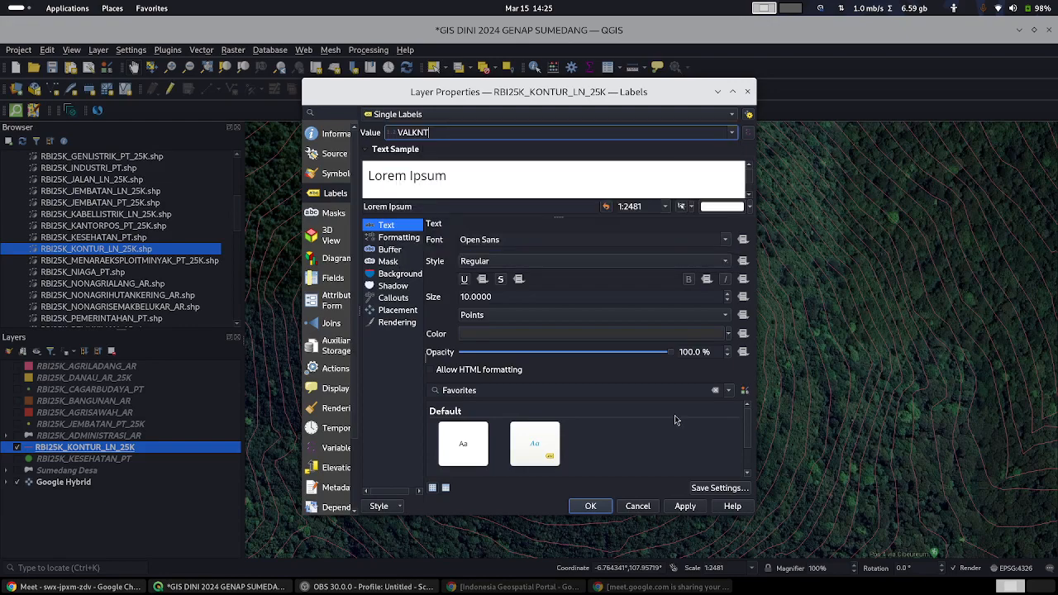
{"action": "left_click", "coordinate": [686, 508]}
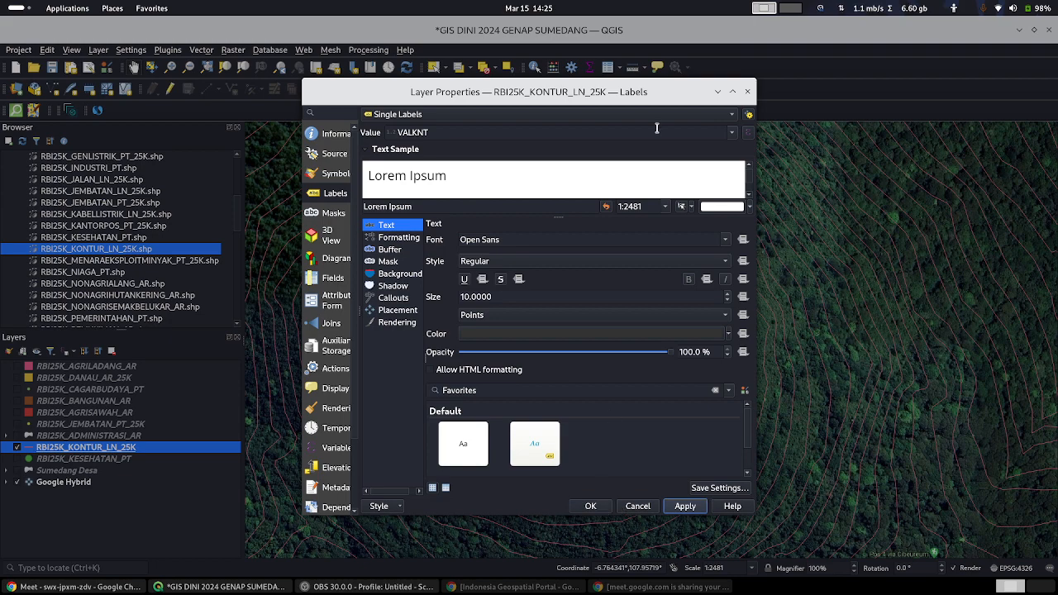
{"action": "left_click_drag", "start_coordinate": [668, 102], "coordinate": [537, 87]}
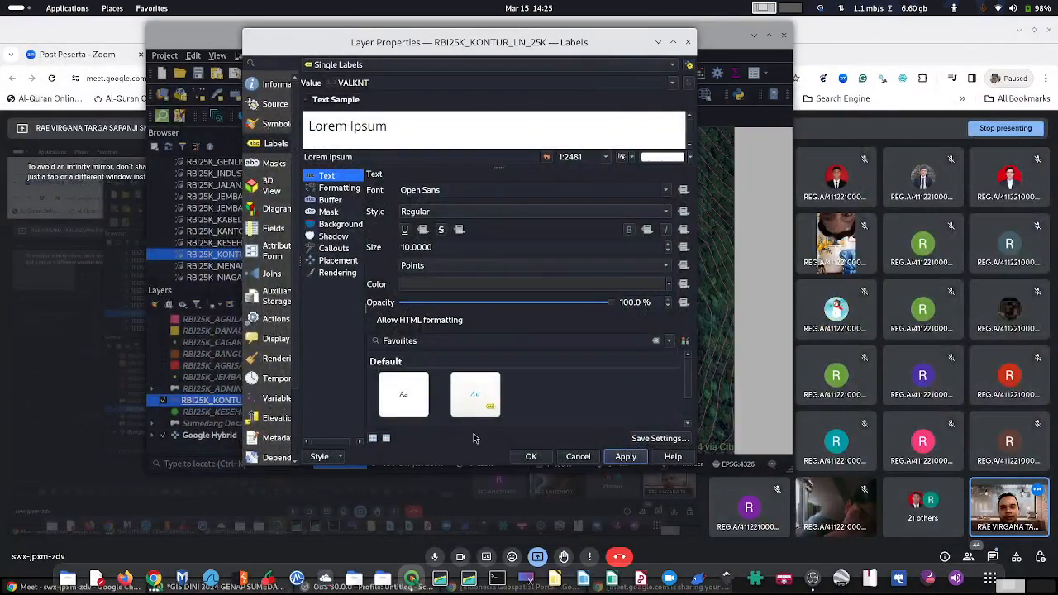
{"action": "left_click", "coordinate": [547, 461]}
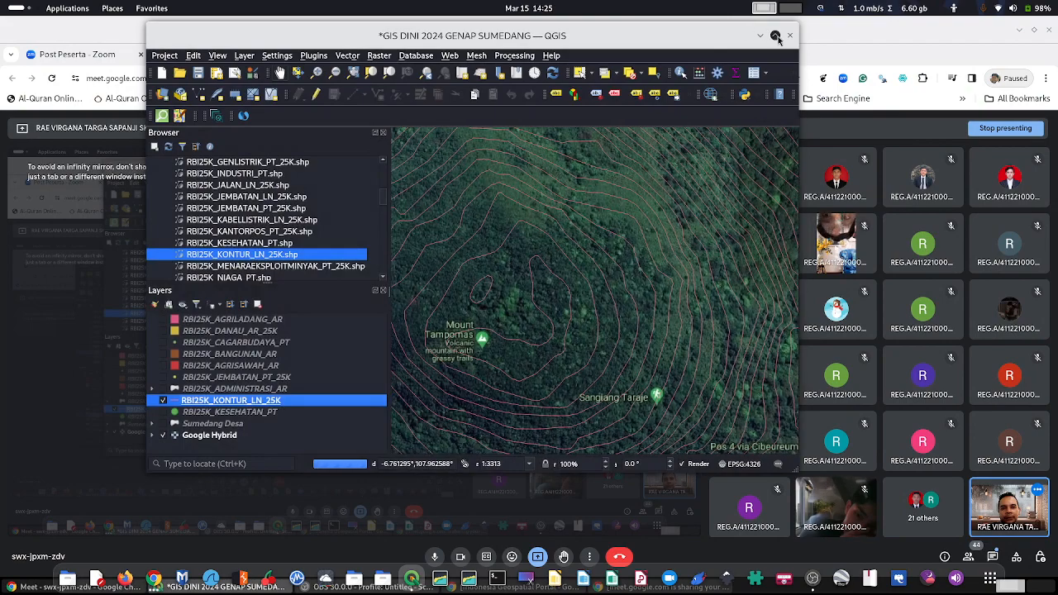
{"action": "left_click", "coordinate": [770, 35]}
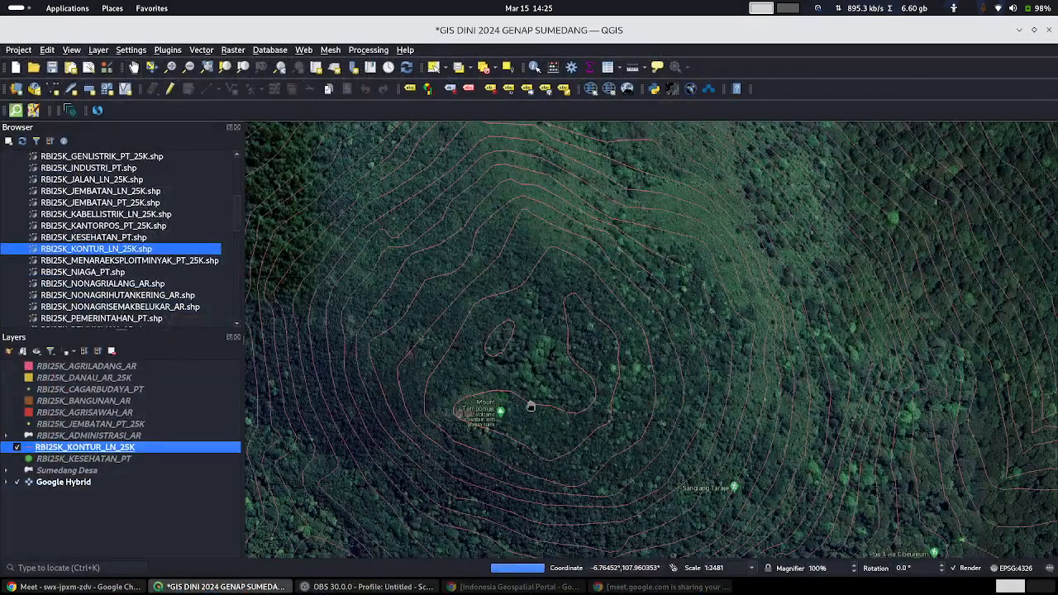
Step: Set the label text color of the RBI25K_KONTUR_LN_25K layer to red and apply it, keeping VALKNT as the label field
{"action": "scroll", "coordinate": [531, 406], "scroll_direction": "up", "scroll_amount": 2}
{"action": "scroll", "coordinate": [531, 407], "scroll_direction": "down", "scroll_amount": 1}
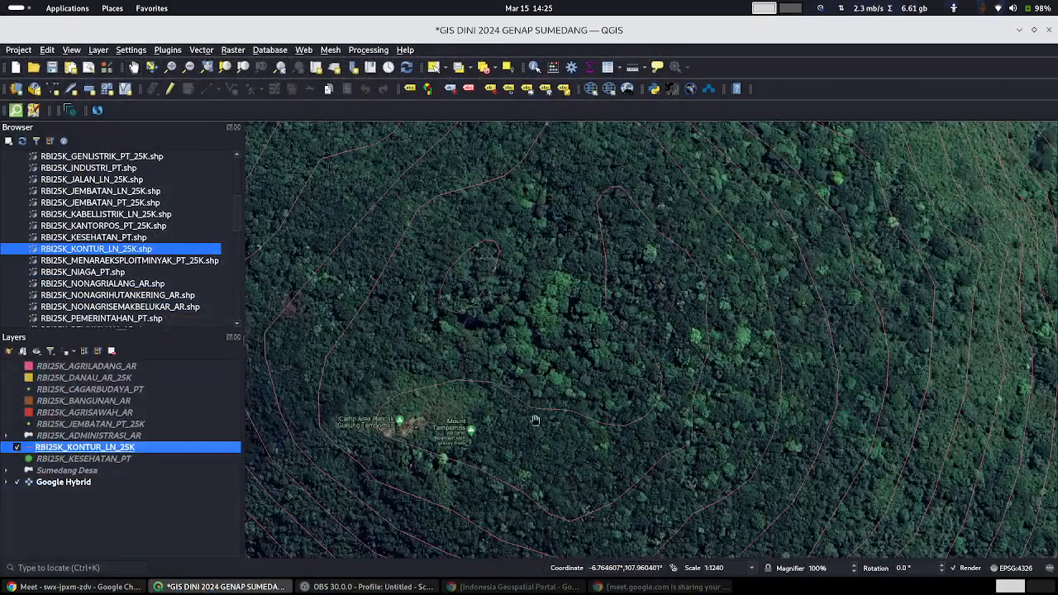
{"action": "scroll", "coordinate": [446, 252], "scroll_direction": "up", "scroll_amount": 2}
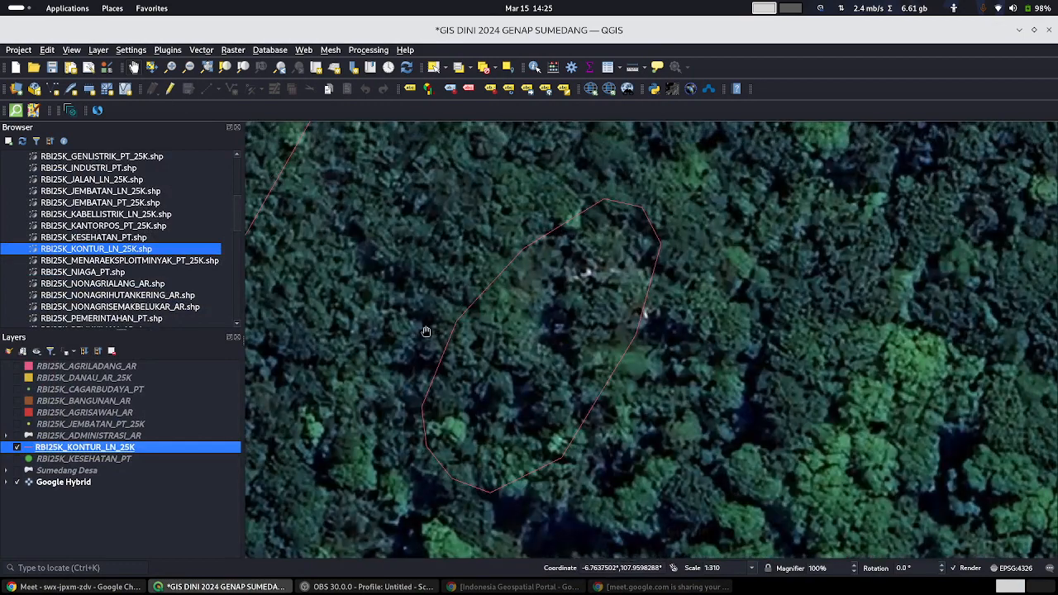
{"action": "right_click", "coordinate": [103, 451]}
{"action": "left_click", "coordinate": [136, 442]}
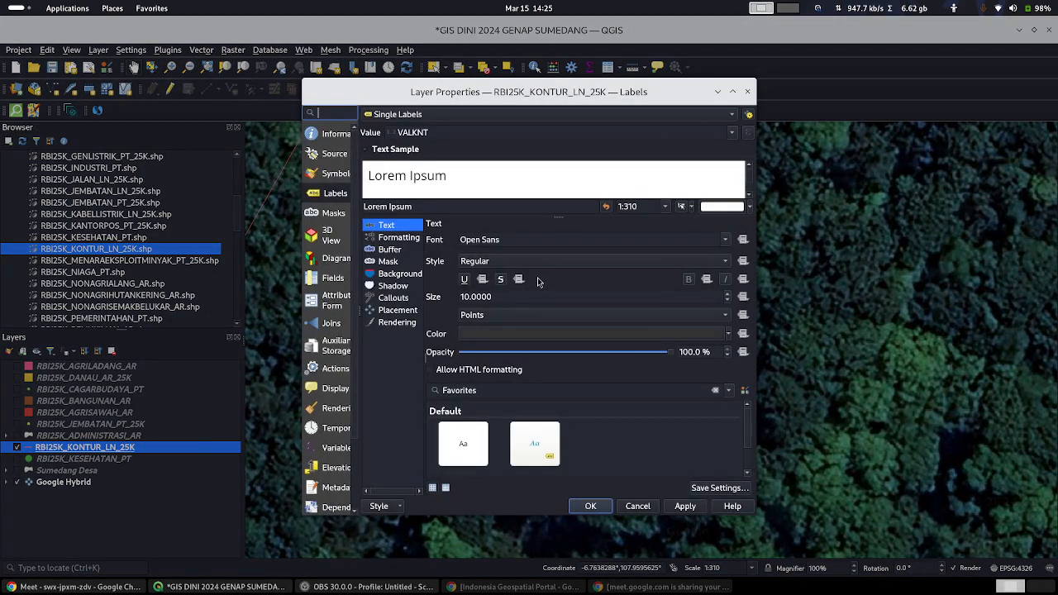
{"action": "left_click", "coordinate": [731, 135]}
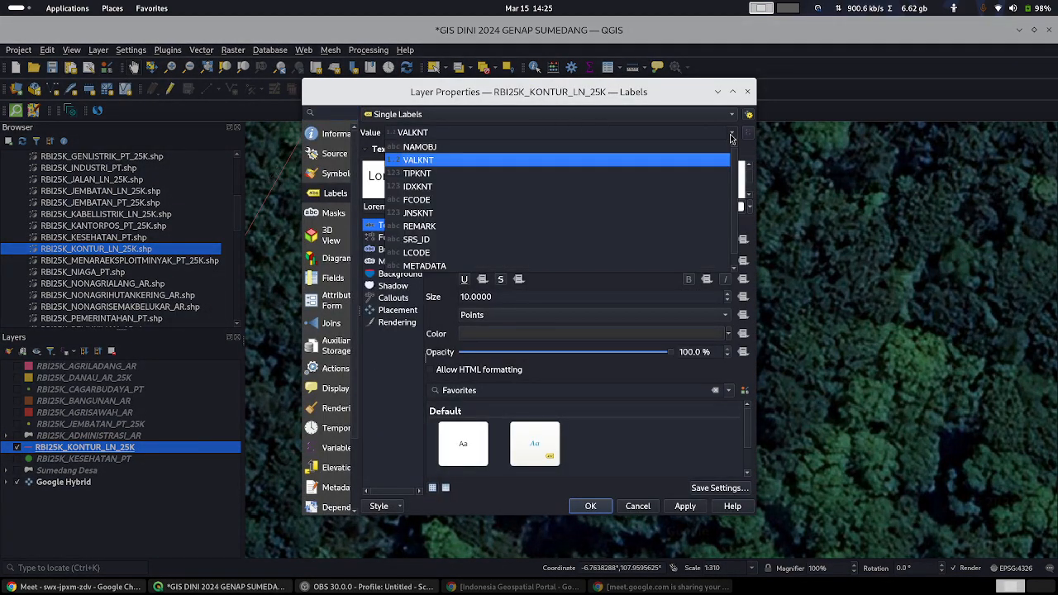
{"action": "left_click", "coordinate": [731, 135]}
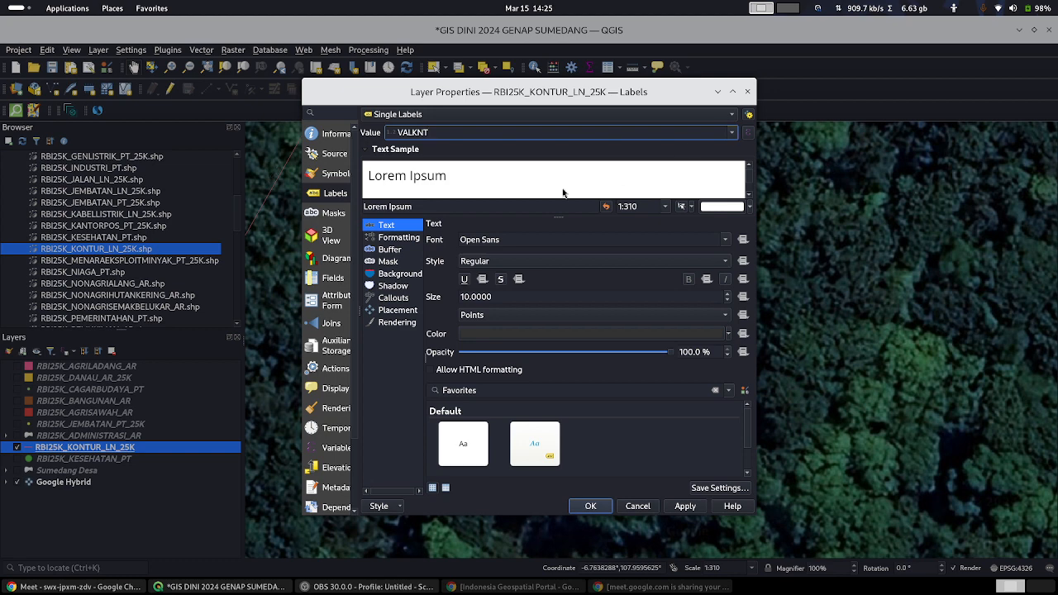
{"action": "left_click", "coordinate": [400, 238]}
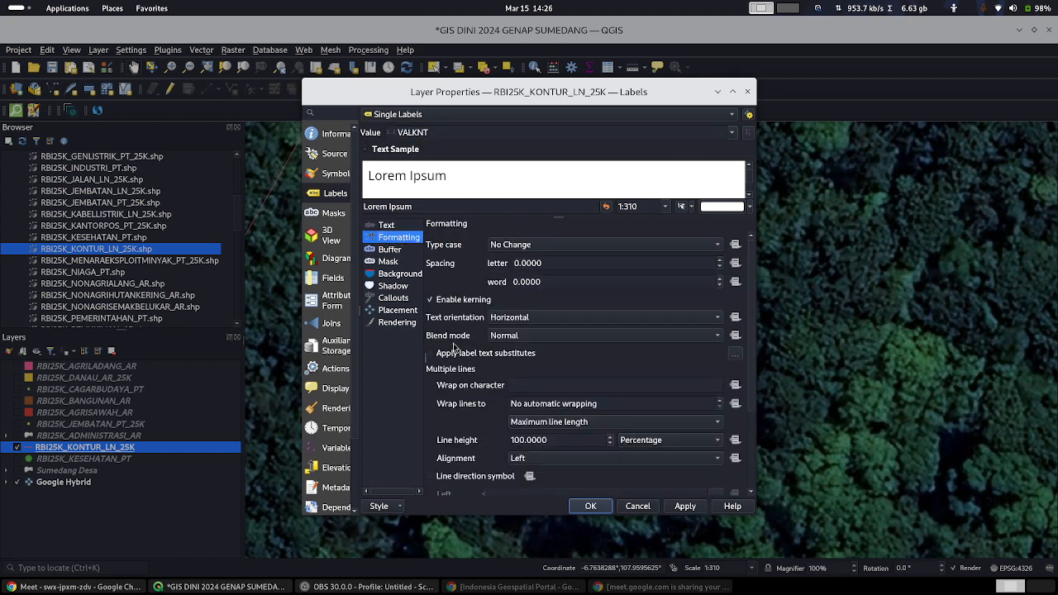
{"action": "left_click", "coordinate": [401, 231]}
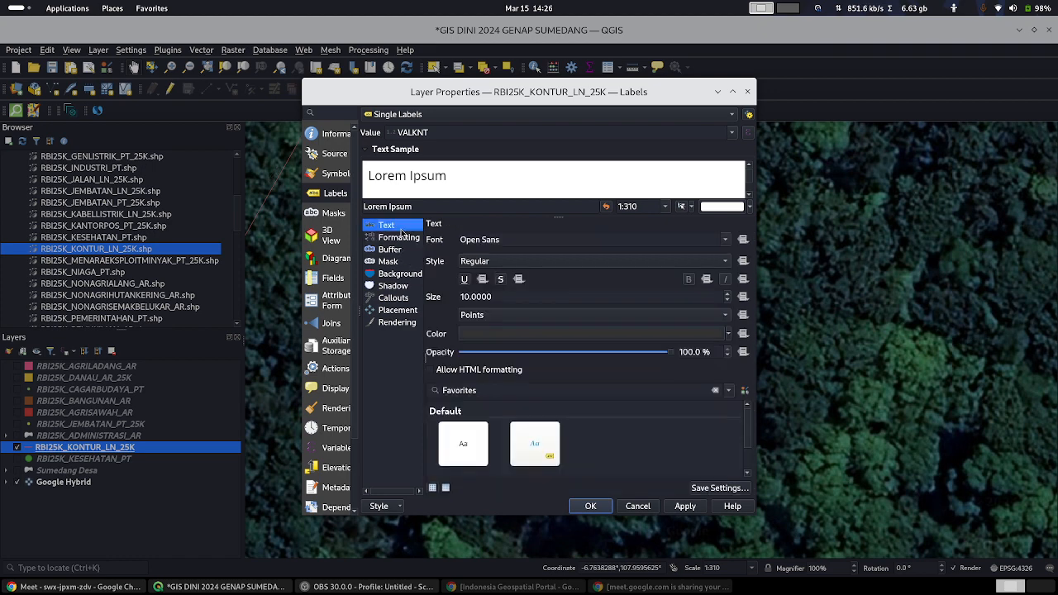
{"action": "left_click", "coordinate": [730, 335]}
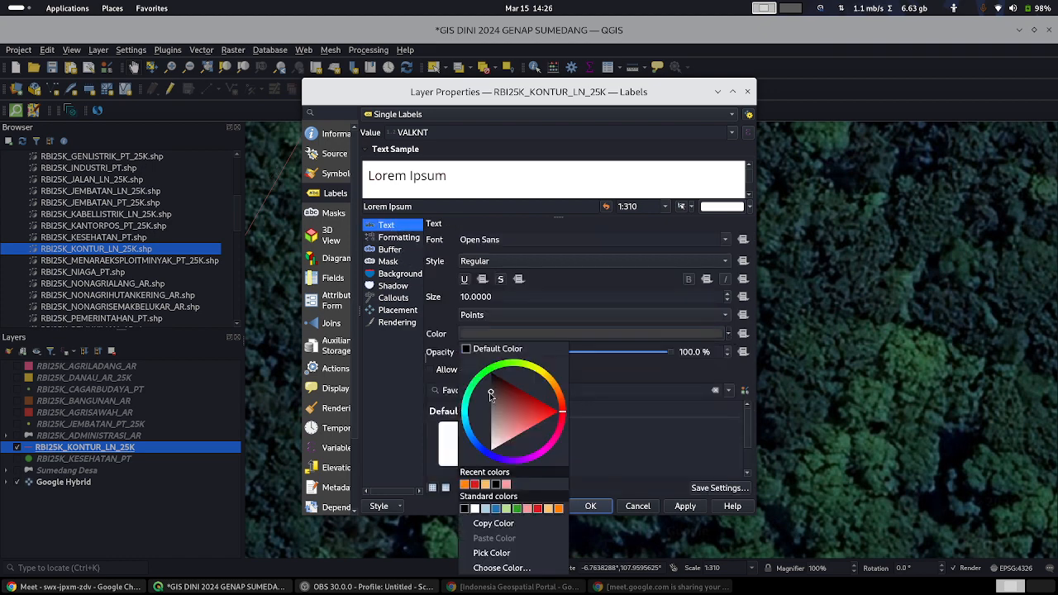
{"action": "left_click", "coordinate": [599, 420]}
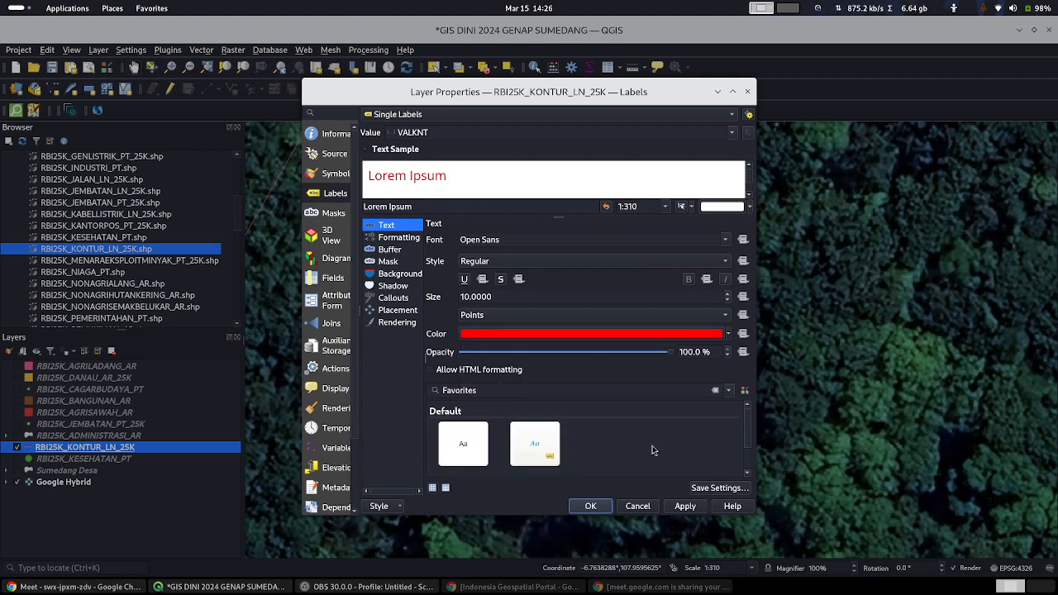
{"action": "left_click", "coordinate": [686, 508]}
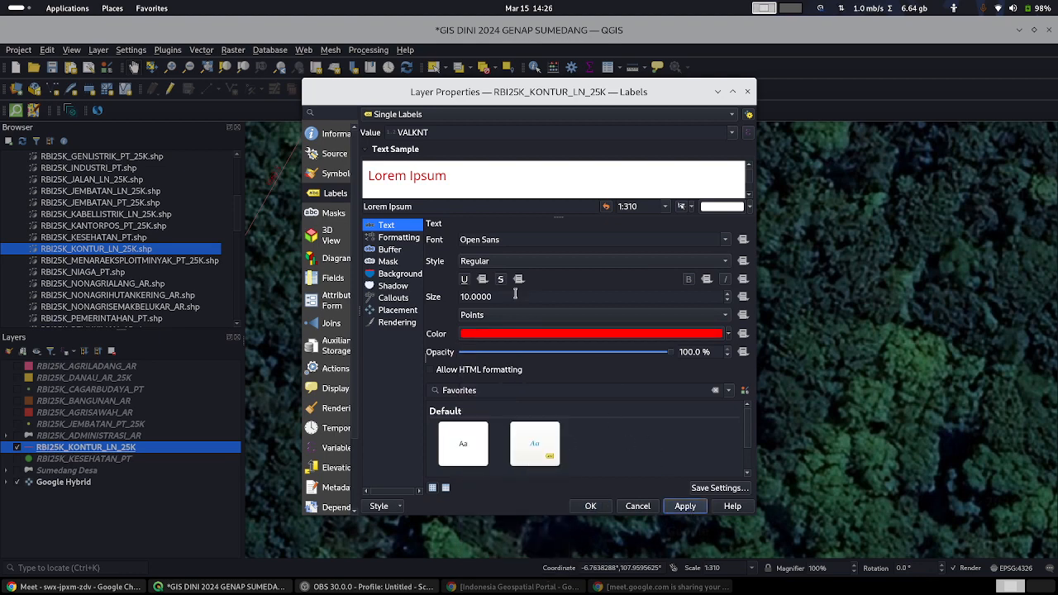
Step: Set the contour label text size to 14 points
{"action": "scroll", "coordinate": [729, 296], "scroll_direction": "up", "scroll_amount": 4}
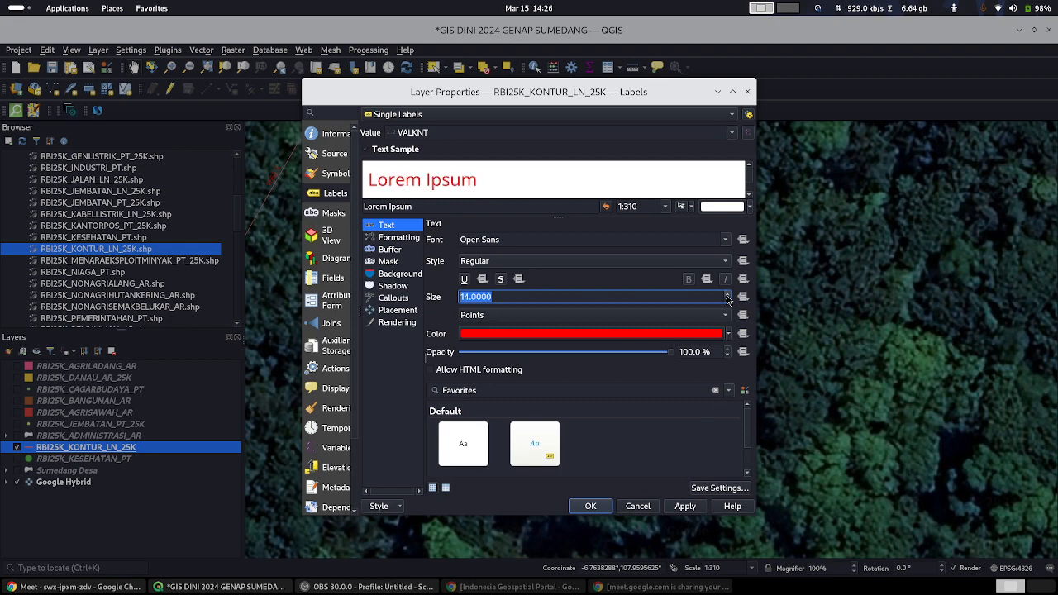
{"action": "left_click", "coordinate": [686, 506]}
{"action": "left_click", "coordinate": [592, 506]}
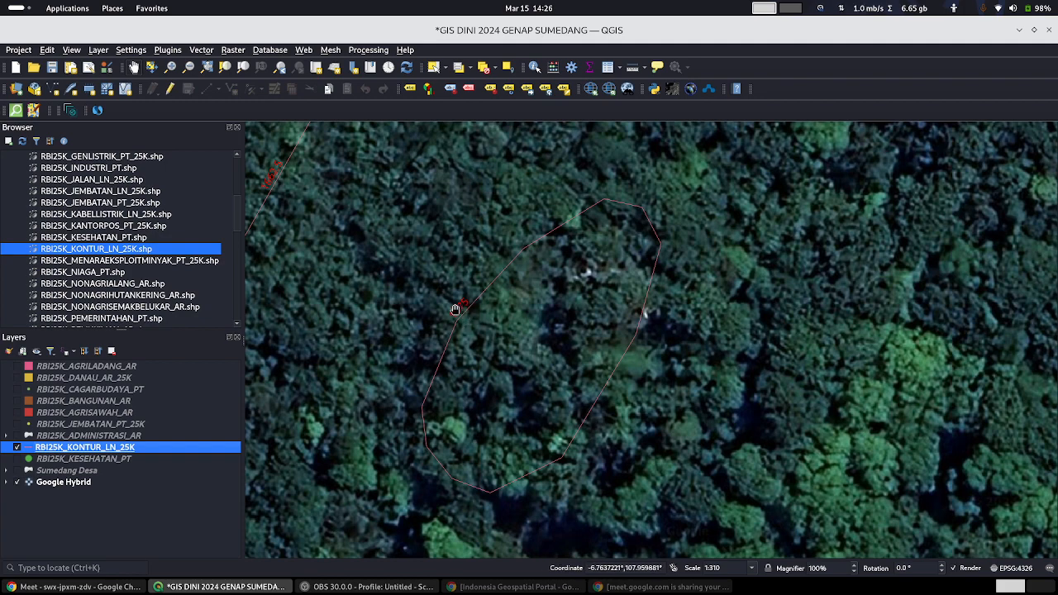
Step: Enlarge the RBI25K_KONTUR_LN_25K label text to a size of 21 points
{"action": "right_click", "coordinate": [109, 446]}
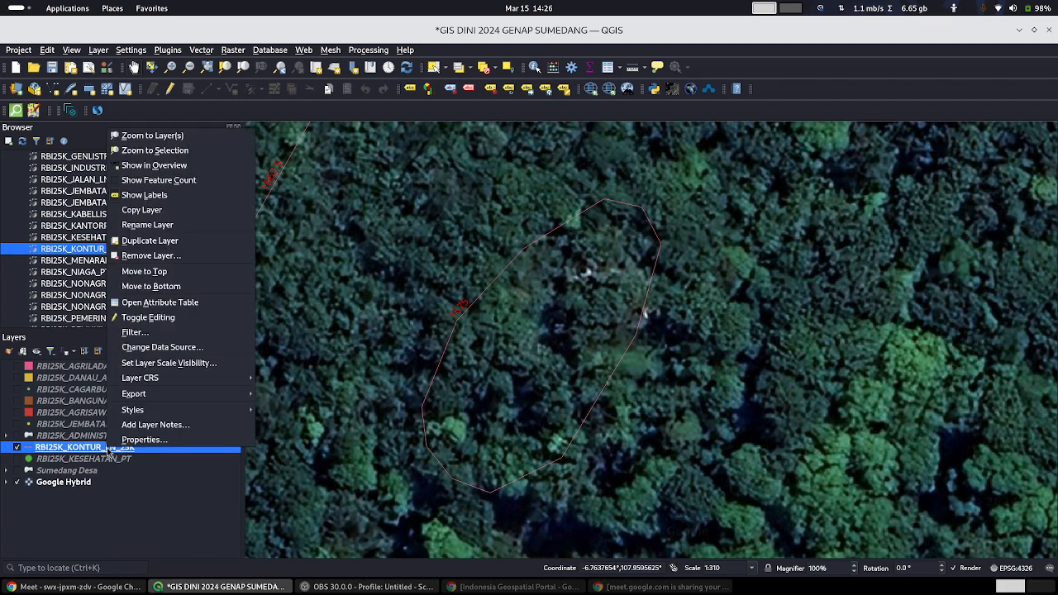
{"action": "left_click", "coordinate": [160, 445]}
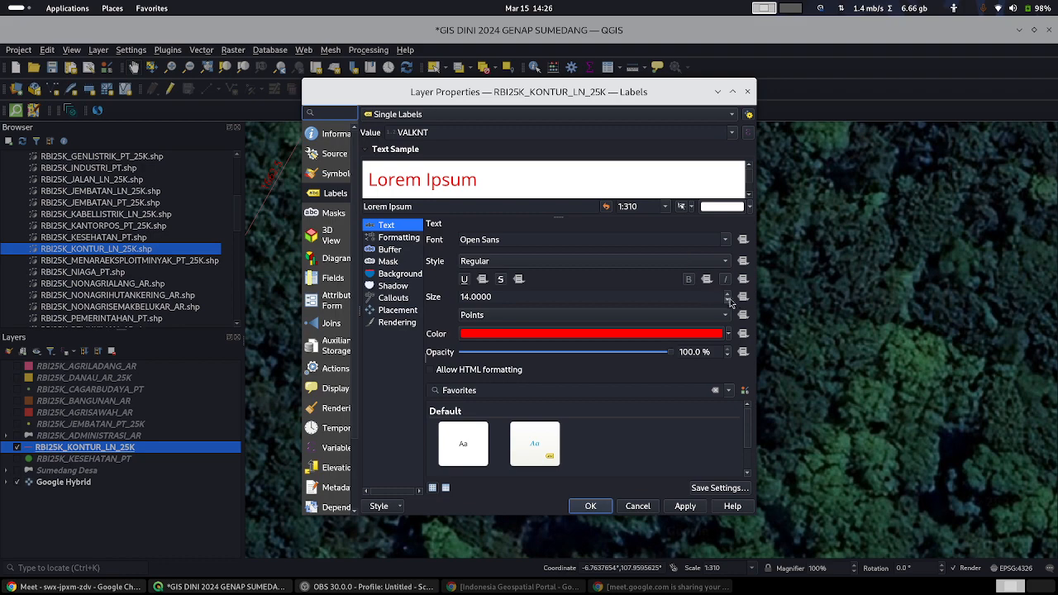
{"action": "scroll", "coordinate": [731, 299], "scroll_direction": "up", "scroll_amount": 6}
{"action": "scroll", "coordinate": [731, 299], "scroll_direction": "up", "scroll_amount": 5}
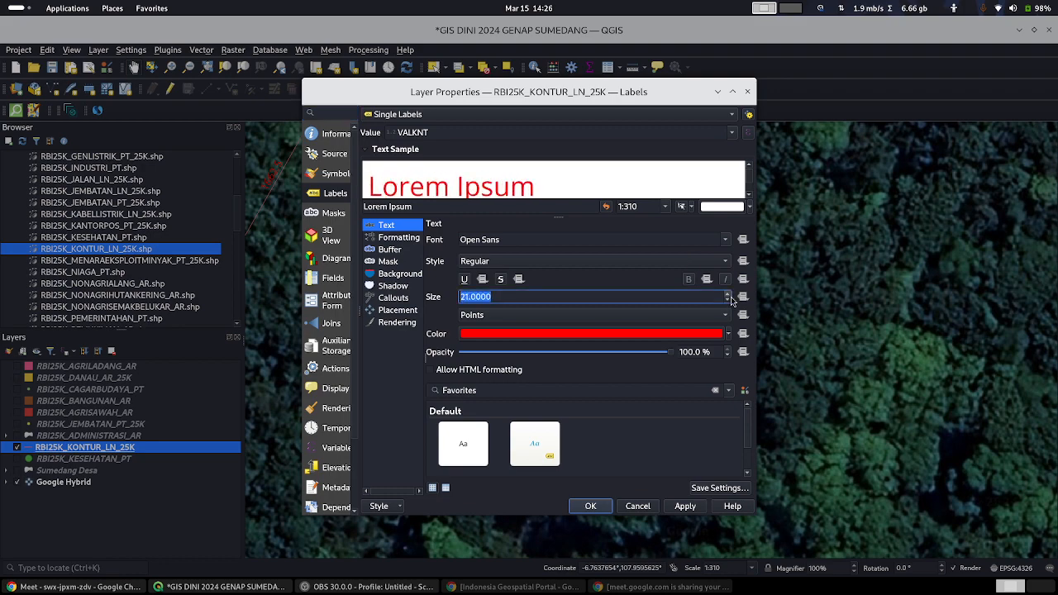
{"action": "left_click", "coordinate": [591, 507]}
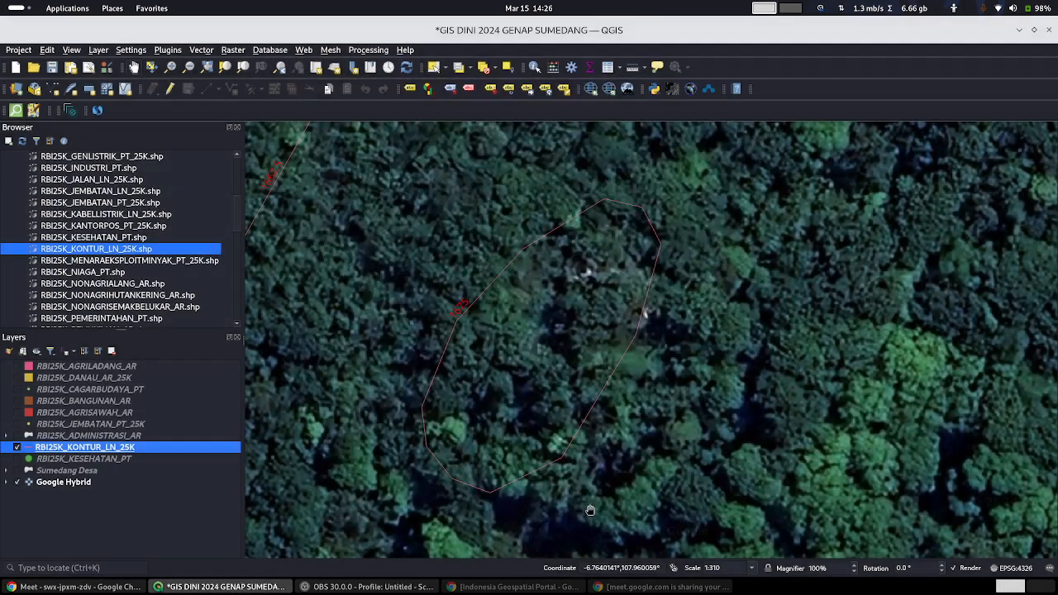
Step: Compare the bare satellite imagery of Mount Tampomas with the labelled contours by hiding and showing the RBI25K_KONTUR_LN_25K layer
{"action": "scroll", "coordinate": [418, 357], "scroll_direction": "down", "scroll_amount": 2}
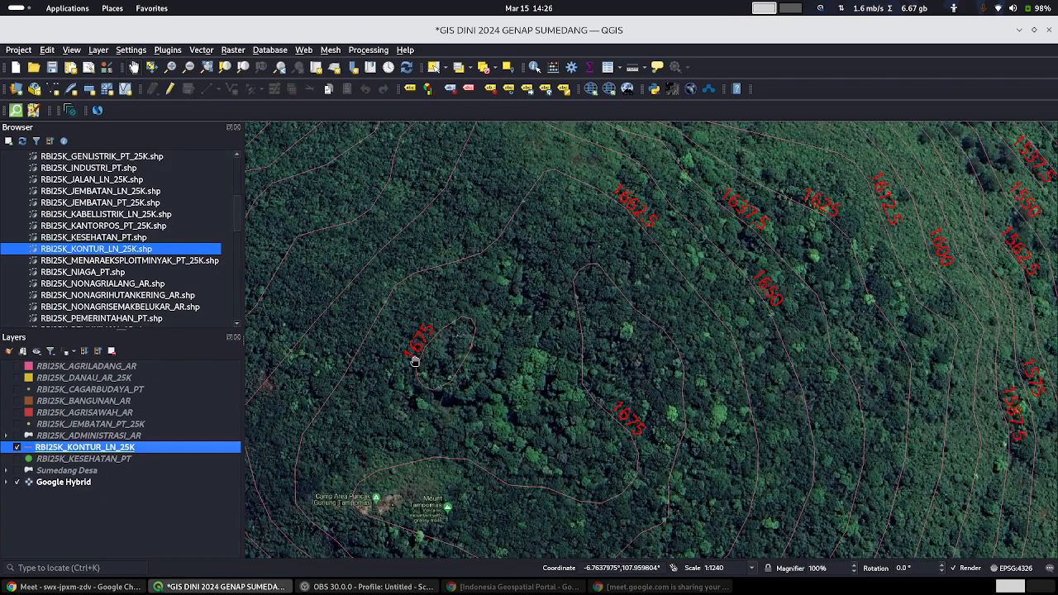
{"action": "scroll", "coordinate": [415, 361], "scroll_direction": "down", "scroll_amount": 1}
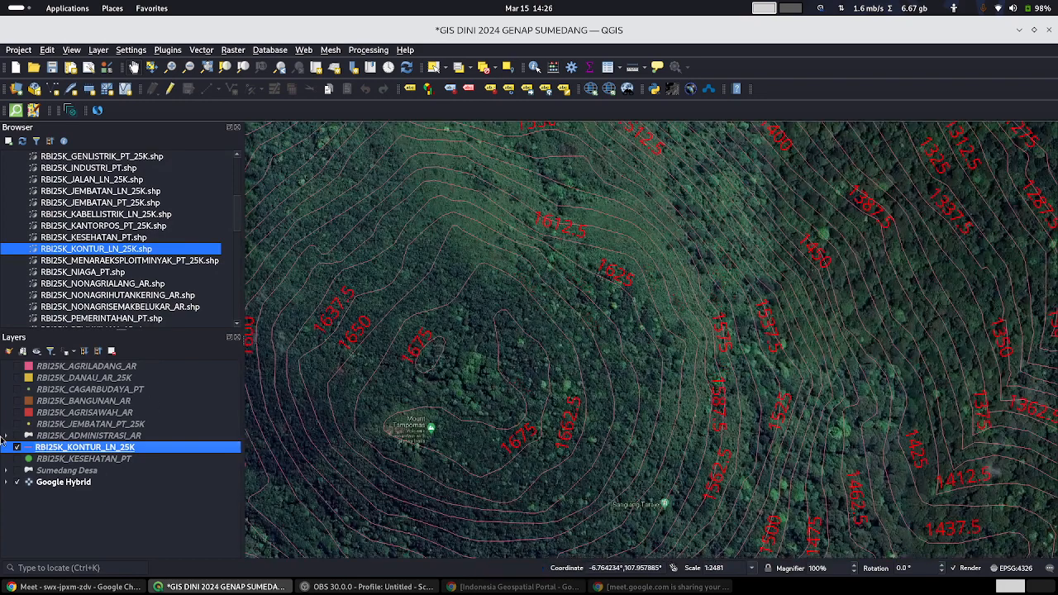
{"action": "left_click", "coordinate": [16, 447]}
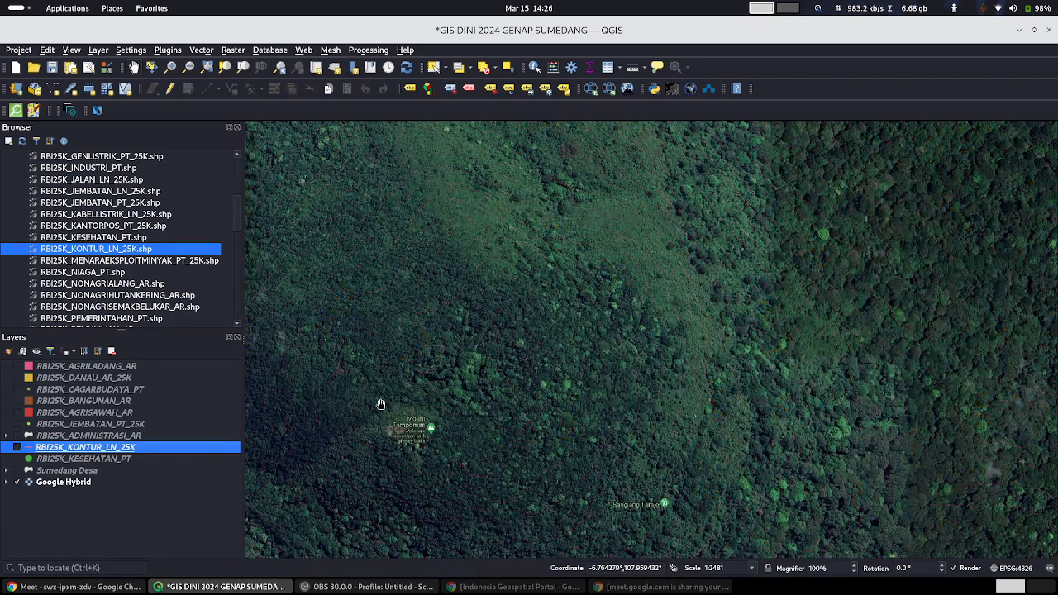
{"action": "scroll", "coordinate": [380, 404], "scroll_direction": "down", "scroll_amount": 3}
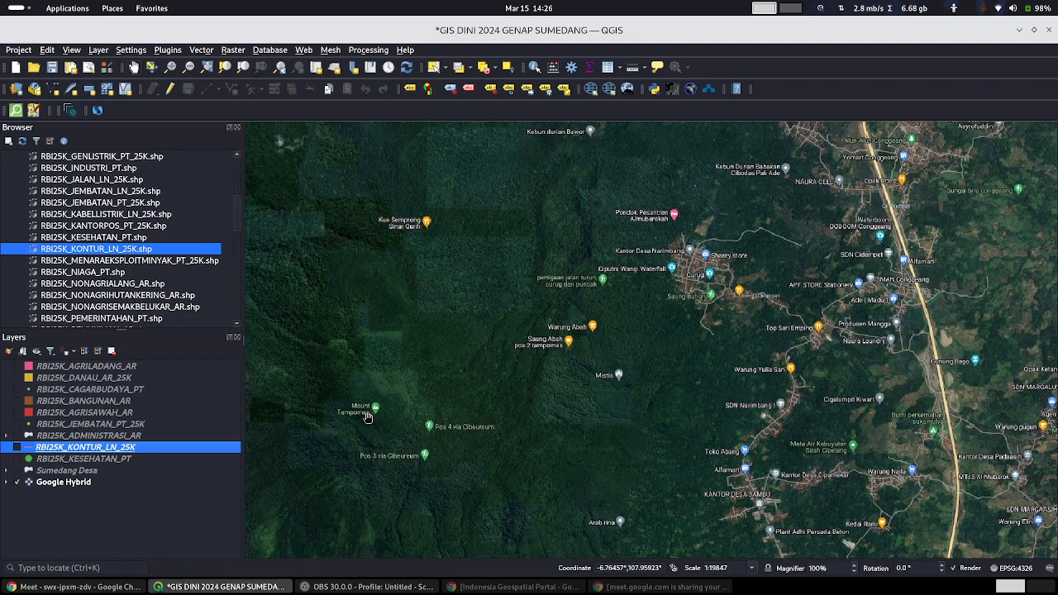
{"action": "left_click", "coordinate": [16, 449]}
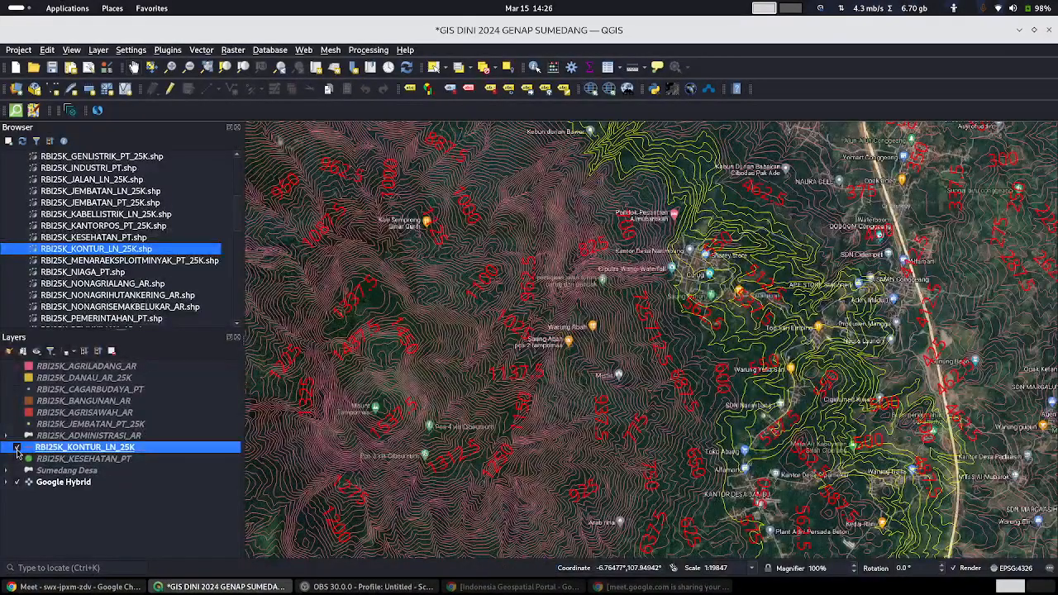
{"action": "left_click", "coordinate": [16, 450]}
{"action": "left_click_drag", "start_coordinate": [384, 413], "coordinate": [589, 411]}
{"action": "scroll", "coordinate": [590, 411], "scroll_direction": "up", "scroll_amount": 2}
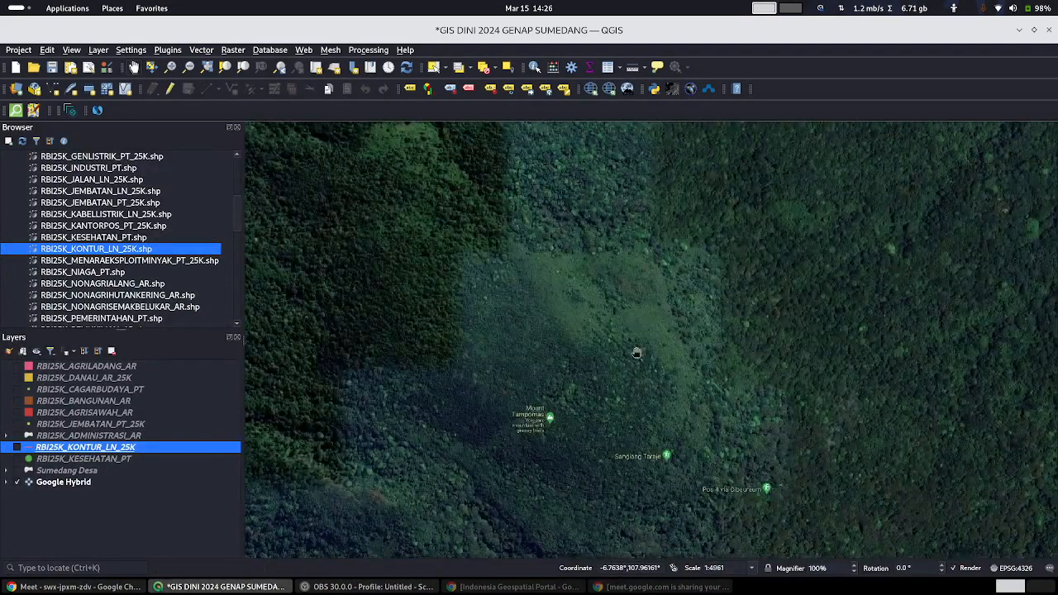
{"action": "scroll", "coordinate": [569, 409], "scroll_direction": "down", "scroll_amount": 1}
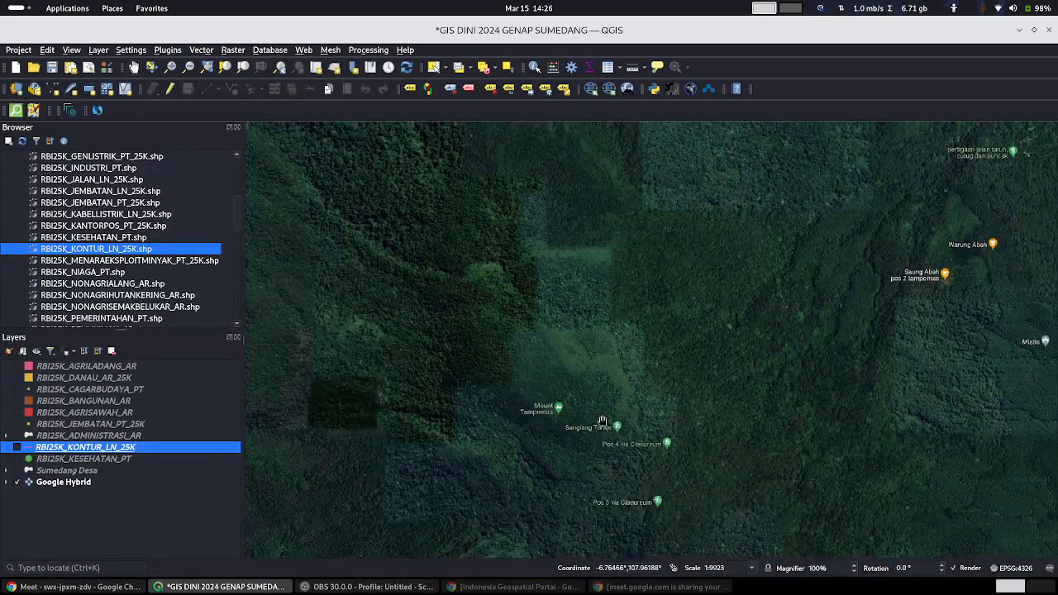
{"action": "left_click_drag", "start_coordinate": [620, 428], "coordinate": [544, 386]}
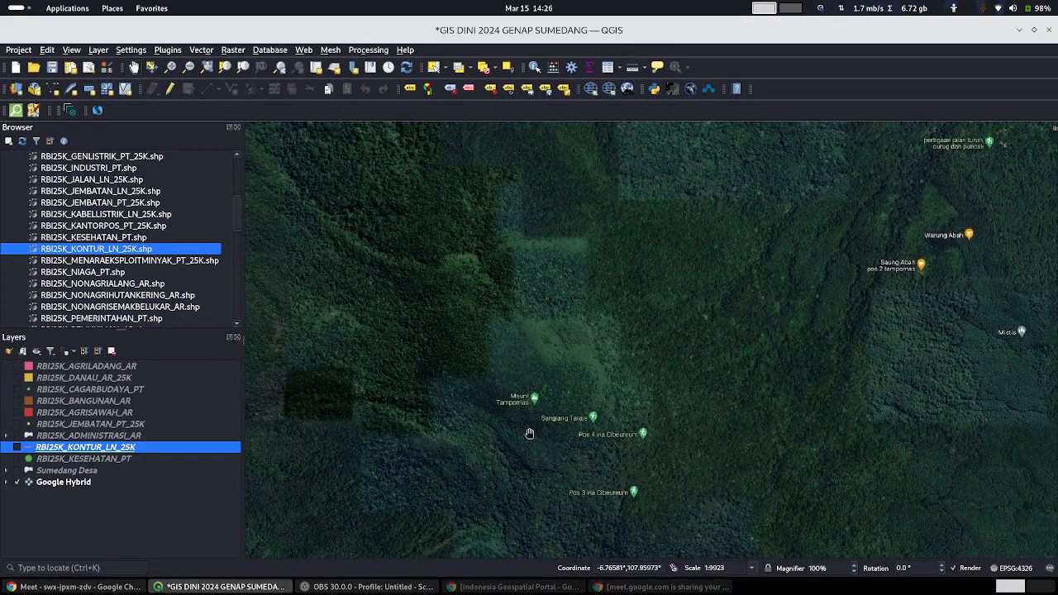
{"action": "scroll", "coordinate": [553, 320], "scroll_direction": "down", "scroll_amount": 1}
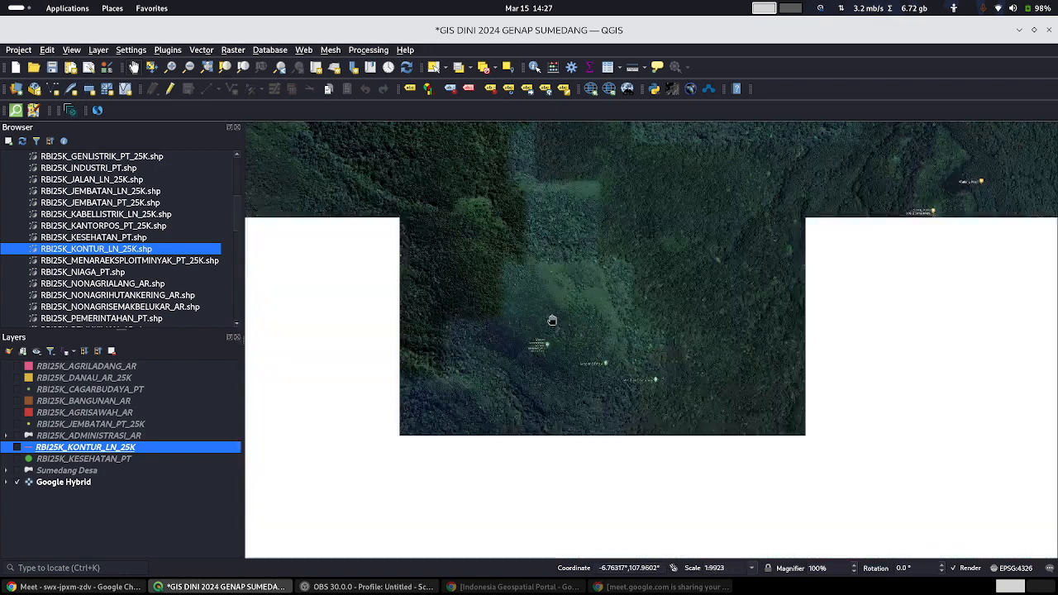
{"action": "scroll", "coordinate": [567, 296], "scroll_direction": "up", "scroll_amount": 1}
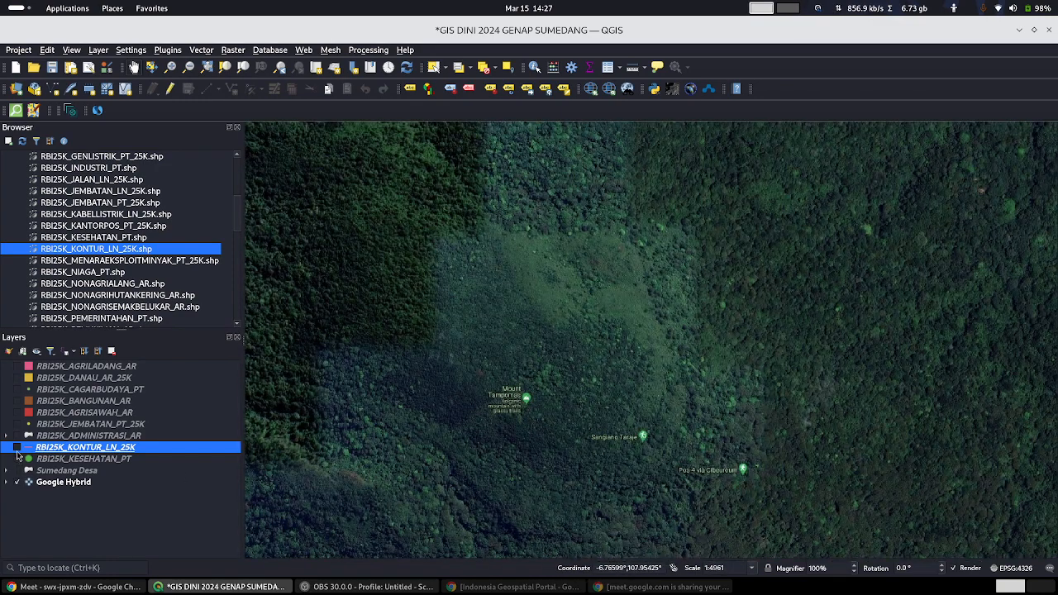
{"action": "left_click", "coordinate": [17, 447]}
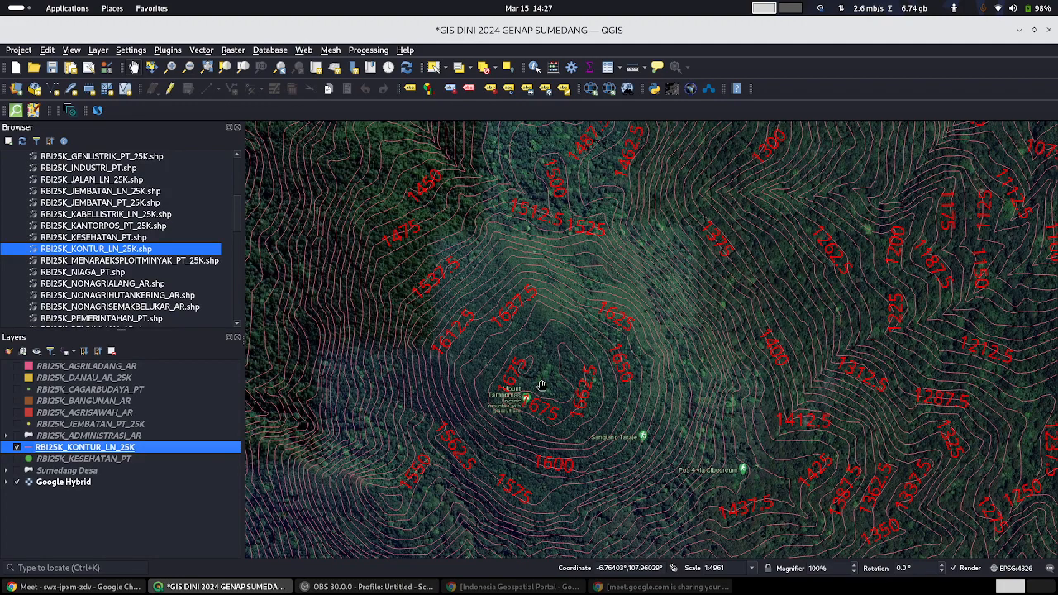
Step: Examine the contour elevation labels around the Mount Tampomas summit, the nearby camp area and the surrounding slopes
{"action": "scroll", "coordinate": [538, 378], "scroll_direction": "up", "scroll_amount": 1}
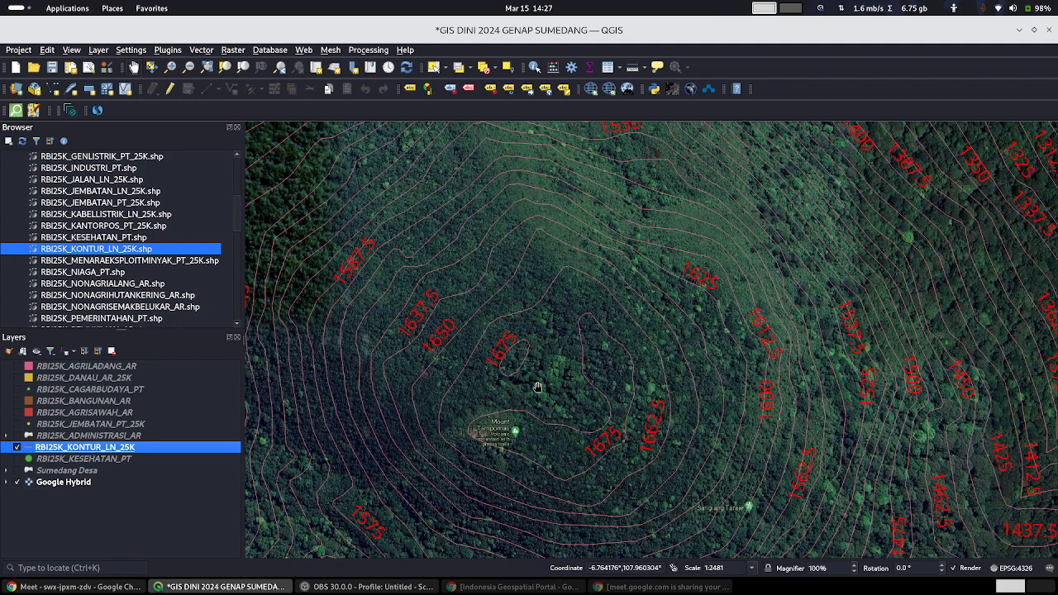
{"action": "scroll", "coordinate": [521, 395], "scroll_direction": "up", "scroll_amount": 1}
{"action": "scroll", "coordinate": [522, 395], "scroll_direction": "down", "scroll_amount": 1}
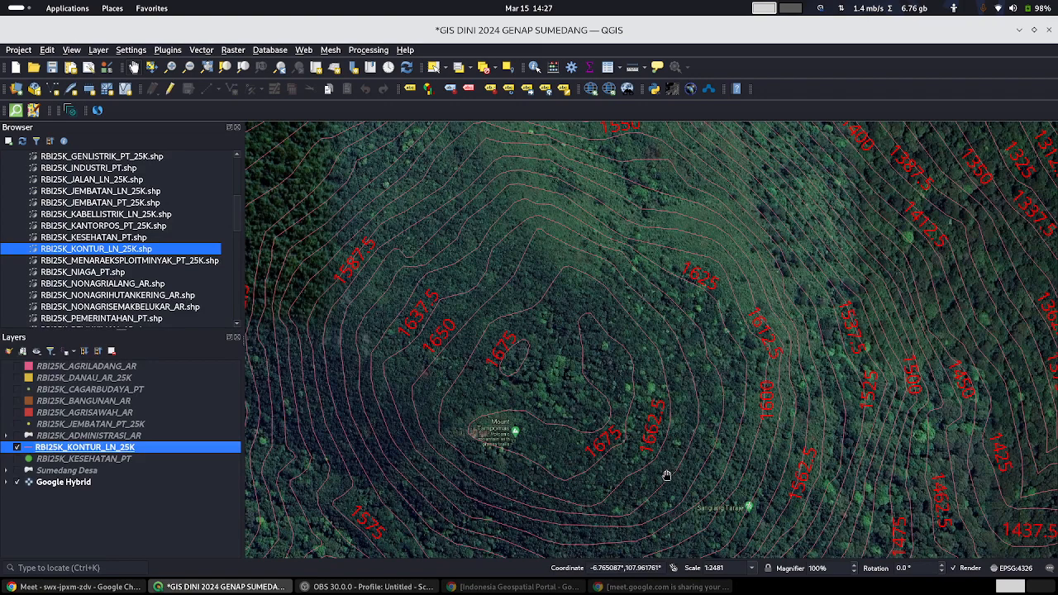
{"action": "scroll", "coordinate": [666, 432], "scroll_direction": "up", "scroll_amount": 1}
{"action": "scroll", "coordinate": [666, 433], "scroll_direction": "down", "scroll_amount": 1}
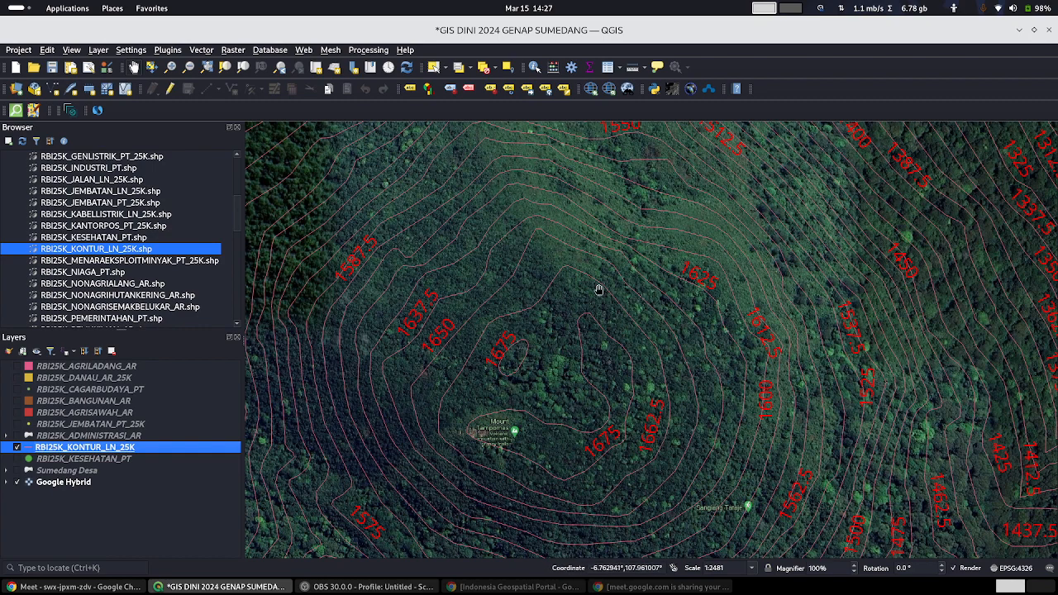
{"action": "scroll", "coordinate": [480, 434], "scroll_direction": "up", "scroll_amount": 1}
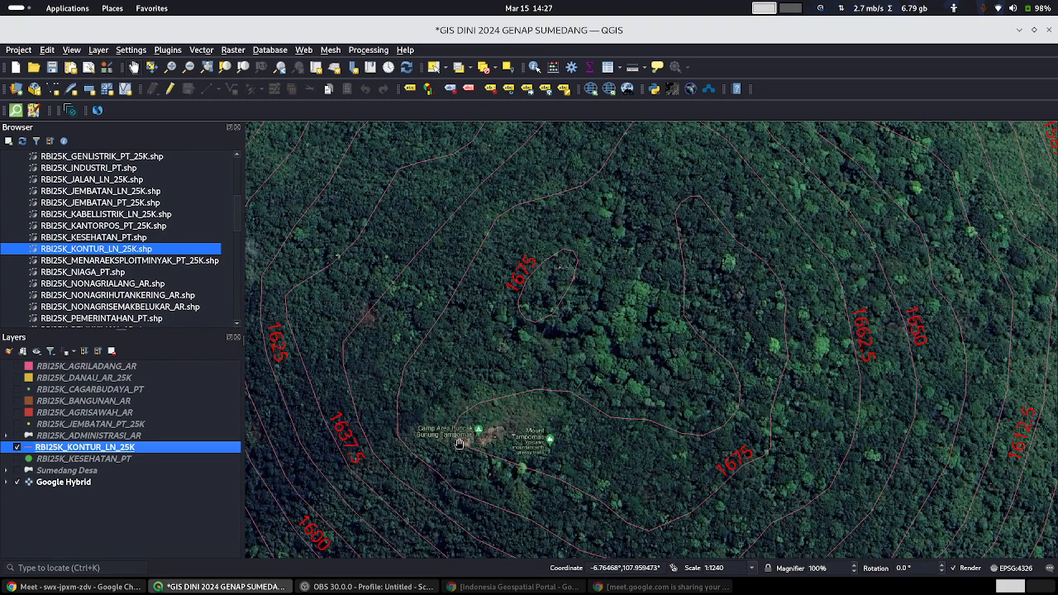
{"action": "scroll", "coordinate": [459, 444], "scroll_direction": "up", "scroll_amount": 1}
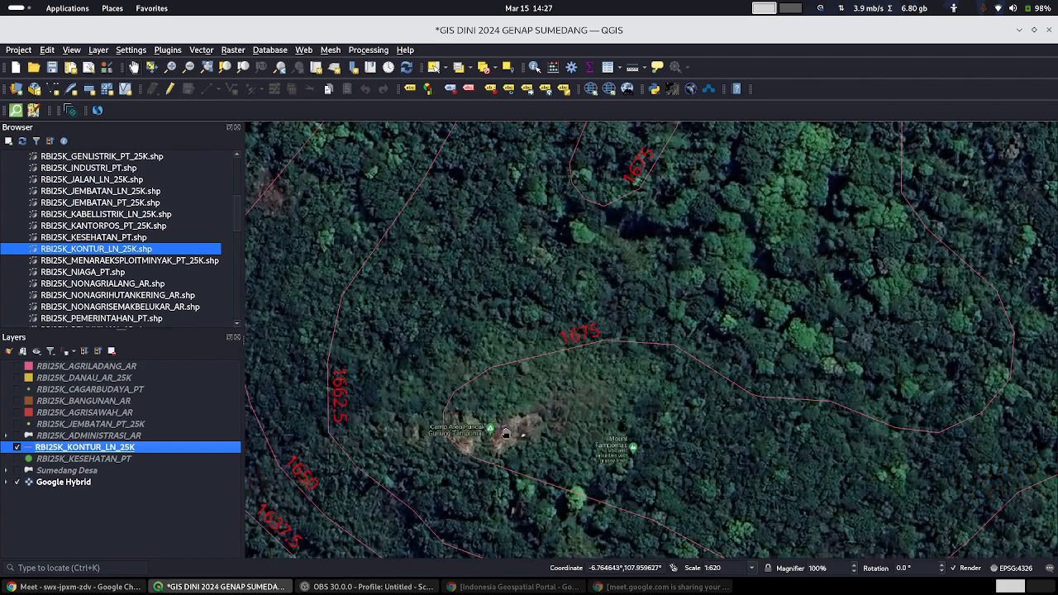
{"action": "scroll", "coordinate": [513, 423], "scroll_direction": "down", "scroll_amount": 1}
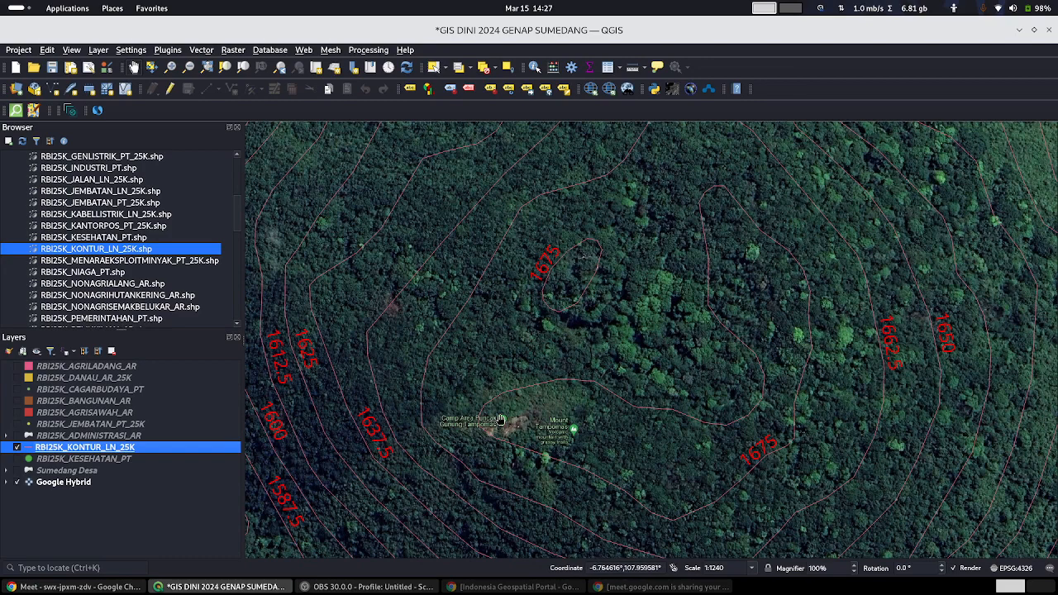
{"action": "scroll", "coordinate": [612, 420], "scroll_direction": "down", "scroll_amount": 1}
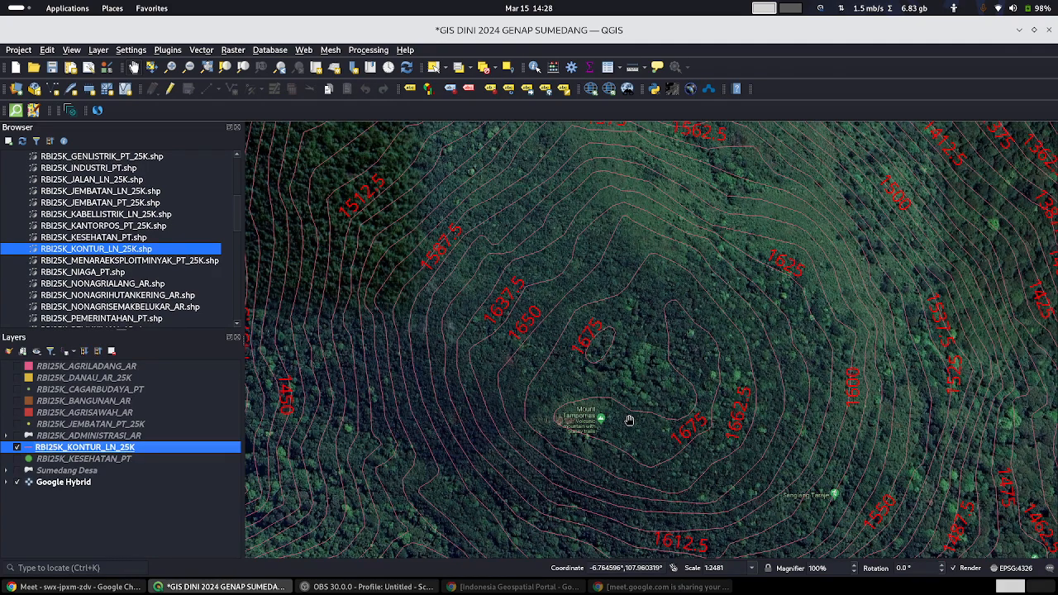
{"action": "scroll", "coordinate": [630, 421], "scroll_direction": "down", "scroll_amount": 1}
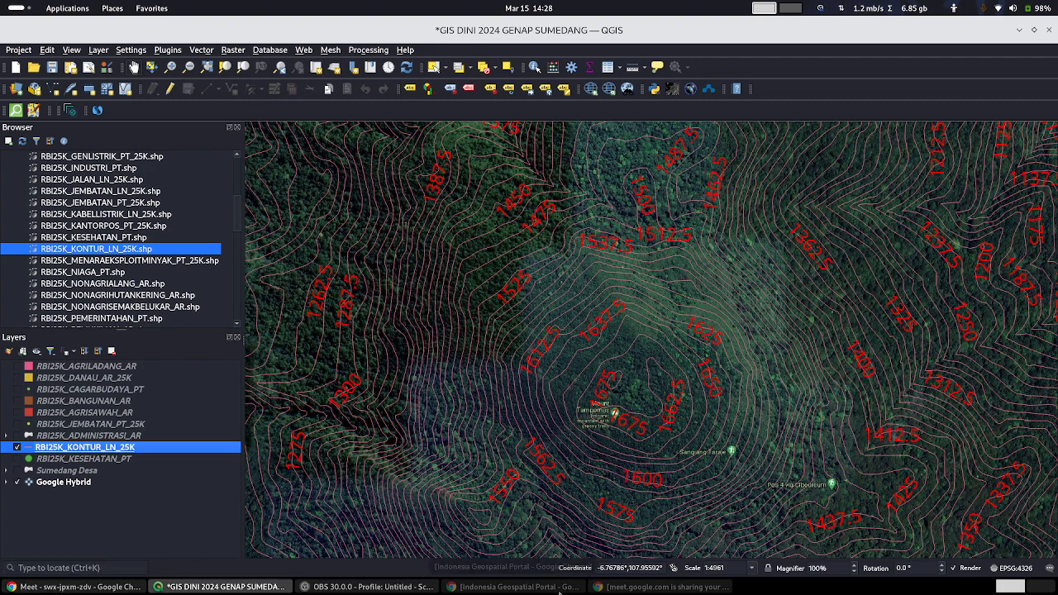
Step: Switch to Chrome, open Google Maps in a new tab and find Gunung Tampomas in Cibeureum Wetan, Sumedang
{"action": "left_click", "coordinate": [517, 587]}
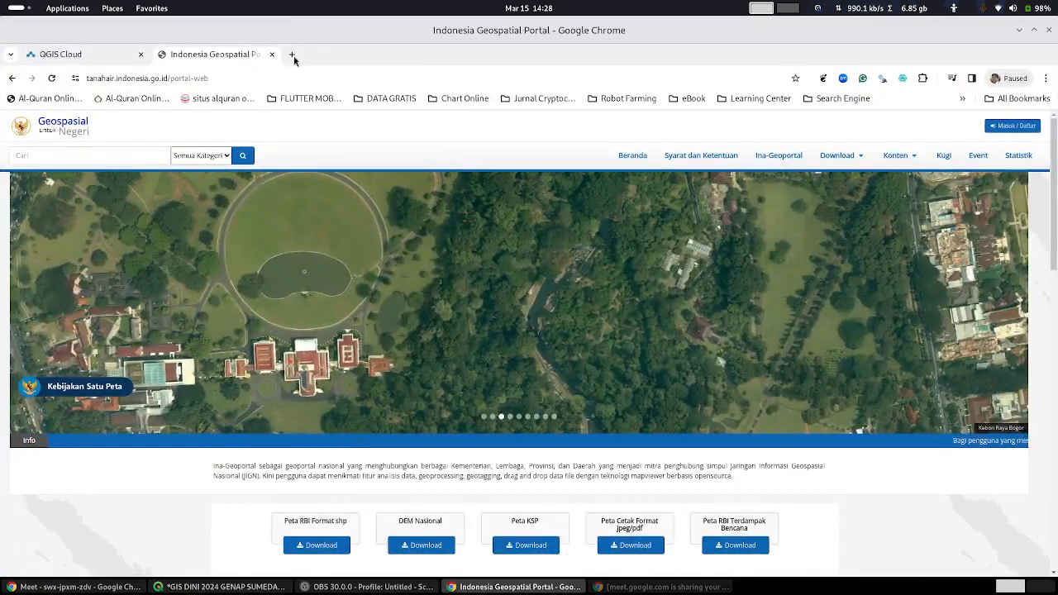
{"action": "left_click", "coordinate": [294, 56]}
{"action": "type", "text": "map"}
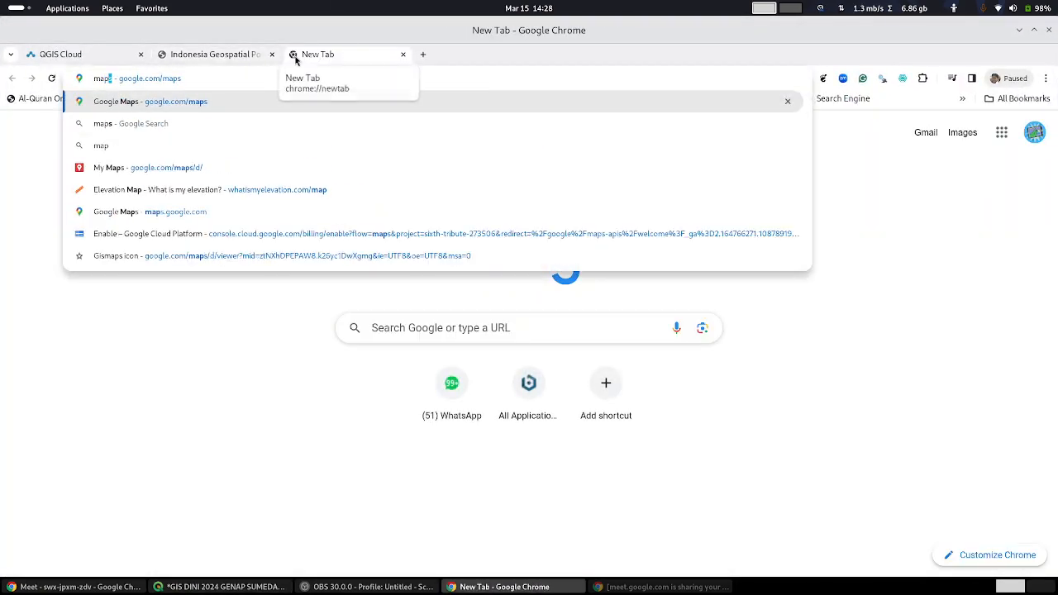
{"action": "key", "text": "Return"}
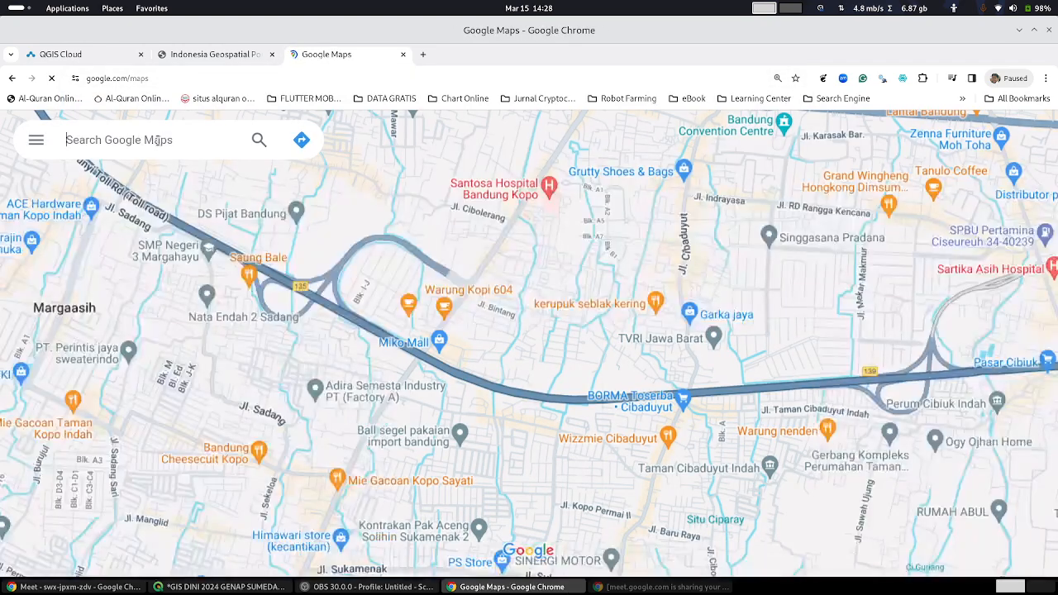
{"action": "type", "text": "gunung "}
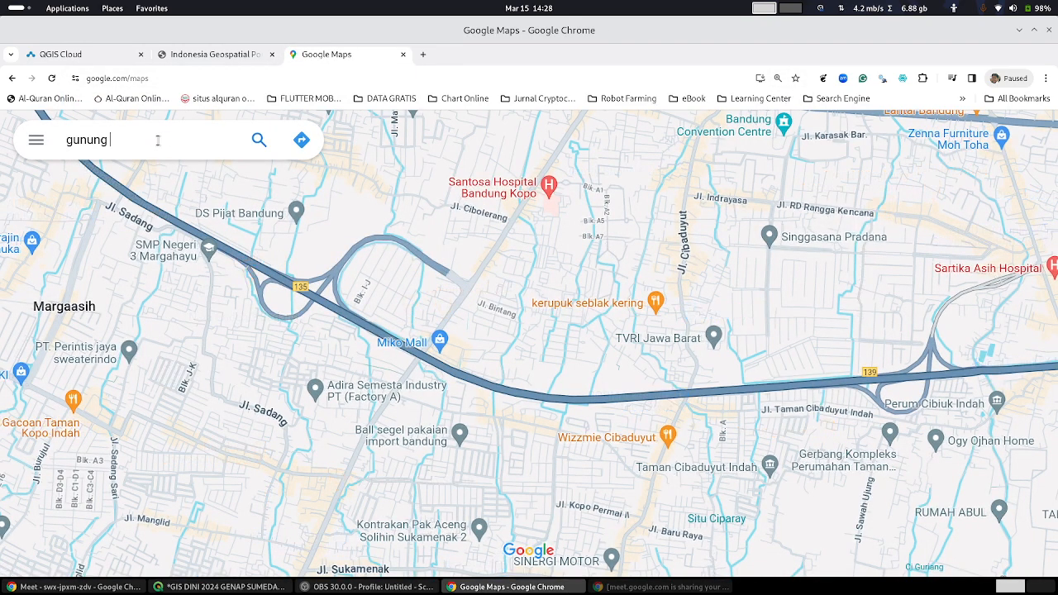
{"action": "type", "text": "tamposa"}
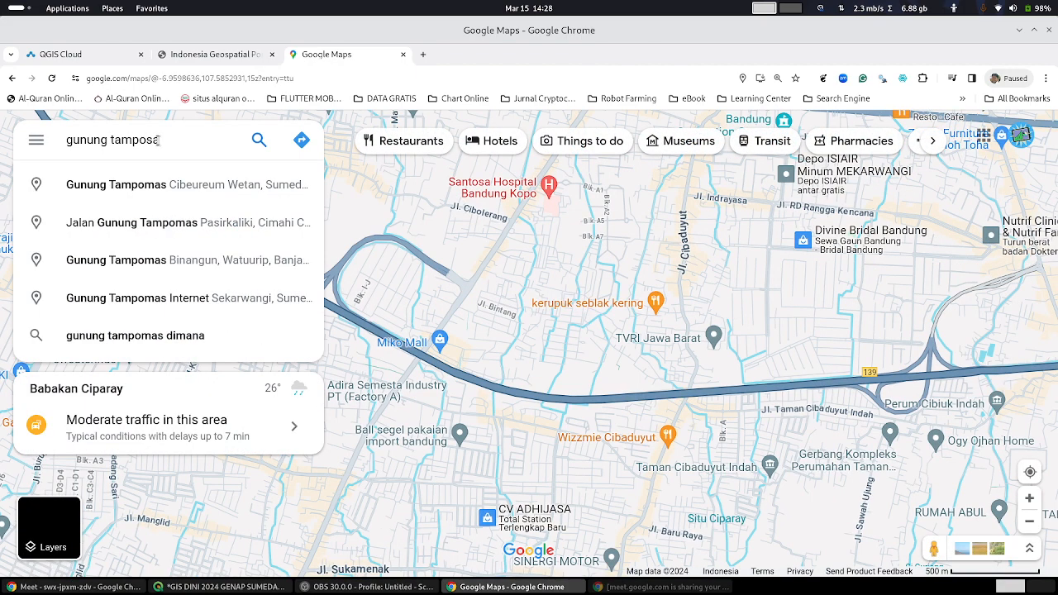
{"action": "left_click", "coordinate": [188, 189]}
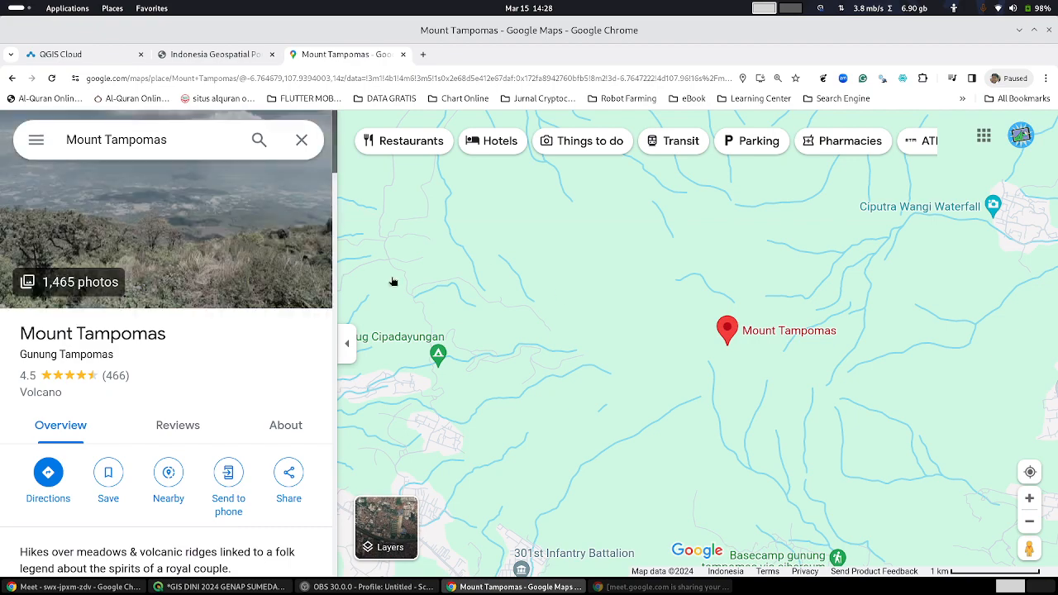
Step: Compare the satellite imagery and the default map around Mount Tampomas by switching between the two views
{"action": "scroll", "coordinate": [664, 385], "scroll_direction": "down", "scroll_amount": 1}
{"action": "scroll", "coordinate": [664, 385], "scroll_direction": "down", "scroll_amount": 3}
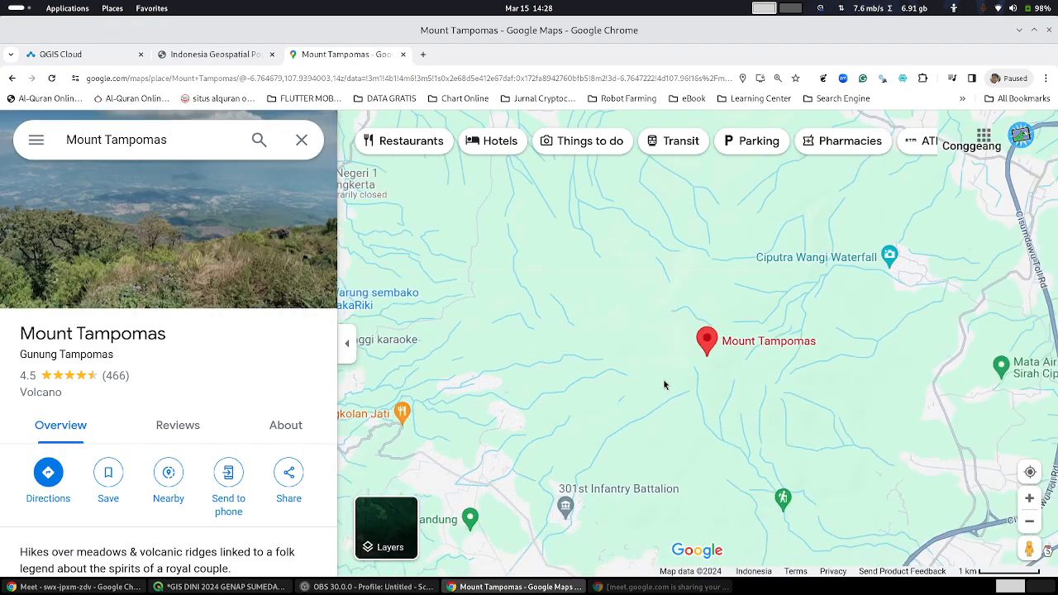
{"action": "scroll", "coordinate": [707, 374], "scroll_direction": "up", "scroll_amount": 3}
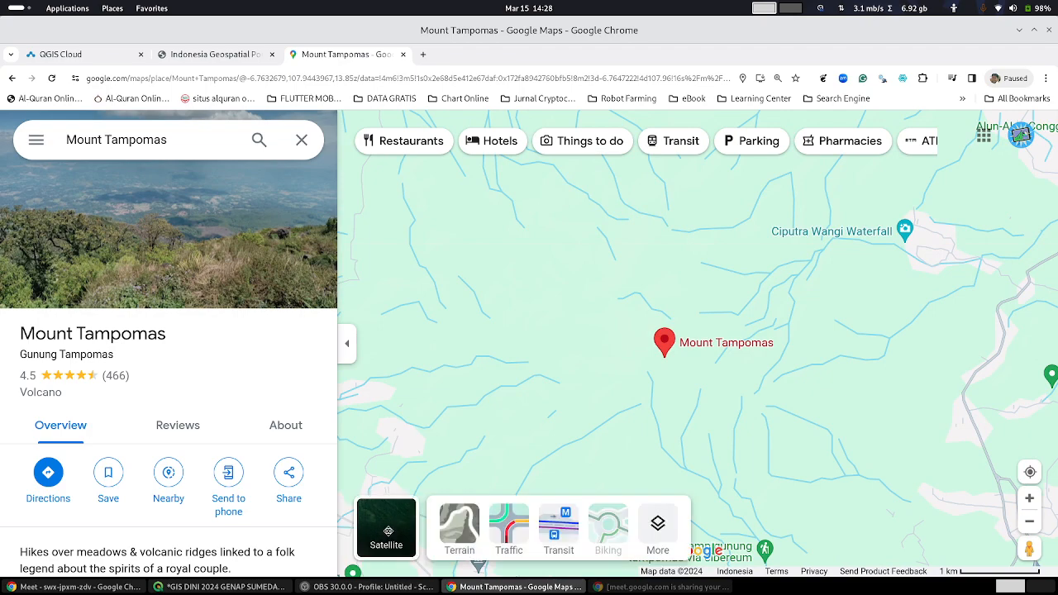
{"action": "left_click", "coordinate": [386, 529]}
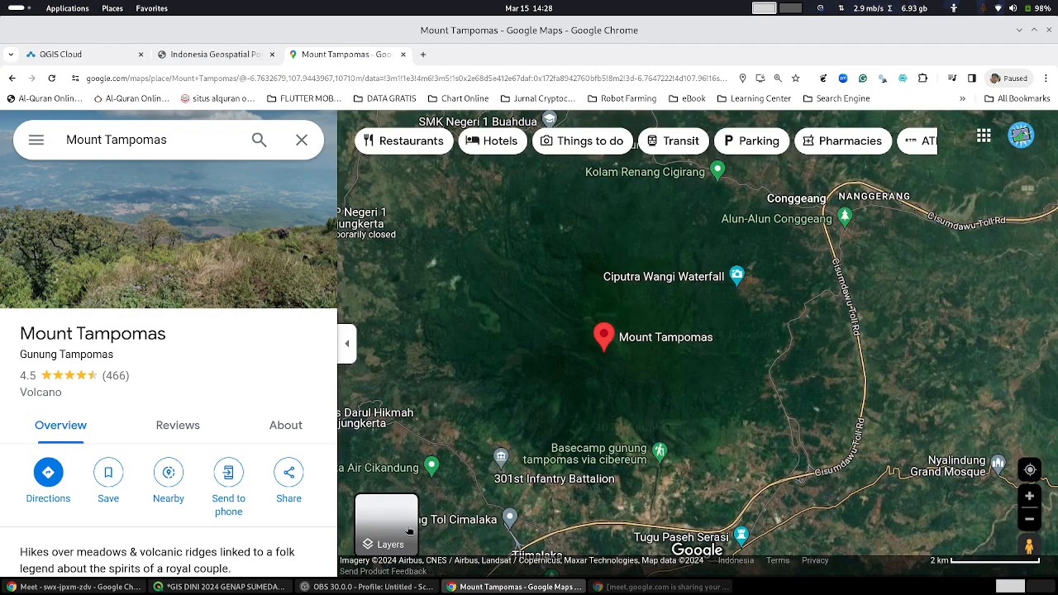
{"action": "left_click", "coordinate": [408, 532]}
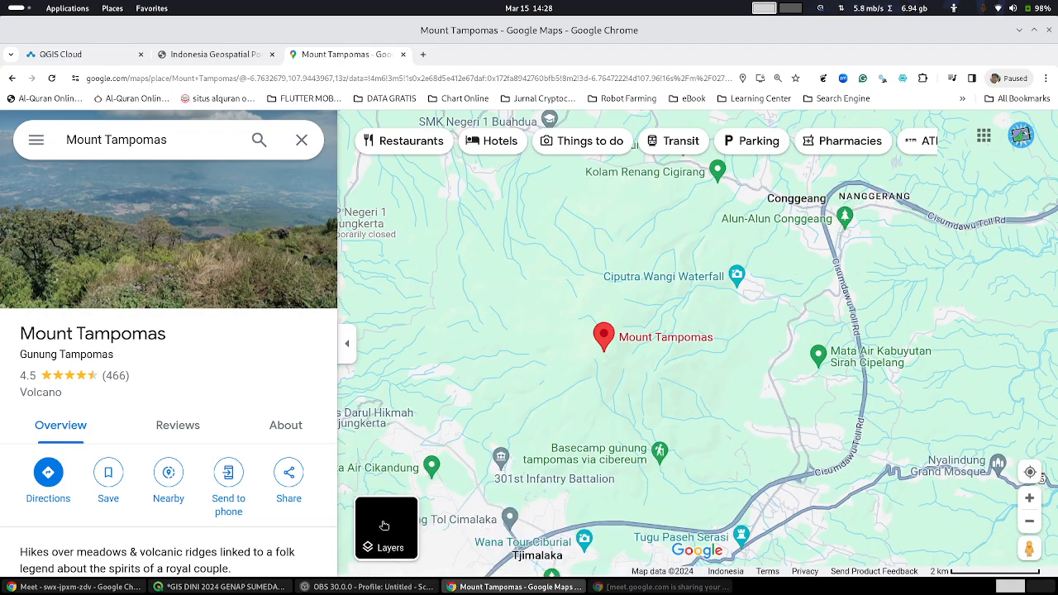
{"action": "left_click", "coordinate": [384, 526]}
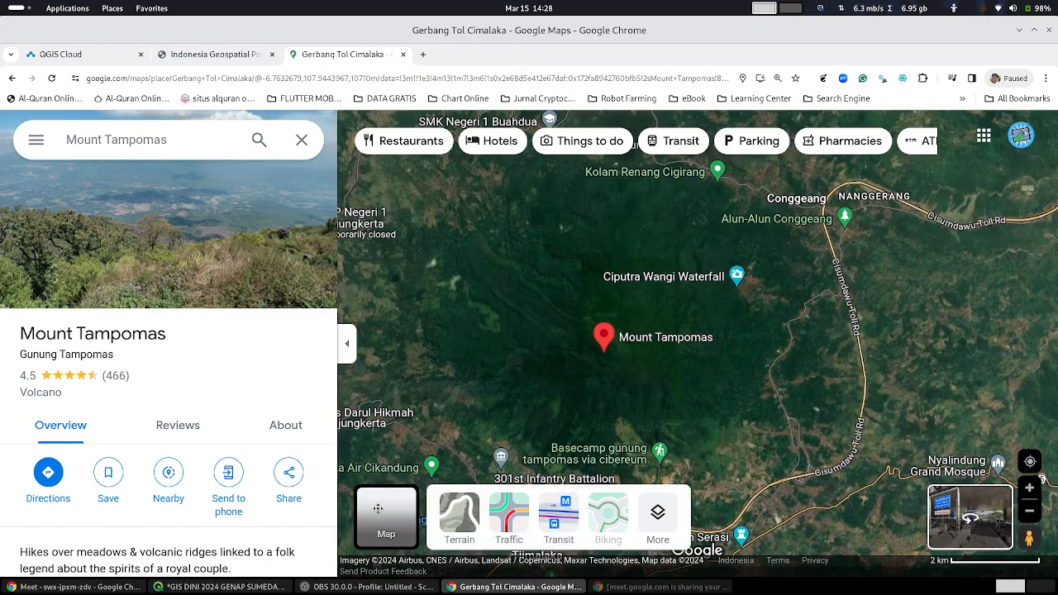
{"action": "left_click", "coordinate": [378, 508]}
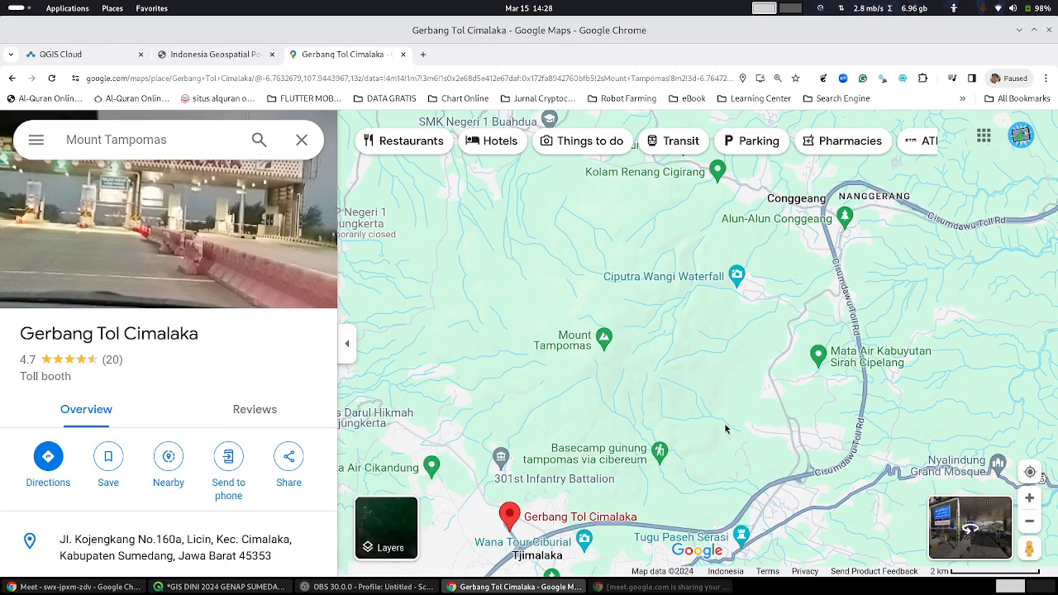
Step: Turn on the Terrain layer and examine the elevation contours around the Mount Tampomas summit
{"action": "mouse_move", "coordinate": [377, 522]}
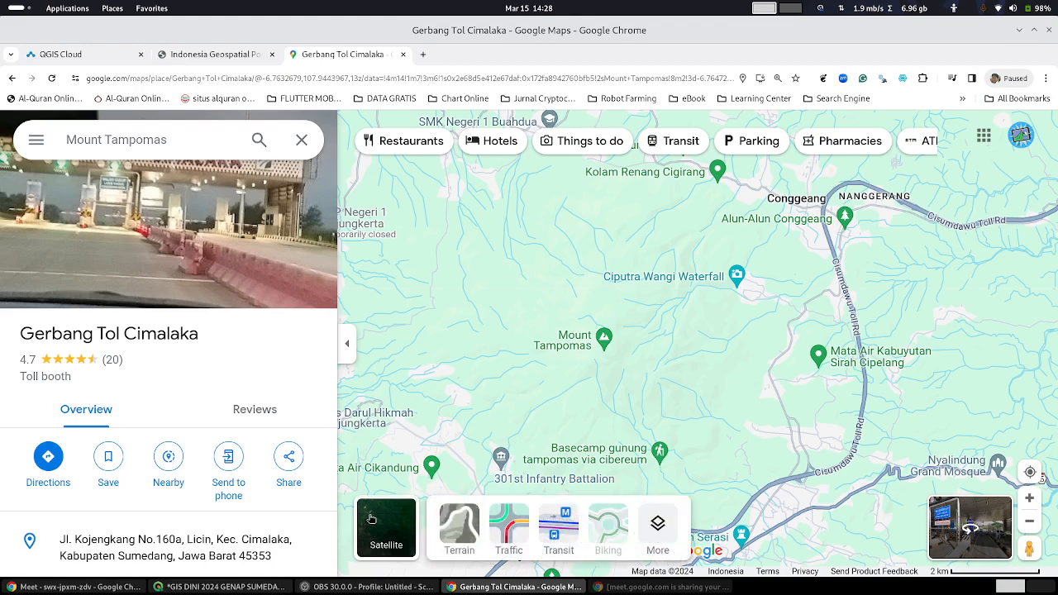
{"action": "left_click", "coordinate": [459, 525]}
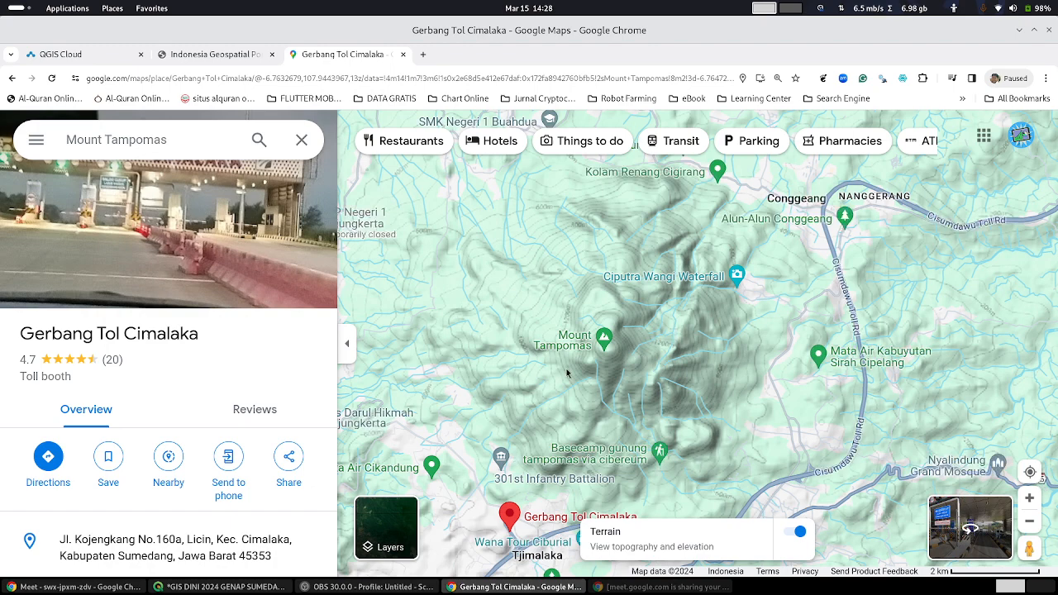
{"action": "scroll", "coordinate": [614, 345], "scroll_direction": "up", "scroll_amount": 3}
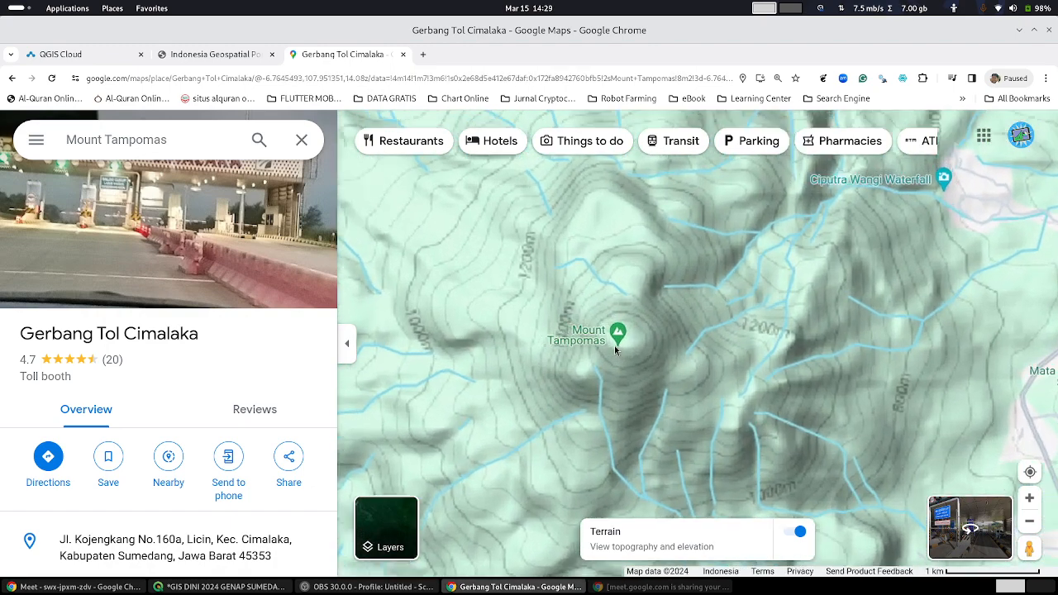
{"action": "scroll", "coordinate": [614, 345], "scroll_direction": "up", "scroll_amount": 2}
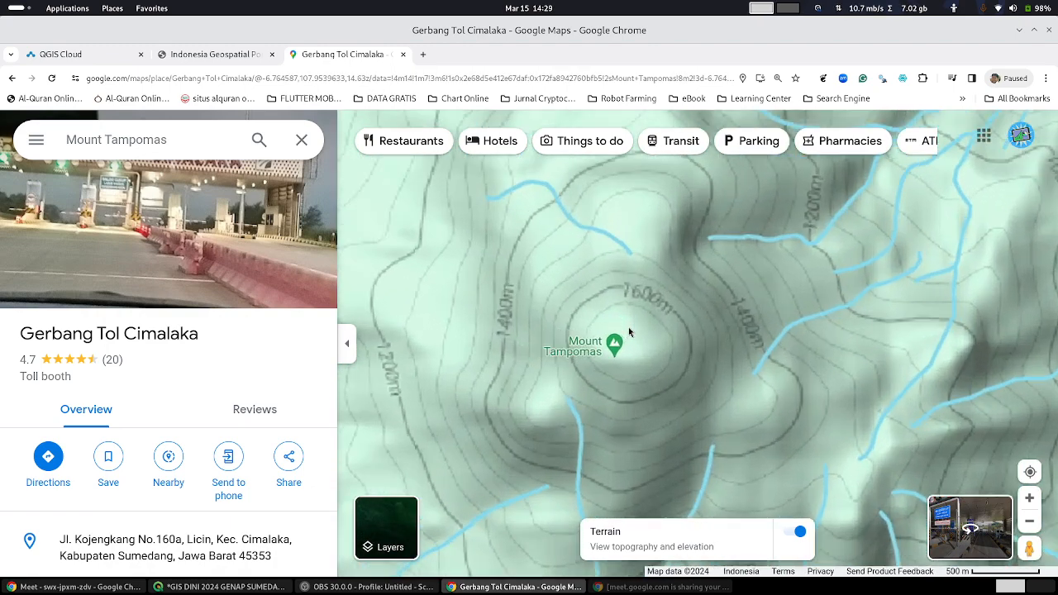
{"action": "scroll", "coordinate": [629, 330], "scroll_direction": "up", "scroll_amount": 5}
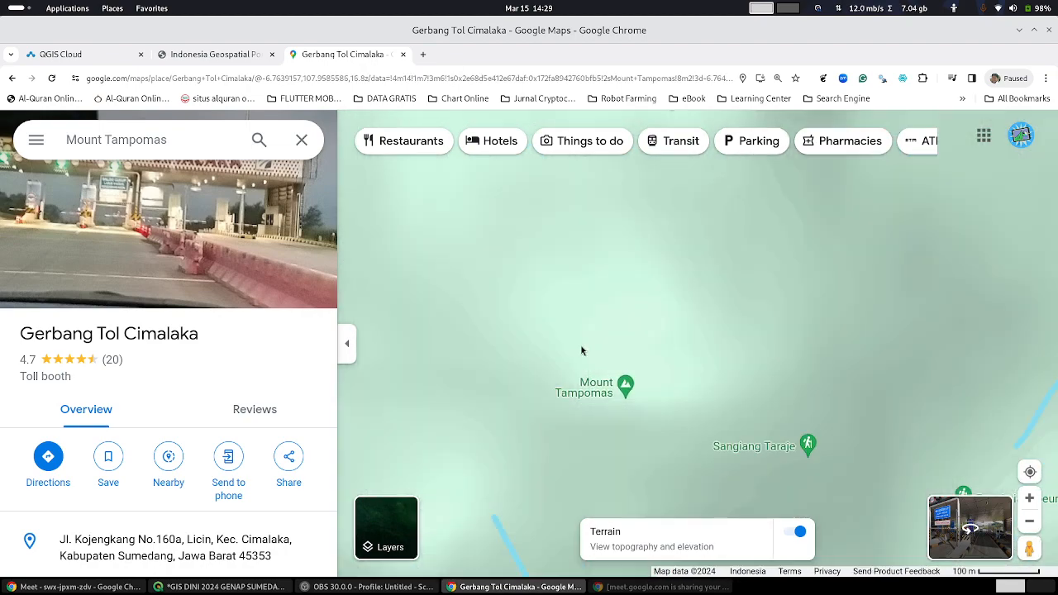
{"action": "scroll", "coordinate": [581, 351], "scroll_direction": "down", "scroll_amount": 2}
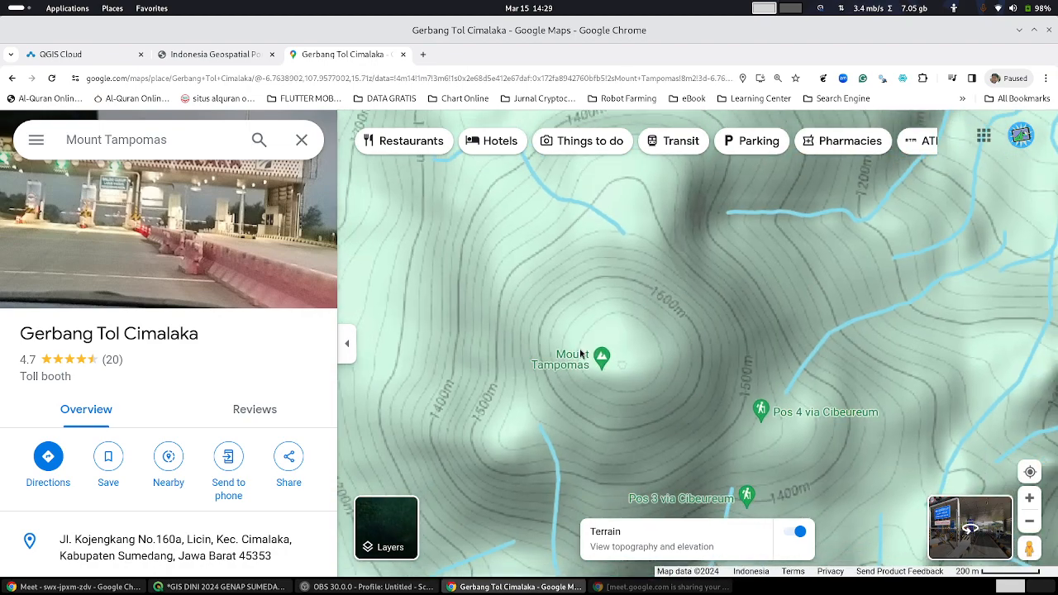
{"action": "scroll", "coordinate": [582, 352], "scroll_direction": "up", "scroll_amount": 1}
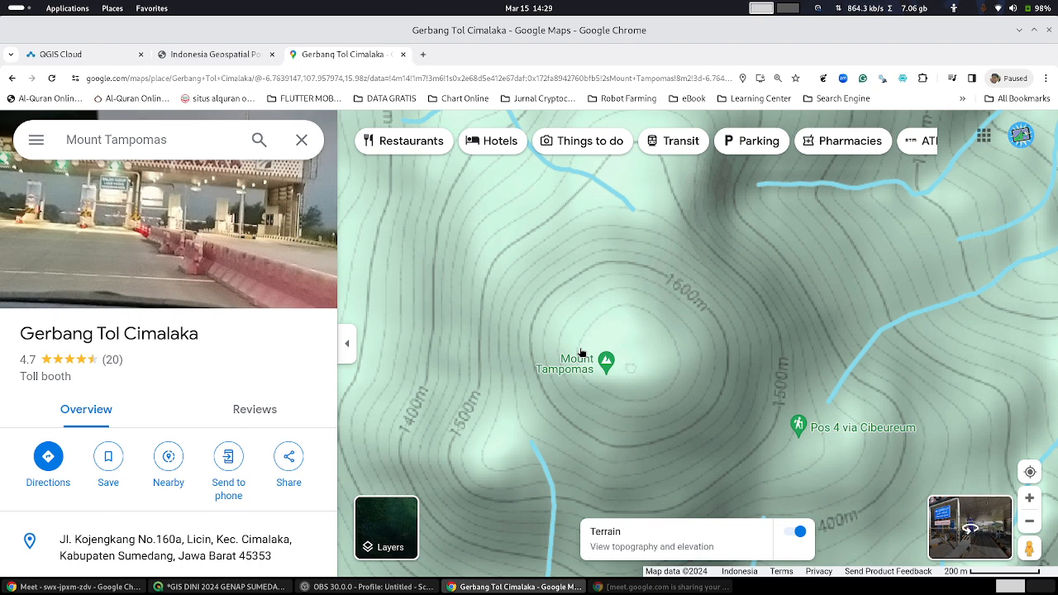
Step: Search Google for "DEM KETINGGIAN" in a new tab and highlight "Digital Elevation Model (DEM" in the answer to "Apa itu DEM dan DSM?"
{"action": "left_click", "coordinate": [422, 54]}
{"action": "type", "text": "DEM"}
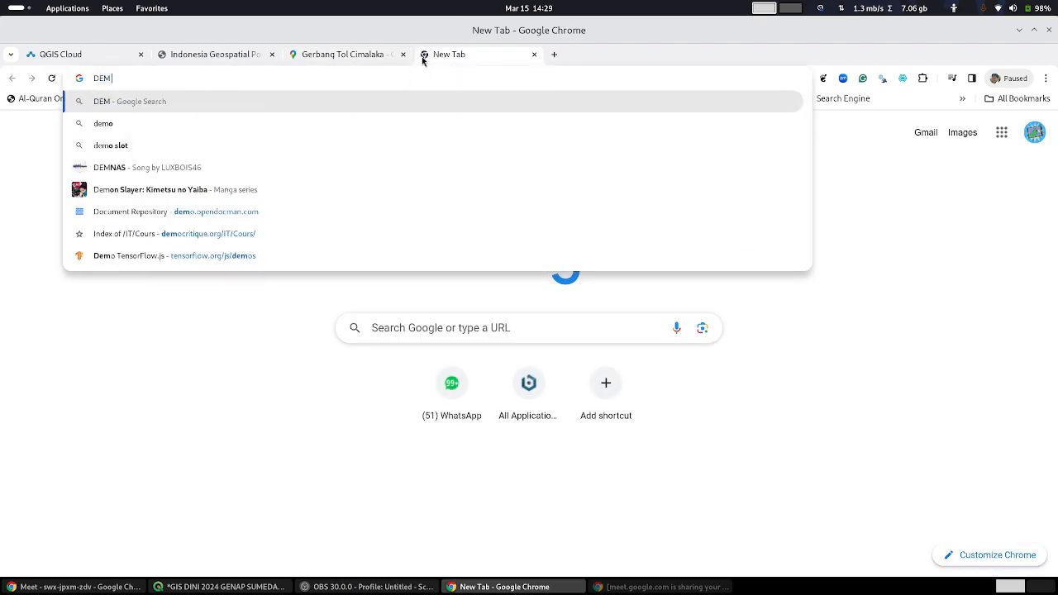
{"action": "type", "text": " KETINGGIAN"}
{"action": "key", "text": "Return"}
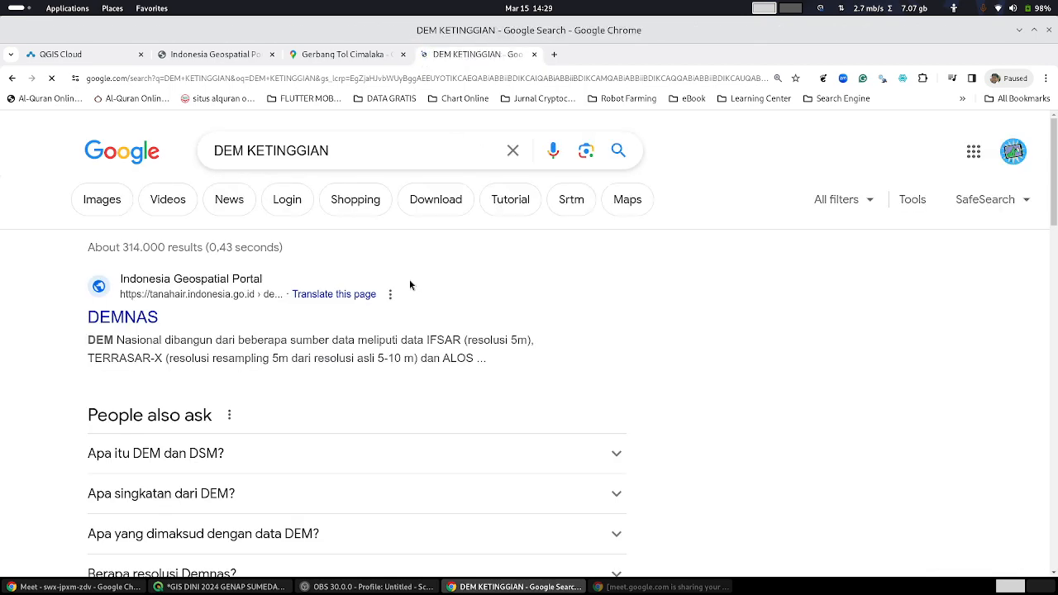
{"action": "left_click", "coordinate": [272, 466]}
{"action": "scroll", "coordinate": [645, 345], "scroll_direction": "down", "scroll_amount": 1}
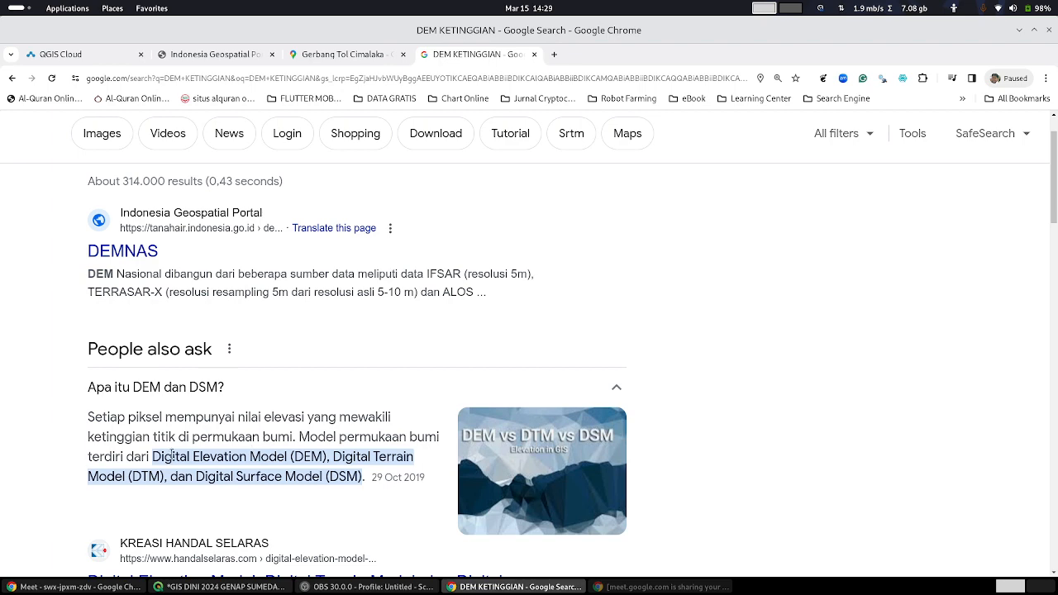
{"action": "left_click_drag", "start_coordinate": [153, 457], "coordinate": [322, 461]}
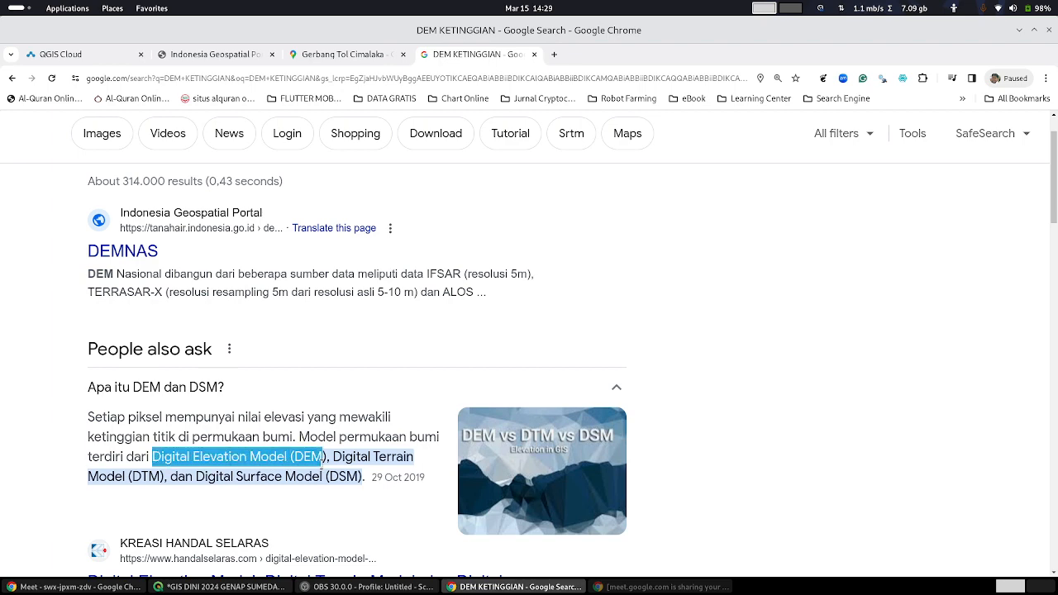
Step: Compare the Google Maps terrain contours of the Mount Tampomas summit with the labelled RBI25K_KONTUR_LN_25K contours in QGIS
{"action": "left_click", "coordinate": [358, 57]}
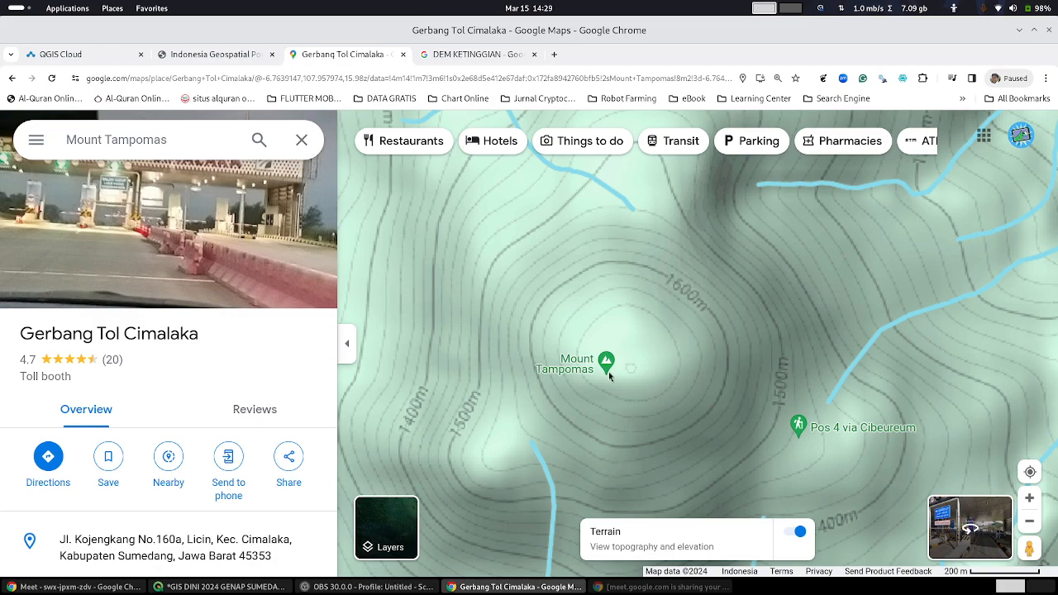
{"action": "left_click", "coordinate": [230, 587]}
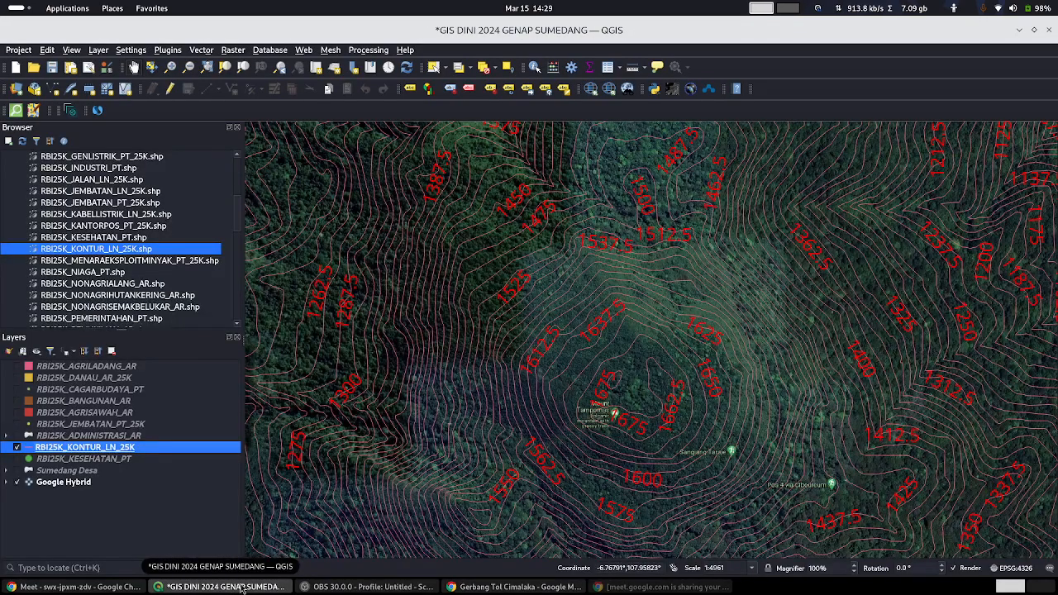
{"action": "scroll", "coordinate": [675, 455], "scroll_direction": "up", "scroll_amount": 2}
{"action": "scroll", "coordinate": [629, 314], "scroll_direction": "down", "scroll_amount": 1}
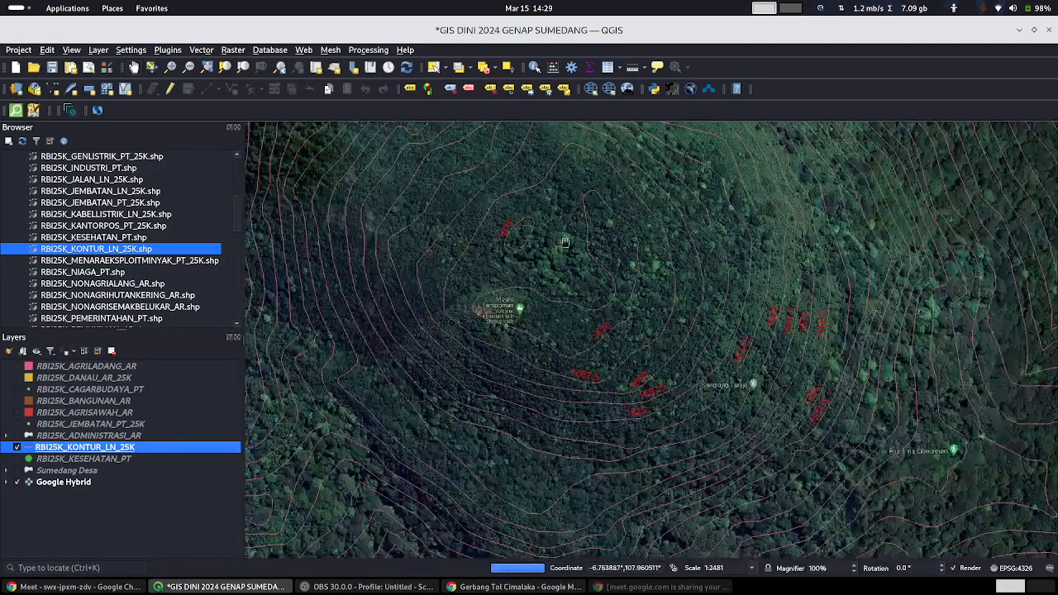
{"action": "left_click_drag", "start_coordinate": [566, 175], "coordinate": [563, 241]}
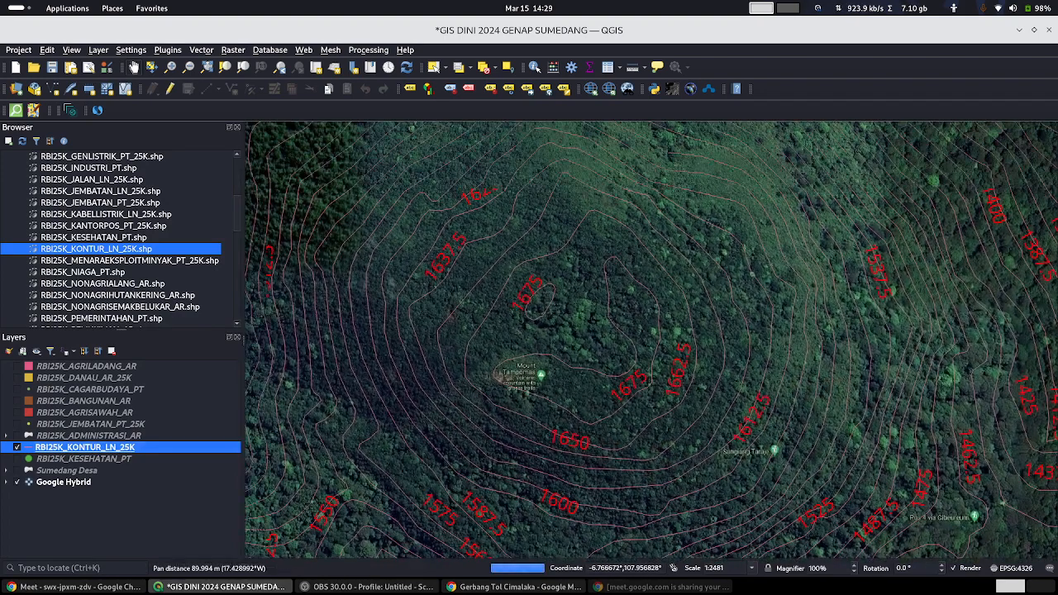
{"action": "left_click", "coordinate": [502, 587]}
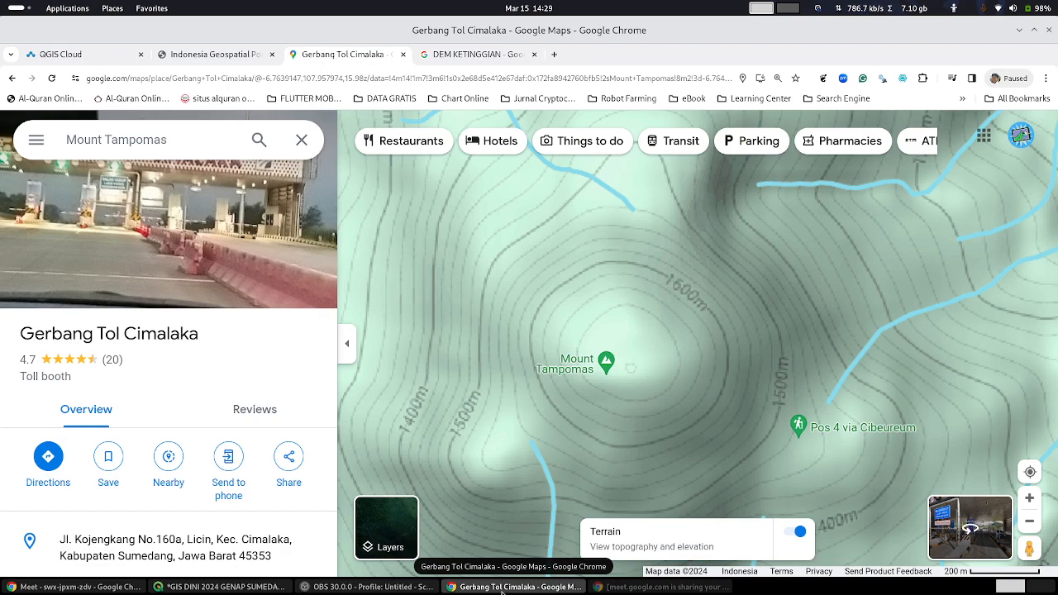
{"action": "left_click", "coordinate": [502, 587]}
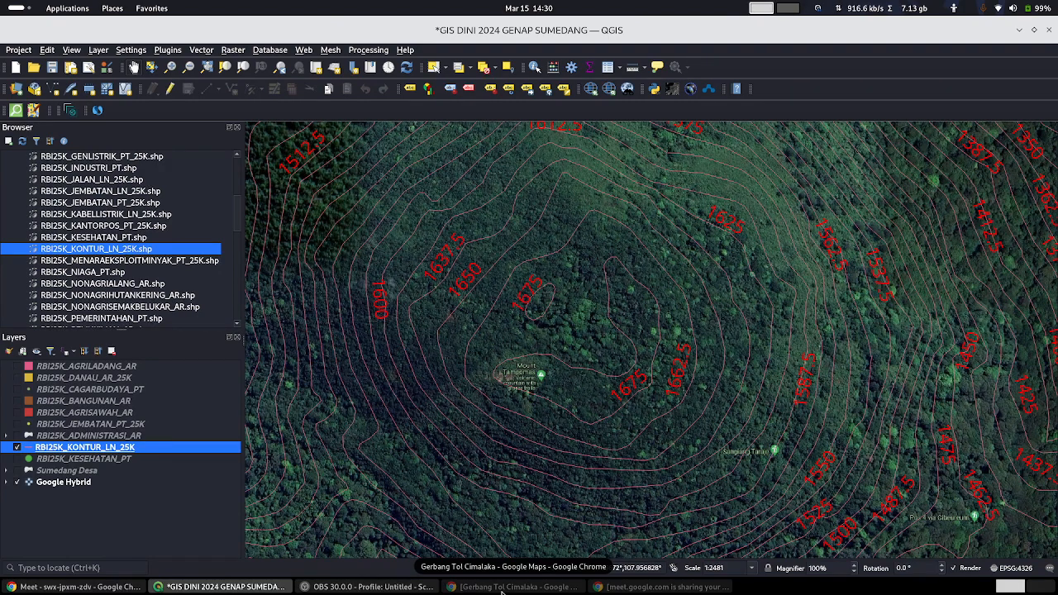
{"action": "left_click", "coordinate": [501, 587]}
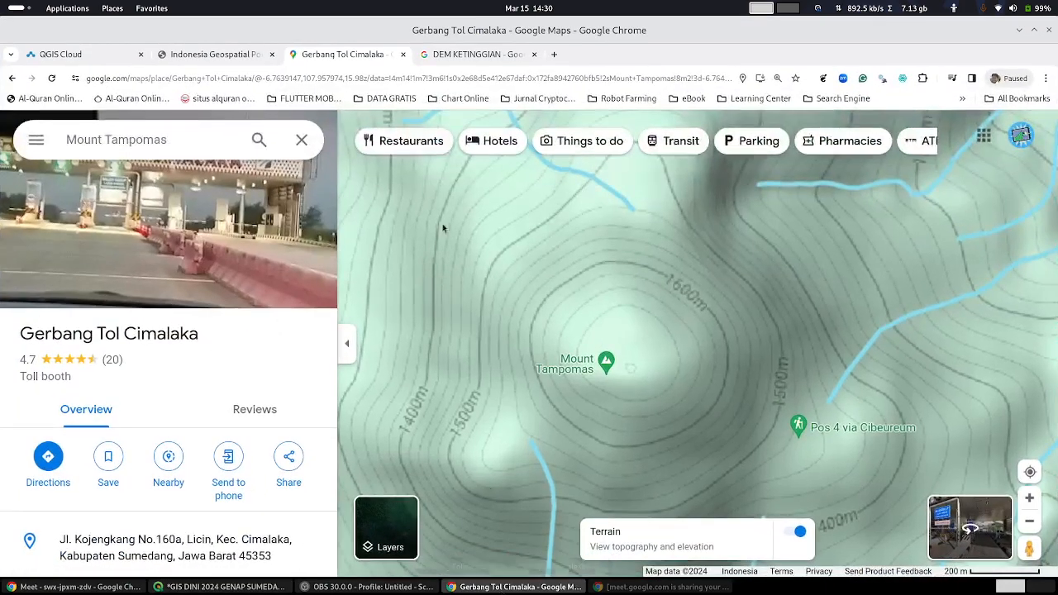
{"action": "left_click", "coordinate": [519, 588]}
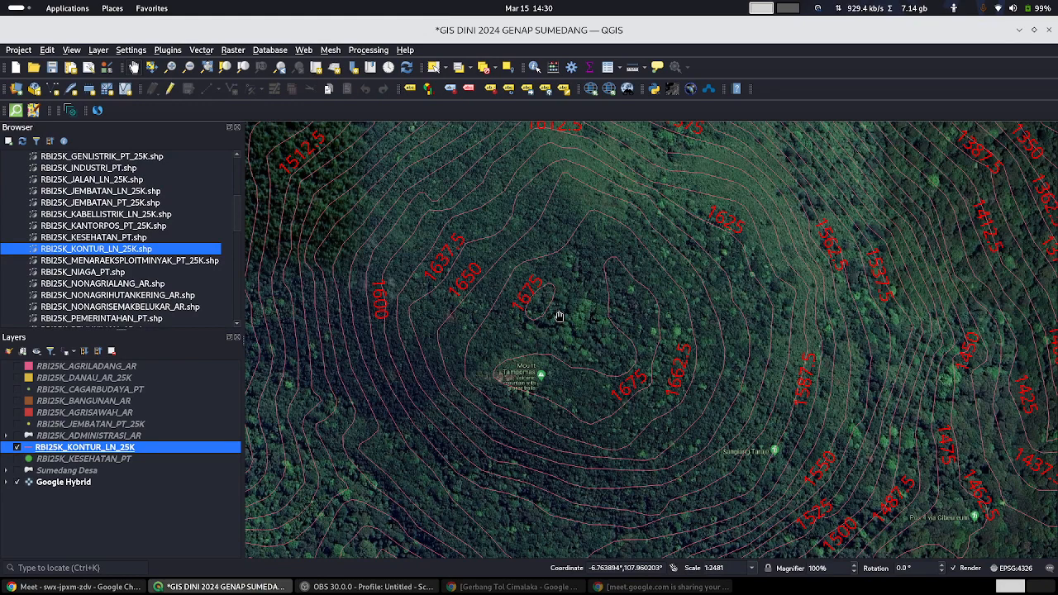
Step: Examine the extent of the RBI25K_KONTUR_LN_25K contours against the north coast and the surrounding West Java terrain
{"action": "scroll", "coordinate": [531, 281], "scroll_direction": "down", "scroll_amount": 6}
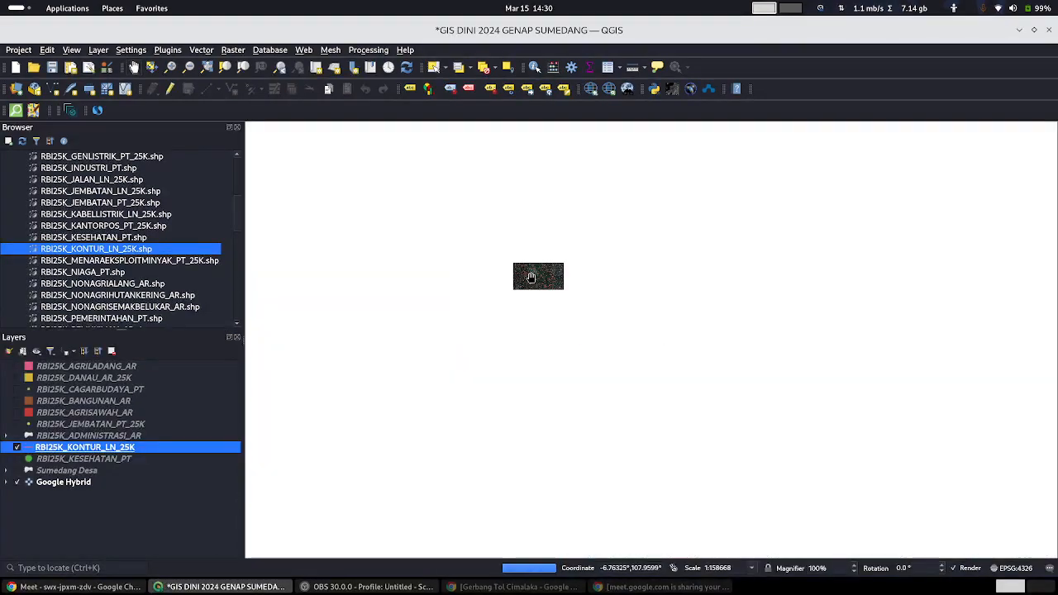
{"action": "scroll", "coordinate": [550, 235], "scroll_direction": "down", "scroll_amount": 5}
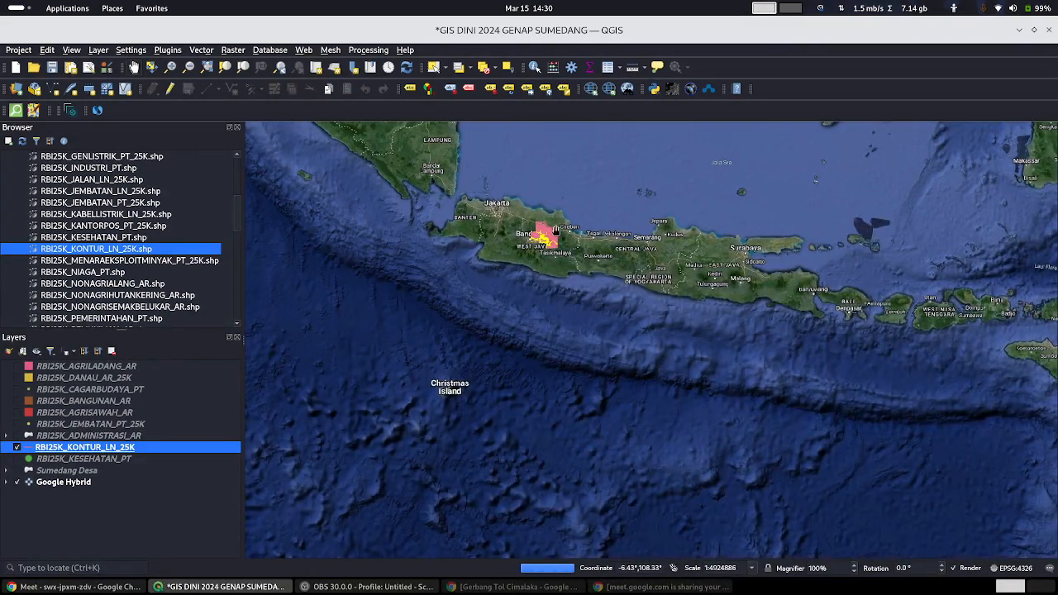
{"action": "scroll", "coordinate": [556, 231], "scroll_direction": "up", "scroll_amount": 3}
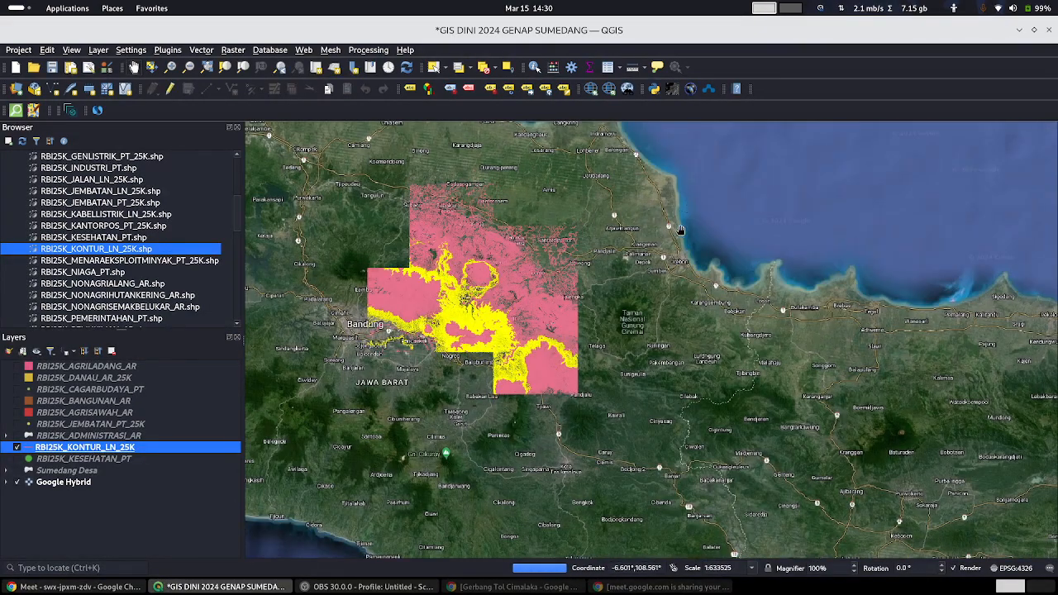
{"action": "scroll", "coordinate": [680, 231], "scroll_direction": "up", "scroll_amount": 4}
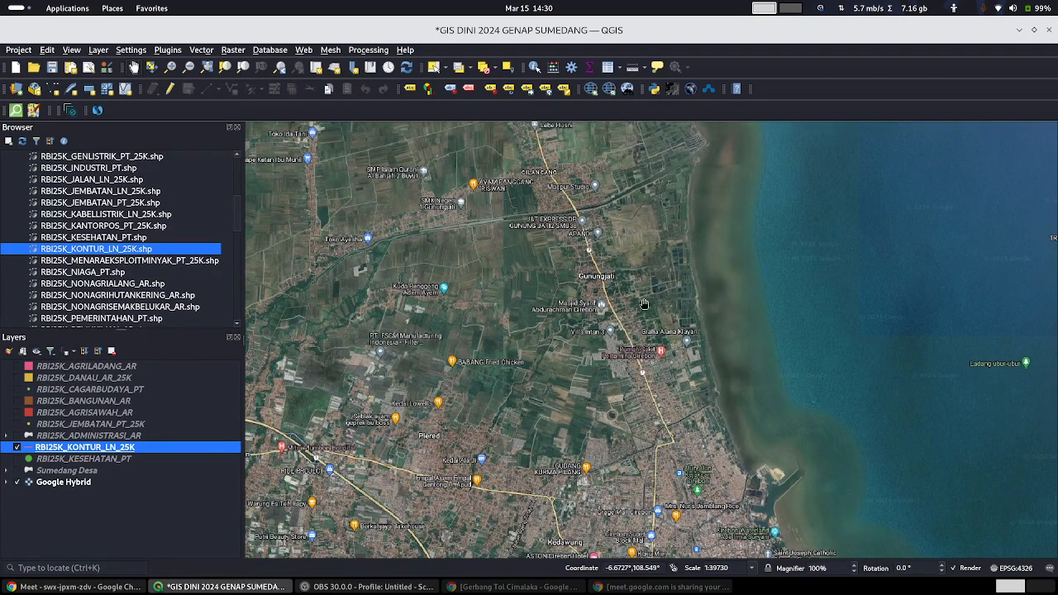
{"action": "scroll", "coordinate": [493, 326], "scroll_direction": "down", "scroll_amount": 4}
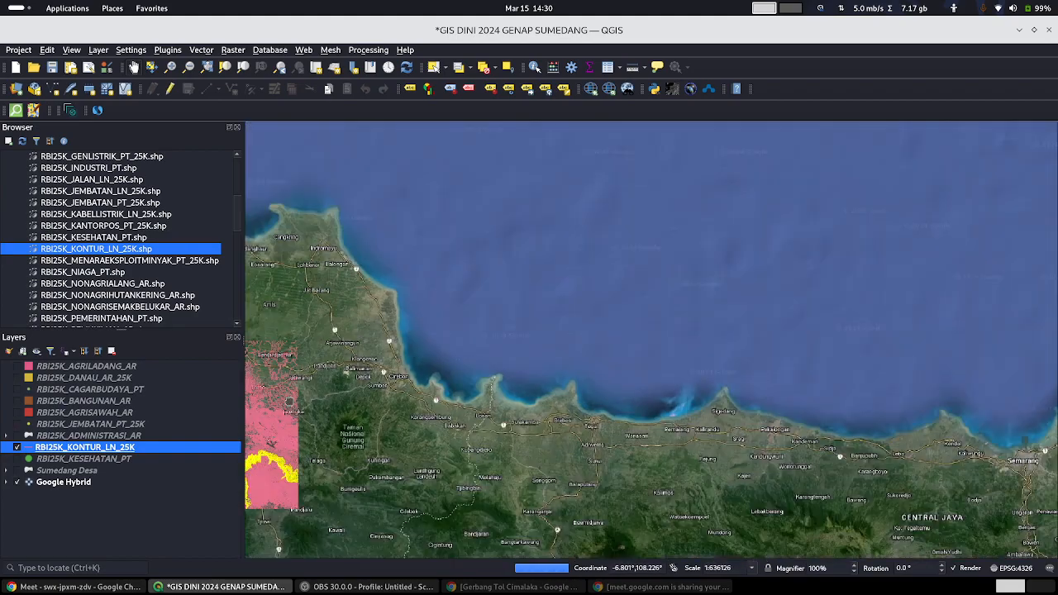
{"action": "left_click_drag", "start_coordinate": [285, 372], "coordinate": [556, 363]}
{"action": "scroll", "coordinate": [455, 397], "scroll_direction": "up", "scroll_amount": 2}
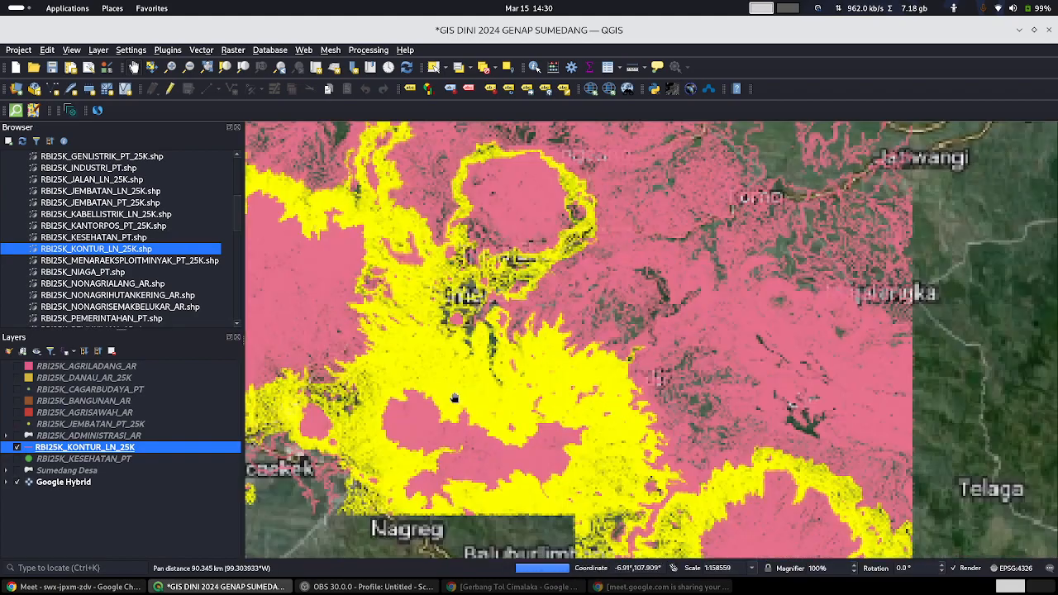
{"action": "left_click_drag", "start_coordinate": [465, 439], "coordinate": [563, 388]}
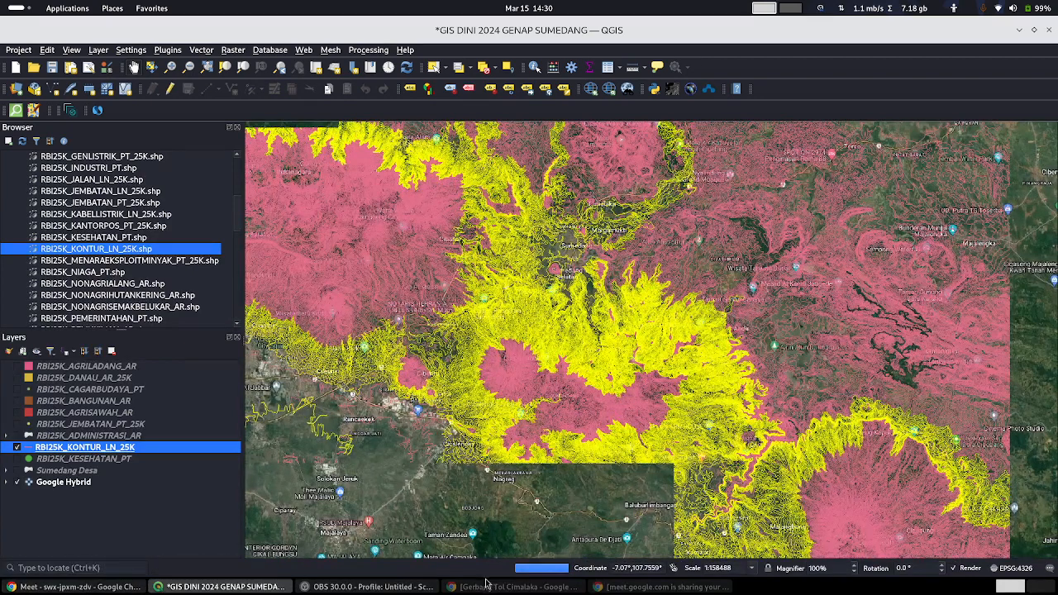
Step: Switch to Chrome, search Google for "STASIUN KERETA API" in a new tab and browse the image results
{"action": "left_click", "coordinate": [513, 587]}
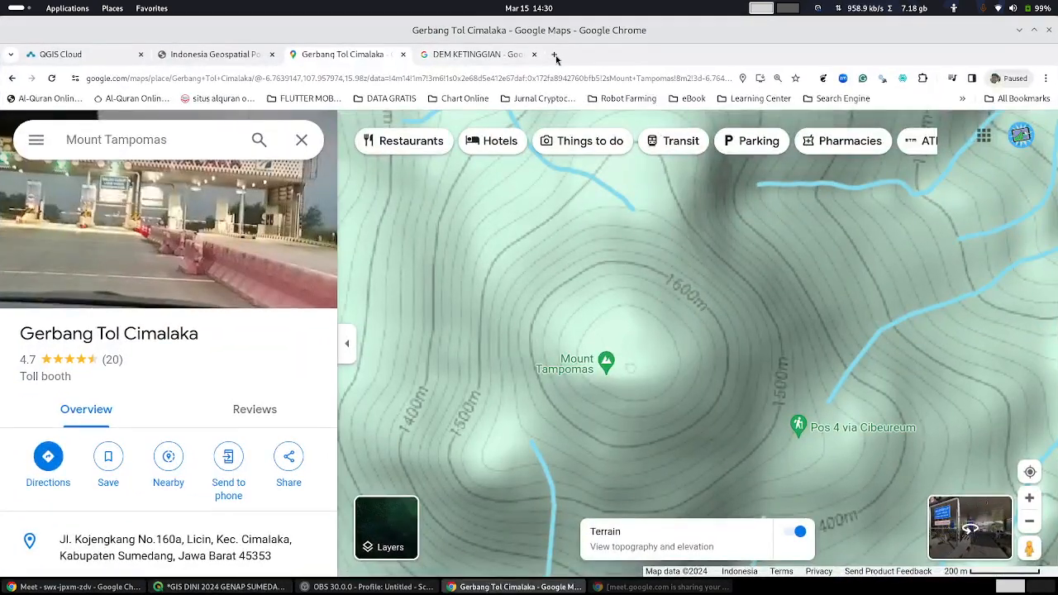
{"action": "left_click", "coordinate": [556, 54]}
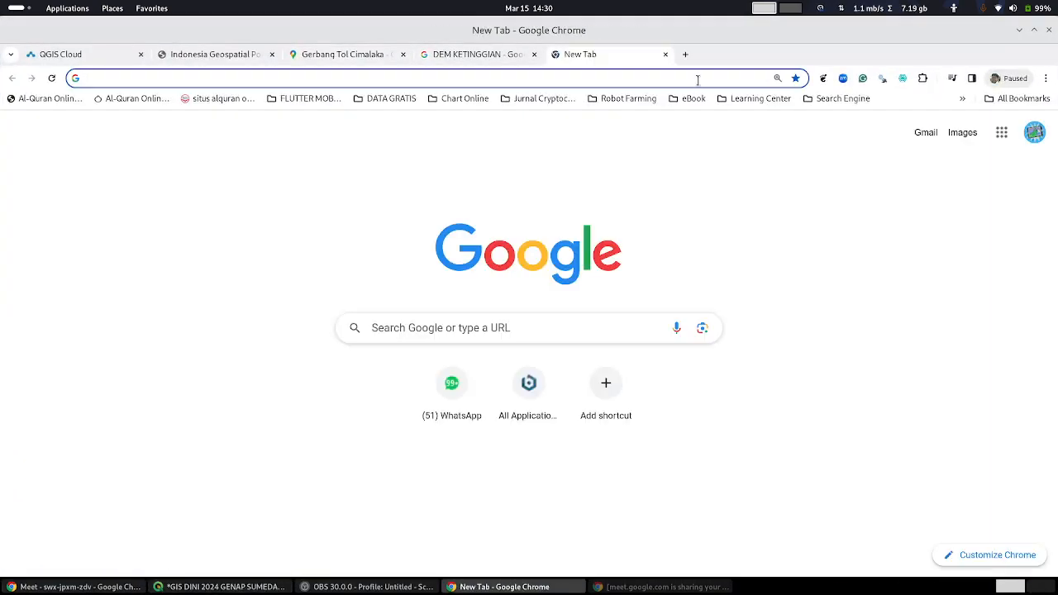
{"action": "type", "text": "STAS"}
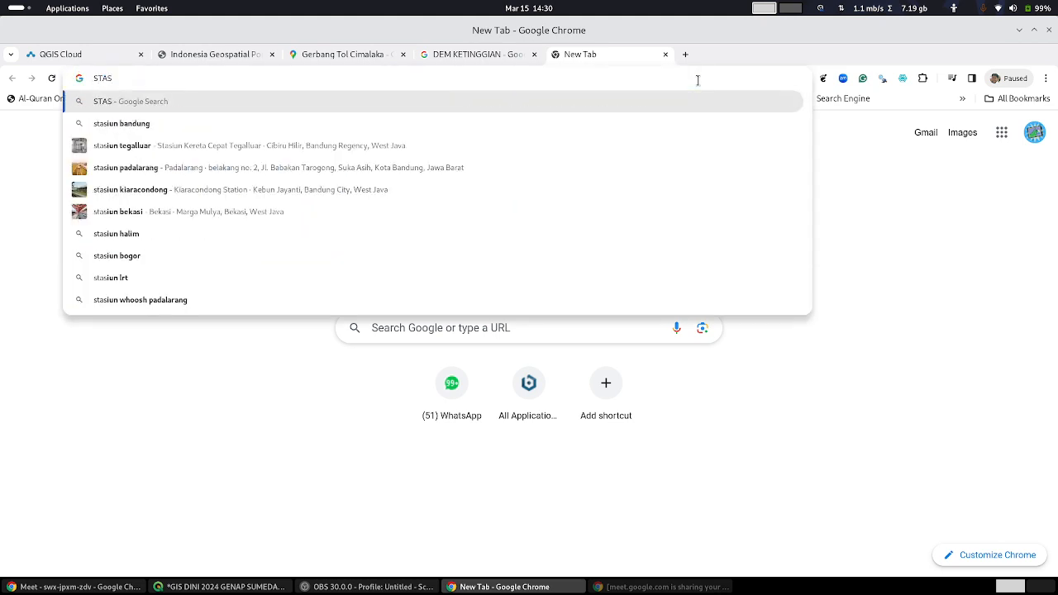
{"action": "type", "text": "IIUN KE"}
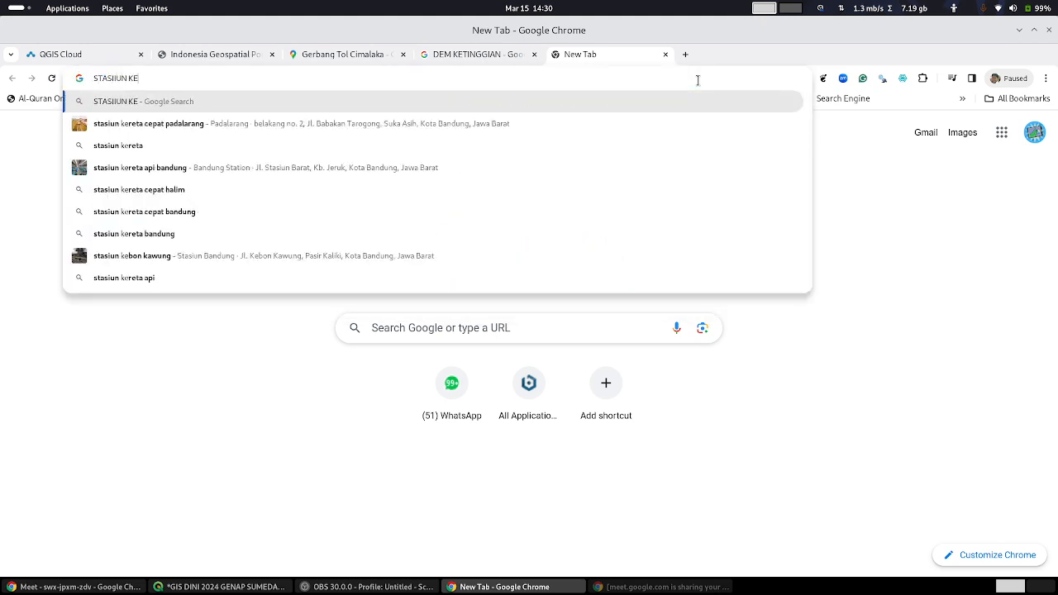
{"action": "type", "text": "RETA API"}
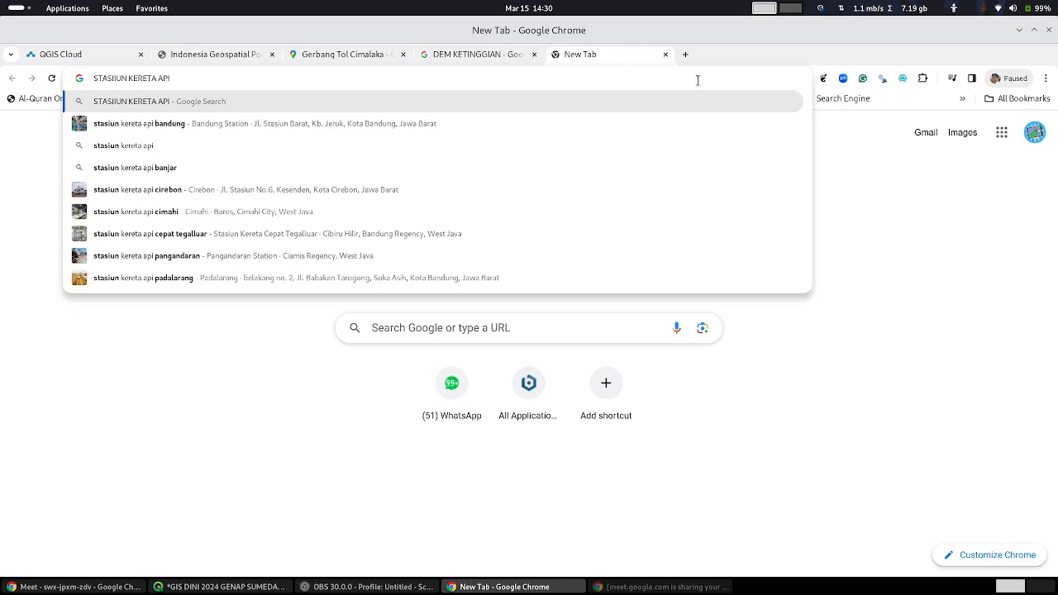
{"action": "key", "text": "Return"}
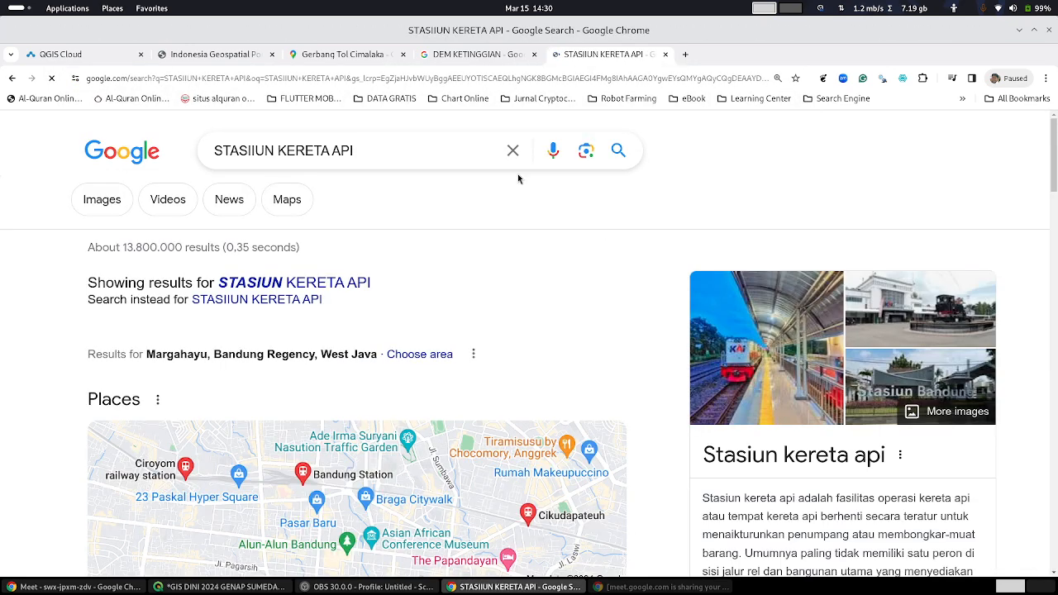
{"action": "left_click", "coordinate": [106, 205]}
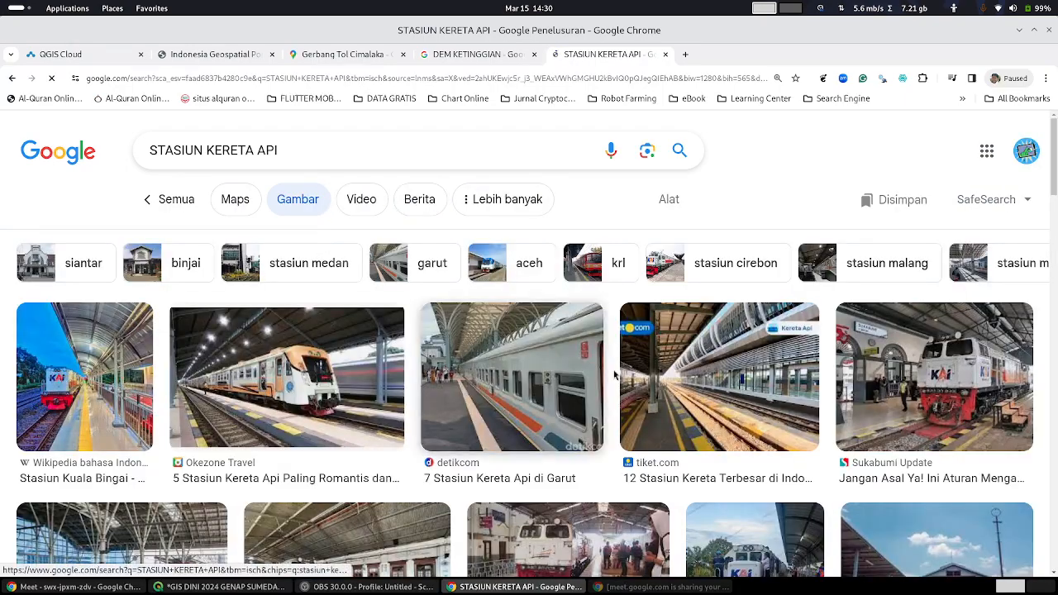
{"action": "scroll", "coordinate": [590, 381], "scroll_direction": "down", "scroll_amount": 3}
{"action": "scroll", "coordinate": [589, 381], "scroll_direction": "up", "scroll_amount": 2}
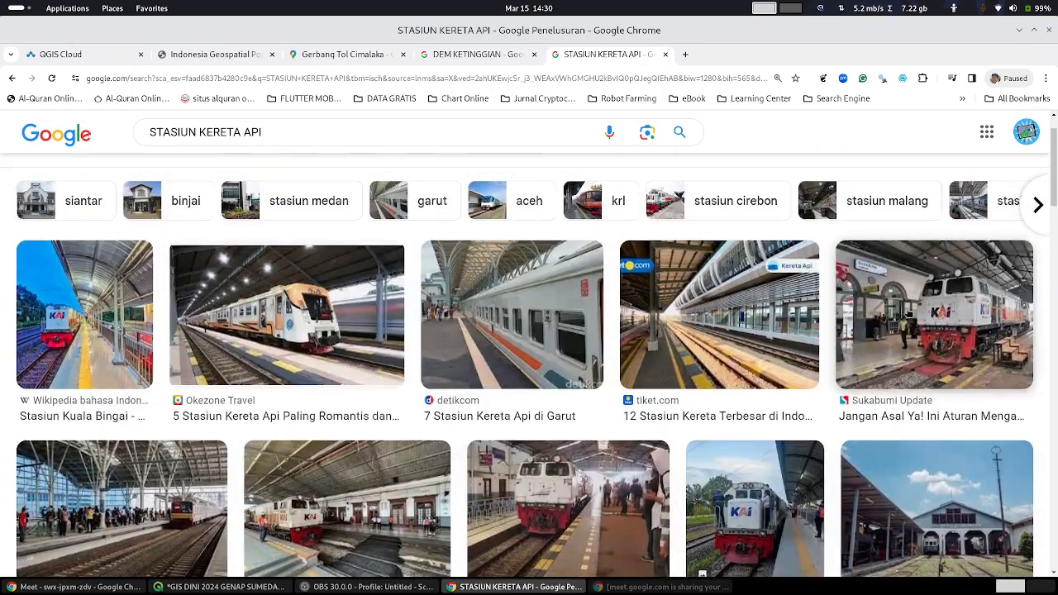
Step: Open the Sukabumi Update station picture at full size in a new tab and examine the elevation on the station sign
{"action": "left_click", "coordinate": [909, 314]}
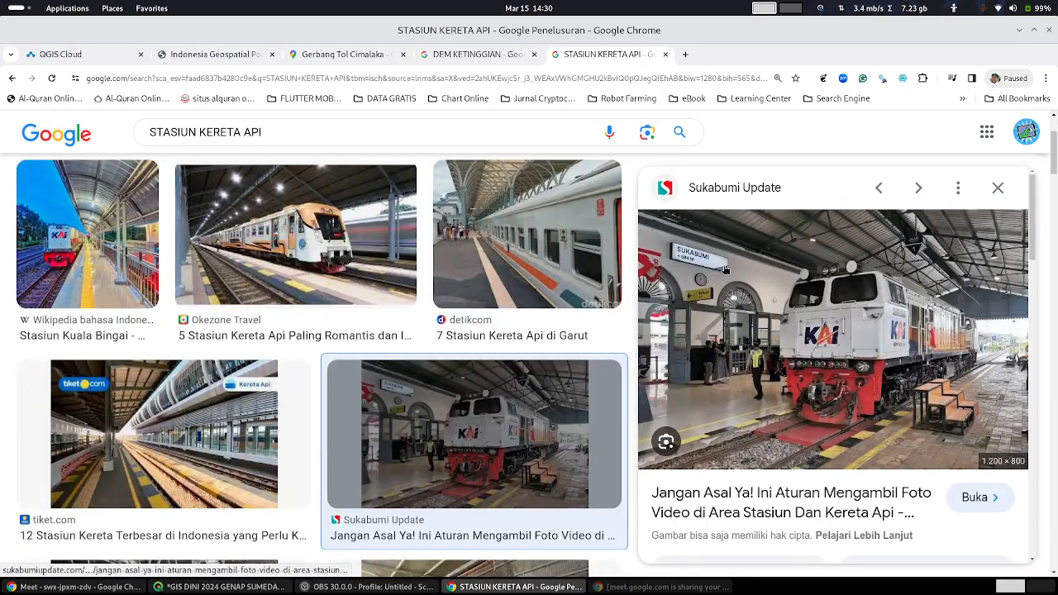
{"action": "right_click", "coordinate": [696, 265]}
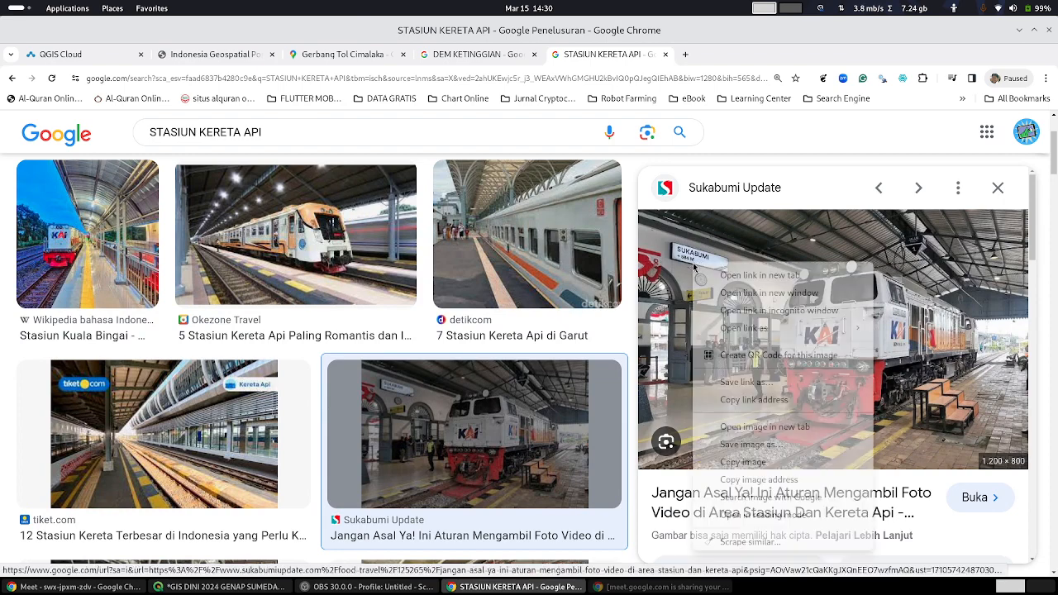
{"action": "left_click", "coordinate": [778, 426]}
{"action": "left_click", "coordinate": [719, 56]}
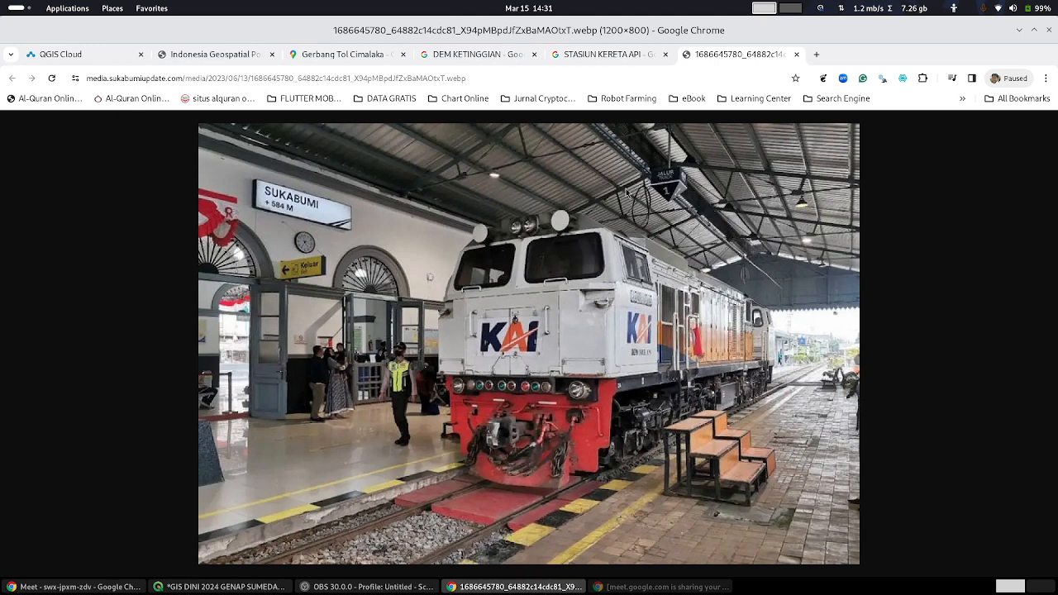
Step: Return to the image results and search for "STASIUN KERETA API CIKIJING"
{"action": "left_click", "coordinate": [612, 56]}
{"action": "left_click", "coordinate": [330, 132]}
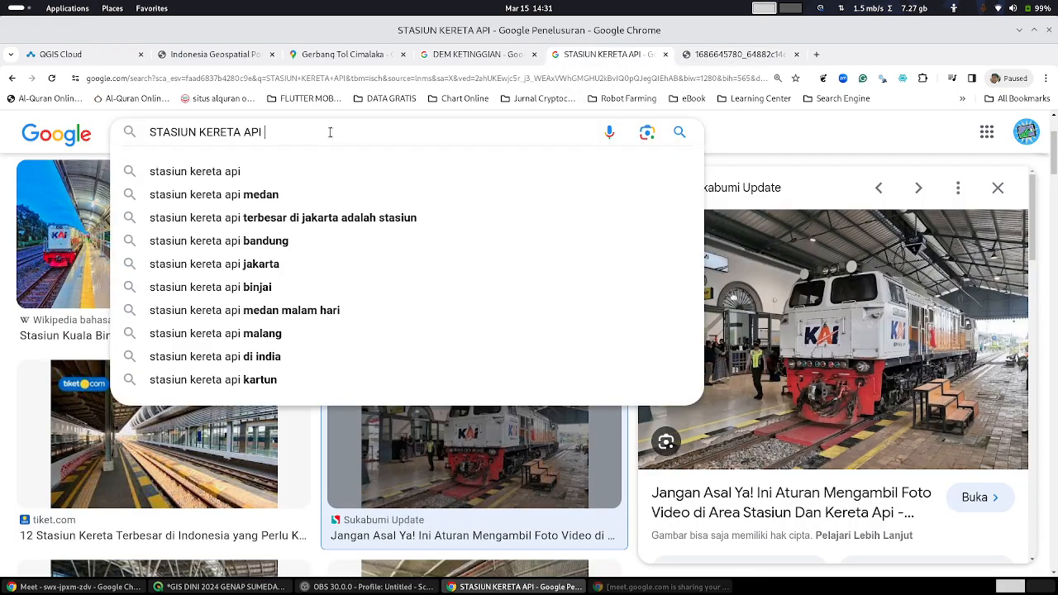
{"action": "type", "text": "CIKIJING"}
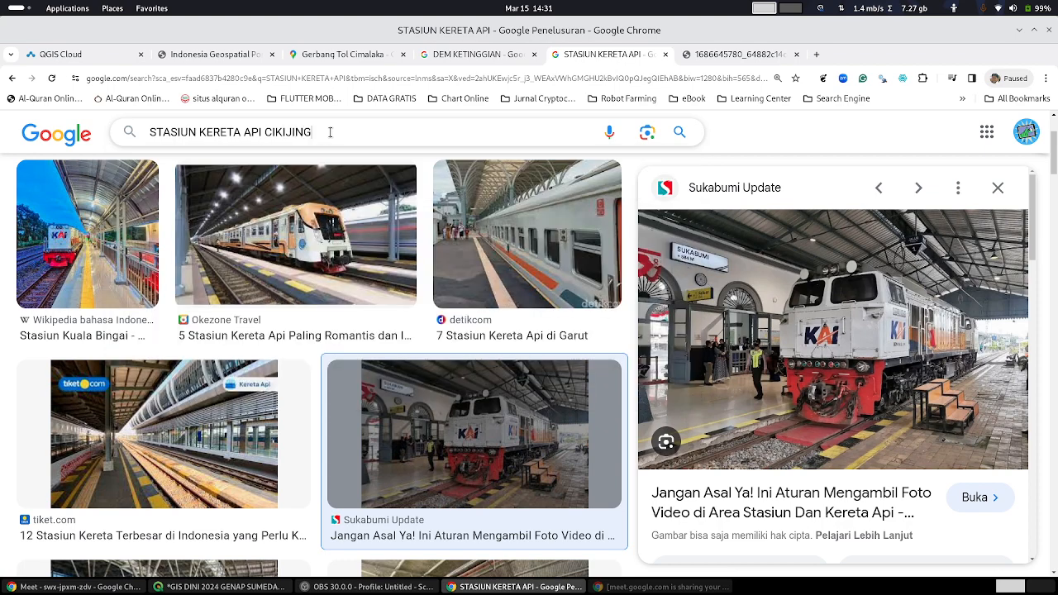
{"action": "key", "text": "Return"}
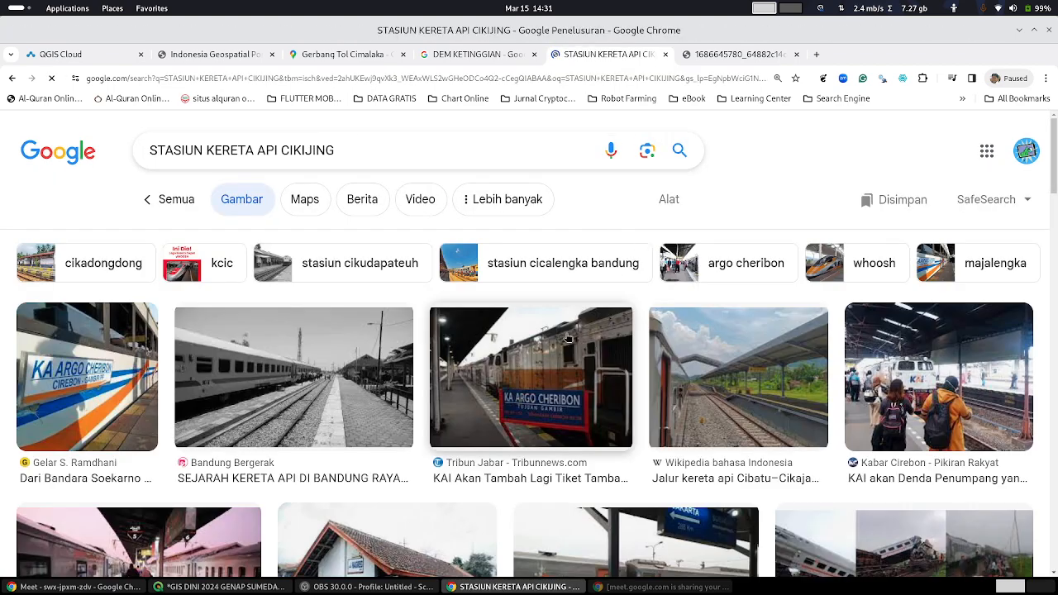
Step: Open the Bisnis Style picture of Nagreg station at full size in a new tab and view its station sign
{"action": "scroll", "coordinate": [568, 339], "scroll_direction": "down", "scroll_amount": 3}
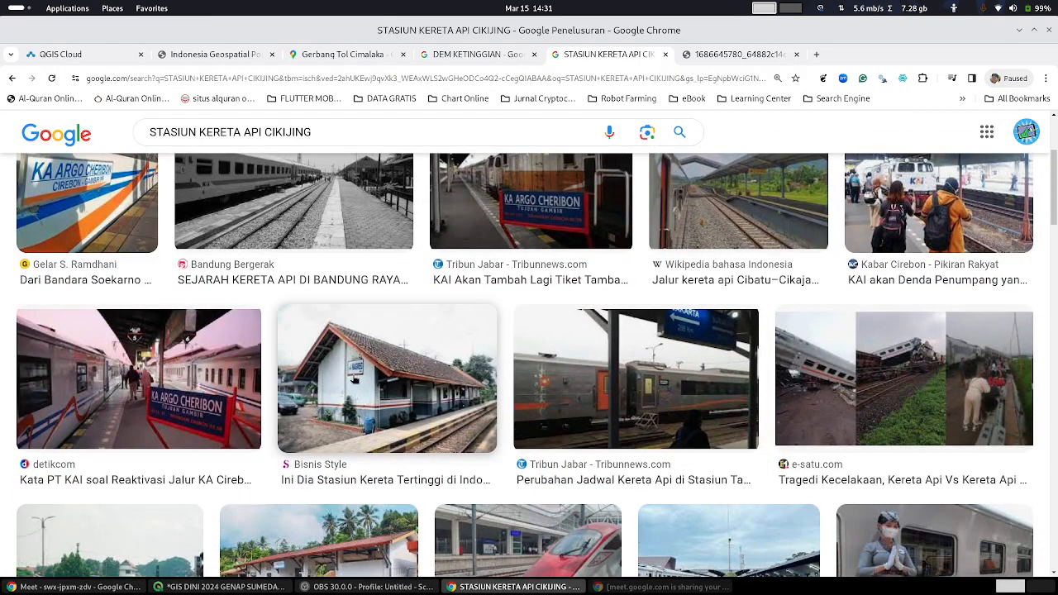
{"action": "left_click", "coordinate": [354, 378]}
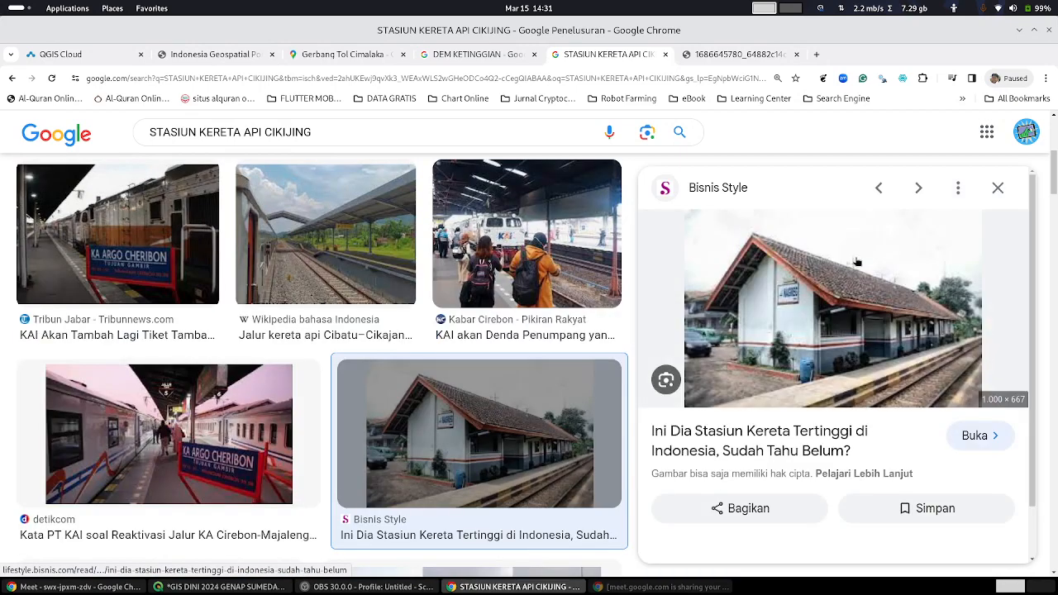
{"action": "right_click", "coordinate": [788, 328]}
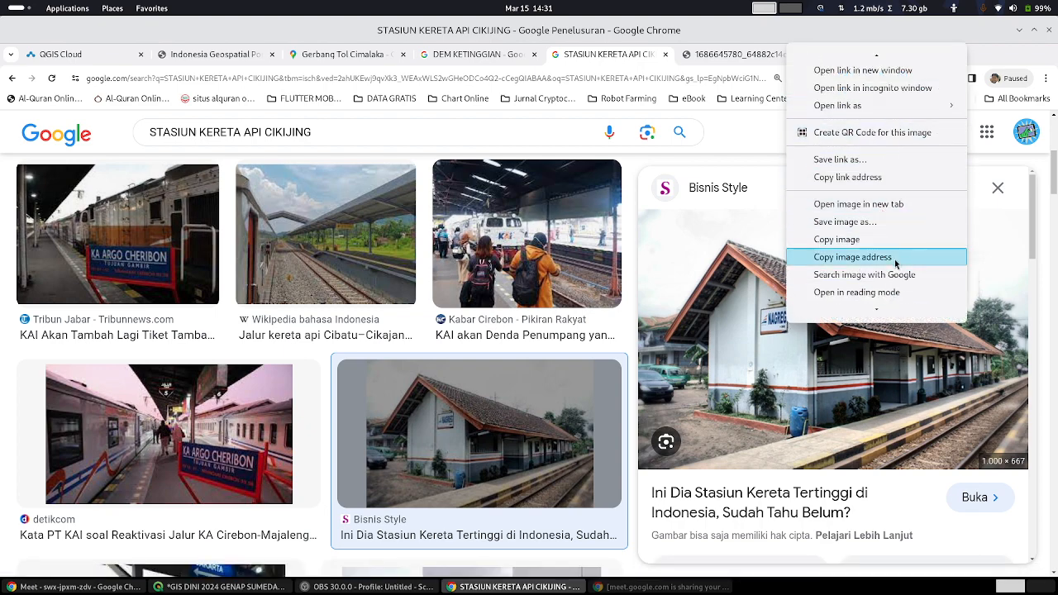
{"action": "left_click", "coordinate": [858, 204]}
{"action": "left_click", "coordinate": [864, 54]}
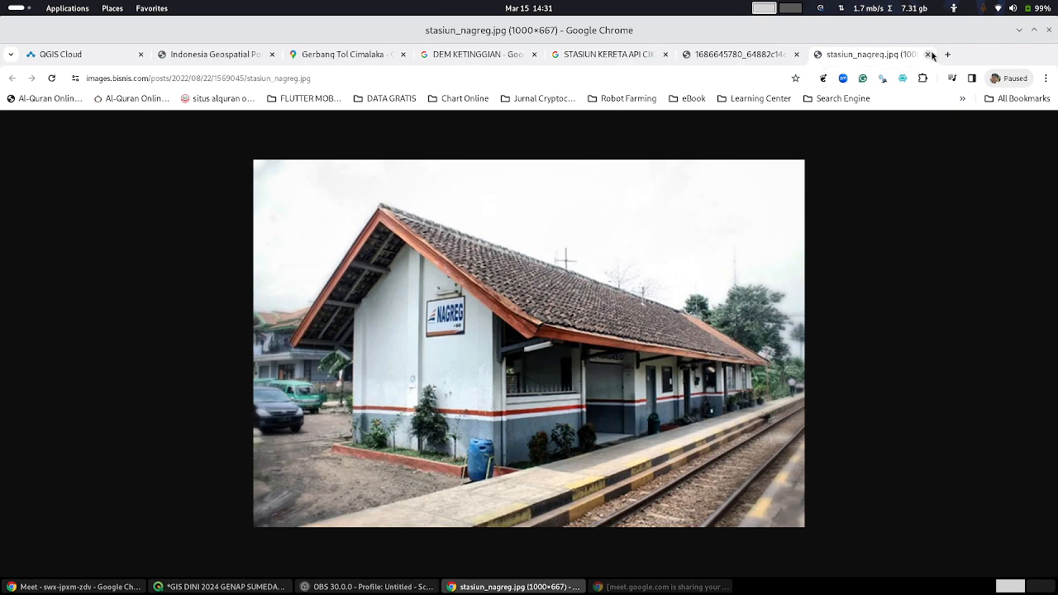
Step: Close the Nagreg station picture and compare the Google Maps terrain contours with the Sukabumi station elevation sign
{"action": "left_click", "coordinate": [930, 55]}
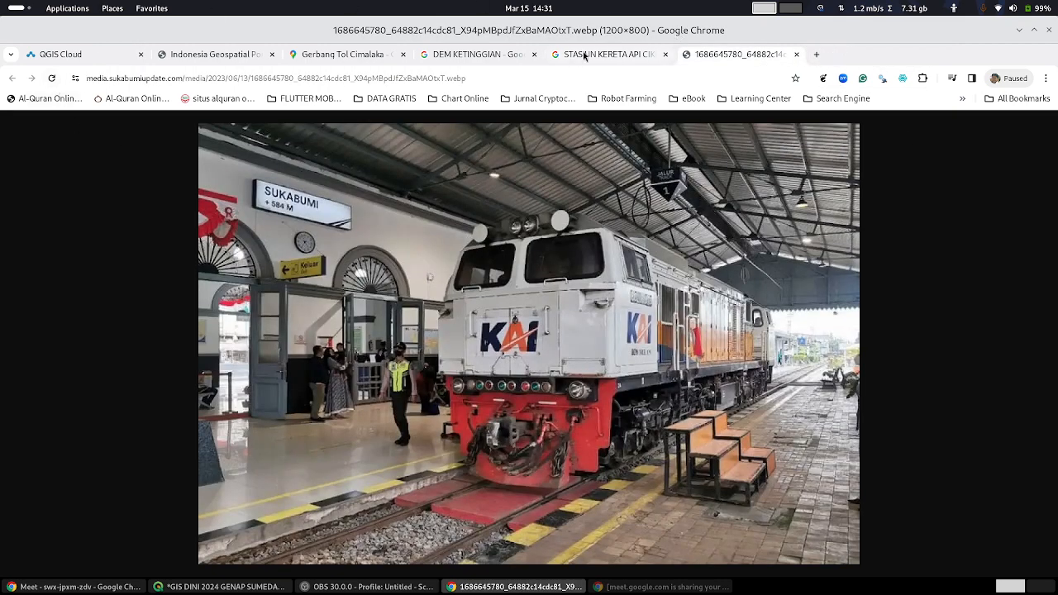
{"action": "left_click", "coordinate": [367, 58]}
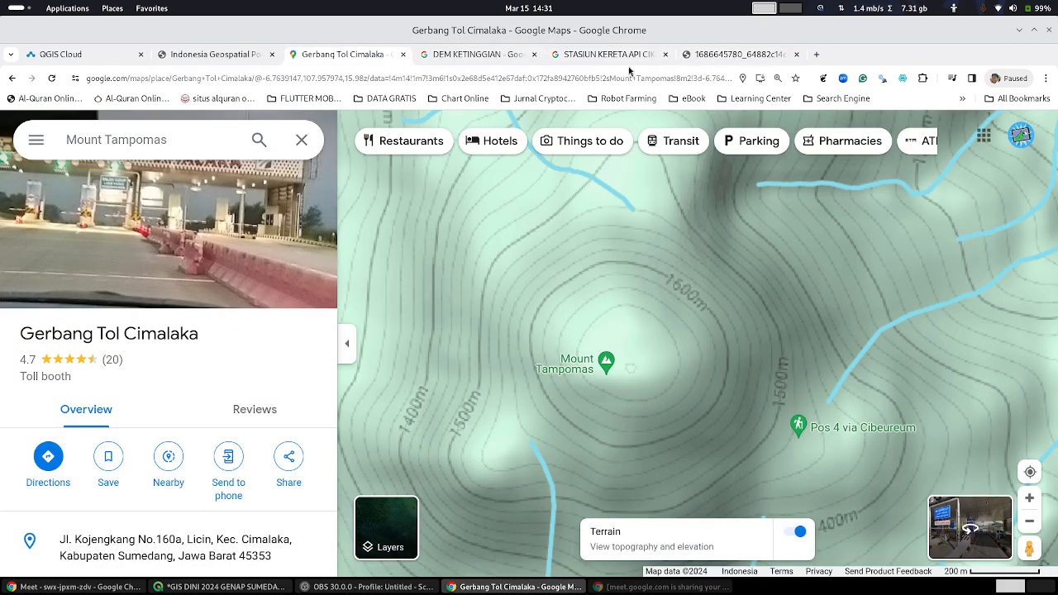
{"action": "left_click", "coordinate": [726, 59]}
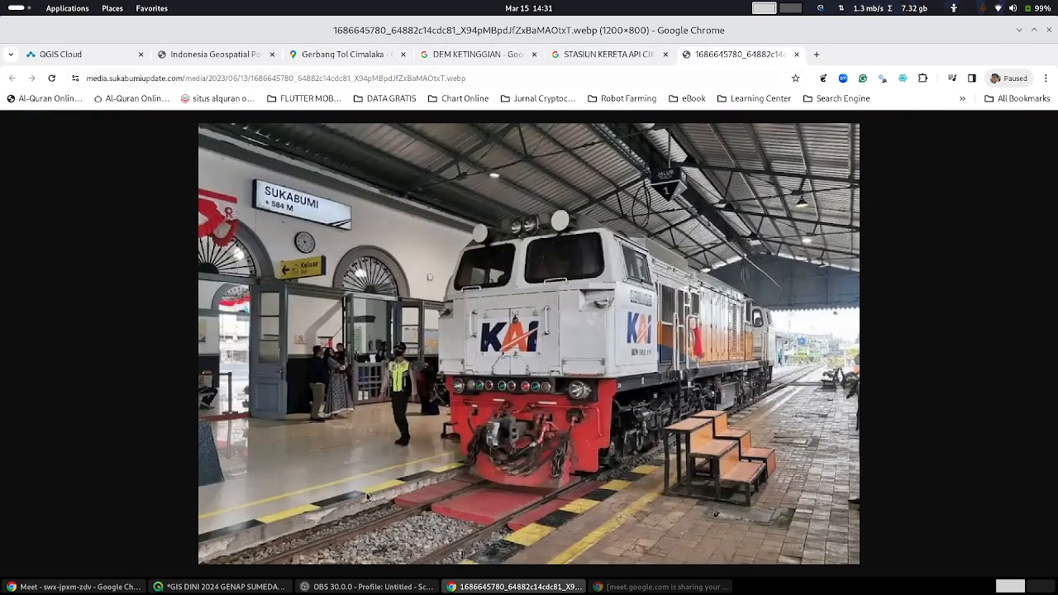
Step: Switch to QGIS, hide the RBI25K_KONTUR_LN_25K layer and examine the satellite relief around Gunung Kerenceng
{"action": "left_click", "coordinate": [219, 587]}
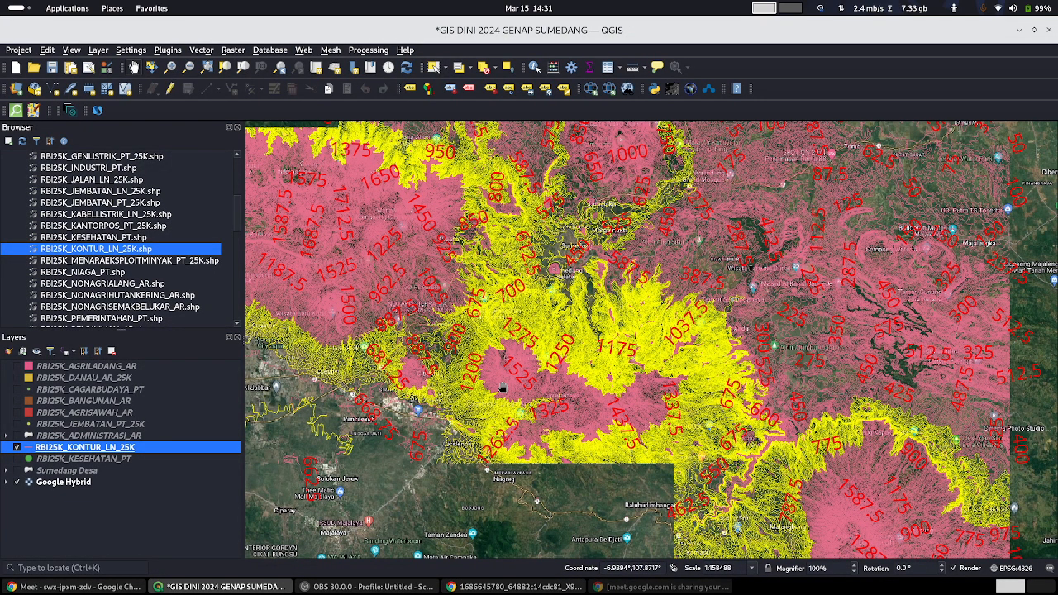
{"action": "left_click", "coordinate": [17, 448]}
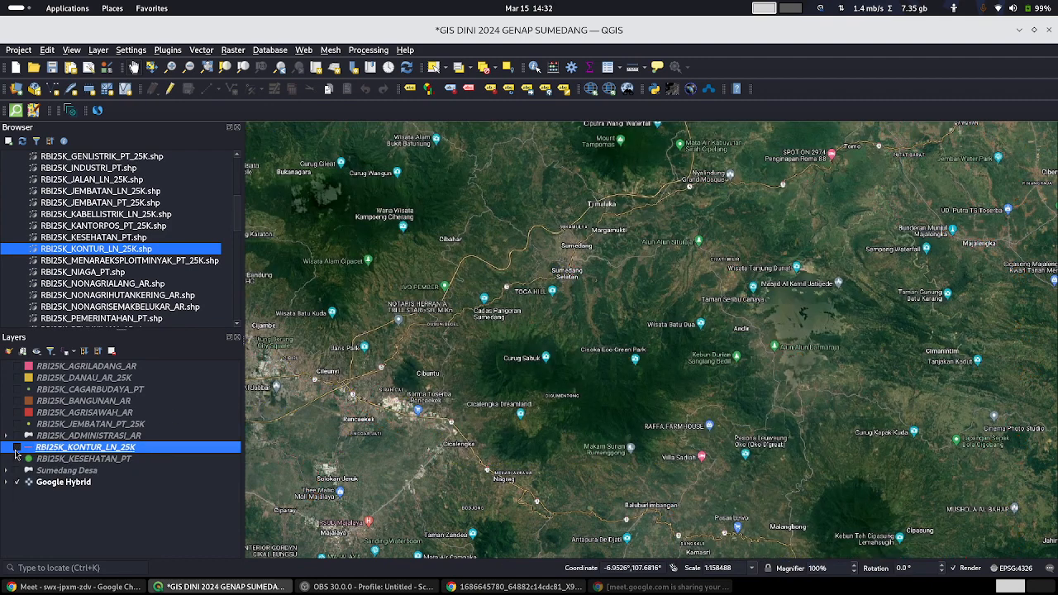
{"action": "scroll", "coordinate": [499, 365], "scroll_direction": "up", "scroll_amount": 2}
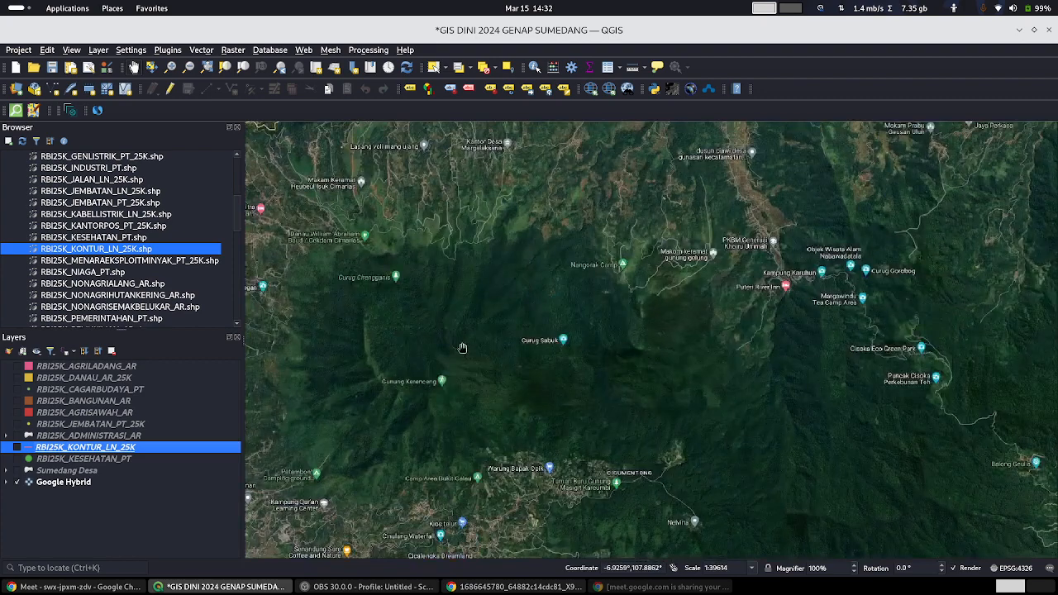
{"action": "scroll", "coordinate": [413, 330], "scroll_direction": "down", "scroll_amount": 1}
{"action": "scroll", "coordinate": [358, 329], "scroll_direction": "up", "scroll_amount": 1}
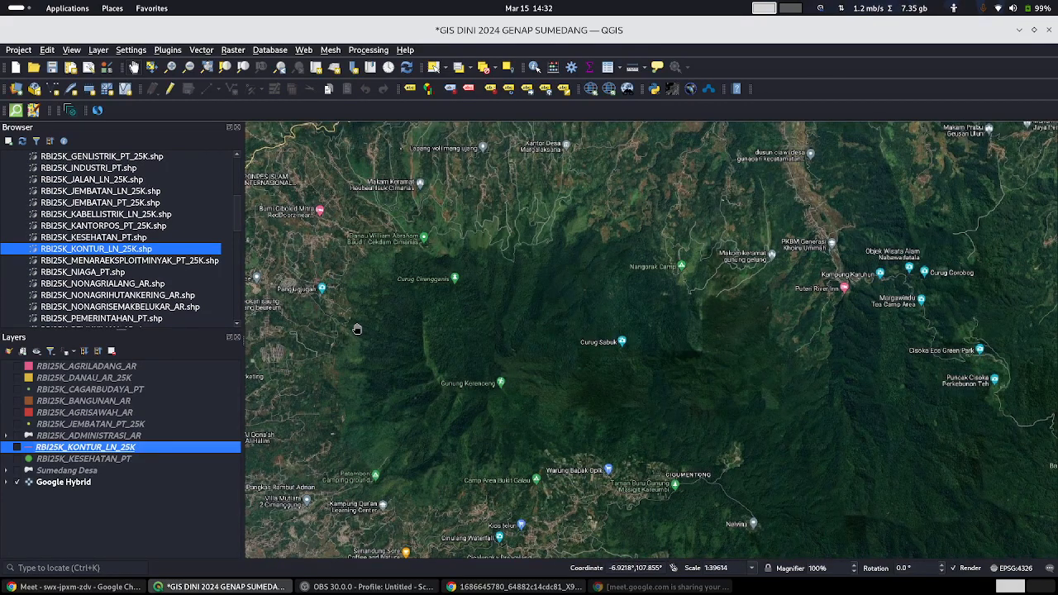
{"action": "scroll", "coordinate": [357, 329], "scroll_direction": "up", "scroll_amount": 1}
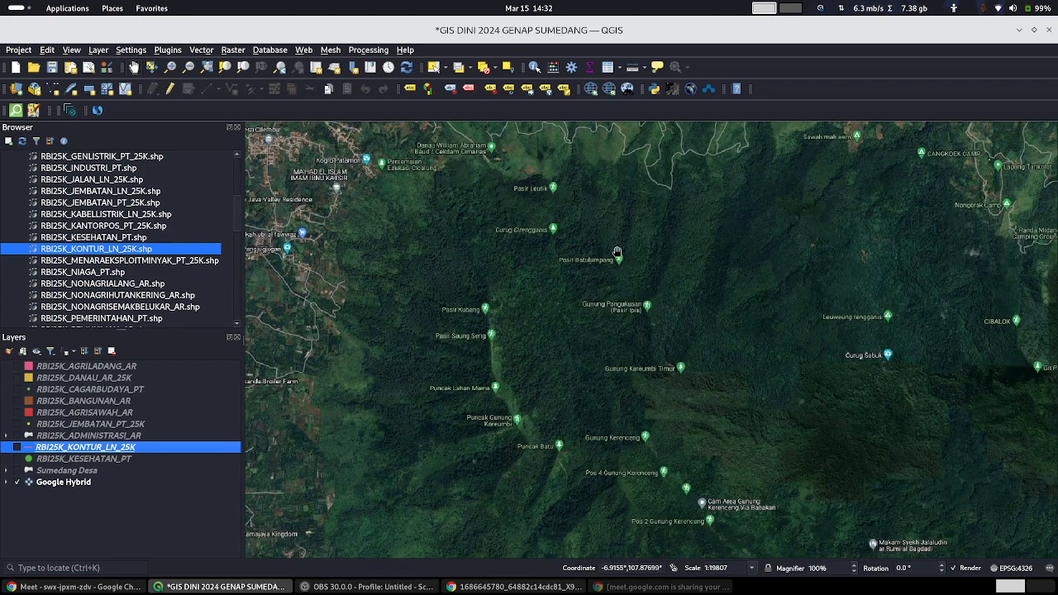
{"action": "scroll", "coordinate": [734, 394], "scroll_direction": "down", "scroll_amount": 1}
{"action": "left_click_drag", "start_coordinate": [855, 385], "coordinate": [694, 379]}
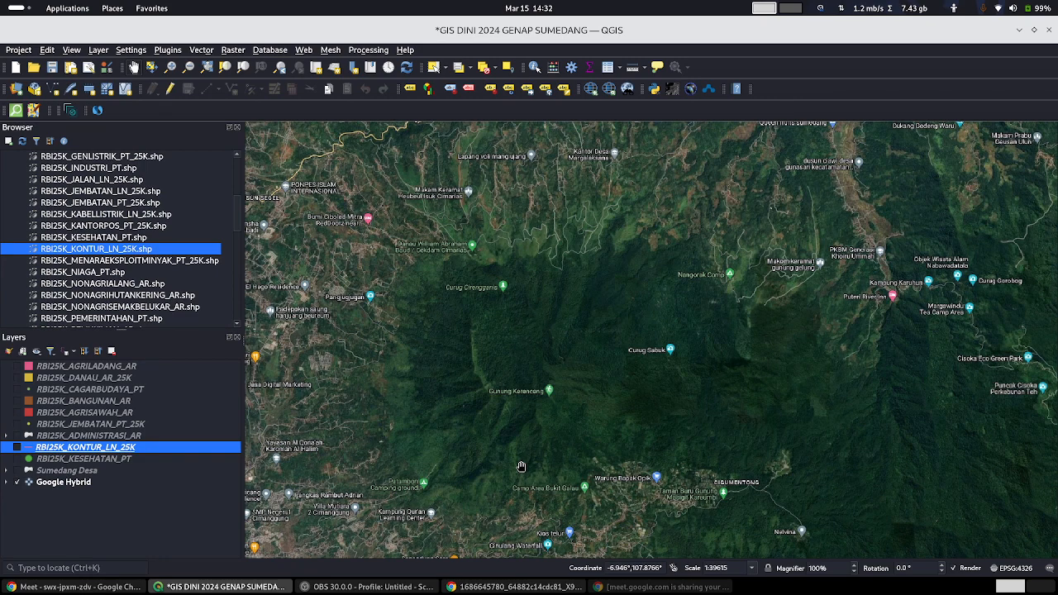
{"action": "scroll", "coordinate": [526, 405], "scroll_direction": "up", "scroll_amount": 1}
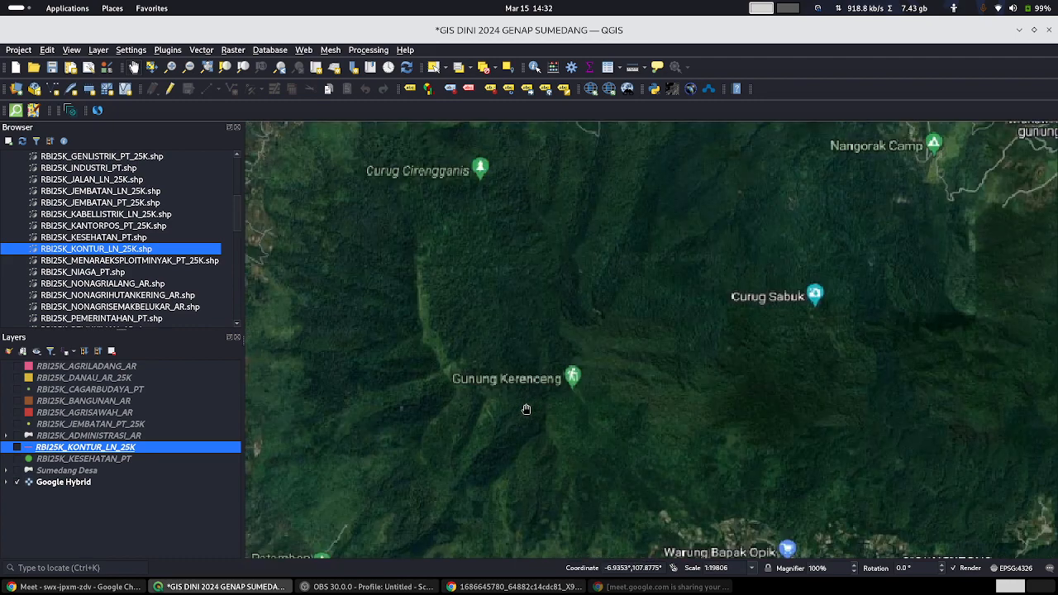
Step: Examine the satellite relief around Gunung Kerenceng and briefly show the RBI25K_KONTUR_LN_25K contours over it for comparison
{"action": "scroll", "coordinate": [526, 408], "scroll_direction": "down", "scroll_amount": 1}
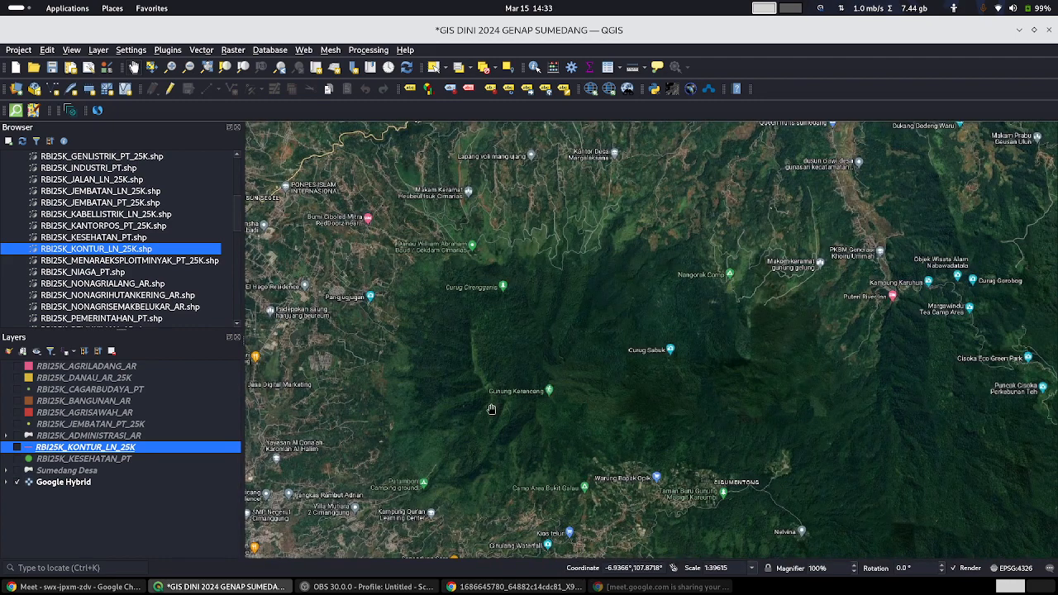
{"action": "scroll", "coordinate": [483, 384], "scroll_direction": "up", "scroll_amount": 1}
{"action": "scroll", "coordinate": [479, 371], "scroll_direction": "up", "scroll_amount": 1}
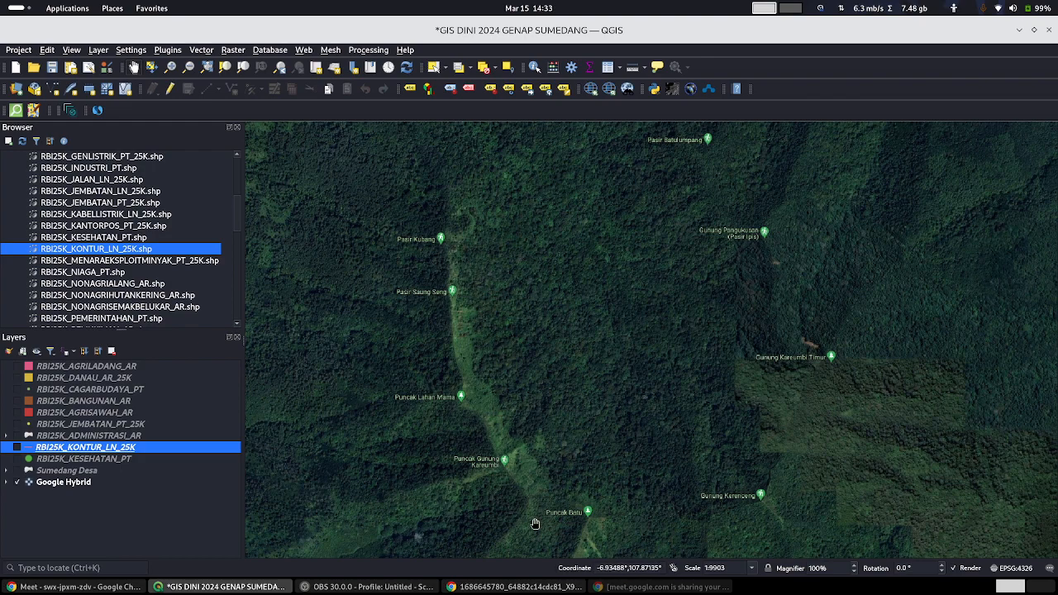
{"action": "scroll", "coordinate": [533, 513], "scroll_direction": "down", "scroll_amount": 2}
{"action": "left_click_drag", "start_coordinate": [722, 514], "coordinate": [703, 425]}
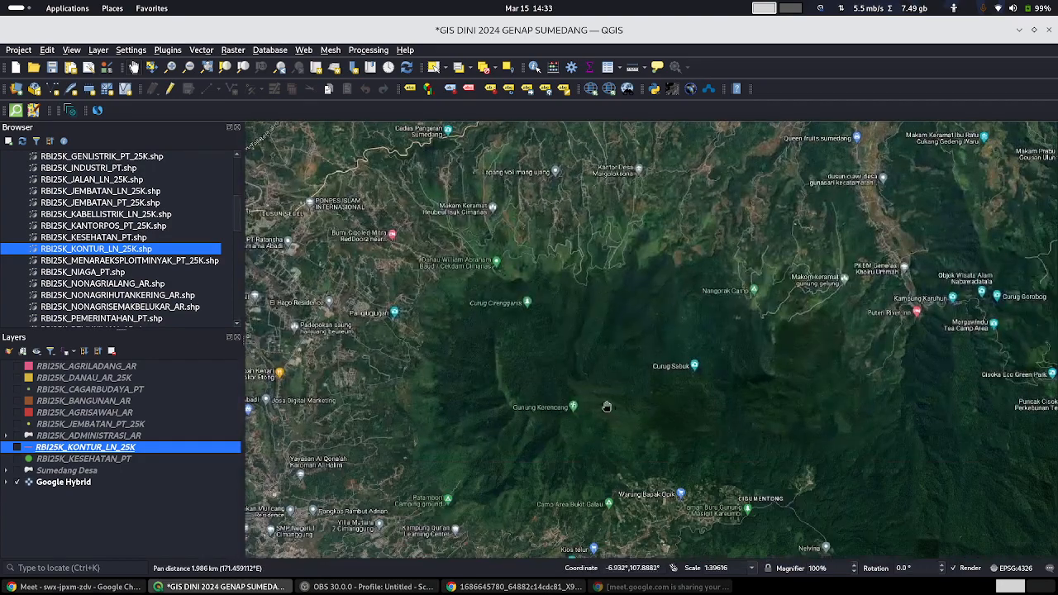
{"action": "scroll", "coordinate": [560, 432], "scroll_direction": "up", "scroll_amount": 2}
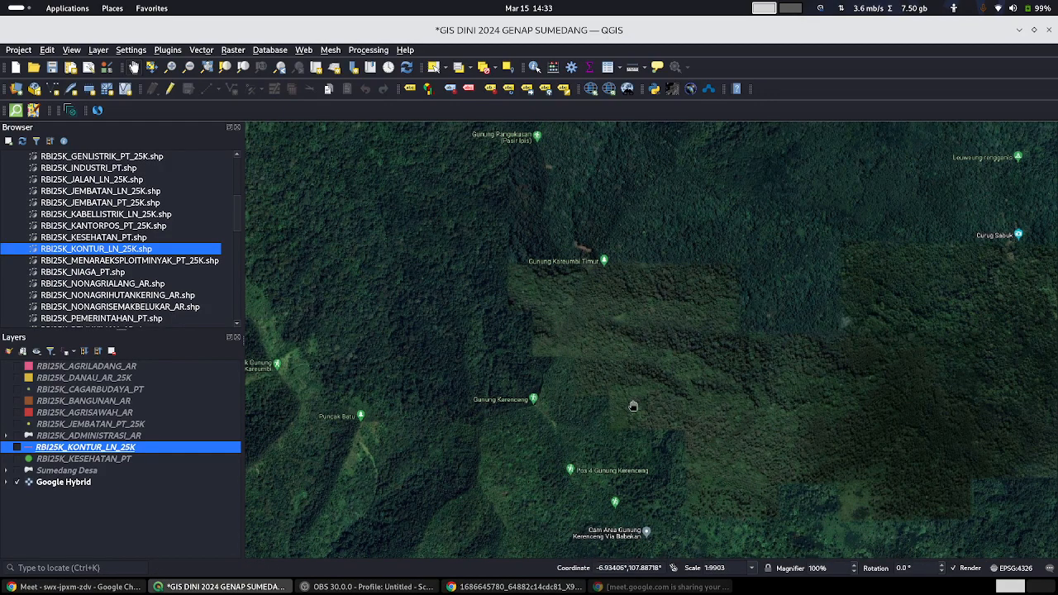
{"action": "scroll", "coordinate": [524, 355], "scroll_direction": "down", "scroll_amount": 3}
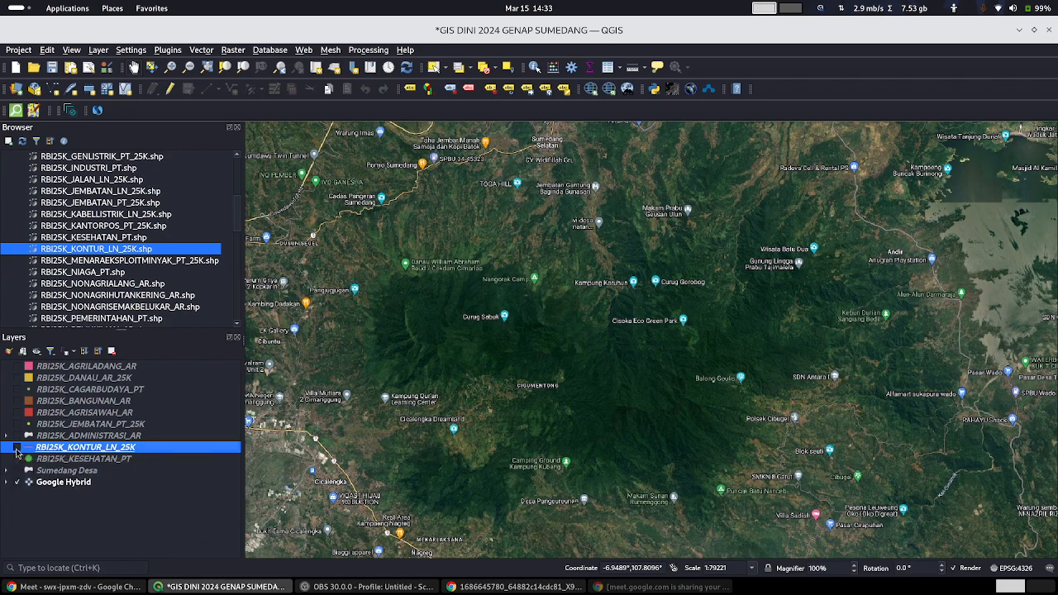
{"action": "left_click", "coordinate": [16, 448]}
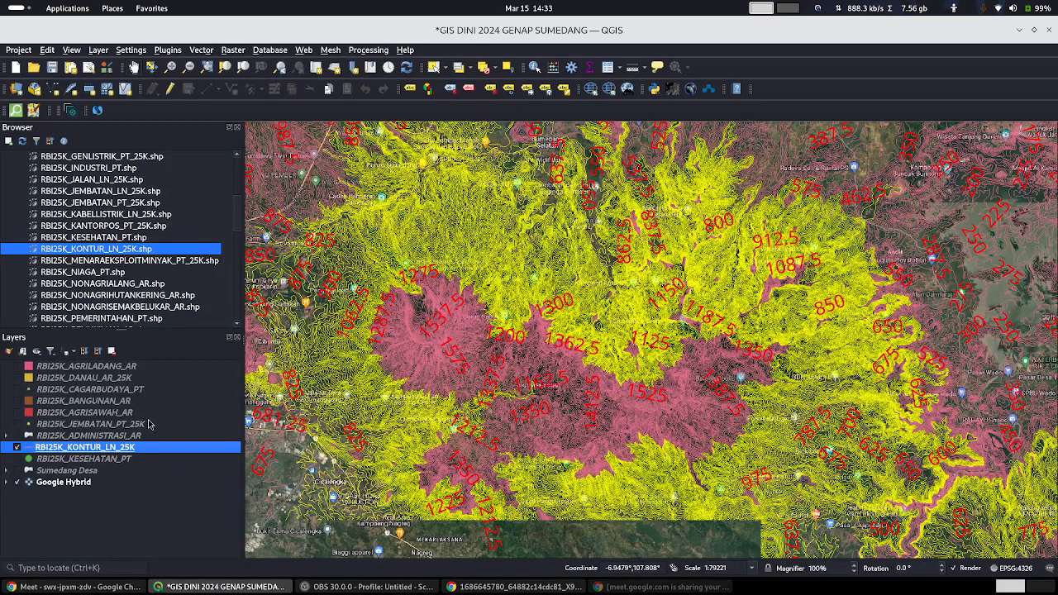
{"action": "left_click", "coordinate": [16, 449]}
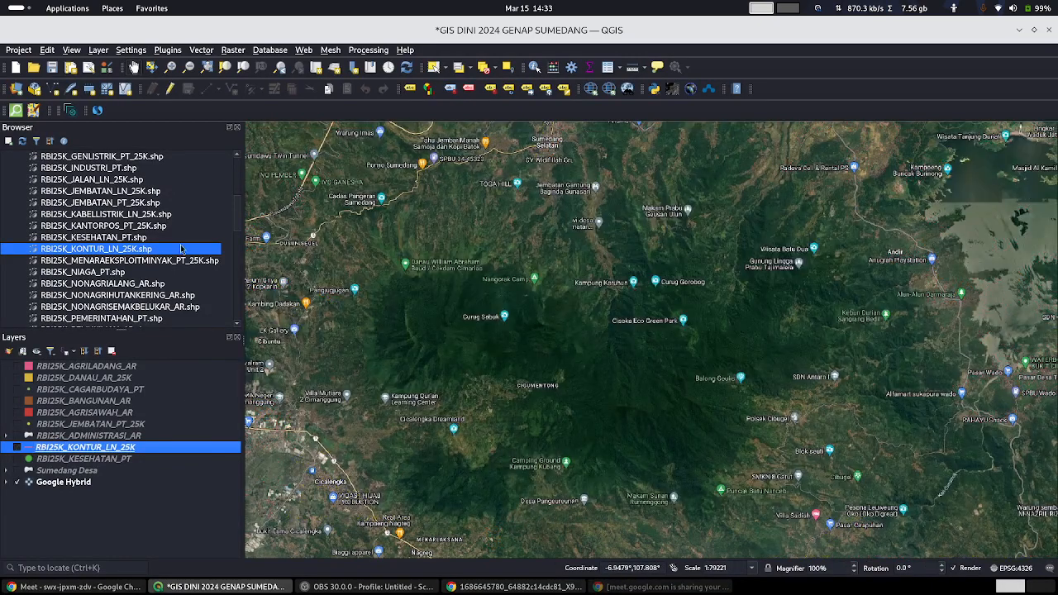
Step: Add RBI25K_PENDIDIKAN_PT.shp to the map, and show the Sumedang Desa layer at its full extent
{"action": "scroll", "coordinate": [182, 230], "scroll_direction": "down", "scroll_amount": 2}
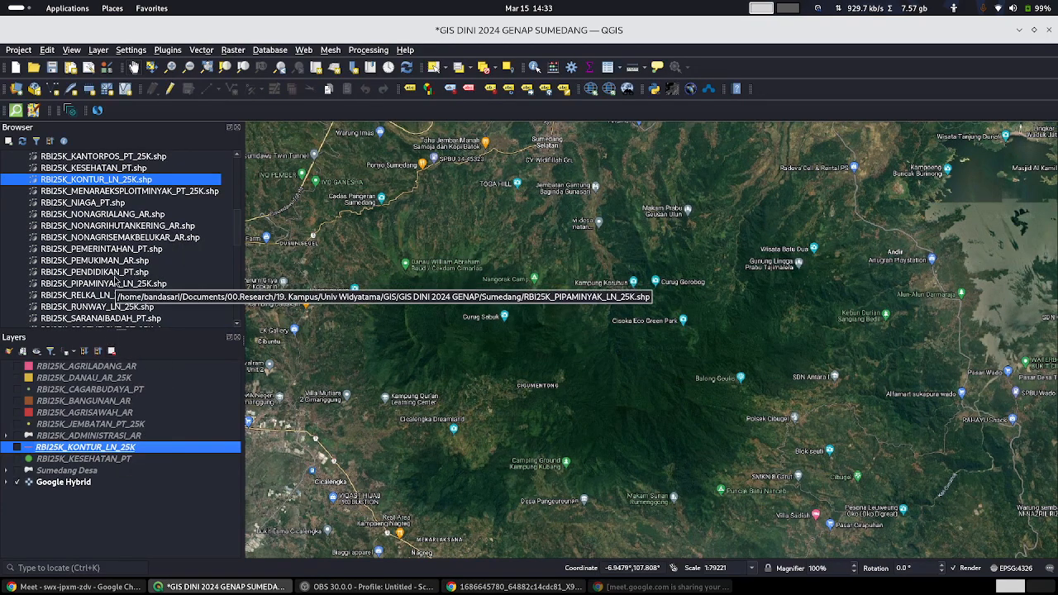
{"action": "left_click_drag", "start_coordinate": [114, 273], "coordinate": [603, 336]}
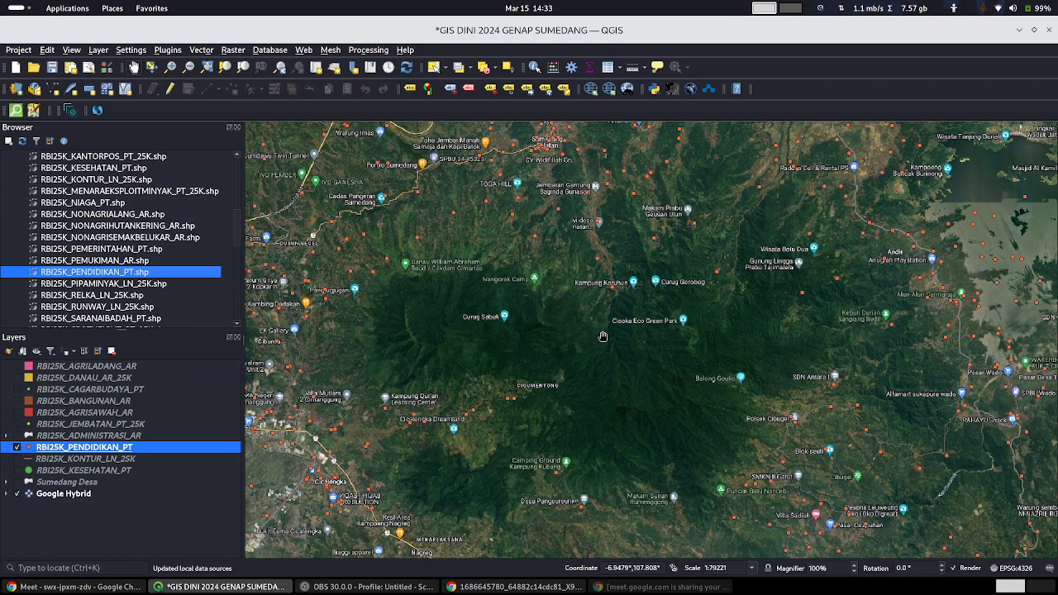
{"action": "left_click", "coordinate": [17, 482]}
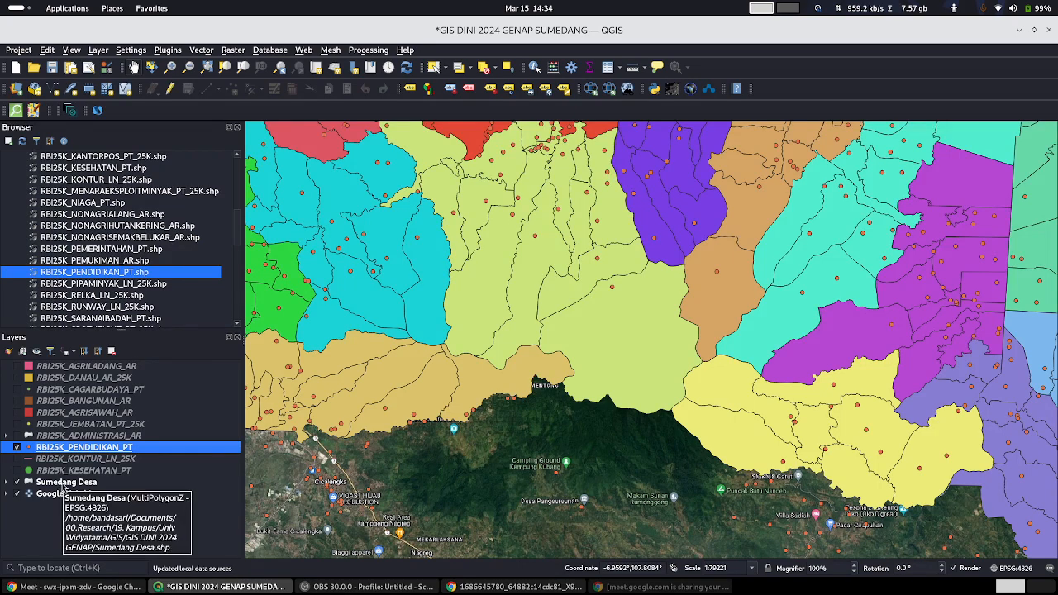
{"action": "right_click", "coordinate": [62, 482]}
{"action": "left_click", "coordinate": [141, 171]}
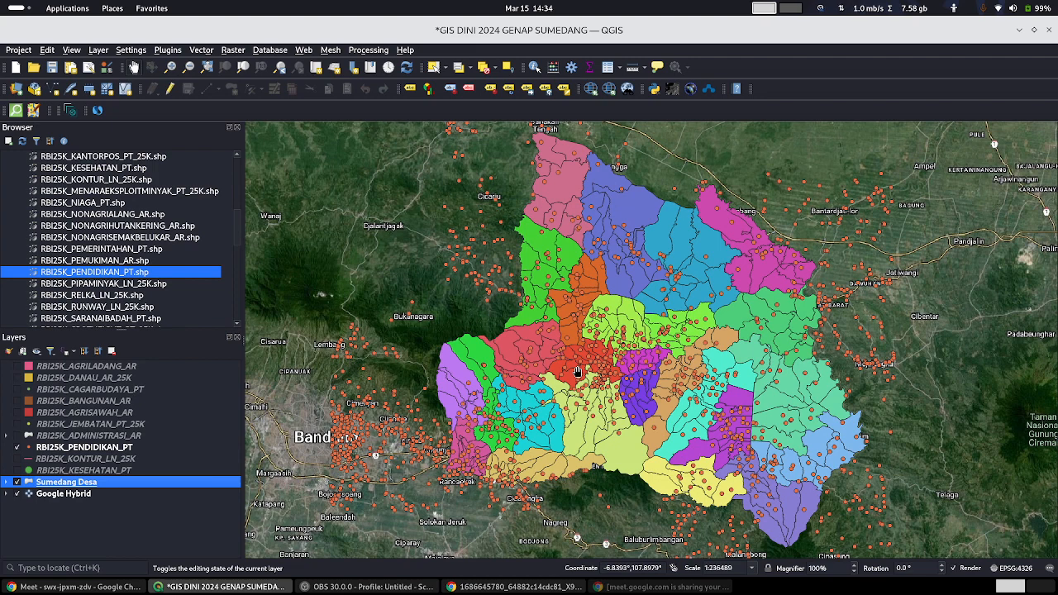
Step: Review the RBI25K_PENDIDIKAN_PT attribute table with the REMARK column widened to show its full text, and close the table
{"action": "right_click", "coordinate": [107, 449]}
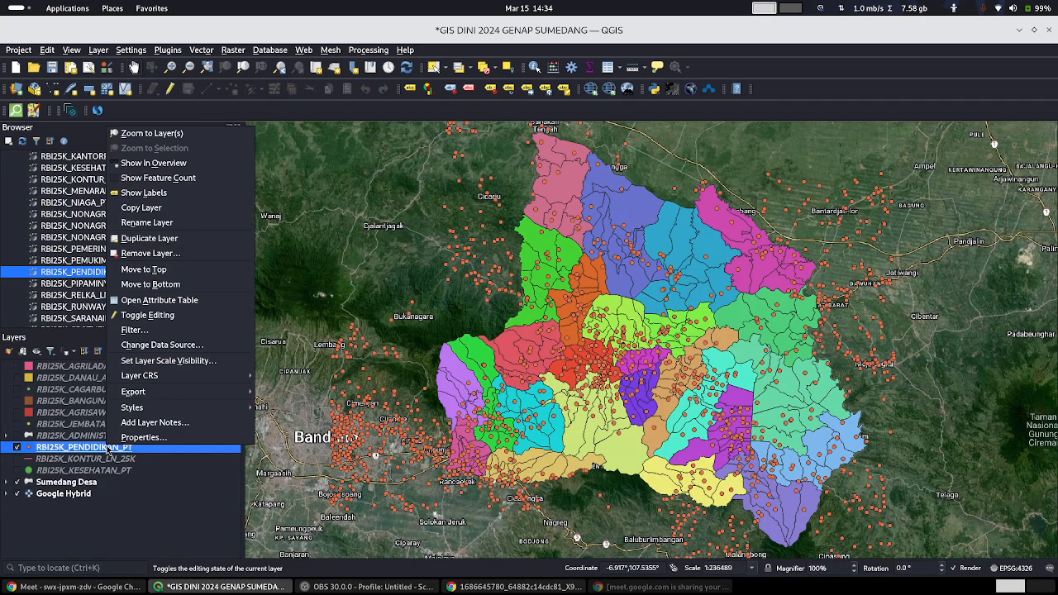
{"action": "left_click", "coordinate": [180, 303]}
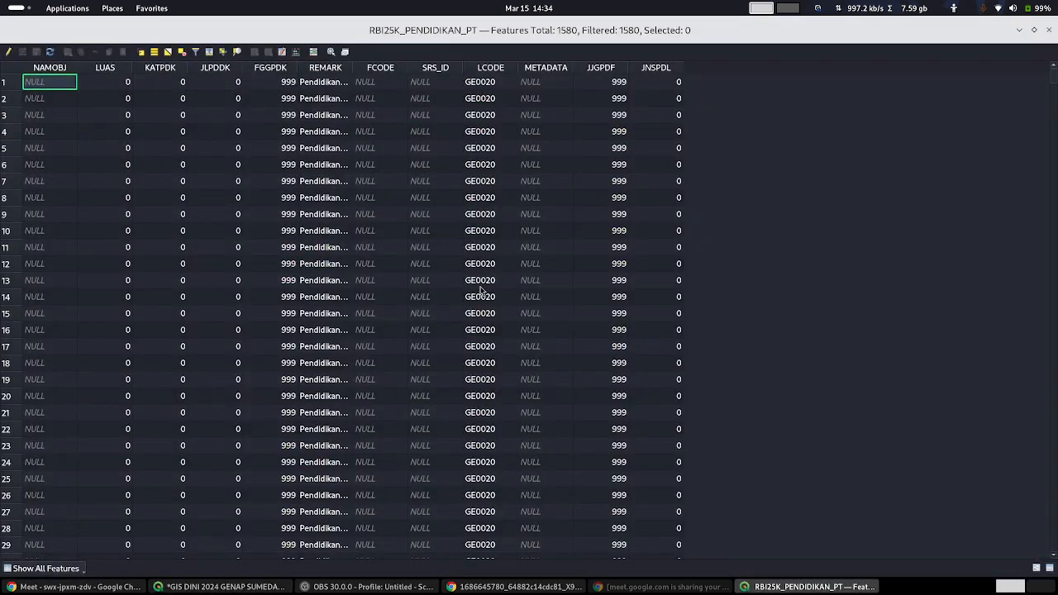
{"action": "left_click_drag", "start_coordinate": [353, 67], "coordinate": [509, 66]}
{"action": "left_click_drag", "start_coordinate": [1056, 77], "coordinate": [1055, 578]}
{"action": "left_click_drag", "start_coordinate": [1057, 519], "coordinate": [1056, 175]}
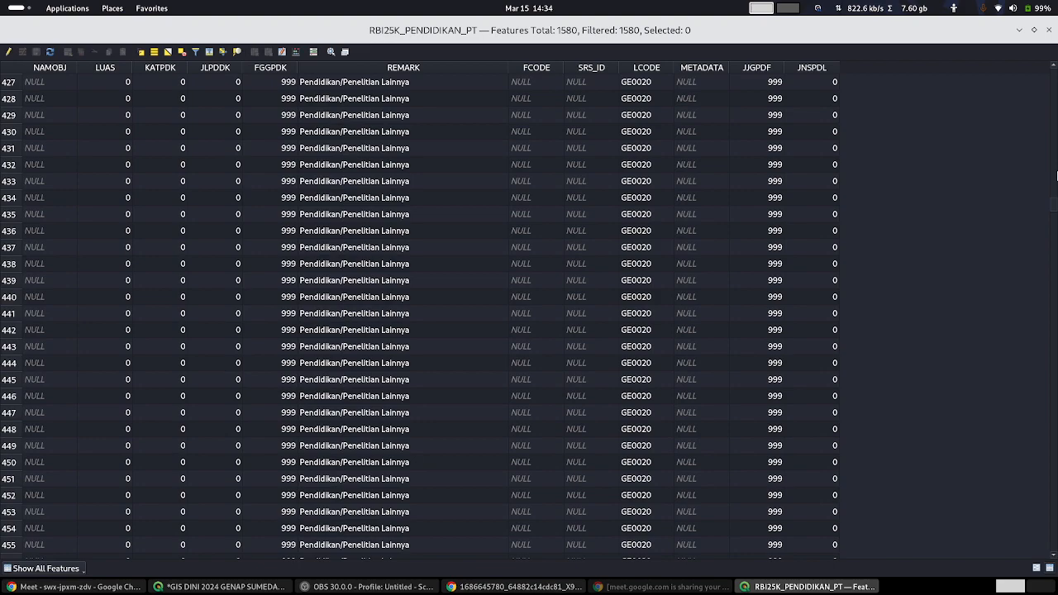
{"action": "left_click", "coordinate": [1048, 31]}
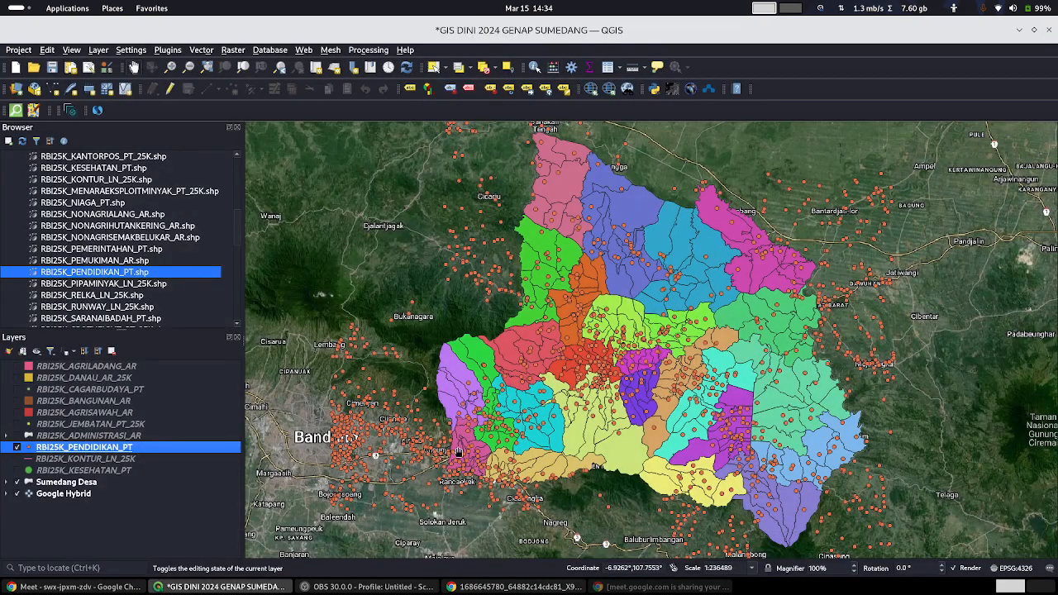
Step: Hide the Sumedang Desa layer to view the education points over the satellite imagery of Sumedang town
{"action": "scroll", "coordinate": [586, 378], "scroll_direction": "up", "scroll_amount": 2}
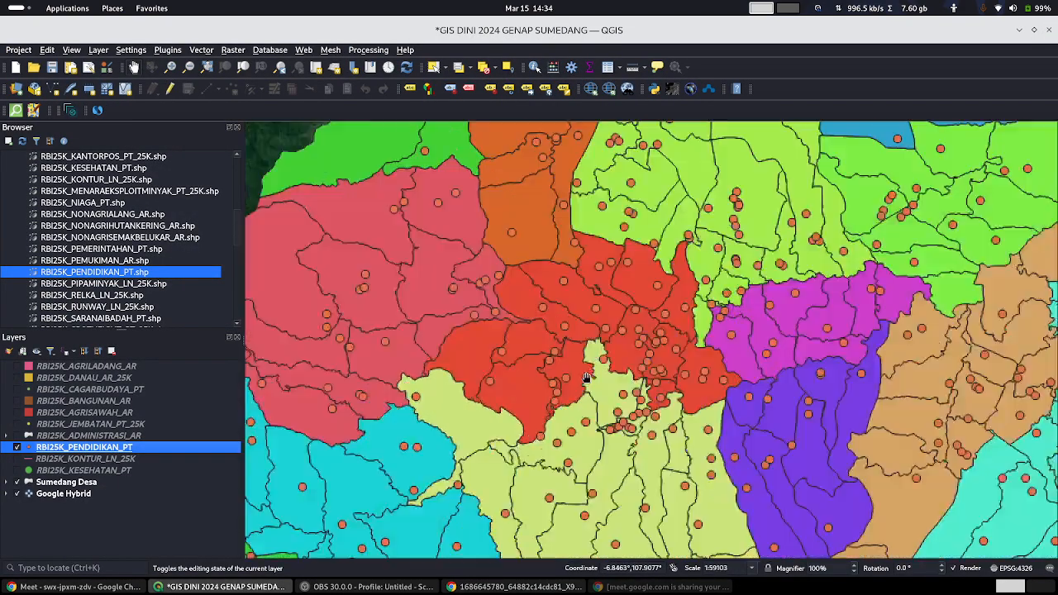
{"action": "scroll", "coordinate": [587, 378], "scroll_direction": "up", "scroll_amount": 1}
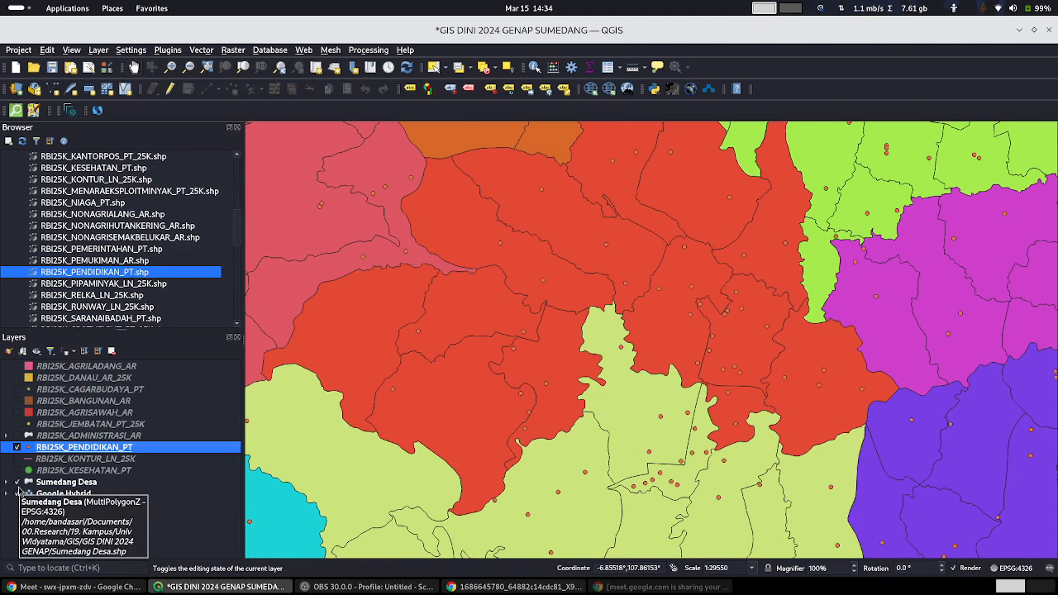
{"action": "left_click", "coordinate": [17, 484]}
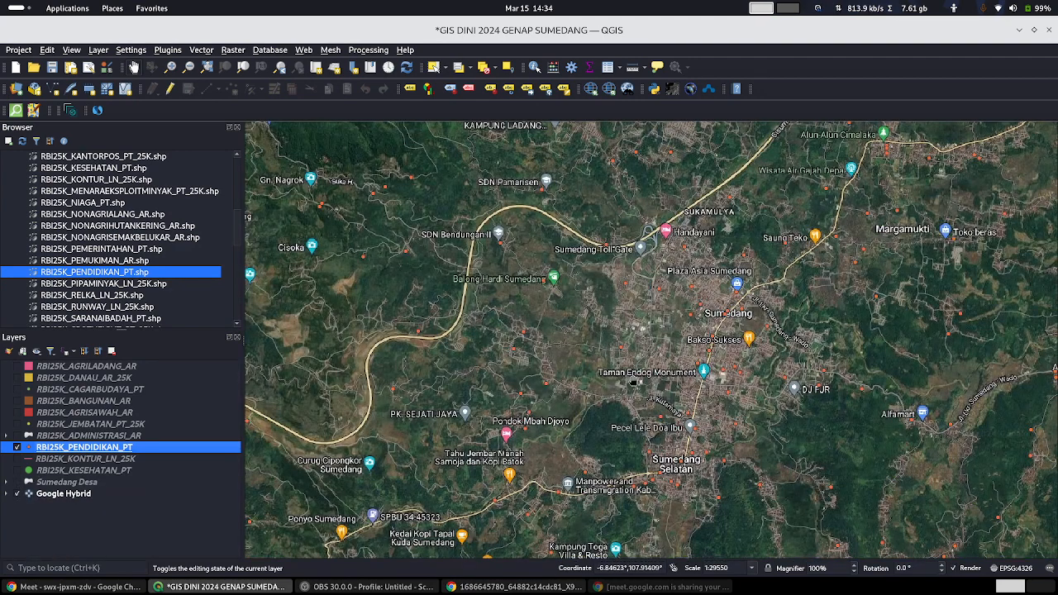
{"action": "scroll", "coordinate": [703, 366], "scroll_direction": "up", "scroll_amount": 1}
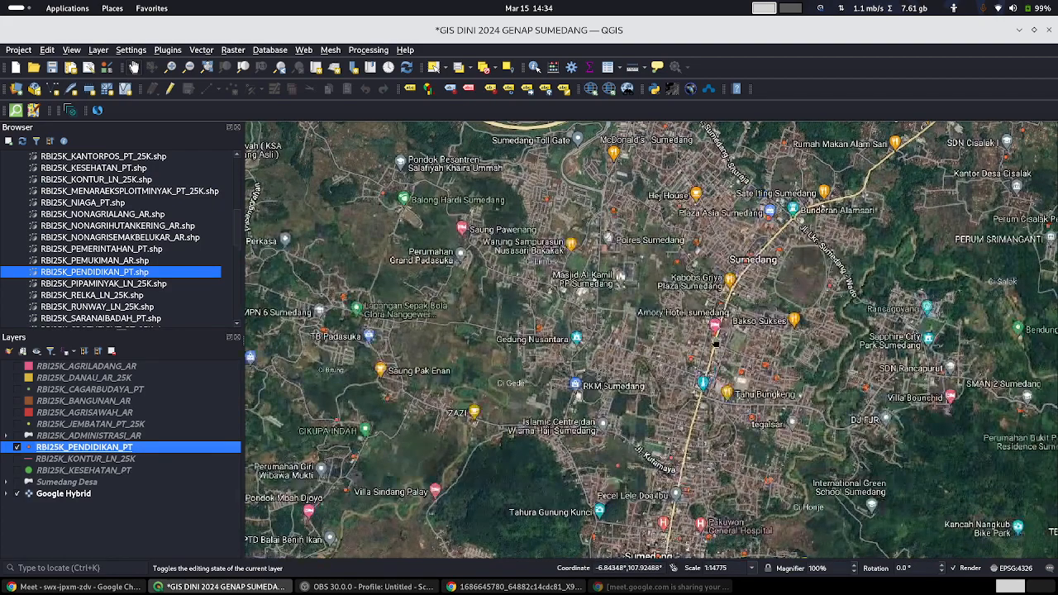
{"action": "scroll", "coordinate": [717, 338], "scroll_direction": "up", "scroll_amount": 1}
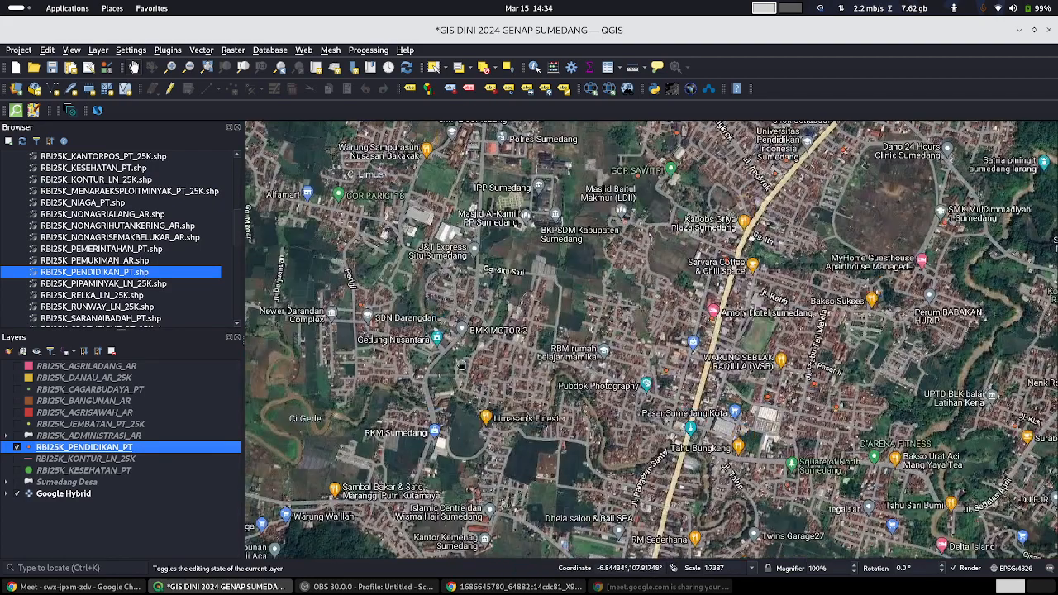
Step: Change the RBI25K_PENDIDIKAN_PT point symbol to the "effect drop shadow" marker
{"action": "right_click", "coordinate": [130, 456]}
{"action": "left_click", "coordinate": [139, 445]}
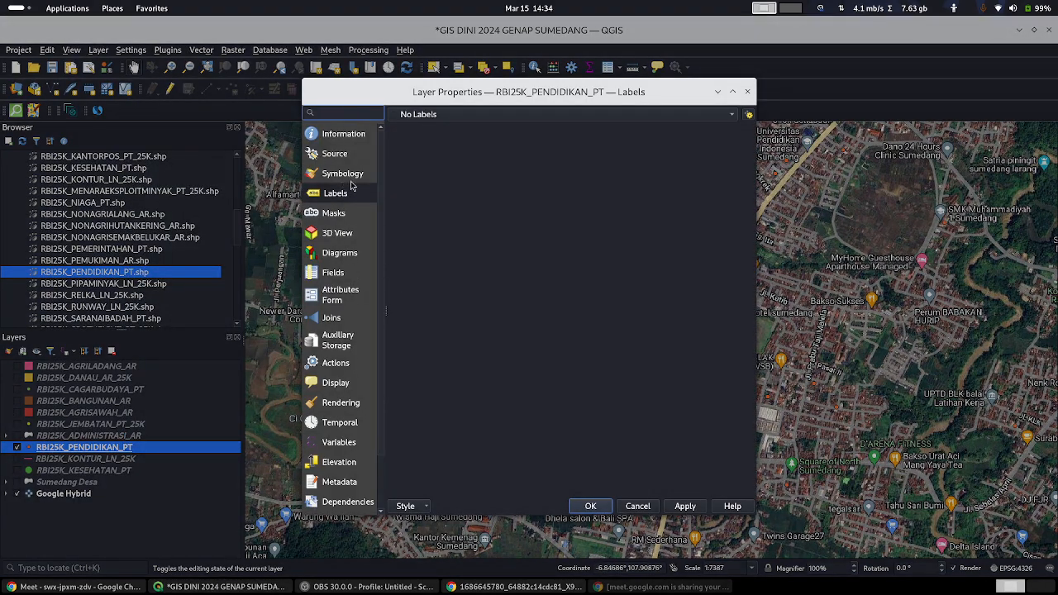
{"action": "left_click", "coordinate": [344, 175]}
{"action": "left_click", "coordinate": [498, 423]}
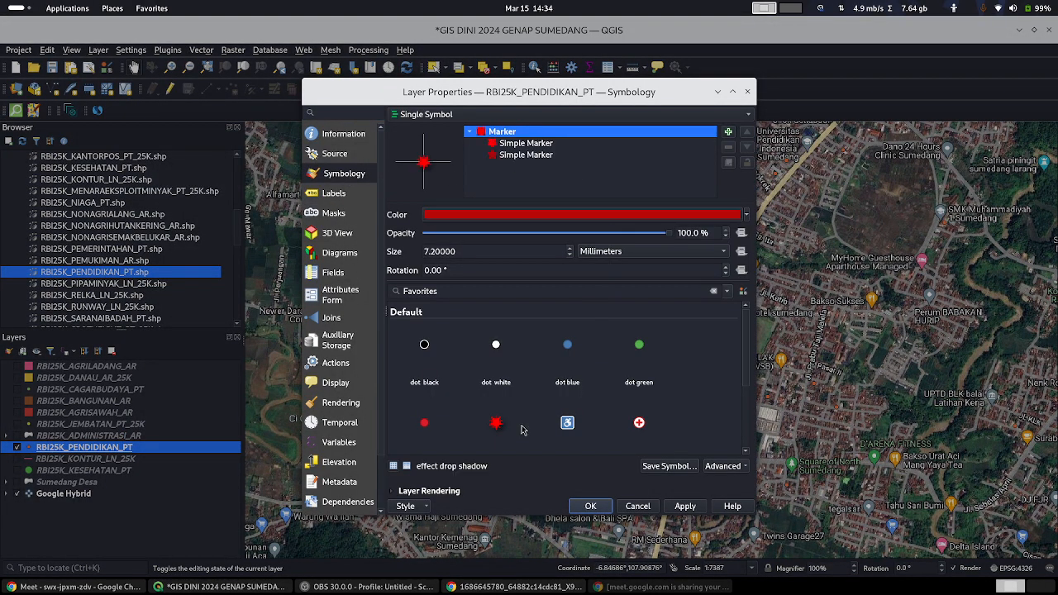
{"action": "left_click", "coordinate": [686, 507]}
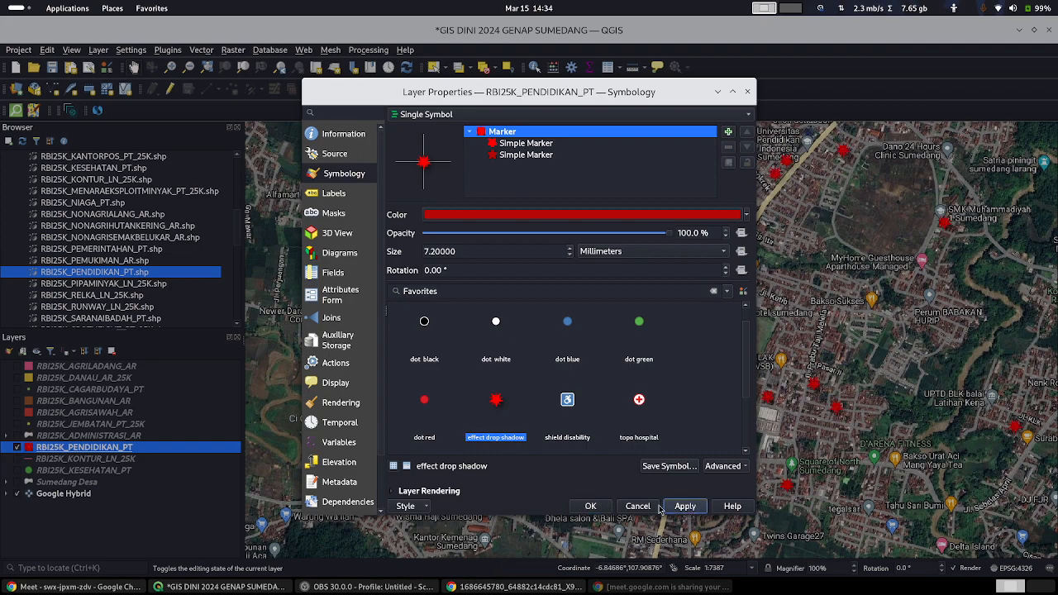
{"action": "left_click", "coordinate": [605, 508]}
Step: Inspect the education point near Gg. Pelita 1 against the buildings in the satellite imagery
{"action": "scroll", "coordinate": [669, 382], "scroll_direction": "up", "scroll_amount": 1}
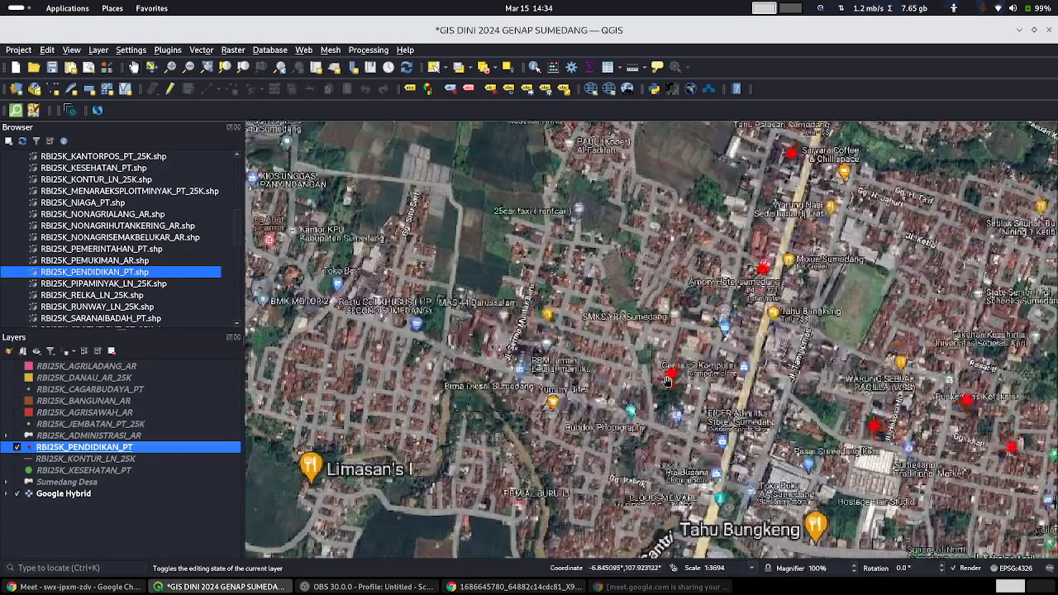
{"action": "scroll", "coordinate": [668, 381], "scroll_direction": "up", "scroll_amount": 4}
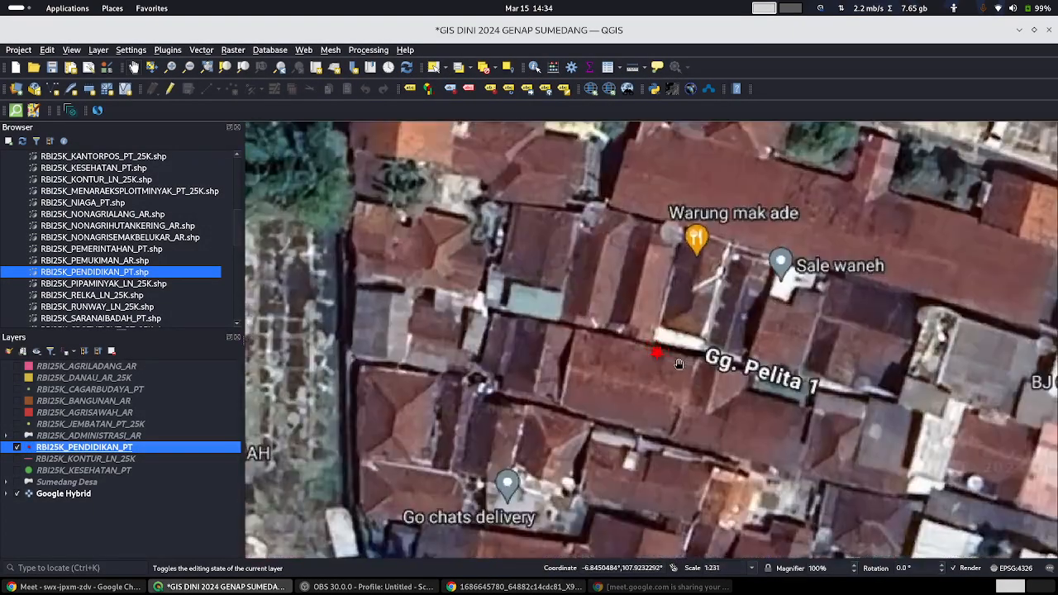
{"action": "scroll", "coordinate": [676, 363], "scroll_direction": "down", "scroll_amount": 1}
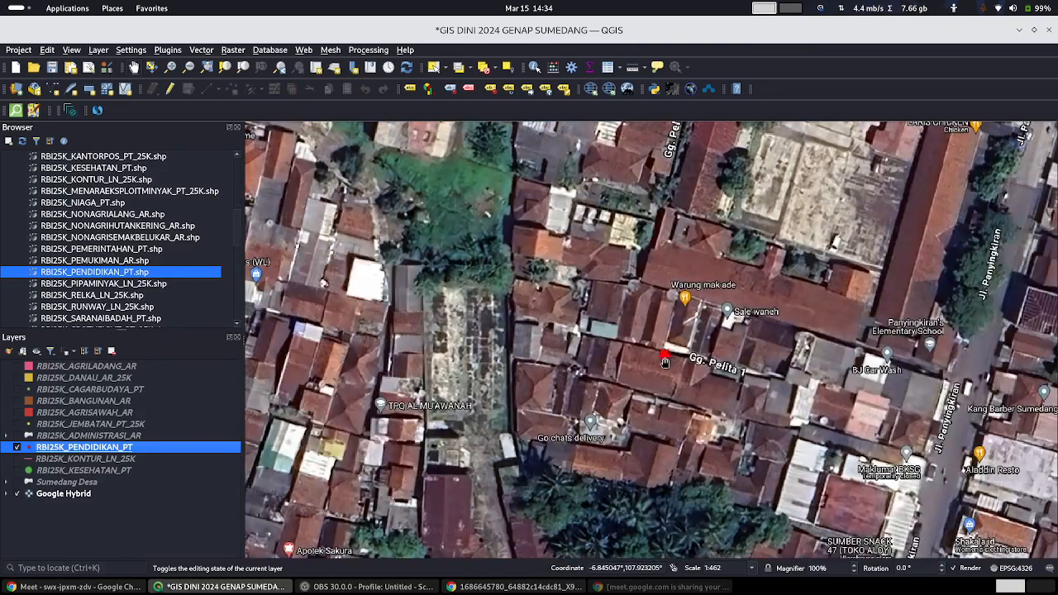
{"action": "scroll", "coordinate": [666, 362], "scroll_direction": "up", "scroll_amount": 2}
{"action": "scroll", "coordinate": [666, 363], "scroll_direction": "down", "scroll_amount": 1}
{"action": "scroll", "coordinate": [666, 363], "scroll_direction": "down", "scroll_amount": 7}
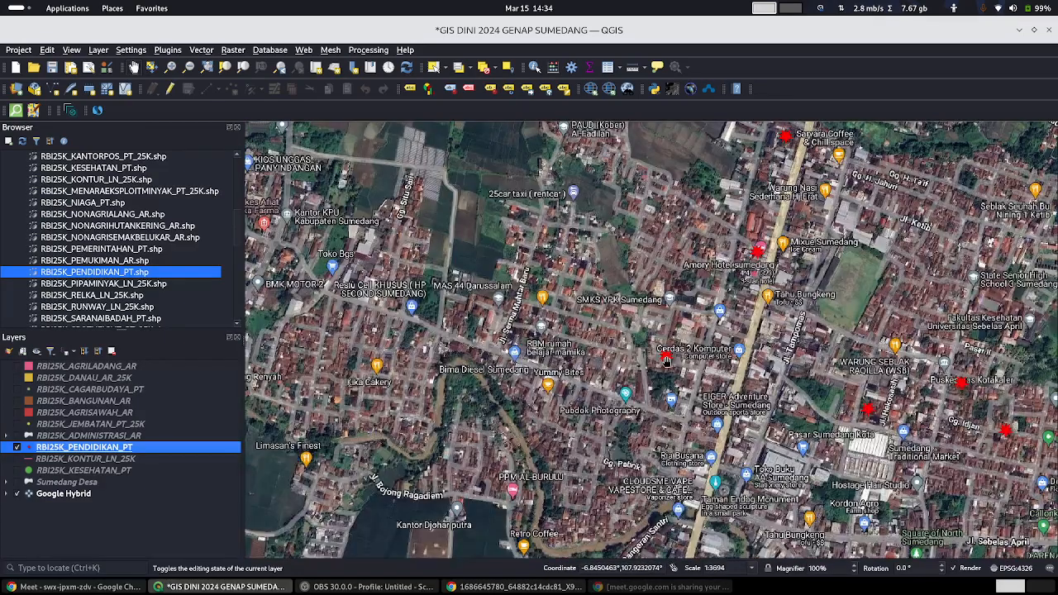
Step: Check the position of the education point beside Amory Hotel Sumedang against the surrounding places
{"action": "scroll", "coordinate": [667, 363], "scroll_direction": "up", "scroll_amount": 2}
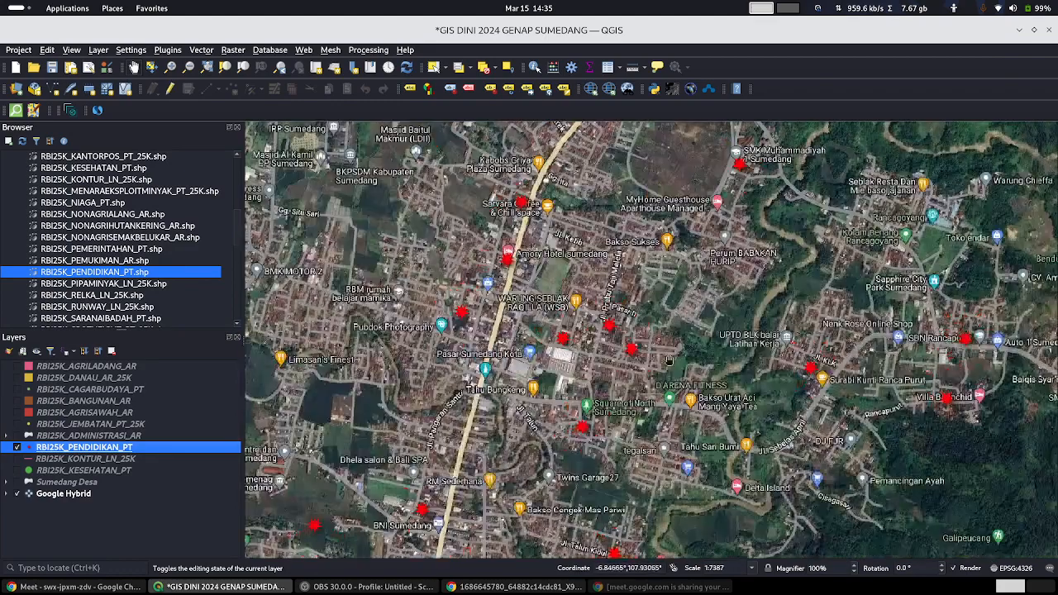
{"action": "scroll", "coordinate": [508, 255], "scroll_direction": "up", "scroll_amount": 4}
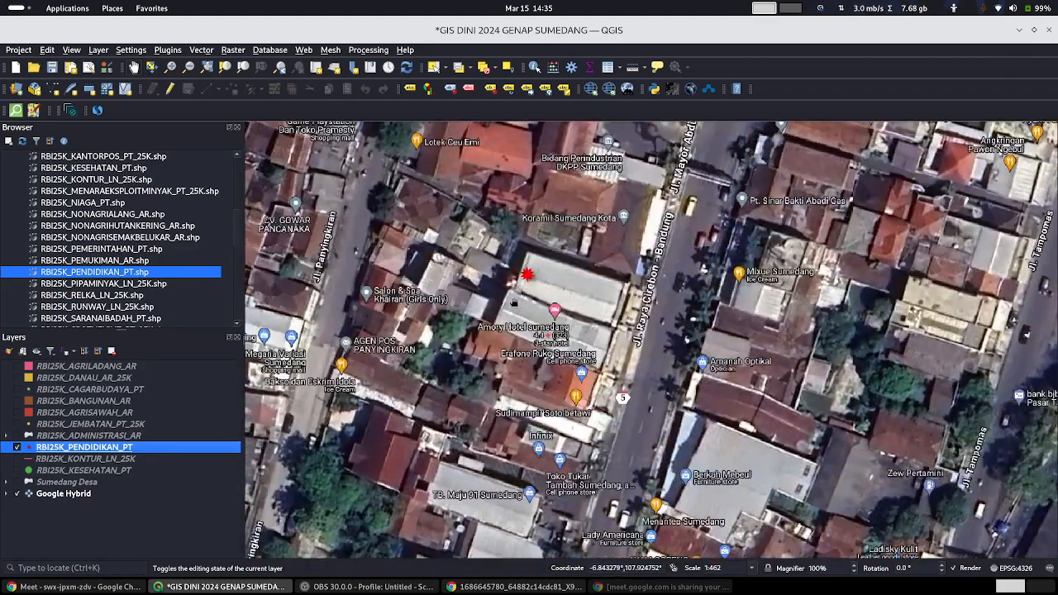
{"action": "scroll", "coordinate": [514, 304], "scroll_direction": "down", "scroll_amount": 1}
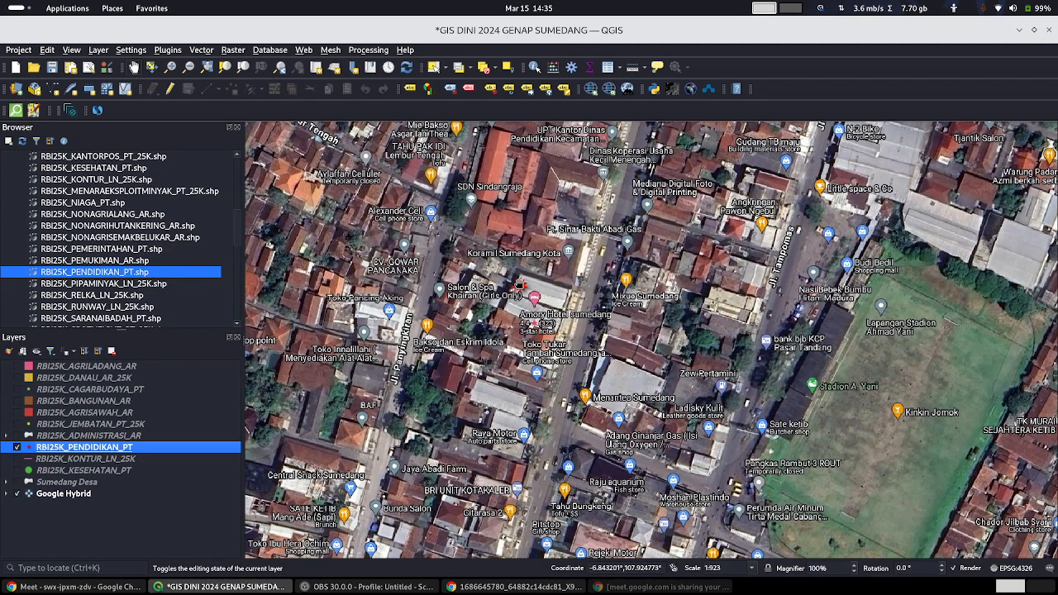
{"action": "scroll", "coordinate": [519, 284], "scroll_direction": "up", "scroll_amount": 1}
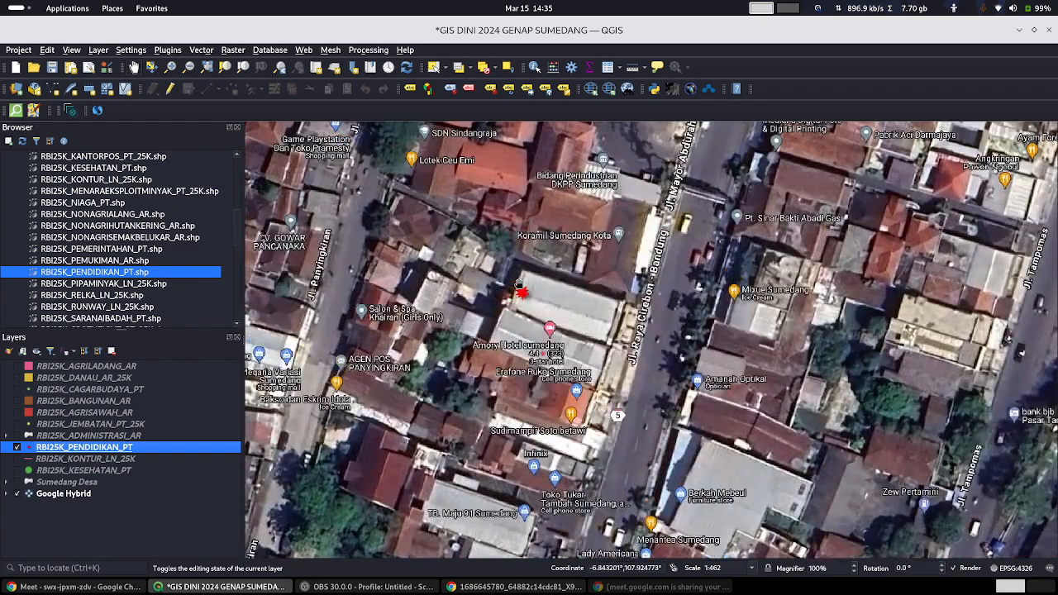
{"action": "scroll", "coordinate": [519, 284], "scroll_direction": "down", "scroll_amount": 1}
{"action": "scroll", "coordinate": [519, 284], "scroll_direction": "down", "scroll_amount": 3}
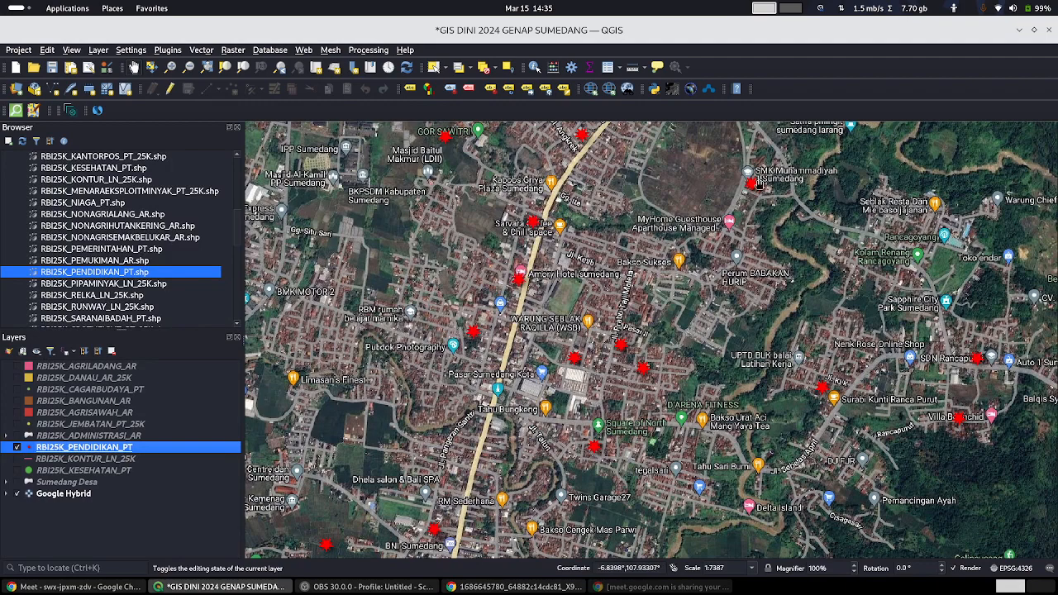
Step: Compare the education point near SMK Muhammadiyah 1 Sumedang with the school's location on the satellite imagery
{"action": "scroll", "coordinate": [754, 190], "scroll_direction": "up", "scroll_amount": 2}
{"action": "scroll", "coordinate": [754, 189], "scroll_direction": "up", "scroll_amount": 1}
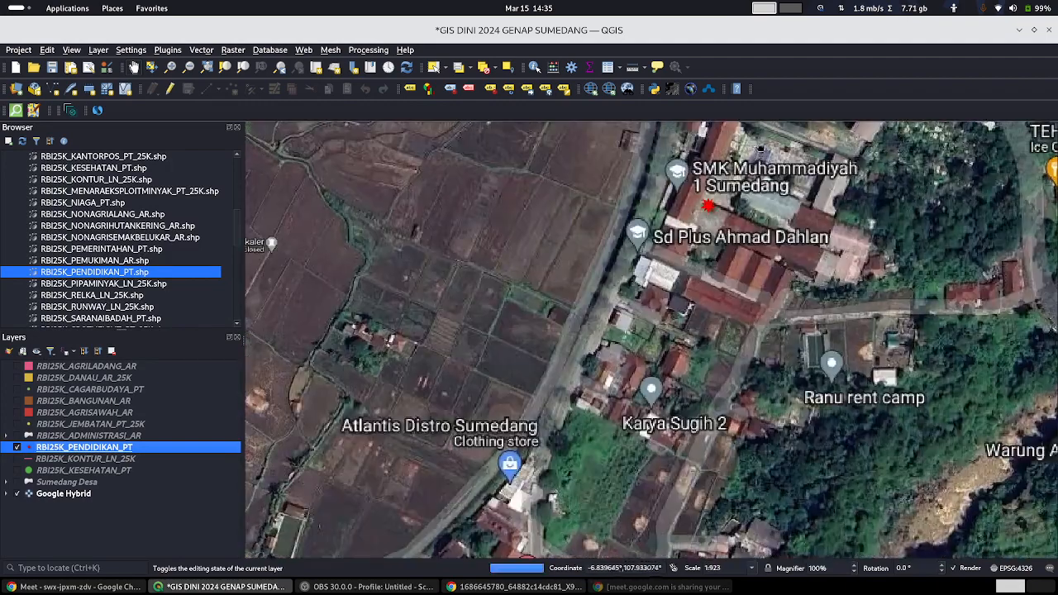
{"action": "scroll", "coordinate": [761, 140], "scroll_direction": "up", "scroll_amount": 1}
{"action": "left_click_drag", "start_coordinate": [658, 276], "coordinate": [635, 372]}
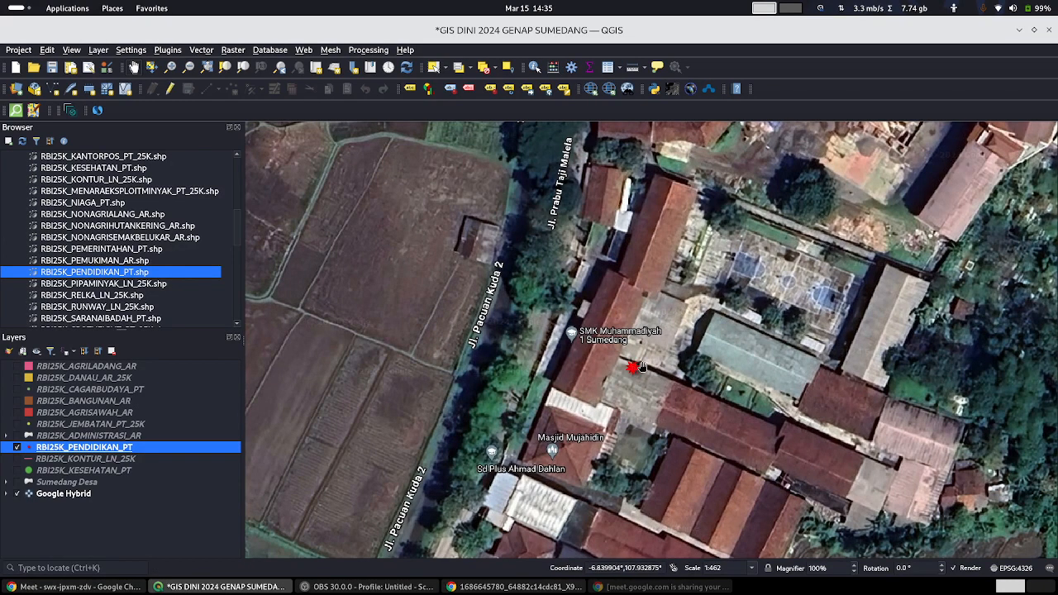
{"action": "scroll", "coordinate": [641, 367], "scroll_direction": "down", "scroll_amount": 4}
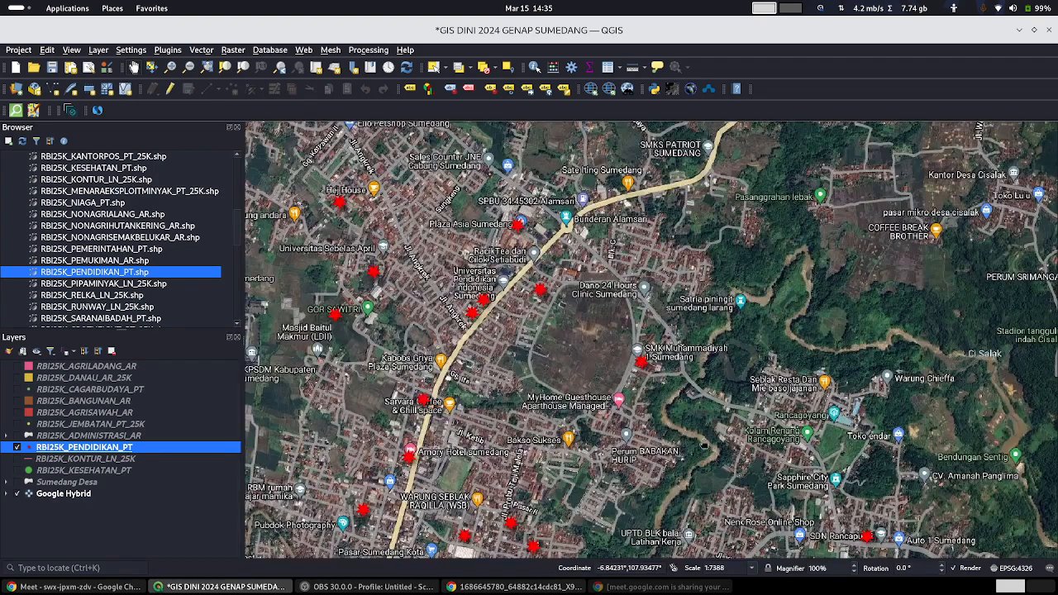
Step: Compare the education point near SDN Rancapurut with the school's location on the satellite imagery
{"action": "left_click_drag", "start_coordinate": [770, 478], "coordinate": [716, 294]}
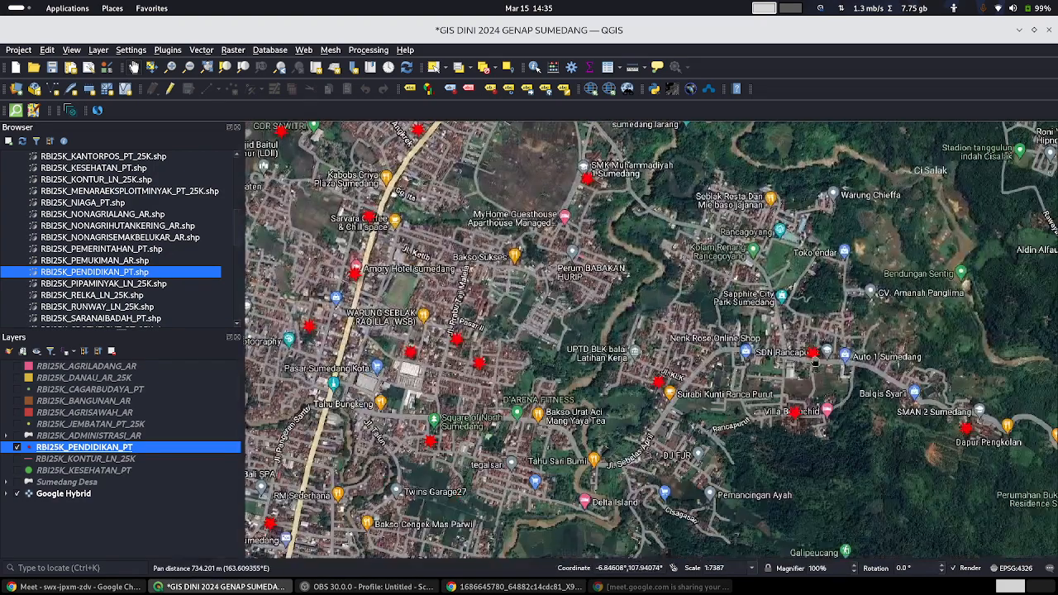
{"action": "scroll", "coordinate": [814, 362], "scroll_direction": "up", "scroll_amount": 2}
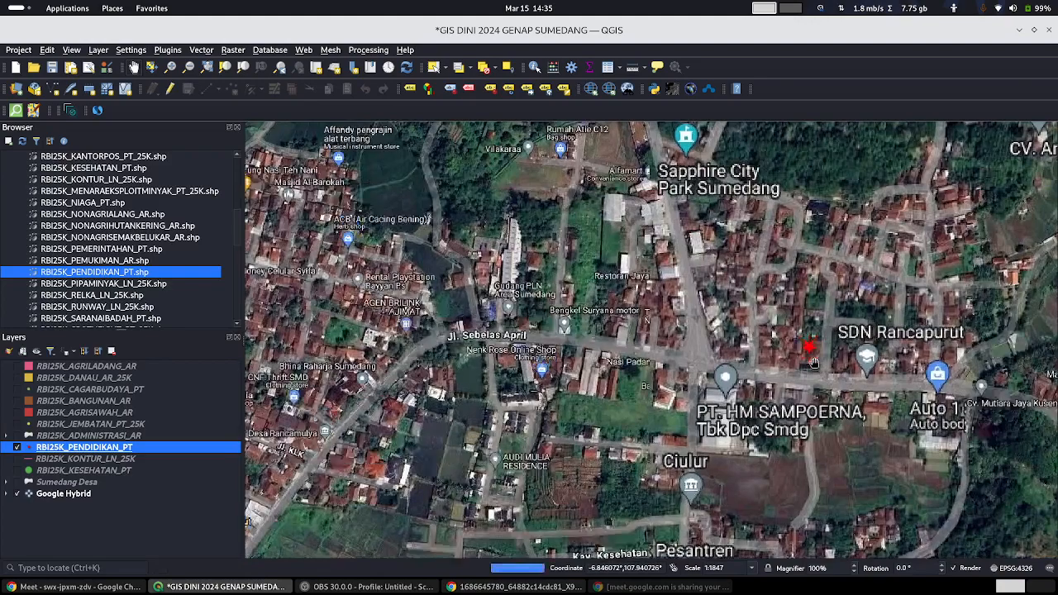
{"action": "scroll", "coordinate": [814, 363], "scroll_direction": "up", "scroll_amount": 1}
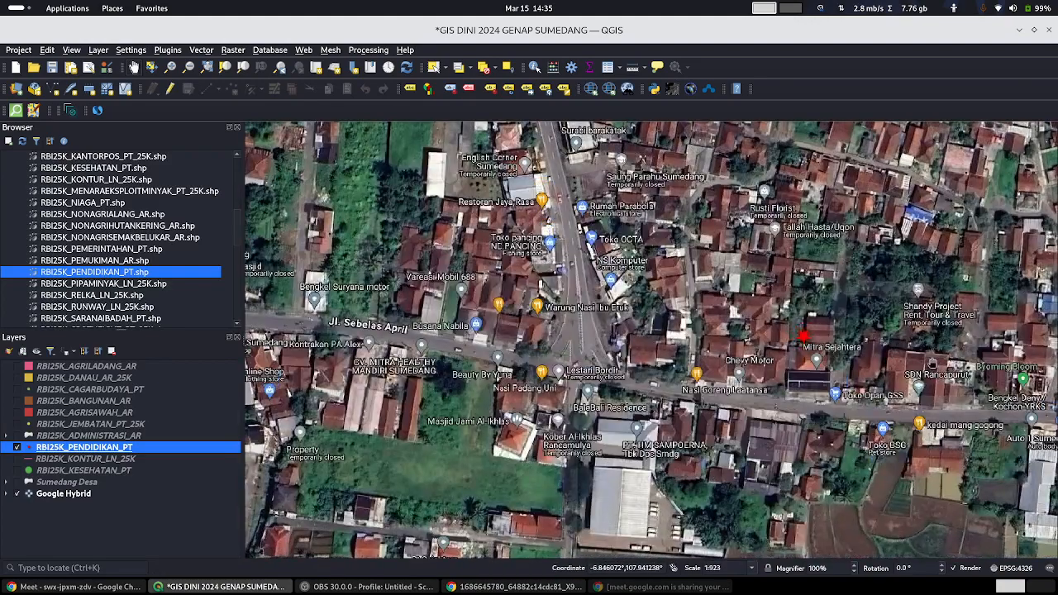
{"action": "left_click_drag", "start_coordinate": [933, 364], "coordinate": [711, 335]}
{"action": "scroll", "coordinate": [709, 339], "scroll_direction": "up", "scroll_amount": 1}
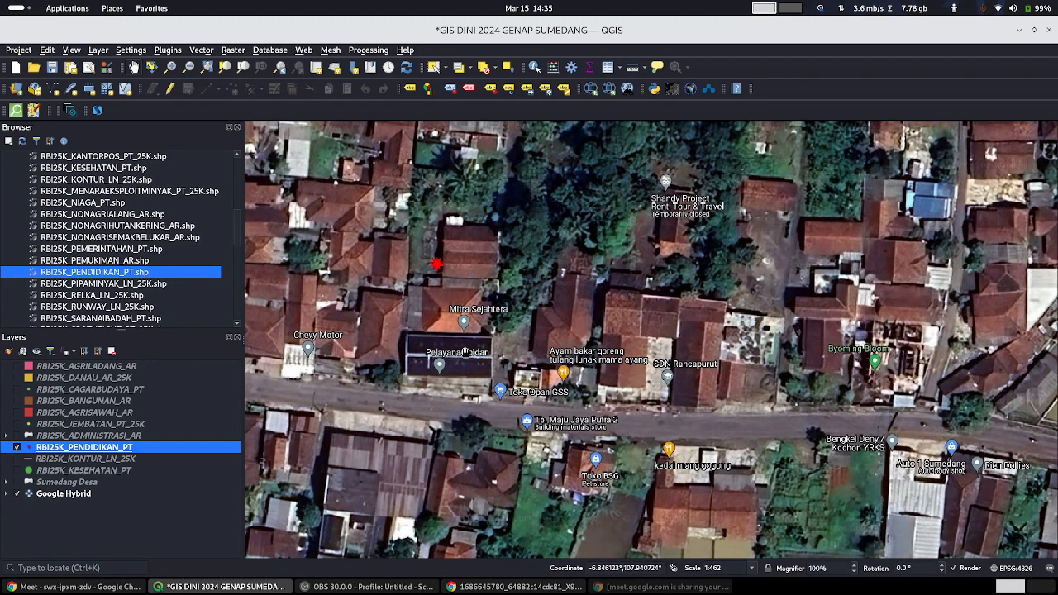
Step: Inspect the education point beside Rancapurut road, west of Villa Bounchid, against the buildings in the imagery
{"action": "scroll", "coordinate": [427, 393], "scroll_direction": "down", "scroll_amount": 3}
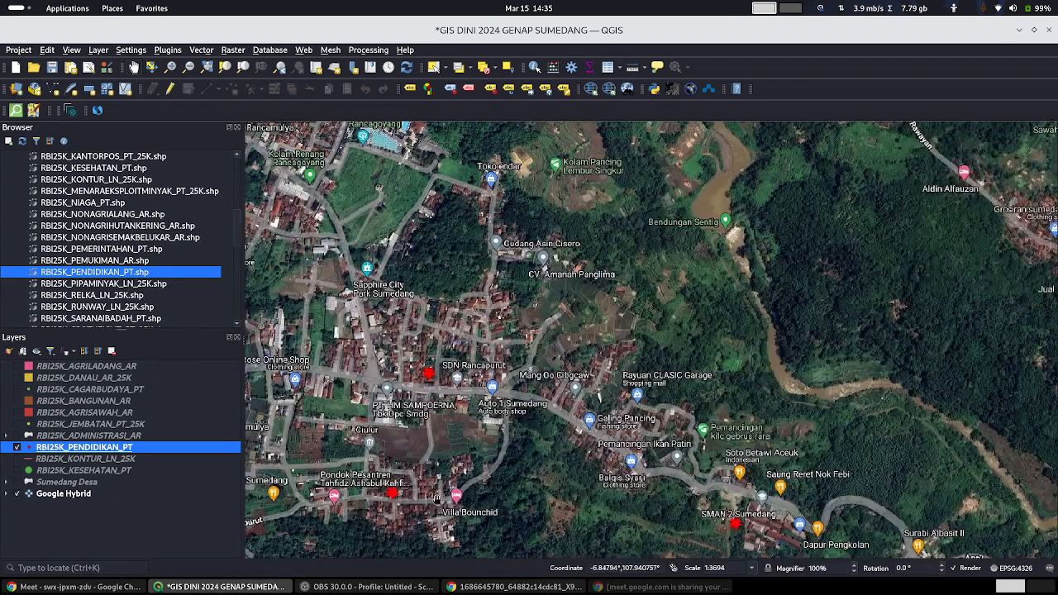
{"action": "left_click_drag", "start_coordinate": [397, 509], "coordinate": [563, 422]}
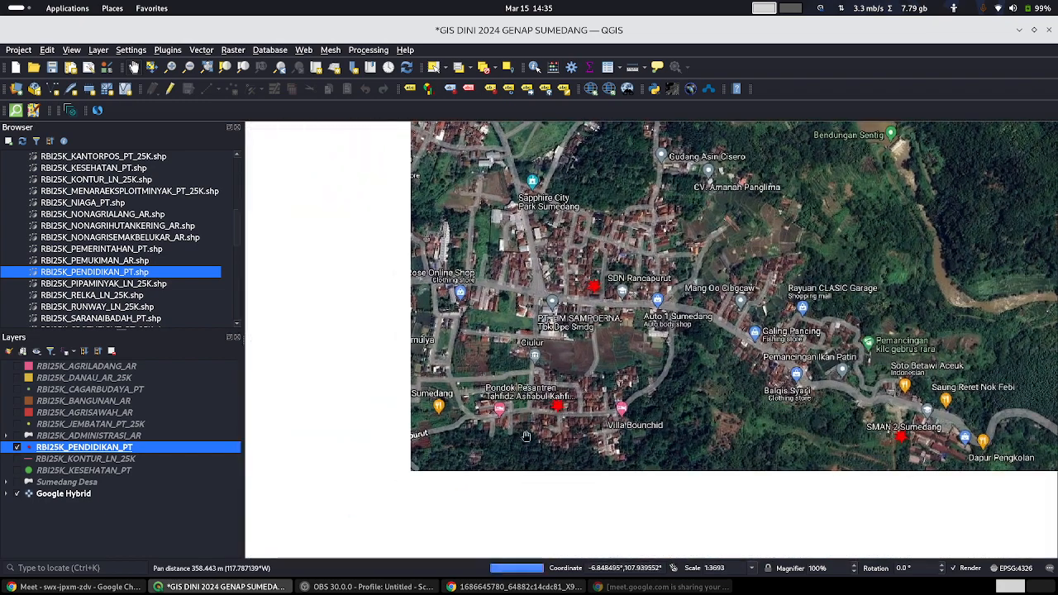
{"action": "scroll", "coordinate": [554, 406], "scroll_direction": "up", "scroll_amount": 2}
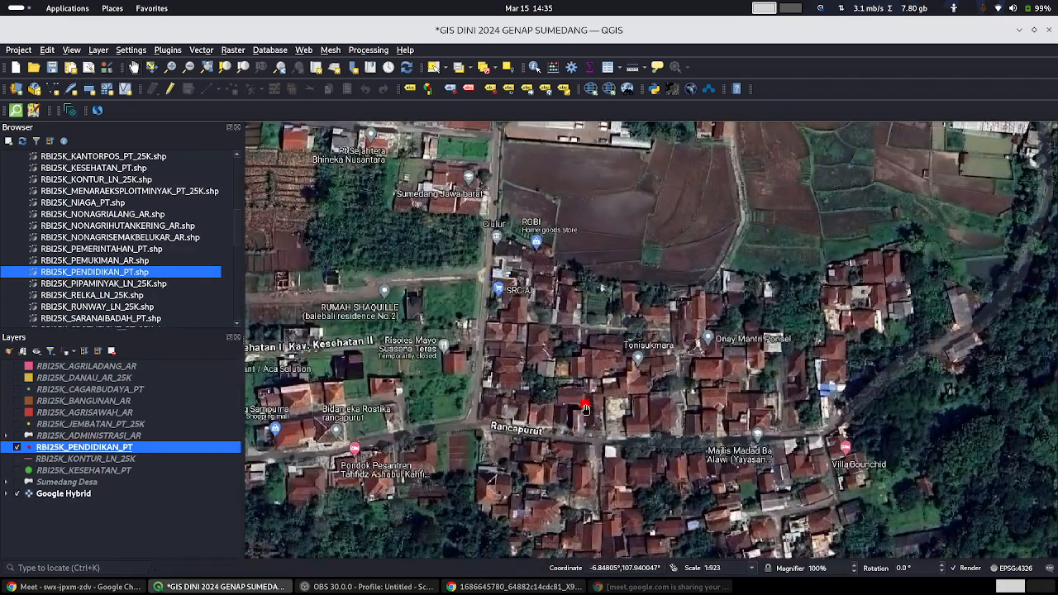
{"action": "scroll", "coordinate": [585, 408], "scroll_direction": "down", "scroll_amount": 1}
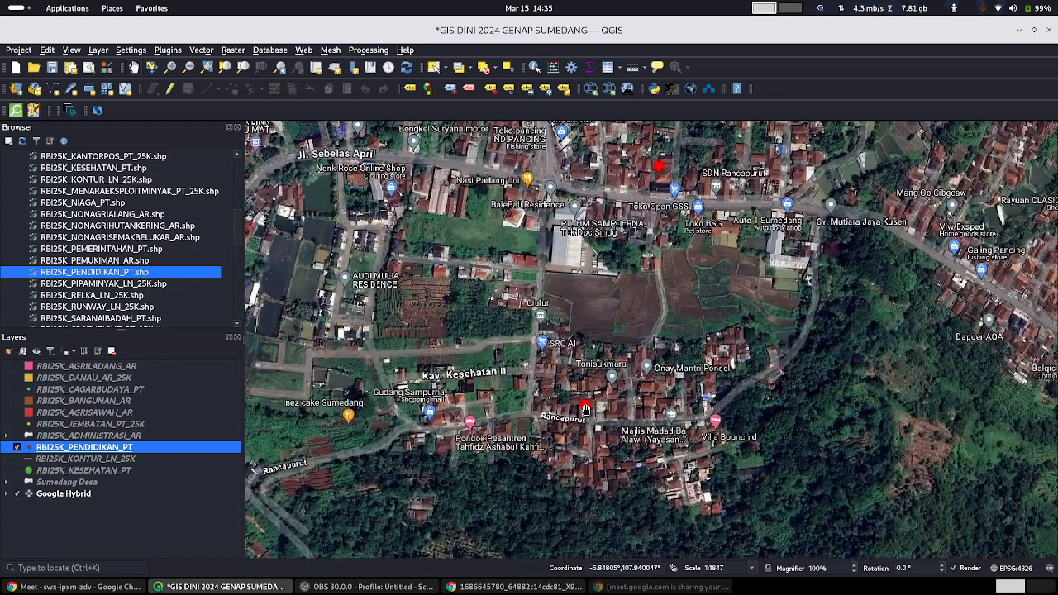
{"action": "scroll", "coordinate": [586, 409], "scroll_direction": "down", "scroll_amount": 1}
{"action": "scroll", "coordinate": [585, 409], "scroll_direction": "up", "scroll_amount": 1}
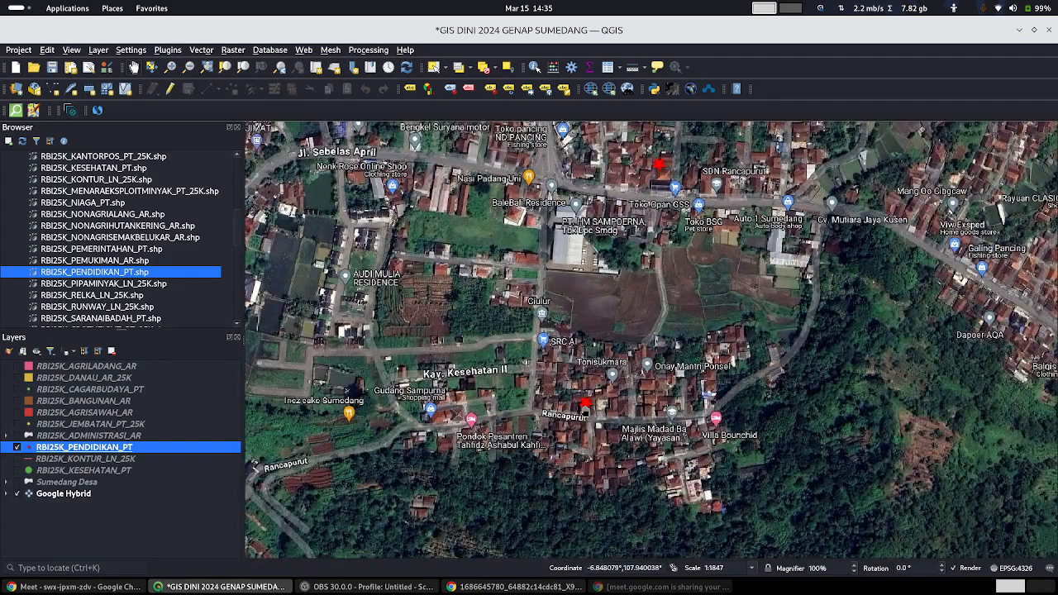
Step: Compare the Rancapurut road education point with the location of Pondok Pesantren Tahfidz Ashabul Kahfi
{"action": "scroll", "coordinate": [585, 409], "scroll_direction": "up", "scroll_amount": 1}
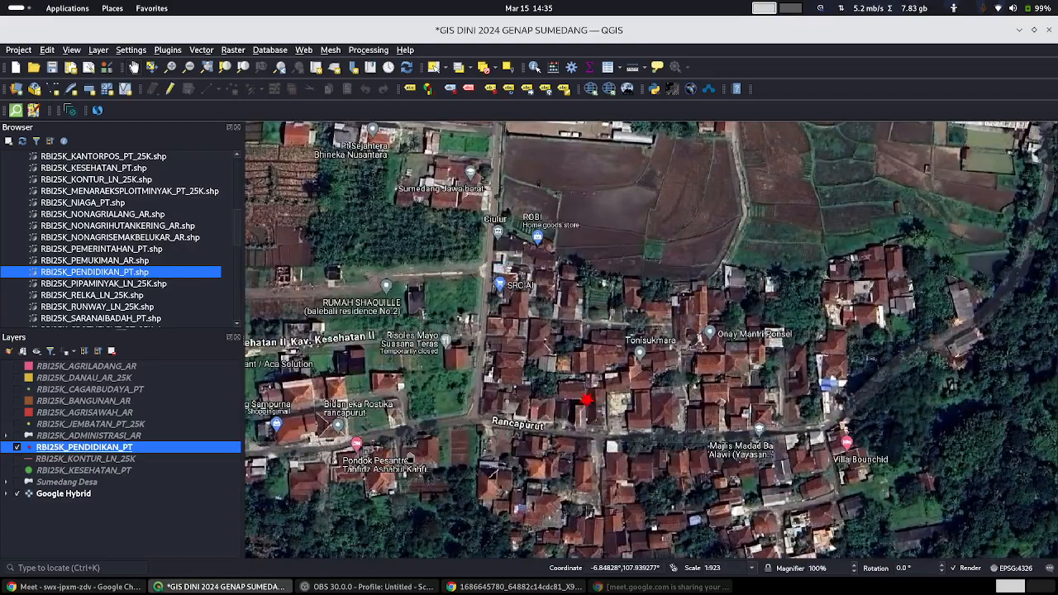
{"action": "left_click_drag", "start_coordinate": [570, 408], "coordinate": [711, 376]}
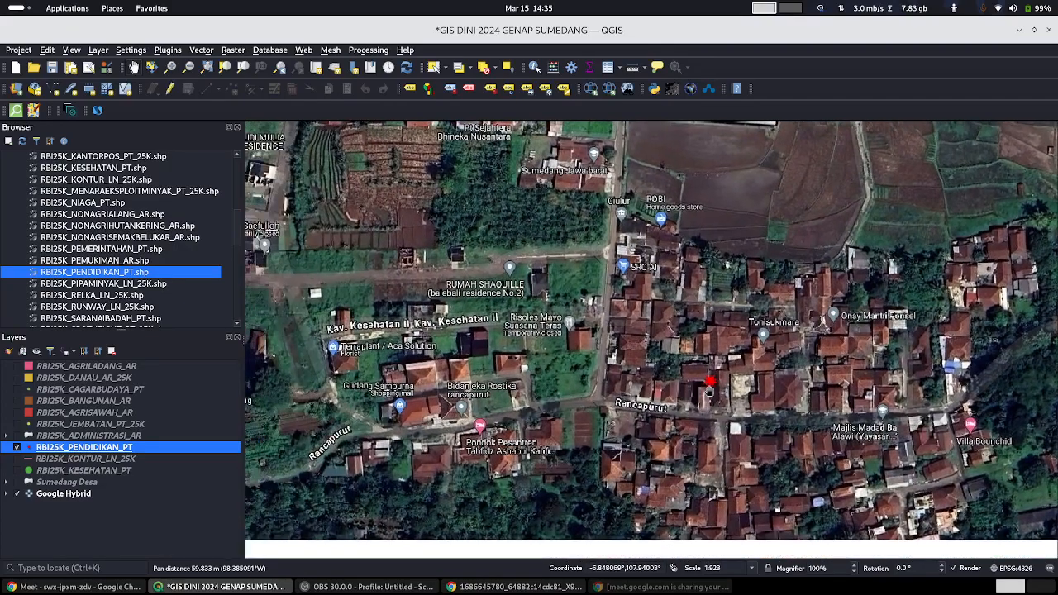
{"action": "scroll", "coordinate": [711, 376], "scroll_direction": "up", "scroll_amount": 1}
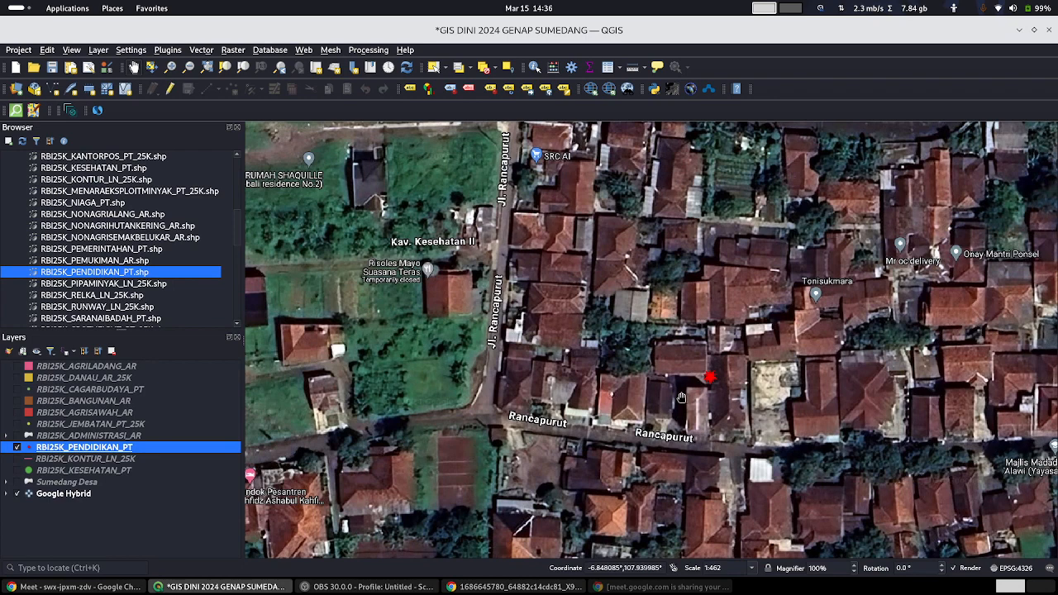
{"action": "left_click_drag", "start_coordinate": [682, 397], "coordinate": [800, 358]}
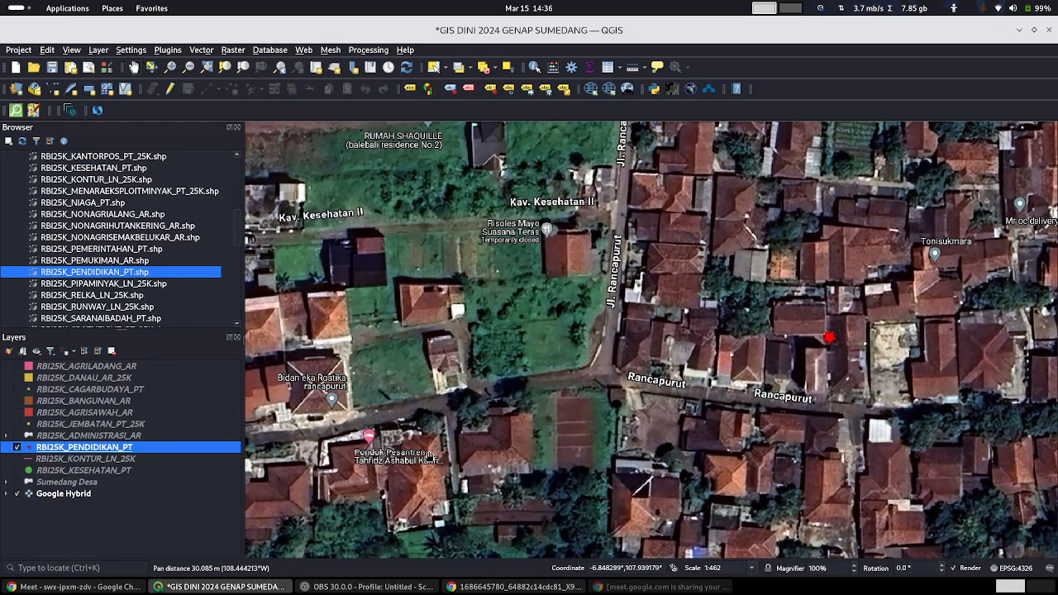
{"action": "mouse_move", "coordinate": [956, 359]}
{"action": "left_mouse_down"}
{"action": "mouse_move", "coordinate": [637, 336]}
{"action": "mouse_move", "coordinate": [934, 336]}
{"action": "left_mouse_up"}
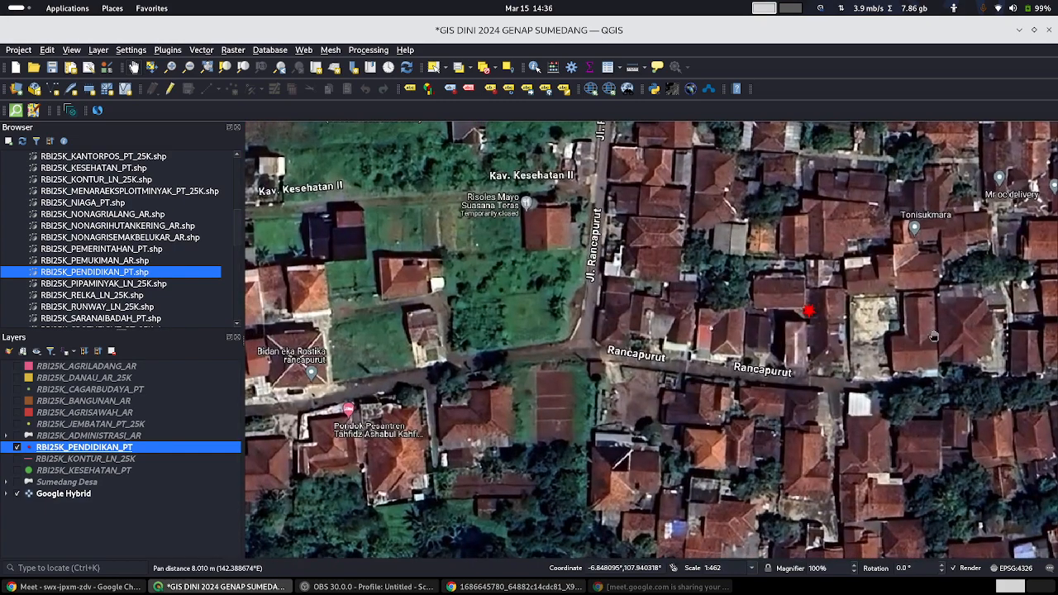
Step: Find the education point near SMA Negeri 1 Sumedang, southeast of the Binokasih Monument
{"action": "scroll", "coordinate": [830, 361], "scroll_direction": "down", "scroll_amount": 4}
{"action": "left_click_drag", "start_coordinate": [487, 451], "coordinate": [748, 377]}
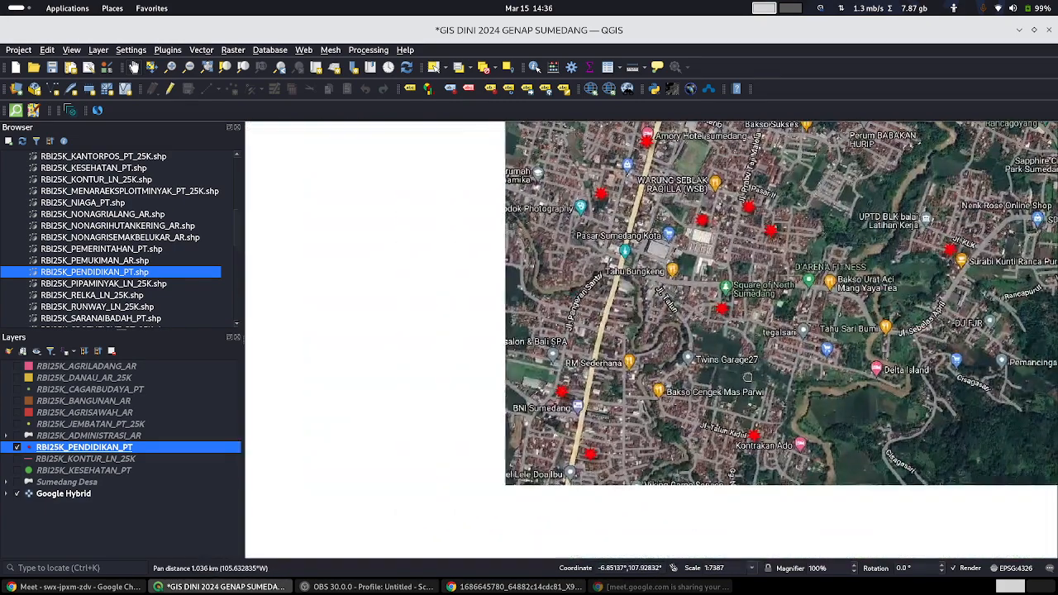
{"action": "left_click_drag", "start_coordinate": [599, 493], "coordinate": [706, 343]}
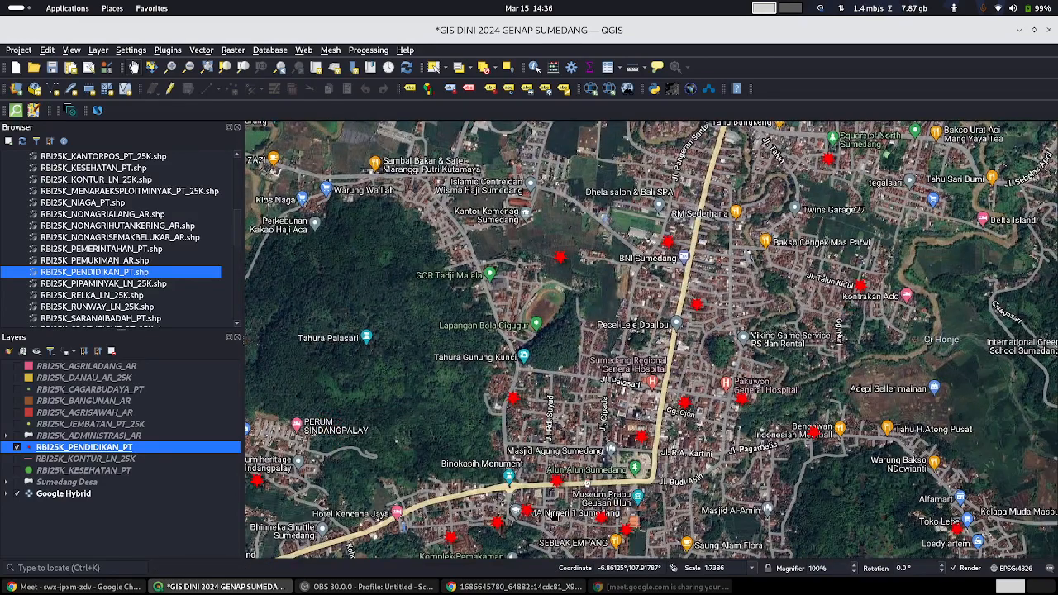
{"action": "scroll", "coordinate": [542, 538], "scroll_direction": "up", "scroll_amount": 1}
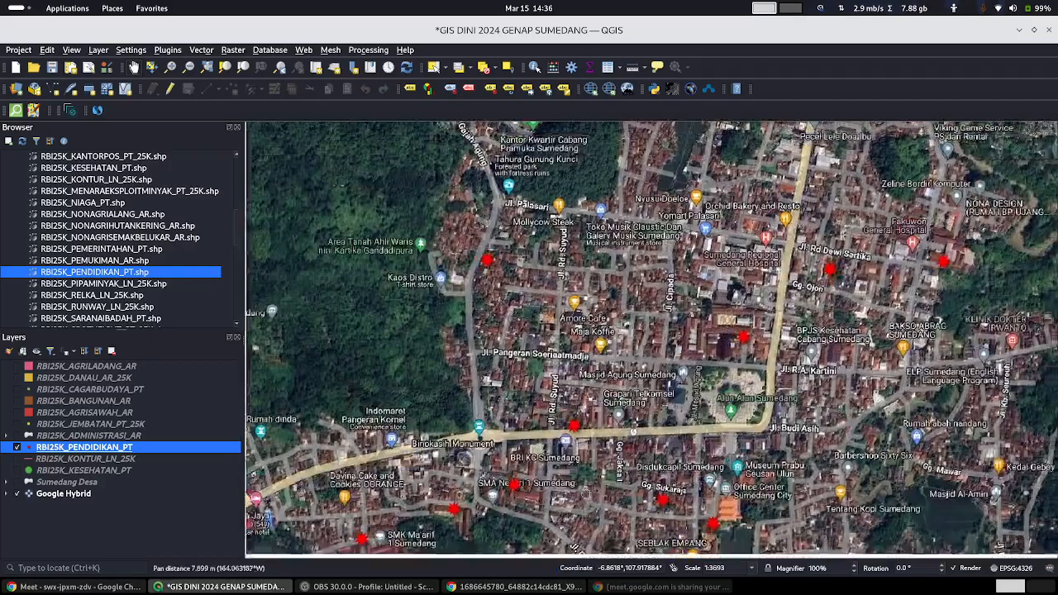
{"action": "left_click_drag", "start_coordinate": [567, 527], "coordinate": [641, 395]}
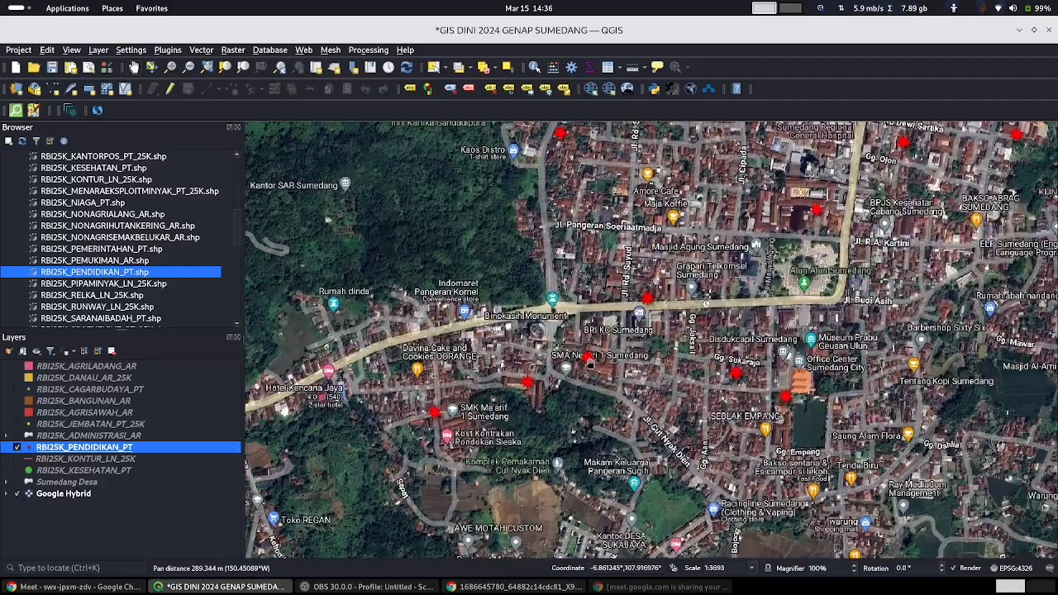
{"action": "scroll", "coordinate": [587, 361], "scroll_direction": "up", "scroll_amount": 2}
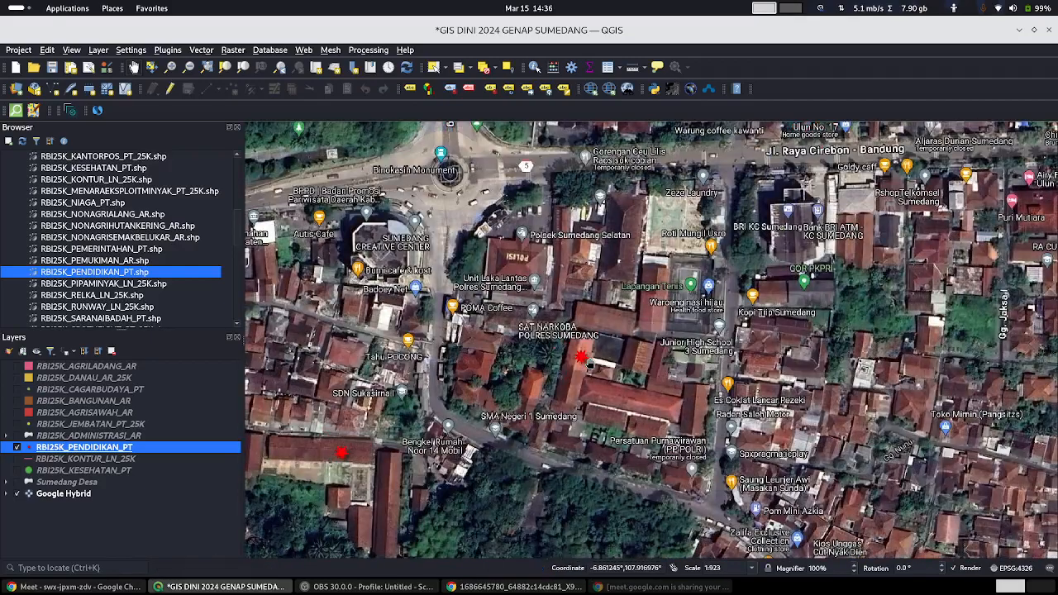
Step: Compare the education point's building with the SMA Negeri 1 Sumedang and Junior High School 3 Sumedang locations
{"action": "scroll", "coordinate": [589, 366], "scroll_direction": "down", "scroll_amount": 1}
{"action": "scroll", "coordinate": [589, 366], "scroll_direction": "up", "scroll_amount": 2}
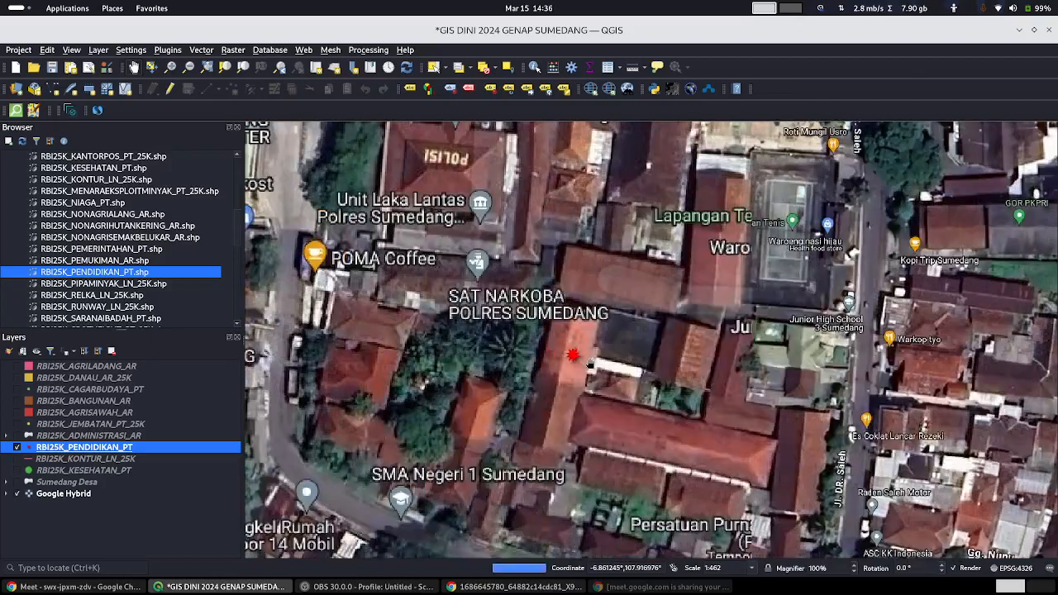
{"action": "scroll", "coordinate": [589, 367], "scroll_direction": "up", "scroll_amount": 1}
{"action": "scroll", "coordinate": [589, 366], "scroll_direction": "down", "scroll_amount": 1}
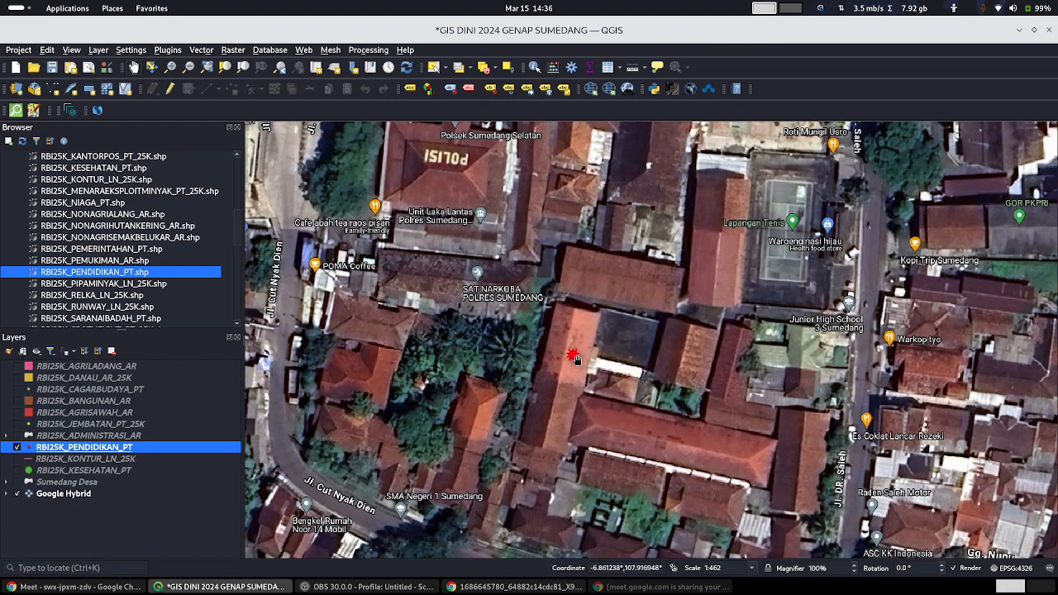
{"action": "scroll", "coordinate": [576, 358], "scroll_direction": "down", "scroll_amount": 1}
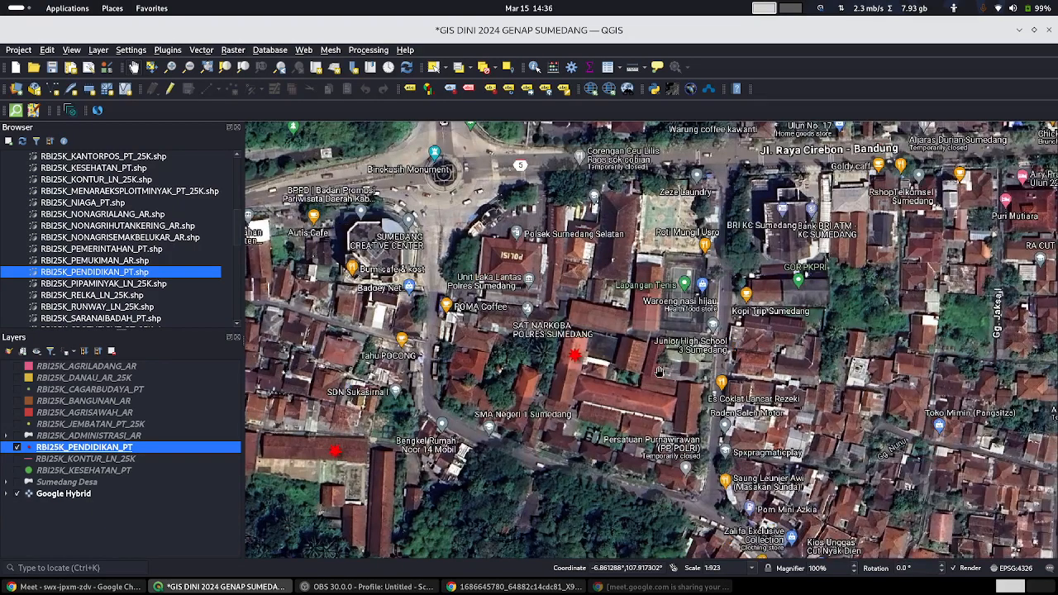
{"action": "scroll", "coordinate": [641, 360], "scroll_direction": "down", "scroll_amount": 1}
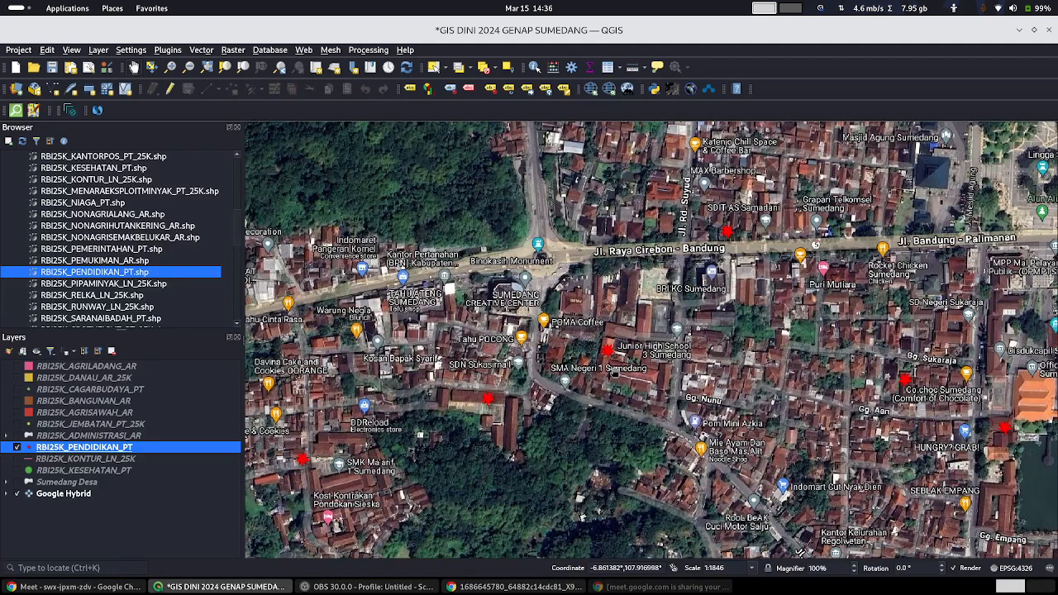
{"action": "scroll", "coordinate": [615, 364], "scroll_direction": "up", "scroll_amount": 1}
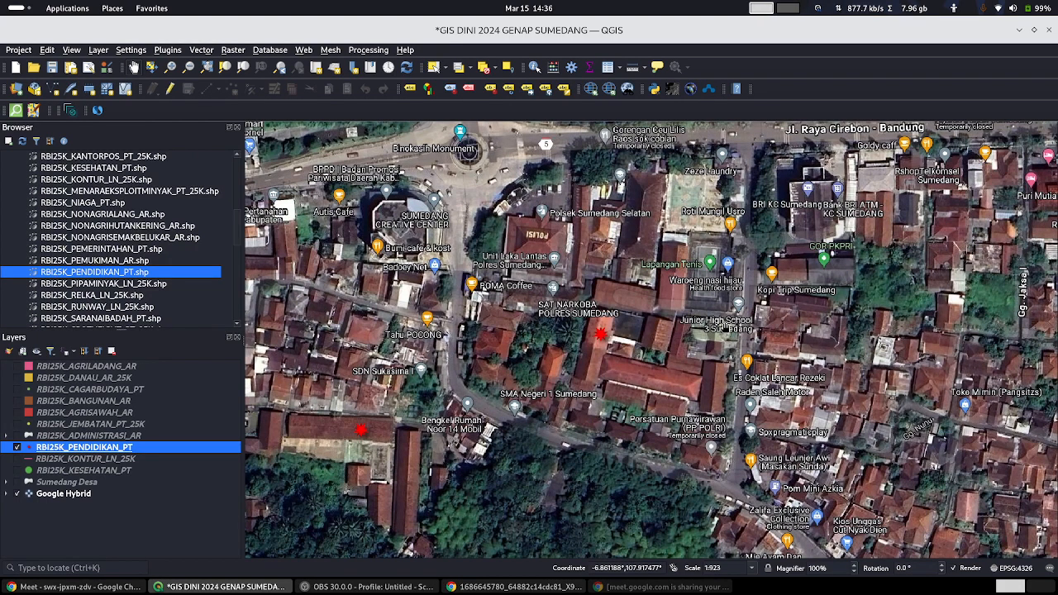
{"action": "scroll", "coordinate": [623, 334], "scroll_direction": "up", "scroll_amount": 1}
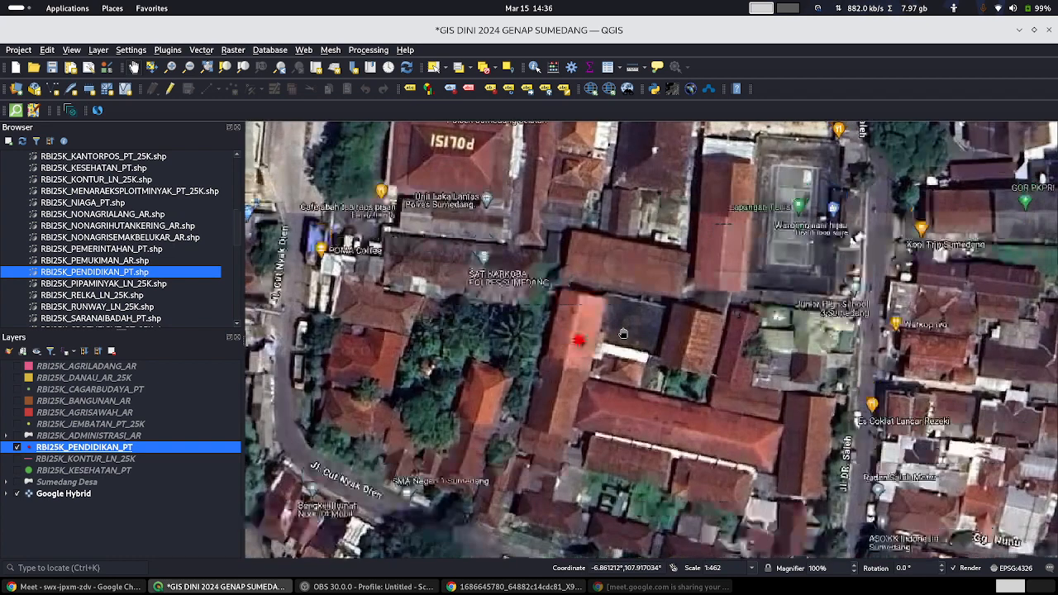
Step: Check the education point near SMK Ma'arif 1 Sumedang against the school complex in the satellite imagery
{"action": "scroll", "coordinate": [620, 335], "scroll_direction": "down", "scroll_amount": 3}
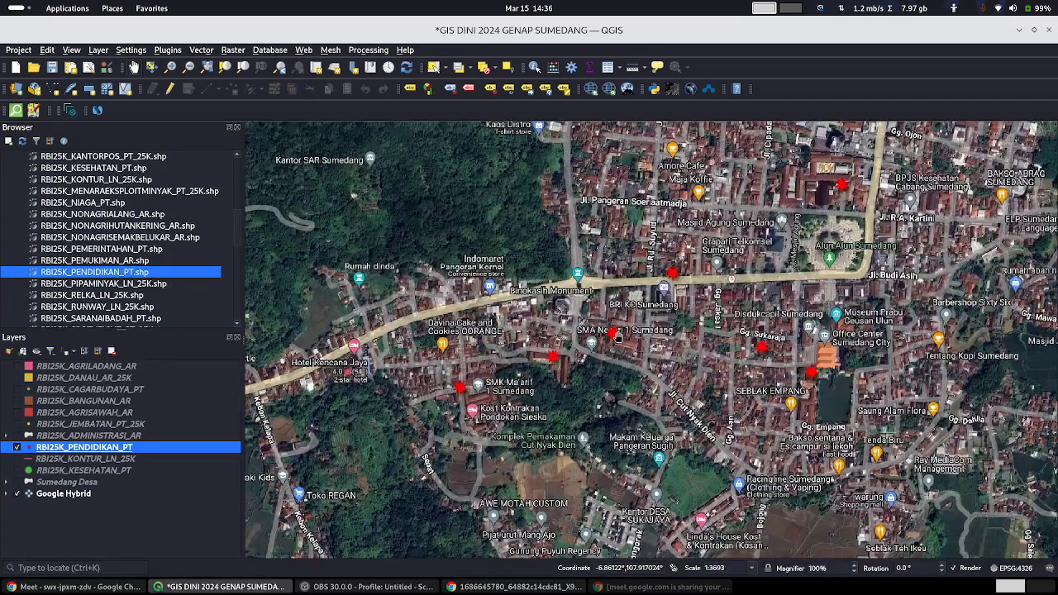
{"action": "scroll", "coordinate": [471, 395], "scroll_direction": "up", "scroll_amount": 1}
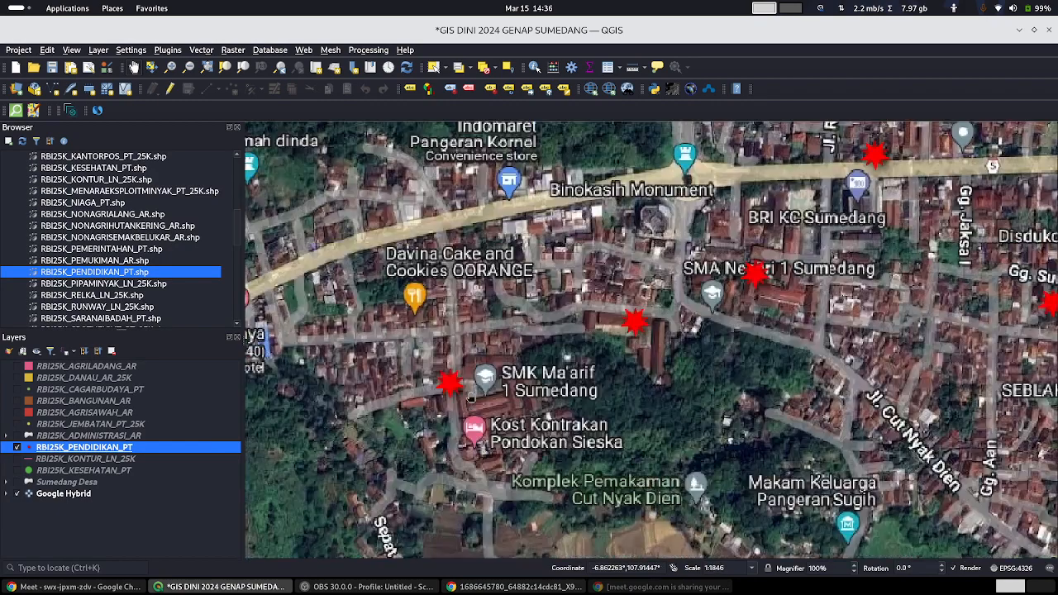
{"action": "scroll", "coordinate": [470, 395], "scroll_direction": "up", "scroll_amount": 1}
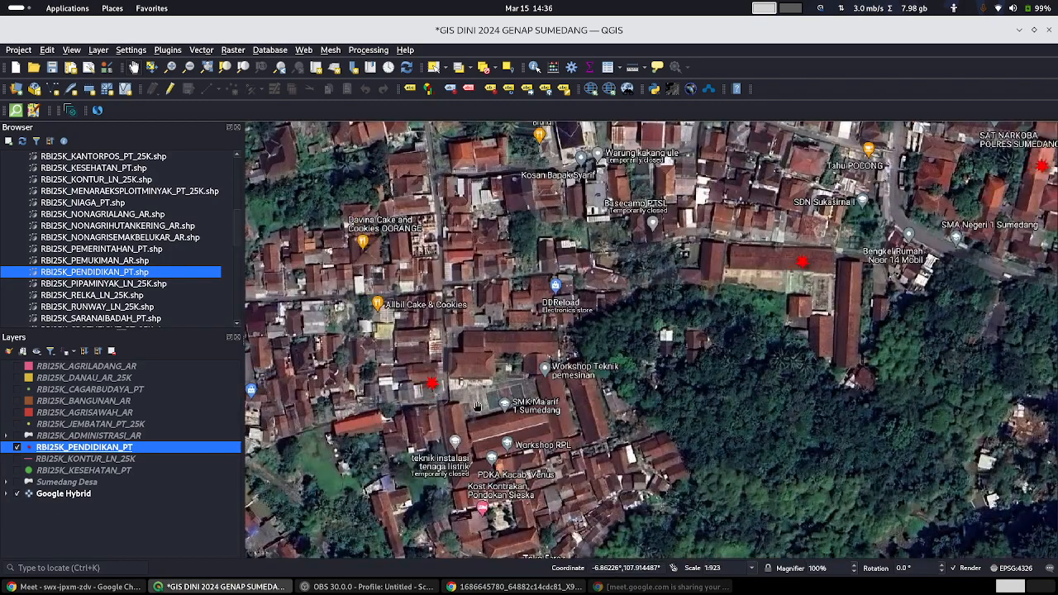
{"action": "scroll", "coordinate": [477, 405], "scroll_direction": "up", "scroll_amount": 1}
{"action": "scroll", "coordinate": [477, 405], "scroll_direction": "down", "scroll_amount": 1}
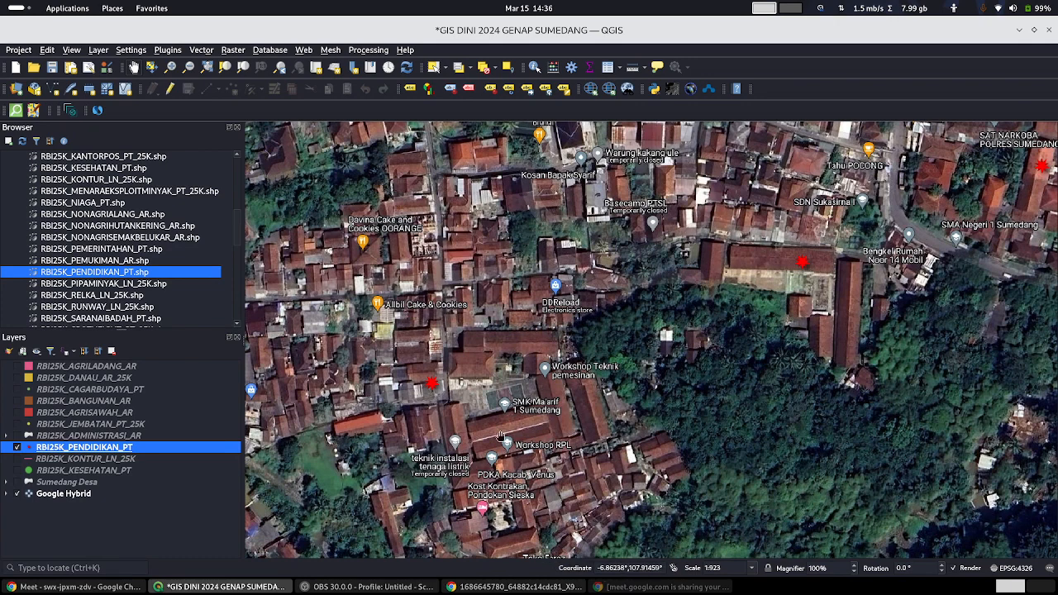
{"action": "scroll", "coordinate": [500, 436], "scroll_direction": "up", "scroll_amount": 1}
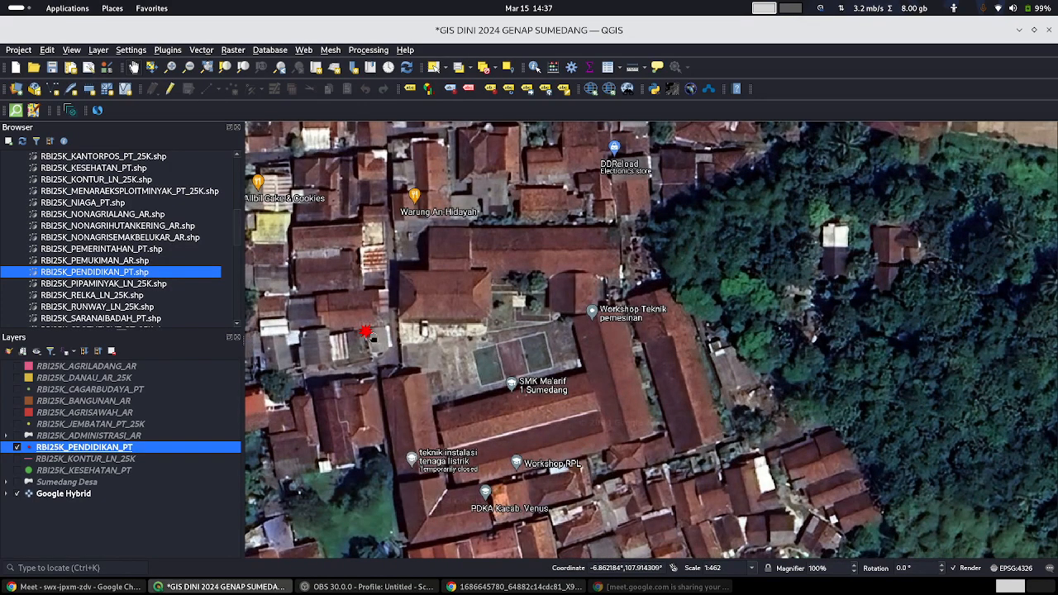
{"action": "scroll", "coordinate": [529, 356], "scroll_direction": "down", "scroll_amount": 4}
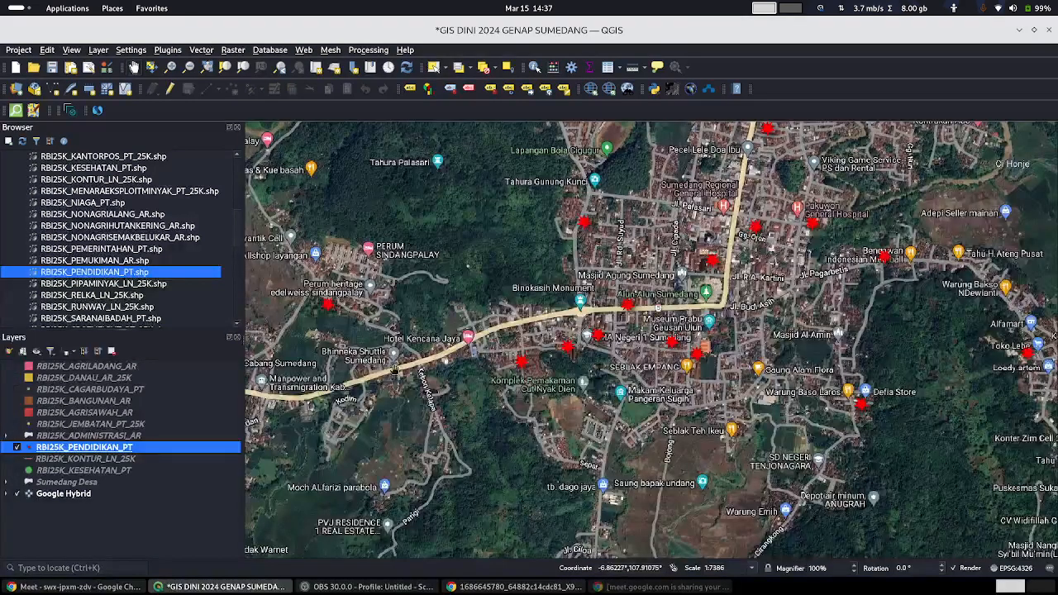
Step: Look through the list of RBI25K shapefiles in the Sumedang folder
{"action": "scroll", "coordinate": [176, 244], "scroll_direction": "up", "scroll_amount": 6}
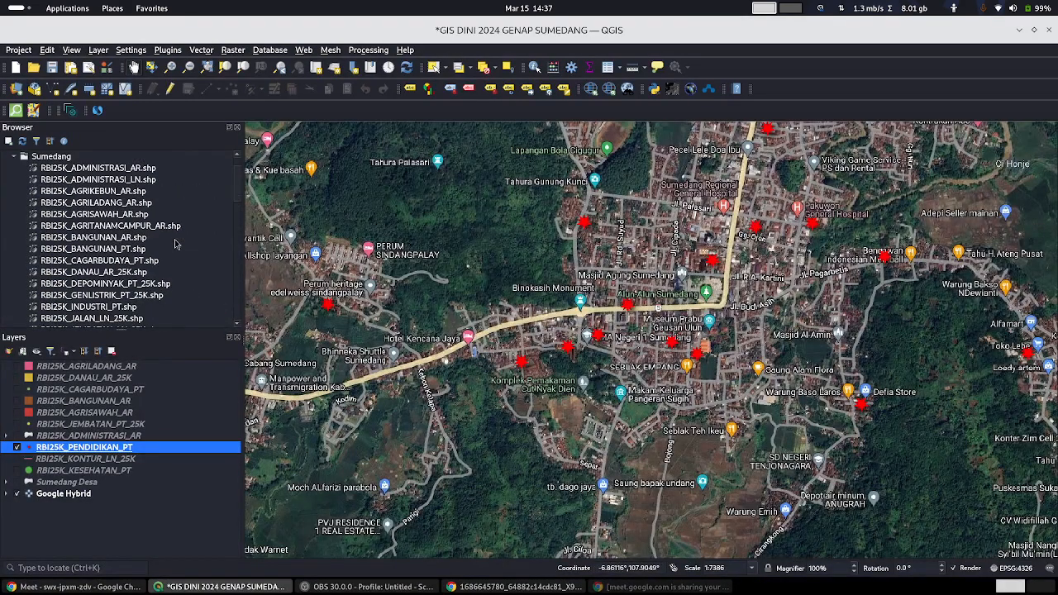
{"action": "scroll", "coordinate": [176, 244], "scroll_direction": "down", "scroll_amount": 5}
{"action": "left_click", "coordinate": [175, 243]}
{"action": "scroll", "coordinate": [176, 243], "scroll_direction": "down", "scroll_amount": 2}
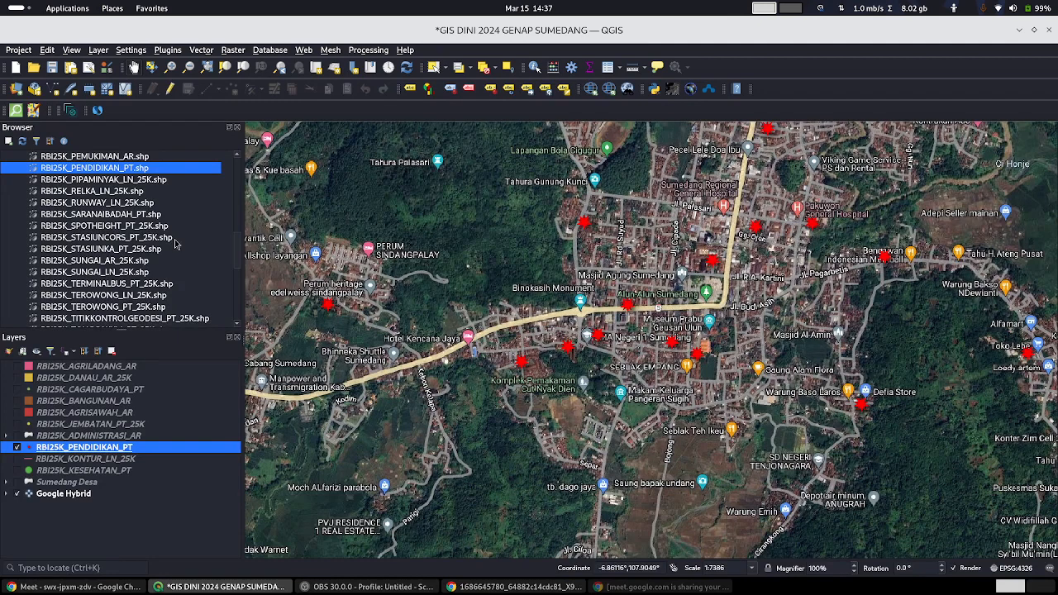
{"action": "scroll", "coordinate": [175, 243], "scroll_direction": "down", "scroll_amount": 2}
{"action": "scroll", "coordinate": [176, 244], "scroll_direction": "up", "scroll_amount": 4}
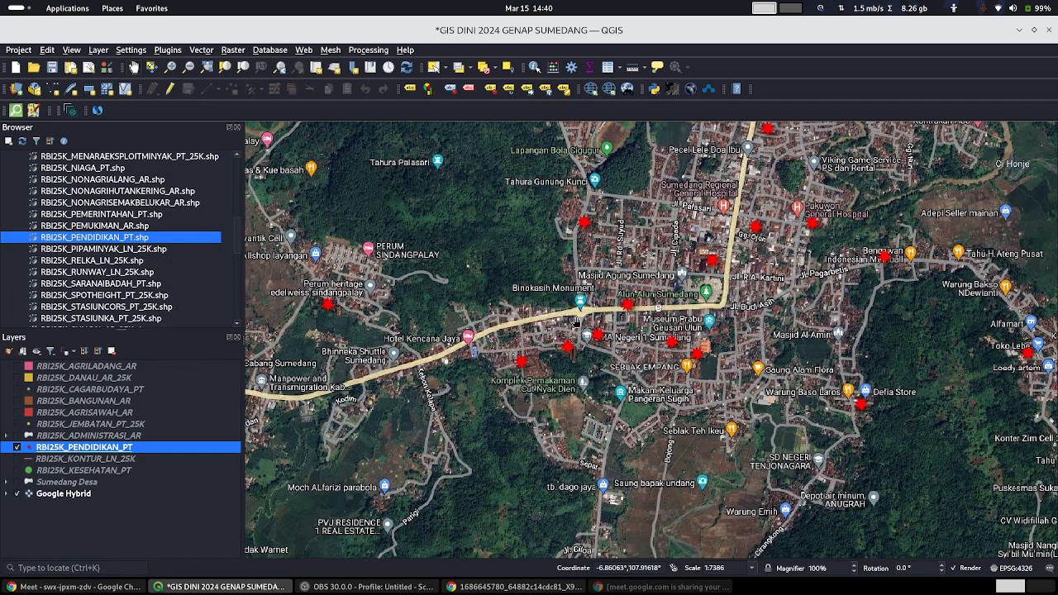
Step: Switch to Google Maps in the browser, search for "freeport", and look through the results list
{"action": "left_click", "coordinate": [470, 588]}
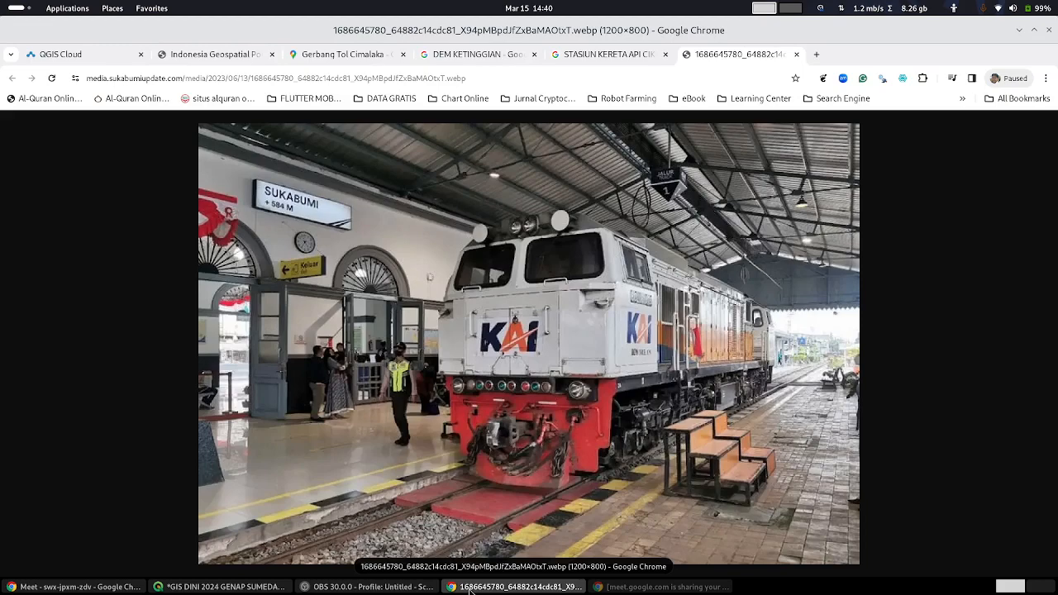
{"action": "left_click", "coordinate": [335, 55]}
{"action": "left_click", "coordinate": [201, 140]}
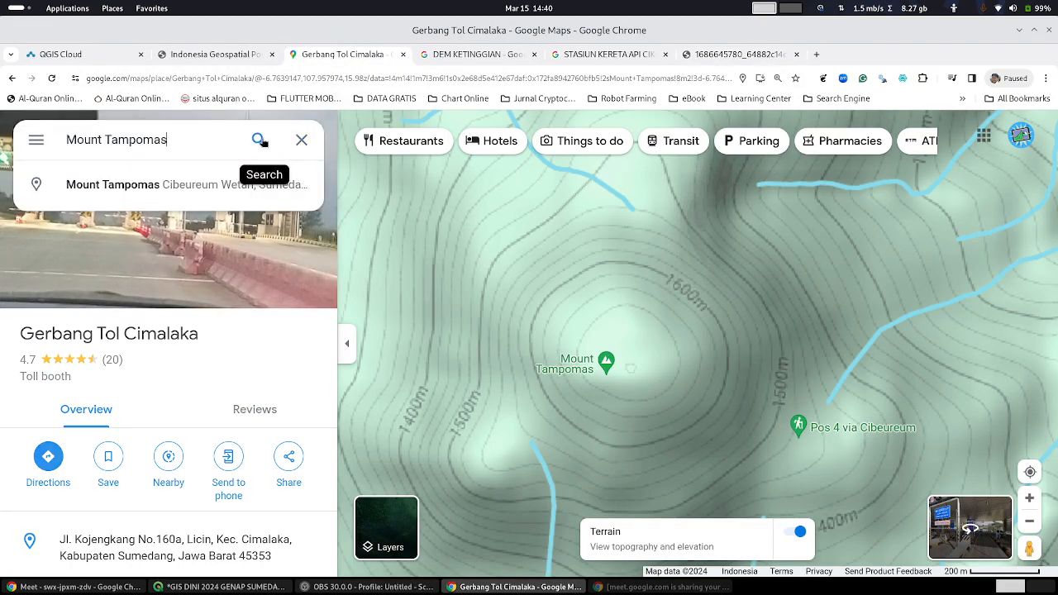
{"action": "left_click", "coordinate": [303, 141]}
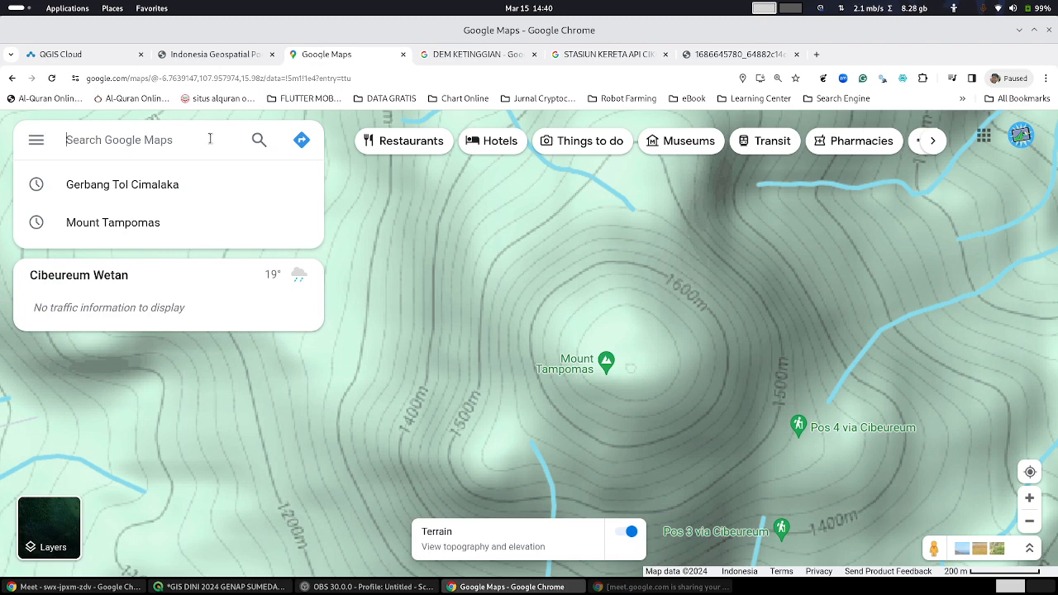
{"action": "type", "text": "FREEPORT"}
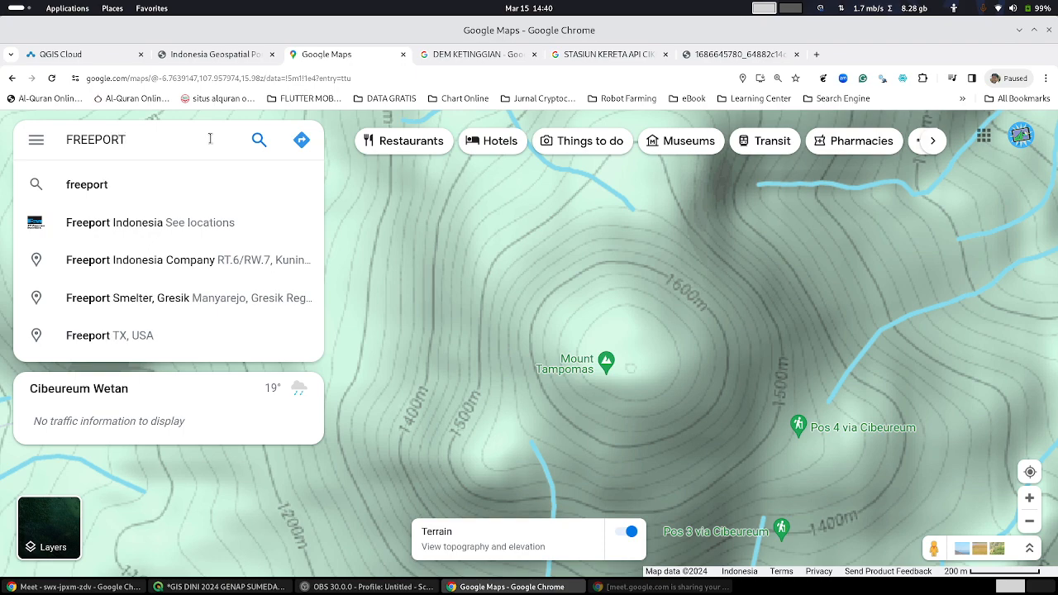
{"action": "left_click", "coordinate": [193, 190]}
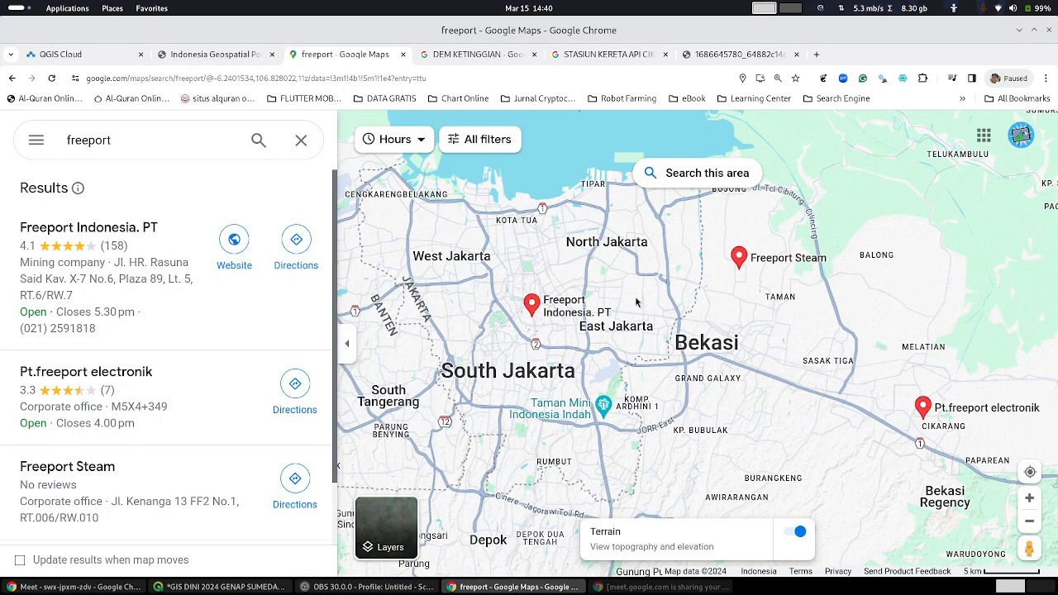
{"action": "scroll", "coordinate": [163, 452], "scroll_direction": "down", "scroll_amount": 2}
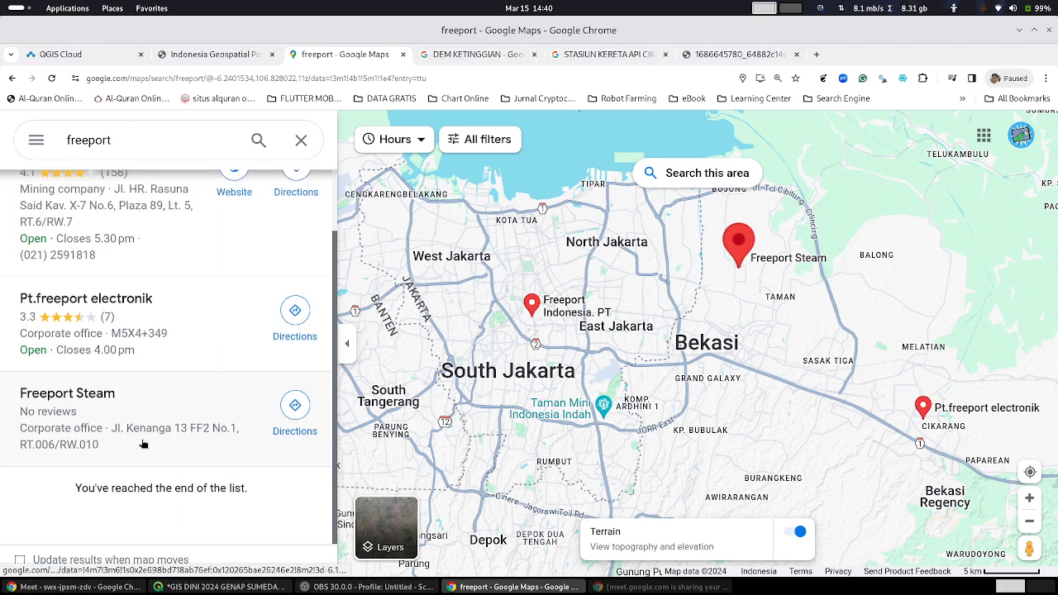
{"action": "scroll", "coordinate": [136, 389], "scroll_direction": "up", "scroll_amount": 2}
Step: Search for "freeport mining indonesia" and check where the Freeport Indonesia. PT result is located
{"action": "left_click", "coordinate": [159, 137]}
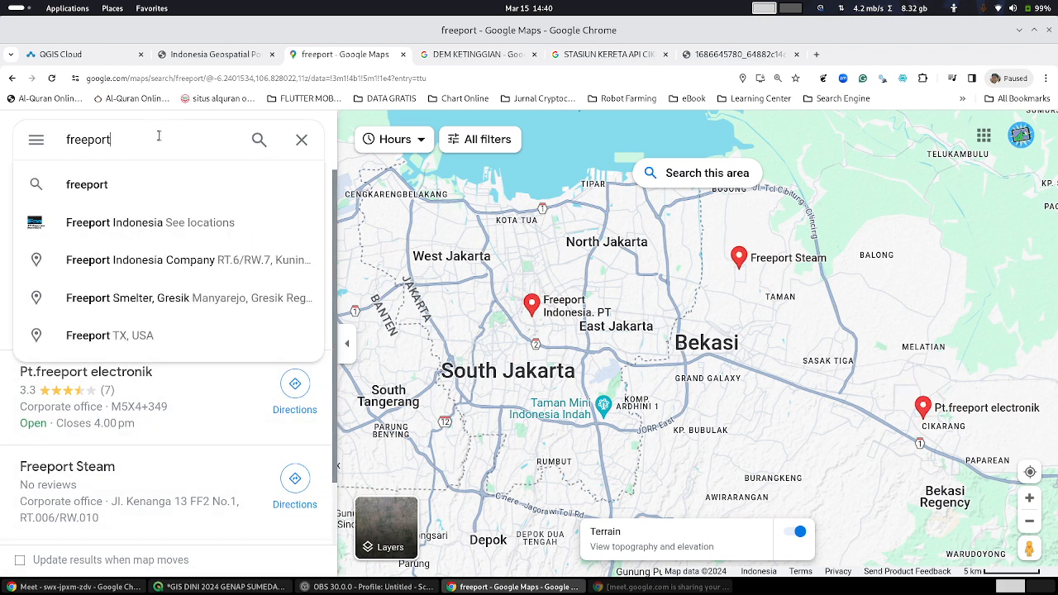
{"action": "type", "text": "MINING"}
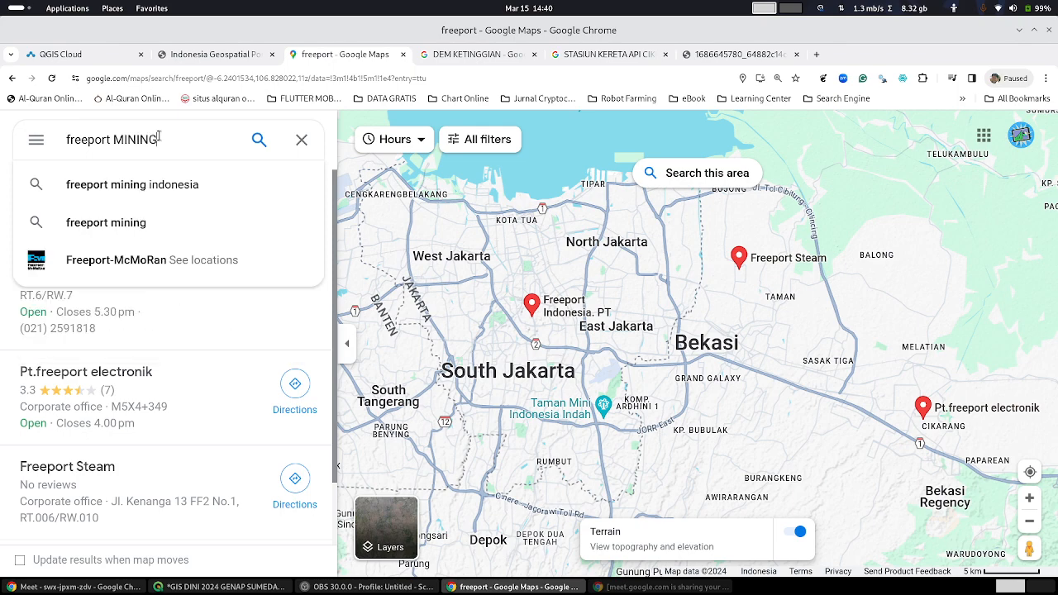
{"action": "left_click", "coordinate": [184, 184]}
{"action": "left_click", "coordinate": [310, 292]}
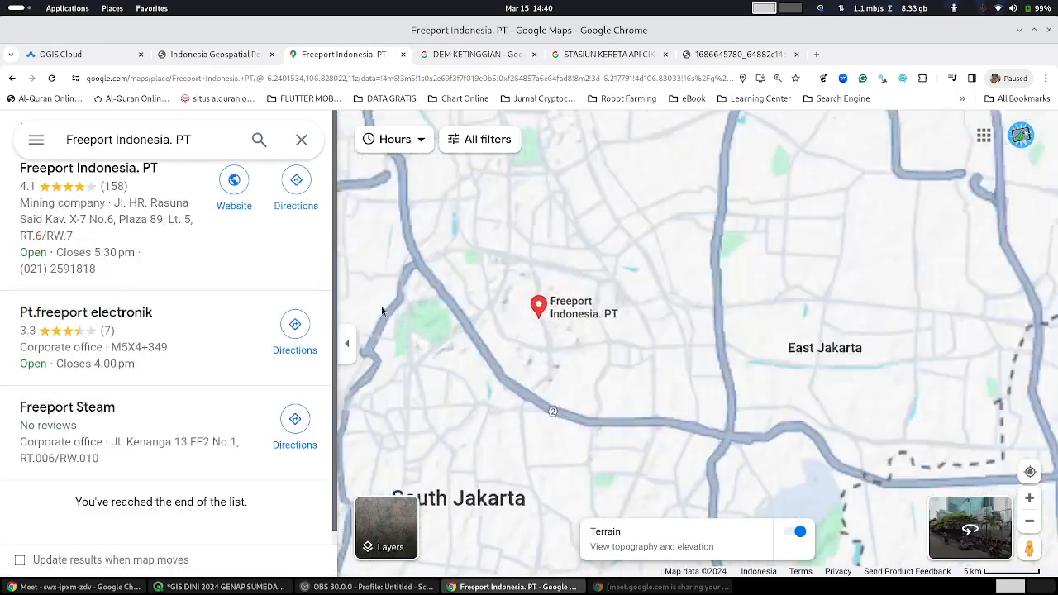
{"action": "scroll", "coordinate": [161, 337], "scroll_direction": "down", "scroll_amount": 4}
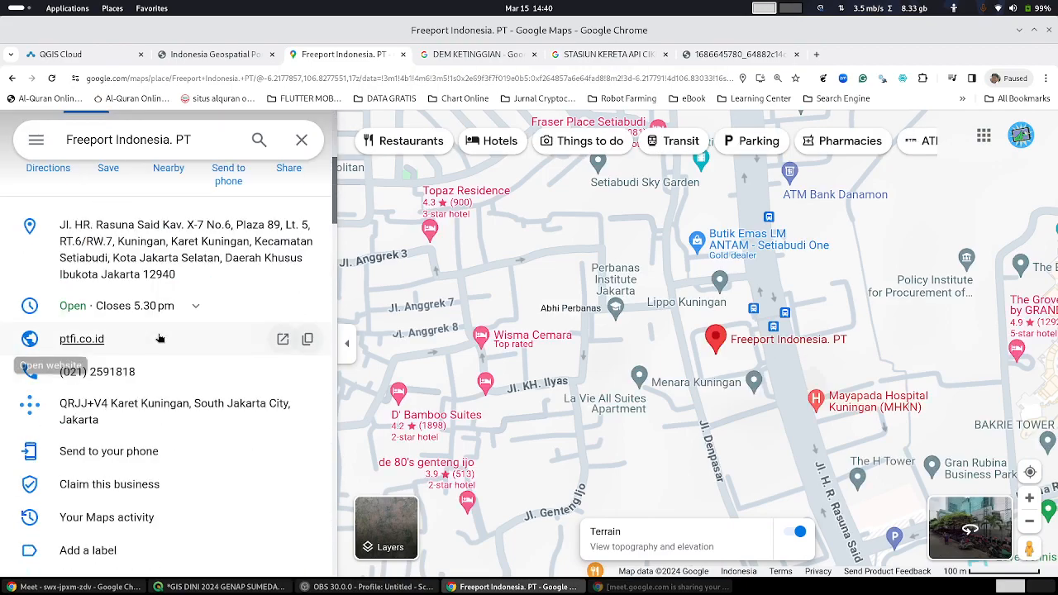
{"action": "scroll", "coordinate": [161, 338], "scroll_direction": "up", "scroll_amount": 4}
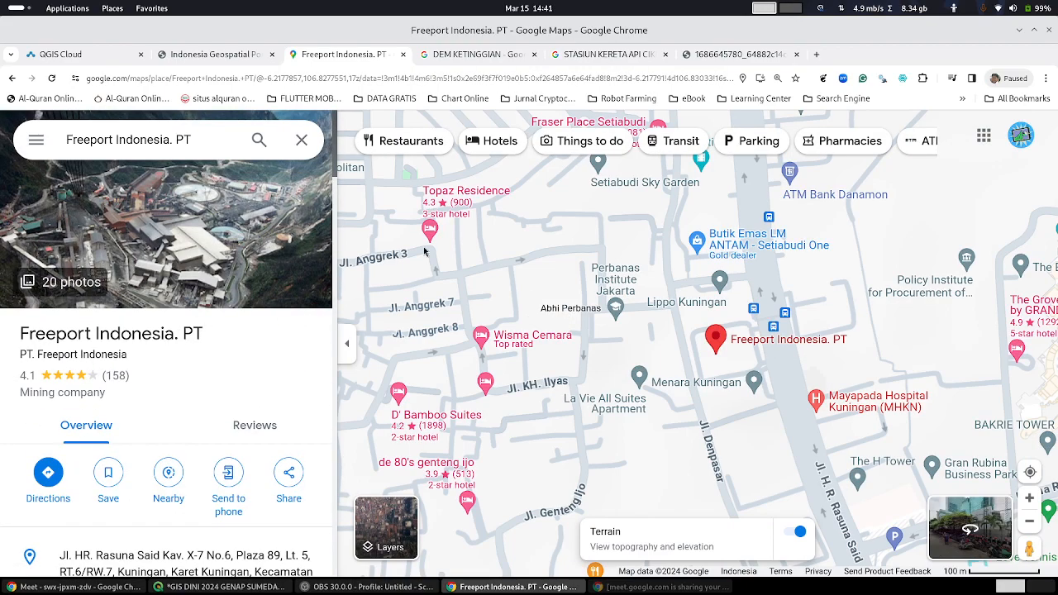
{"action": "scroll", "coordinate": [653, 343], "scroll_direction": "down", "scroll_amount": 5}
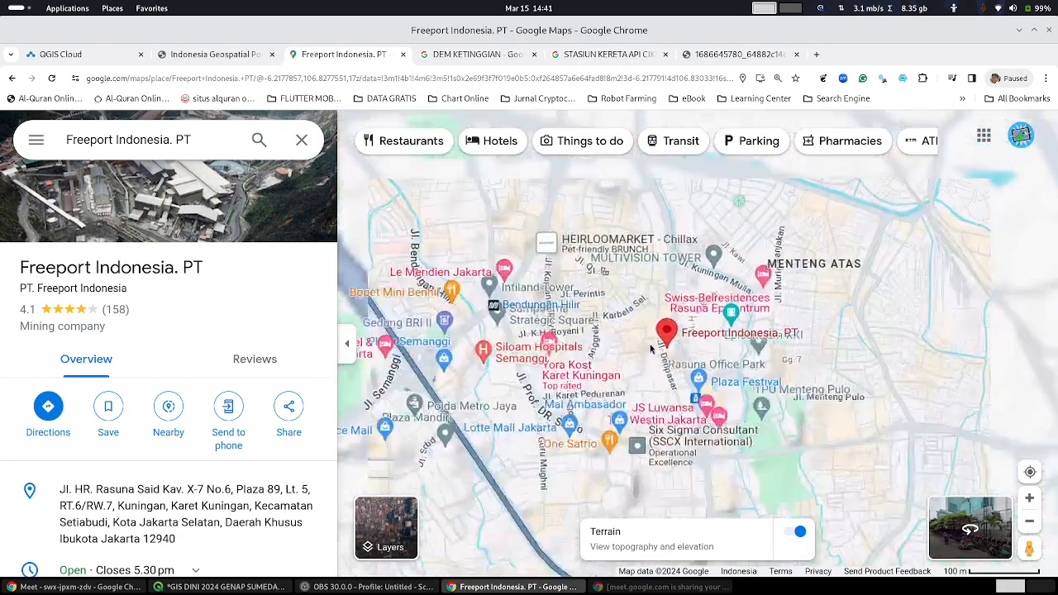
{"action": "scroll", "coordinate": [654, 343], "scroll_direction": "down", "scroll_amount": 5}
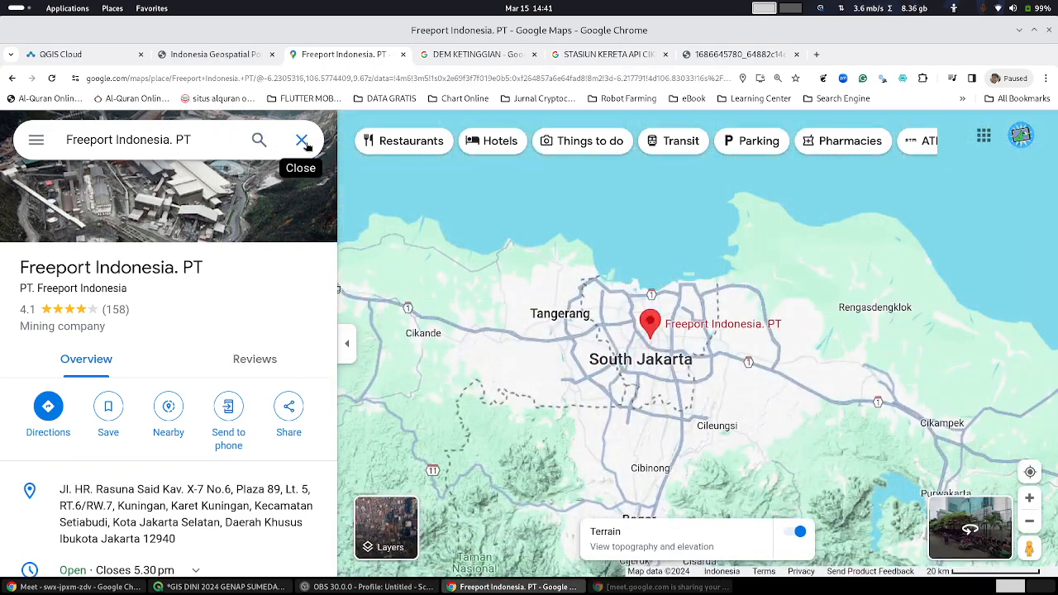
Step: Search for "FREEPORT SITE TIMIKA" and review the place details of the PT Freeport Indonesia result
{"action": "left_click", "coordinate": [302, 141]}
{"action": "type", "text": "FR"}
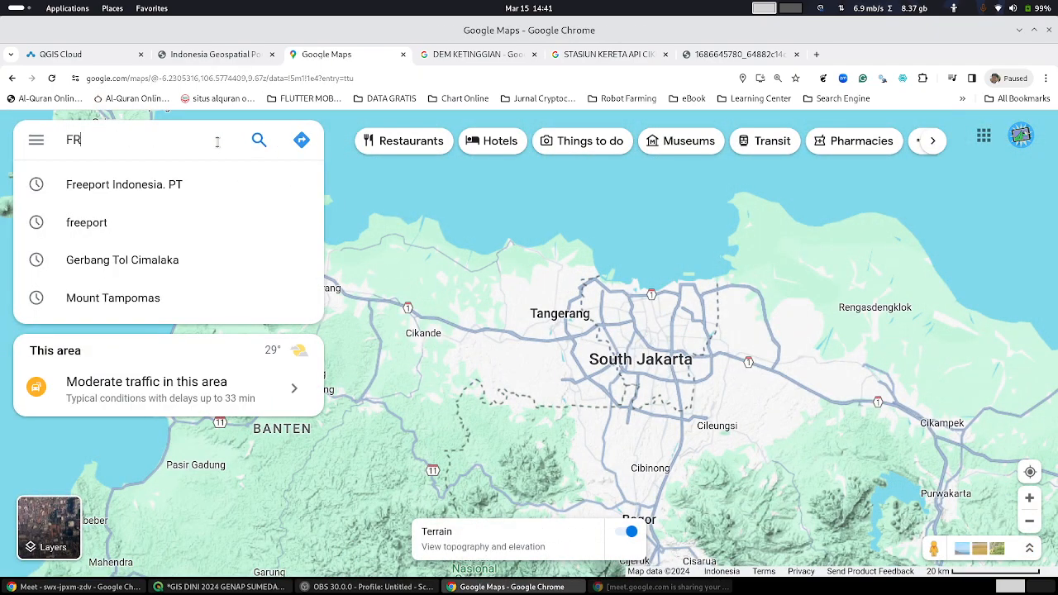
{"action": "type", "text": "EEPORT S"}
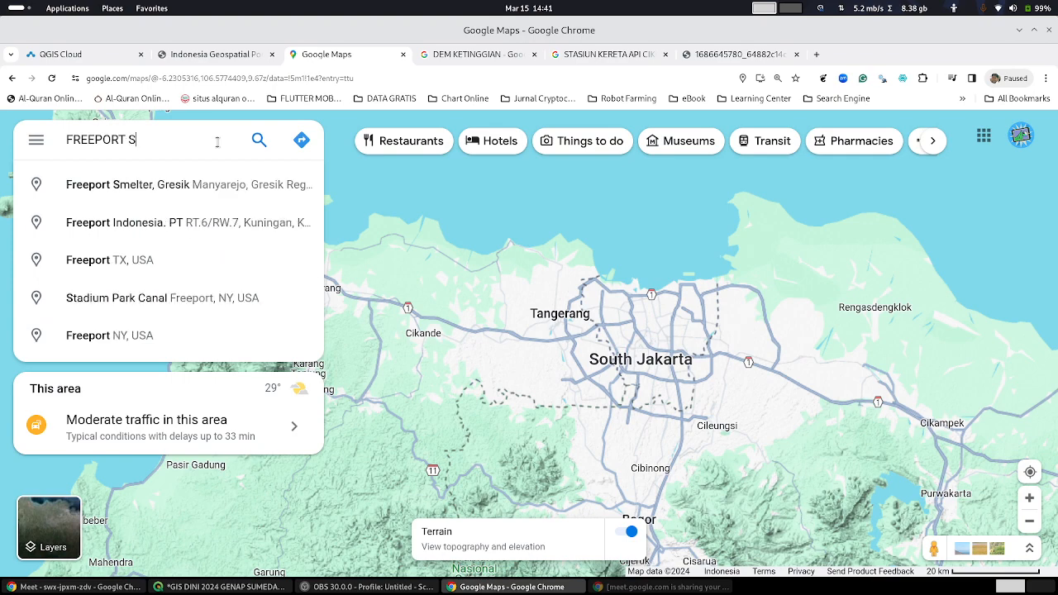
{"action": "type", "text": "ITE TIMIKA"}
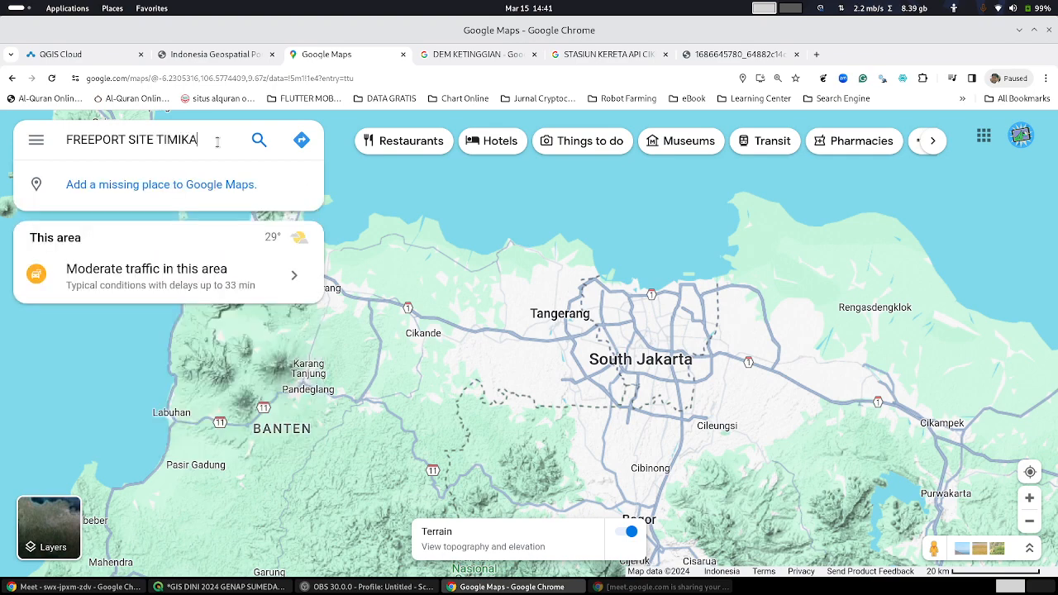
{"action": "key", "text": "Return"}
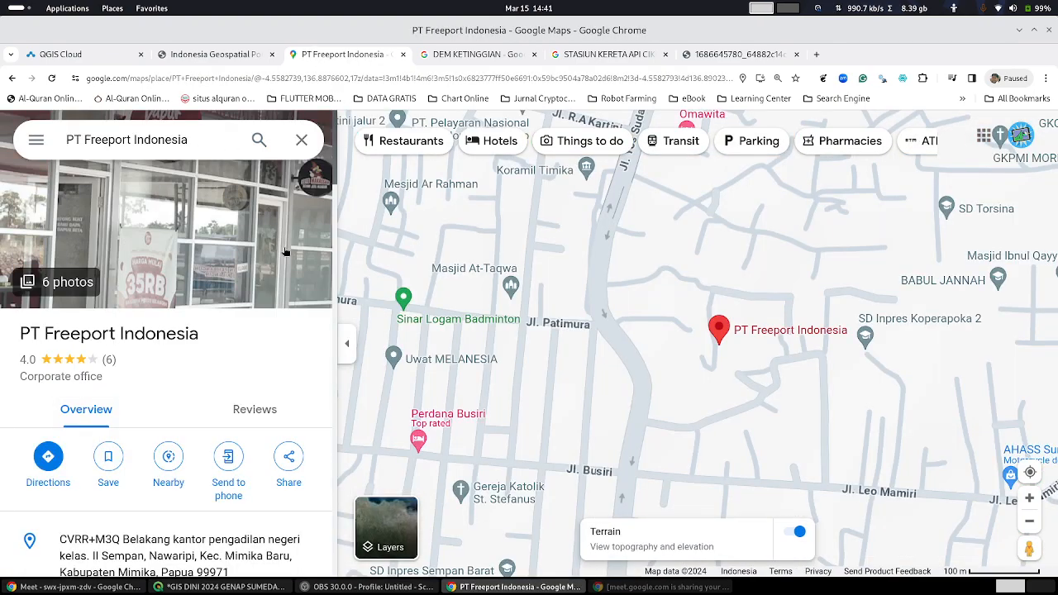
{"action": "scroll", "coordinate": [257, 343], "scroll_direction": "down", "scroll_amount": 5}
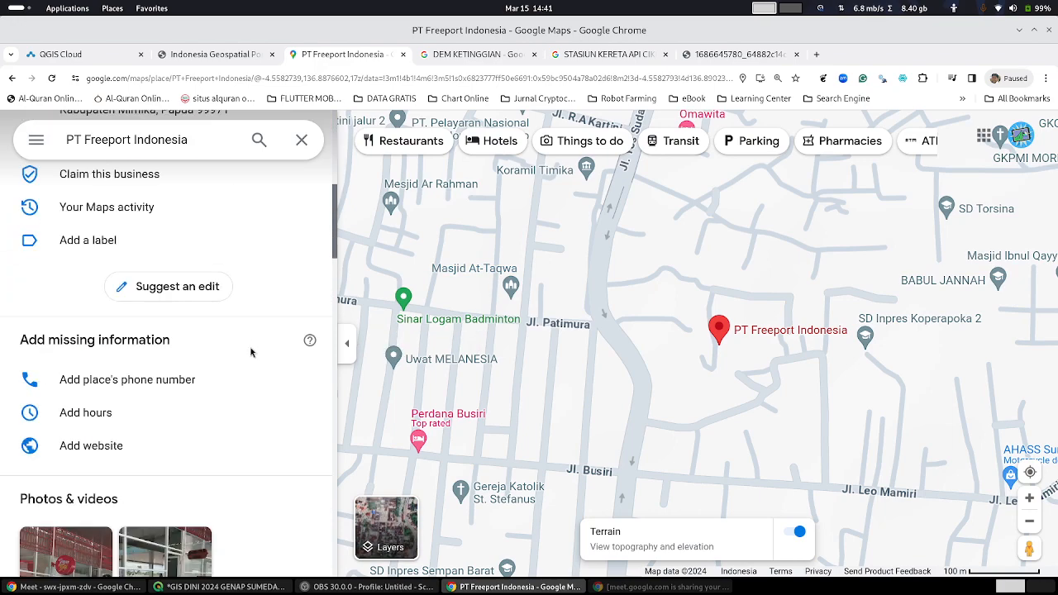
{"action": "scroll", "coordinate": [244, 339], "scroll_direction": "up", "scroll_amount": 4}
{"action": "scroll", "coordinate": [245, 339], "scroll_direction": "up", "scroll_amount": 2}
Step: Search for Timika in Mimika Regency, Papua, and find Tembagapura in the mountains to its north
{"action": "left_click", "coordinate": [302, 139]}
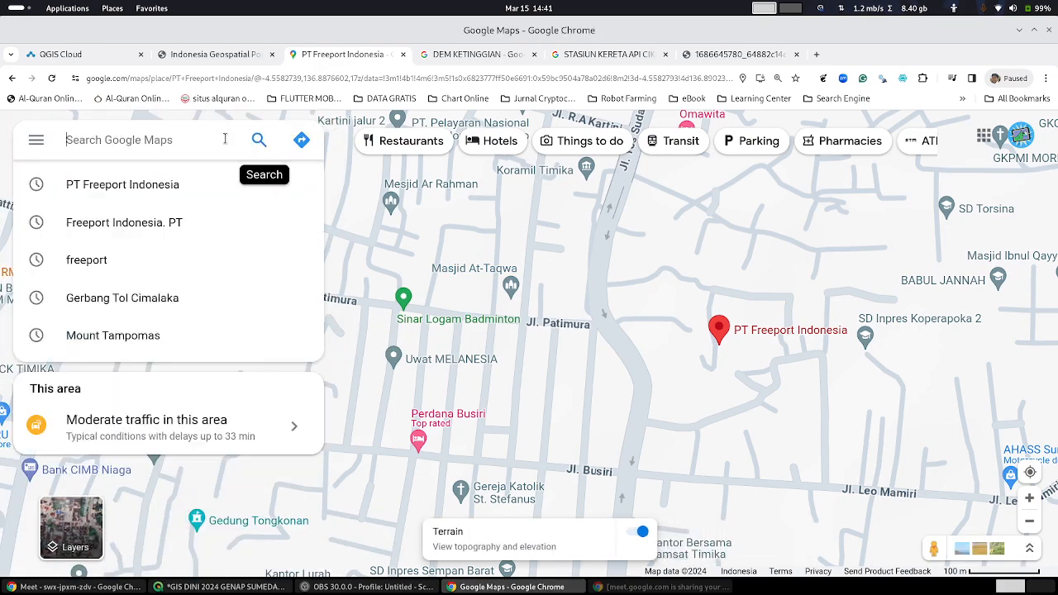
{"action": "type", "text": "TIMIKA"}
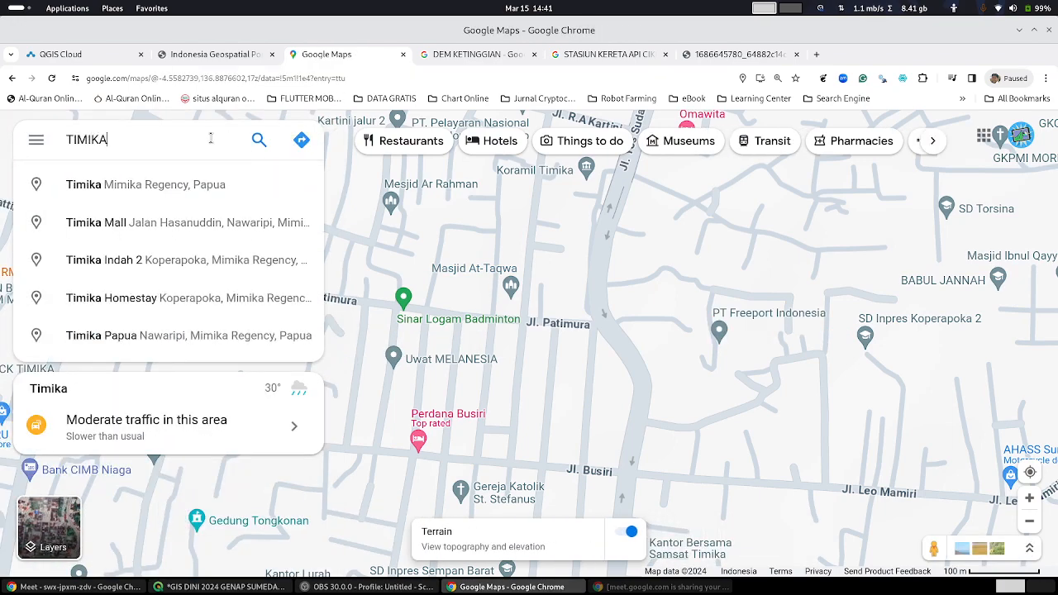
{"action": "left_click", "coordinate": [194, 185]}
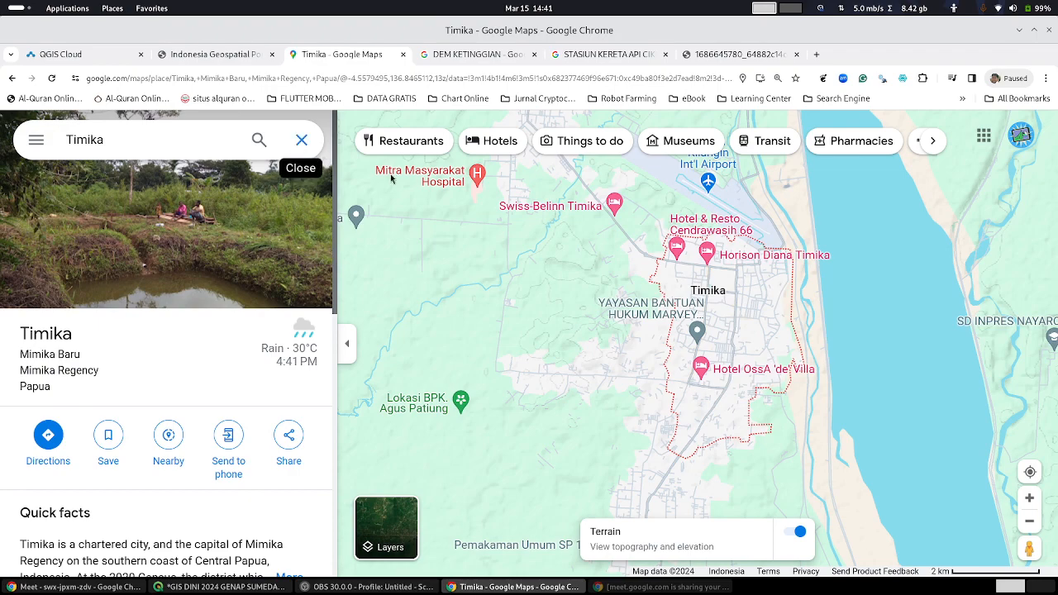
{"action": "scroll", "coordinate": [702, 353], "scroll_direction": "down", "scroll_amount": 2}
{"action": "scroll", "coordinate": [703, 353], "scroll_direction": "down", "scroll_amount": 5}
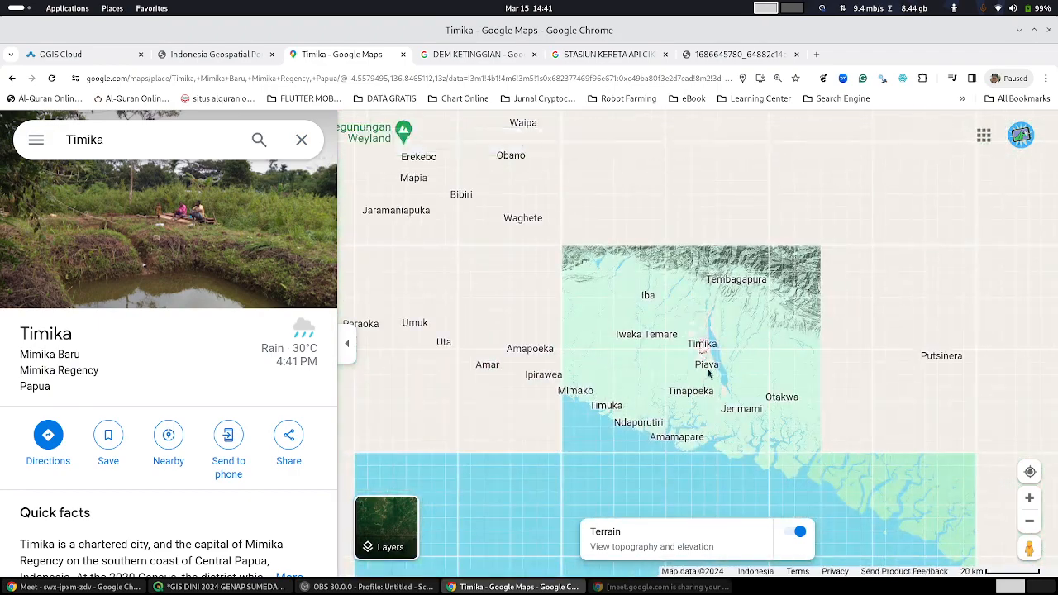
{"action": "scroll", "coordinate": [720, 352], "scroll_direction": "up", "scroll_amount": 4}
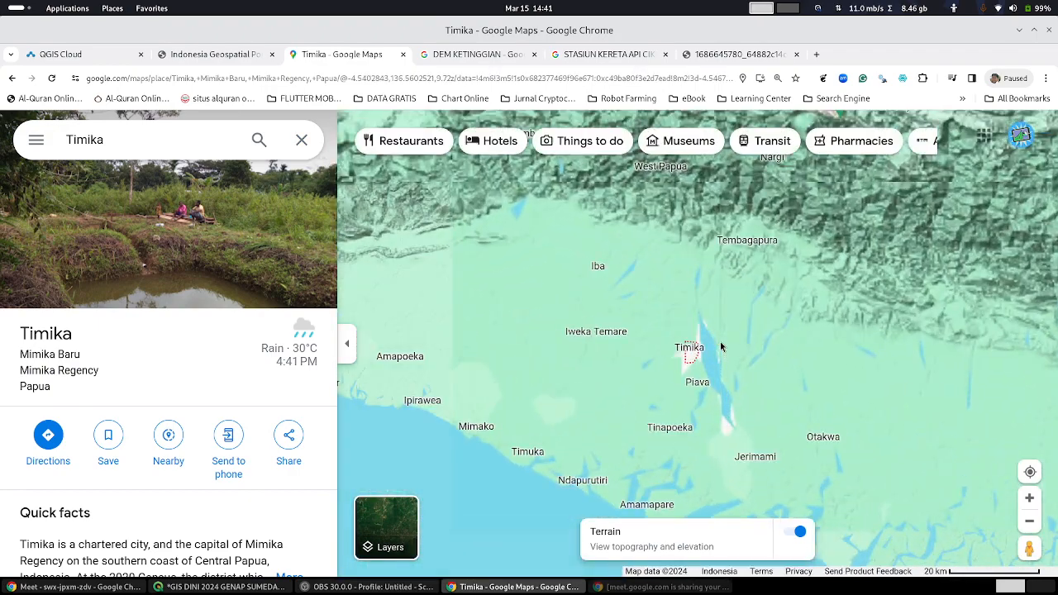
{"action": "scroll", "coordinate": [787, 238], "scroll_direction": "up", "scroll_amount": 4}
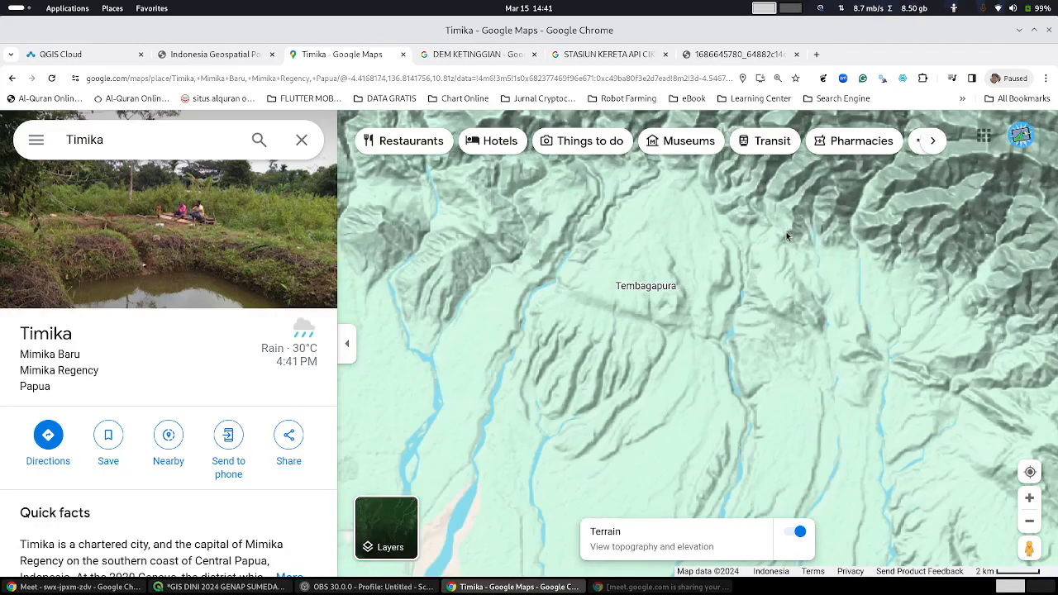
{"action": "left_click_drag", "start_coordinate": [775, 251], "coordinate": [798, 343]}
Step: Show satellite imagery and follow the terrain north from Tembagapura past Nargi to the Grasberg Copper-Gold Mine near Puncak Jaya
{"action": "left_click", "coordinate": [387, 523]}
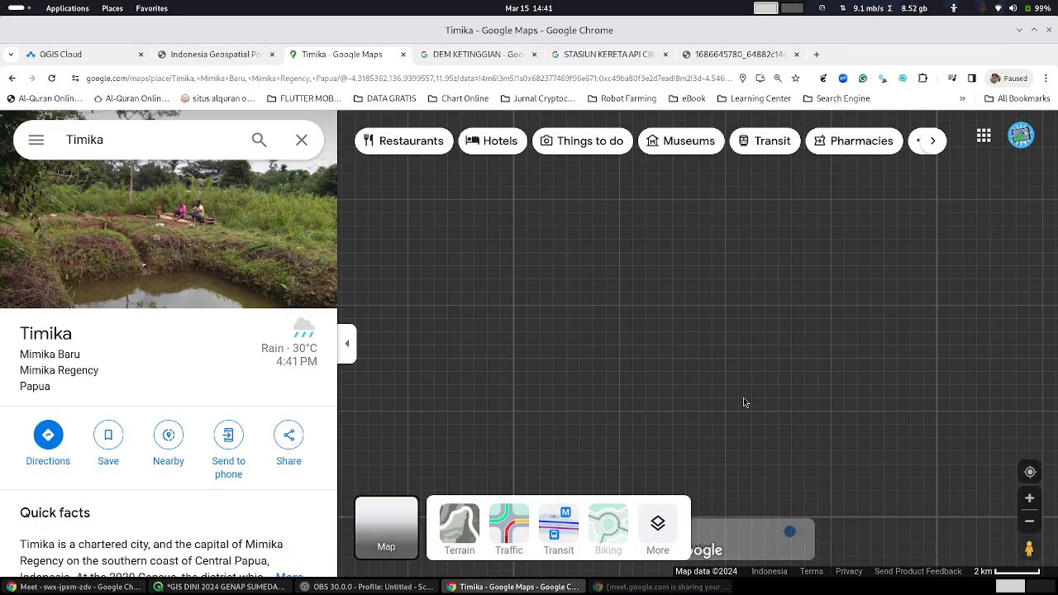
{"action": "scroll", "coordinate": [709, 312], "scroll_direction": "down", "scroll_amount": 2}
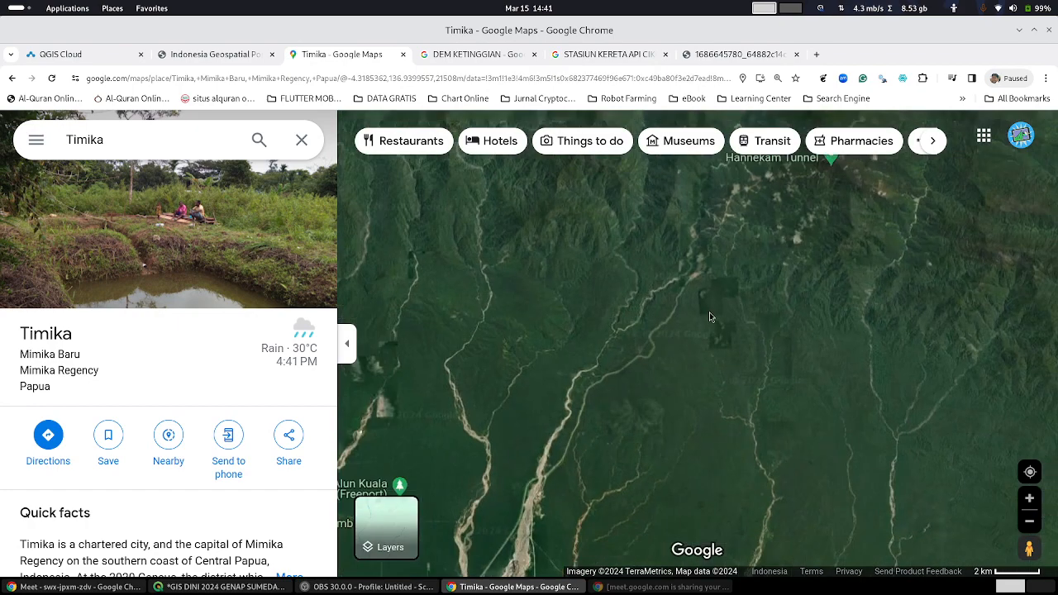
{"action": "scroll", "coordinate": [728, 270], "scroll_direction": "up", "scroll_amount": 2}
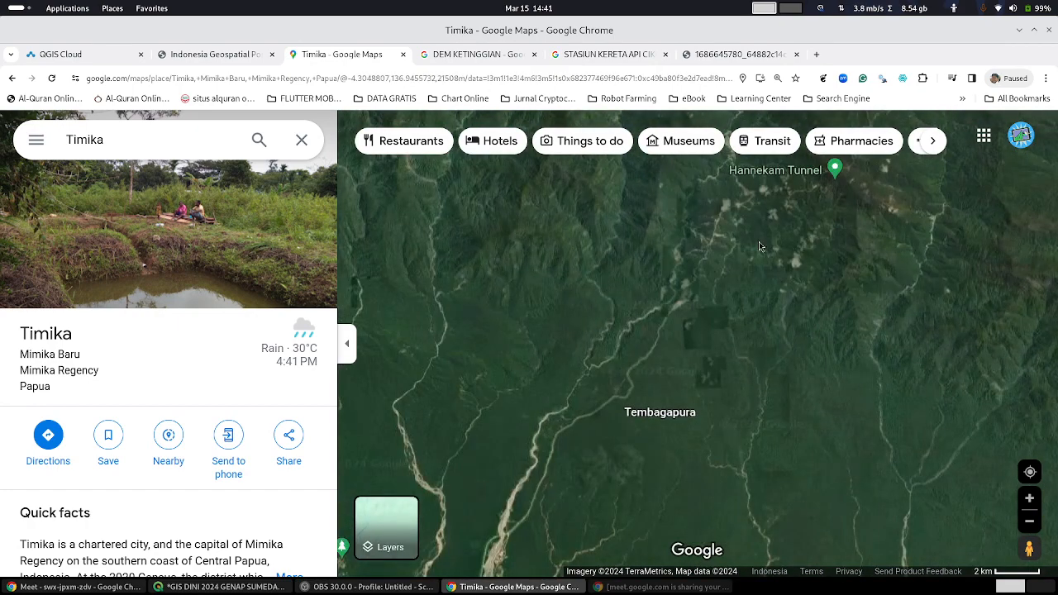
{"action": "left_click_drag", "start_coordinate": [741, 258], "coordinate": [751, 476]}
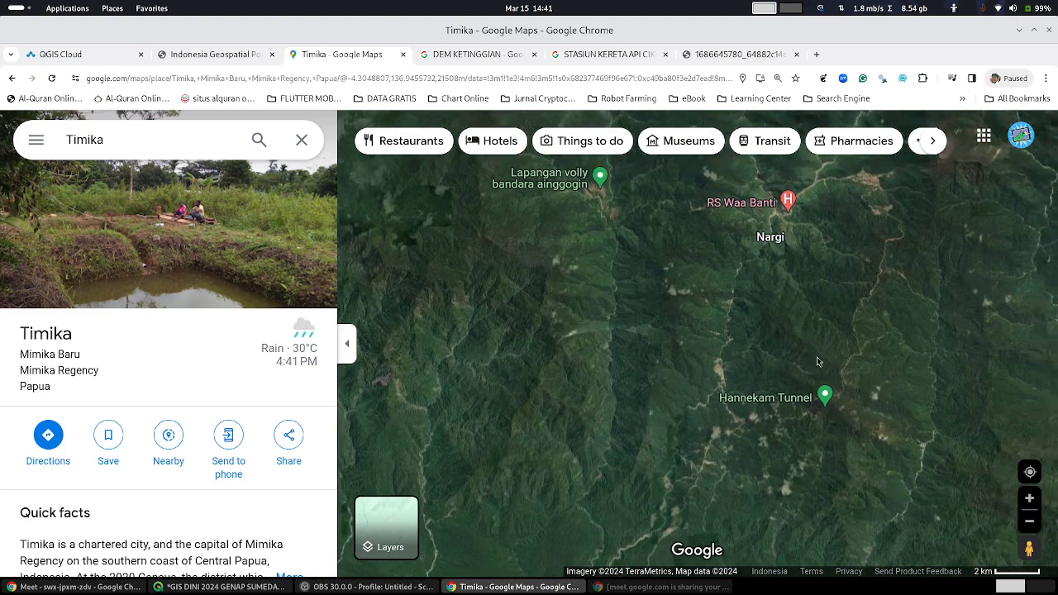
{"action": "left_click_drag", "start_coordinate": [857, 263], "coordinate": [701, 437]}
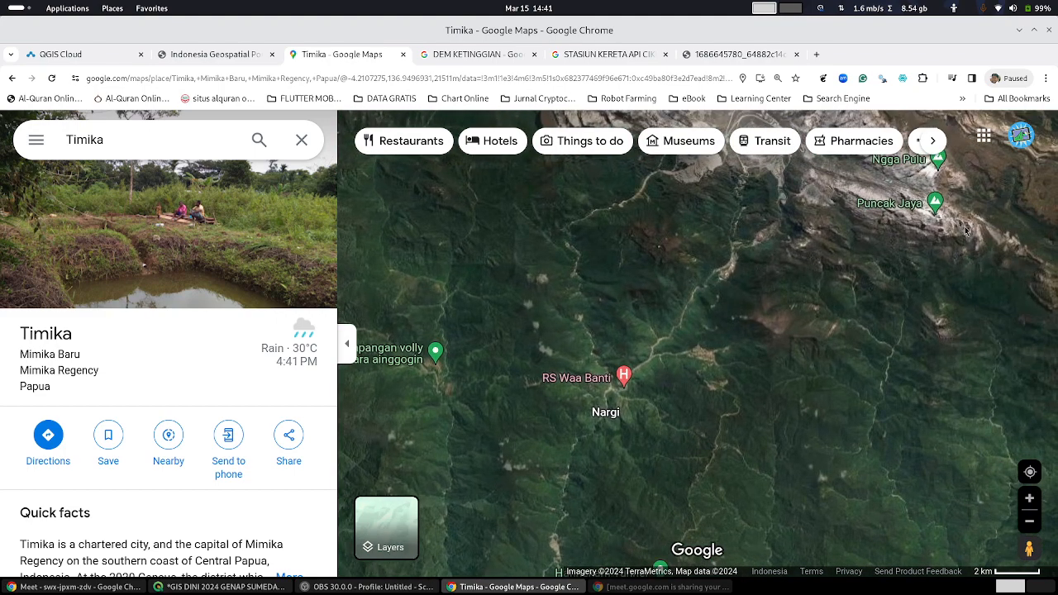
{"action": "left_click_drag", "start_coordinate": [963, 228], "coordinate": [954, 370]}
{"action": "scroll", "coordinate": [781, 257], "scroll_direction": "up", "scroll_amount": 1}
{"action": "scroll", "coordinate": [780, 257], "scroll_direction": "up", "scroll_amount": 3}
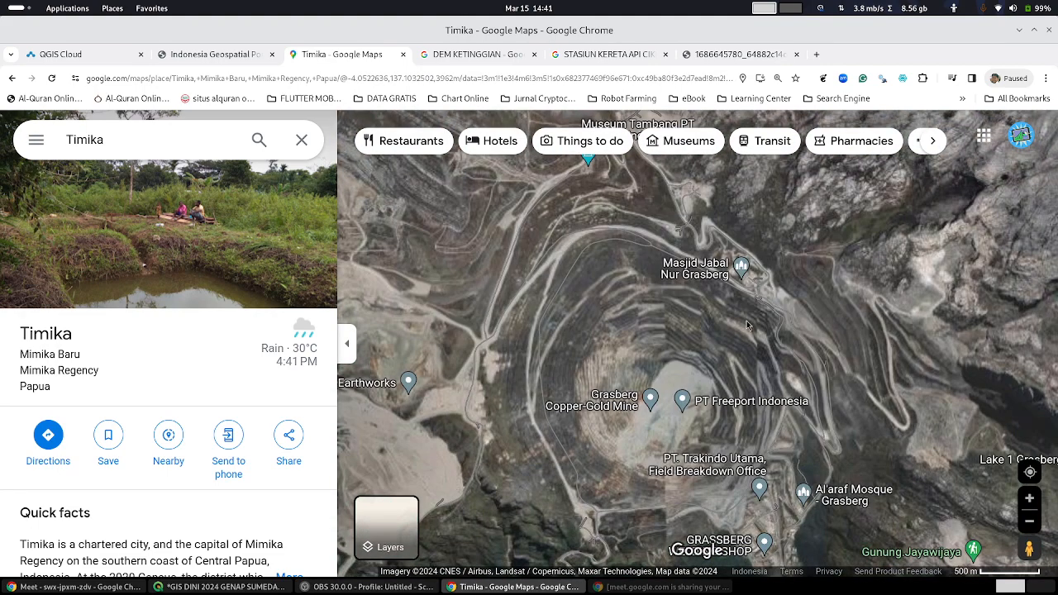
Step: Collapse the place details and examine the terraces and haul roads of the Grasberg open pit up close
{"action": "left_click", "coordinate": [347, 346]}
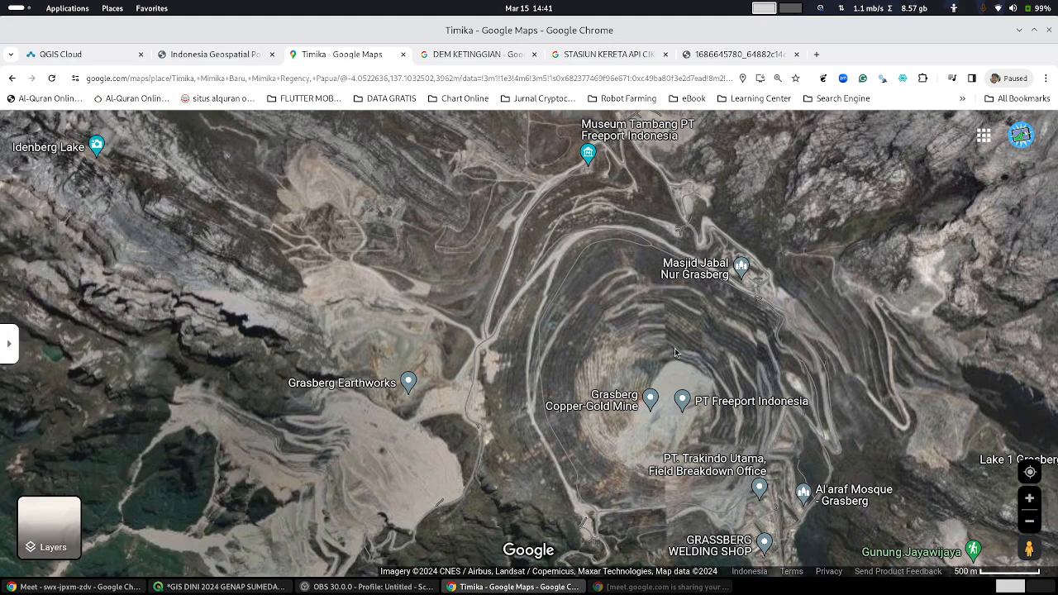
{"action": "scroll", "coordinate": [799, 377], "scroll_direction": "down", "scroll_amount": 1}
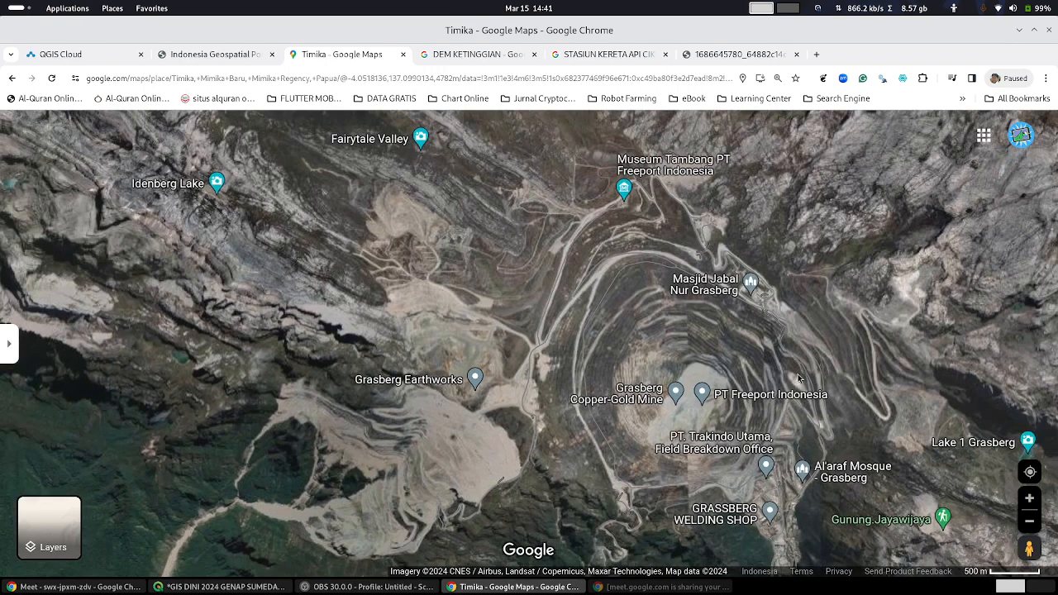
{"action": "scroll", "coordinate": [799, 377], "scroll_direction": "up", "scroll_amount": 2}
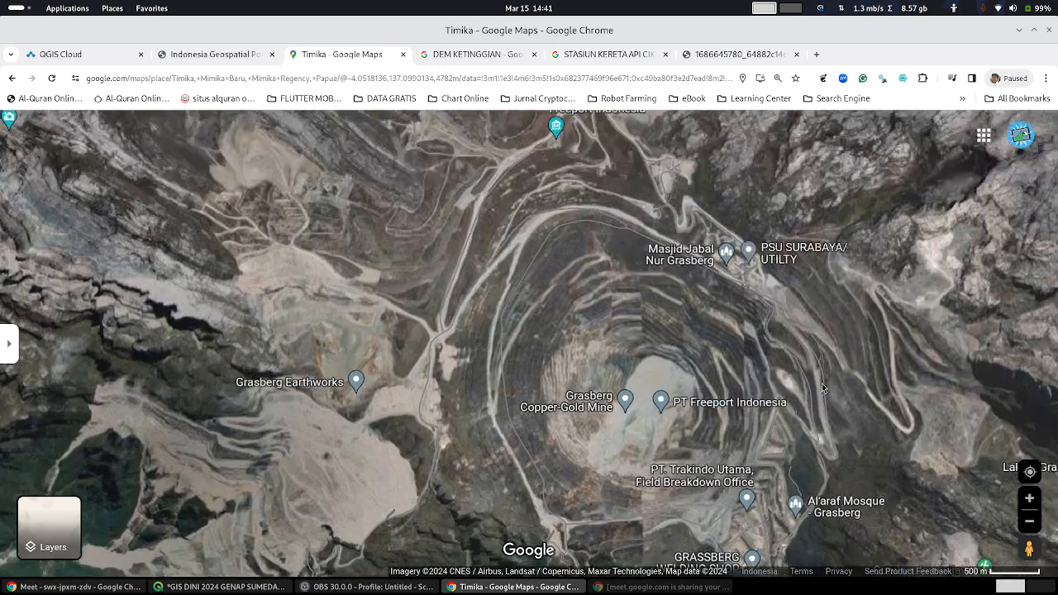
{"action": "scroll", "coordinate": [799, 411], "scroll_direction": "down", "scroll_amount": 1}
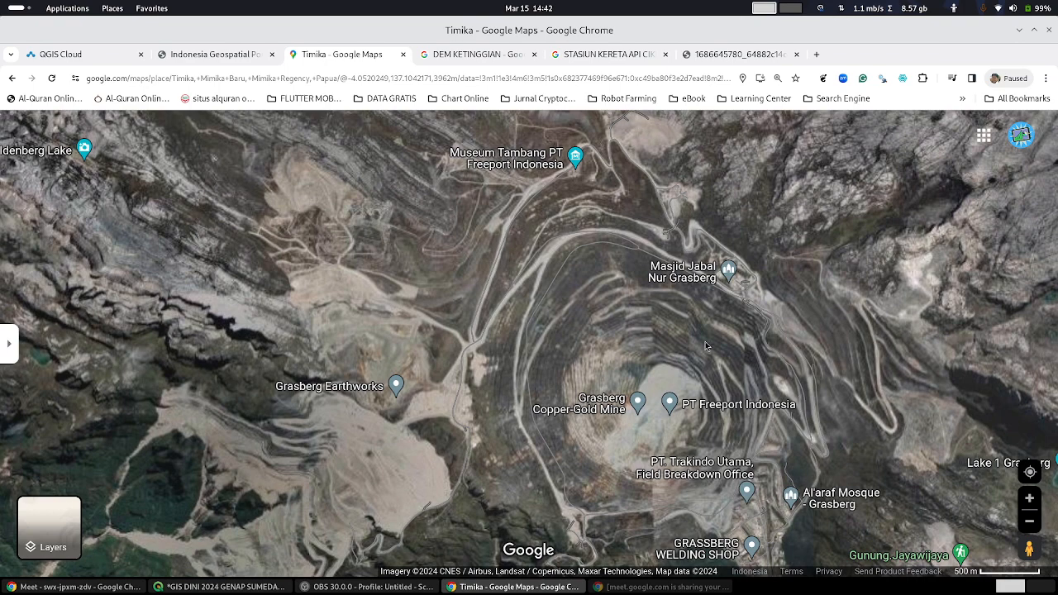
{"action": "scroll", "coordinate": [531, 456], "scroll_direction": "up", "scroll_amount": 3}
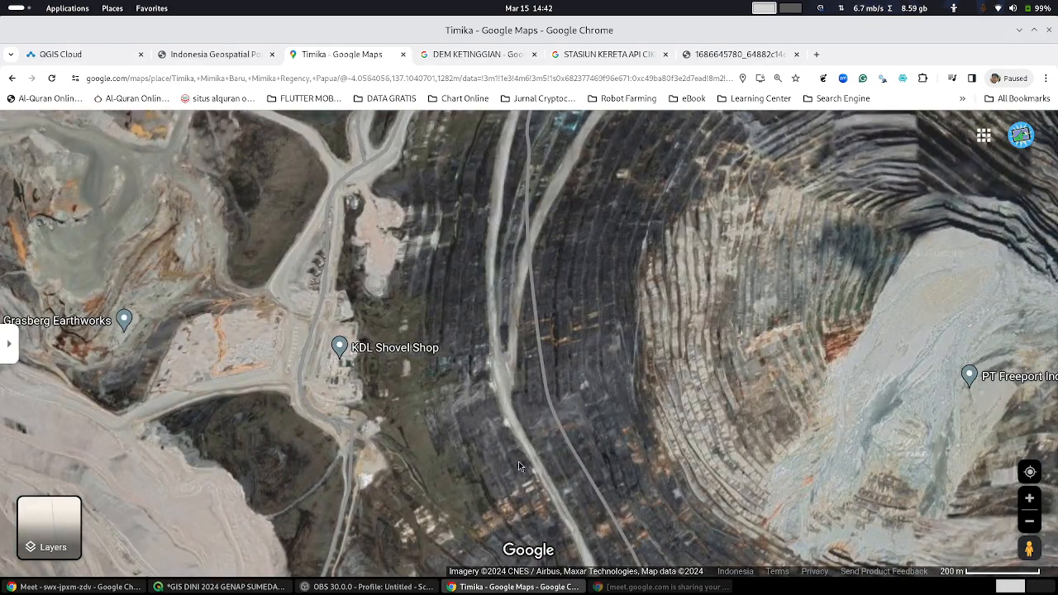
Step: Show the terrain relief of the Grasberg mine area and examine the elevation contours around the open pit near PT Freeport Indonesia
{"action": "scroll", "coordinate": [578, 413], "scroll_direction": "down", "scroll_amount": 3}
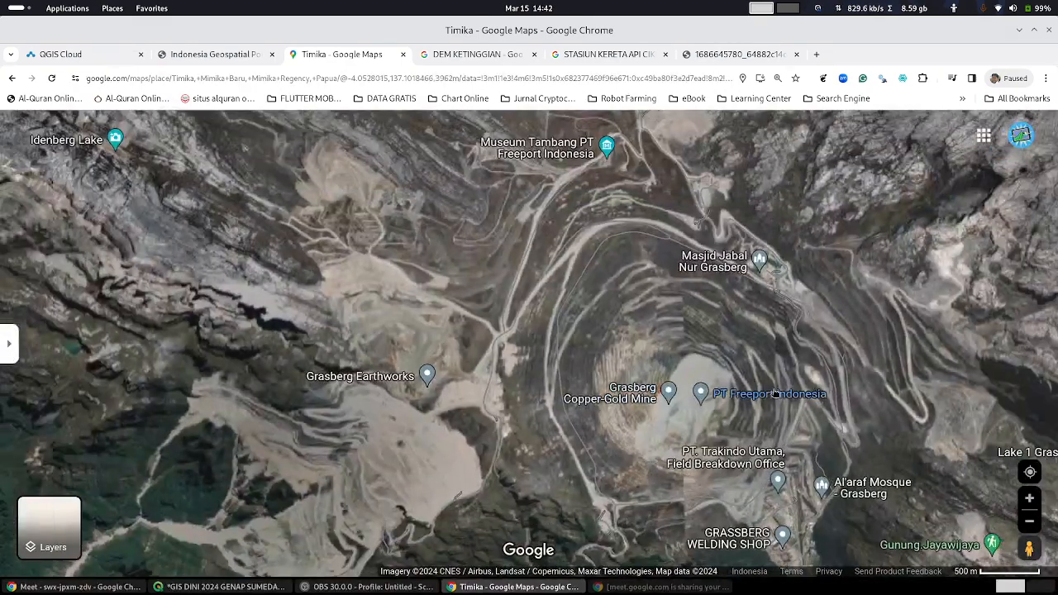
{"action": "left_click_drag", "start_coordinate": [891, 324], "coordinate": [727, 296]}
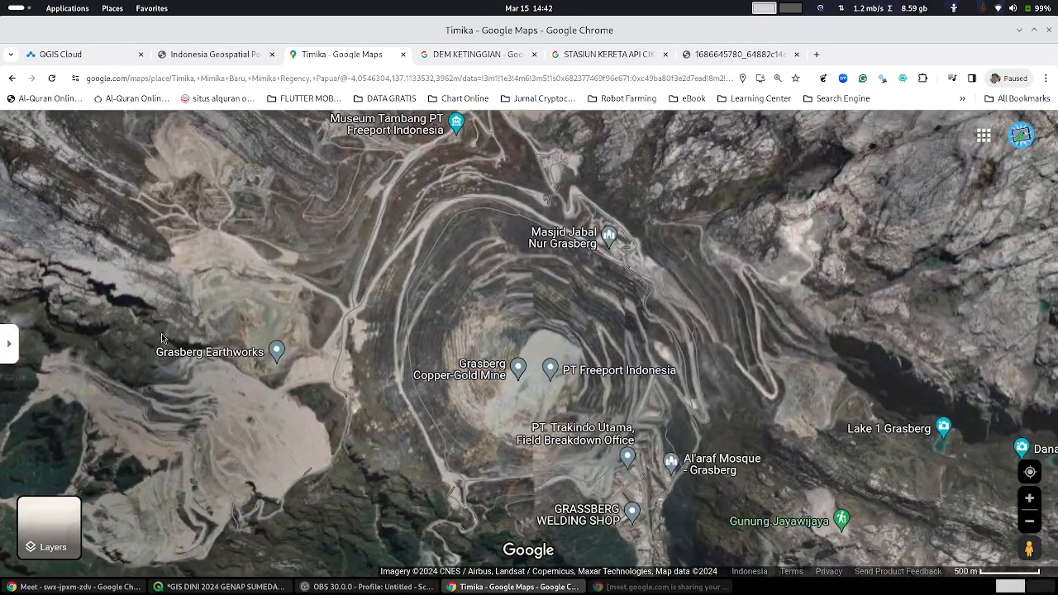
{"action": "mouse_move", "coordinate": [49, 520]}
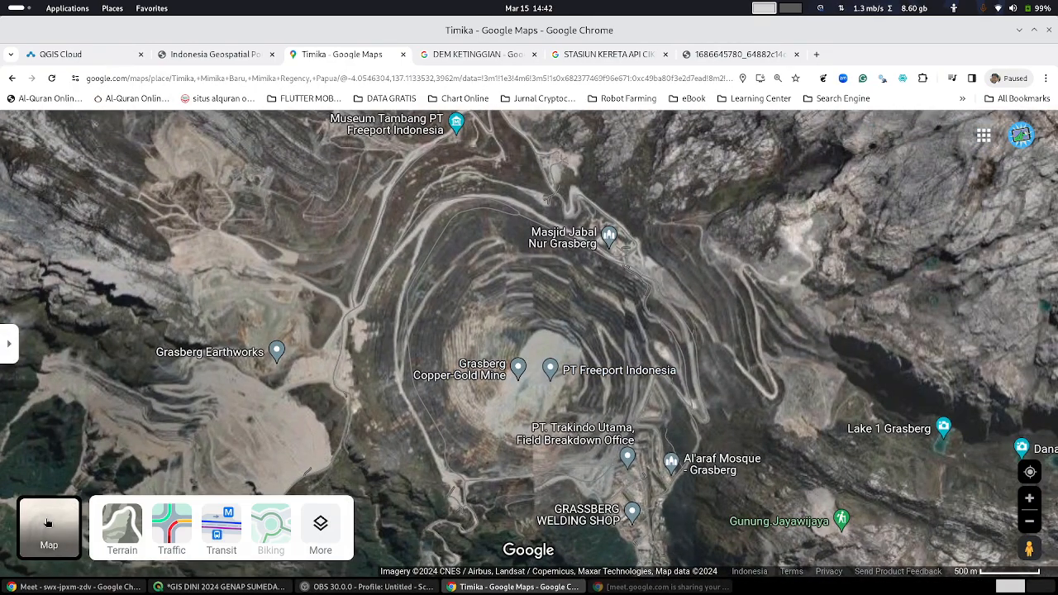
{"action": "left_click", "coordinate": [114, 533]}
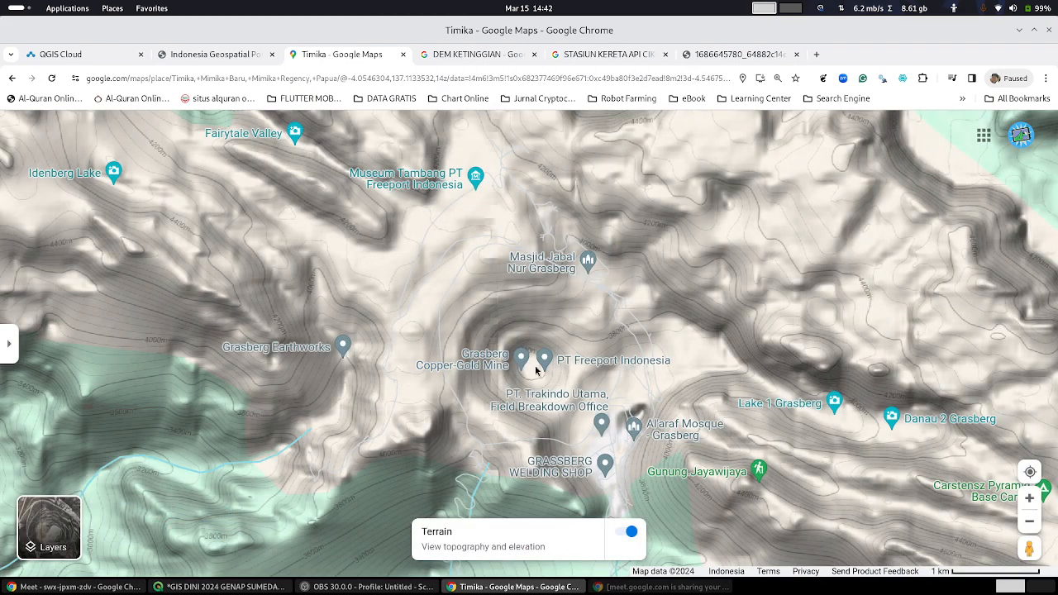
{"action": "scroll", "coordinate": [535, 371], "scroll_direction": "up", "scroll_amount": 3}
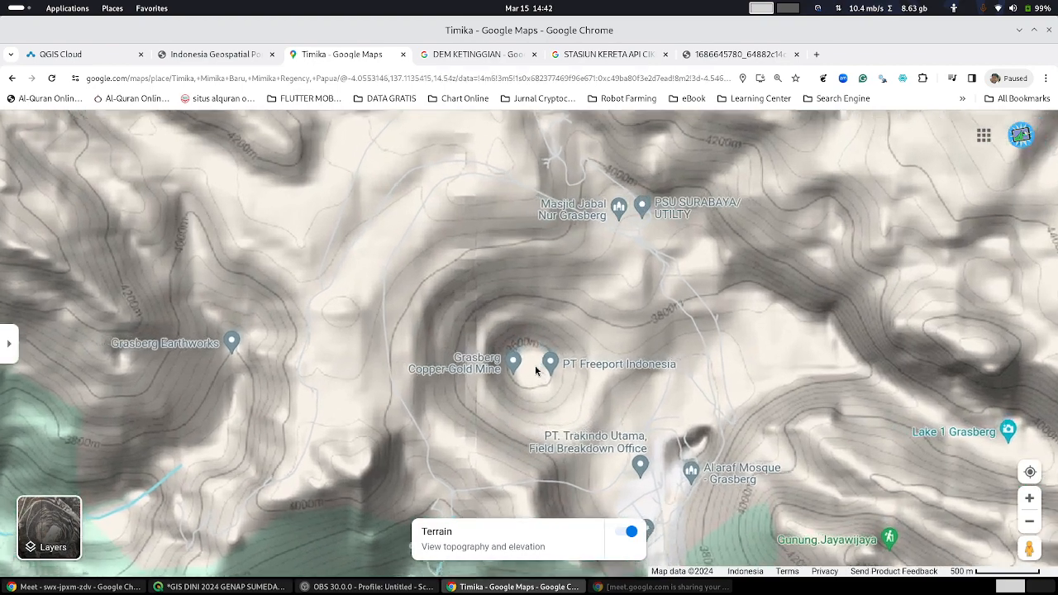
{"action": "scroll", "coordinate": [536, 372], "scroll_direction": "up", "scroll_amount": 2}
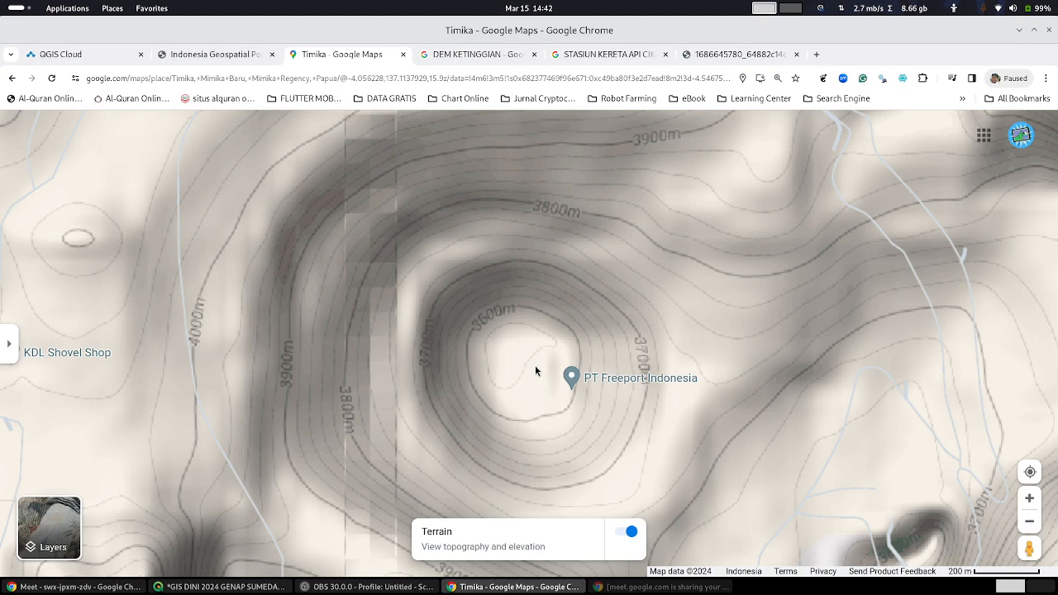
{"action": "scroll", "coordinate": [491, 343], "scroll_direction": "up", "scroll_amount": 1}
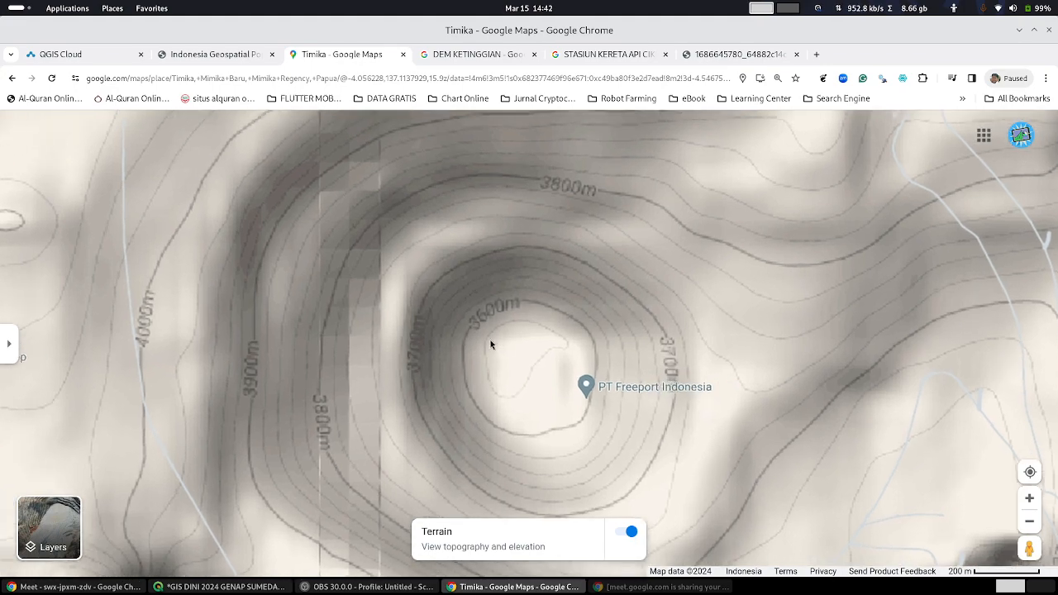
{"action": "scroll", "coordinate": [491, 344], "scroll_direction": "down", "scroll_amount": 1}
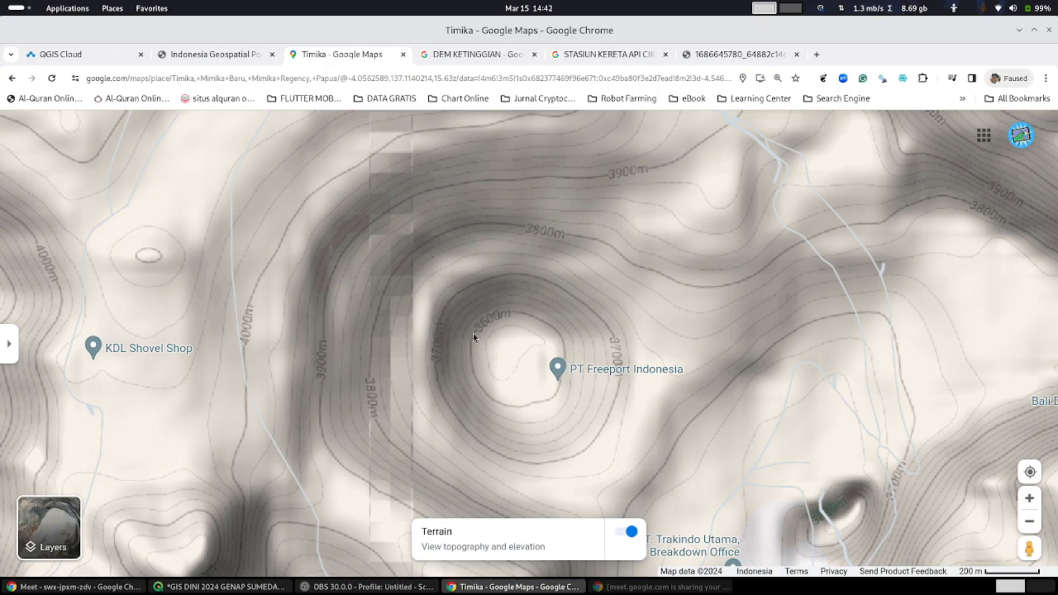
Step: Restore satellite imagery over the Grasberg pit, and switch to QGIS to view the RBI25K_PENDIDIKAN_PT points over Sumedang
{"action": "mouse_move", "coordinate": [36, 545]}
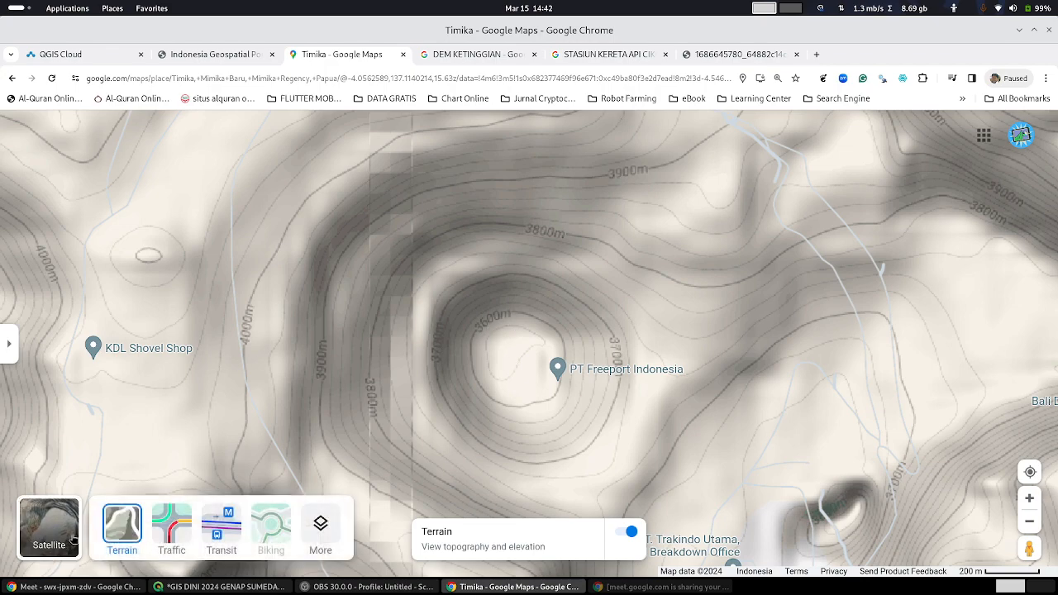
{"action": "left_click", "coordinate": [45, 528]}
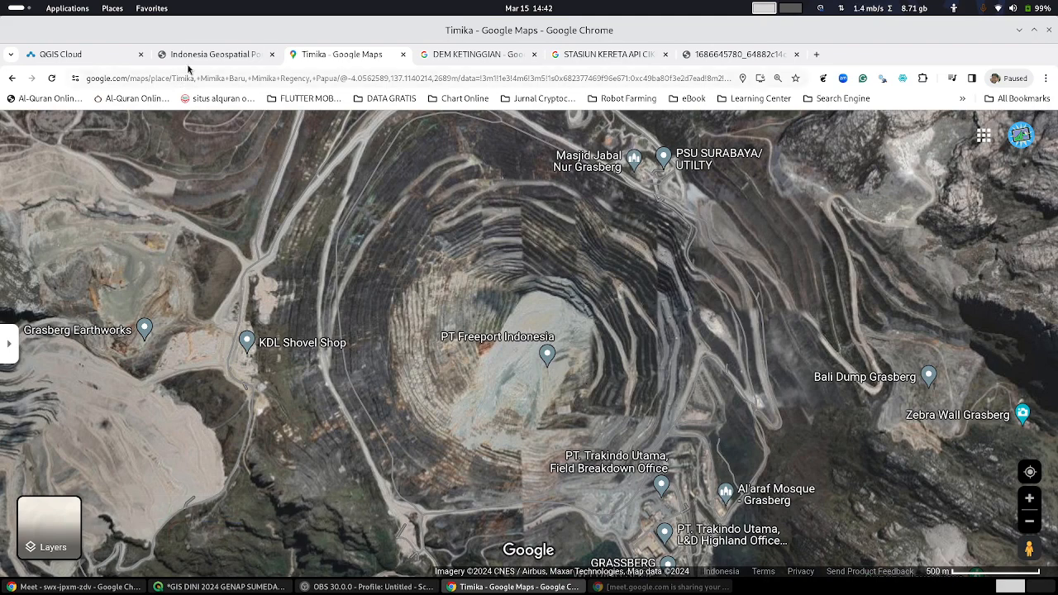
{"action": "left_click", "coordinate": [260, 589]}
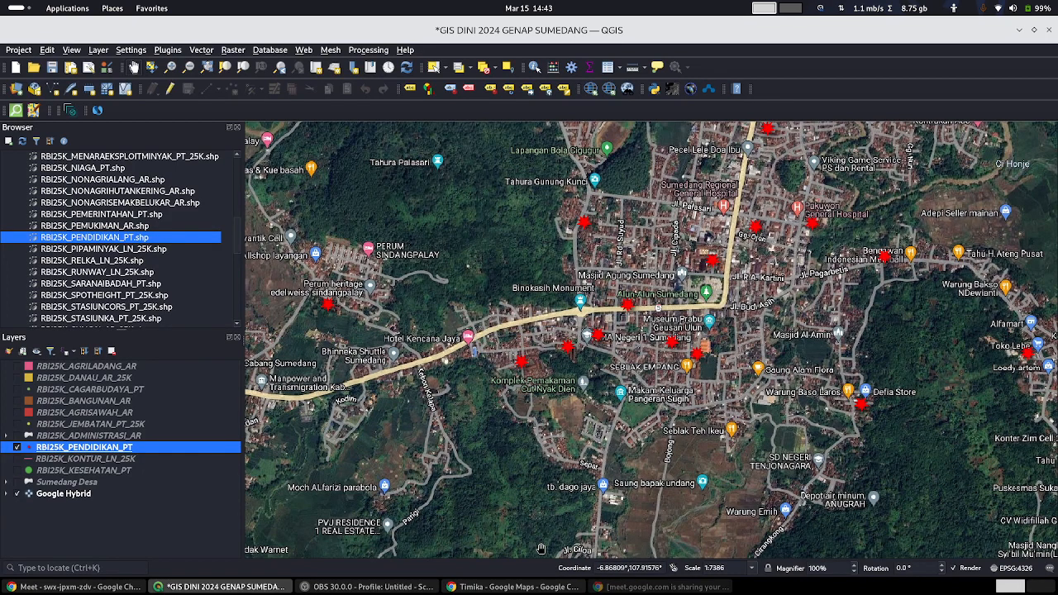
Step: Switch to Chrome and search the web for "FLIGHT24" in place of the DEM KETINGGIAN results
{"action": "left_click", "coordinate": [484, 588]}
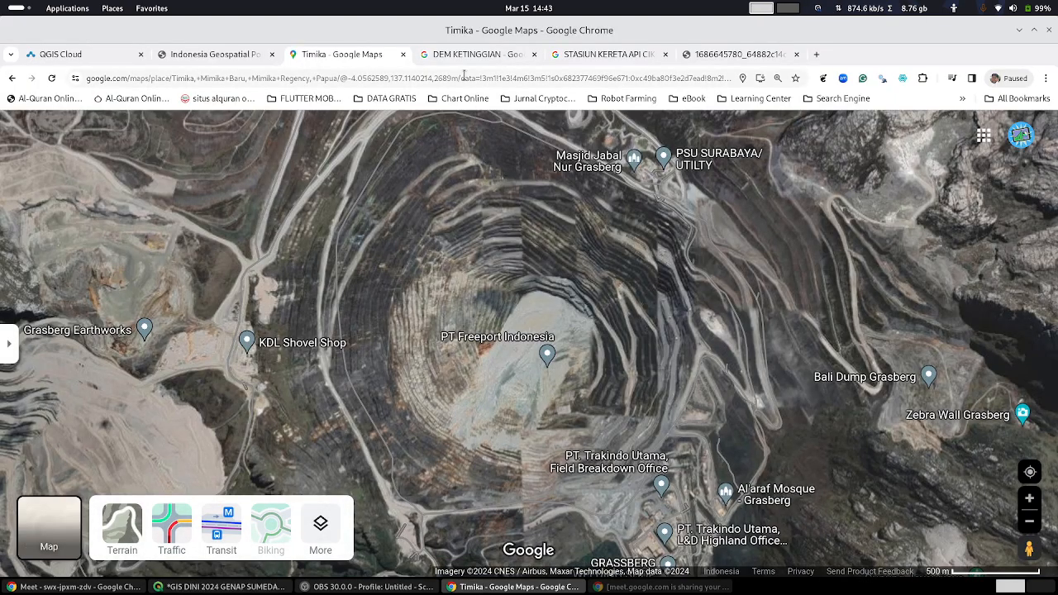
{"action": "left_click", "coordinate": [492, 55]}
{"action": "left_click", "coordinate": [491, 76]}
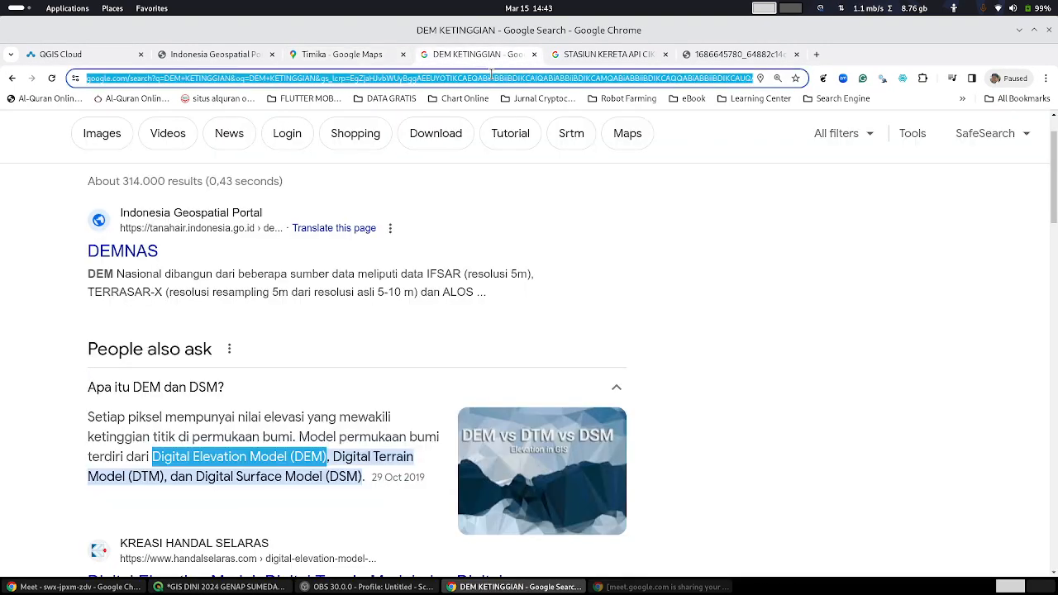
{"action": "type", "text": "FLIGHT"}
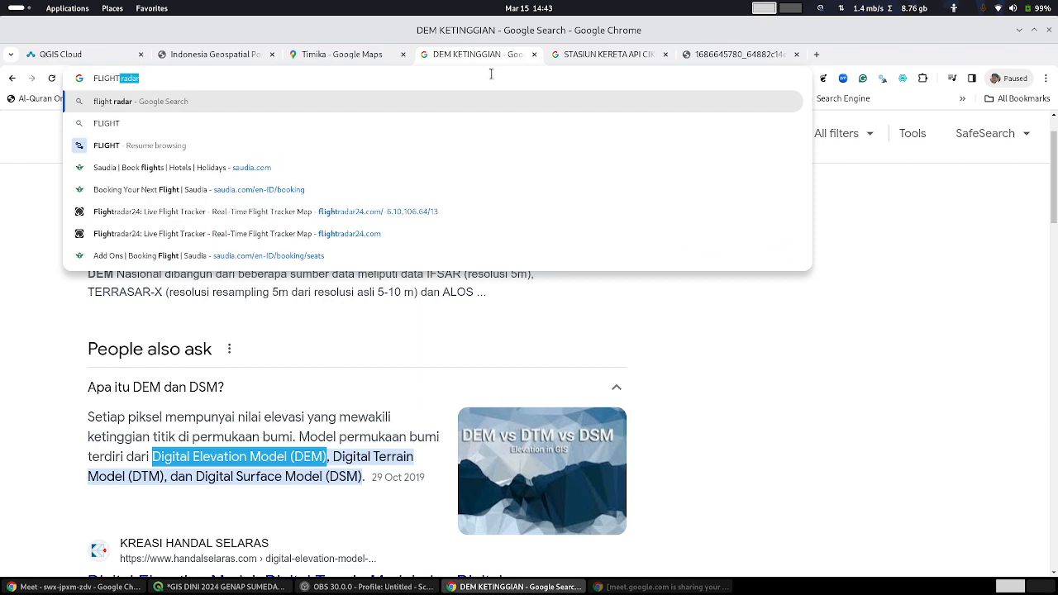
{"action": "type", "text": "24"}
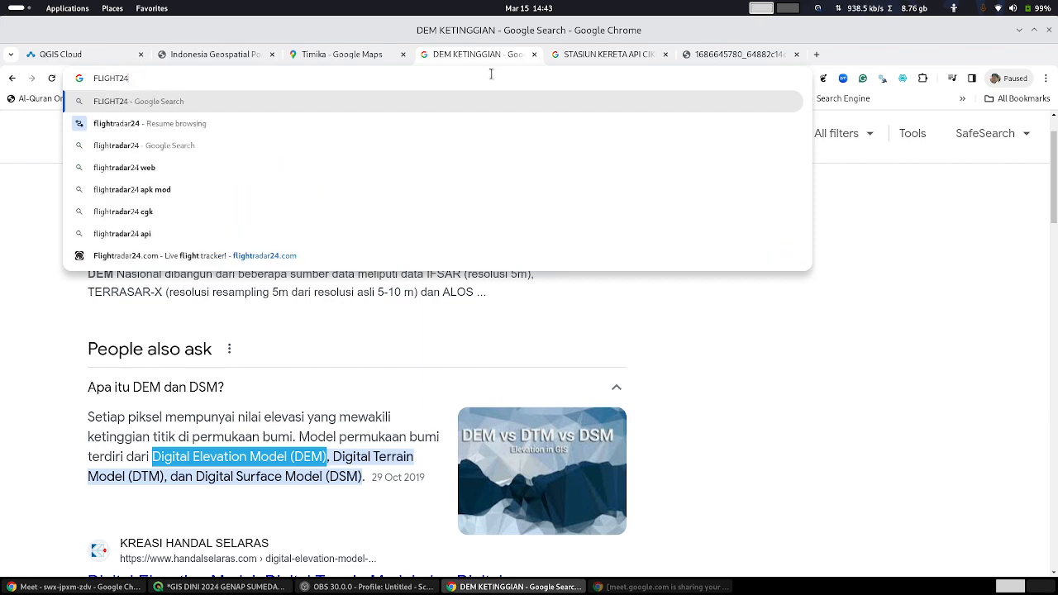
{"action": "key", "text": "Return"}
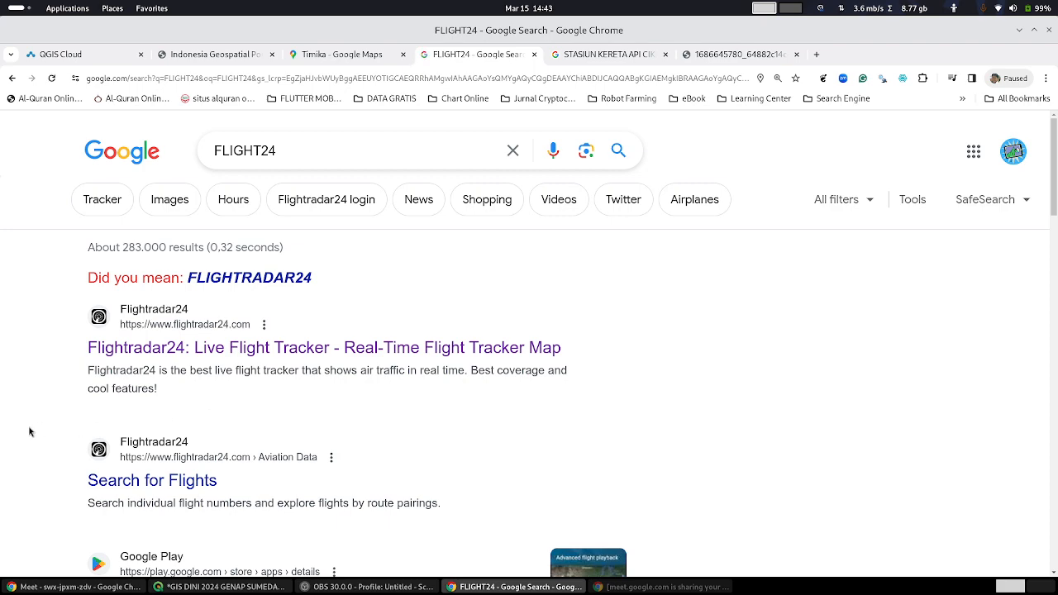
Step: Open the Flightradar24 live flight tracker from the search results and accept its cookie notice
{"action": "scroll", "coordinate": [29, 429], "scroll_direction": "down", "scroll_amount": 2}
{"action": "left_click", "coordinate": [497, 216]}
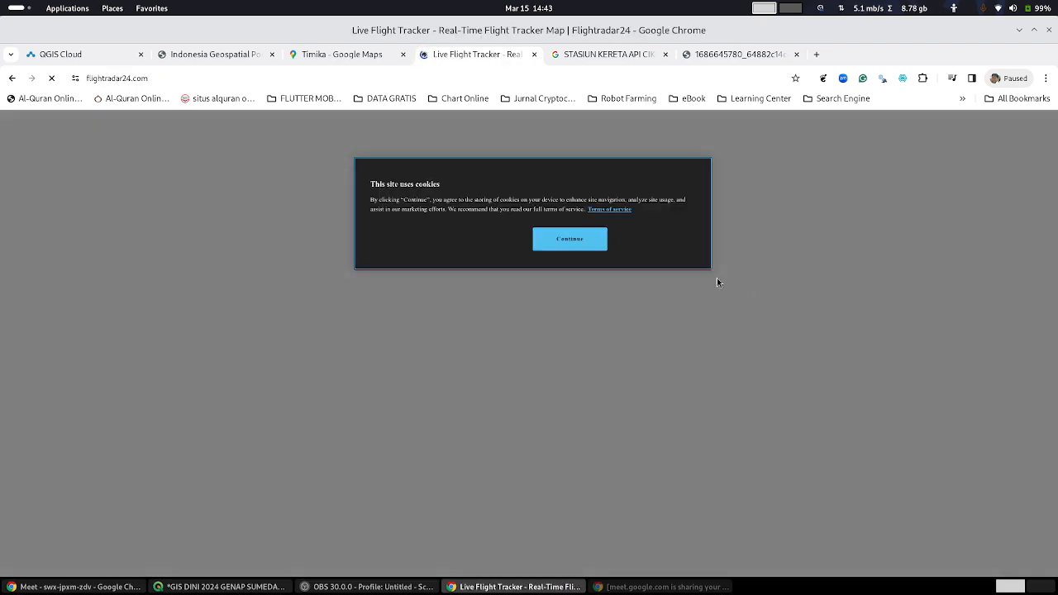
{"action": "left_click", "coordinate": [553, 242]}
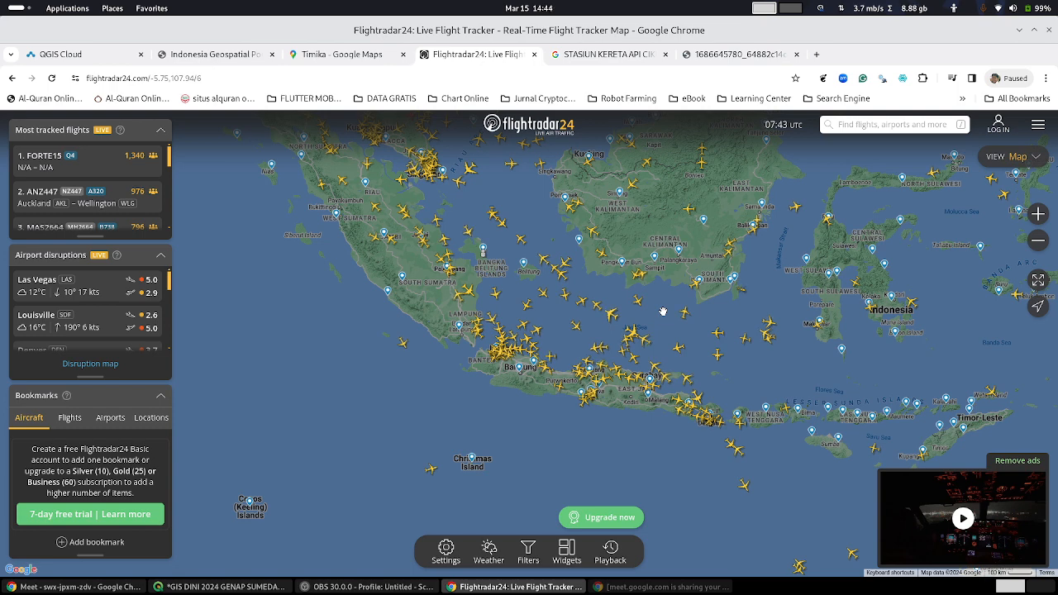
Step: Open mapbox.com in place of the STASIUN KERETA API CIKIJING image results and accept all cookies
{"action": "left_click", "coordinate": [607, 64]}
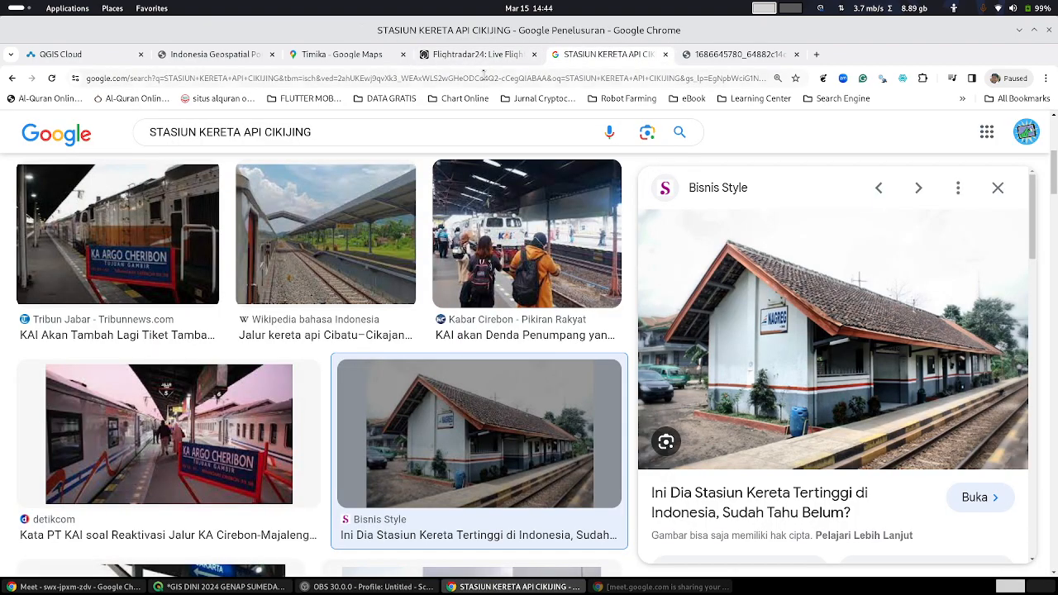
{"action": "left_click", "coordinate": [485, 78]}
{"action": "type", "text": "mapbox"}
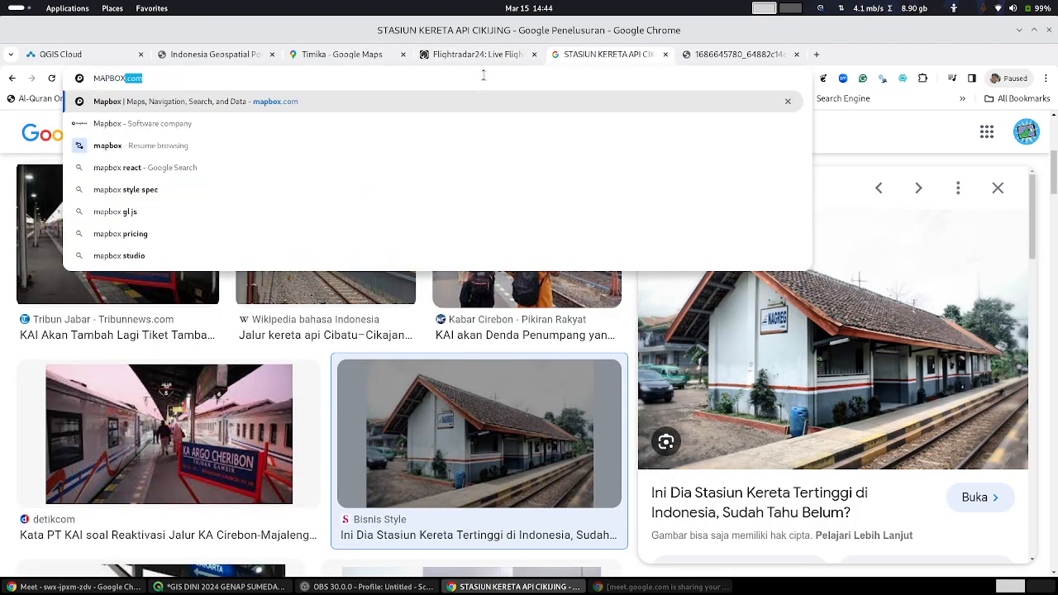
{"action": "key", "text": "Return"}
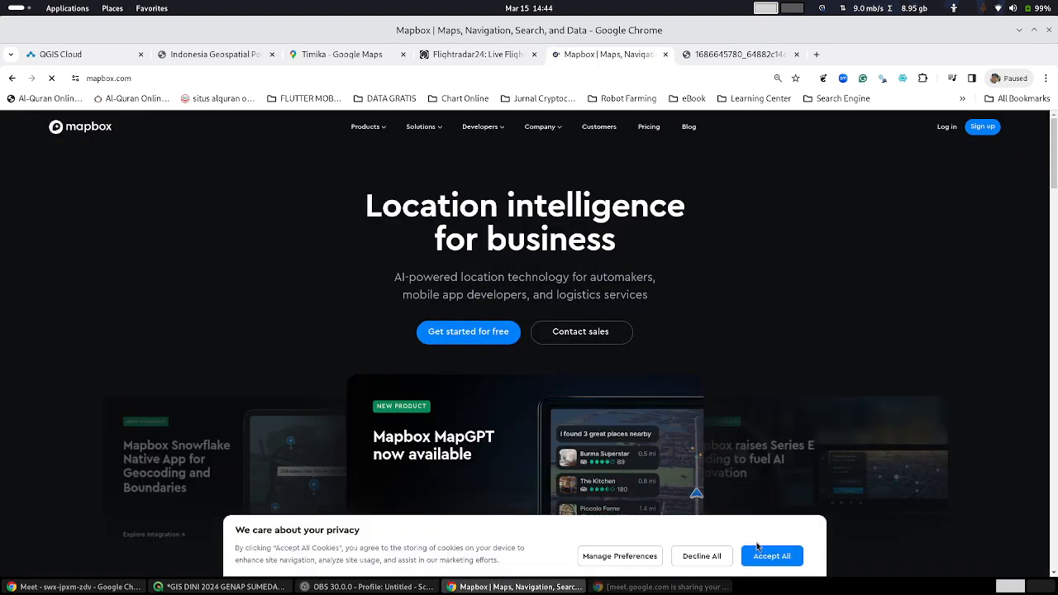
{"action": "left_click", "coordinate": [768, 555]}
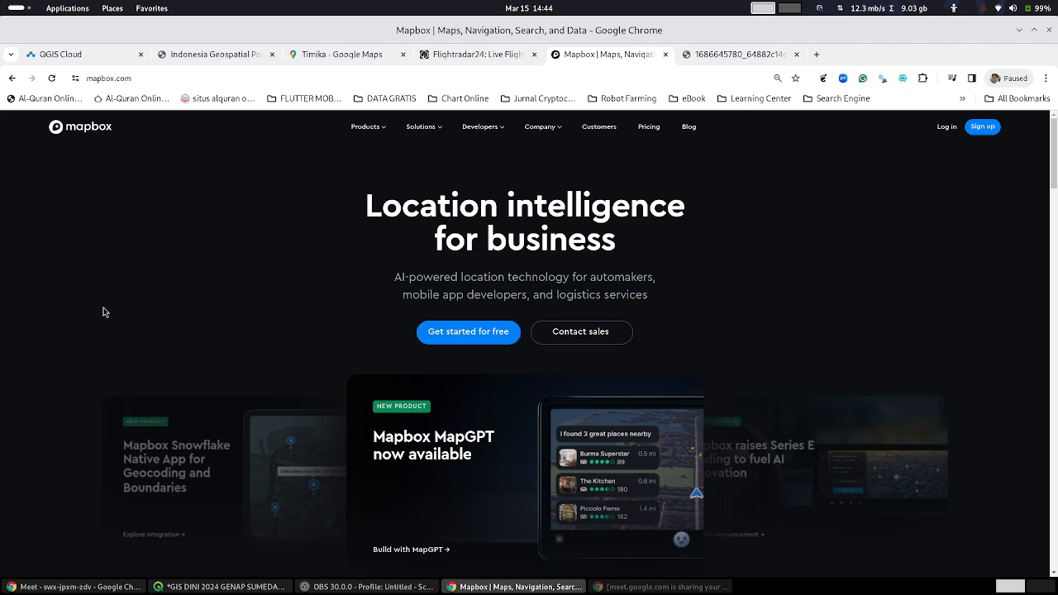
Step: Examine the Mapbox home page sections on customer companies, customizable maps and customized navigation
{"action": "scroll", "coordinate": [28, 363], "scroll_direction": "down", "scroll_amount": 6}
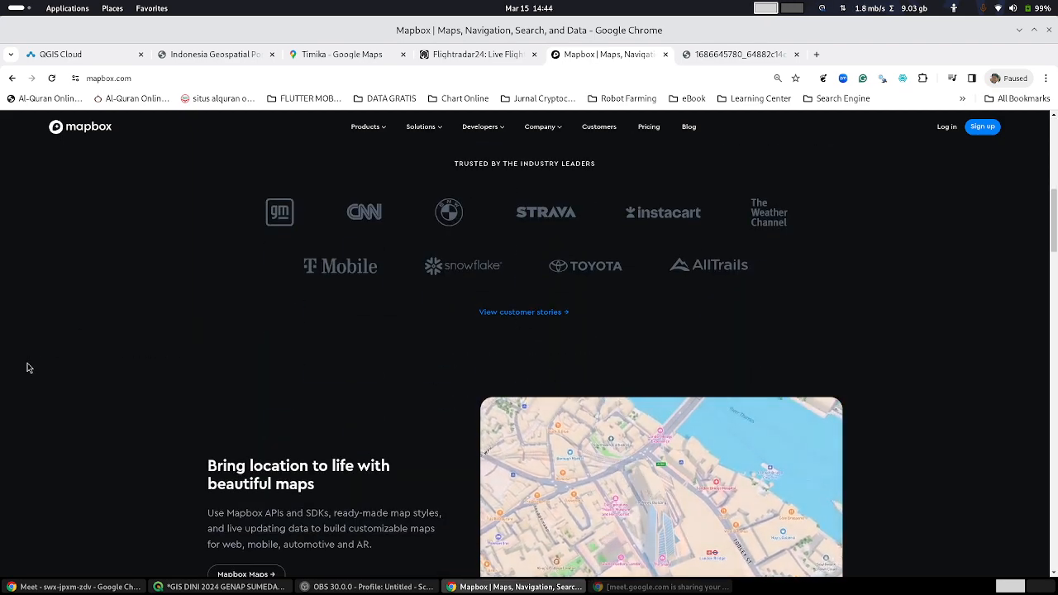
{"action": "scroll", "coordinate": [27, 367], "scroll_direction": "down", "scroll_amount": 3}
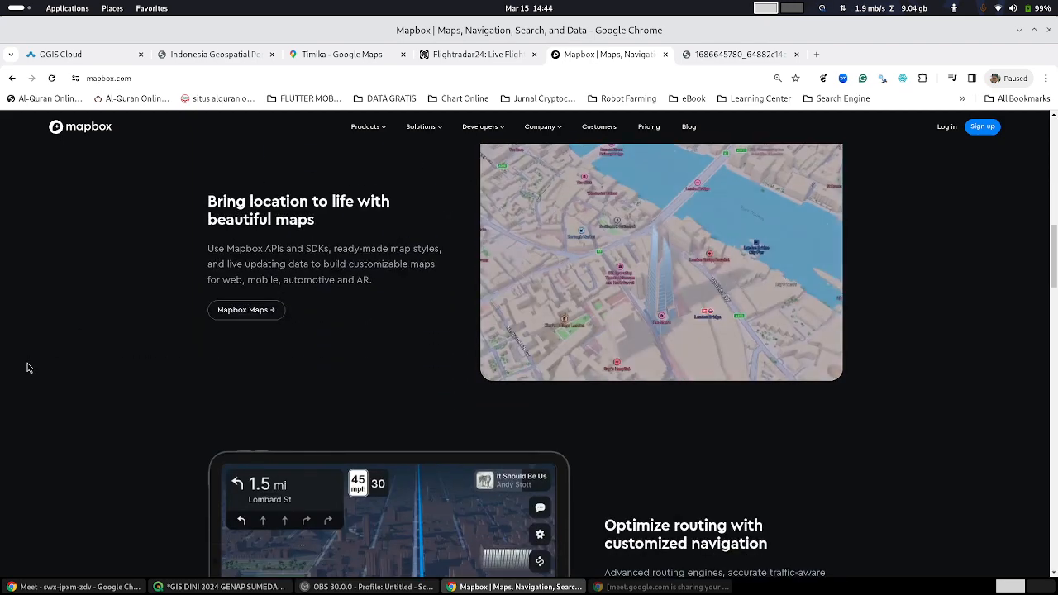
{"action": "scroll", "coordinate": [27, 367], "scroll_direction": "down", "scroll_amount": 3}
{"action": "scroll", "coordinate": [28, 367], "scroll_direction": "up", "scroll_amount": 12}
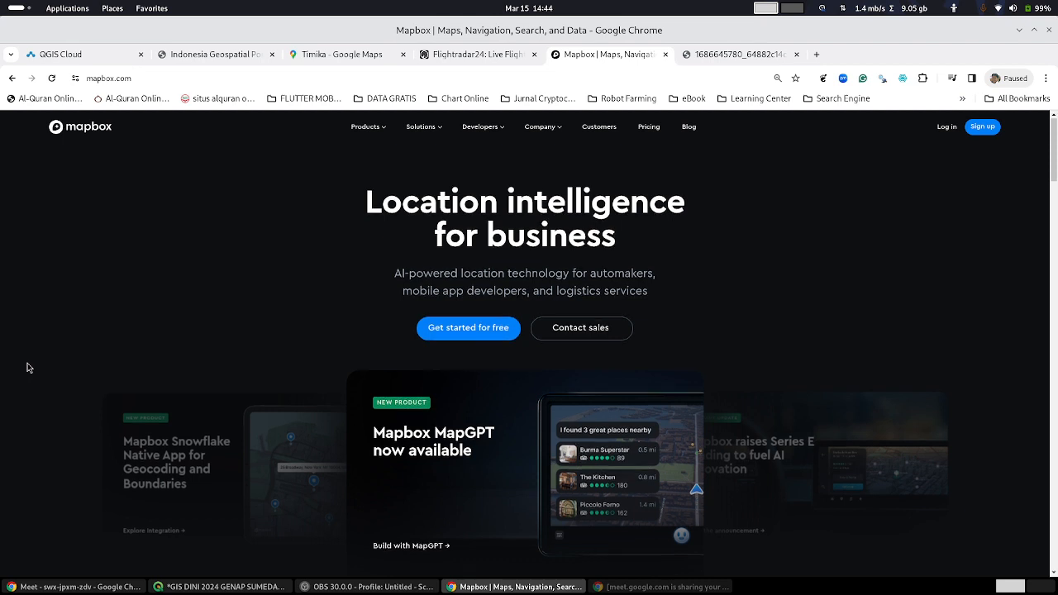
{"action": "scroll", "coordinate": [28, 367], "scroll_direction": "down", "scroll_amount": 6}
{"action": "scroll", "coordinate": [27, 367], "scroll_direction": "down", "scroll_amount": 3}
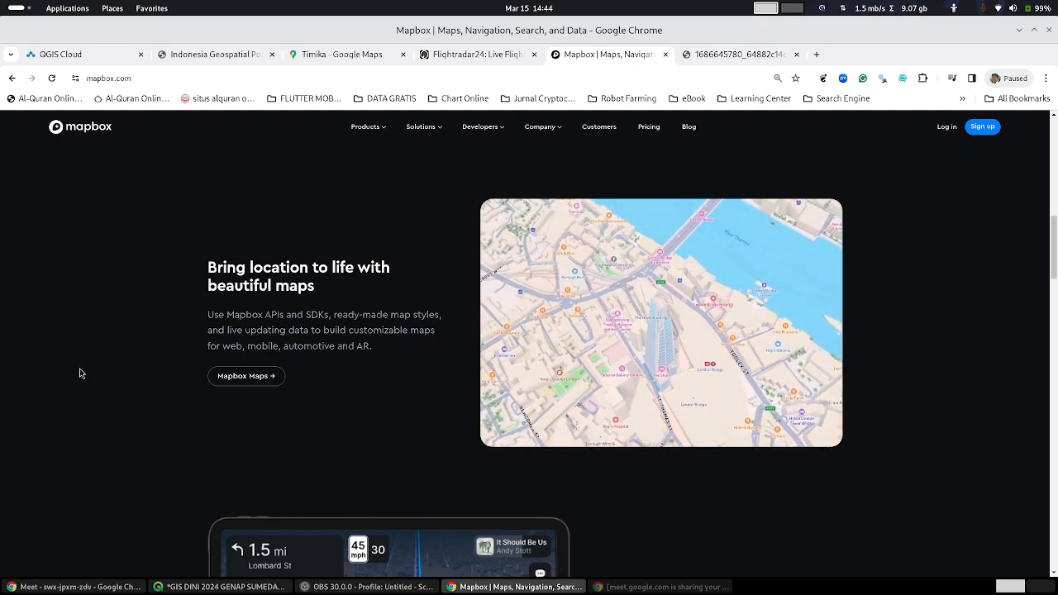
{"action": "scroll", "coordinate": [75, 374], "scroll_direction": "down", "scroll_amount": 3}
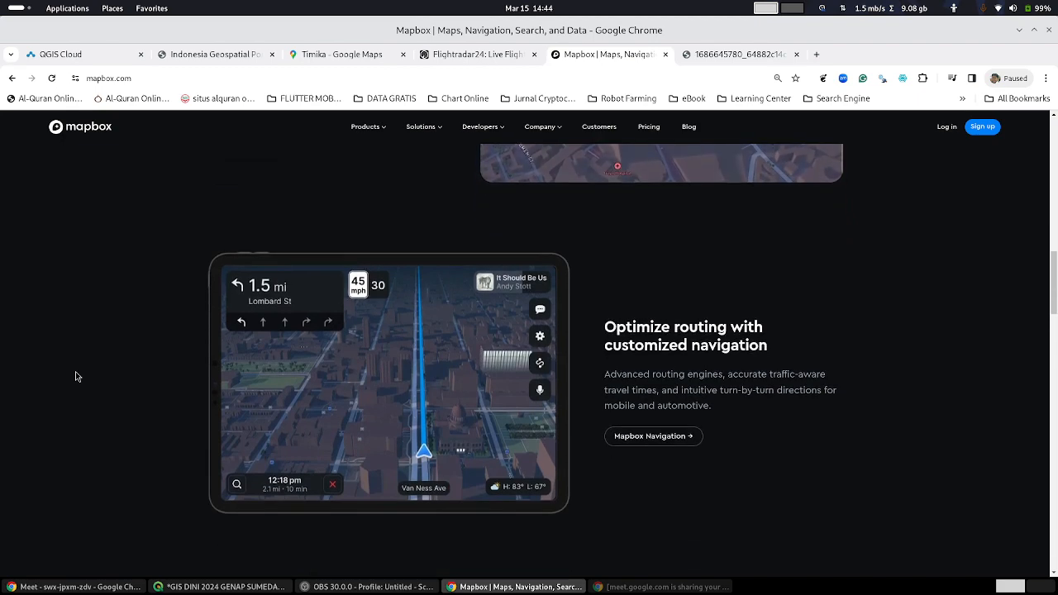
{"action": "scroll", "coordinate": [75, 377], "scroll_direction": "up", "scroll_amount": 4}
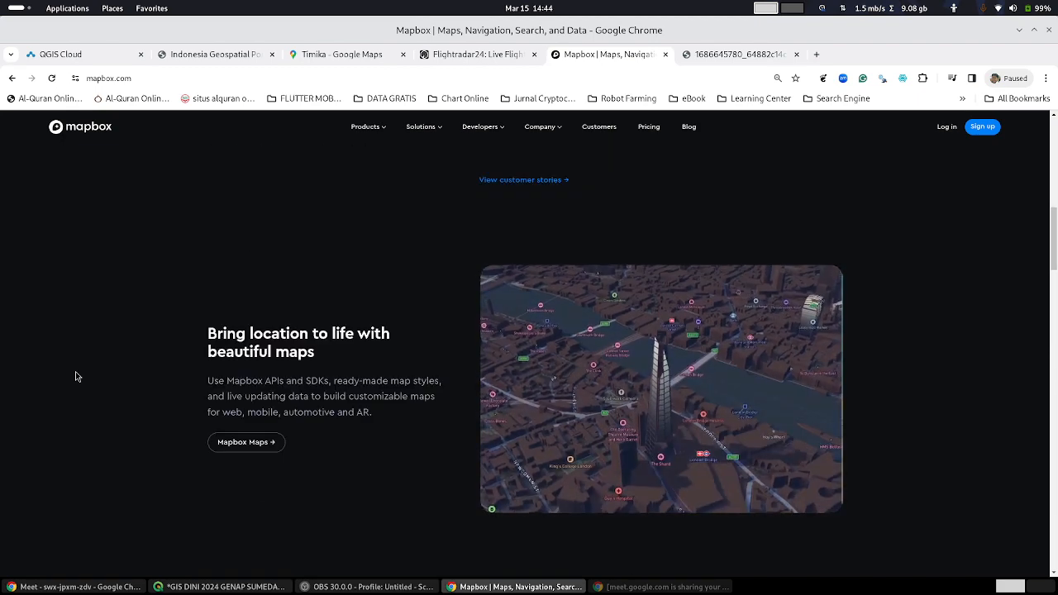
Step: Return to the Flightradar24 map and examine live air traffic over Java, then around Denpasar in Bali
{"action": "left_click", "coordinate": [481, 58]}
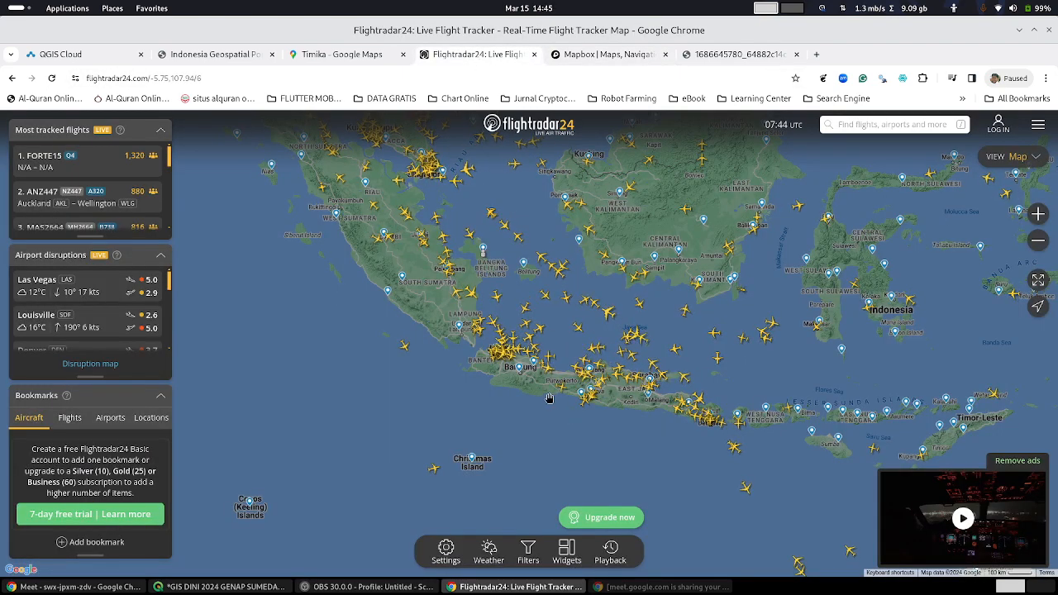
{"action": "scroll", "coordinate": [529, 364], "scroll_direction": "up", "scroll_amount": 1}
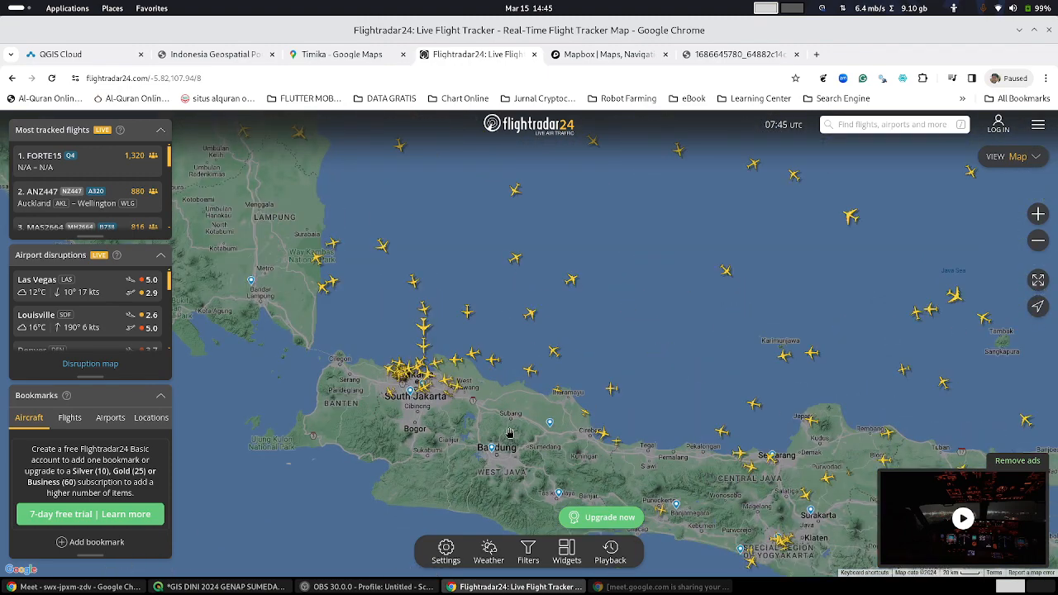
{"action": "scroll", "coordinate": [510, 433], "scroll_direction": "down", "scroll_amount": 1}
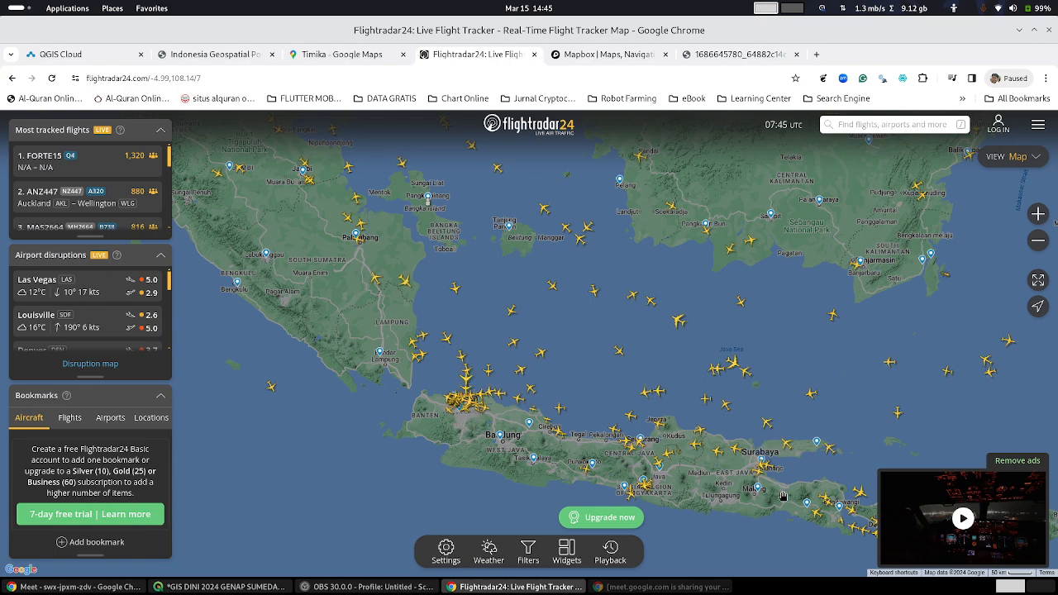
{"action": "left_click_drag", "start_coordinate": [774, 523], "coordinate": [692, 462]}
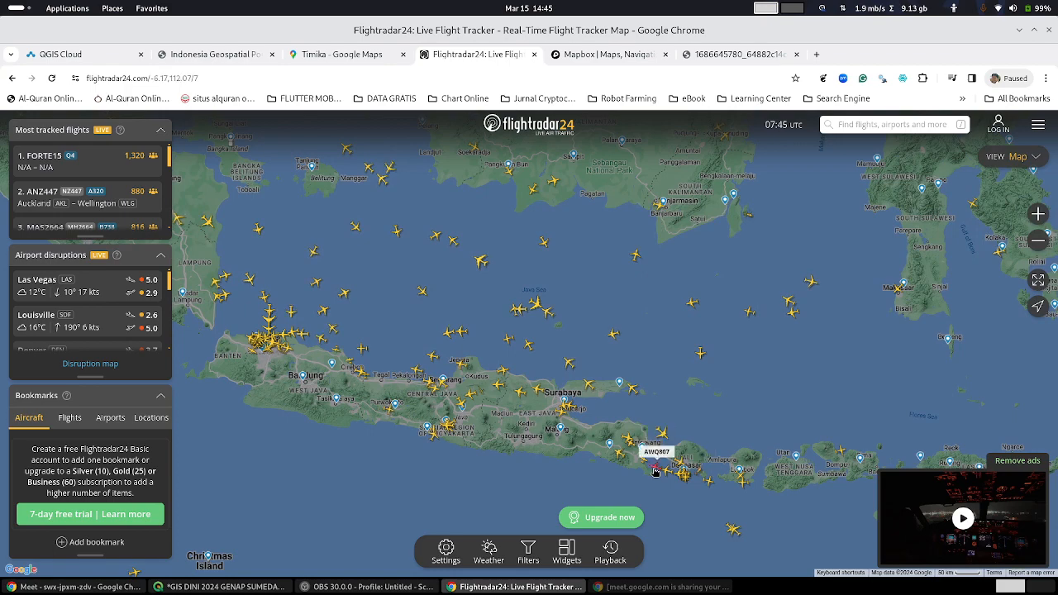
{"action": "scroll", "coordinate": [664, 452], "scroll_direction": "up", "scroll_amount": 2}
{"action": "scroll", "coordinate": [663, 452], "scroll_direction": "up", "scroll_amount": 1}
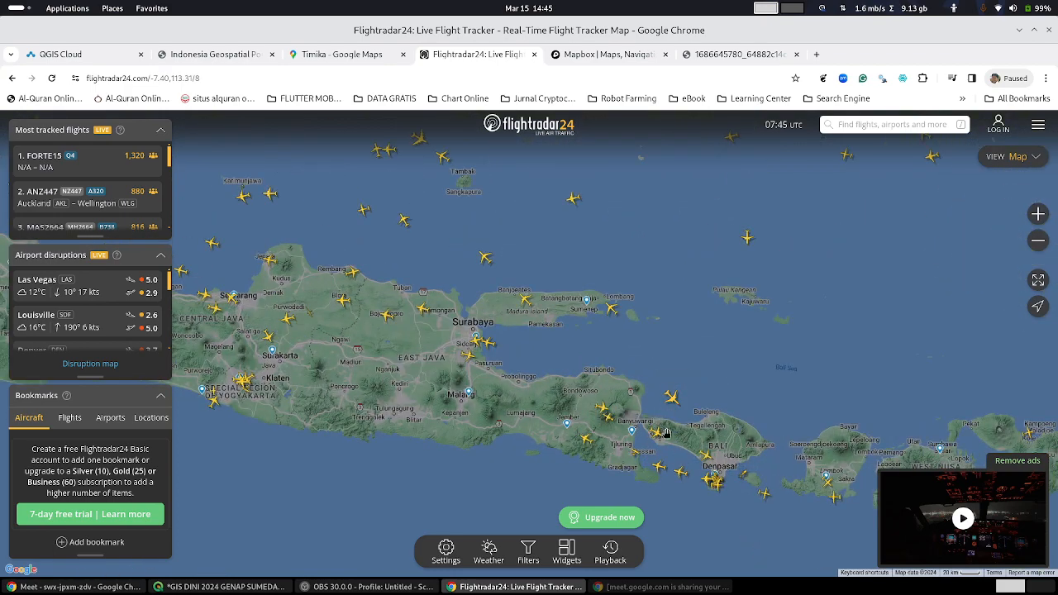
{"action": "scroll", "coordinate": [666, 434], "scroll_direction": "up", "scroll_amount": 2}
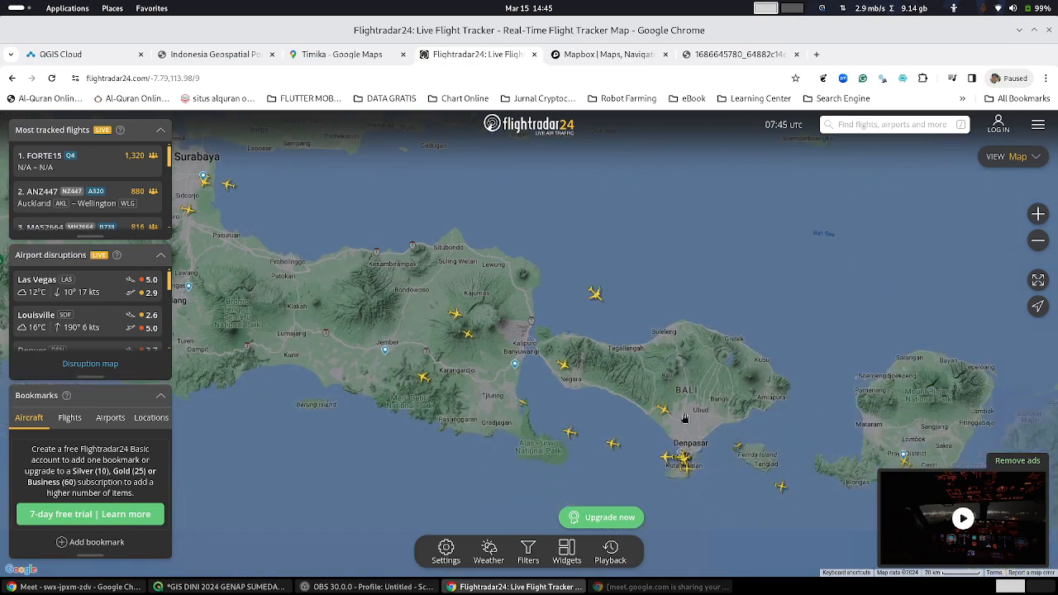
{"action": "scroll", "coordinate": [683, 446], "scroll_direction": "up", "scroll_amount": 2}
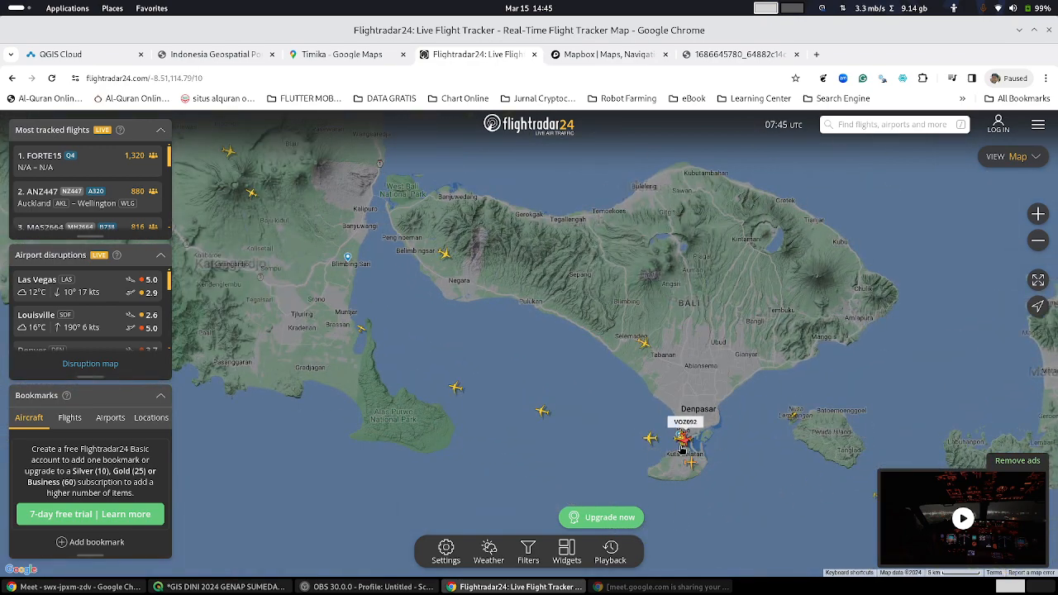
Step: Examine the aircraft positions on the runway and apron of I Gusti Ngurah Rai International Airport at close range
{"action": "scroll", "coordinate": [682, 449], "scroll_direction": "up", "scroll_amount": 2}
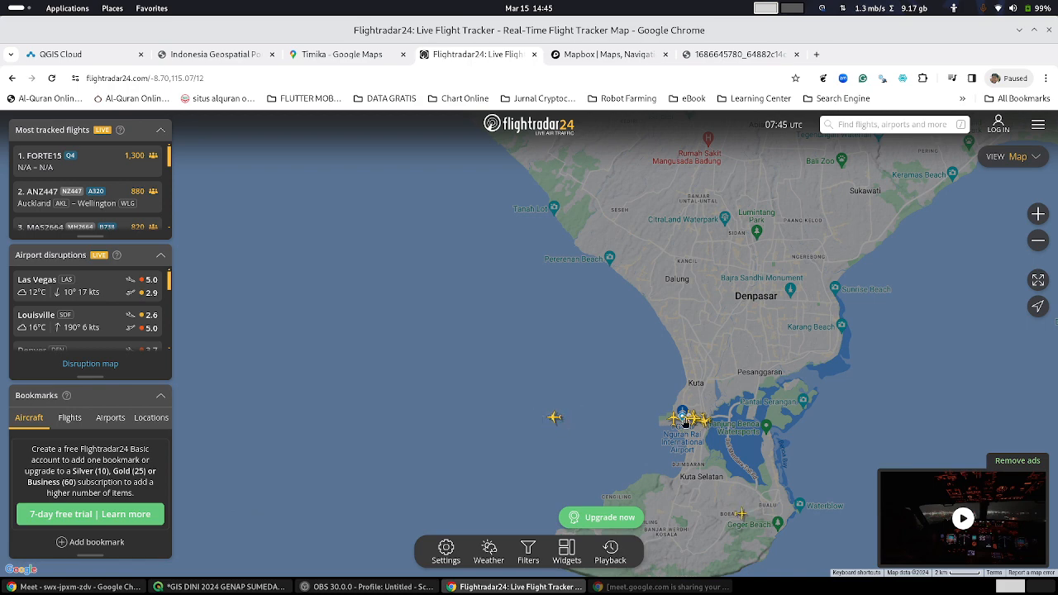
{"action": "scroll", "coordinate": [683, 419], "scroll_direction": "up", "scroll_amount": 2}
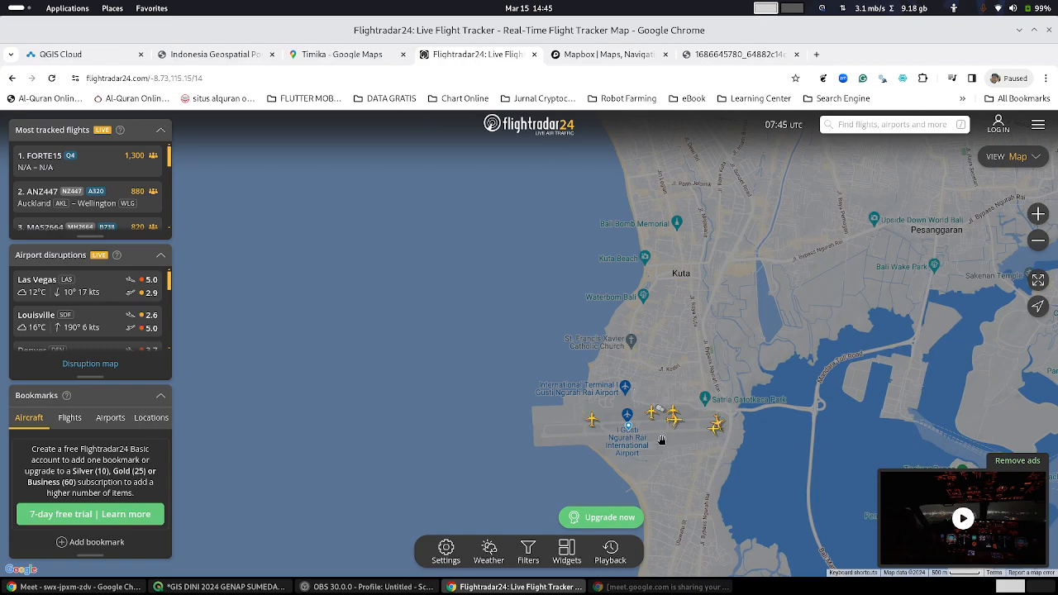
{"action": "scroll", "coordinate": [661, 440], "scroll_direction": "down", "scroll_amount": 1}
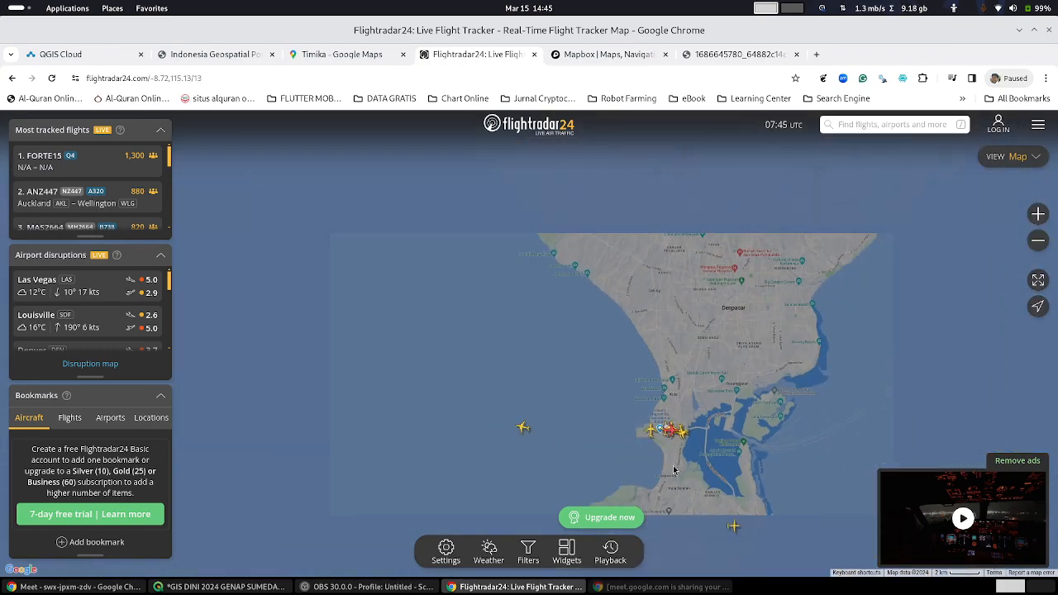
{"action": "scroll", "coordinate": [673, 440], "scroll_direction": "up", "scroll_amount": 1}
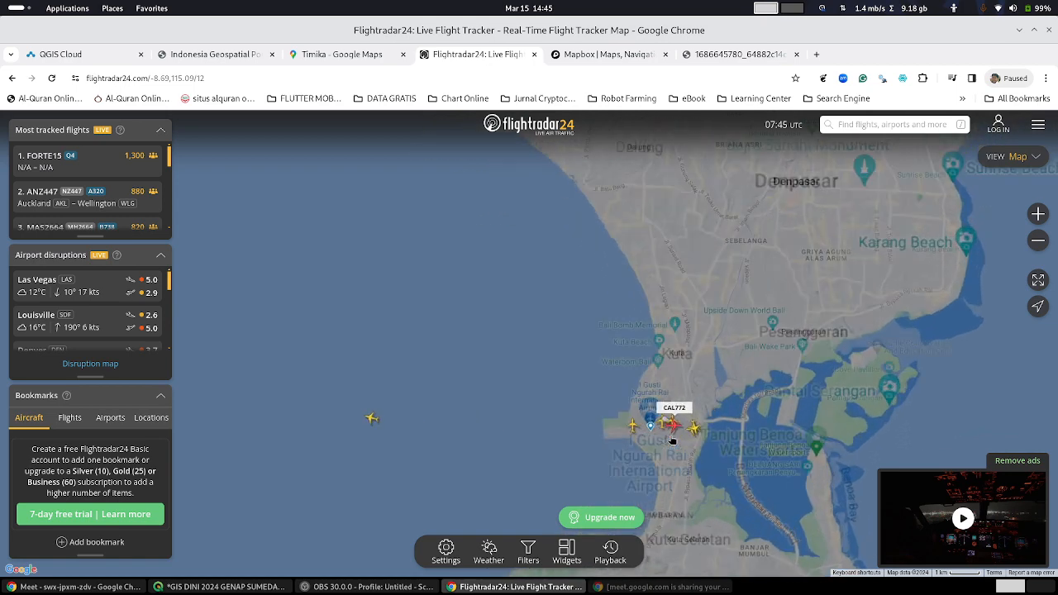
{"action": "scroll", "coordinate": [672, 441], "scroll_direction": "up", "scroll_amount": 1}
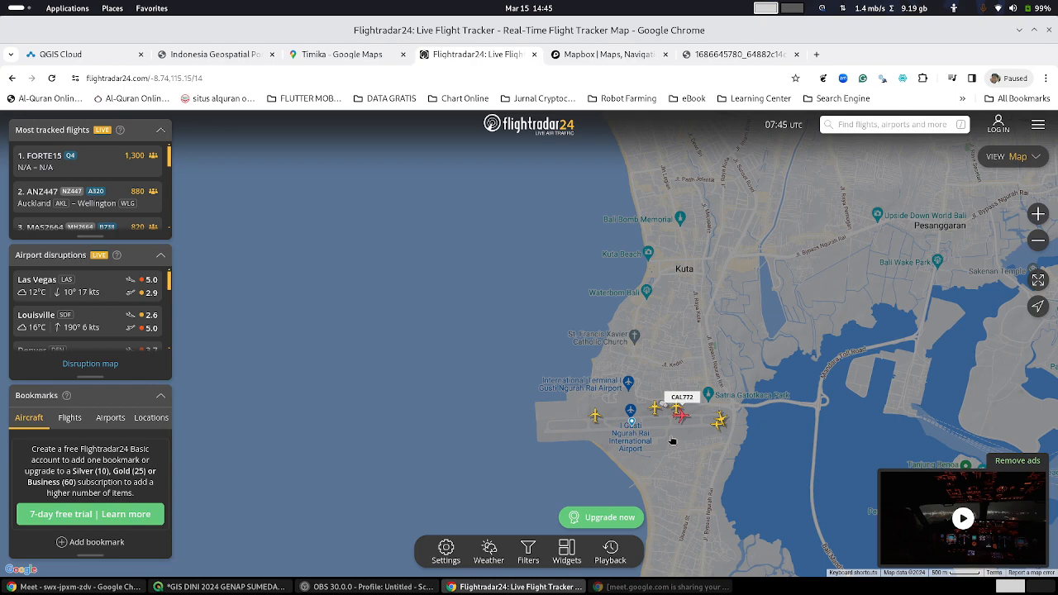
{"action": "scroll", "coordinate": [672, 441], "scroll_direction": "up", "scroll_amount": 1}
{"action": "scroll", "coordinate": [672, 440], "scroll_direction": "down", "scroll_amount": 1}
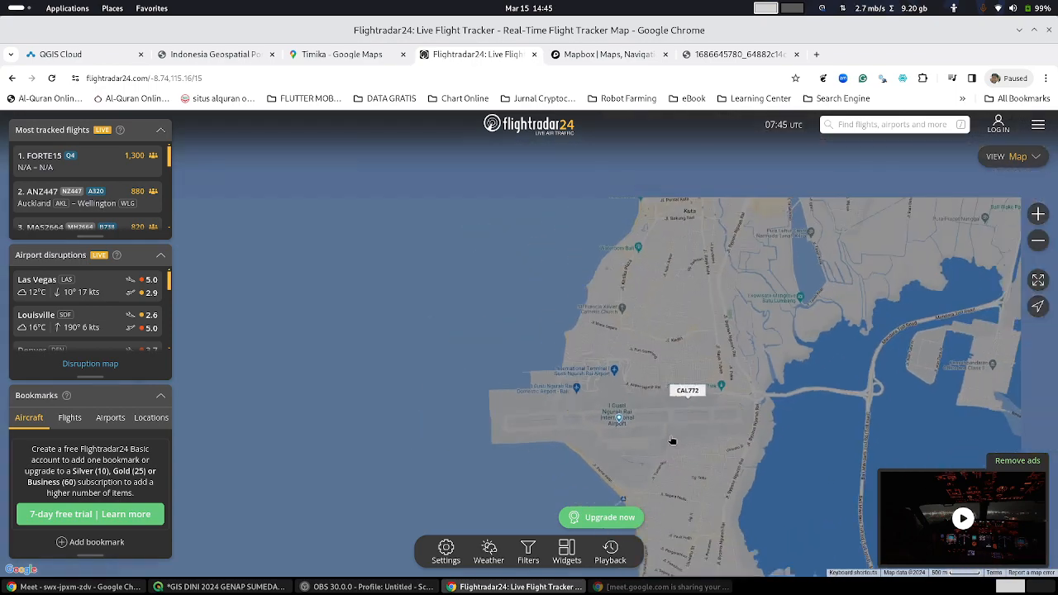
{"action": "scroll", "coordinate": [672, 441], "scroll_direction": "down", "scroll_amount": 1}
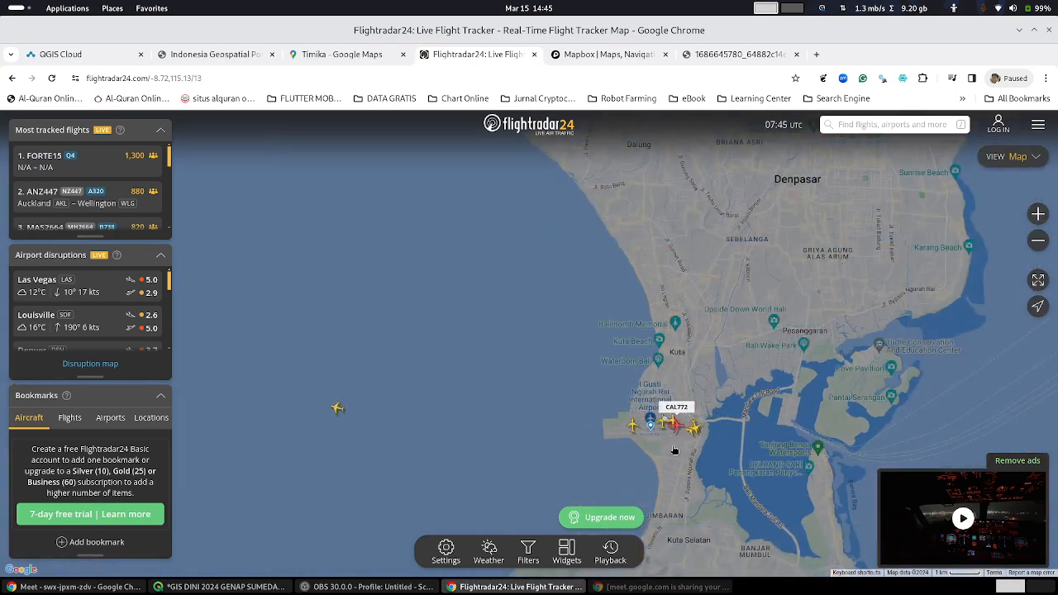
{"action": "left_click_drag", "start_coordinate": [693, 474], "coordinate": [603, 426]}
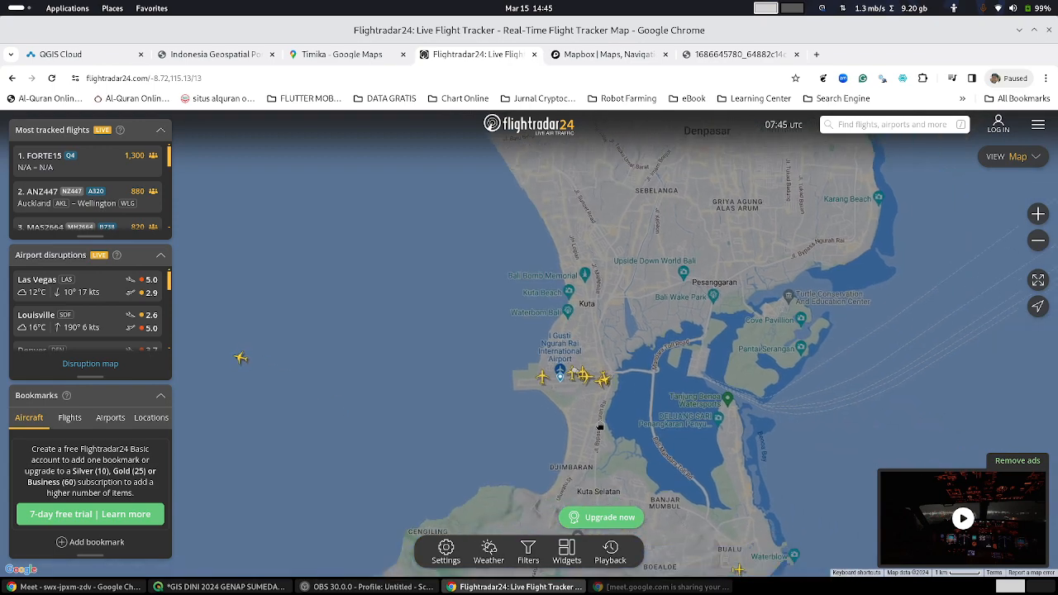
{"action": "scroll", "coordinate": [585, 376], "scroll_direction": "up", "scroll_amount": 1}
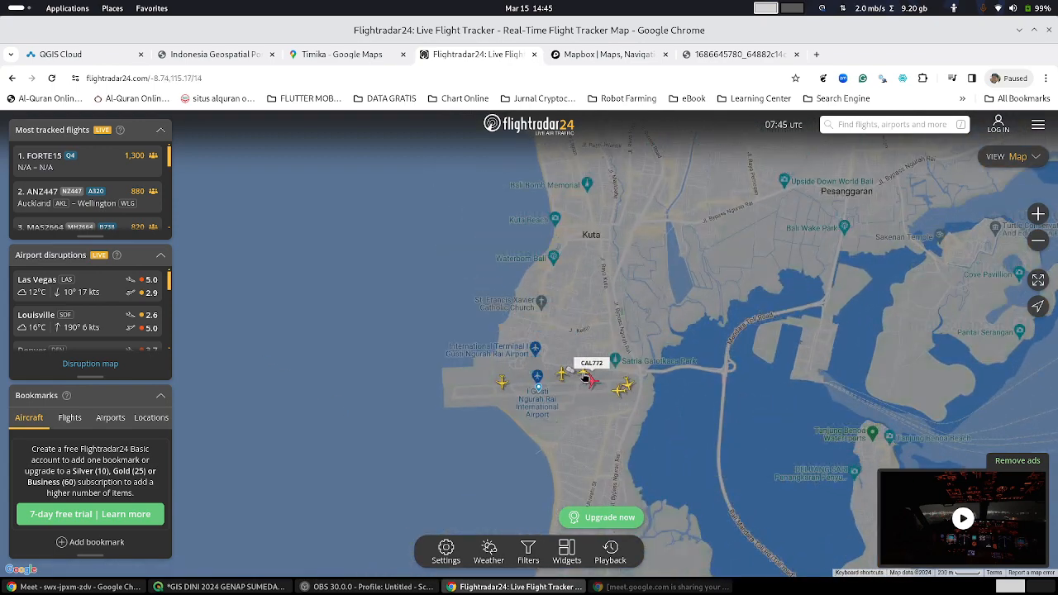
{"action": "scroll", "coordinate": [584, 376], "scroll_direction": "up", "scroll_amount": 1}
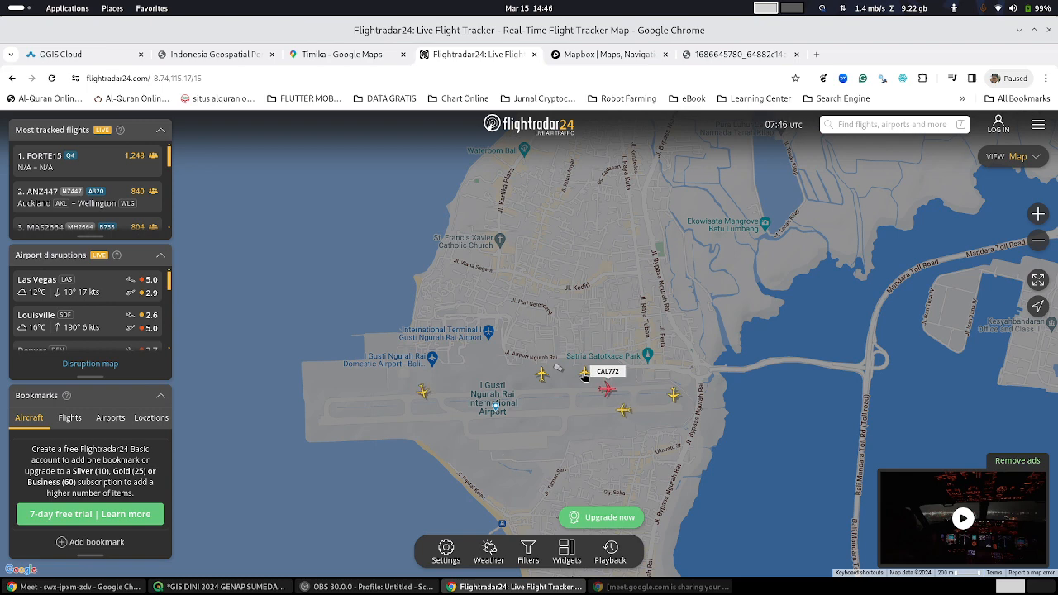
{"action": "scroll", "coordinate": [585, 377], "scroll_direction": "down", "scroll_amount": 2}
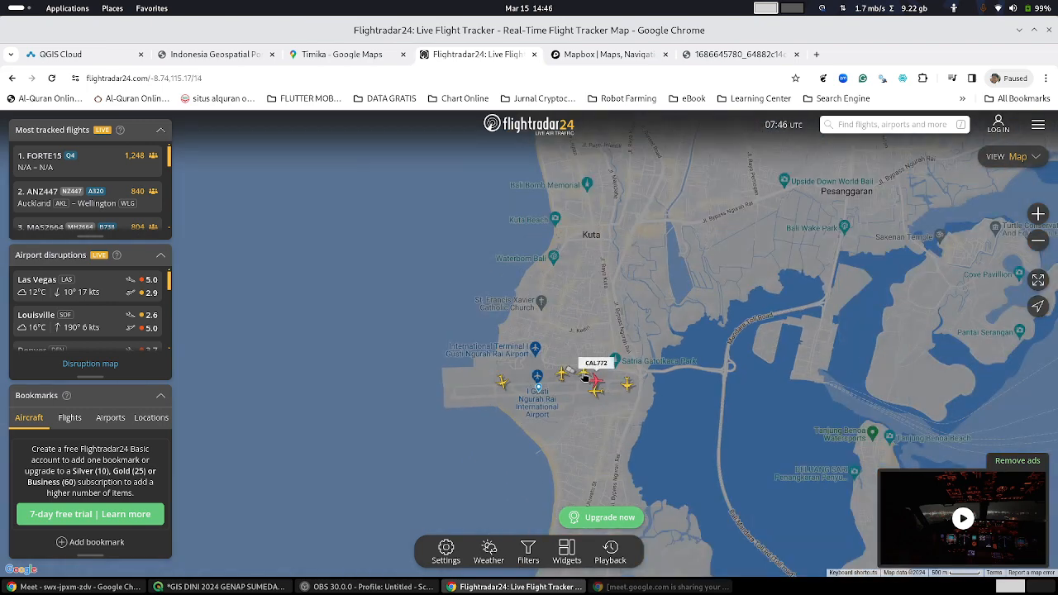
{"action": "scroll", "coordinate": [587, 380], "scroll_direction": "up", "scroll_amount": 2}
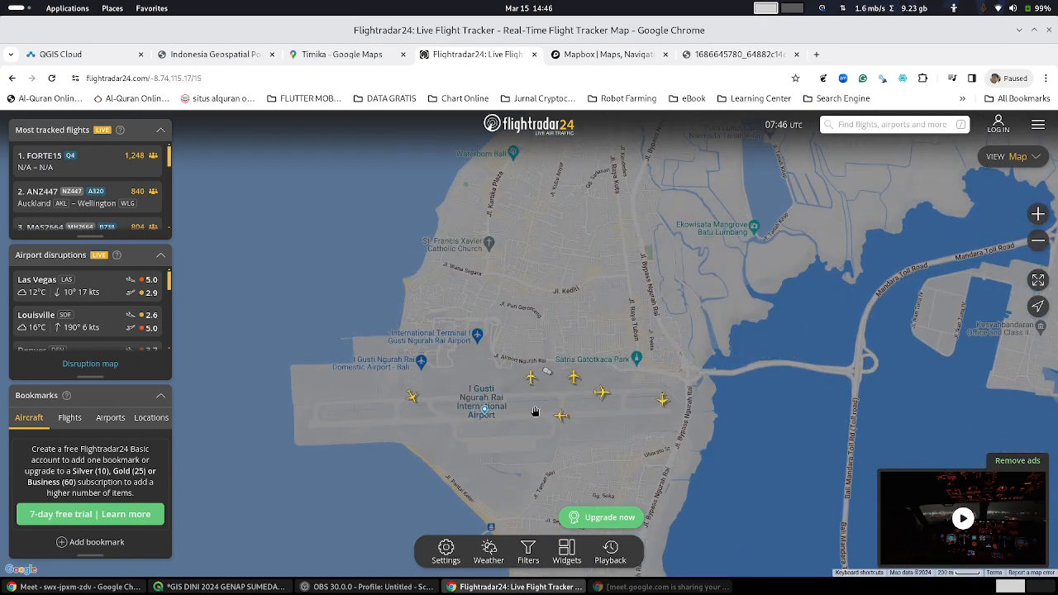
{"action": "scroll", "coordinate": [591, 432], "scroll_direction": "up", "scroll_amount": 2}
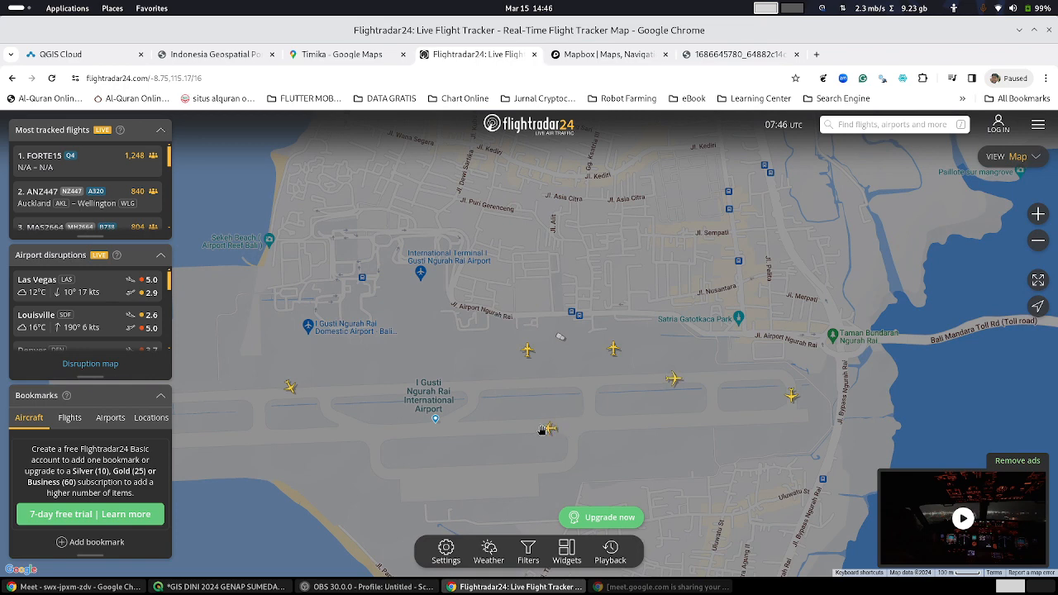
Step: Open the details of flight VJC898 on the Ngurah Rai runway and check its ground track and scheduled departure time
{"action": "left_click", "coordinate": [533, 429]}
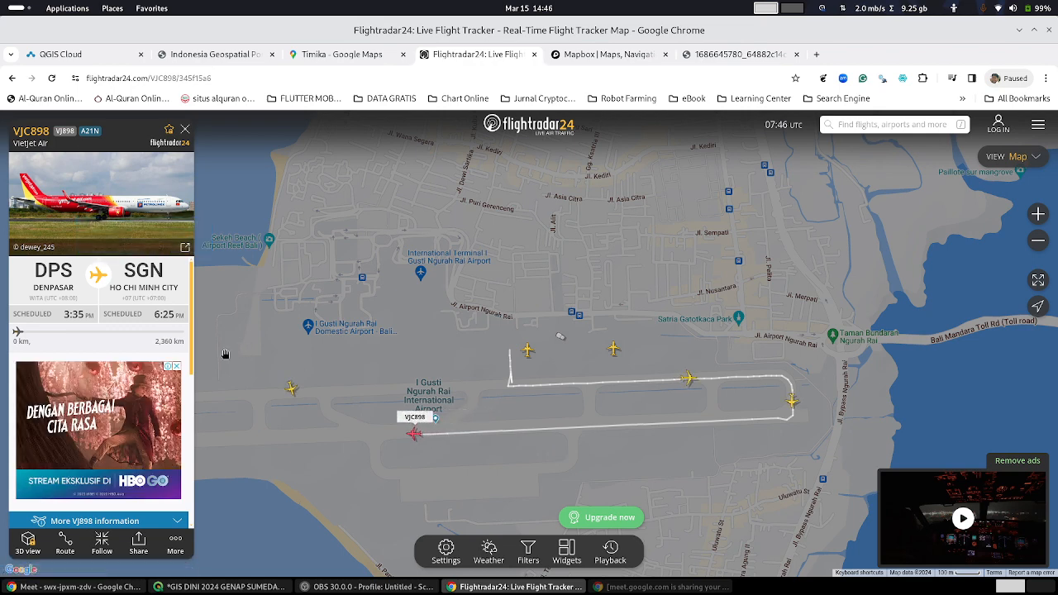
{"action": "left_click_drag", "start_coordinate": [291, 473], "coordinate": [651, 449]}
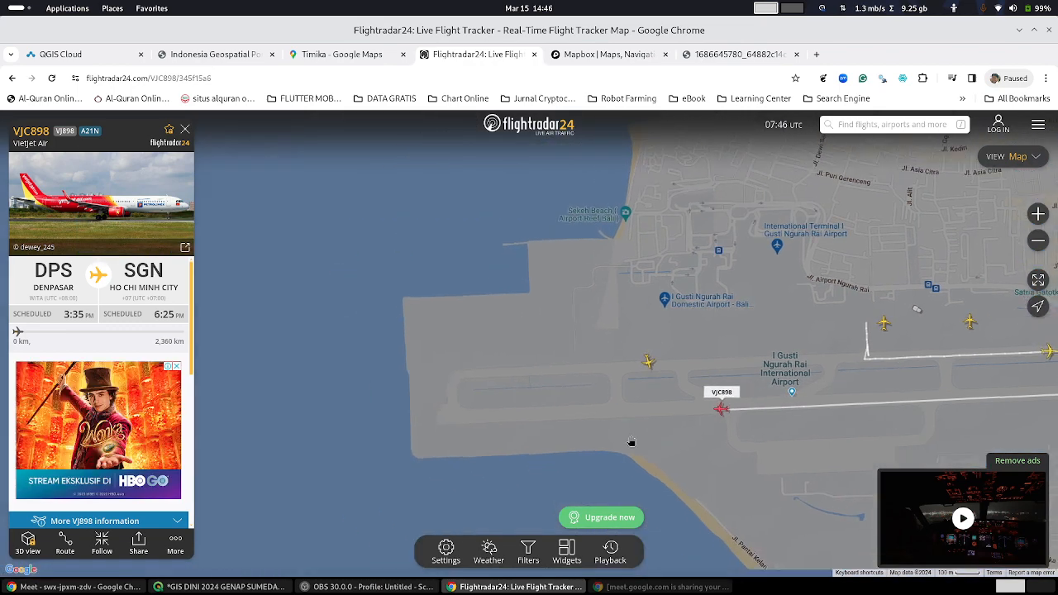
{"action": "scroll", "coordinate": [485, 411], "scroll_direction": "down", "scroll_amount": 1}
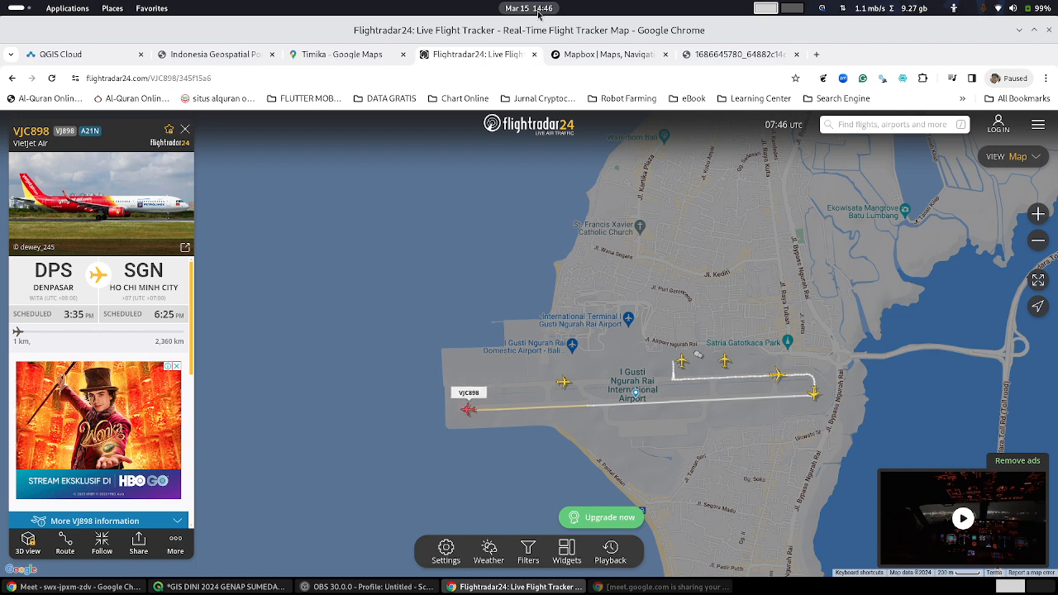
{"action": "double_click", "coordinate": [73, 317]}
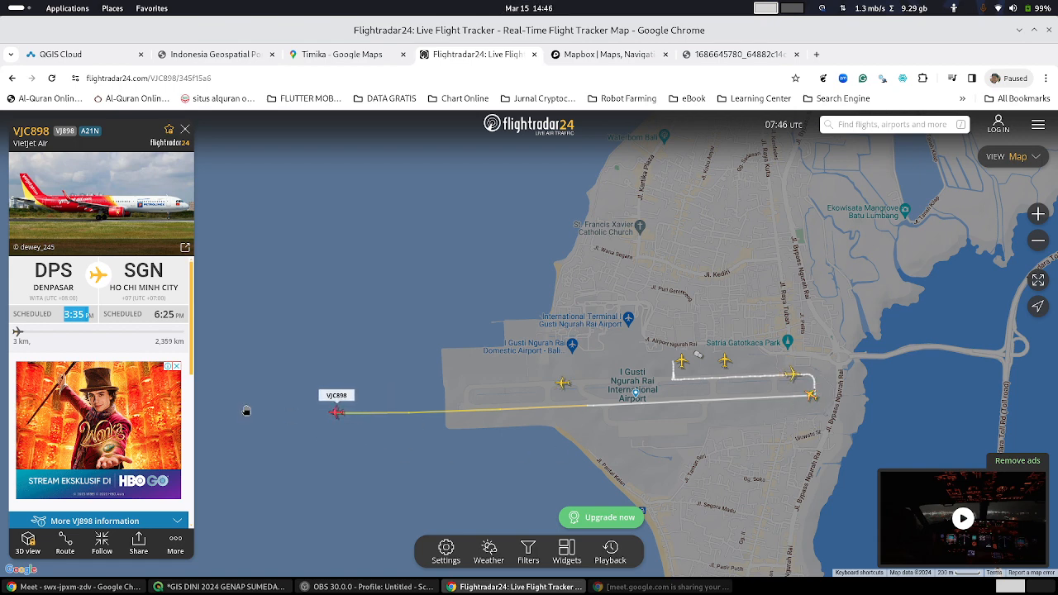
Step: Examine VJC898's departure track over the sea and the aircraft at the eastern end of the Ngurah Rai runway
{"action": "scroll", "coordinate": [264, 469], "scroll_direction": "down", "scroll_amount": 3}
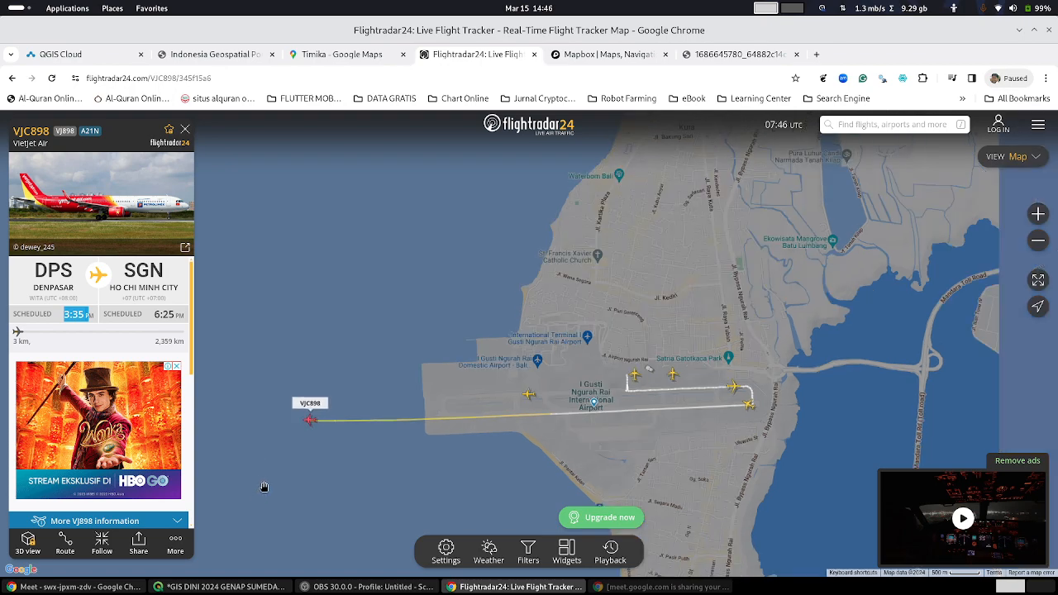
{"action": "scroll", "coordinate": [520, 450], "scroll_direction": "up", "scroll_amount": 1}
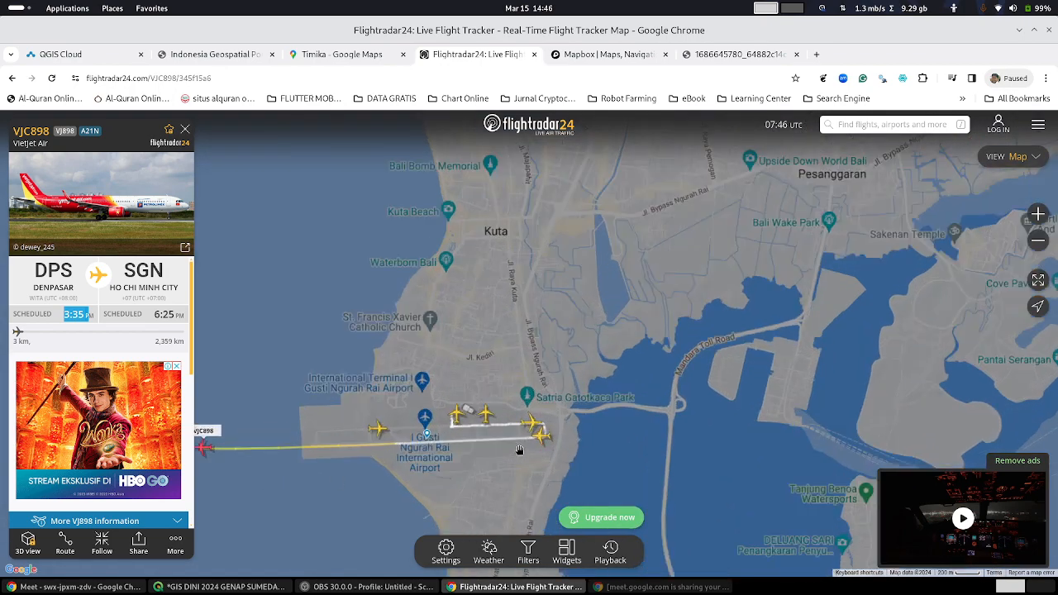
{"action": "scroll", "coordinate": [452, 469], "scroll_direction": "down", "scroll_amount": 1}
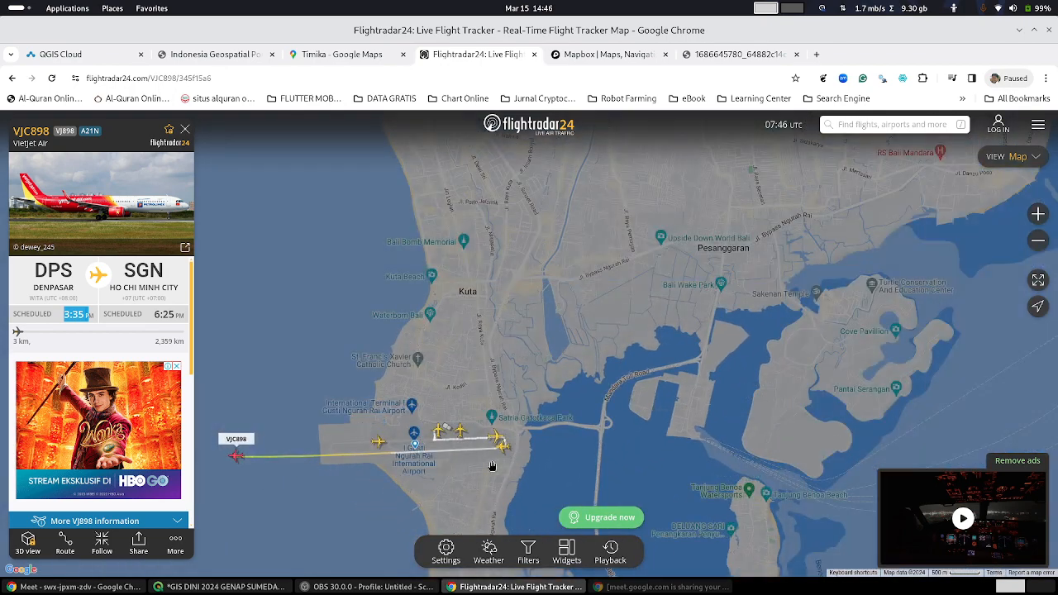
{"action": "scroll", "coordinate": [487, 468], "scroll_direction": "up", "scroll_amount": 1}
{"action": "scroll", "coordinate": [450, 482], "scroll_direction": "down", "scroll_amount": 1}
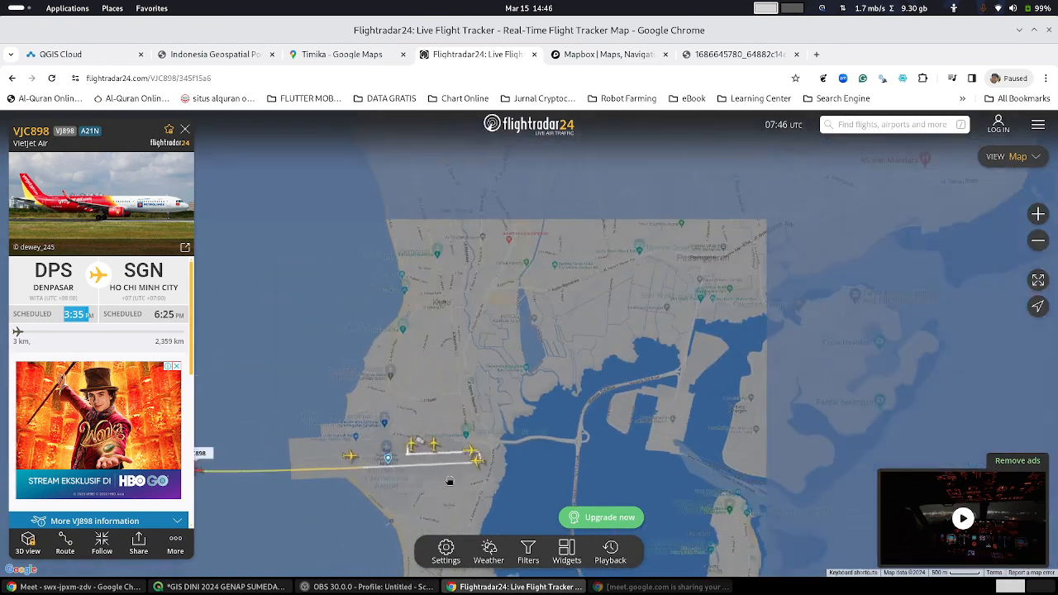
{"action": "left_click_drag", "start_coordinate": [450, 482], "coordinate": [565, 450]}
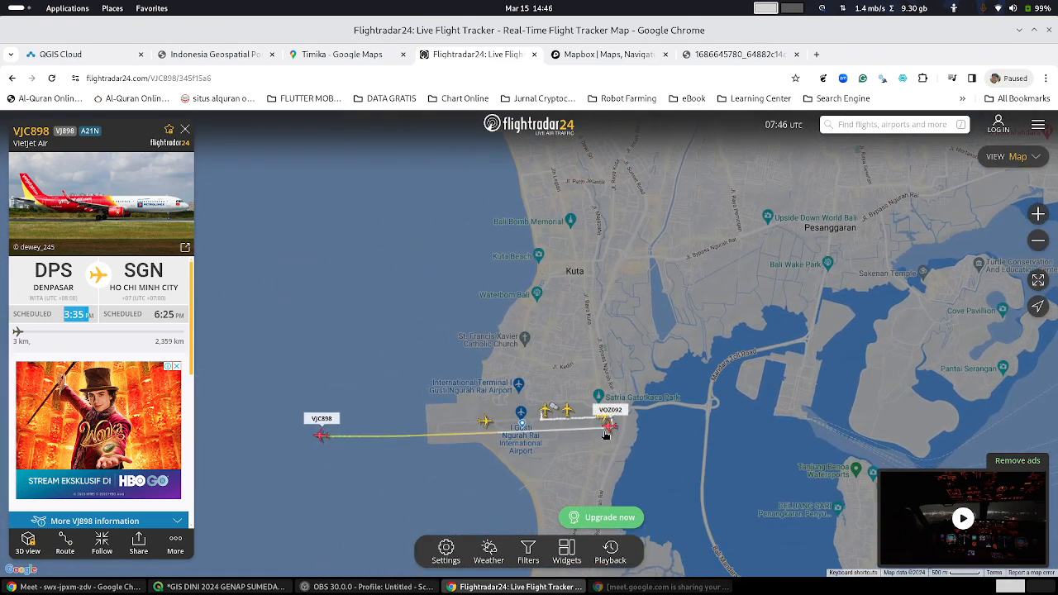
{"action": "scroll", "coordinate": [604, 432], "scroll_direction": "up", "scroll_amount": 3}
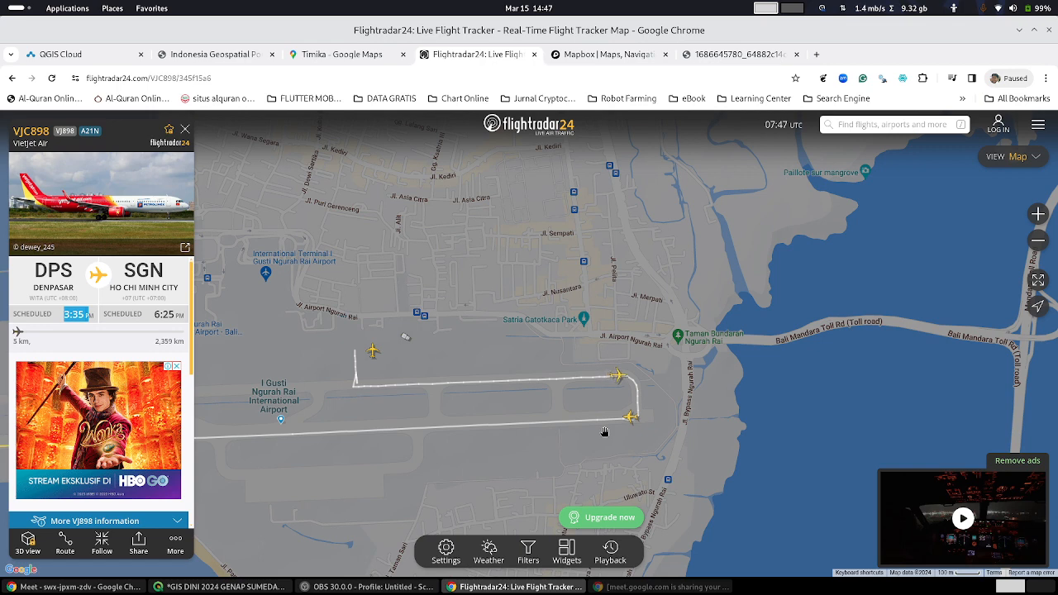
{"action": "scroll", "coordinate": [605, 432], "scroll_direction": "down", "scroll_amount": 3}
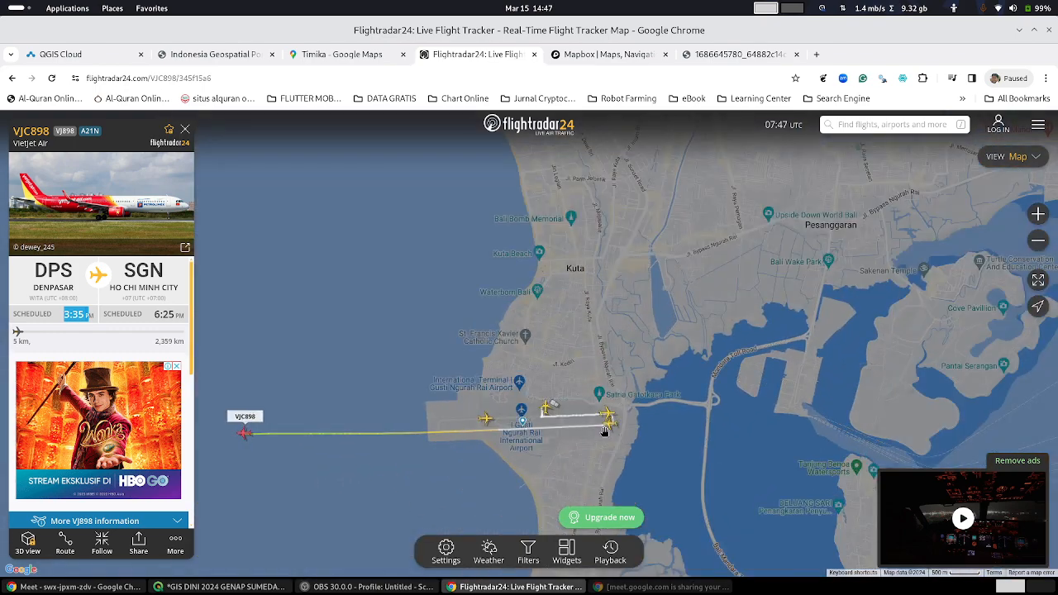
Step: Examine live air traffic from Bali across East Java and the Java Sea, including the aircraft around Surabaya
{"action": "scroll", "coordinate": [605, 431], "scroll_direction": "down", "scroll_amount": 3}
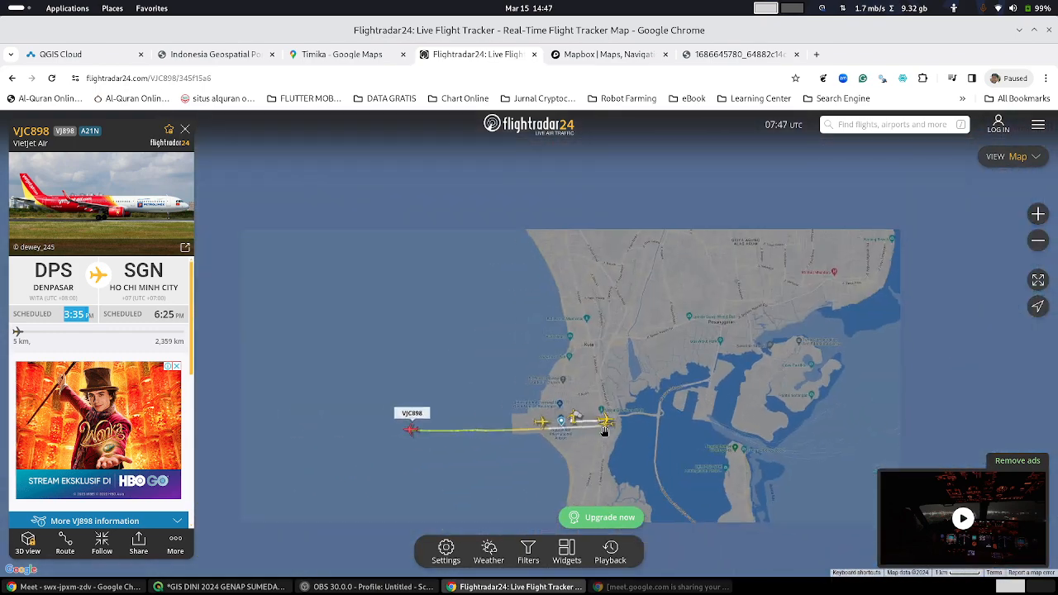
{"action": "scroll", "coordinate": [605, 432], "scroll_direction": "down", "scroll_amount": 4}
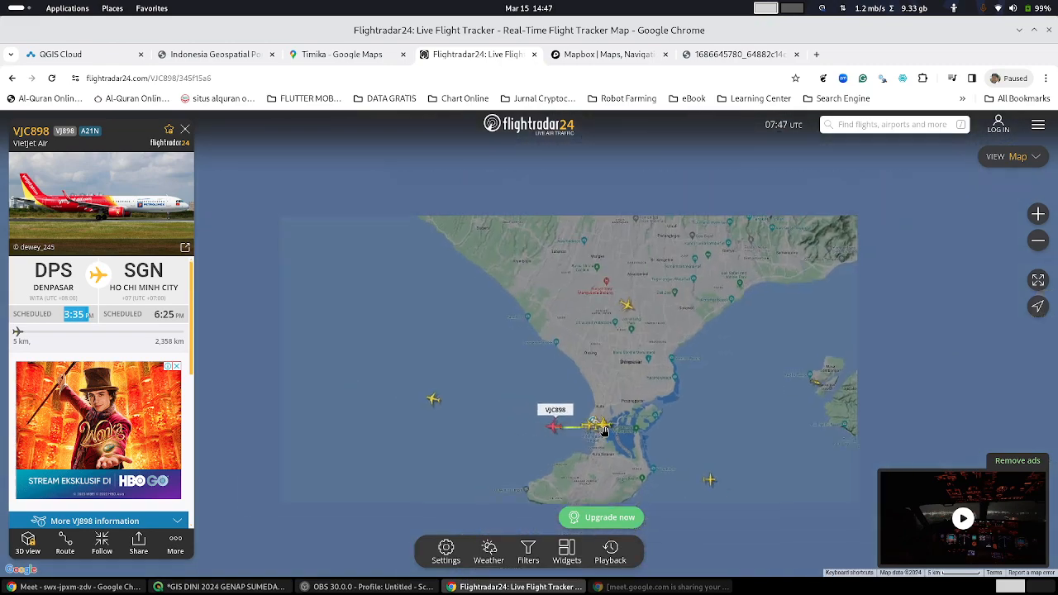
{"action": "scroll", "coordinate": [604, 432], "scroll_direction": "down", "scroll_amount": 4}
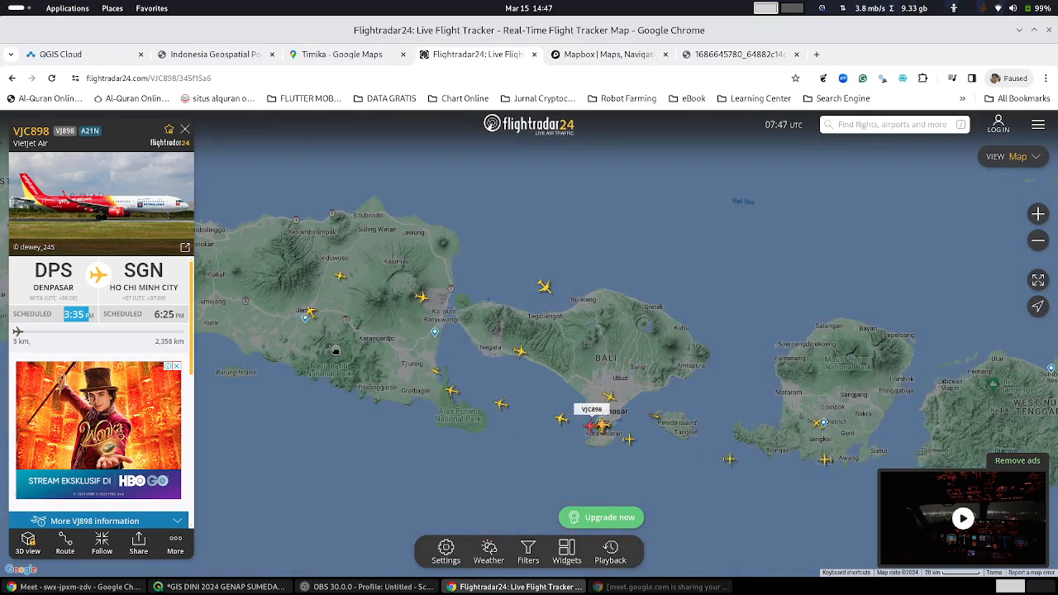
{"action": "left_click_drag", "start_coordinate": [335, 350], "coordinate": [693, 485]}
{"action": "left_click_drag", "start_coordinate": [415, 259], "coordinate": [648, 493]}
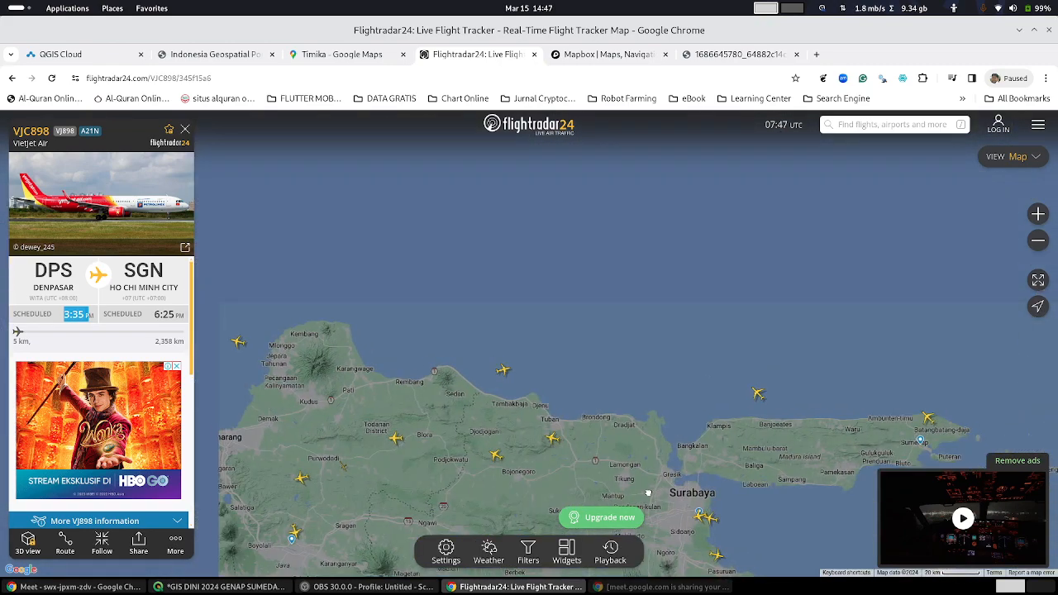
{"action": "scroll", "coordinate": [579, 444], "scroll_direction": "down", "scroll_amount": 3}
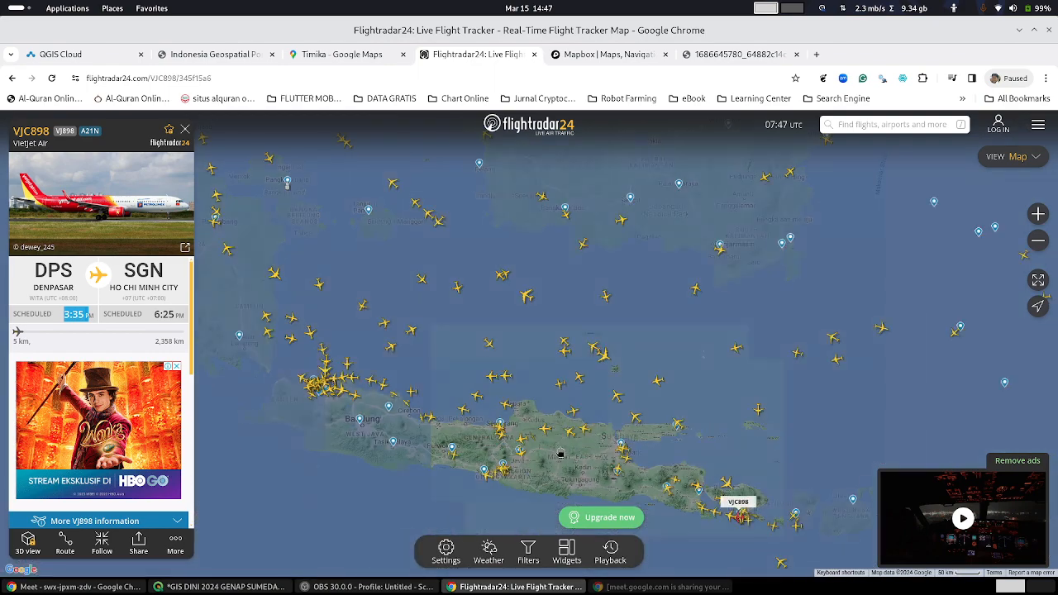
{"action": "scroll", "coordinate": [621, 473], "scroll_direction": "up", "scroll_amount": 3}
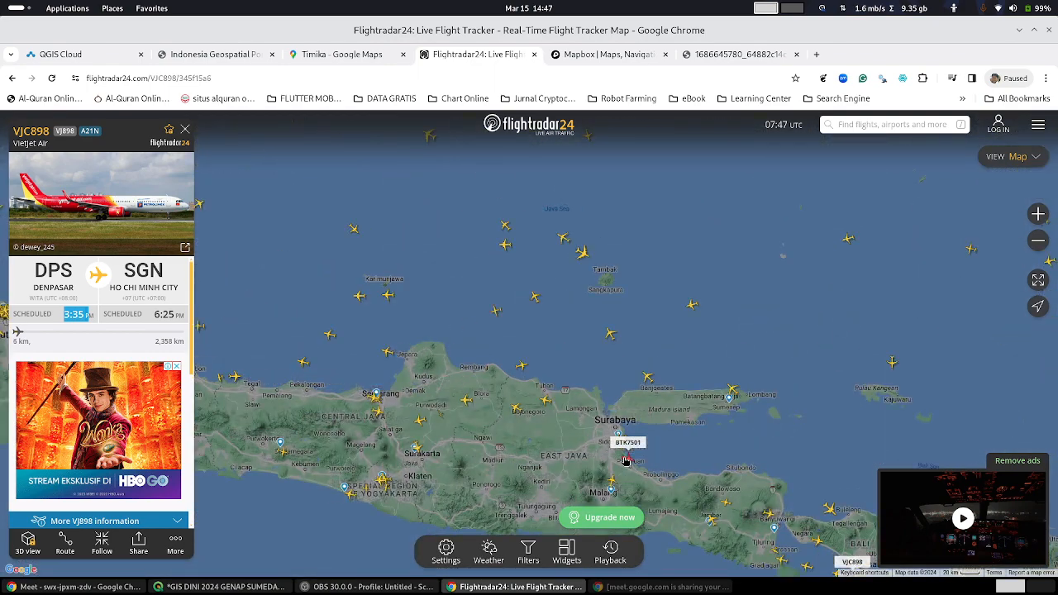
{"action": "scroll", "coordinate": [626, 462], "scroll_direction": "up", "scroll_amount": 2}
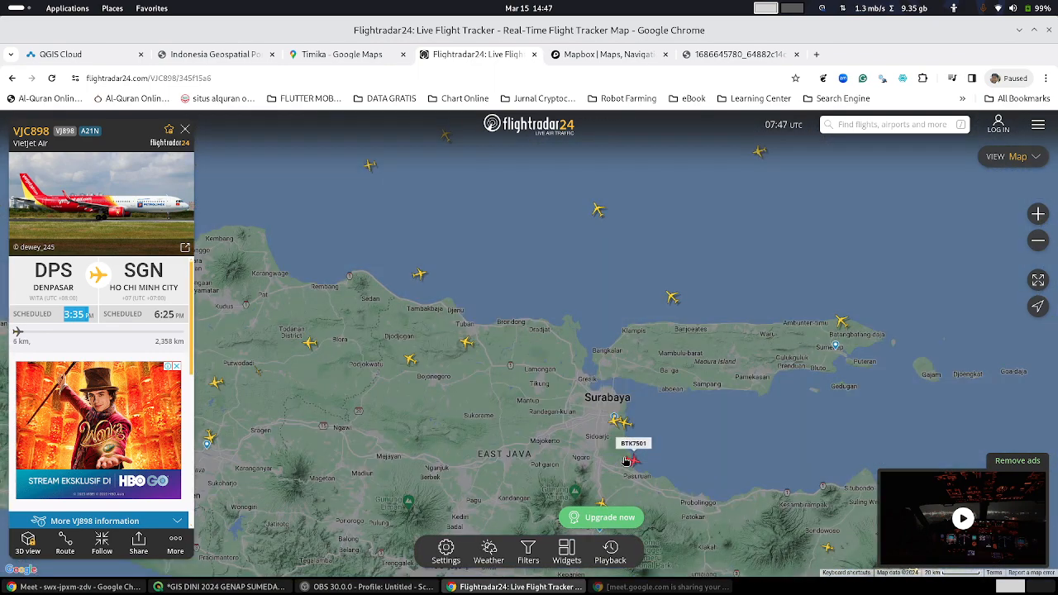
{"action": "scroll", "coordinate": [618, 438], "scroll_direction": "up", "scroll_amount": 3}
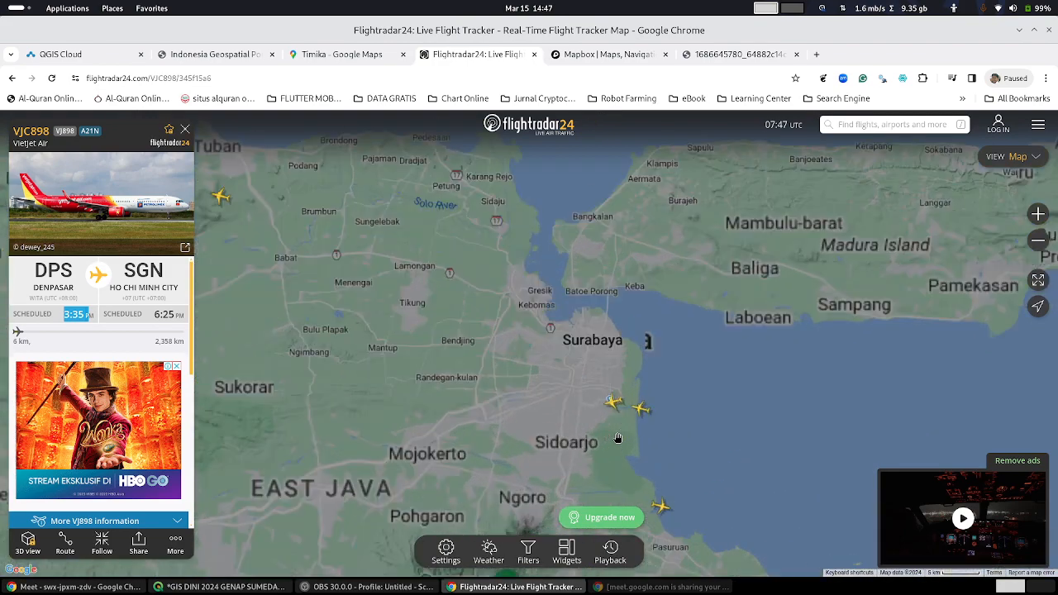
{"action": "scroll", "coordinate": [618, 437], "scroll_direction": "down", "scroll_amount": 2}
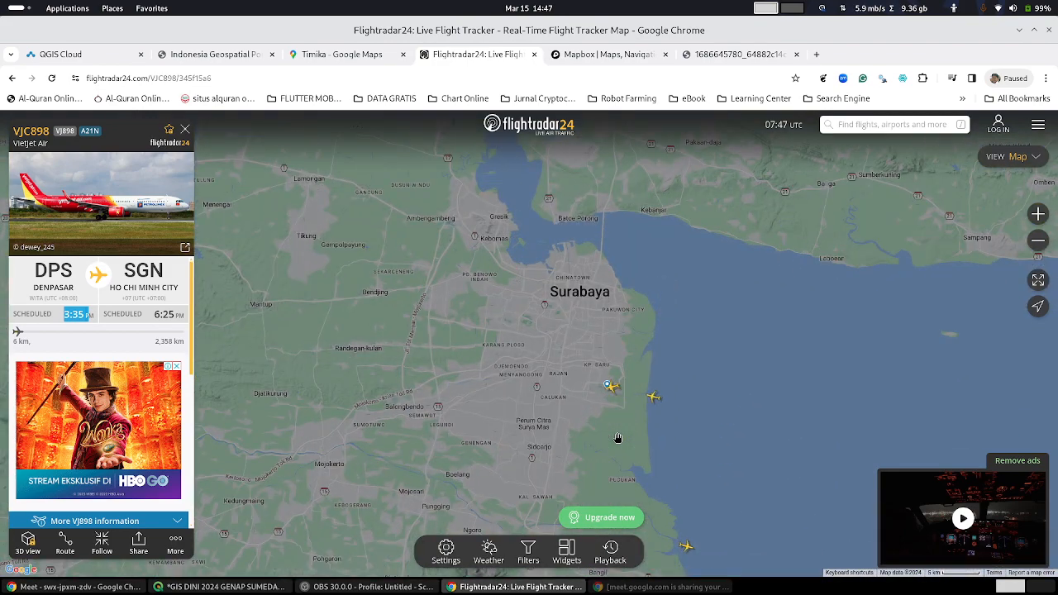
{"action": "scroll", "coordinate": [617, 437], "scroll_direction": "down", "scroll_amount": 3}
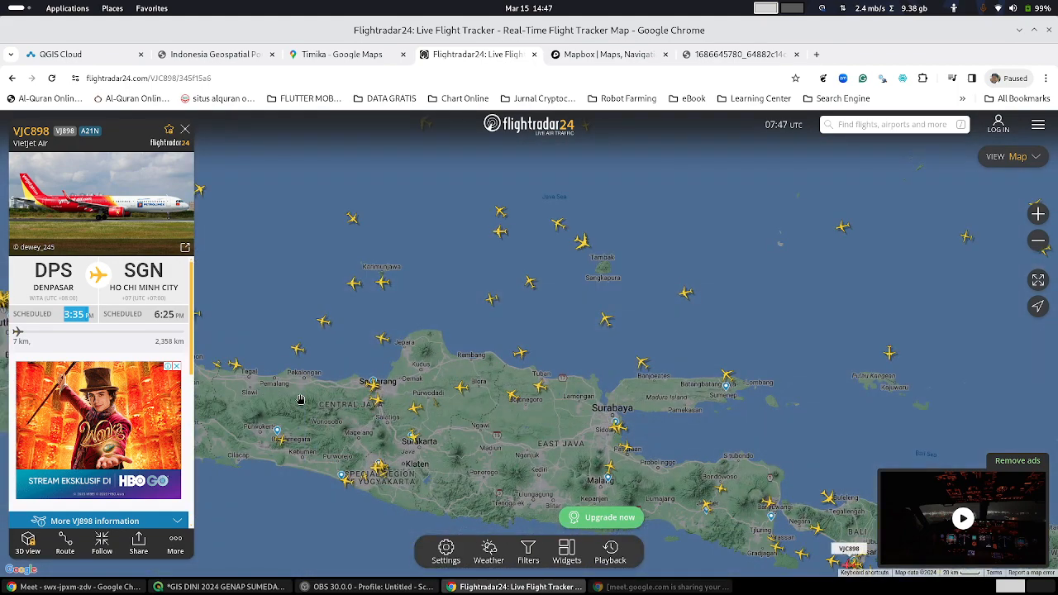
Step: Examine live air traffic over West Java and the cluster of aircraft around Jakarta and Tangerang
{"action": "left_click_drag", "start_coordinate": [302, 400], "coordinate": [796, 436]}
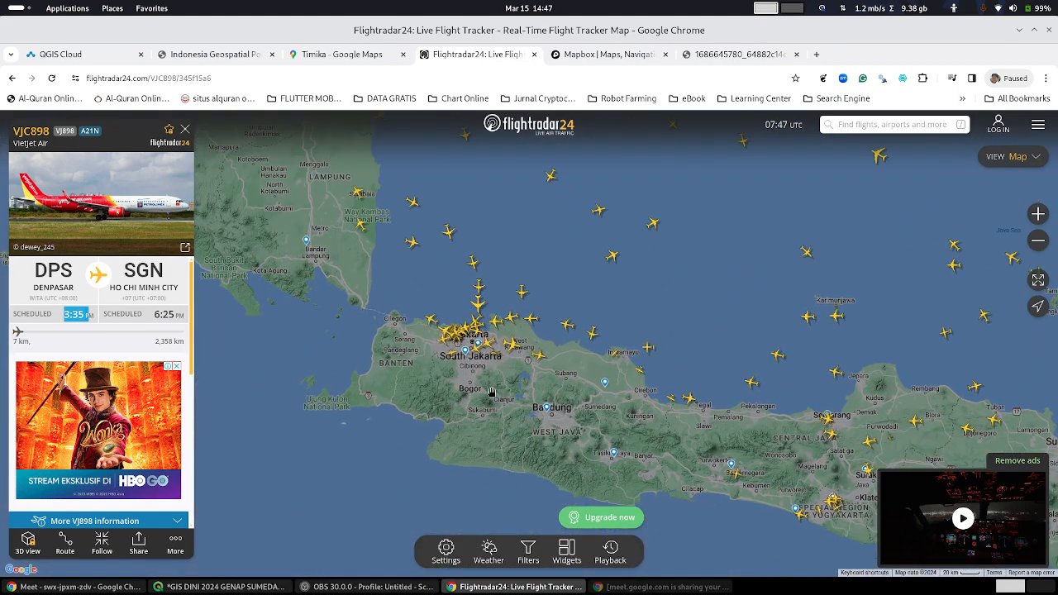
{"action": "left_click_drag", "start_coordinate": [491, 385], "coordinate": [514, 457]}
{"action": "scroll", "coordinate": [497, 433], "scroll_direction": "up", "scroll_amount": 3}
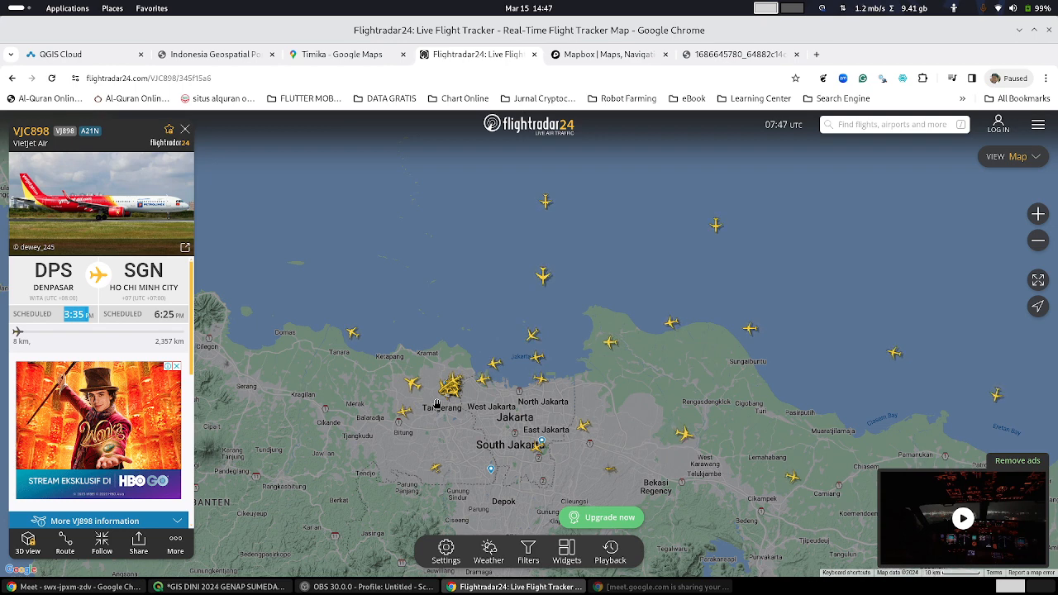
{"action": "left_click_drag", "start_coordinate": [525, 480], "coordinate": [546, 467]}
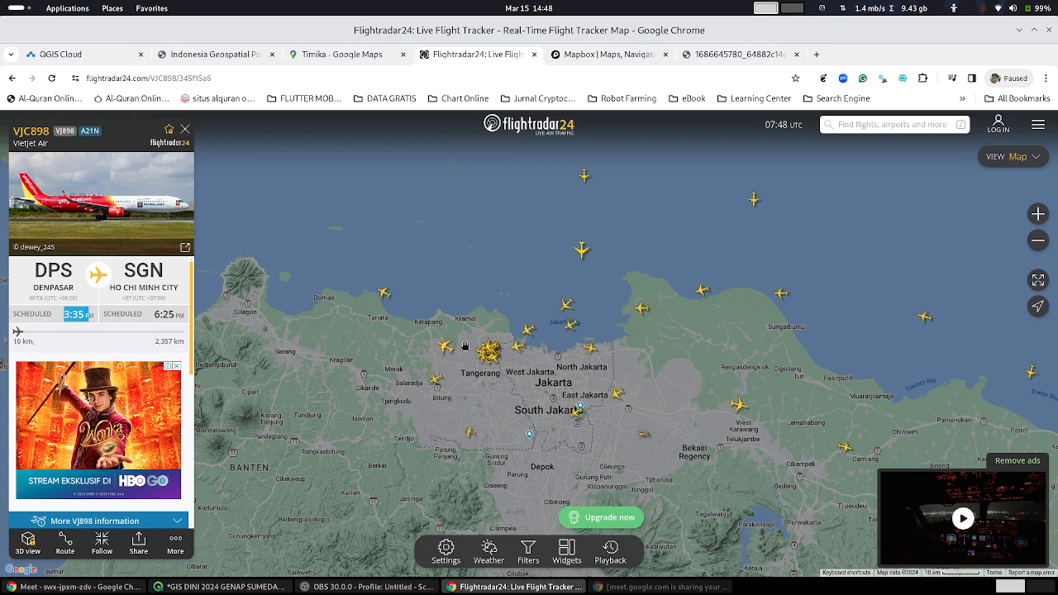
{"action": "mouse_move", "coordinate": [840, 590]}
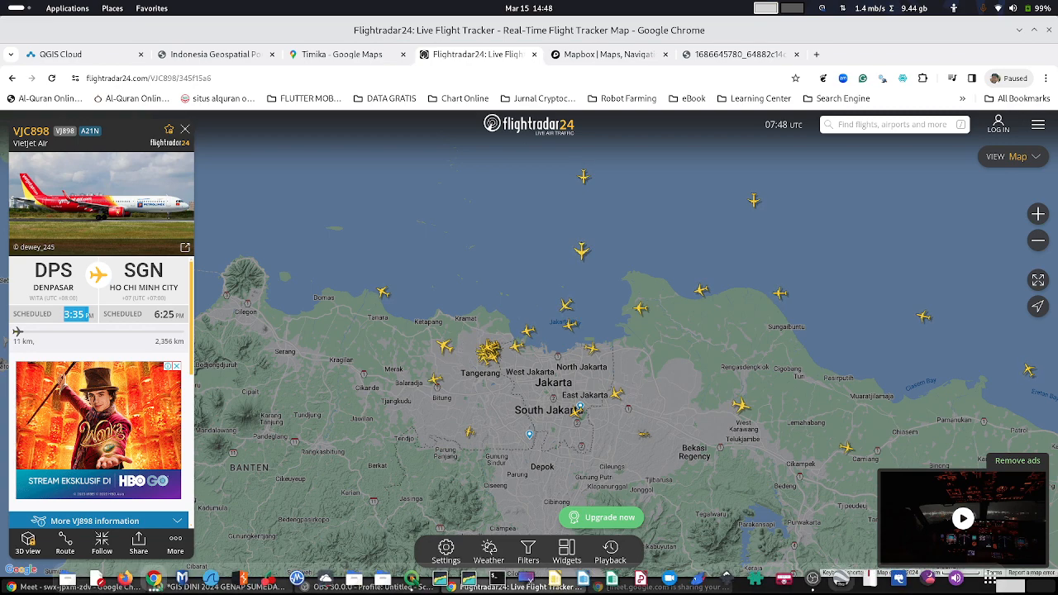